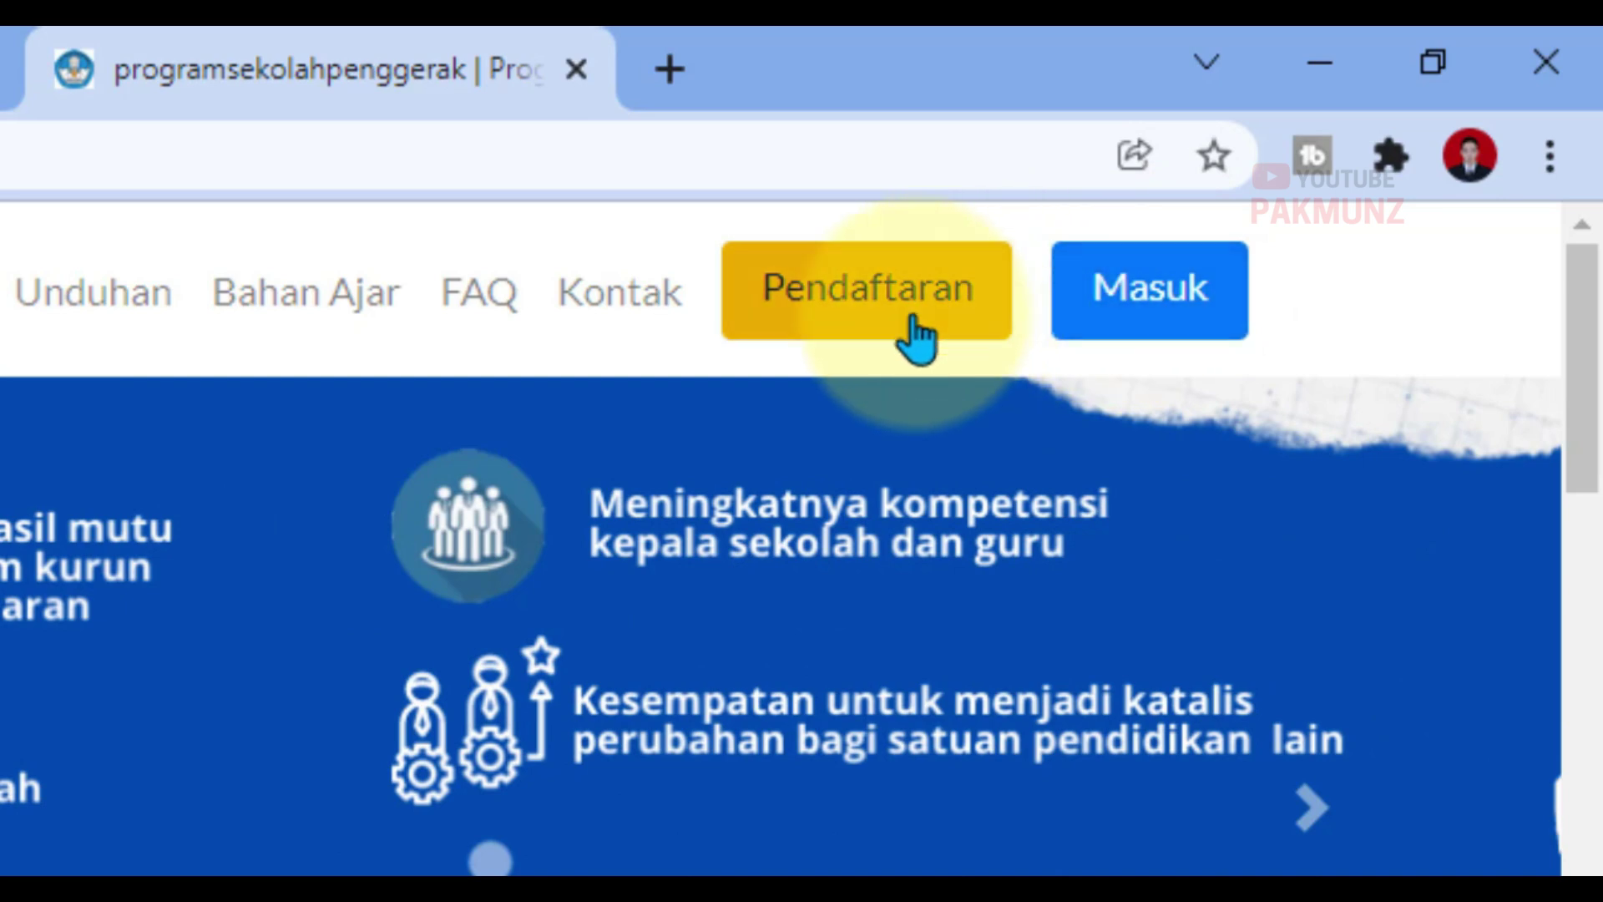
Step: Open the Pendaftaran registration page, review the role cards, and continue with SELANJUTNYA to login
click(910, 327)
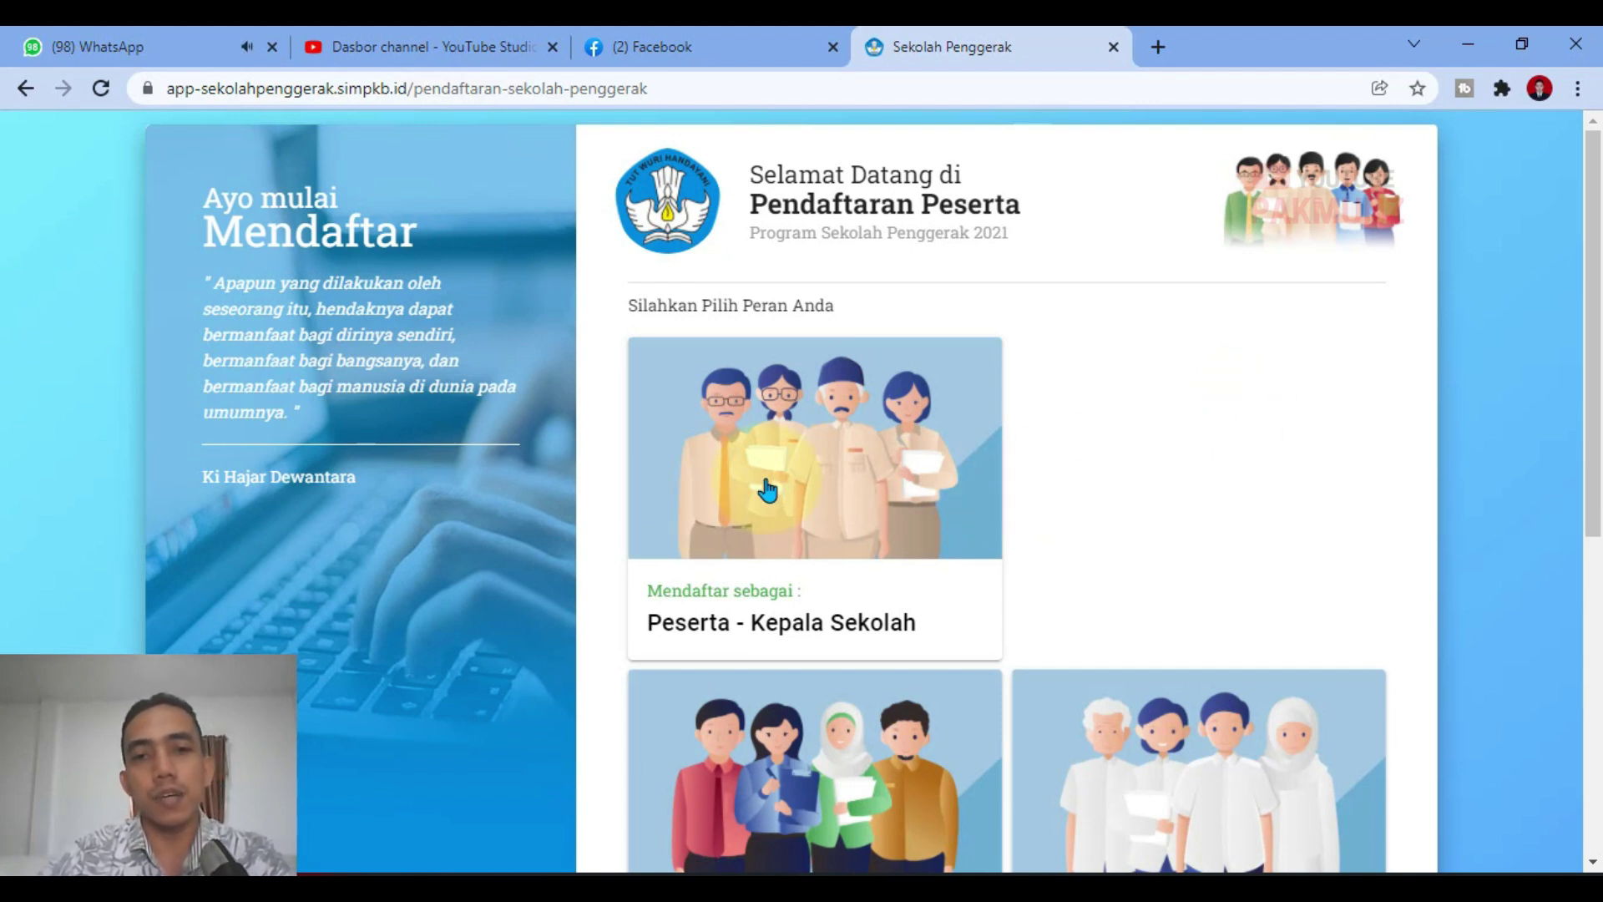
scroll(766, 490, down, 3)
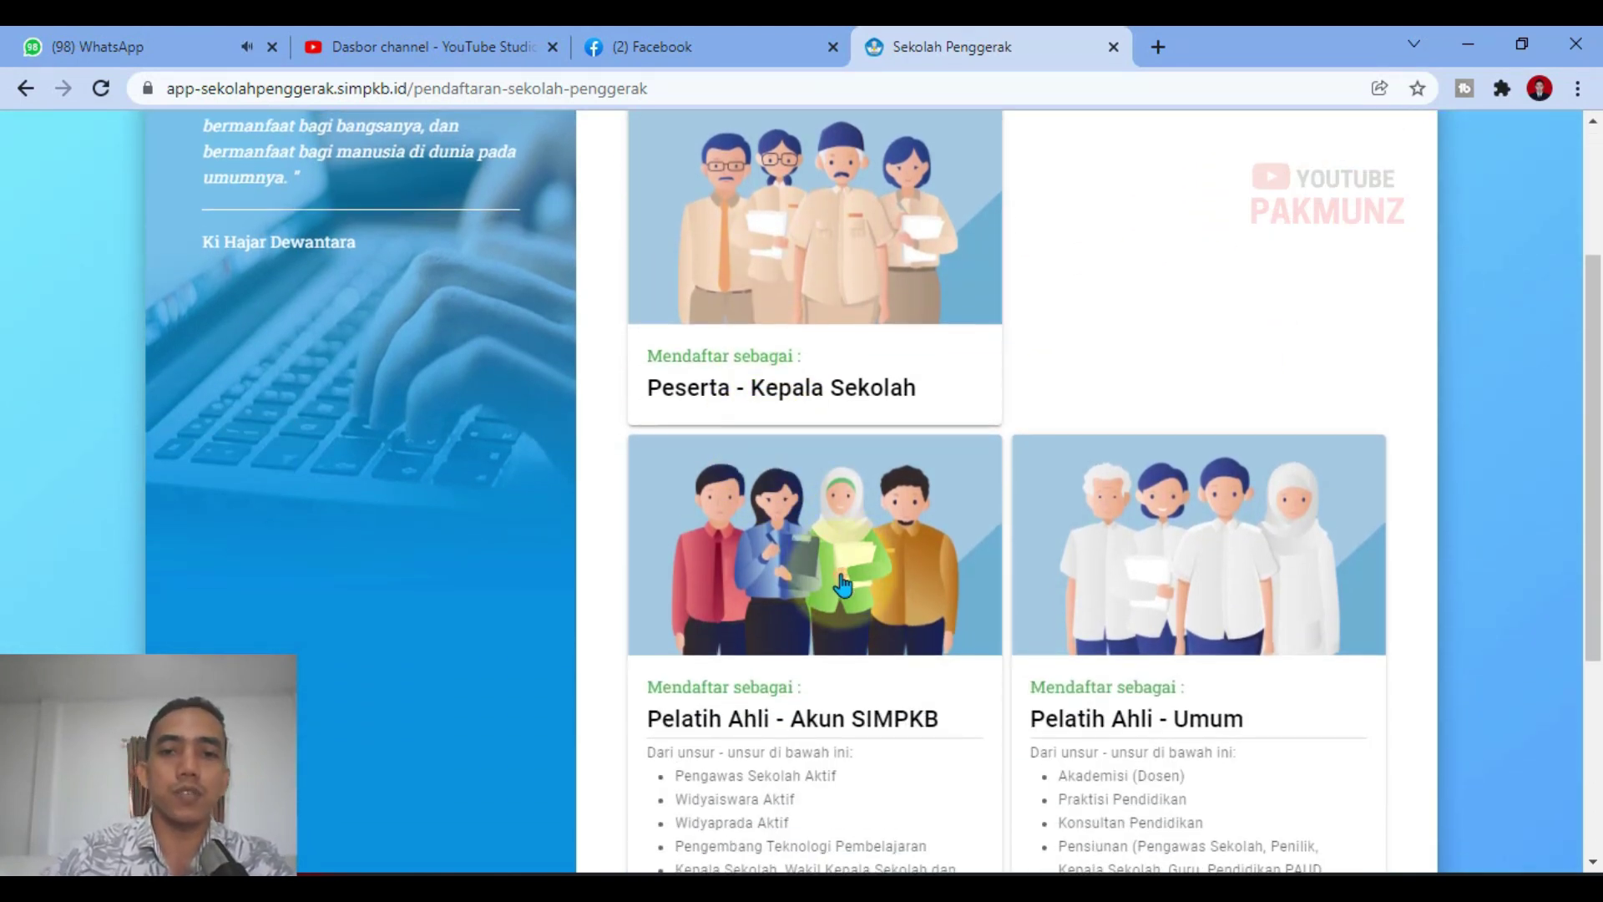
scroll(844, 585, down, 1)
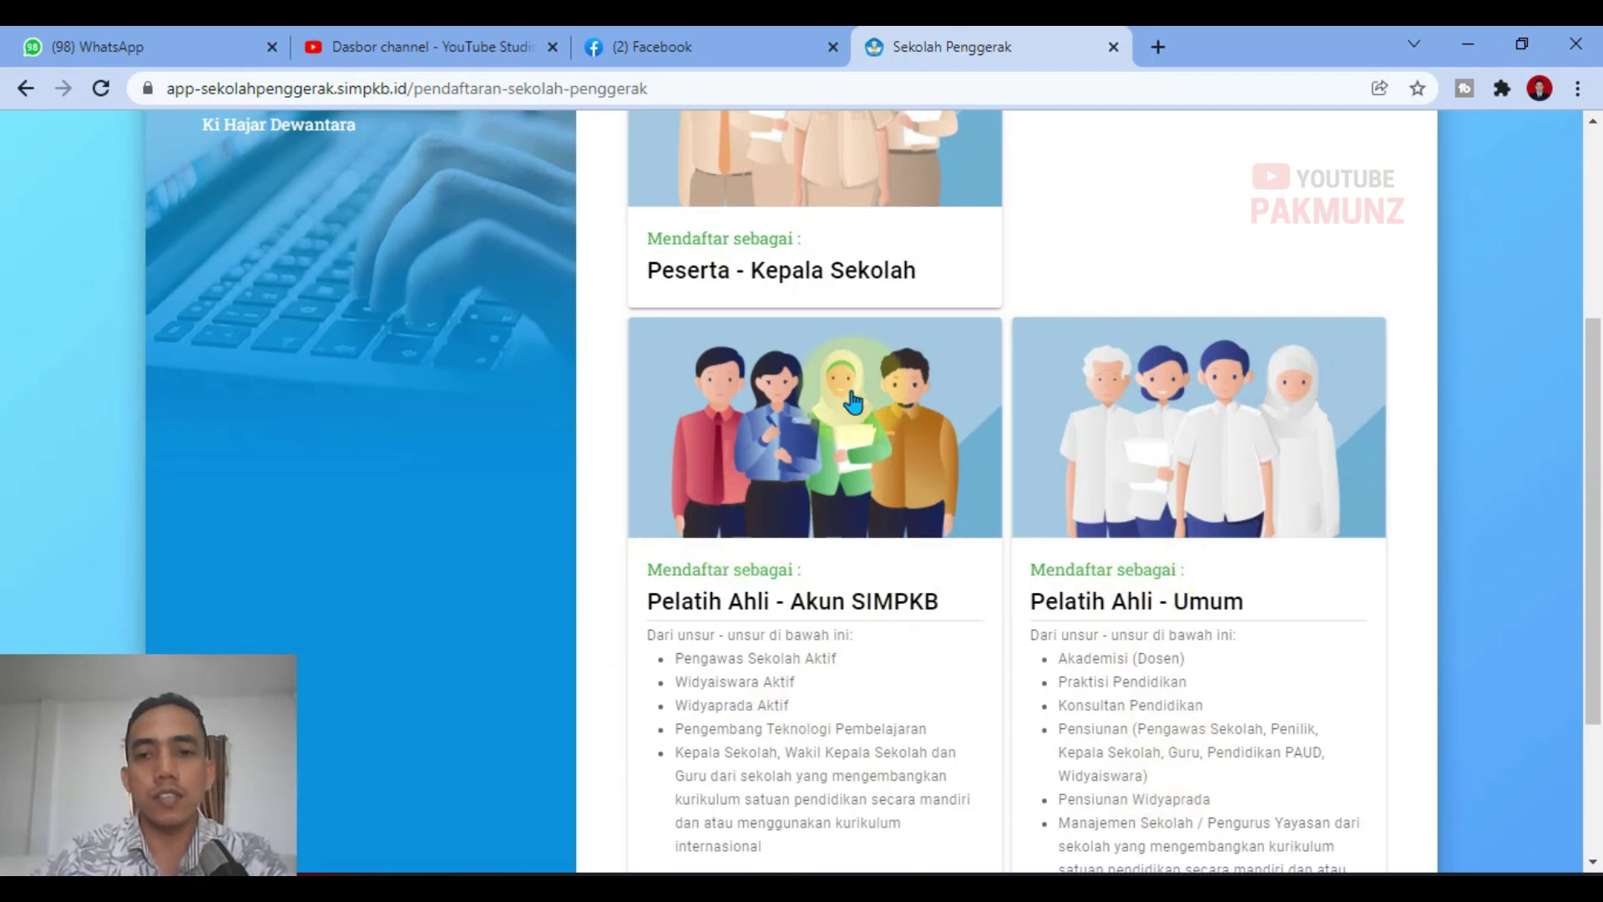
scroll(710, 685, up, 3)
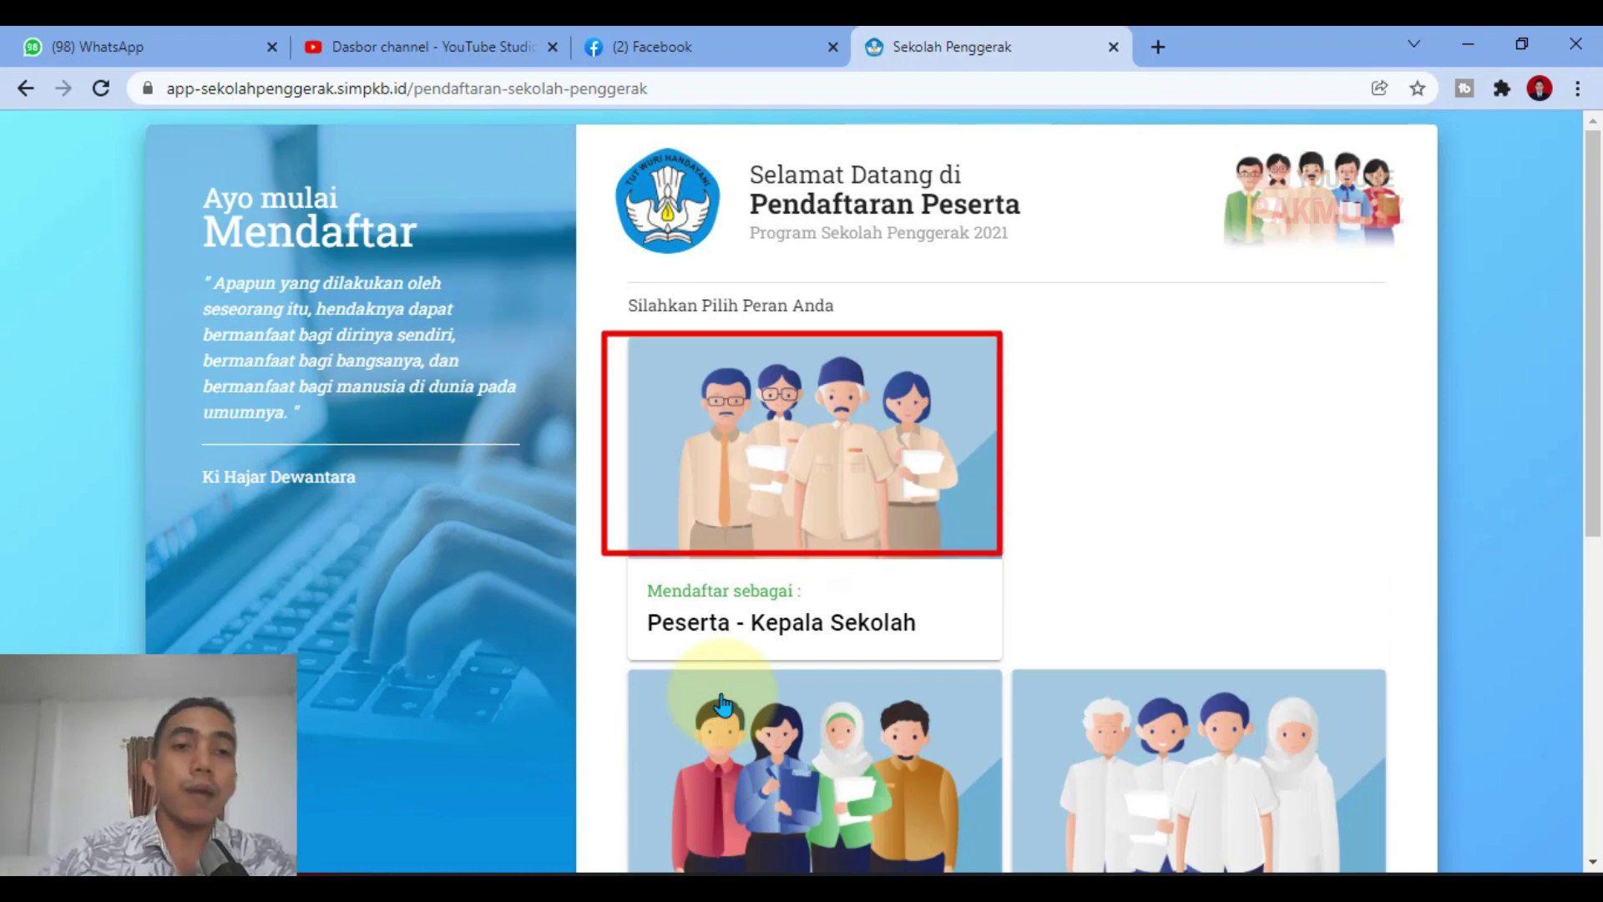
scroll(793, 465, down, 5)
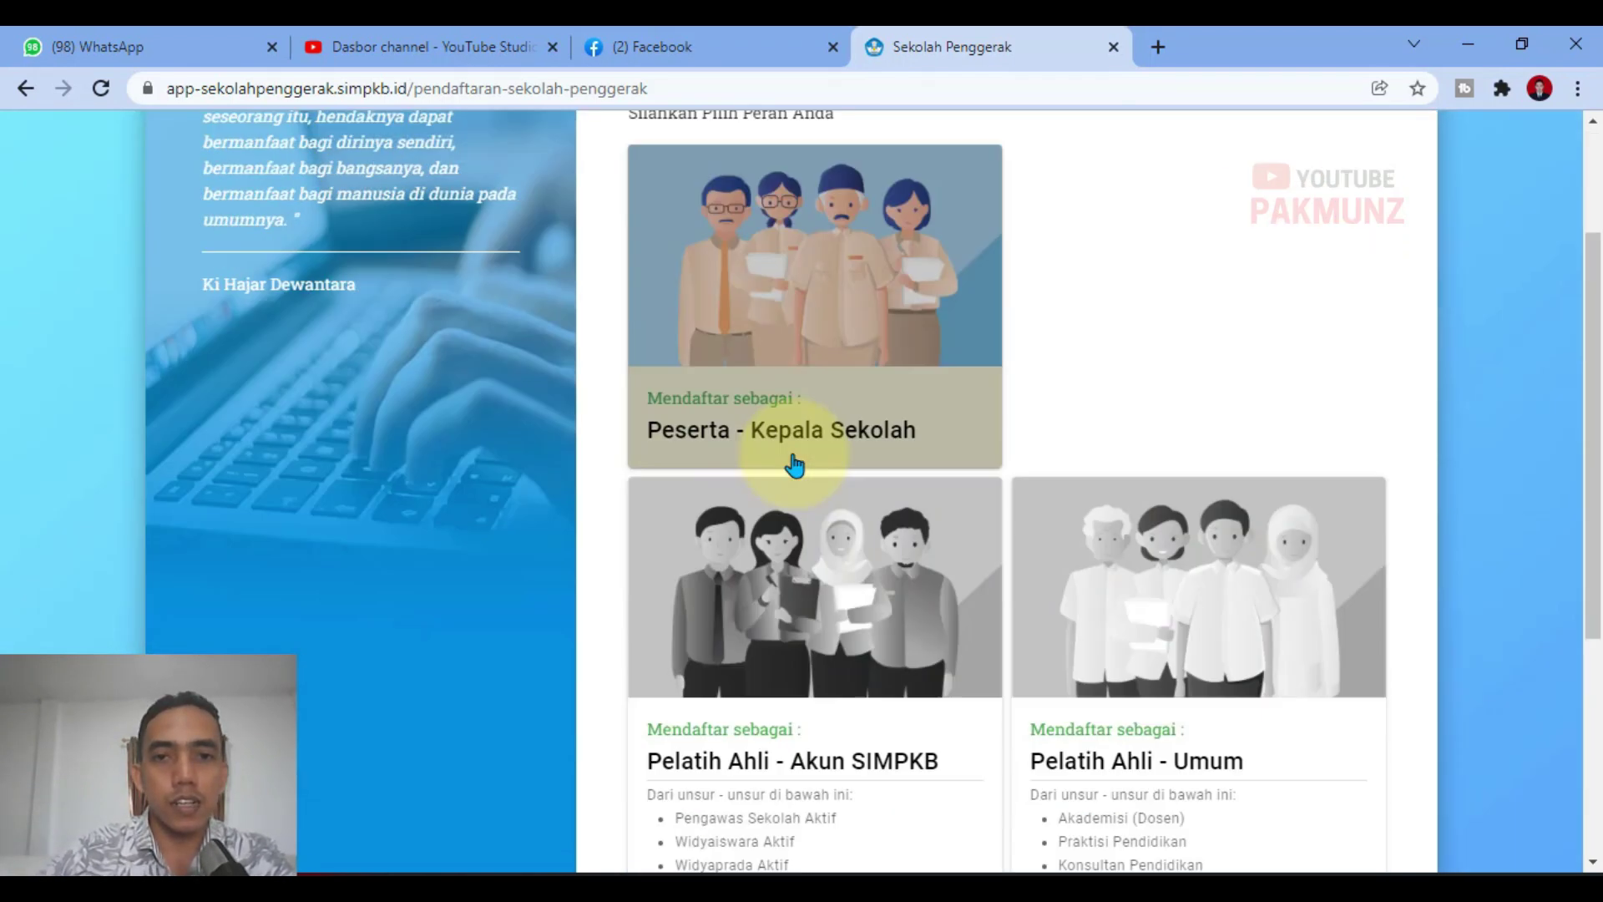
scroll(1228, 584, up, 2)
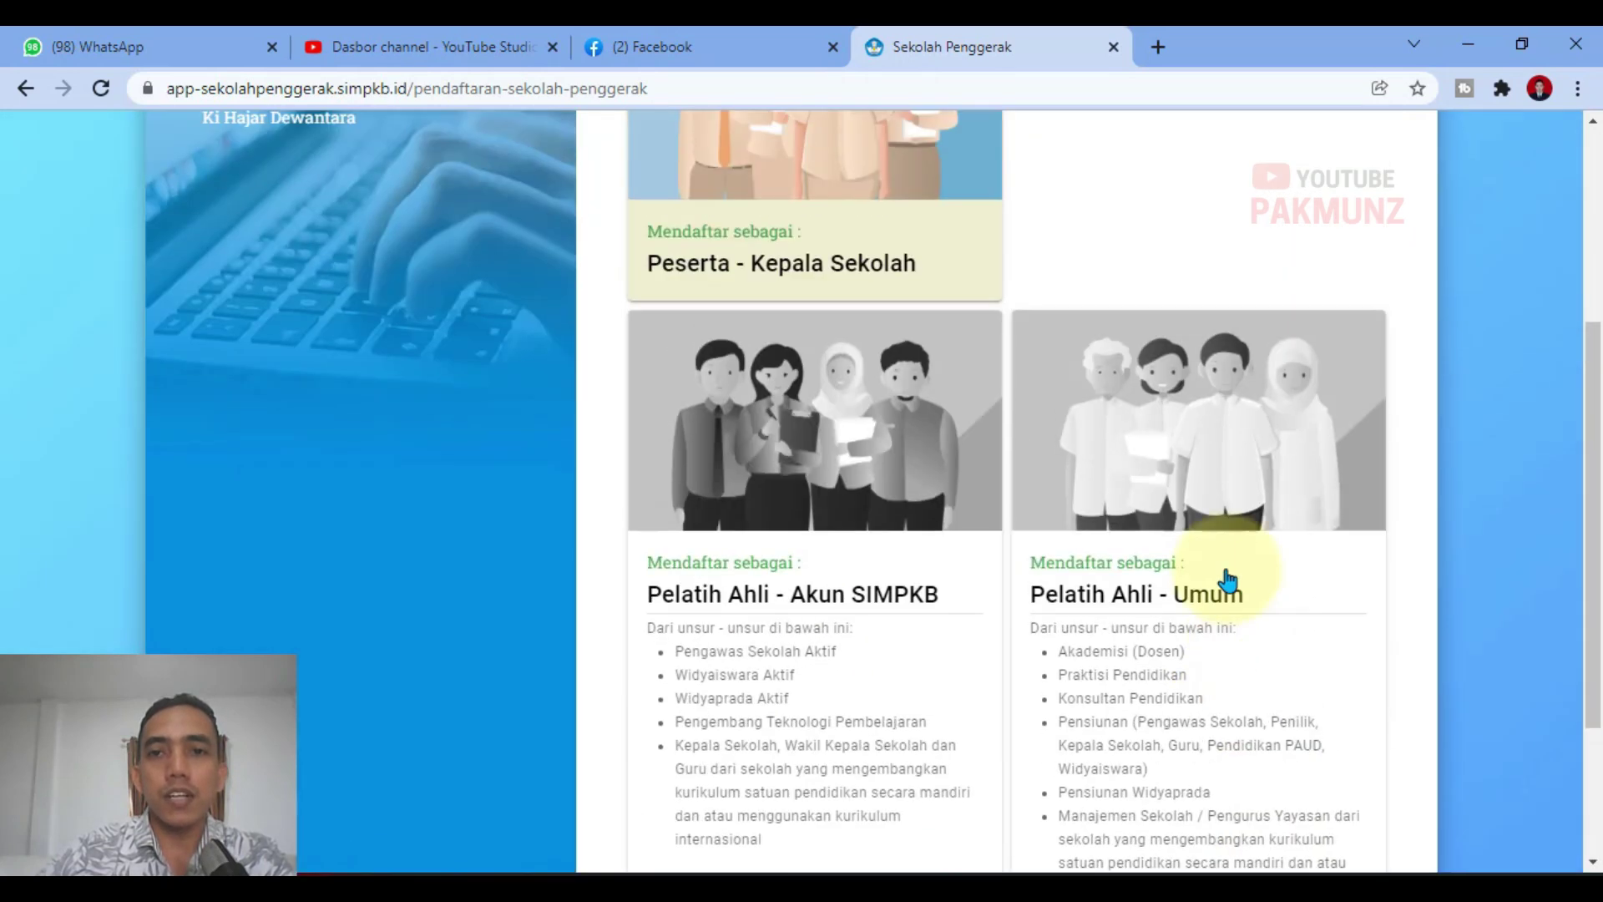
scroll(1038, 448, up, 2)
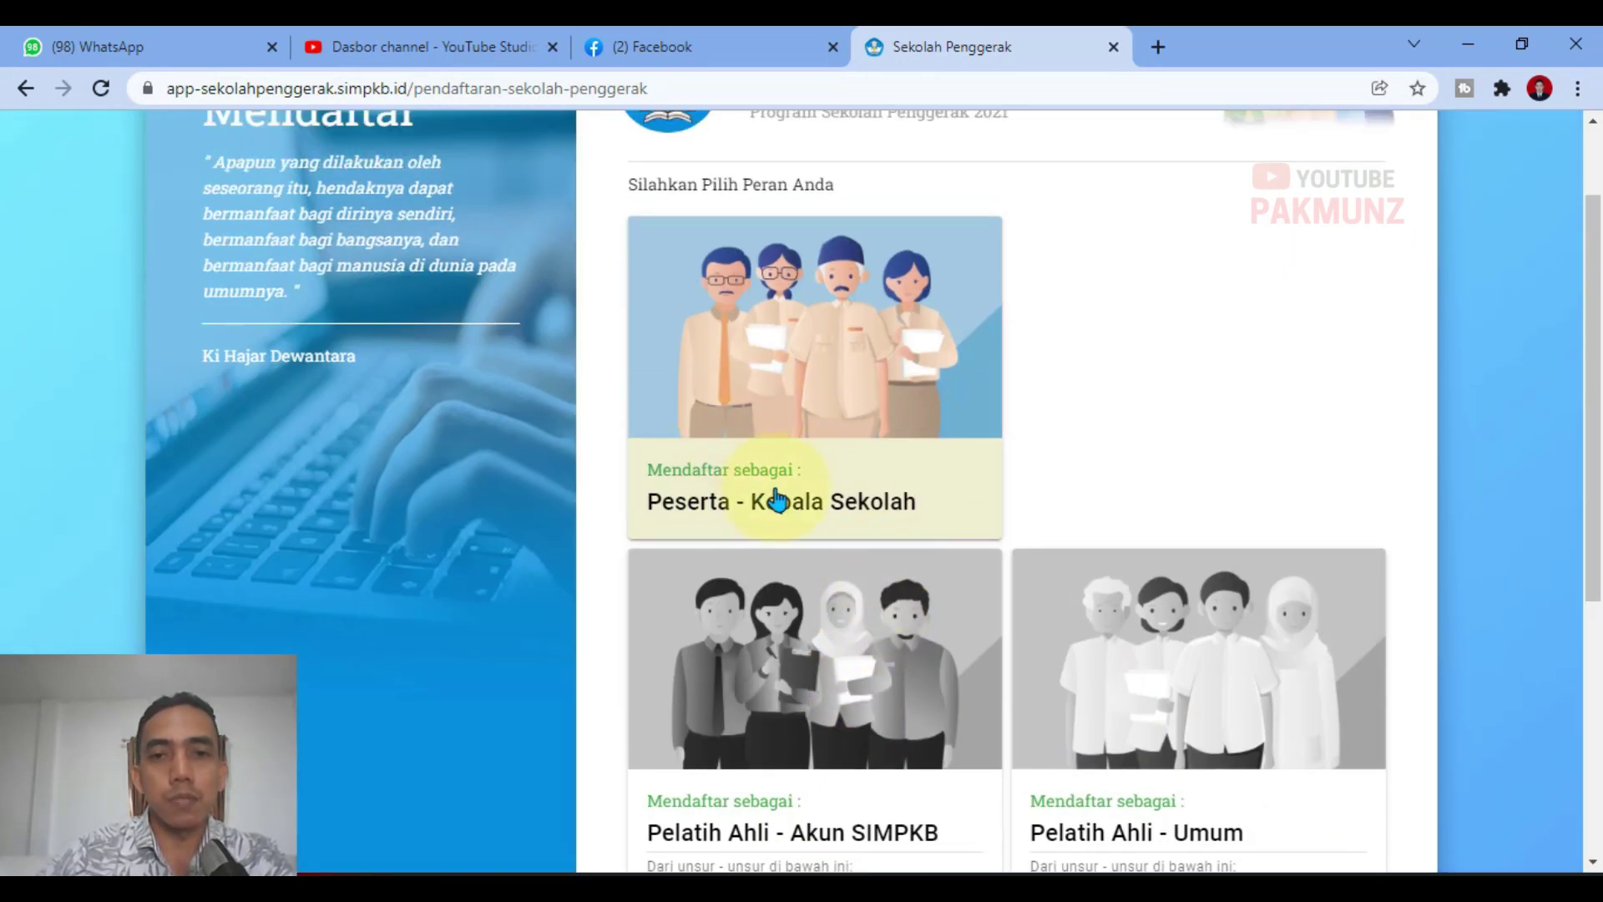
scroll(955, 705, down, 6)
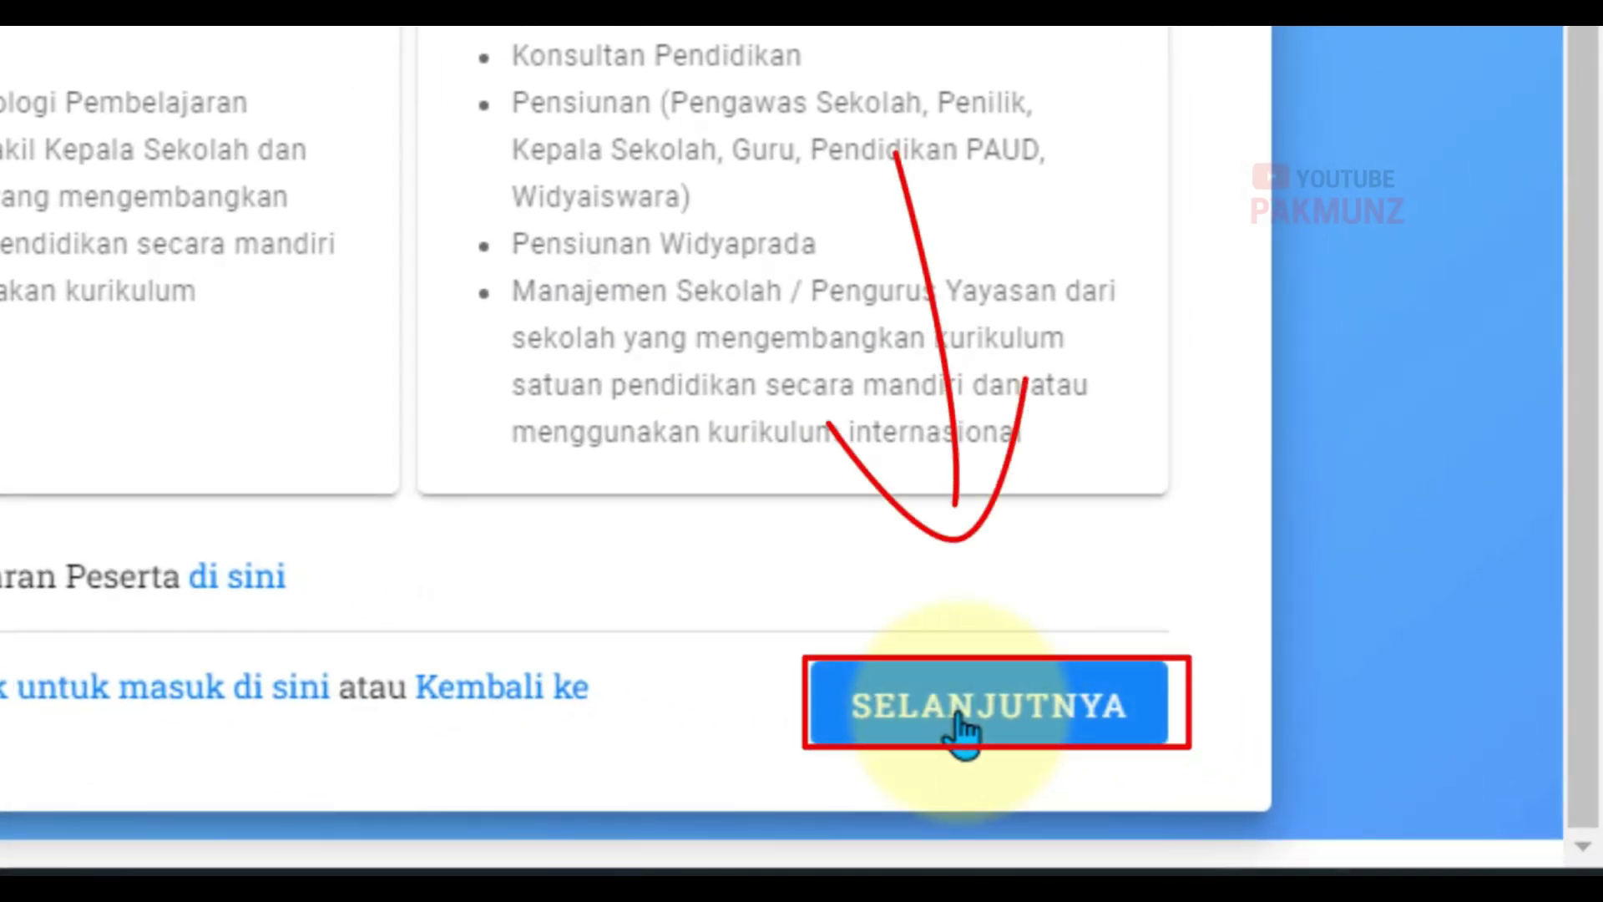
click(962, 732)
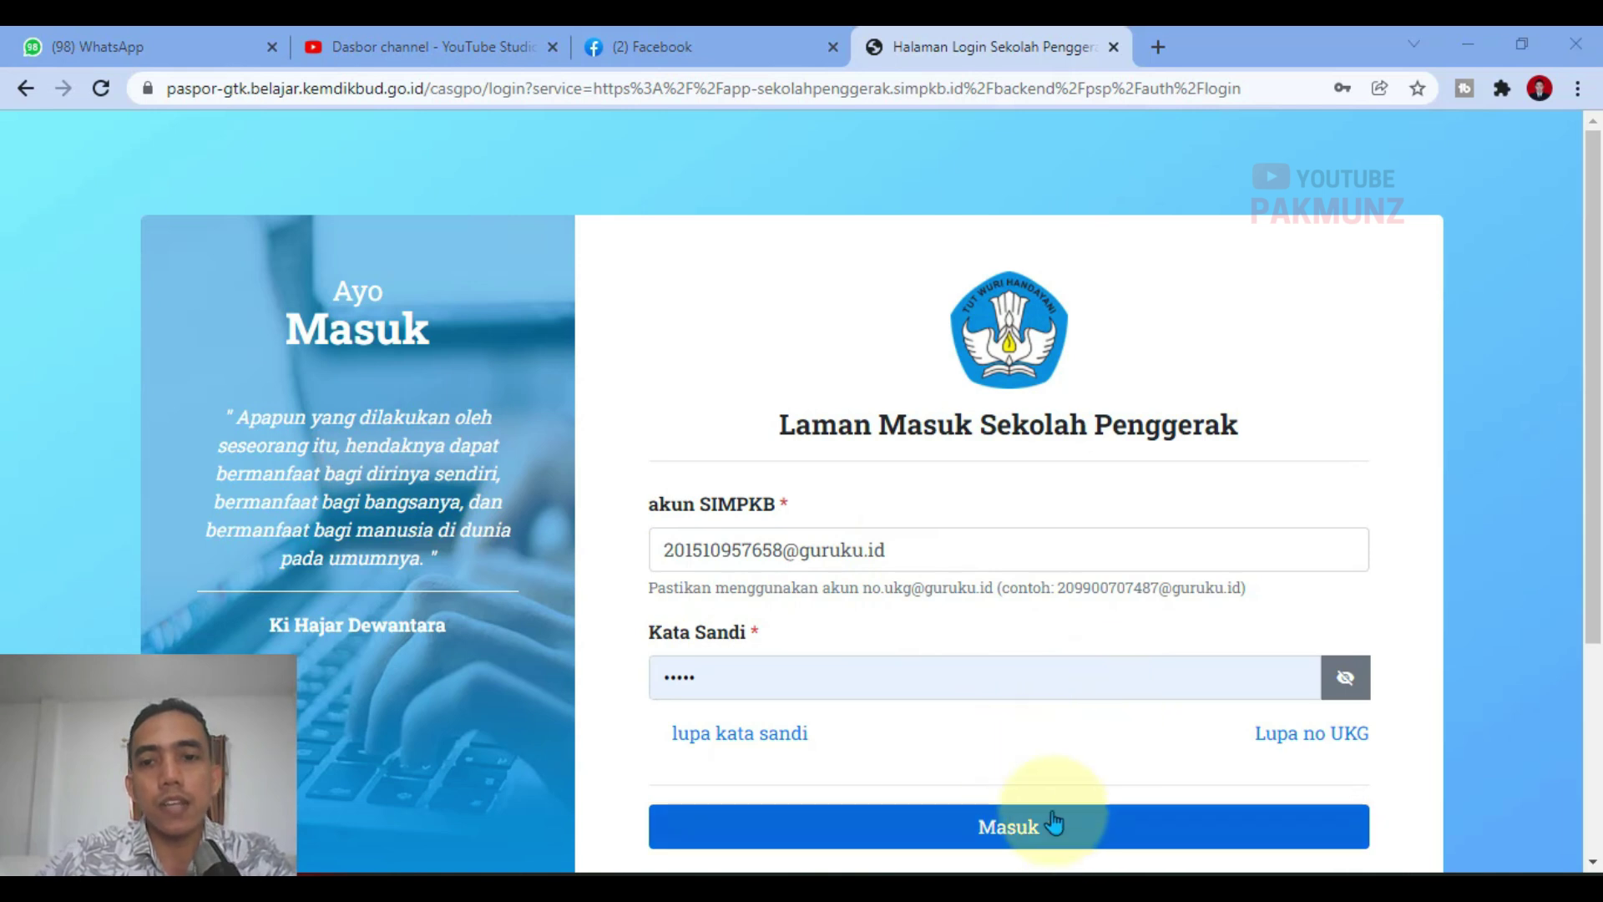
Step: Sign in with the prefilled SIMPKB account credentials using Masuk
click(985, 831)
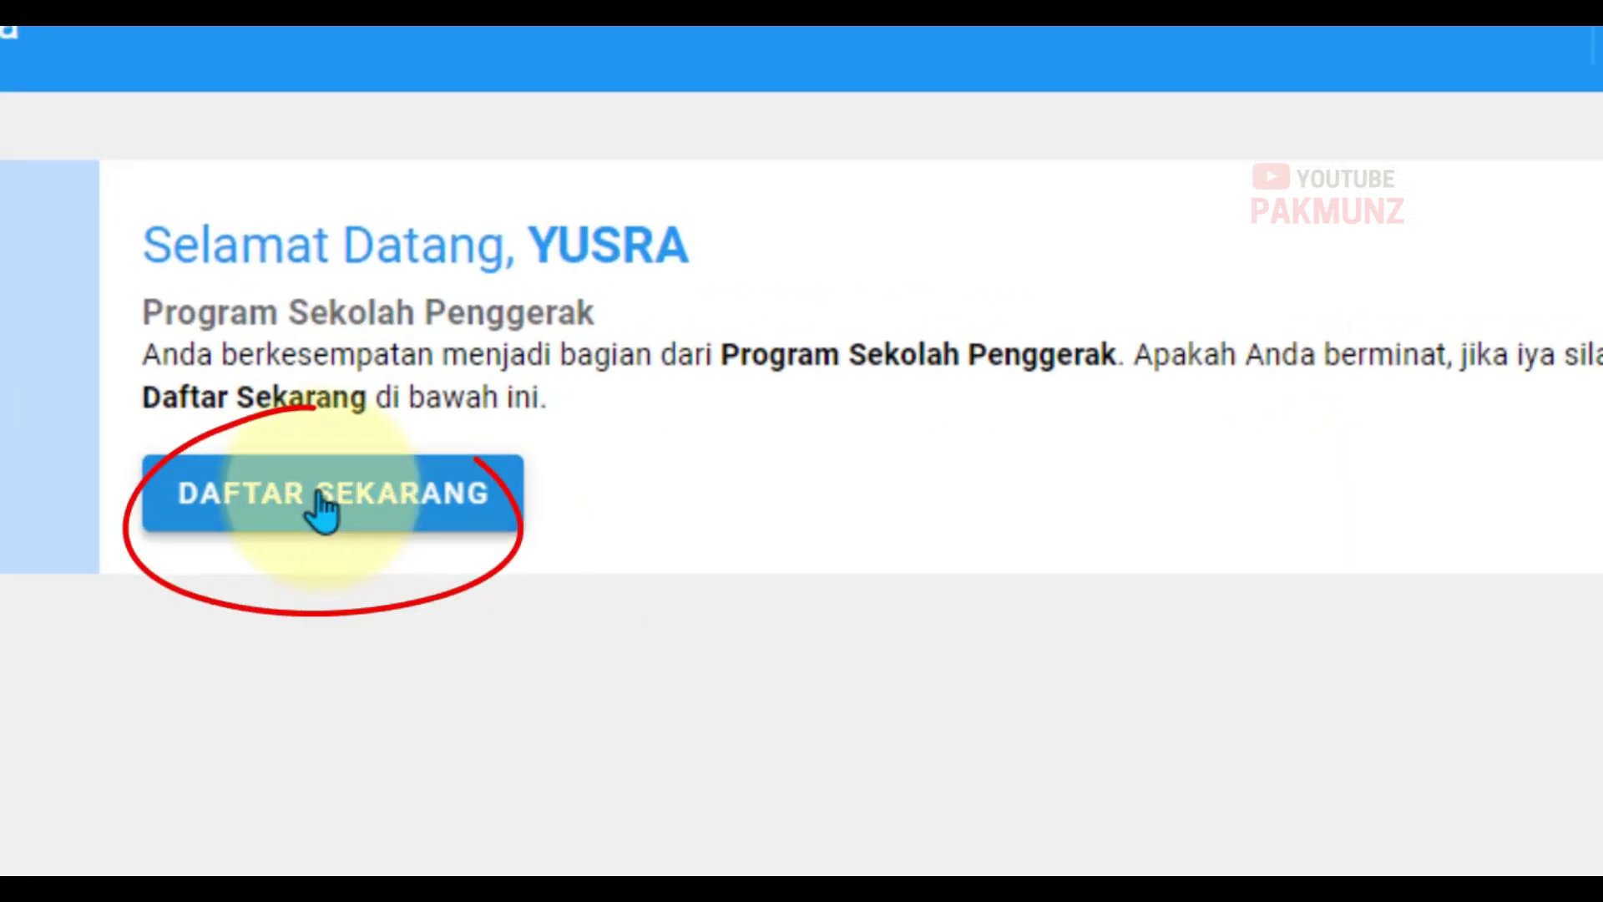
Step: Register as Peserta - Program Sekolah Penggerak, accept the activity pledge, and open the school list
click(321, 499)
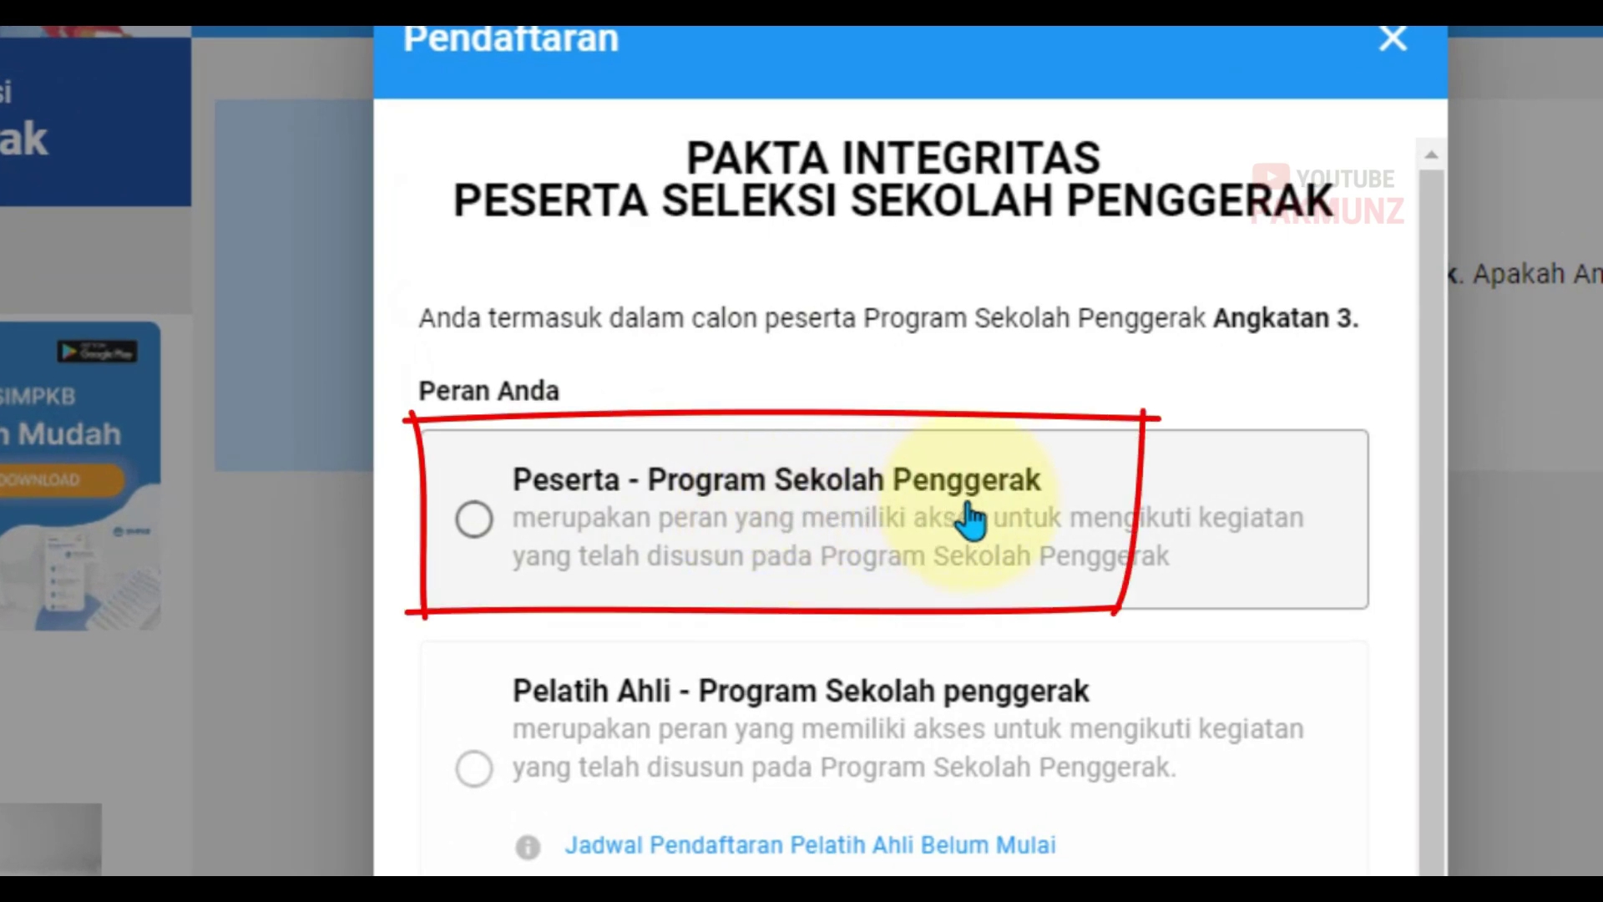
click(472, 521)
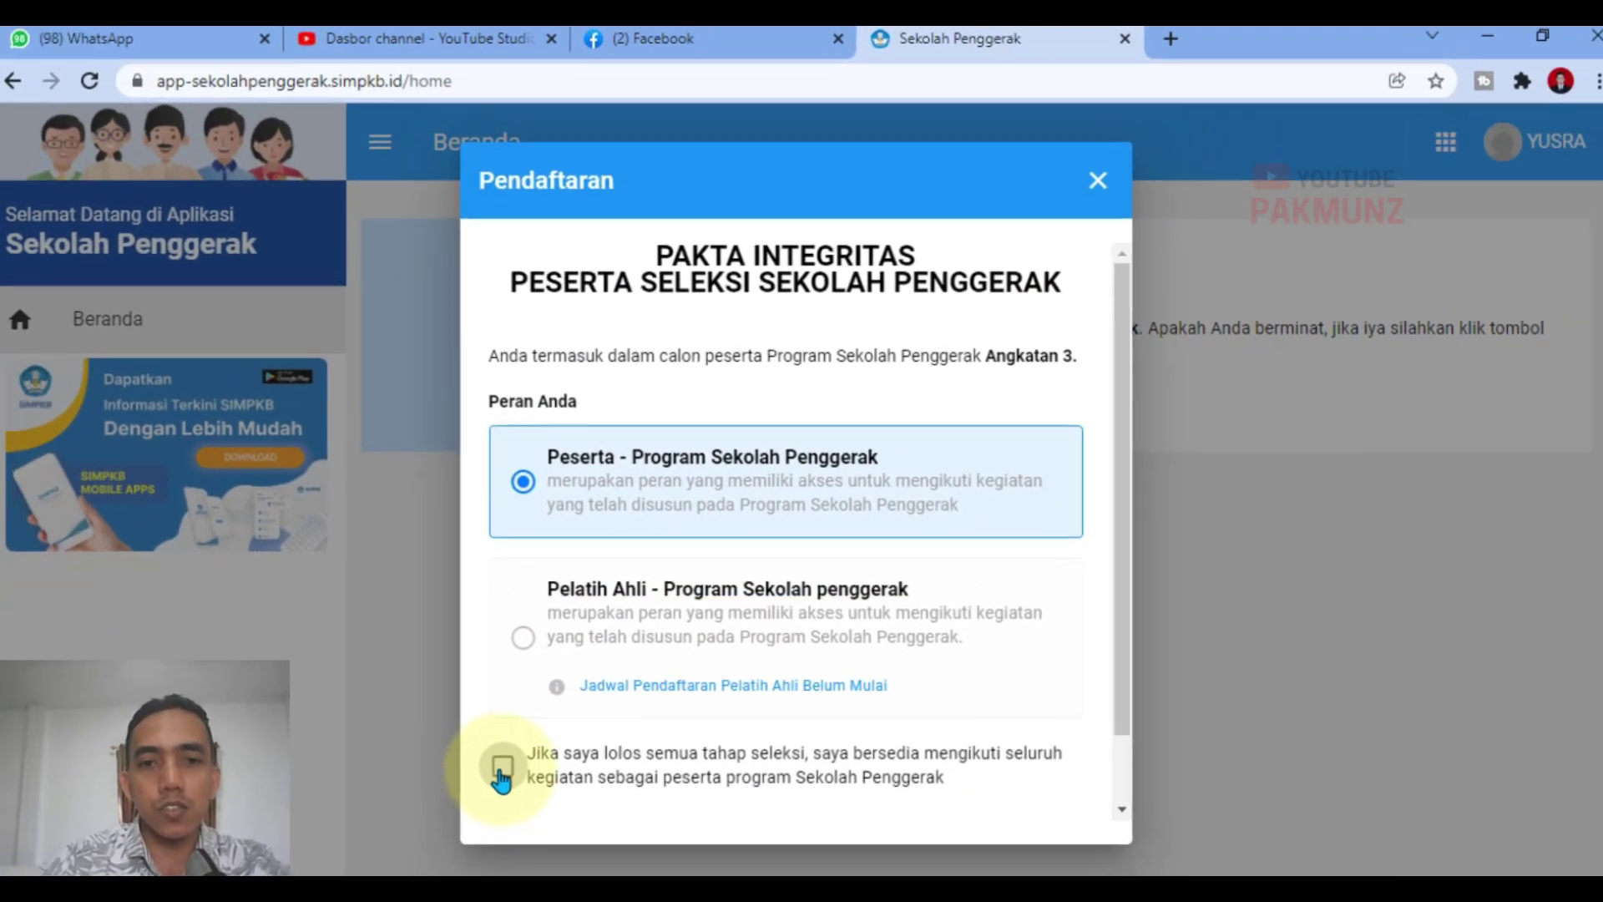
click(499, 758)
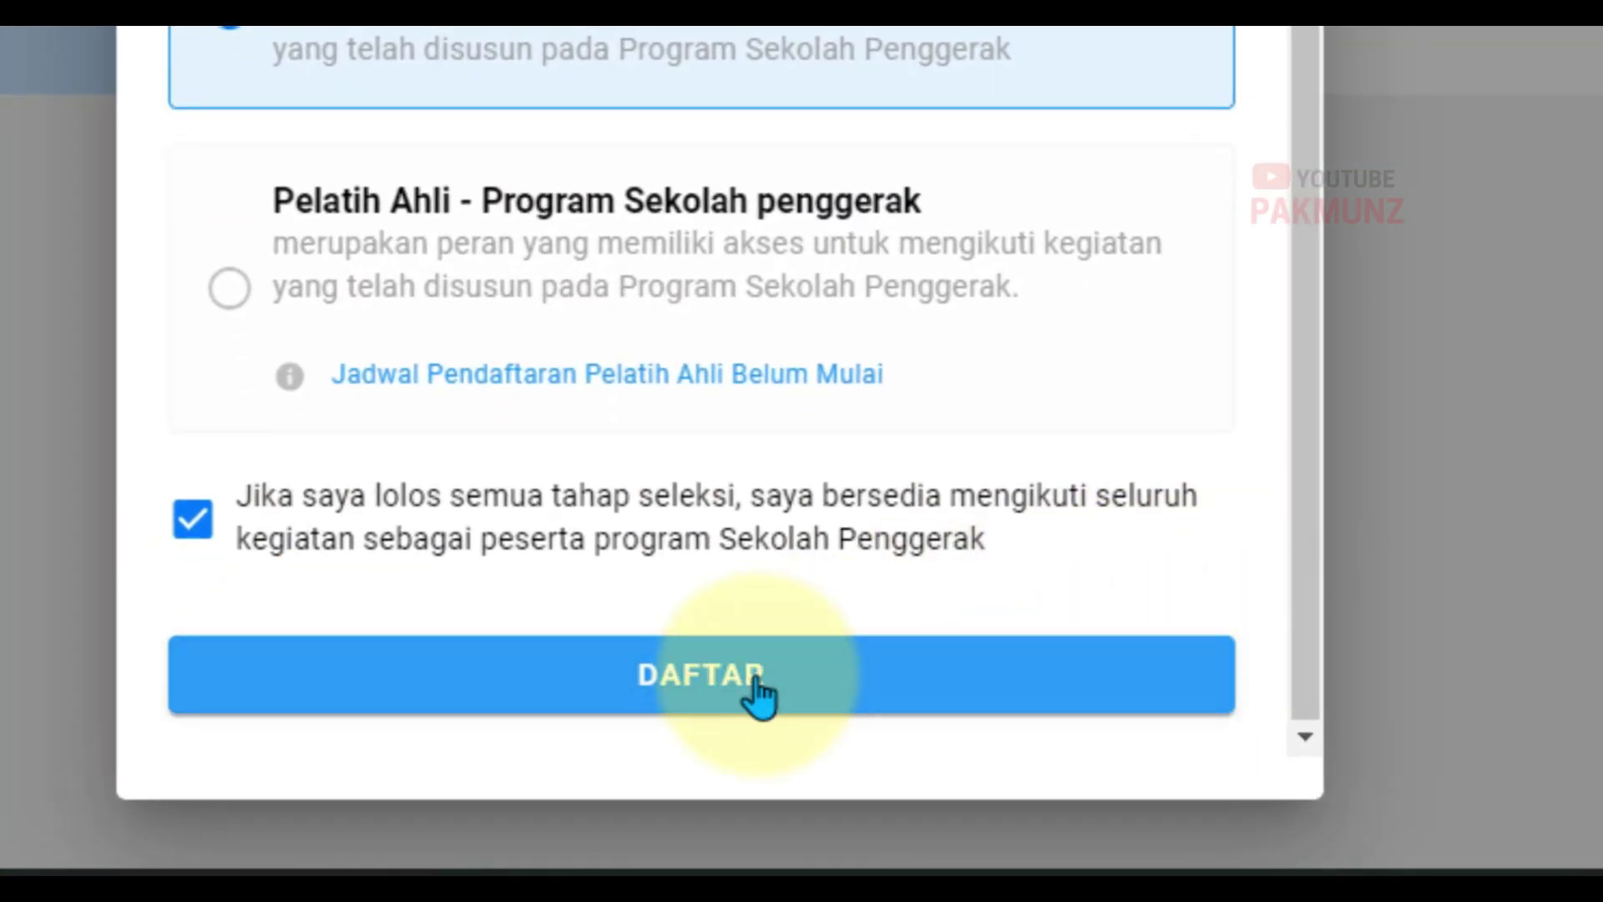
click(762, 835)
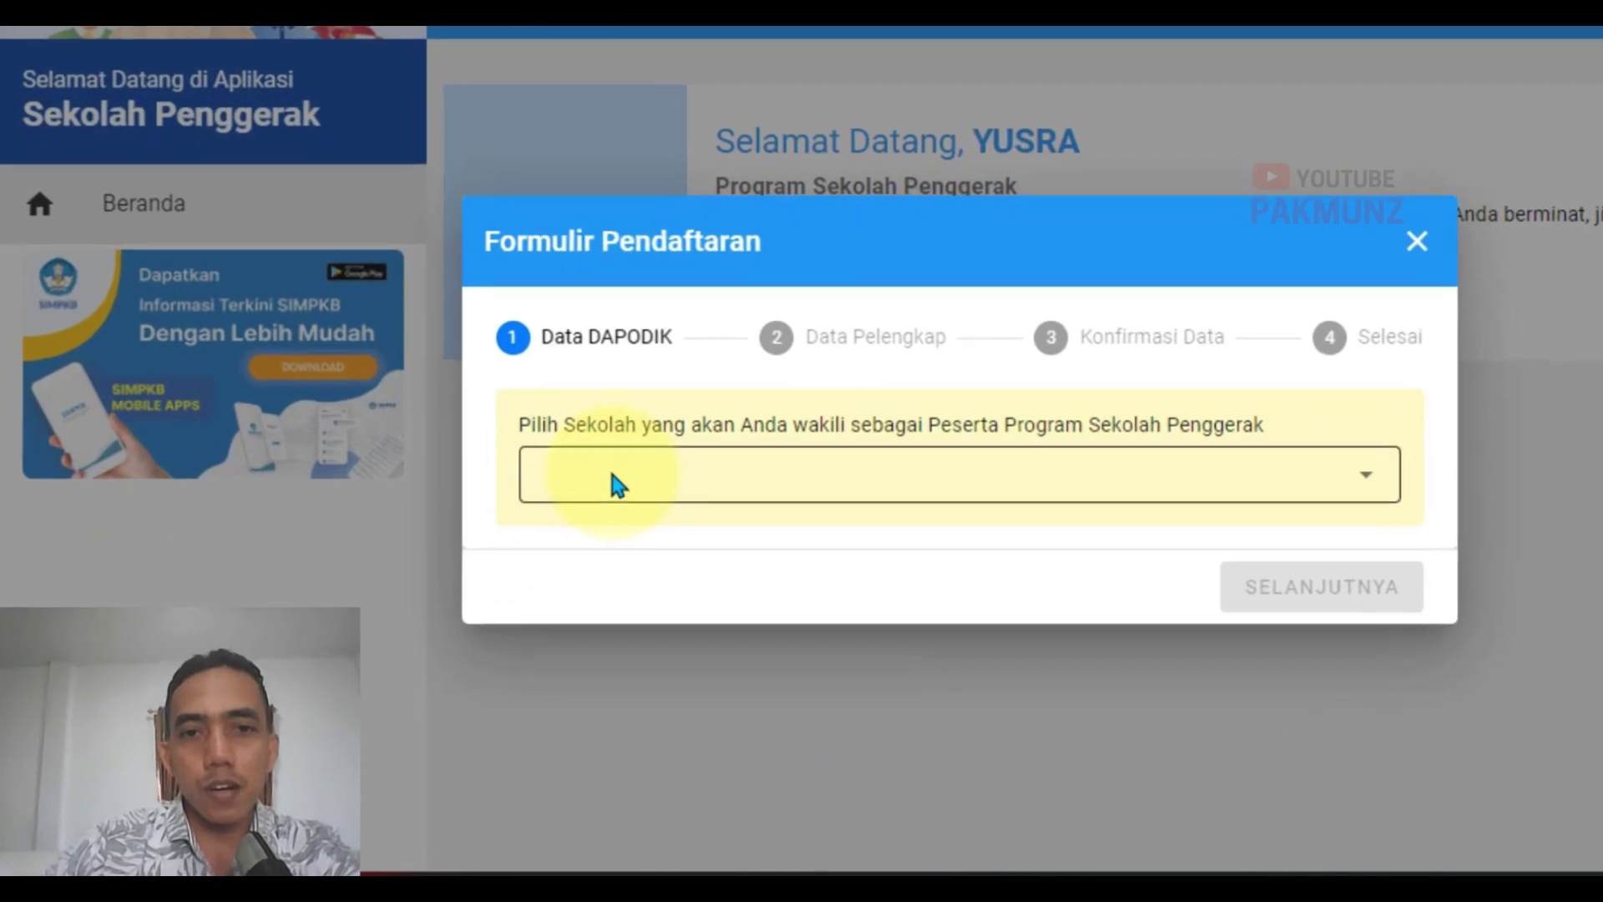
click(517, 536)
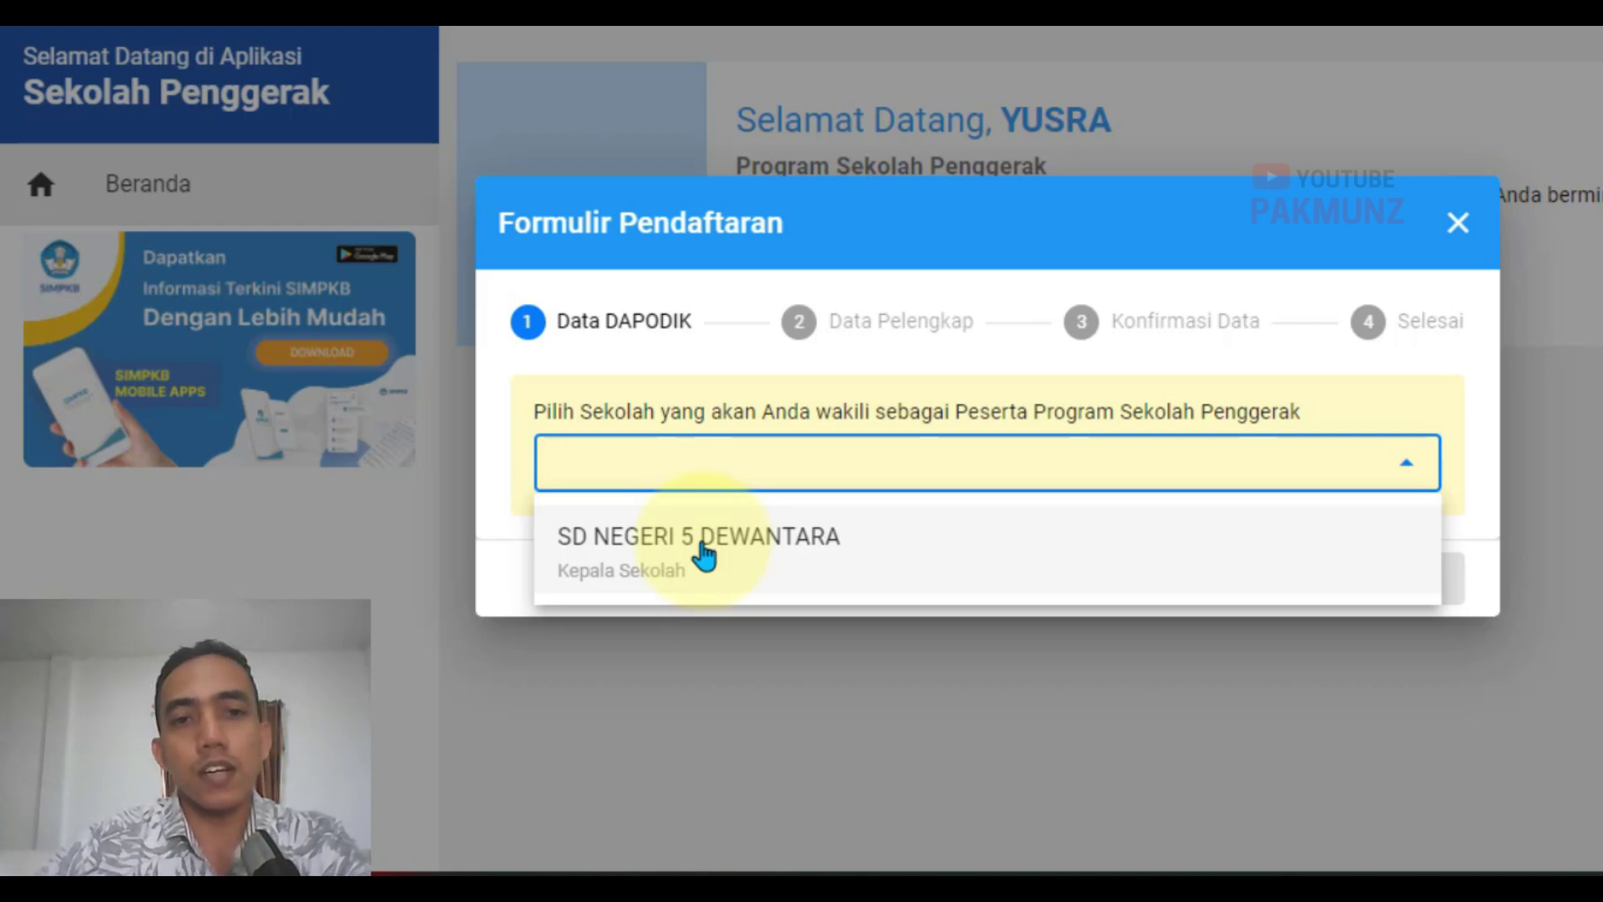
Step: Choose SD NEGERI 5 DEWANTARA, answer Ya to all three questions, and continue to Data Pelengkap
click(704, 551)
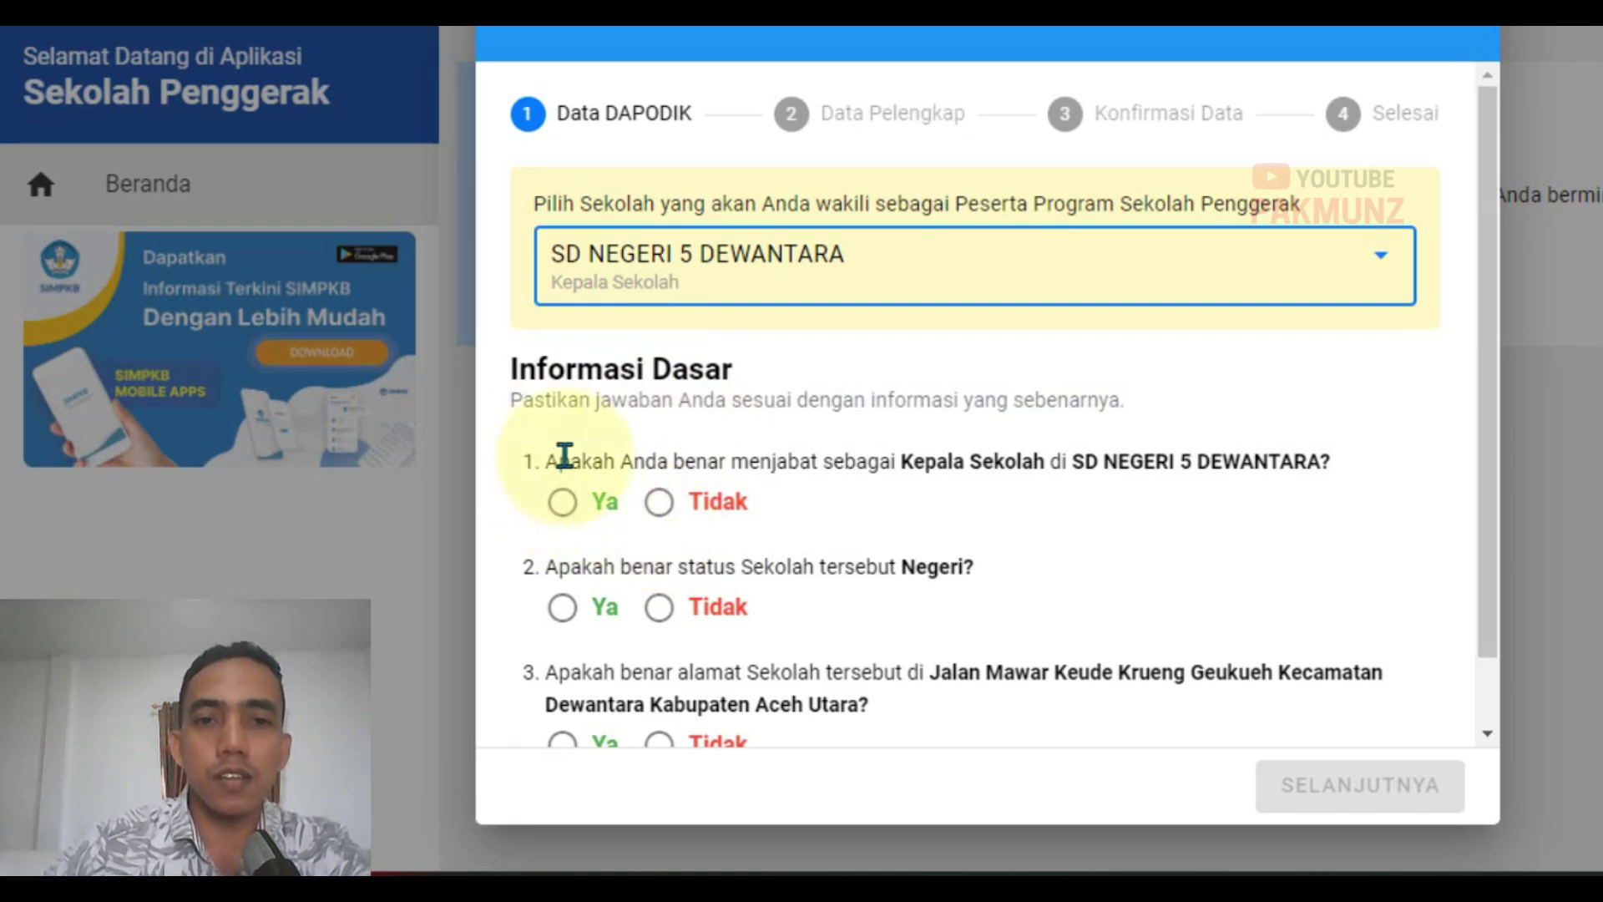
click(562, 502)
scroll(874, 551, down, 1)
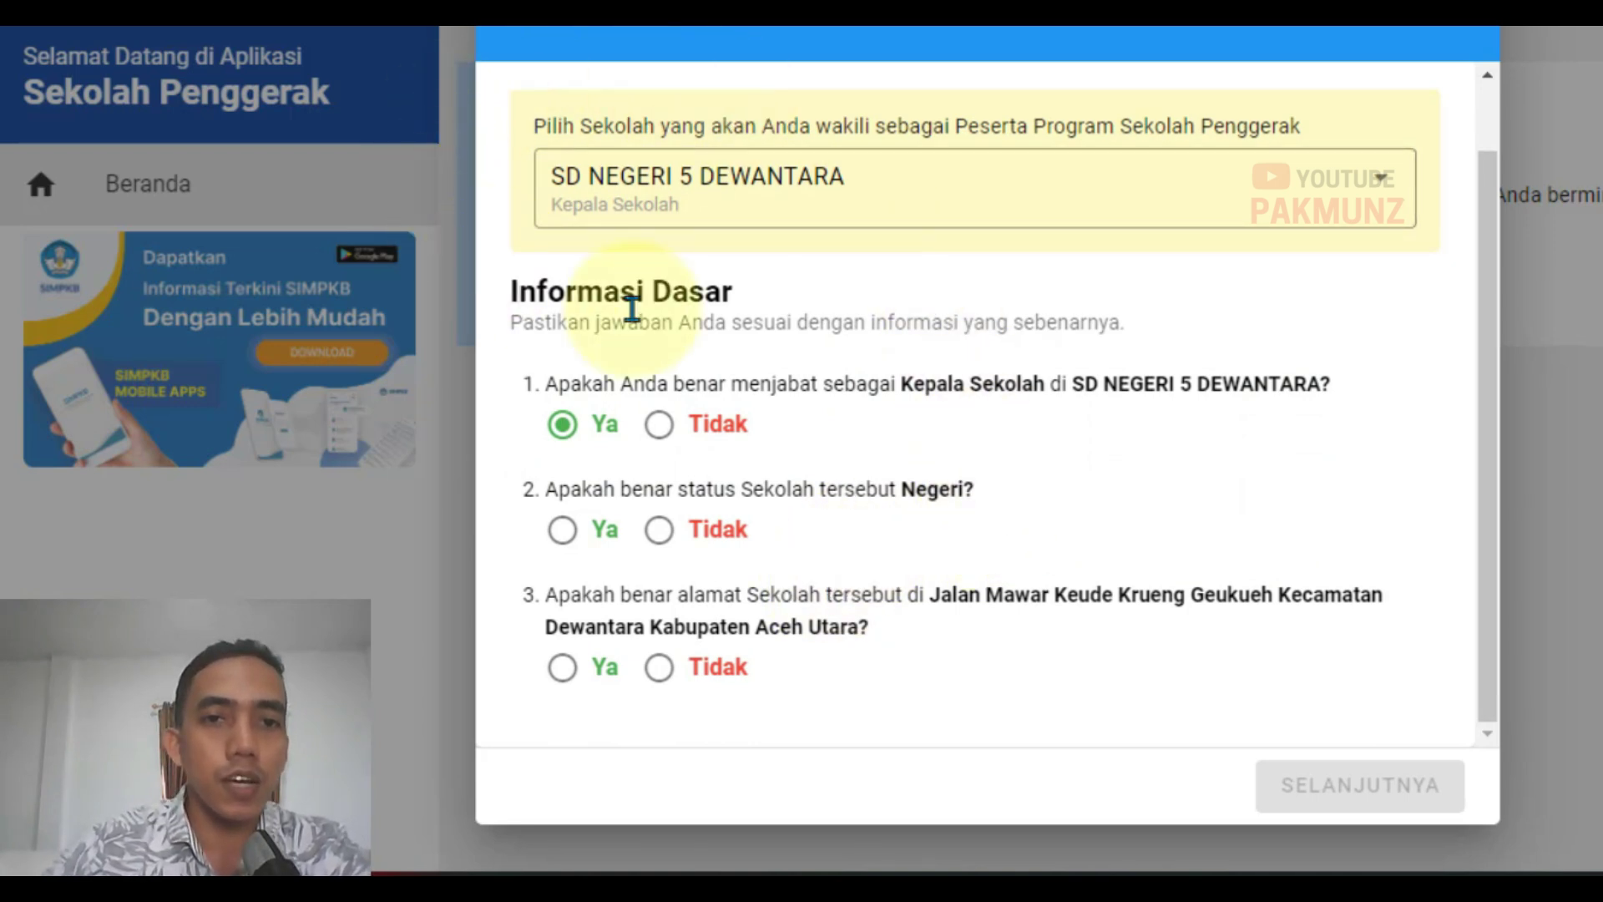
click(563, 528)
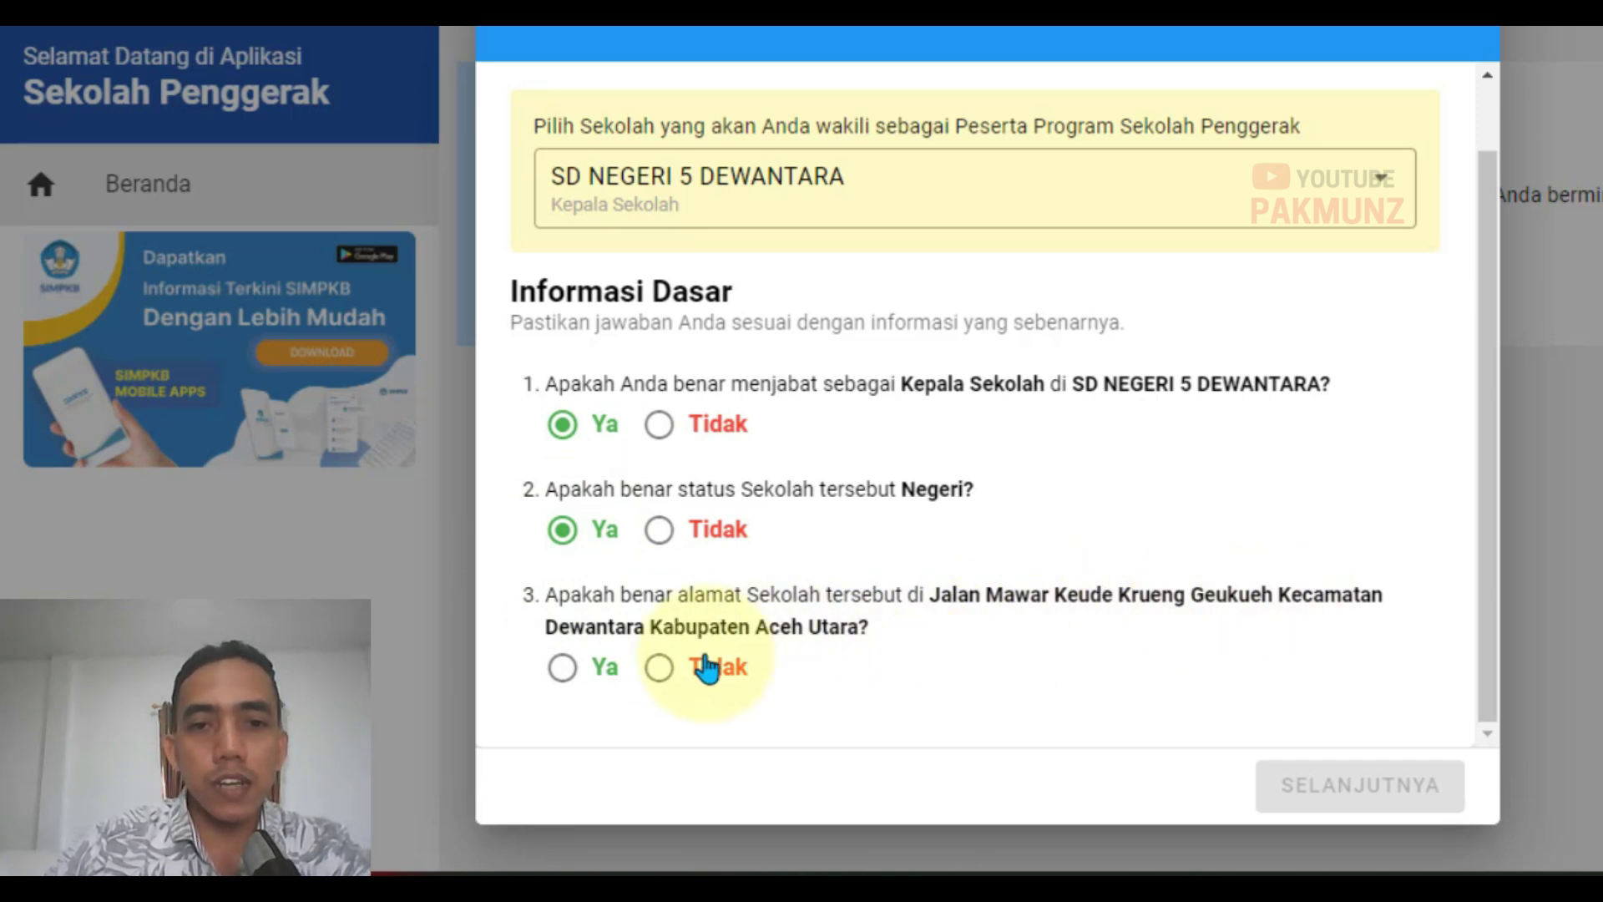
click(678, 668)
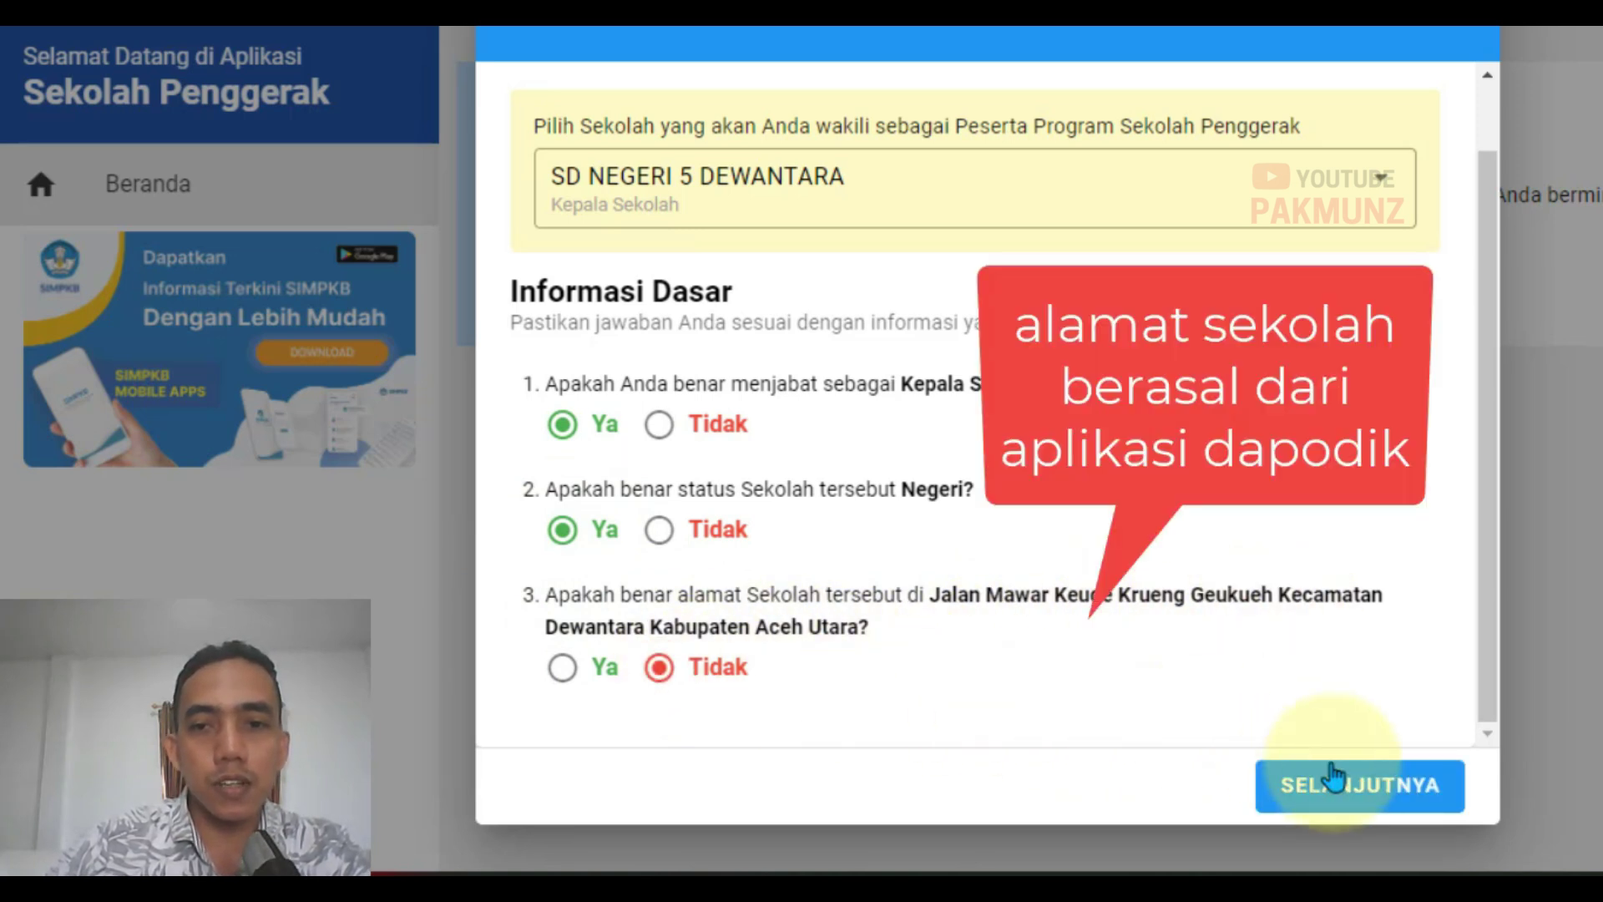
click(566, 671)
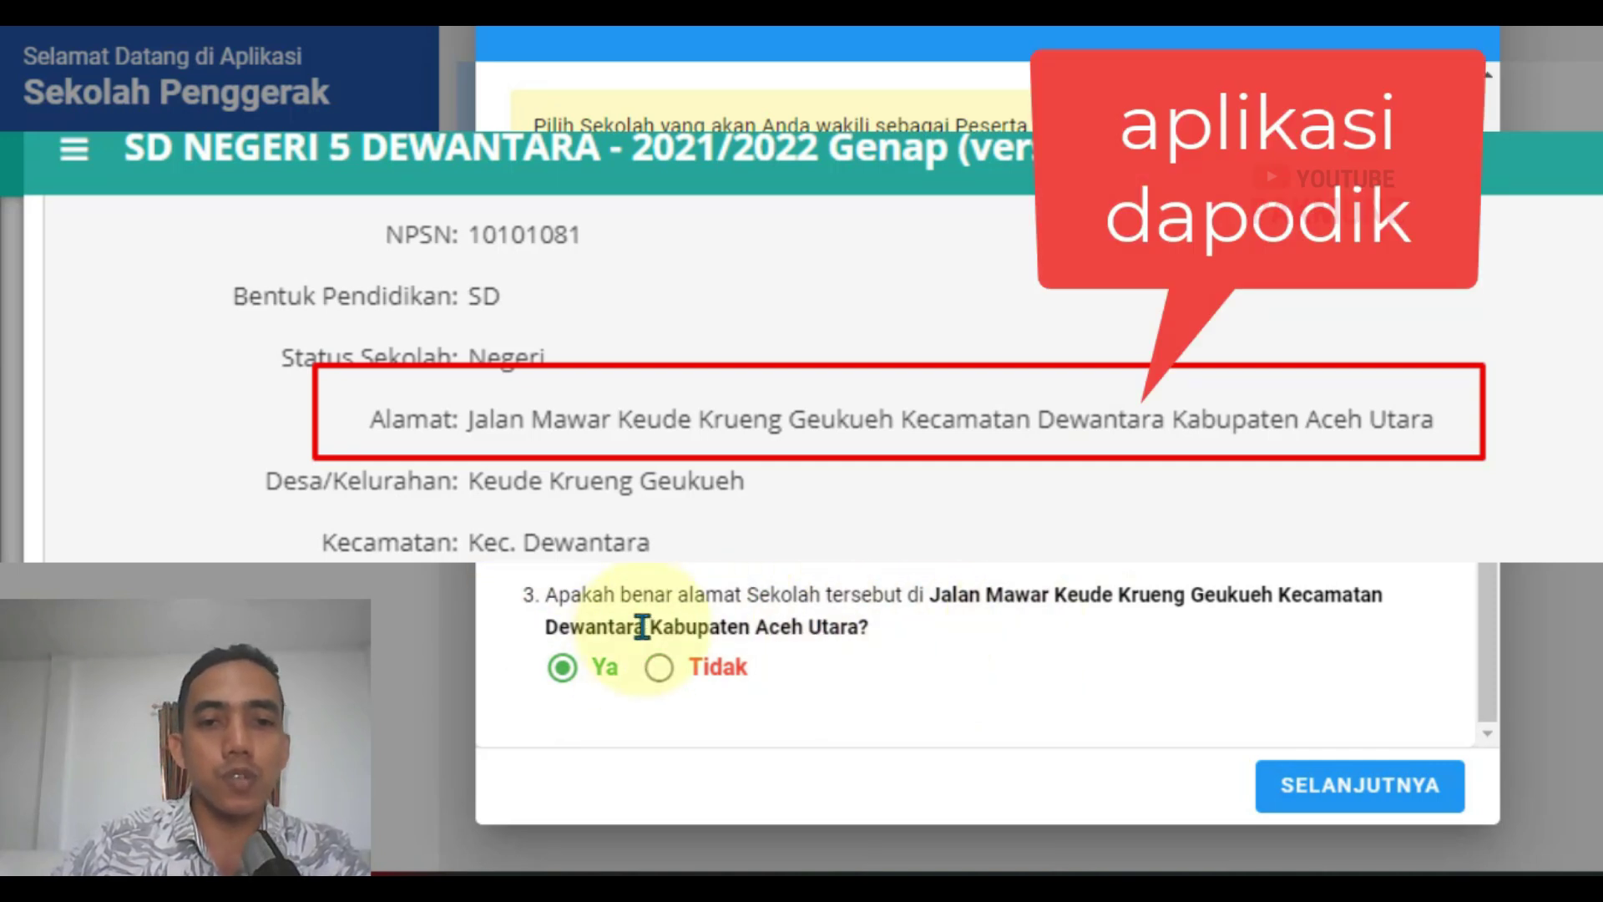
click(1336, 787)
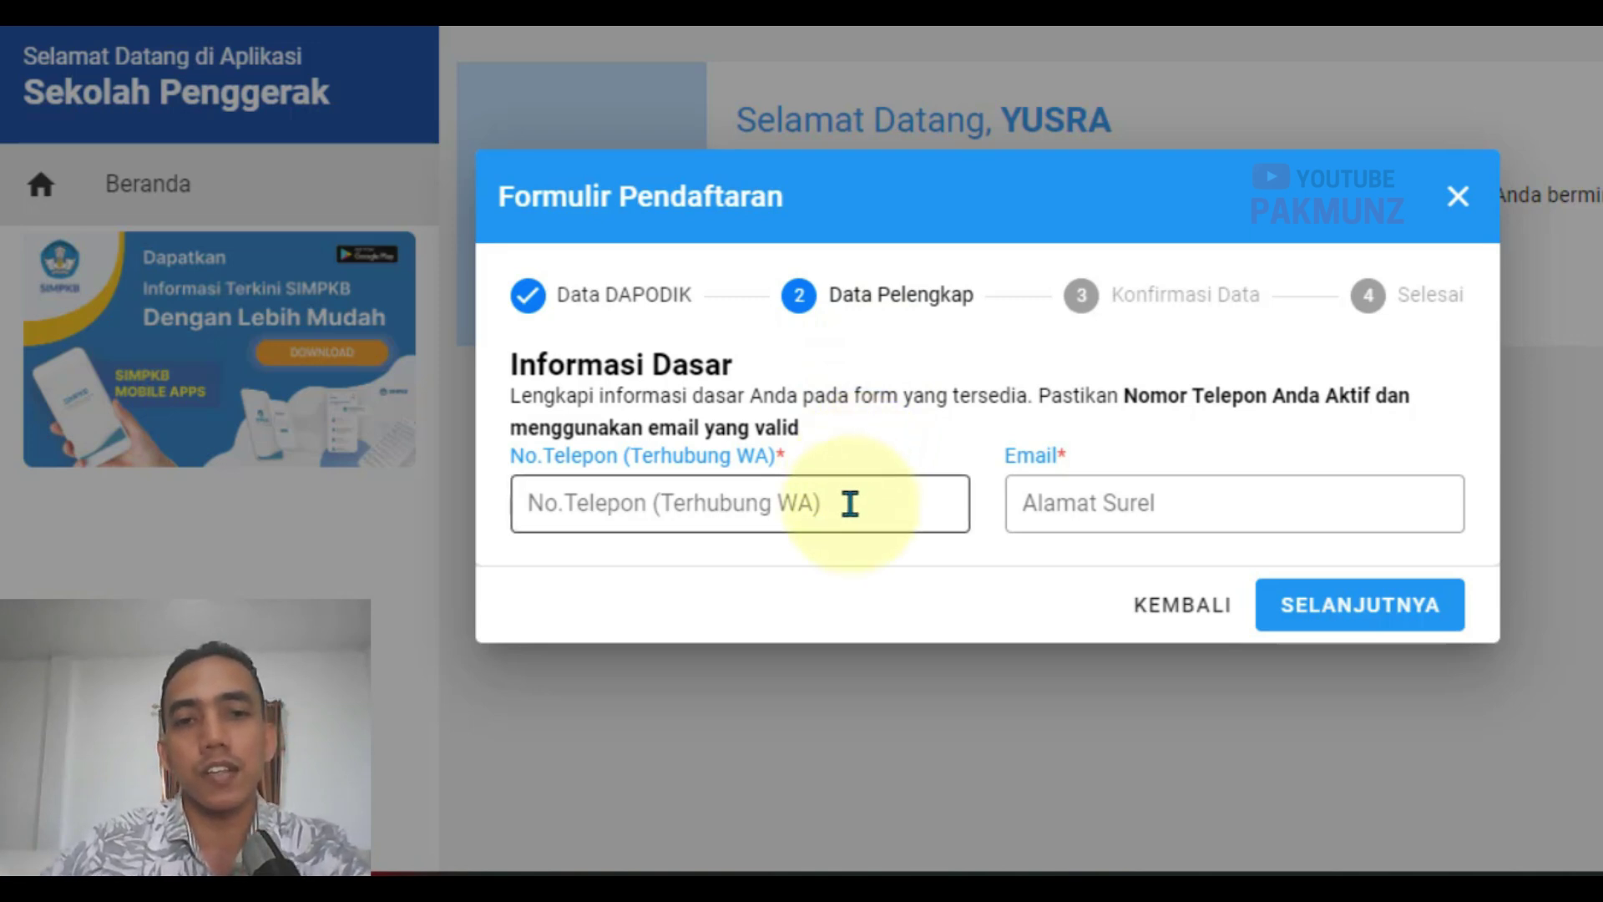
Step: Fill in the WhatsApp phone number and e-mail address, then proceed to Konfirmasi Data
click(848, 505)
click(1160, 514)
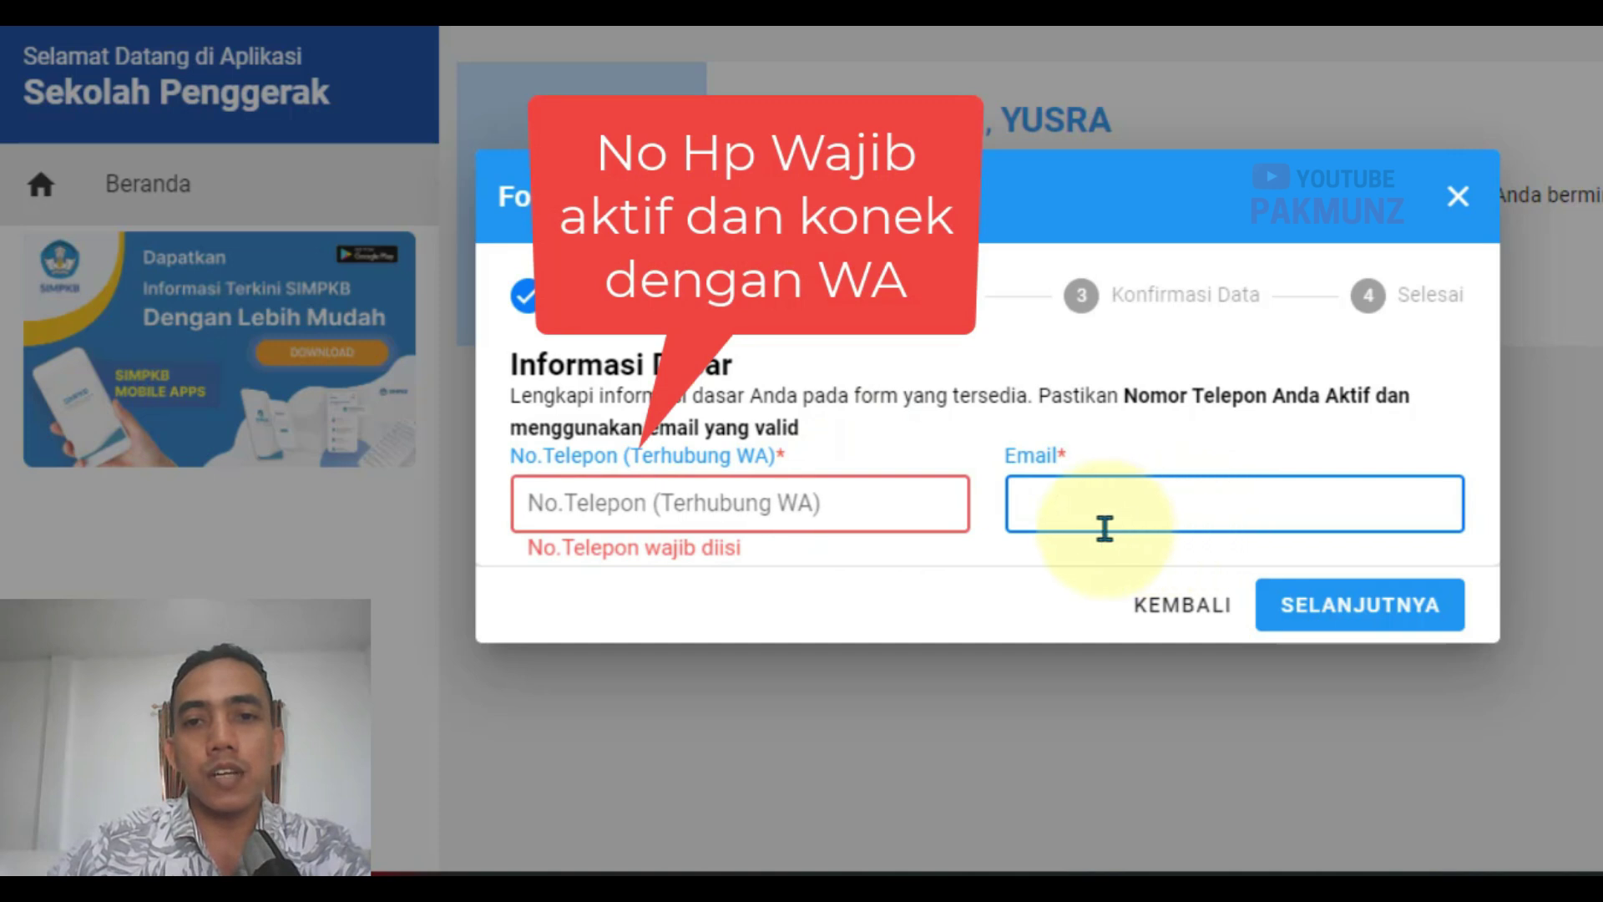
click(795, 505)
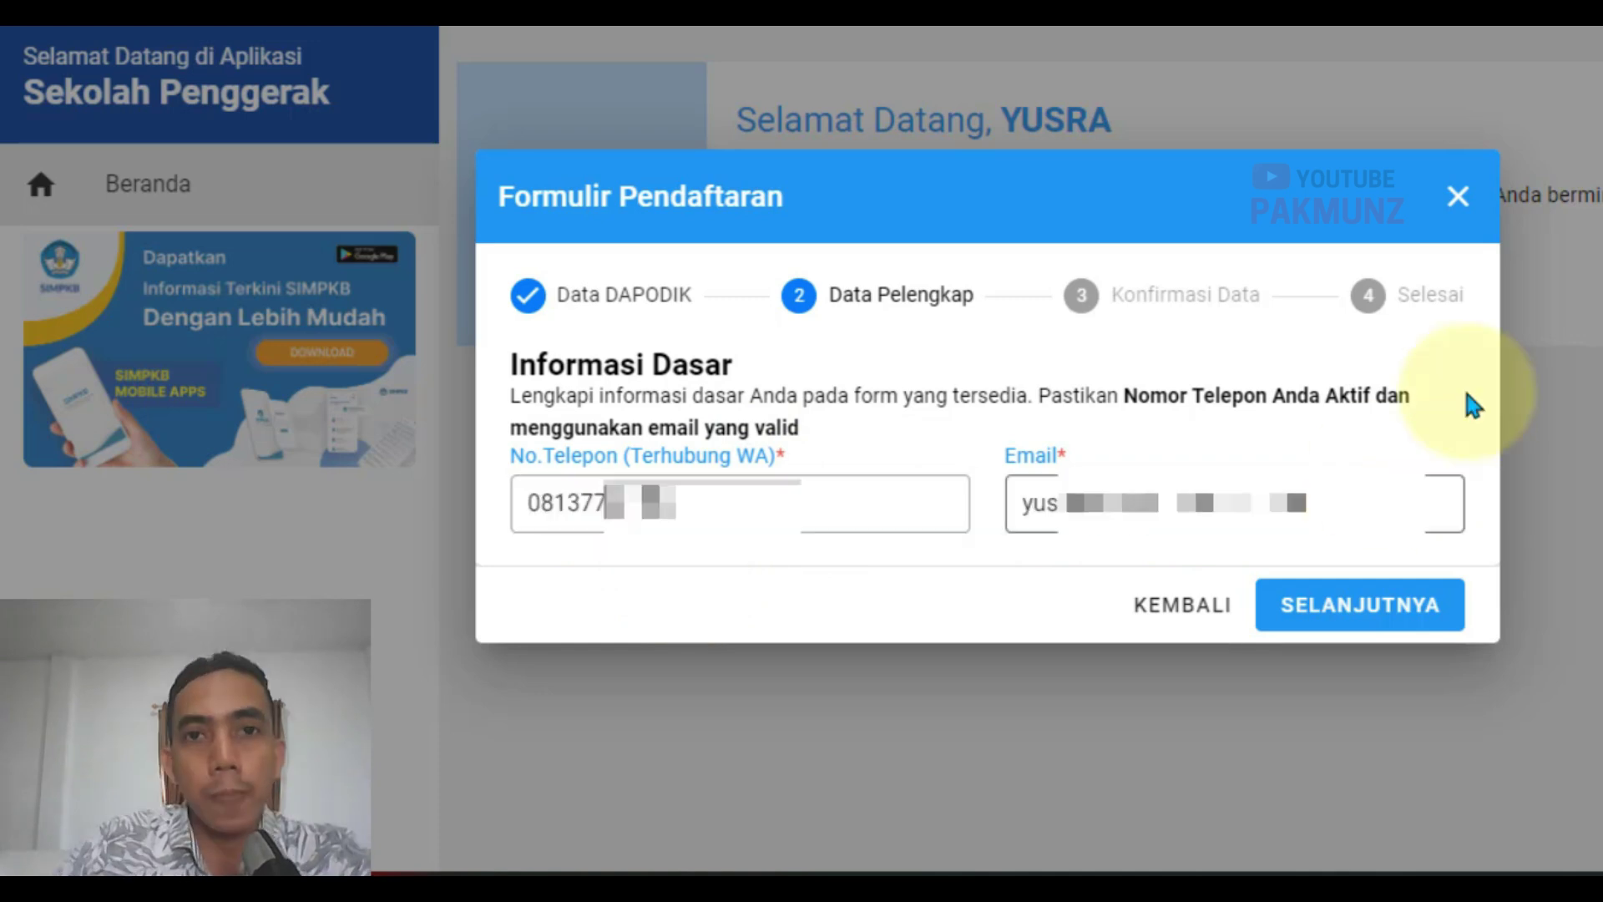
click(1364, 609)
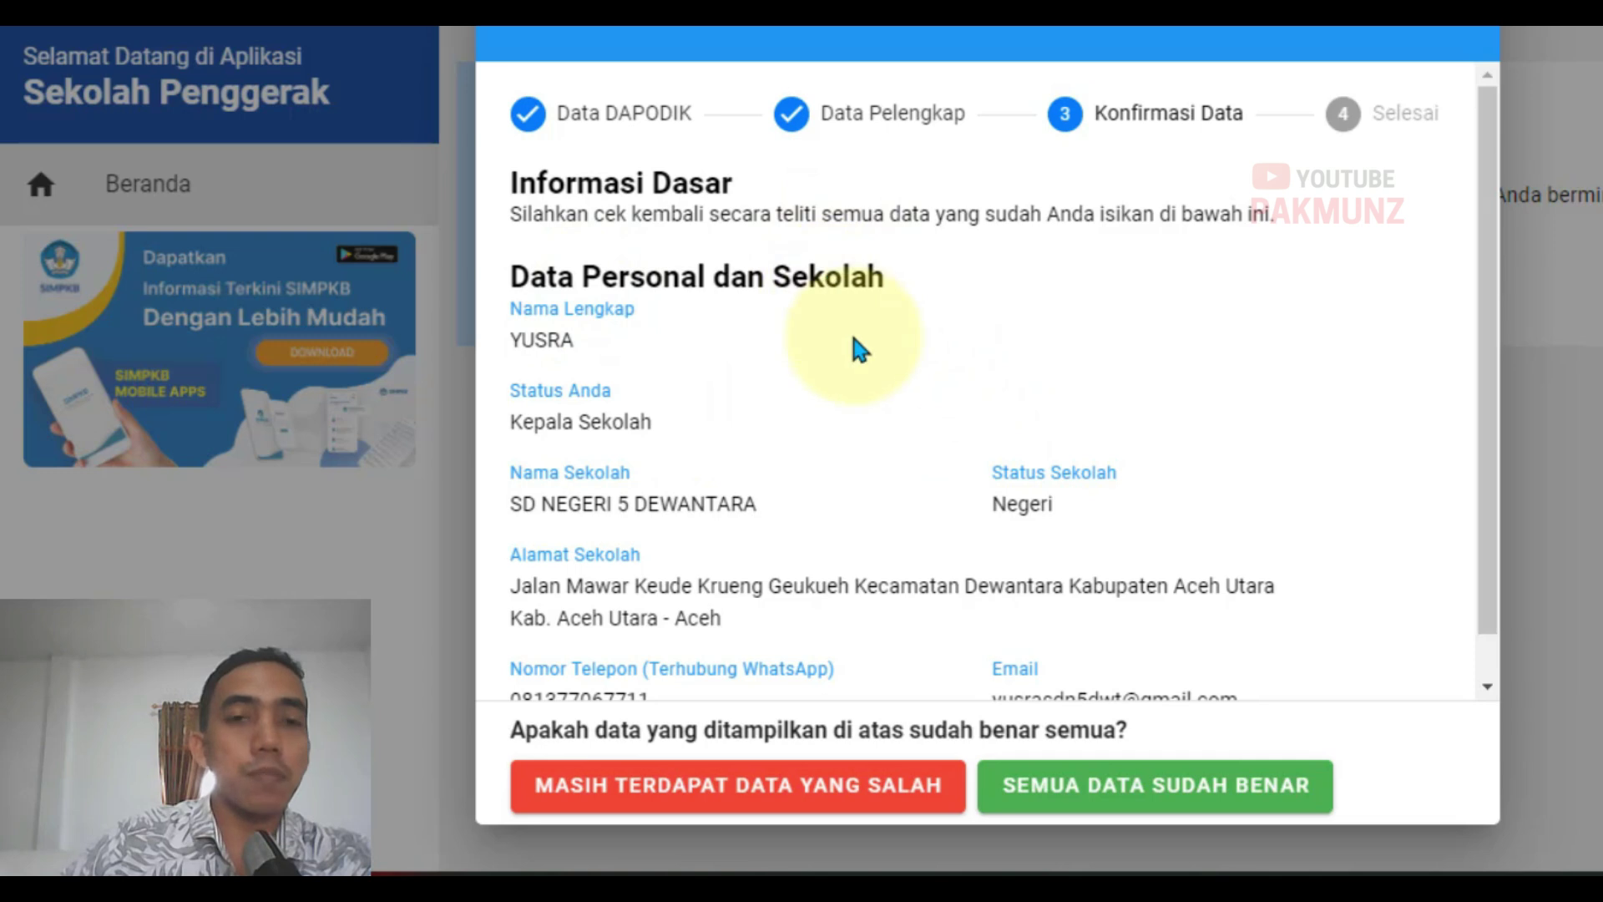
Step: Review the confirmation summary and choose SEMUA DATA SUDAH BENAR
scroll(779, 327, down, 1)
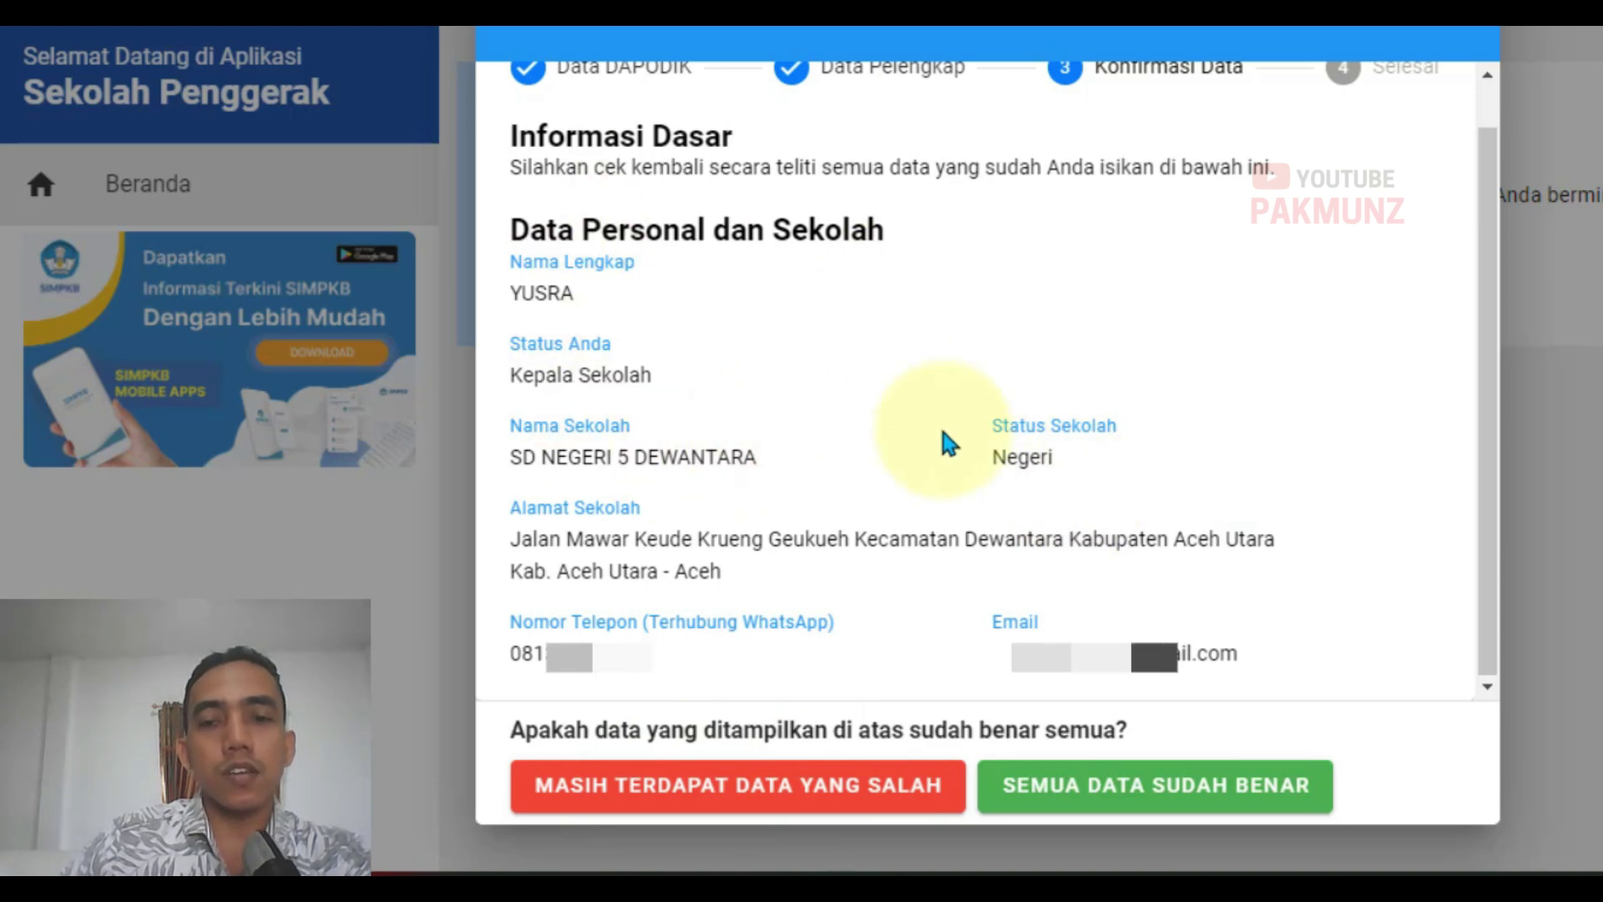
click(1079, 789)
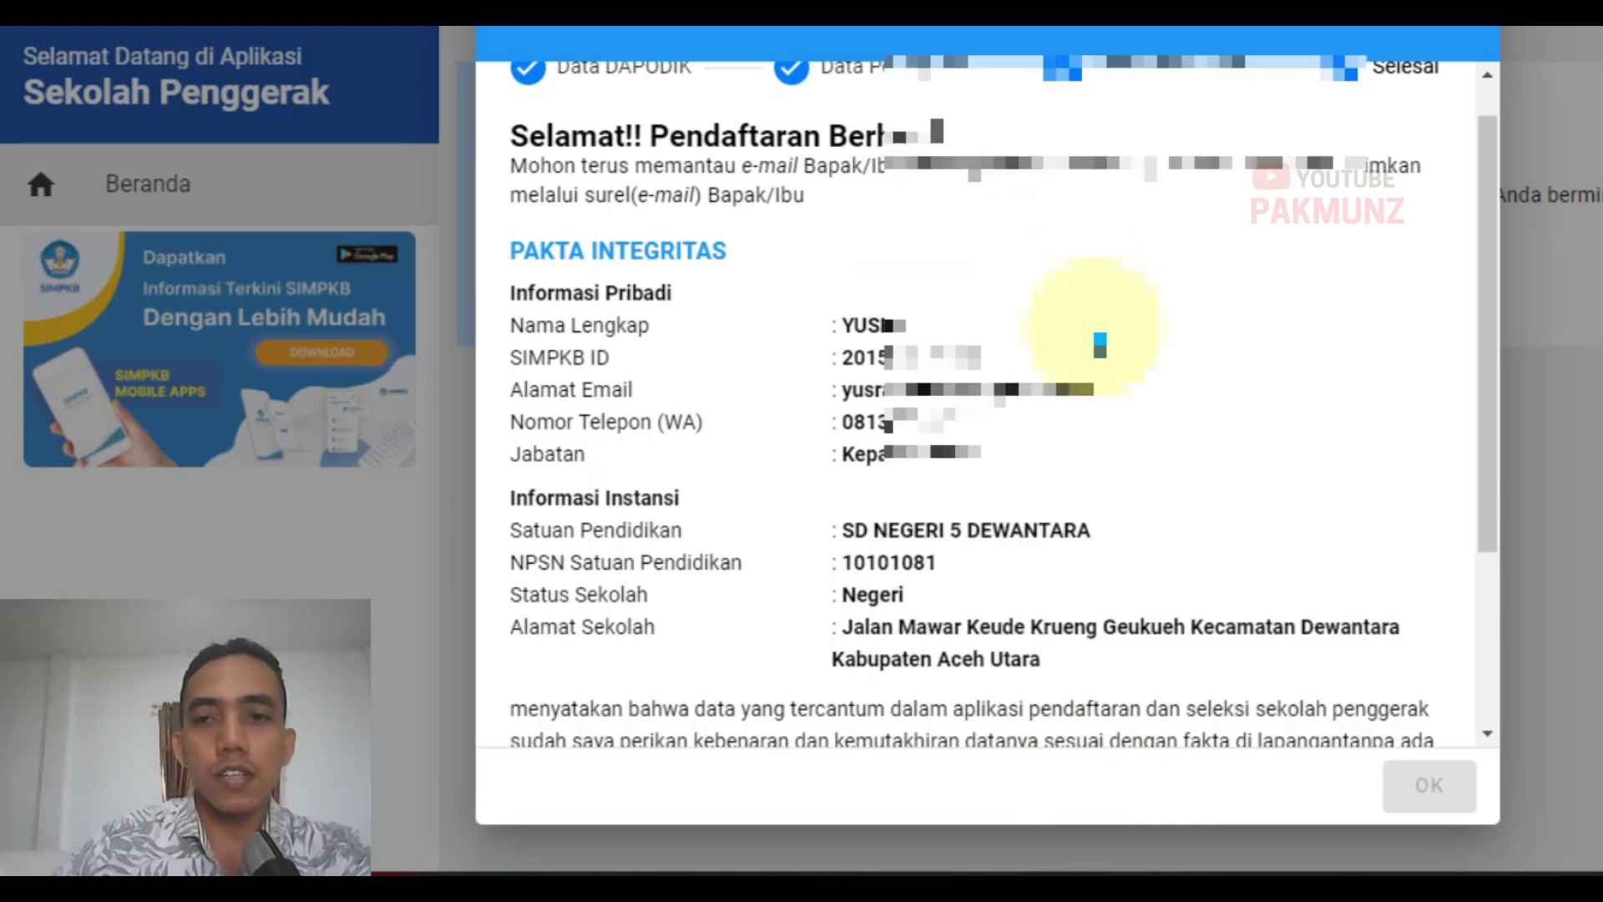
Step: Tick the registration terms agreement in the success dialog and confirm with OK
scroll(1094, 350, down, 3)
scroll(831, 468, up, 1)
scroll(831, 467, down, 1)
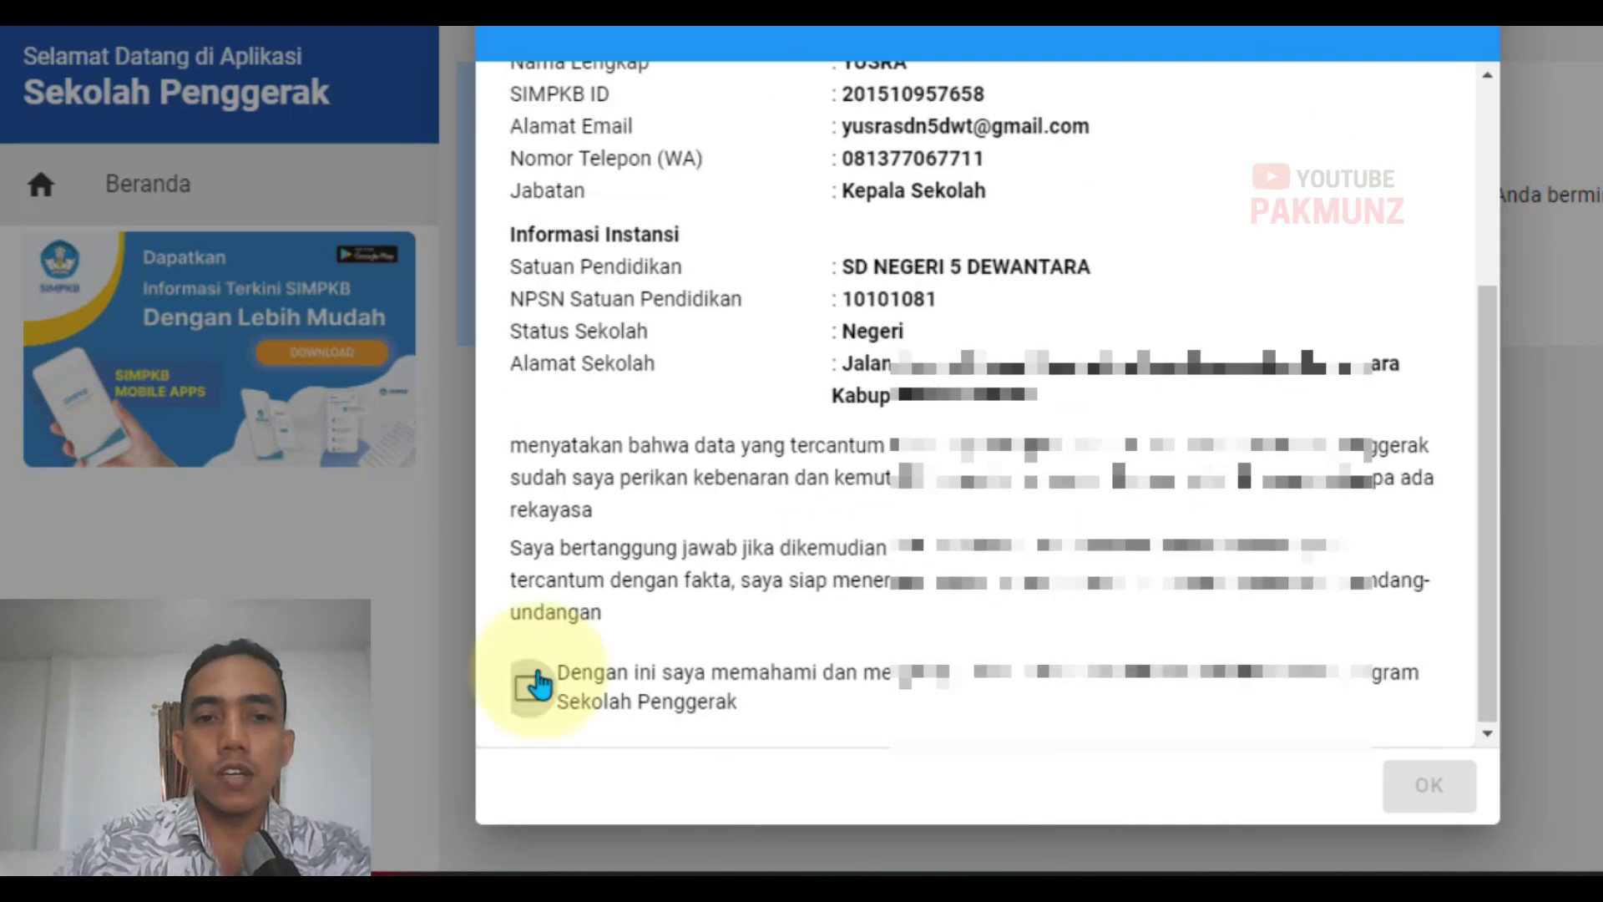
click(529, 693)
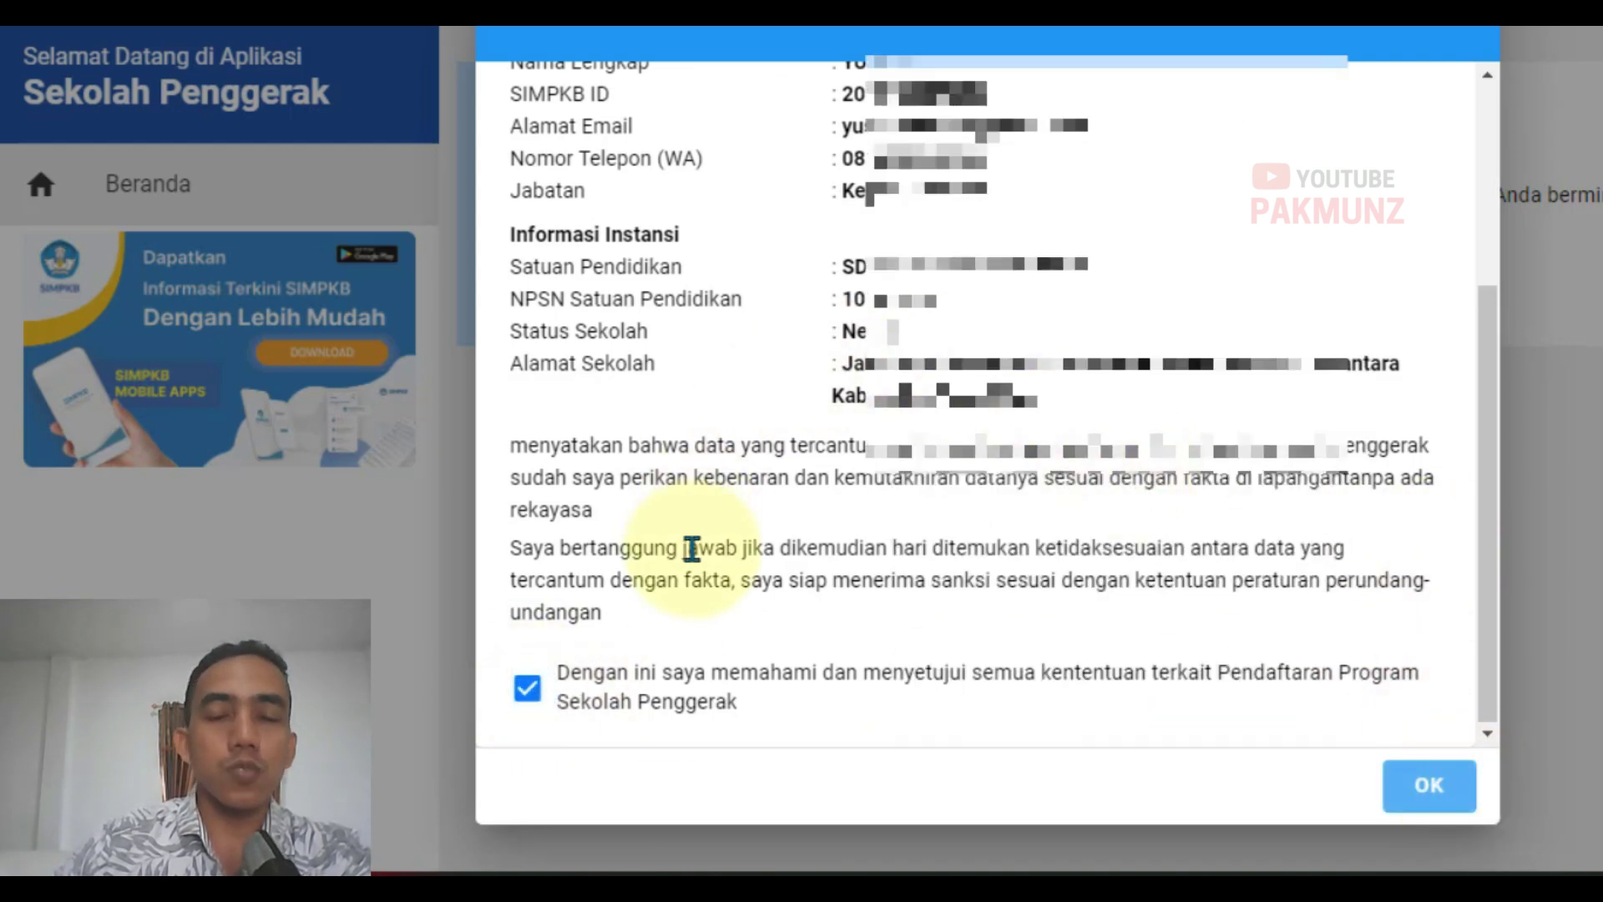
click(1429, 785)
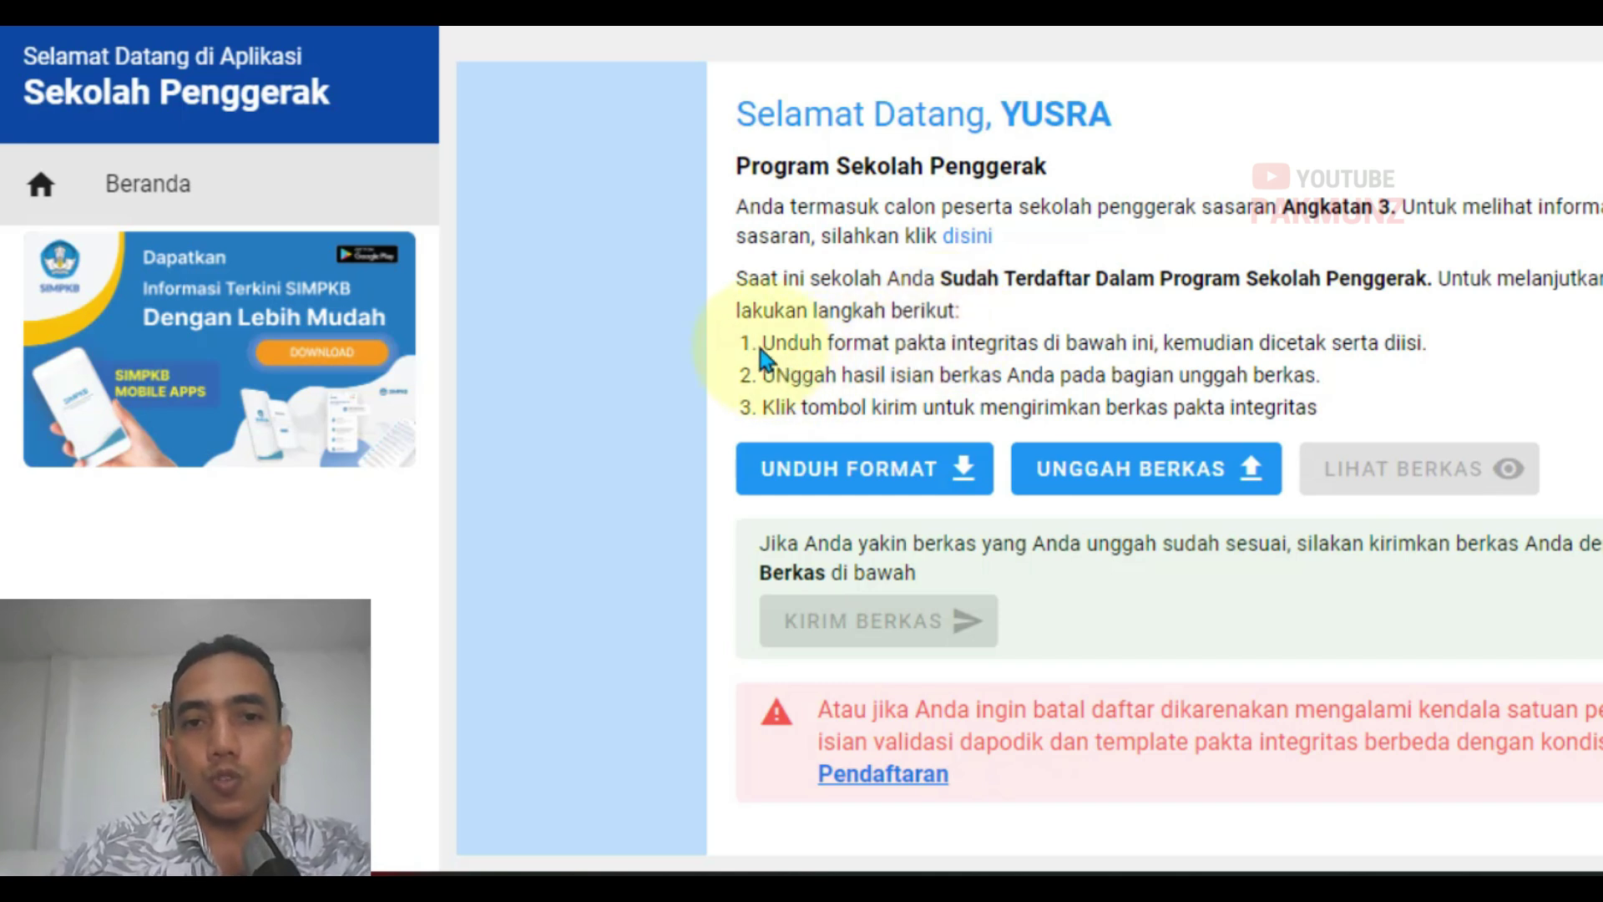
Step: Download the pakta integritas template with UNDUH FORMAT through IDM and open the PDF
drag(758, 340, 1429, 343)
click(848, 367)
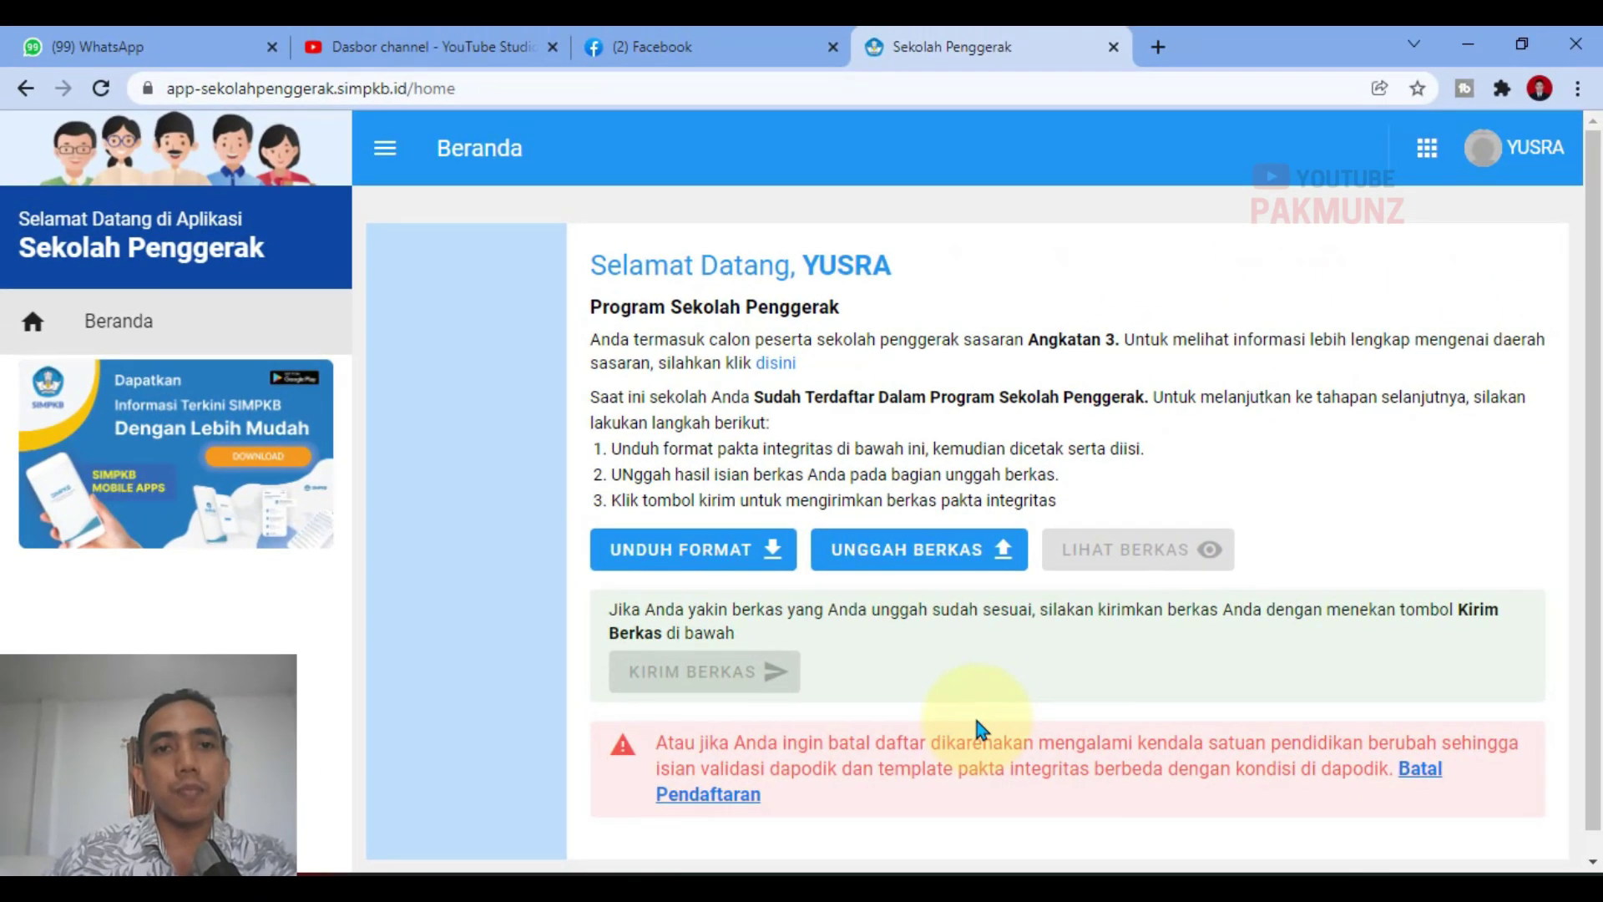
click(669, 567)
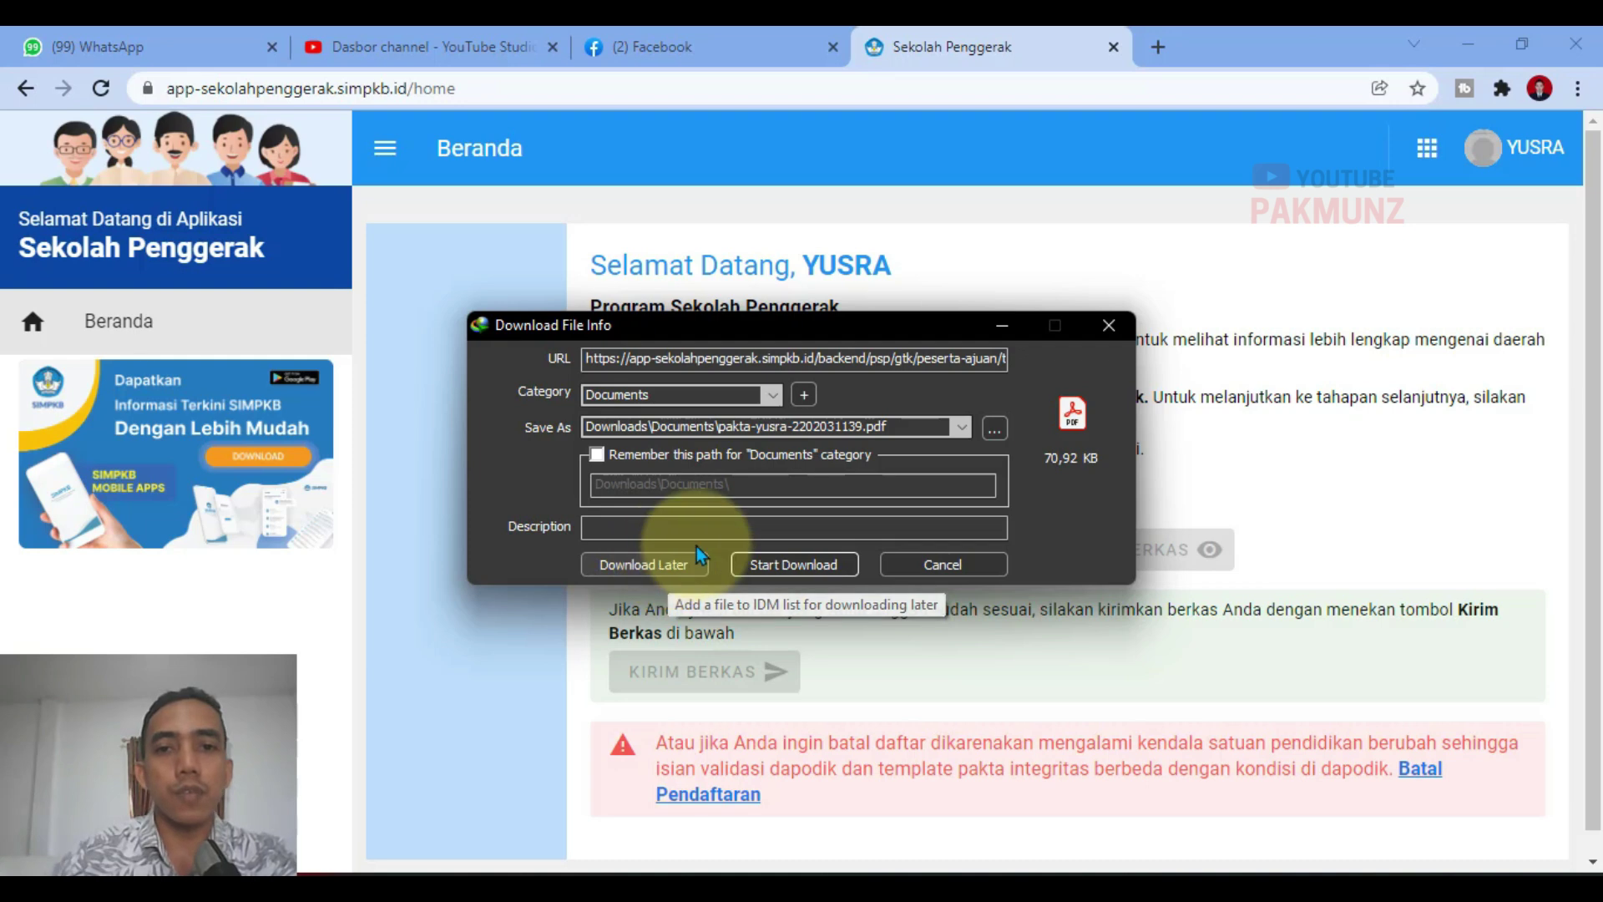
click(763, 559)
click(603, 532)
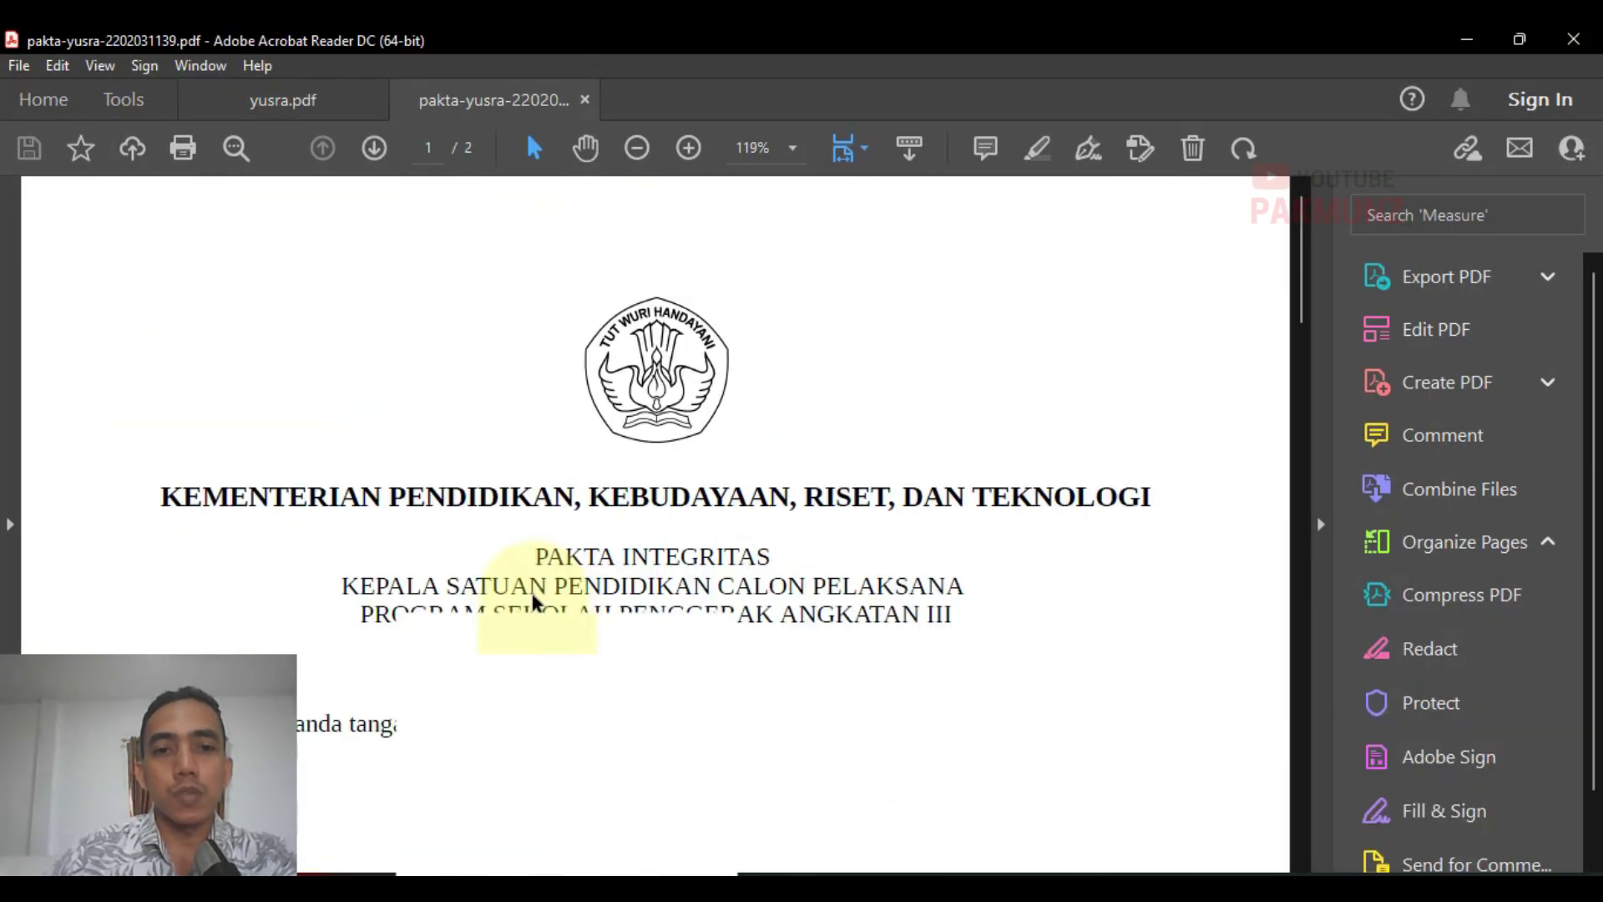
Step: Scroll through both pakta pages down to the Rp10.000 meterai and signature line
scroll(704, 553, down, 3)
scroll(706, 566, down, 10)
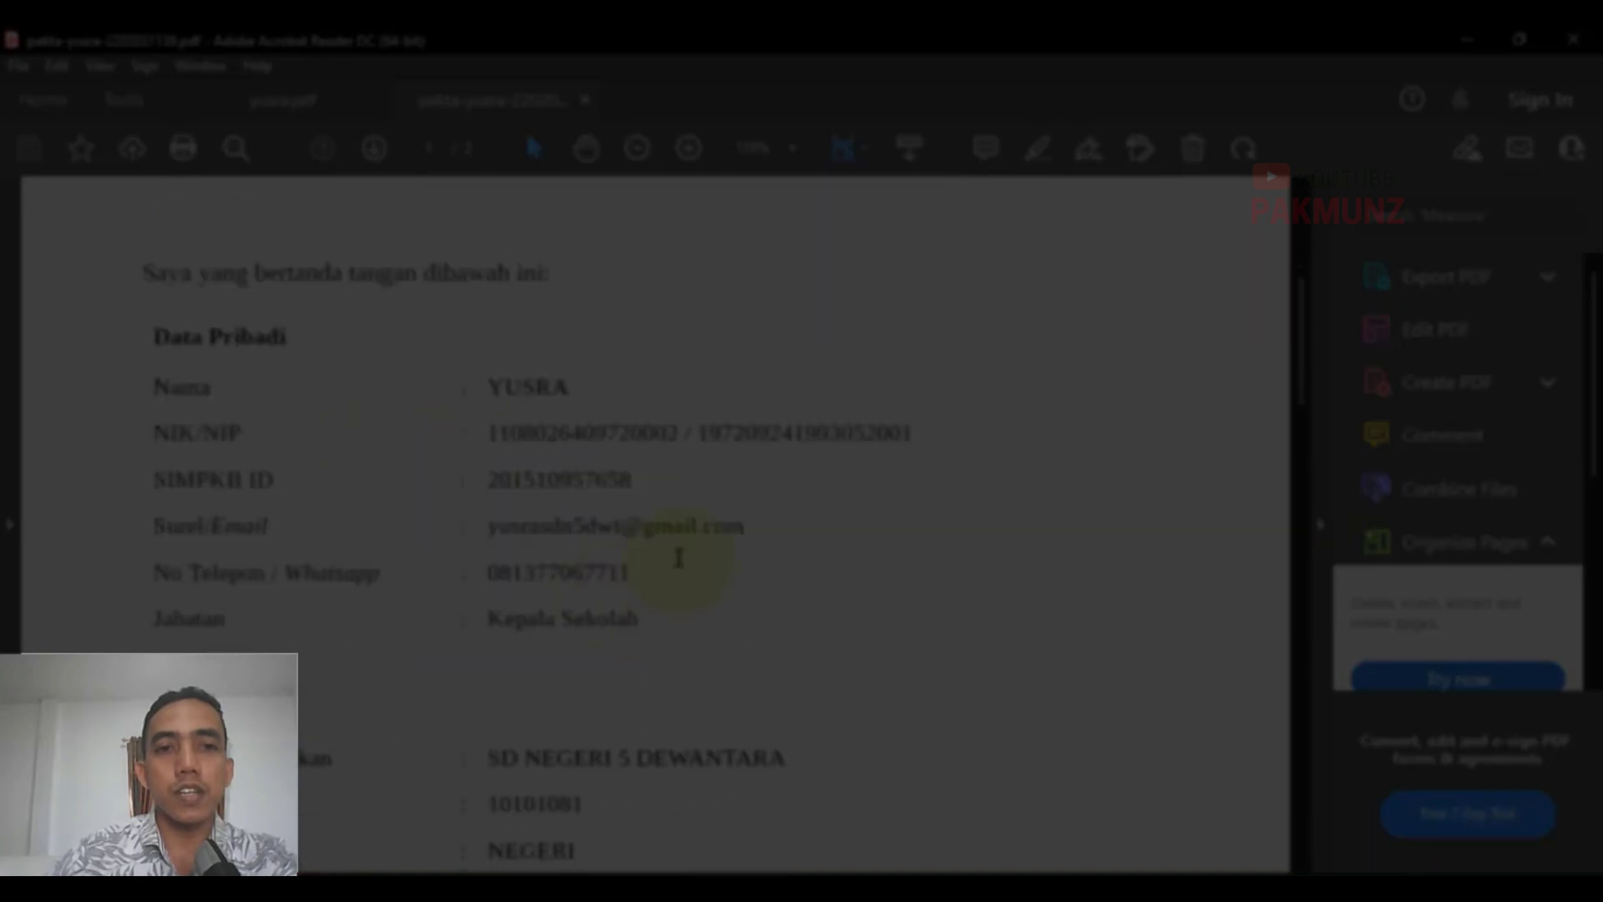
scroll(726, 585, down, 5)
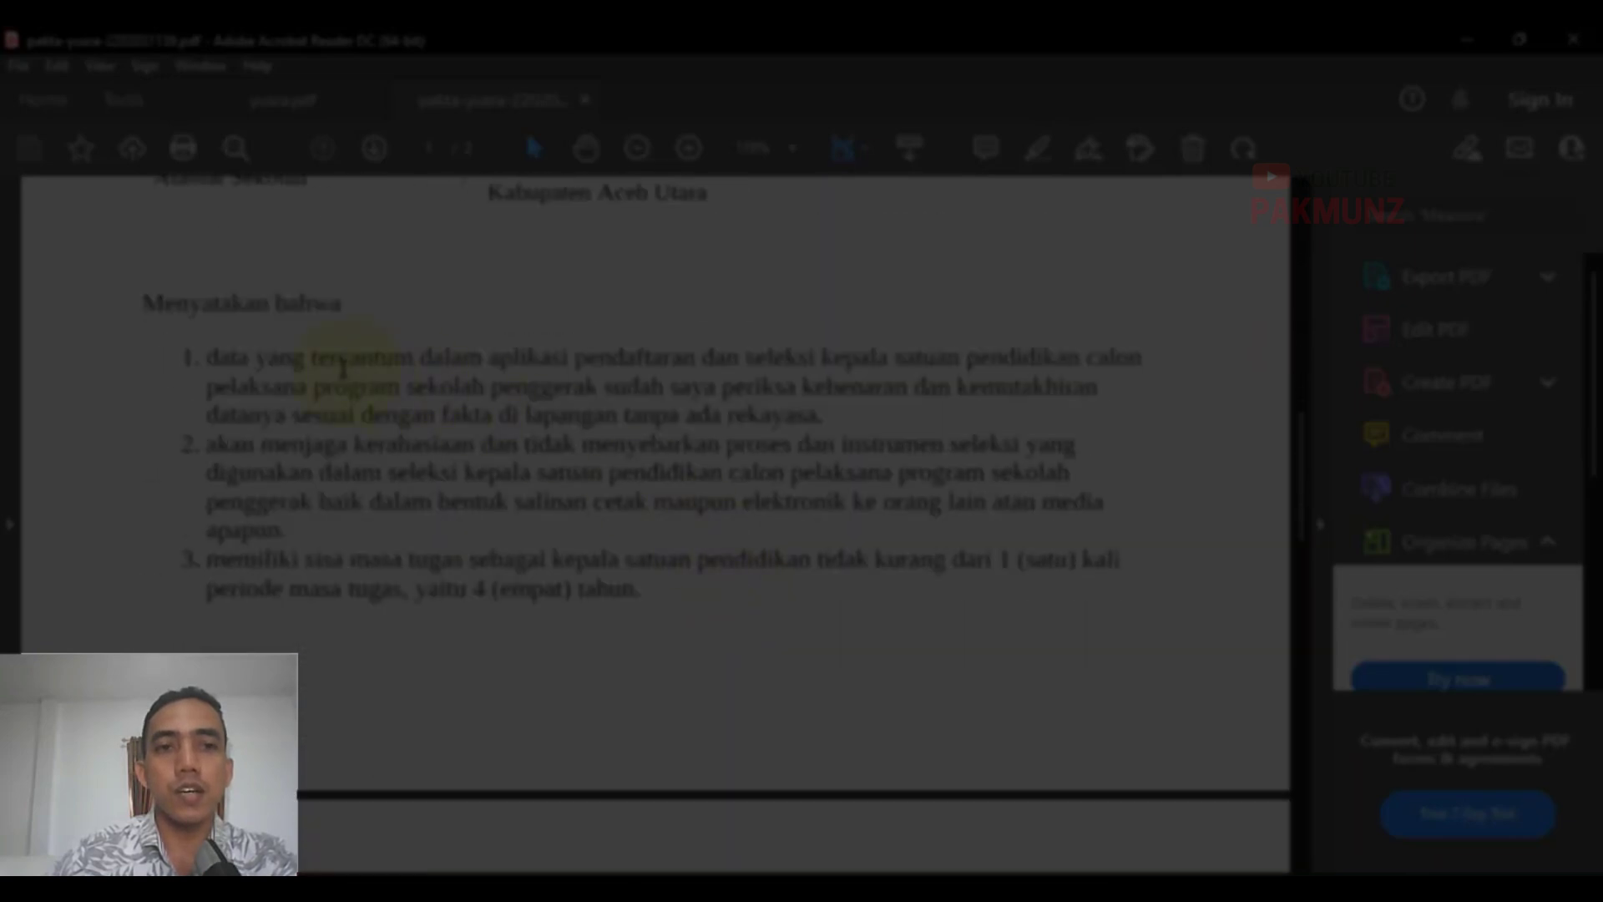
scroll(422, 459, down, 10)
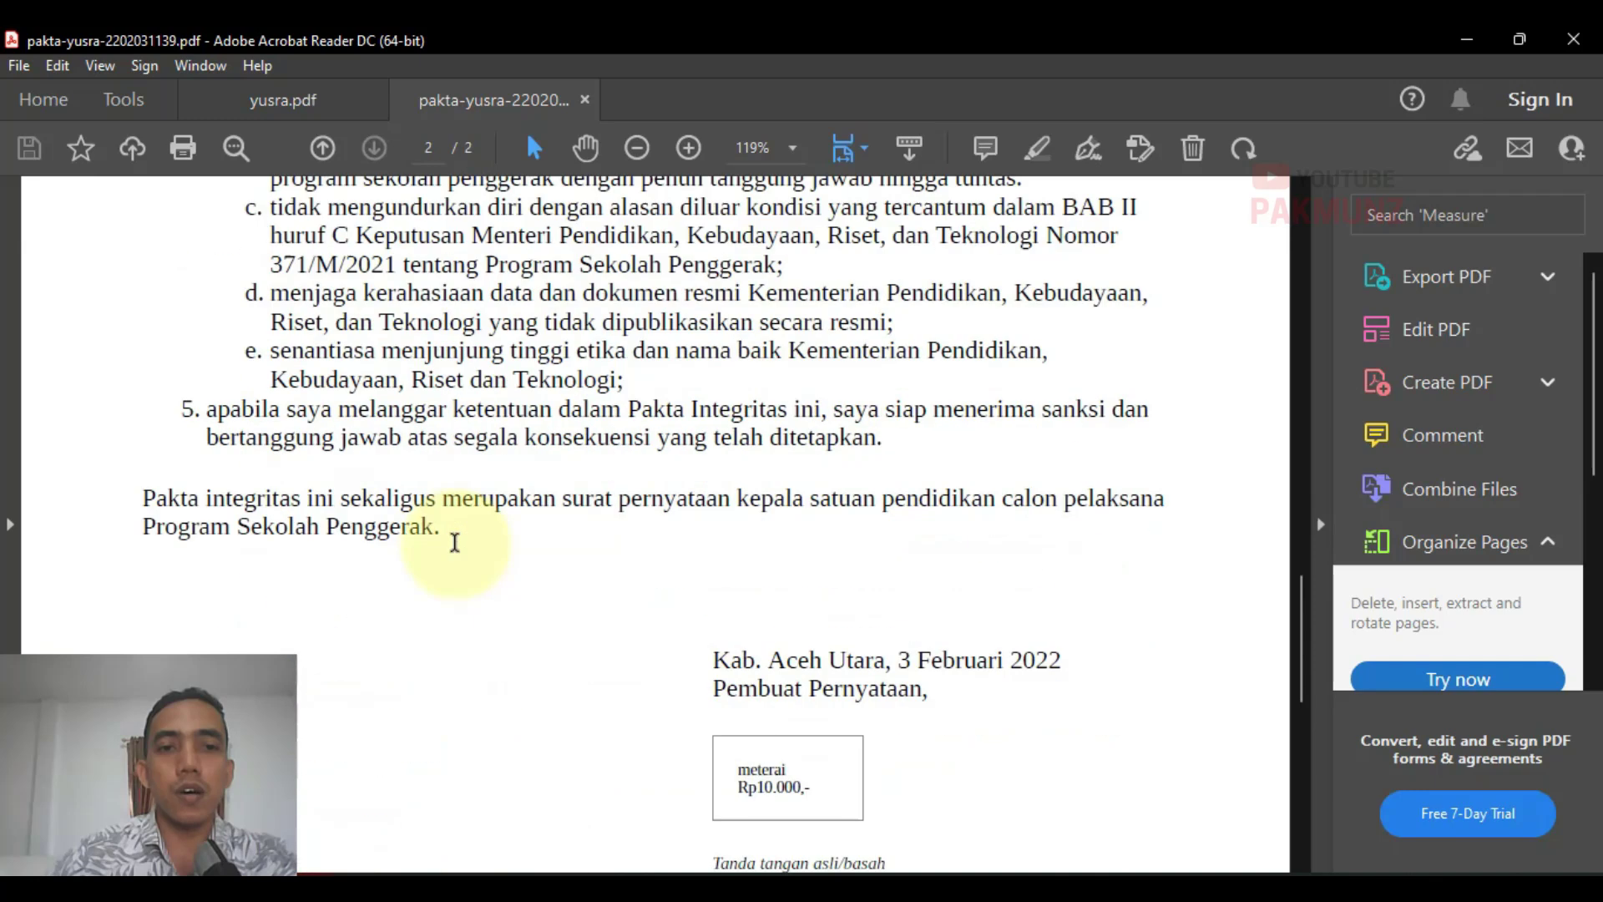
scroll(457, 546, down, 7)
scroll(659, 573, up, 1)
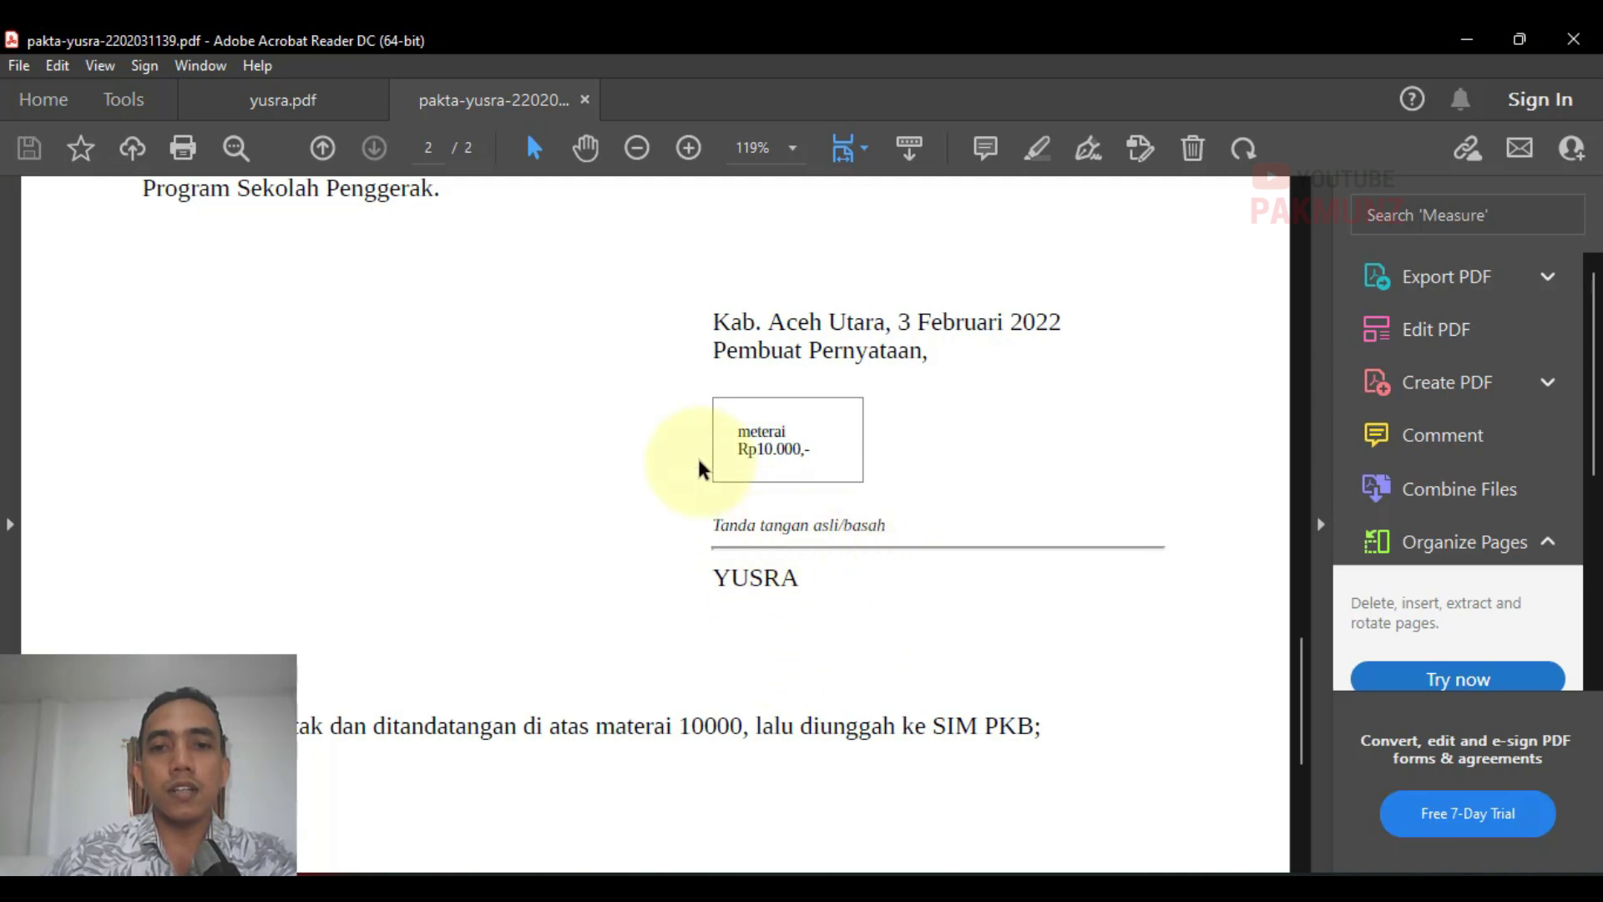
scroll(890, 511, up, 3)
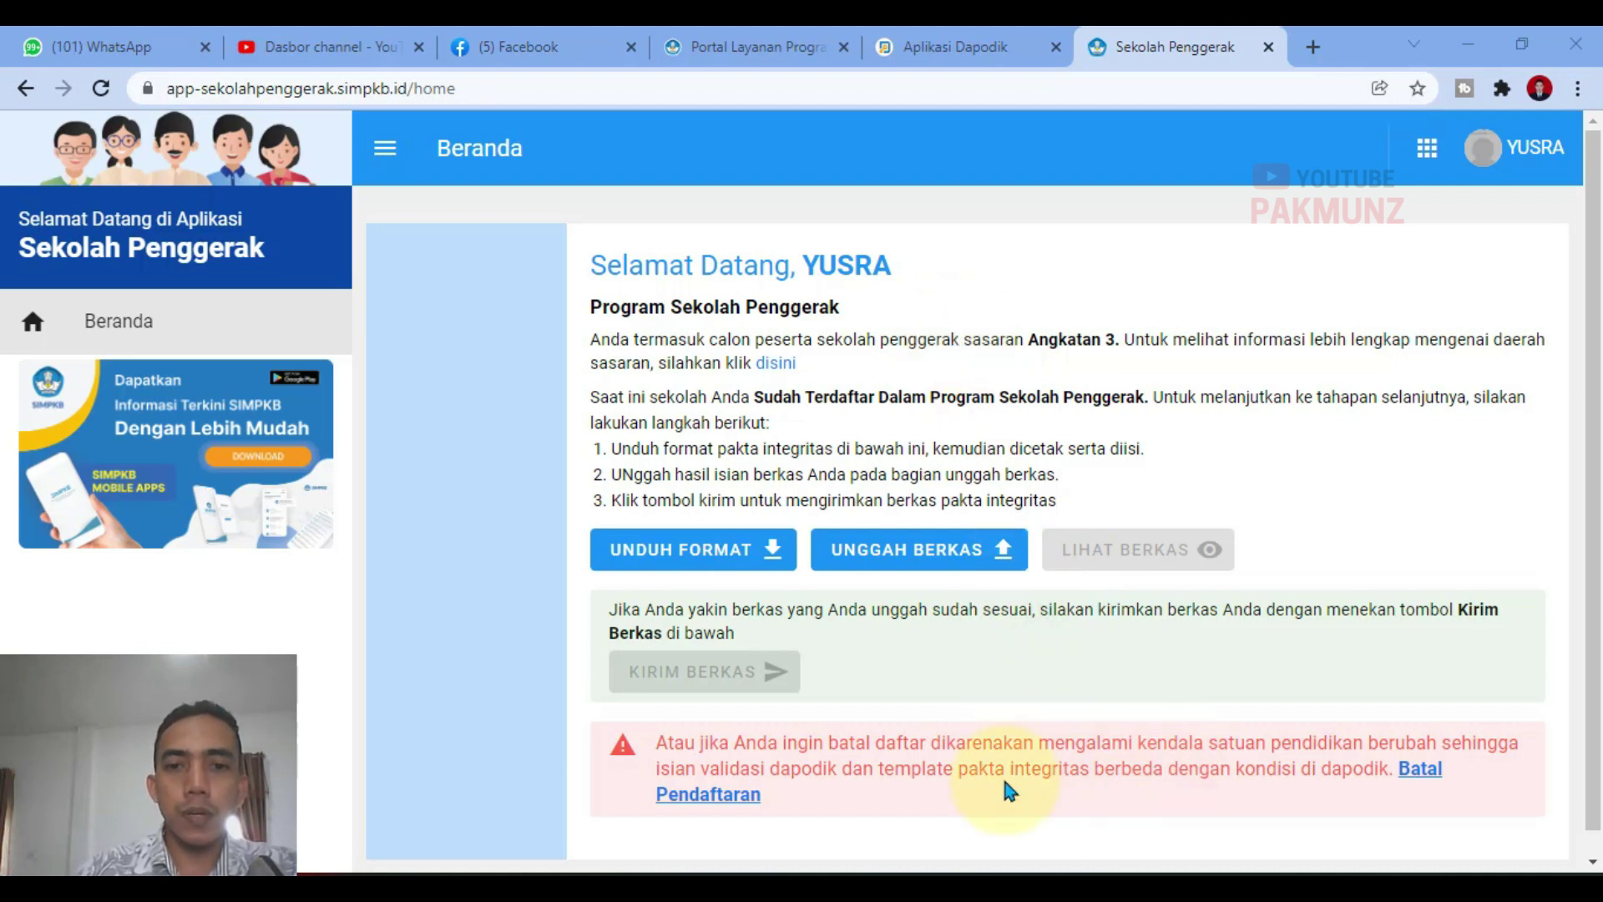
Step: Check the signature and 10000 meterai on the scanned WhatsApp Image pakta, then close Acrobat
mouse_move(1011, 898)
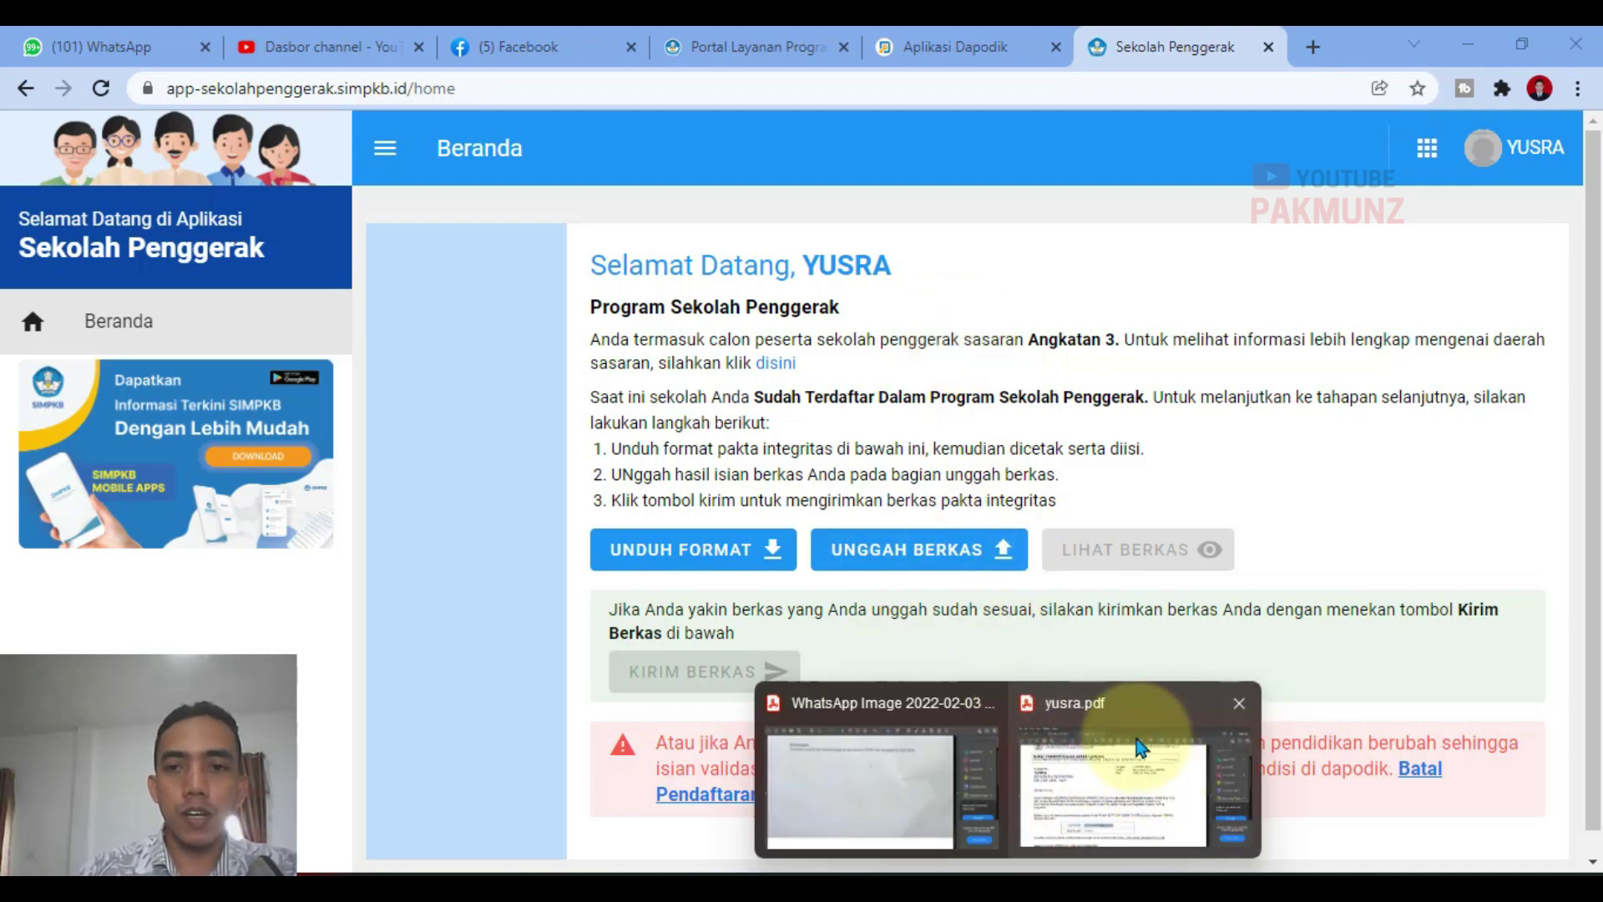
click(906, 759)
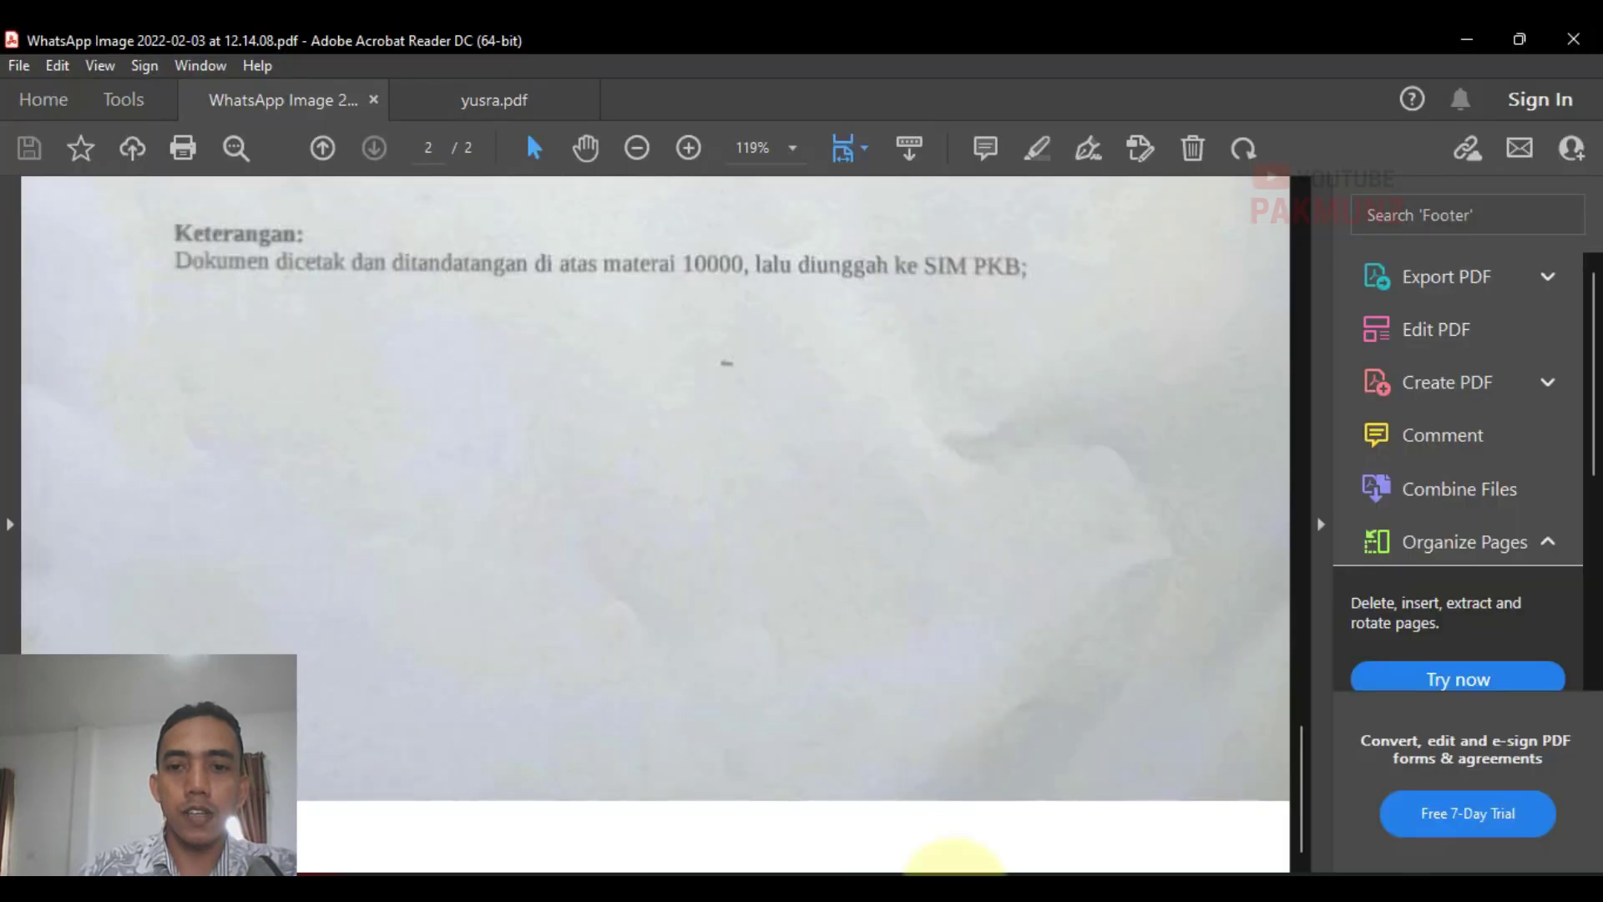
scroll(966, 551, up, 10)
scroll(909, 537, down, 4)
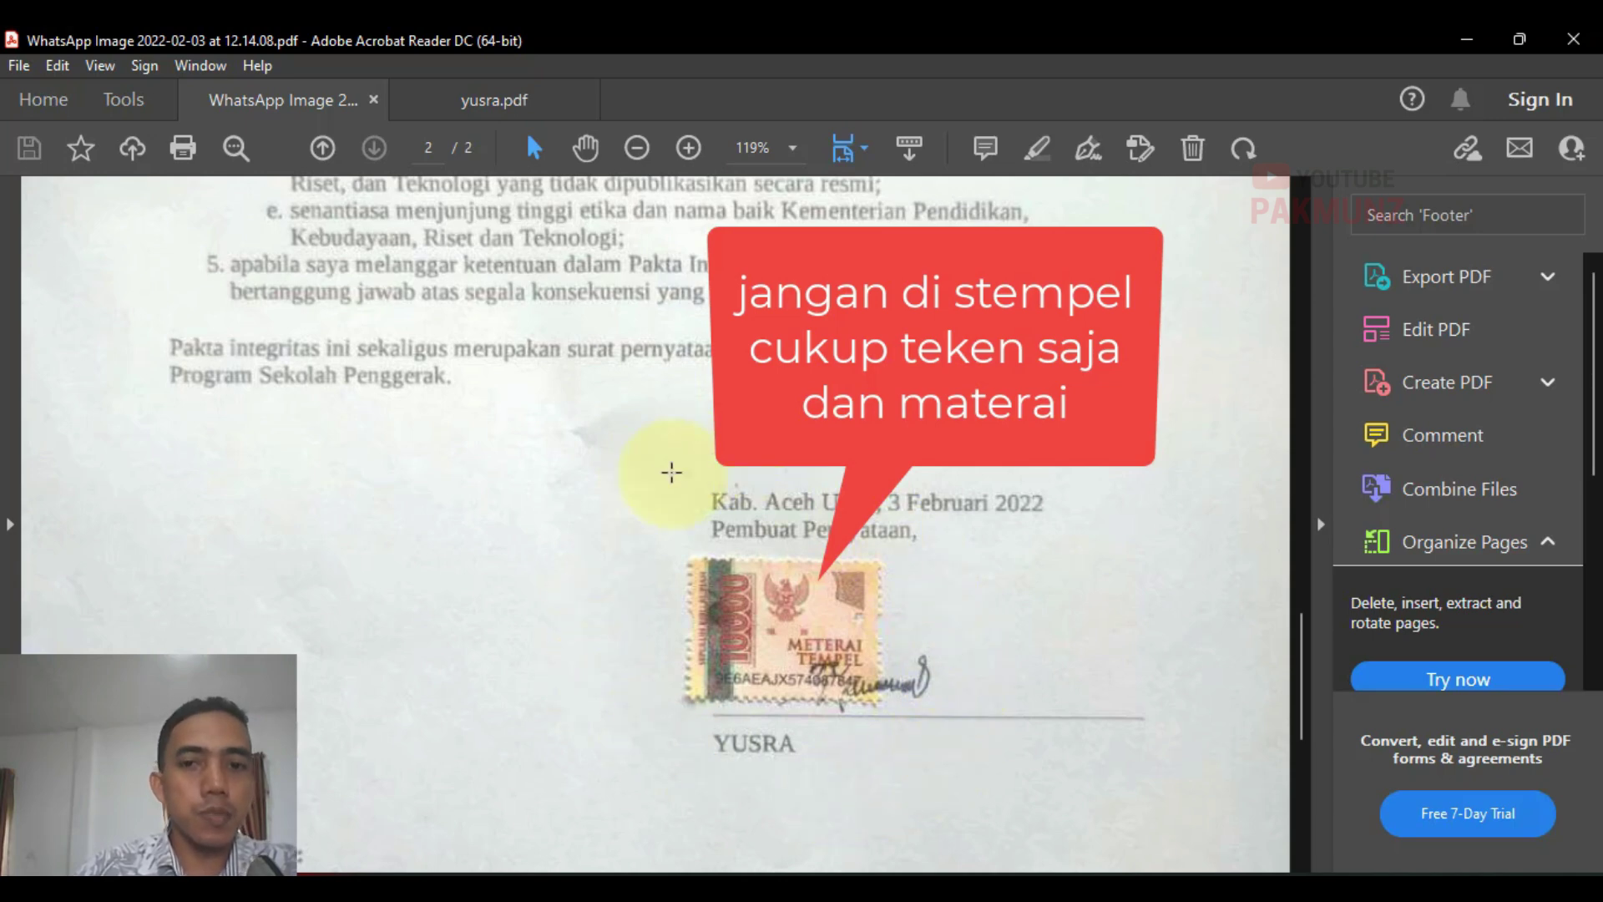
scroll(938, 676, up, 3)
scroll(938, 684, down, 7)
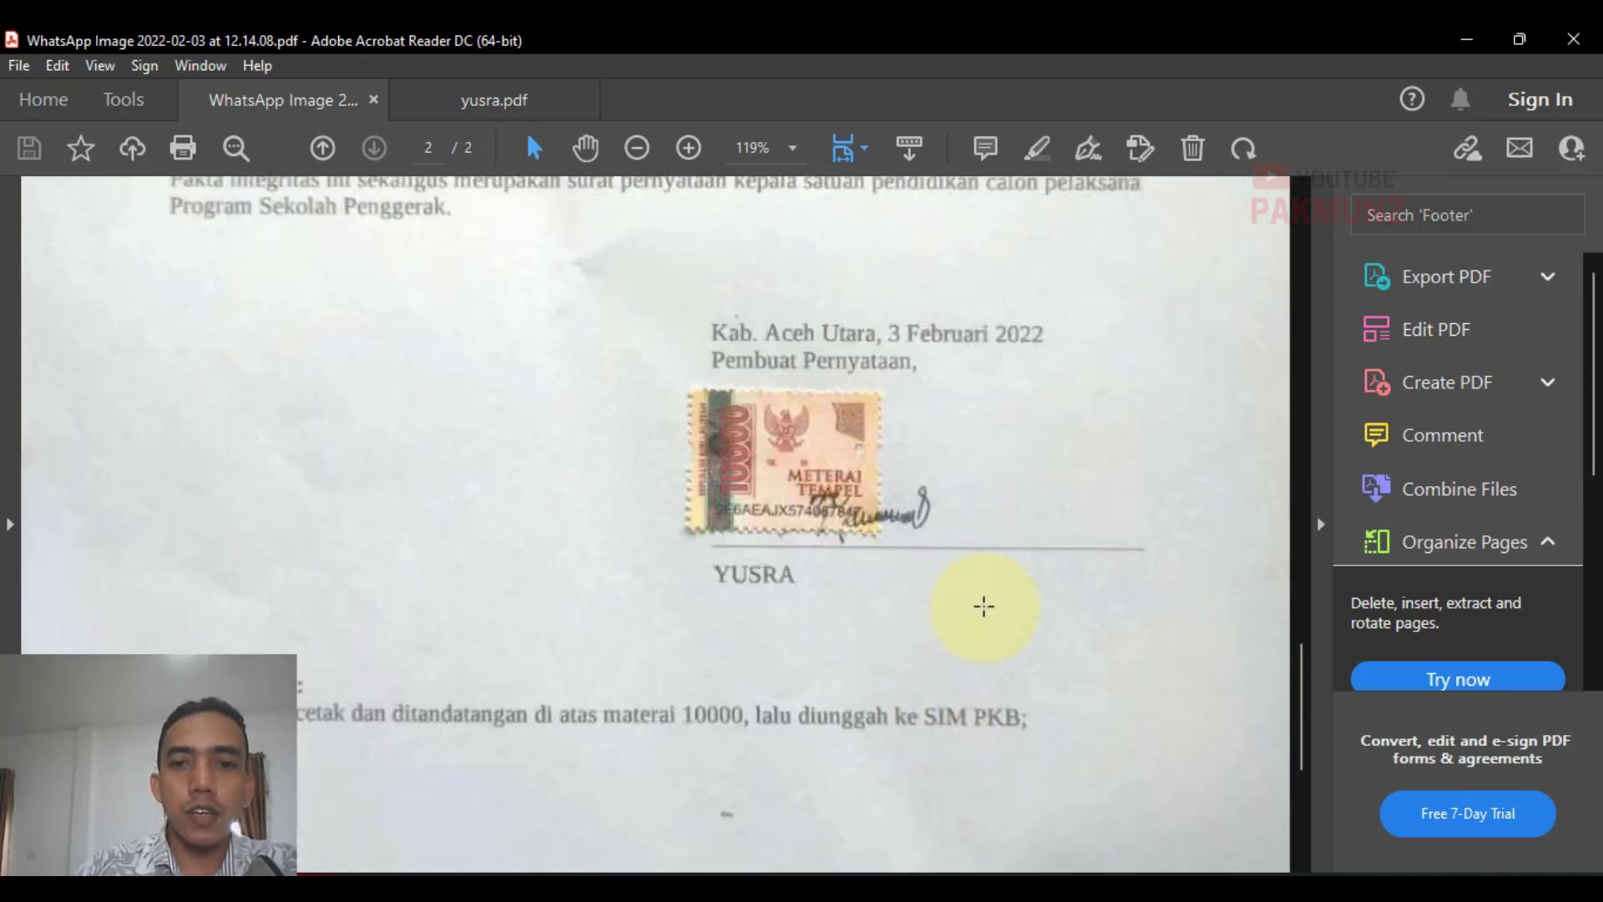
scroll(984, 607, up, 3)
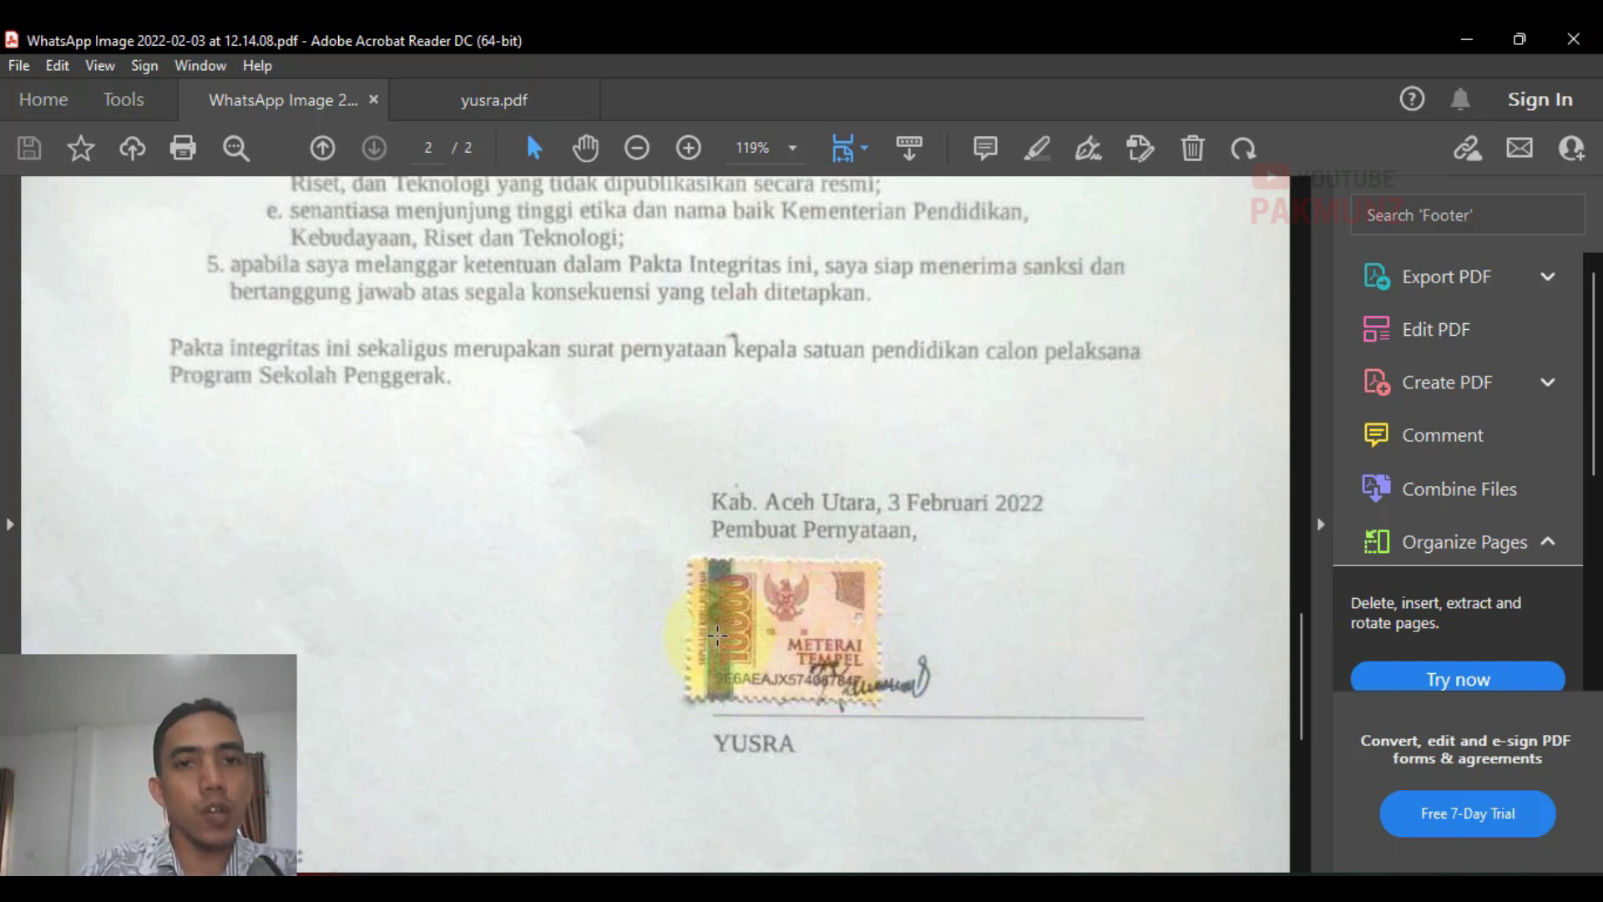
scroll(717, 639, up, 2)
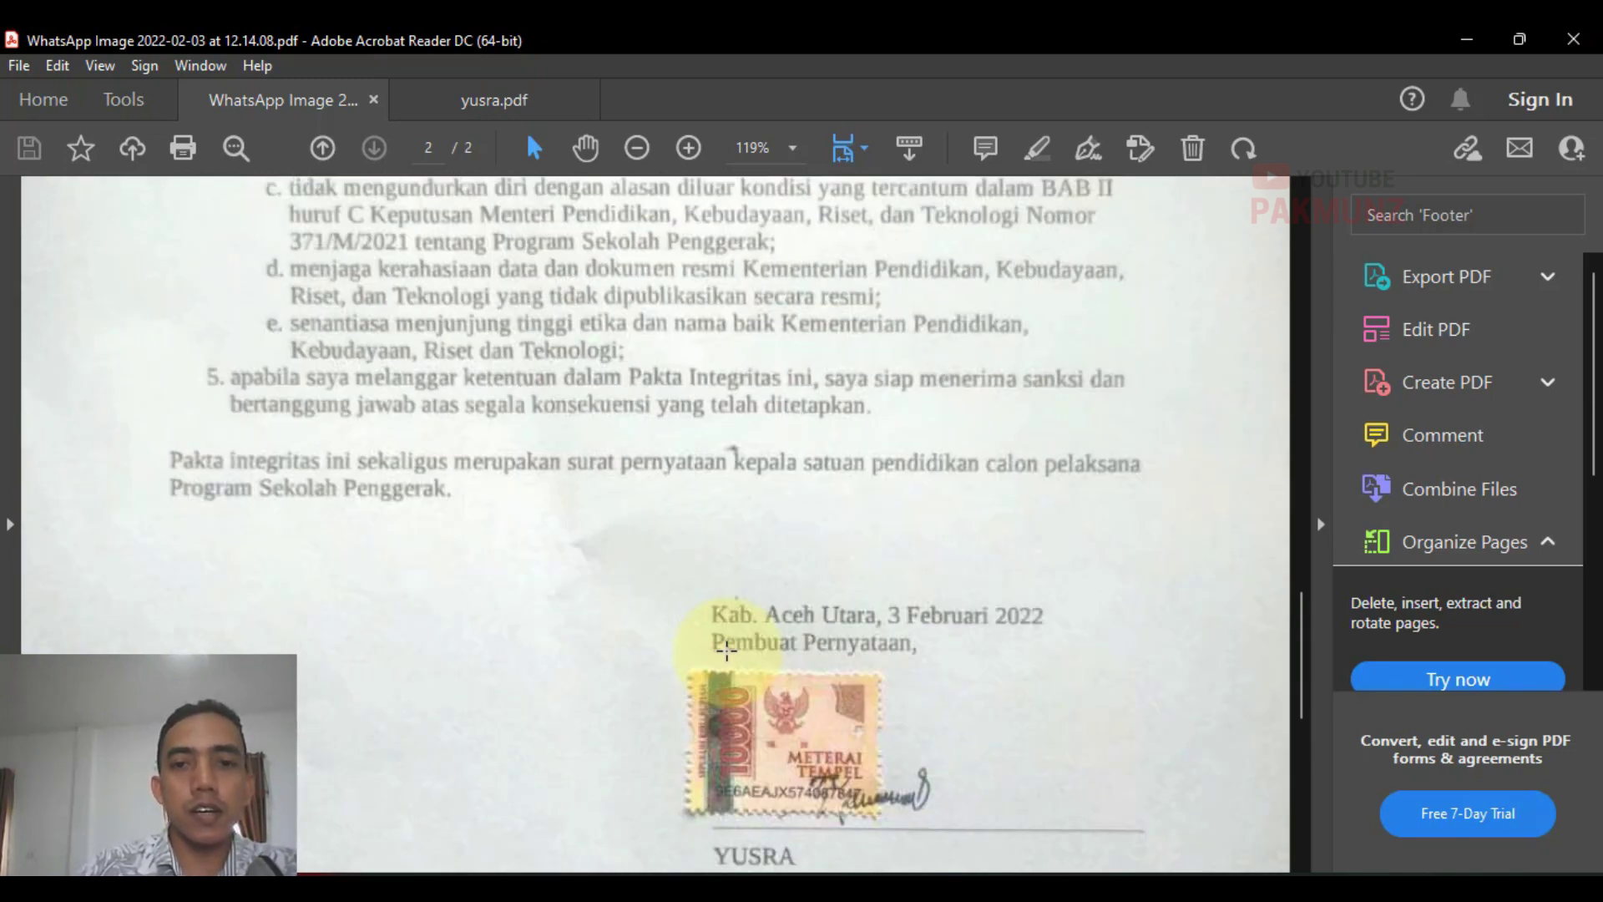
scroll(726, 651, down, 3)
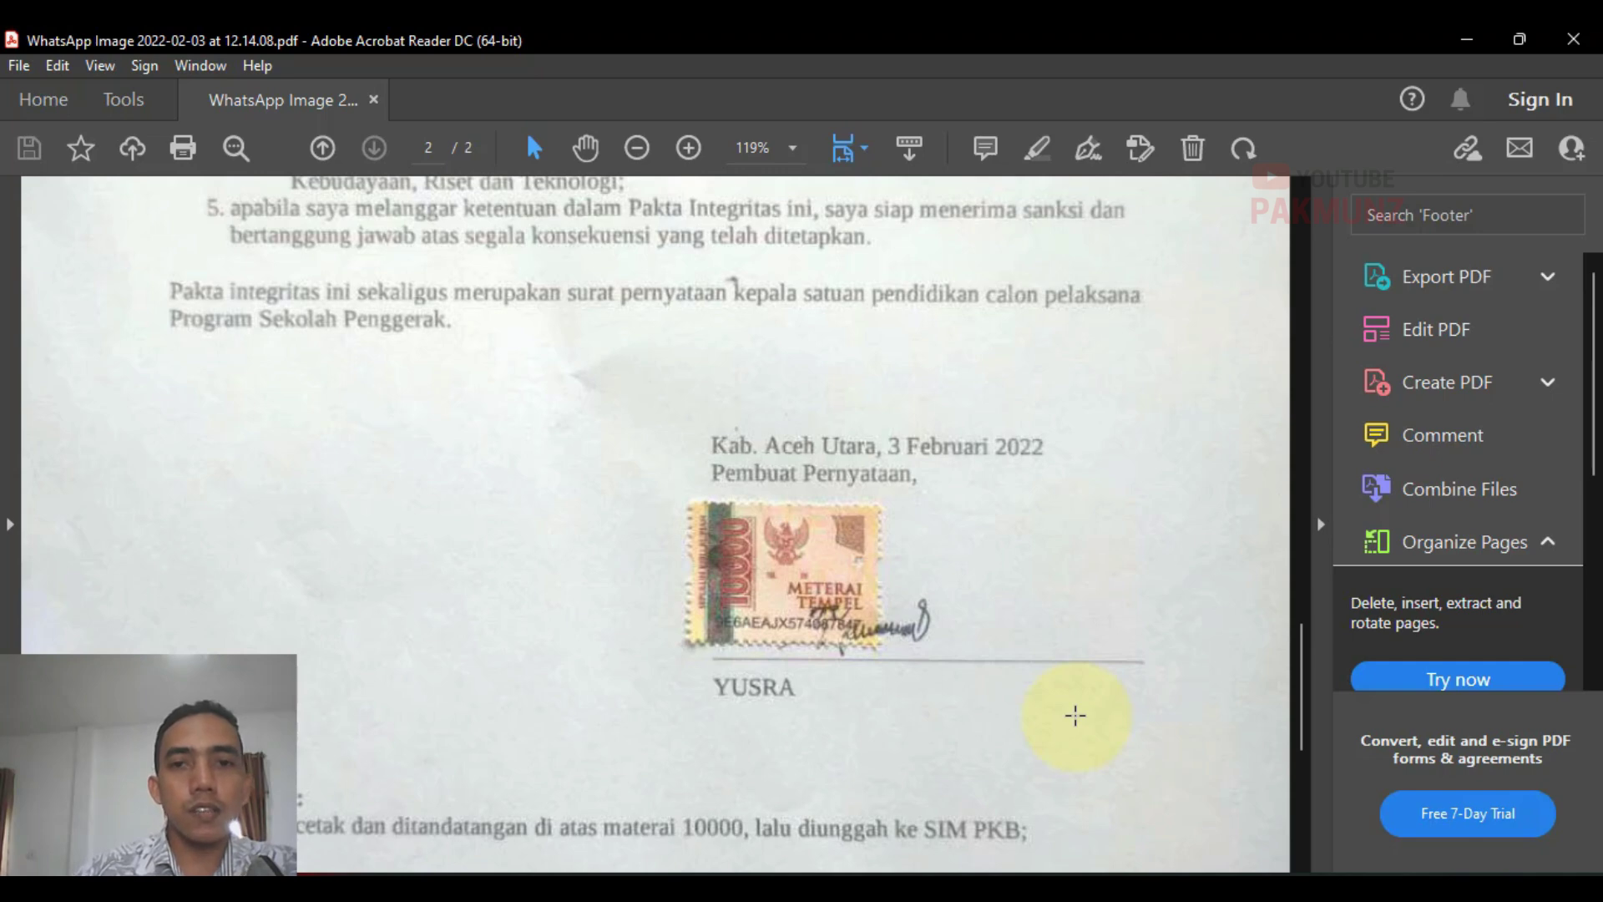
click(1581, 39)
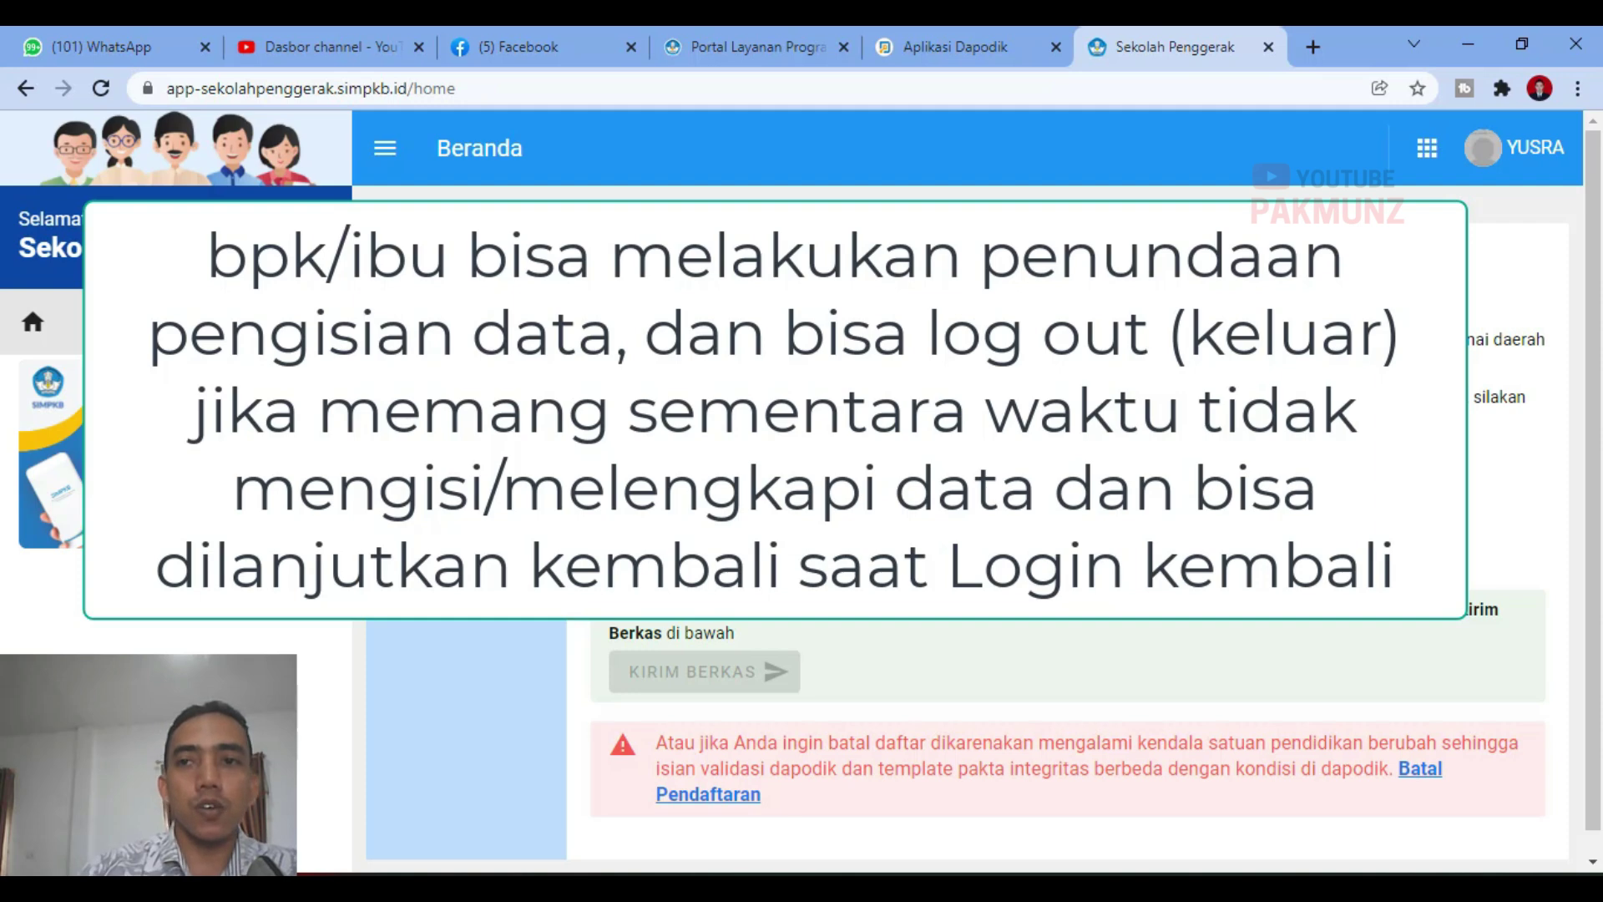
Step: Log out of the Sekolah Penggerak account through the profile drawer
click(1497, 144)
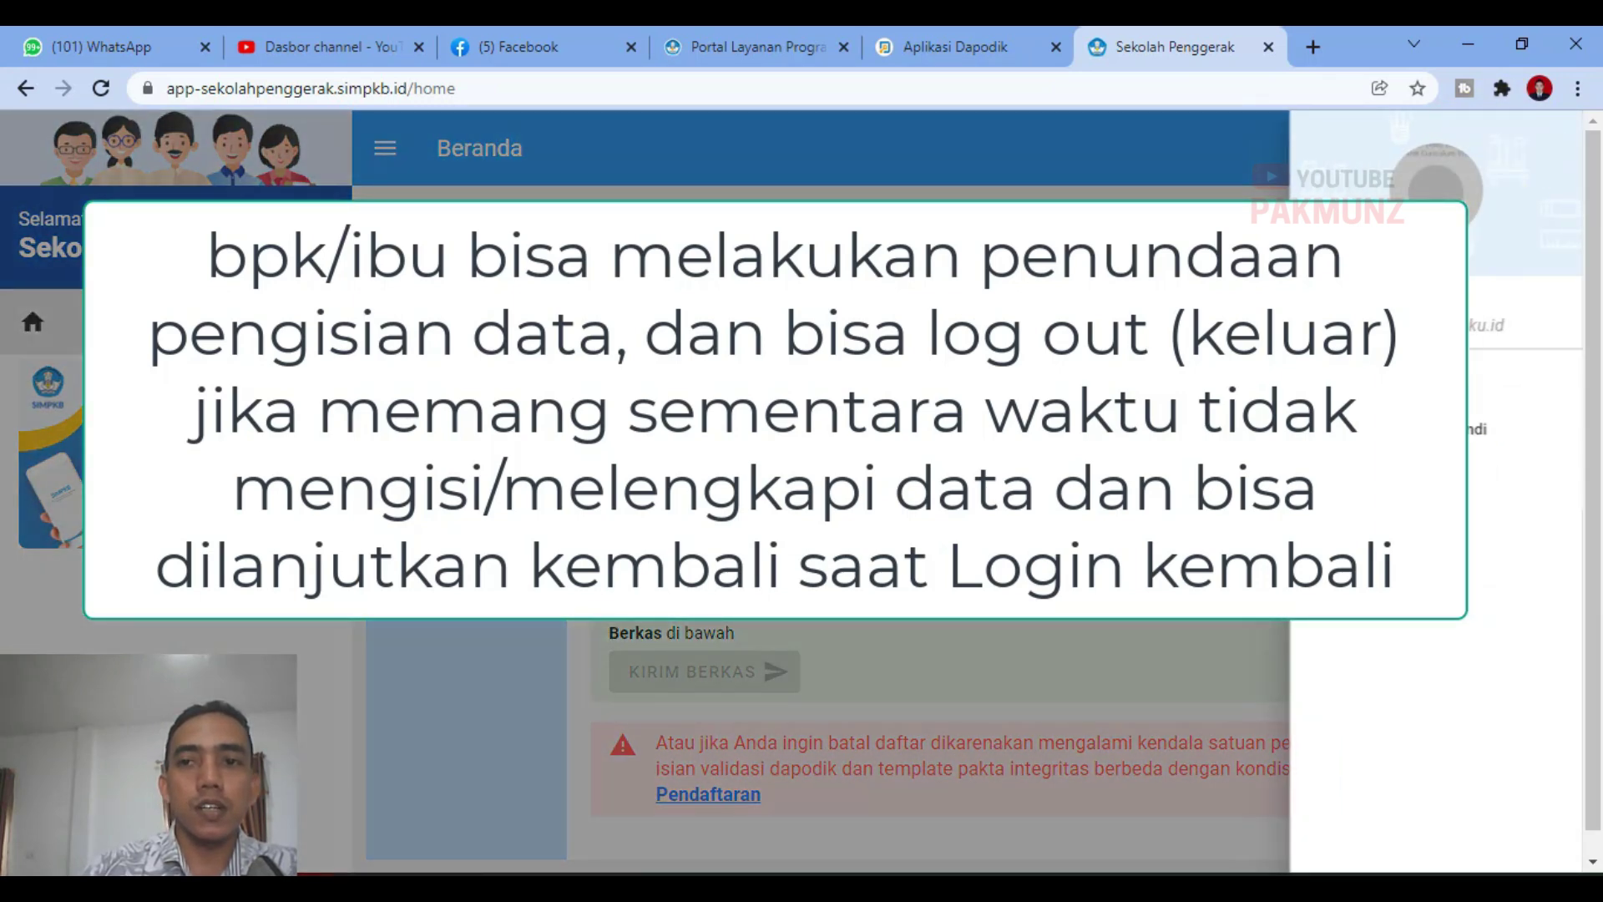
click(1382, 466)
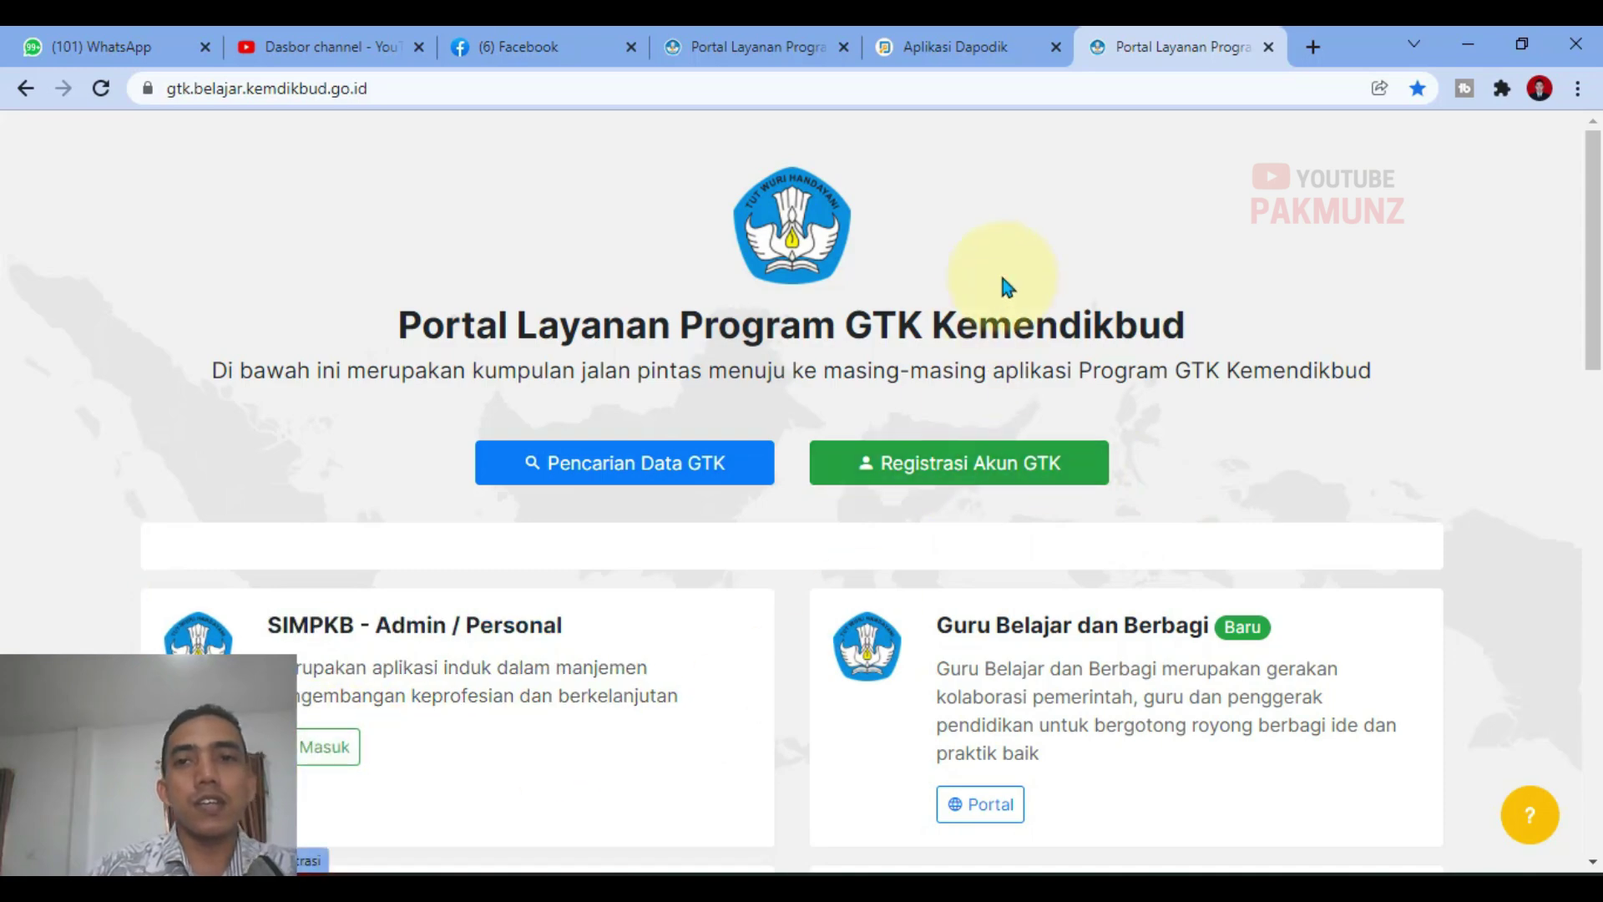
click(1198, 94)
Step: Search 'sekolah penggerak', open the site and sign back in with Masuk
text(sekolah penggerak)
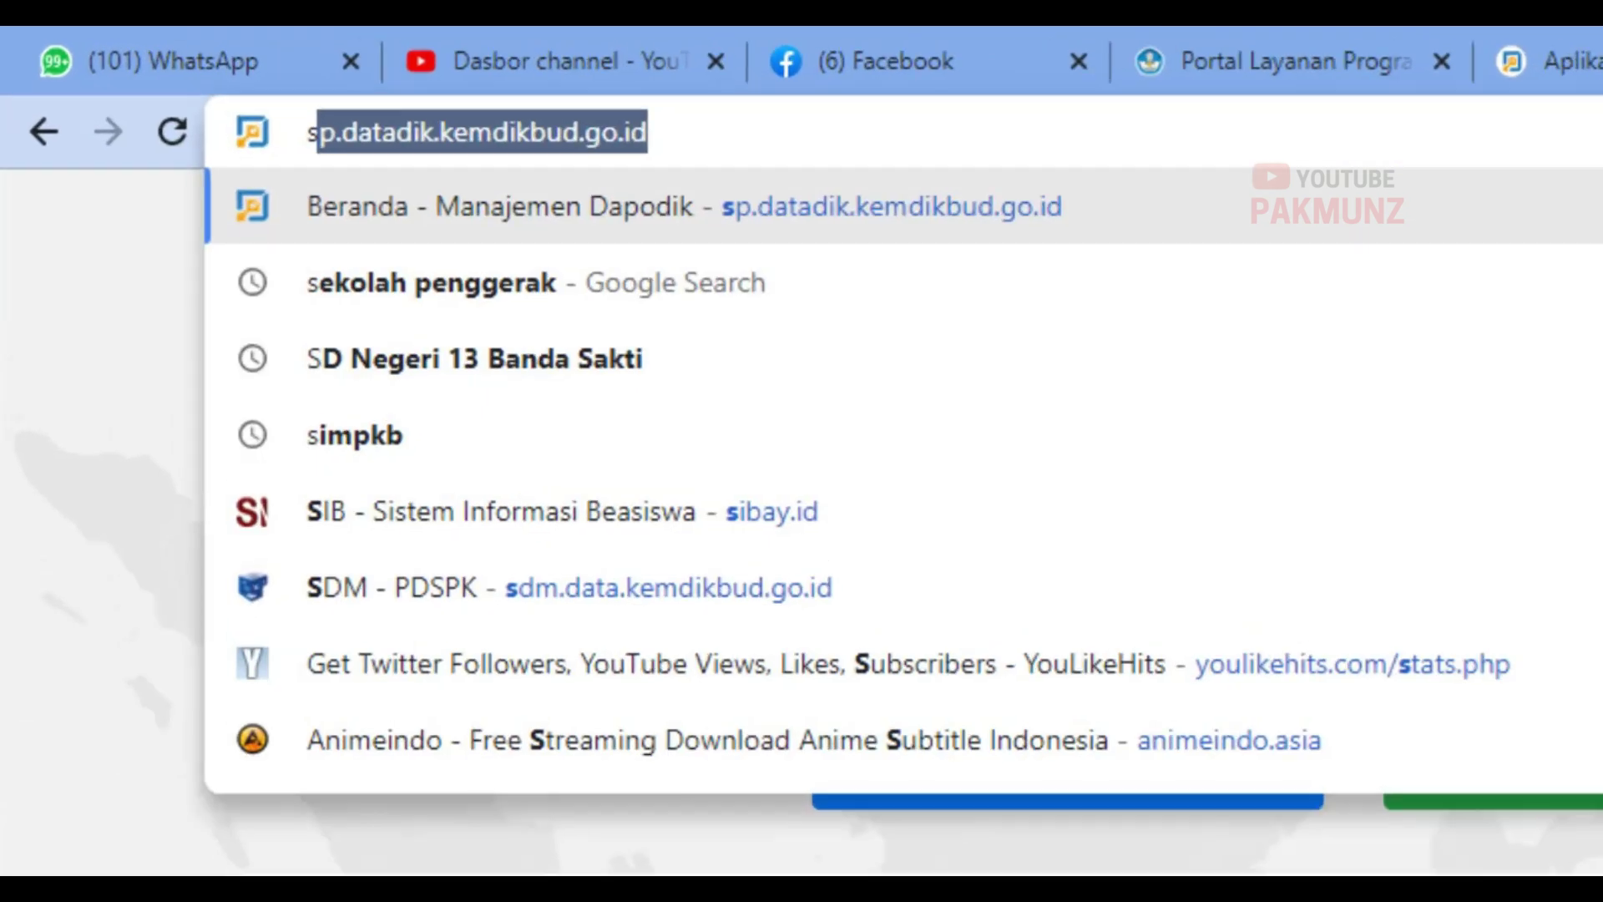
key(Return)
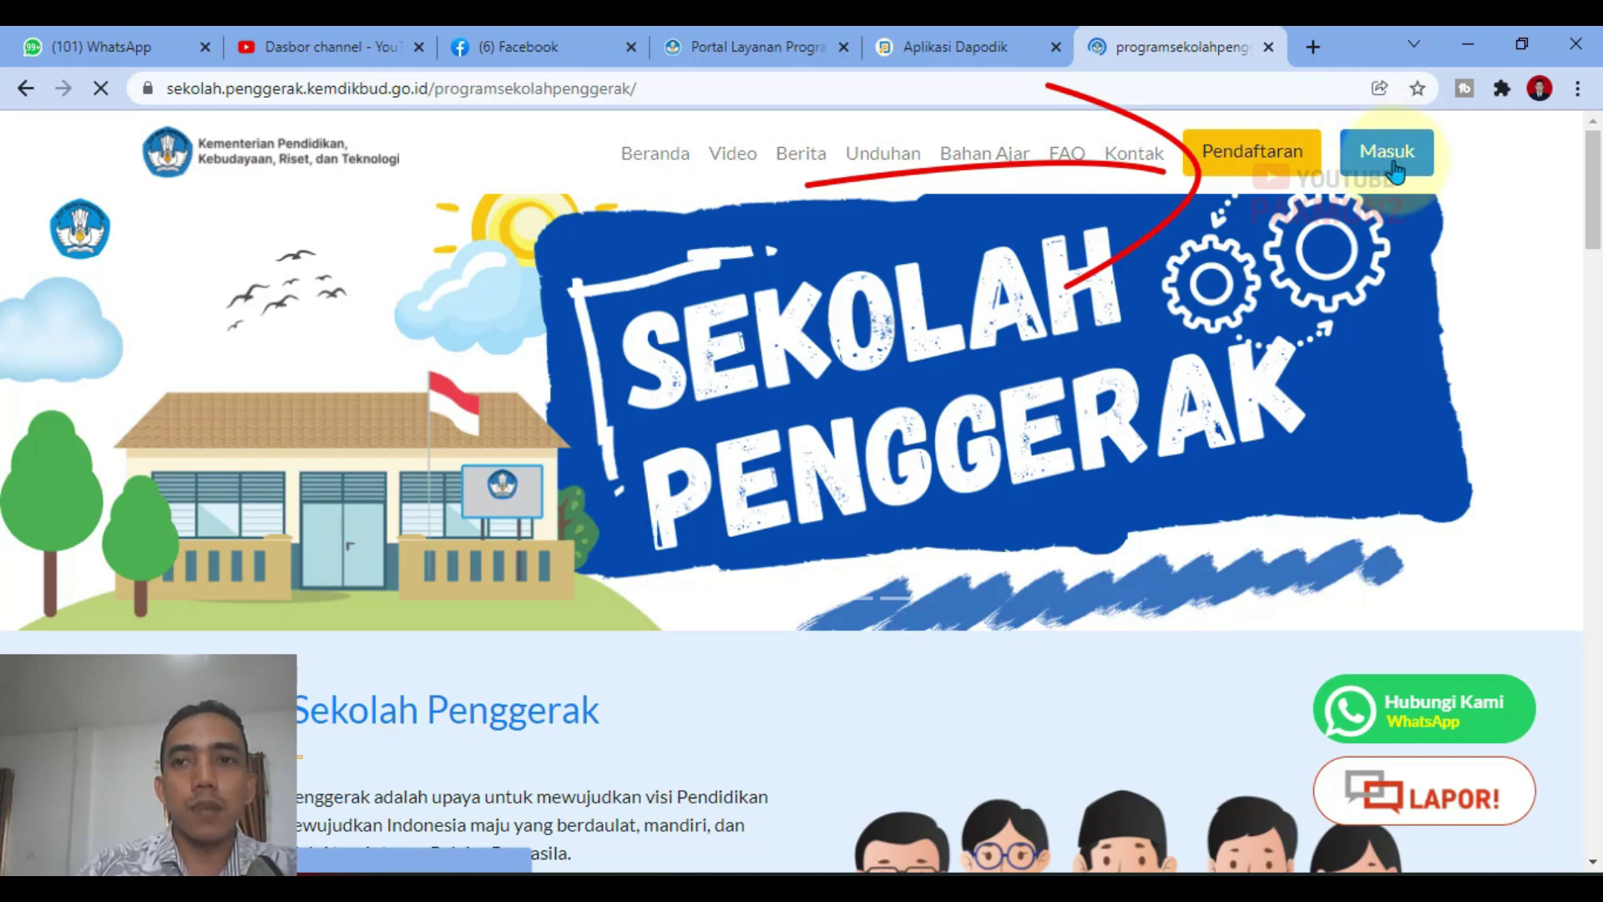
click(1391, 154)
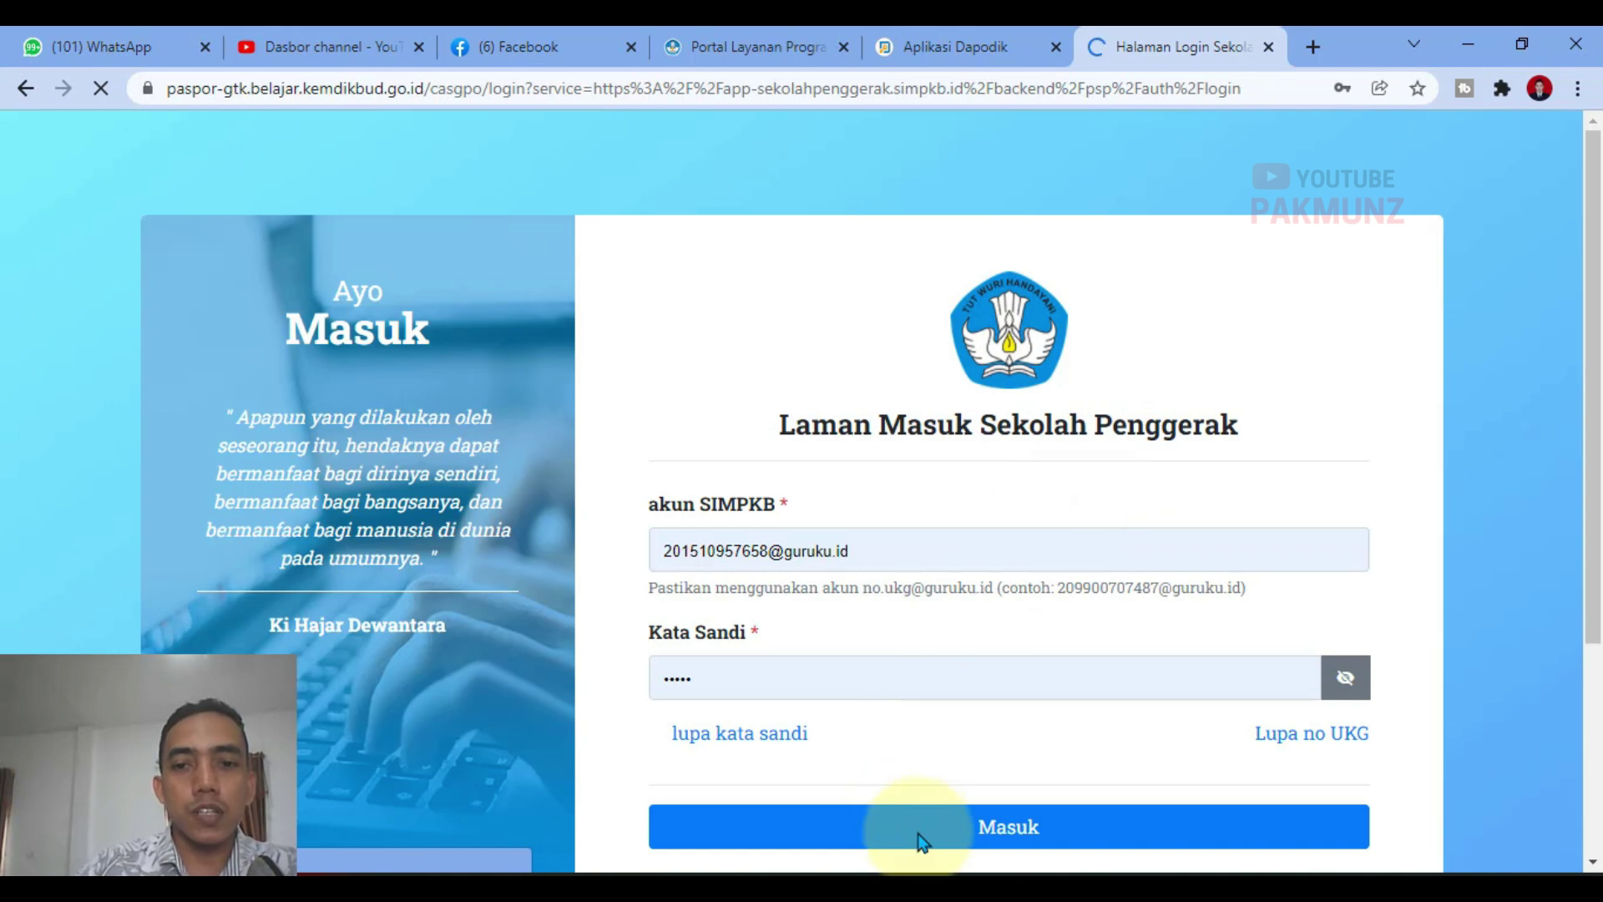
click(968, 828)
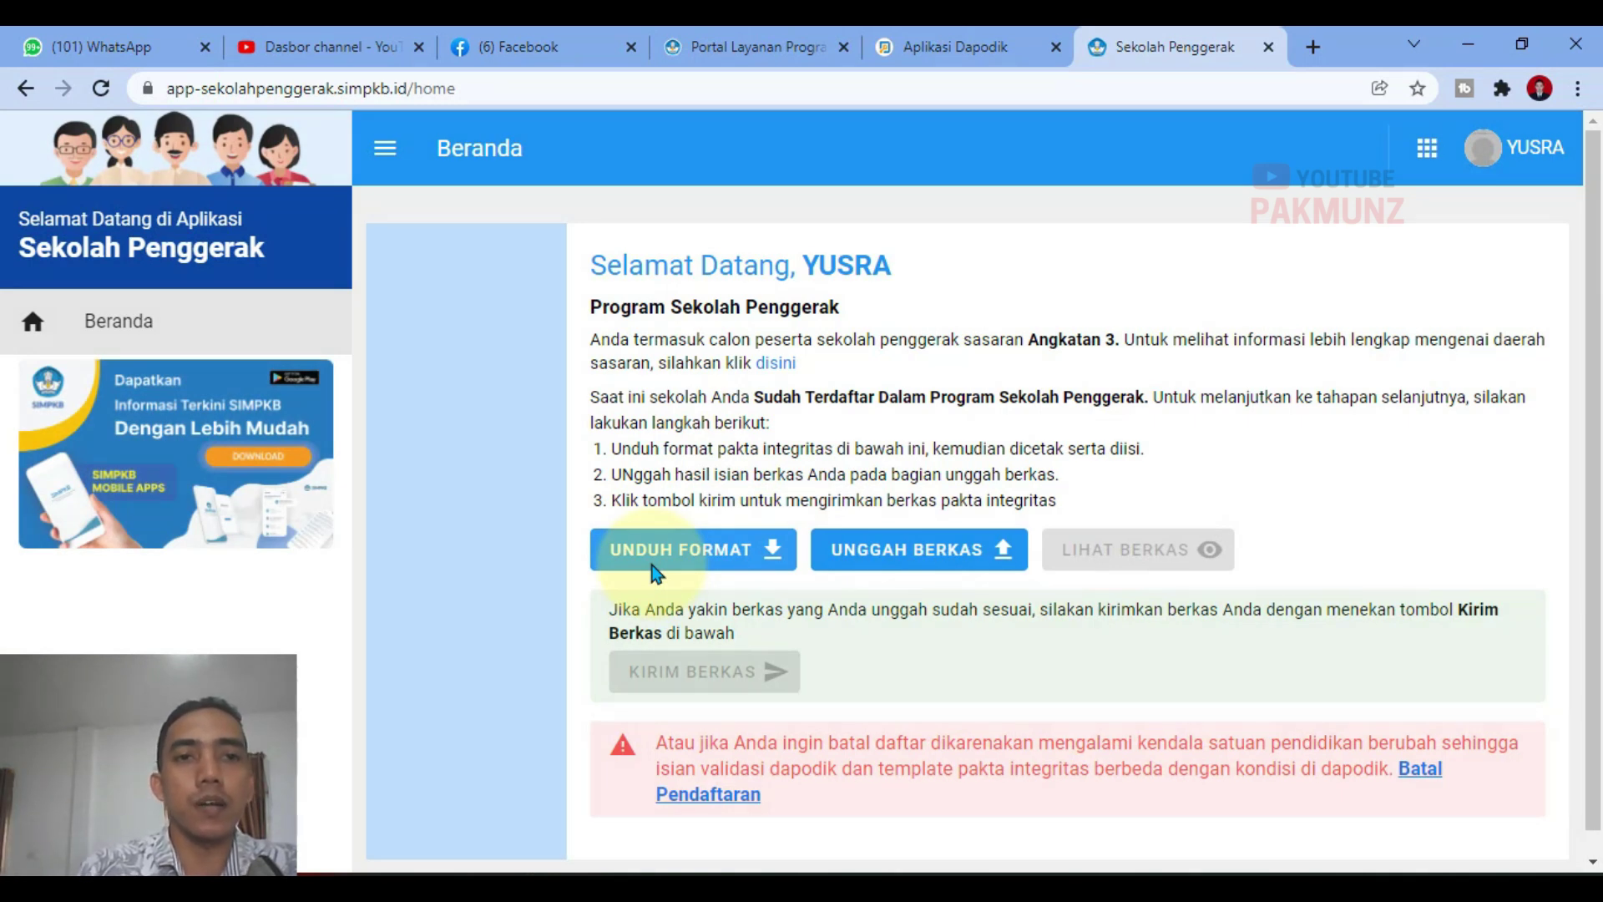
Step: Attach the signed pakta integritas PDF from the Documents folder to the upload form
click(901, 574)
click(900, 572)
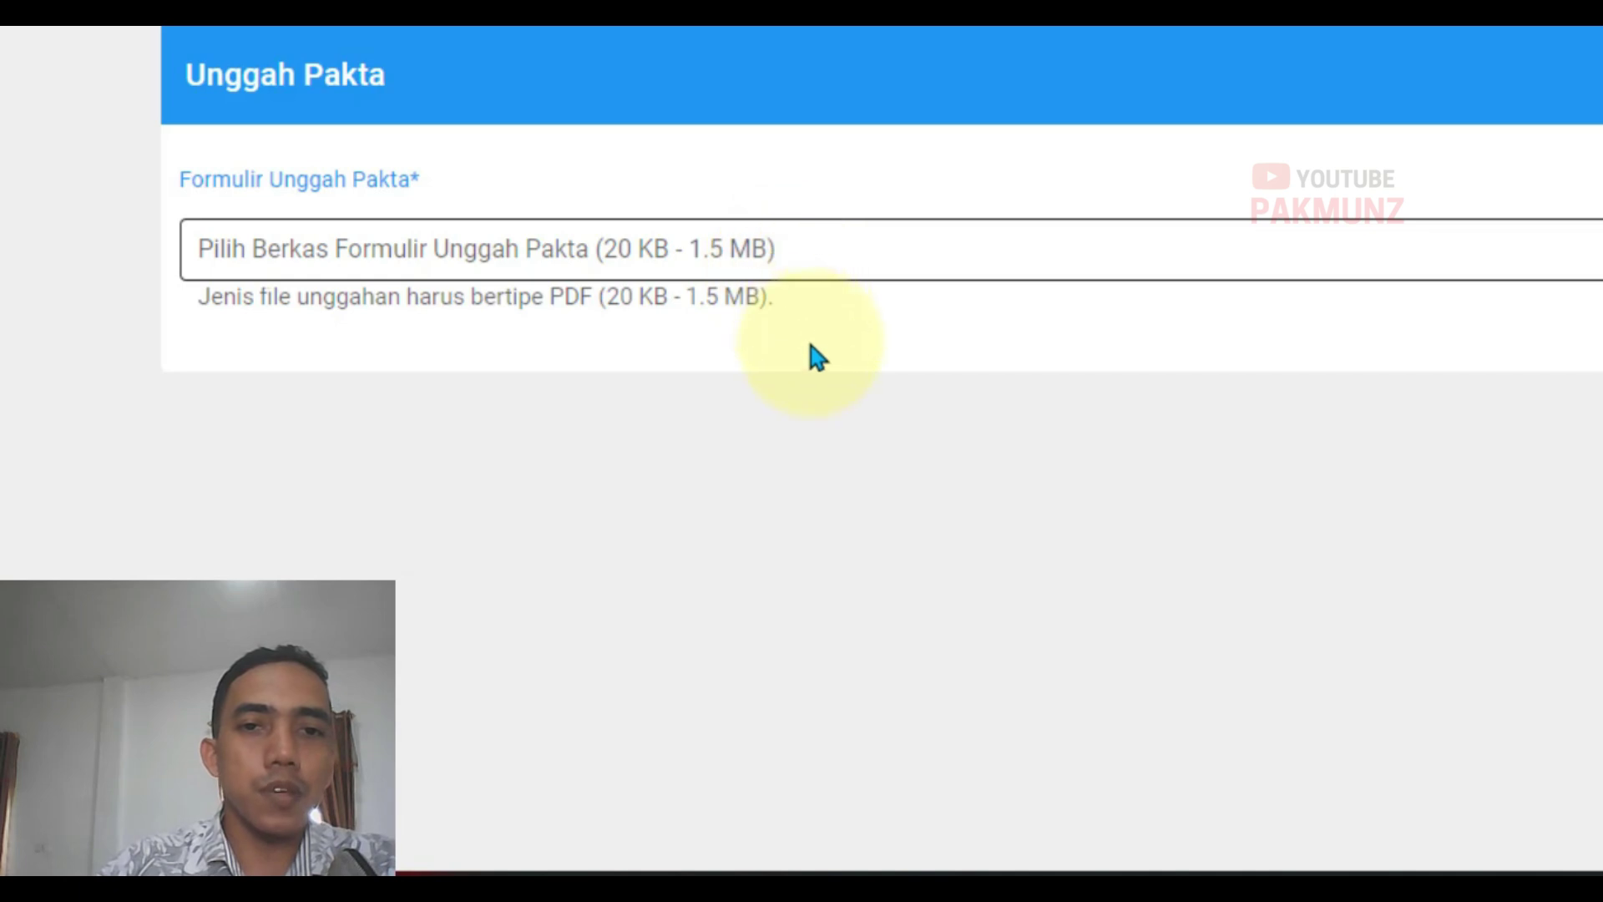
click(802, 261)
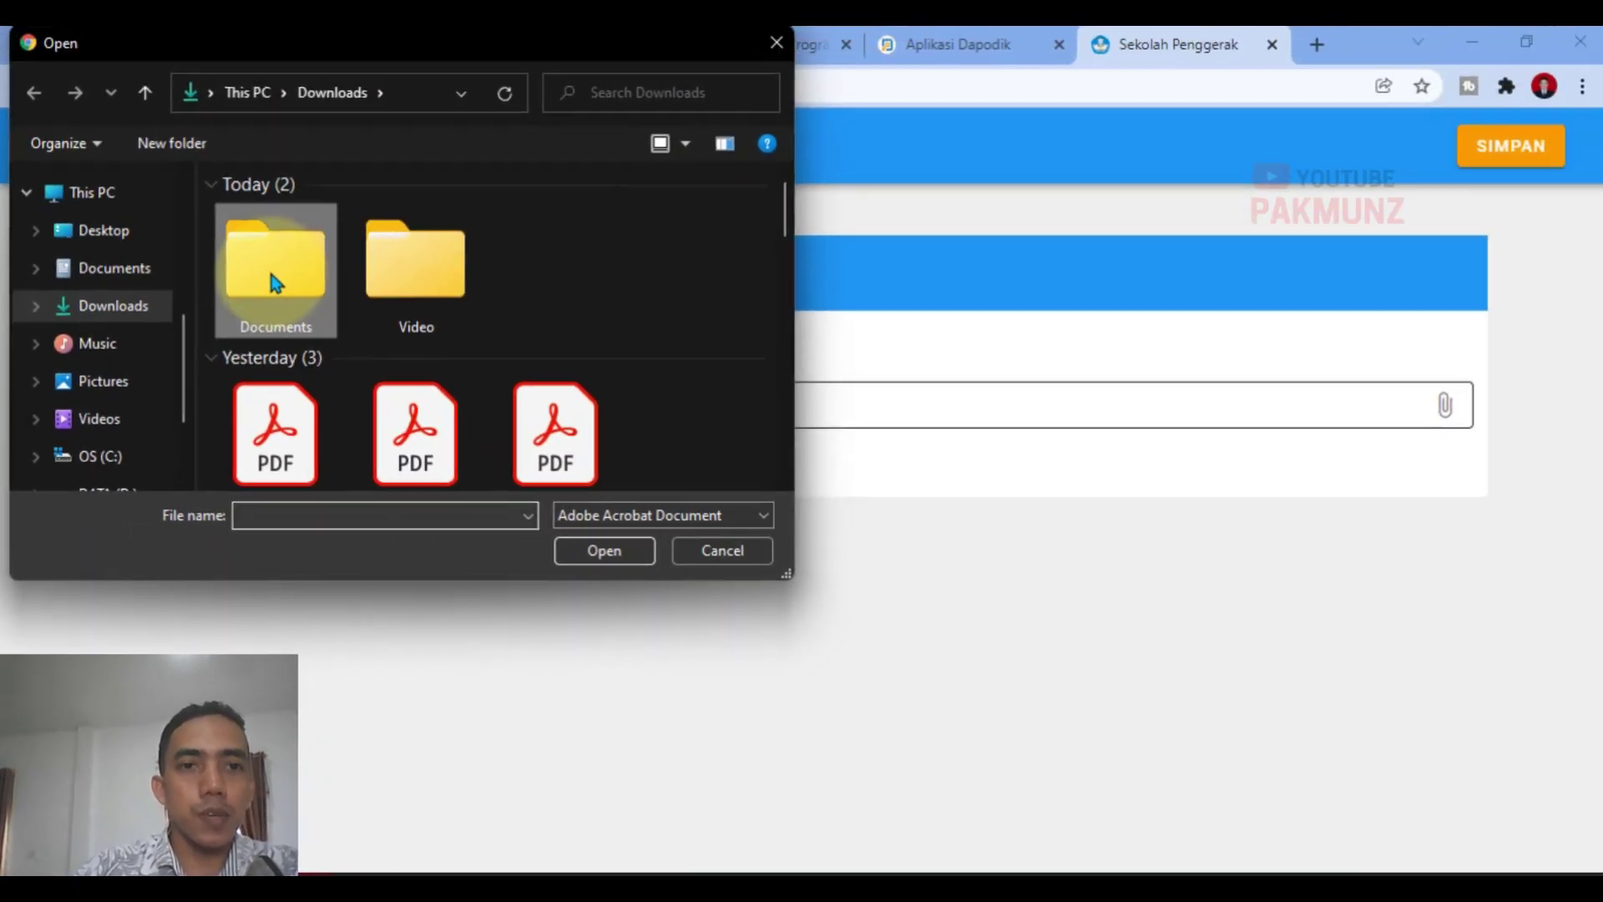
double_click(365, 76)
click(280, 221)
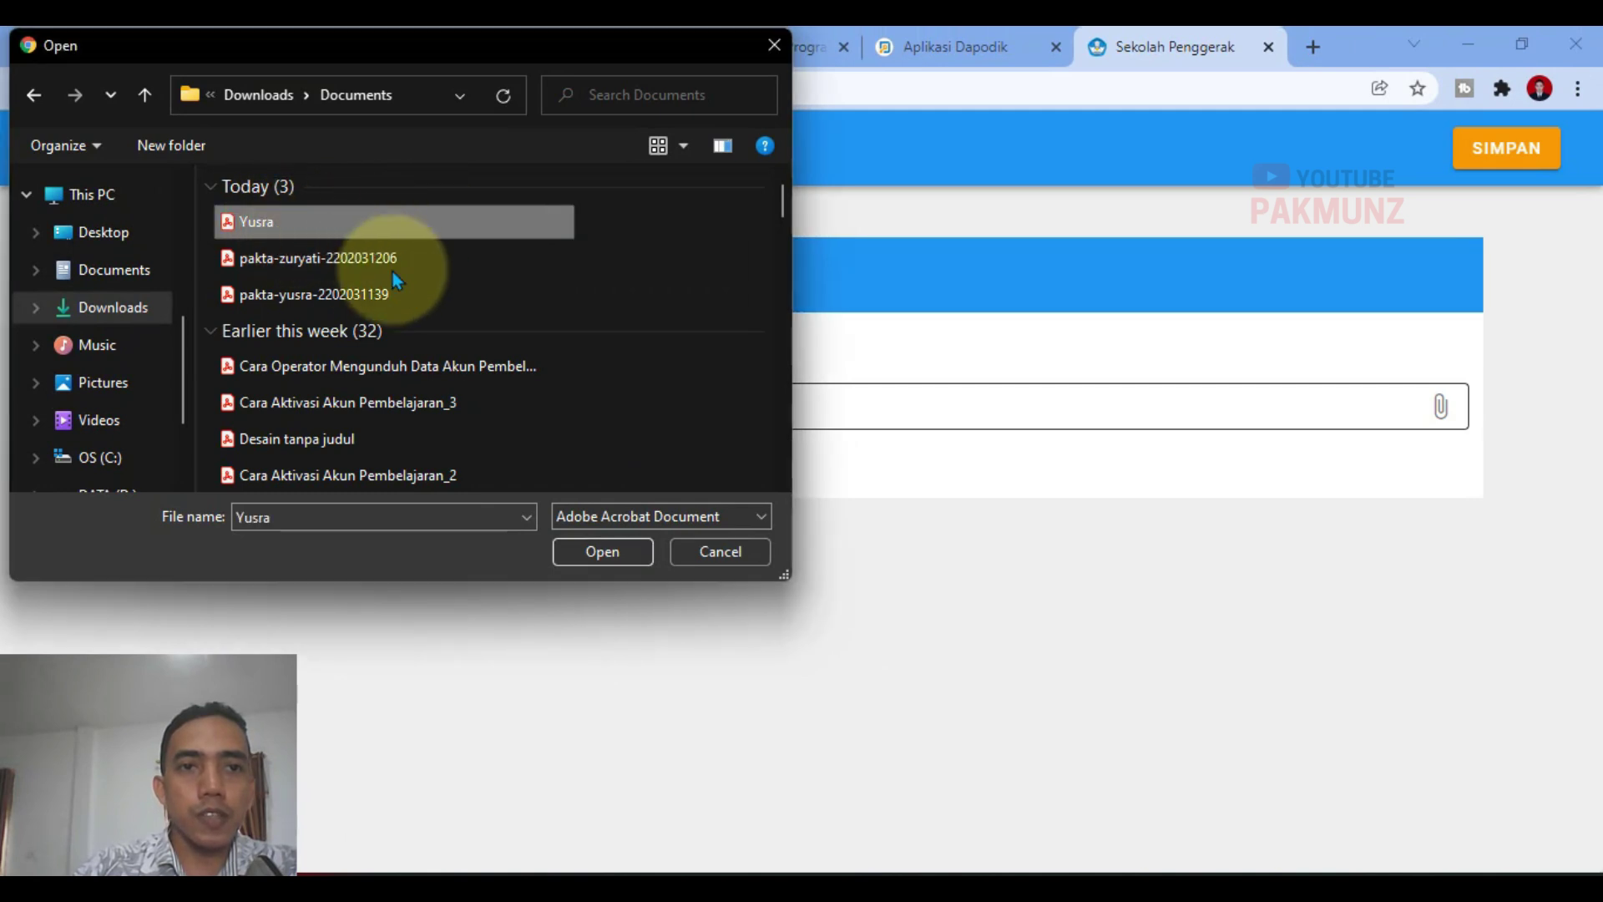
click(599, 553)
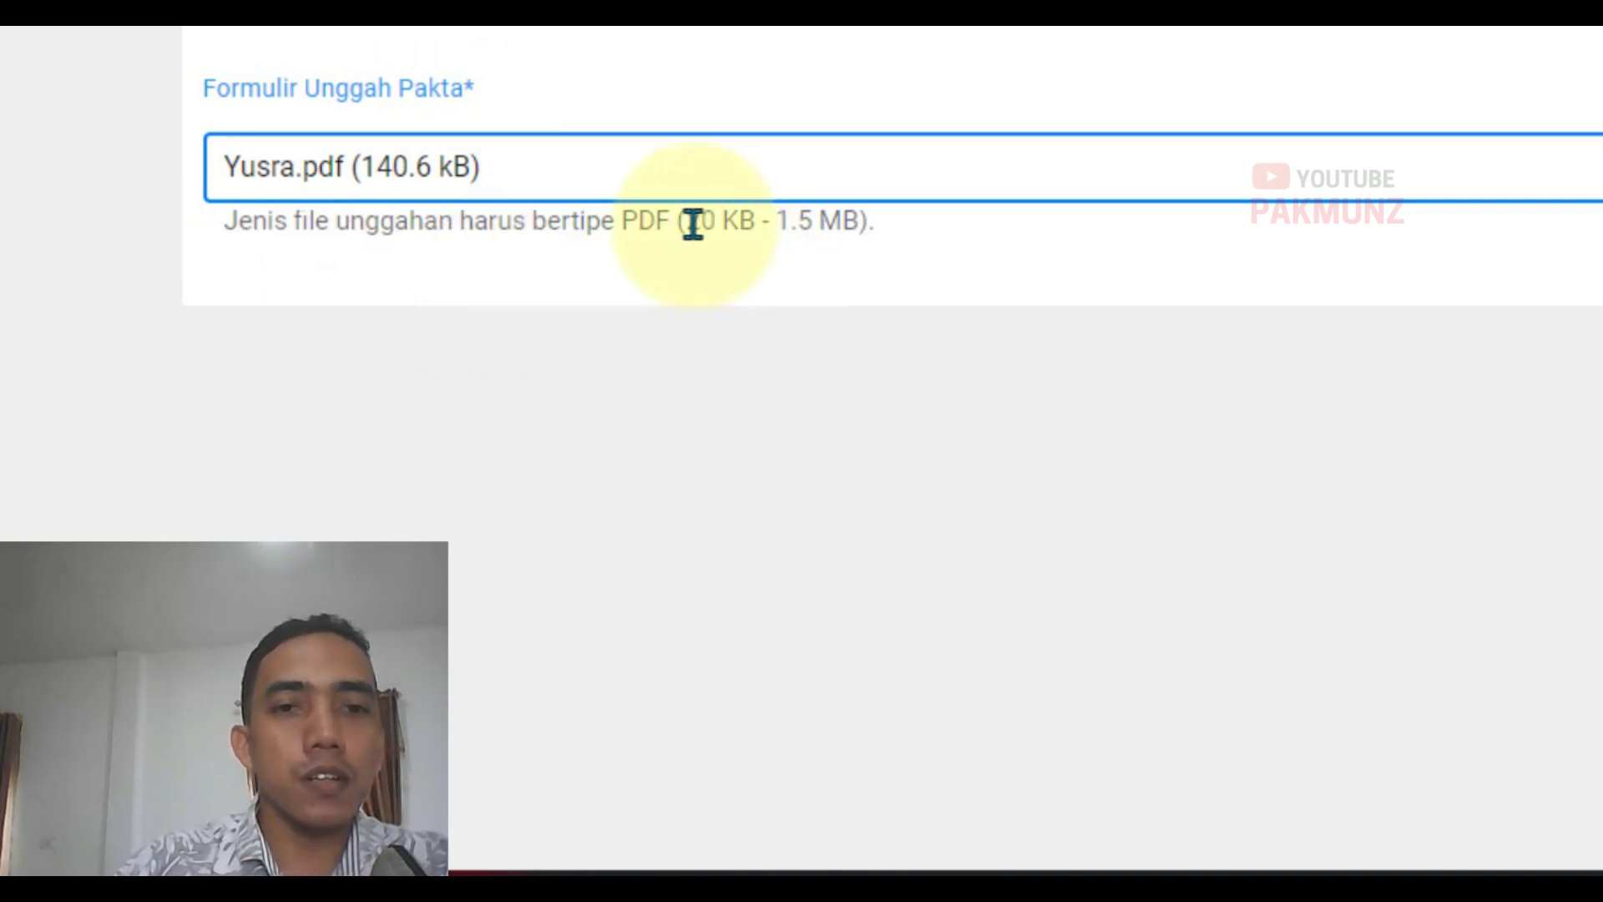
Step: Check the file size limits (max 1.5 MB) and save the 140.6 kB upload
drag(698, 223, 762, 226)
click(755, 276)
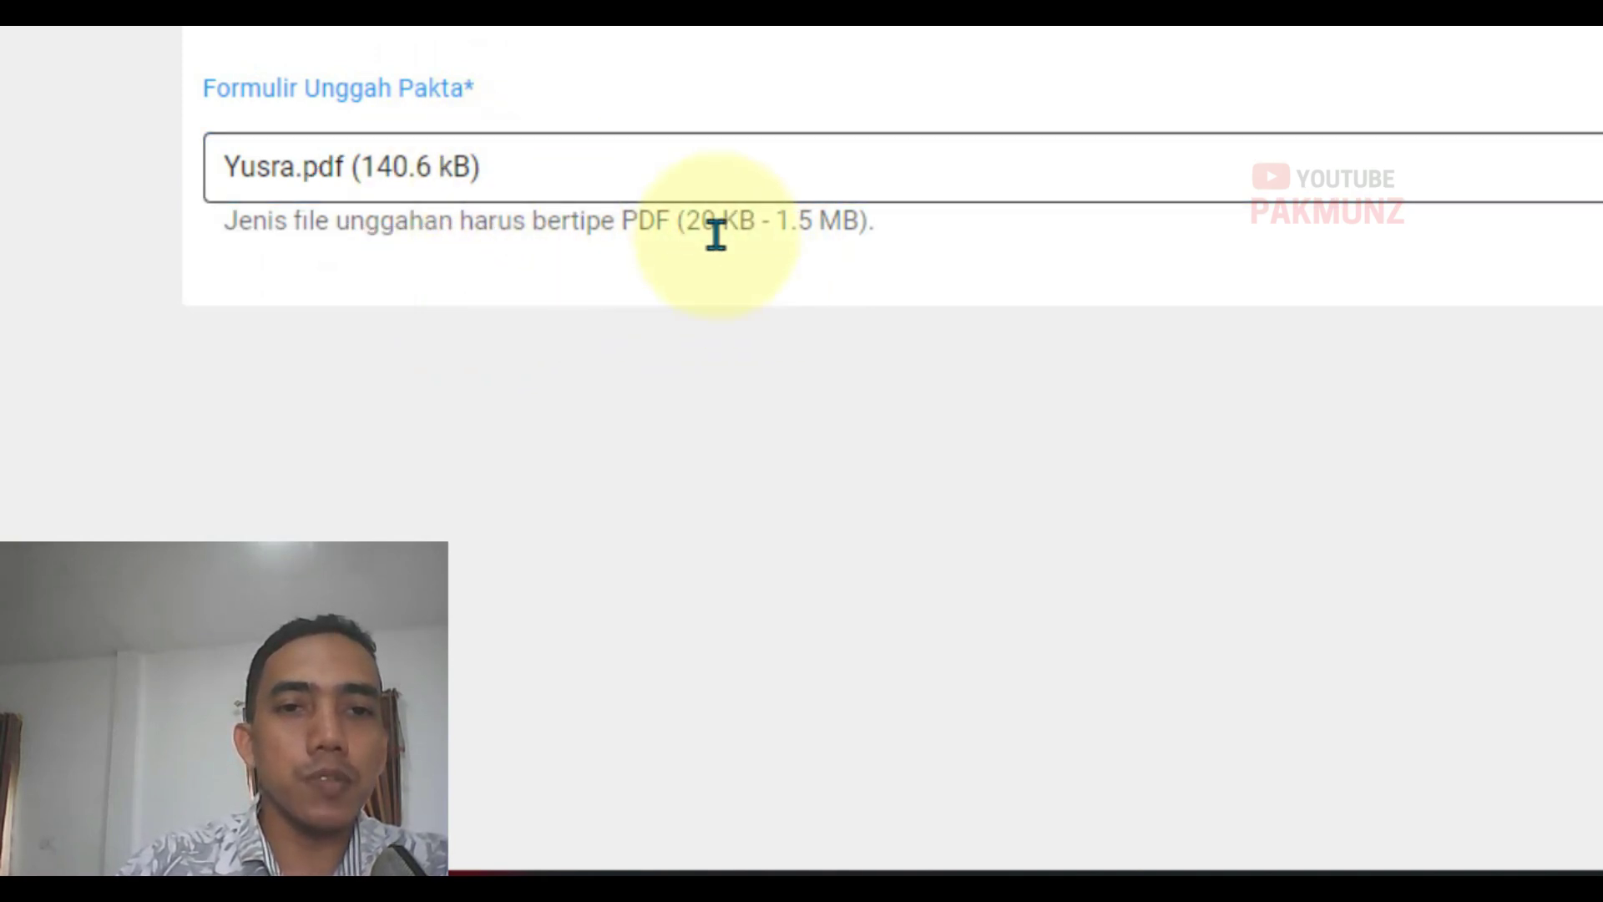
drag(777, 222, 920, 261)
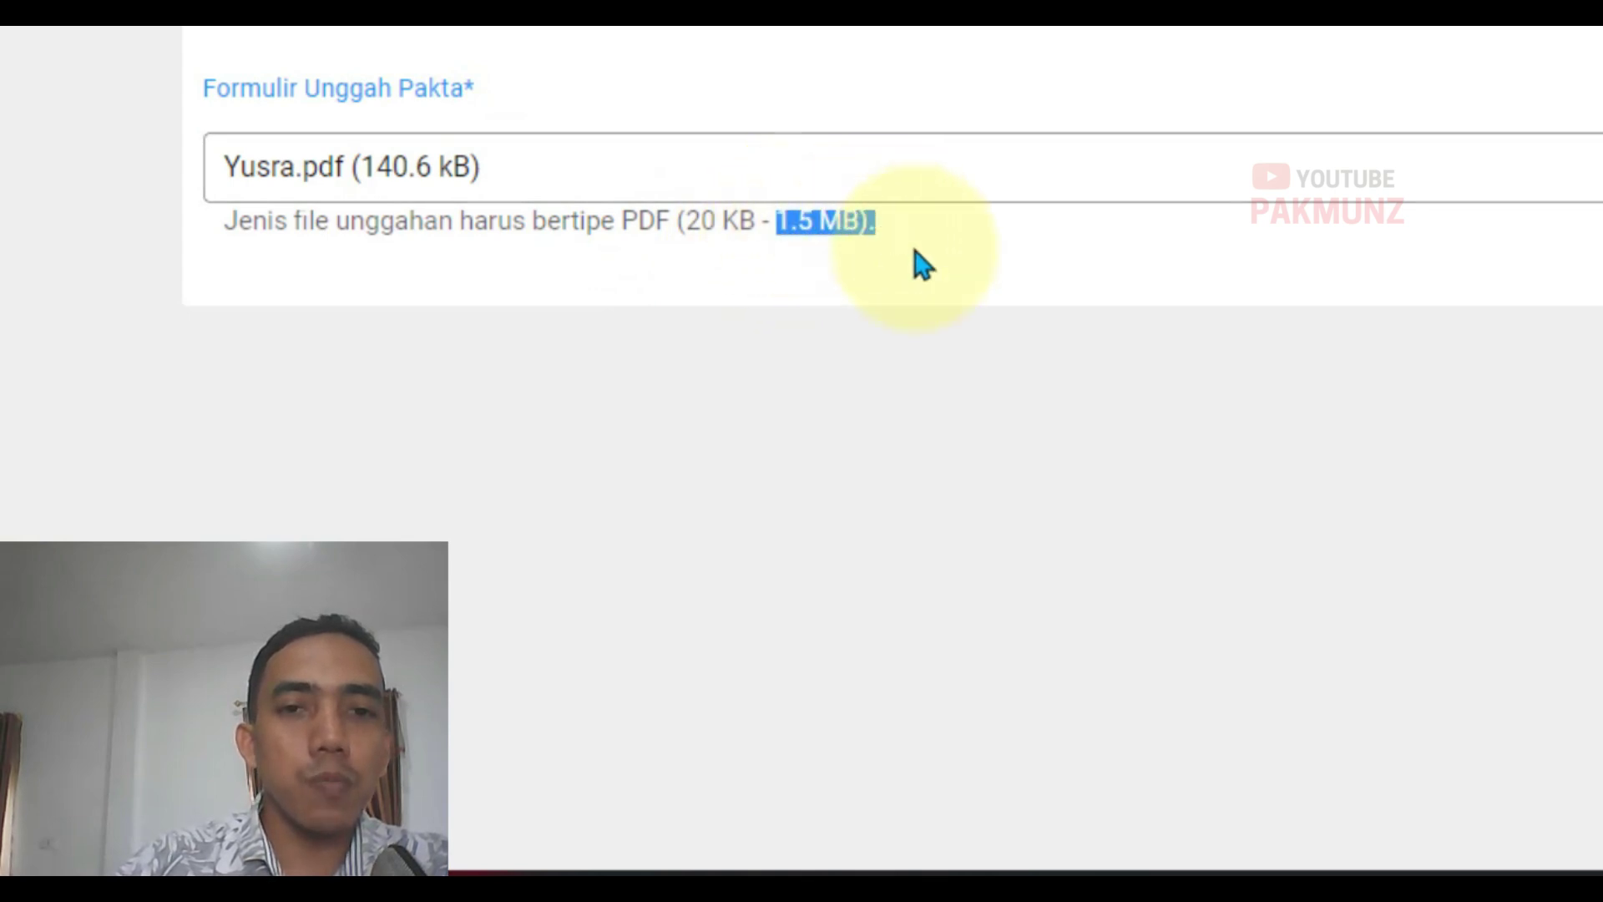
click(777, 232)
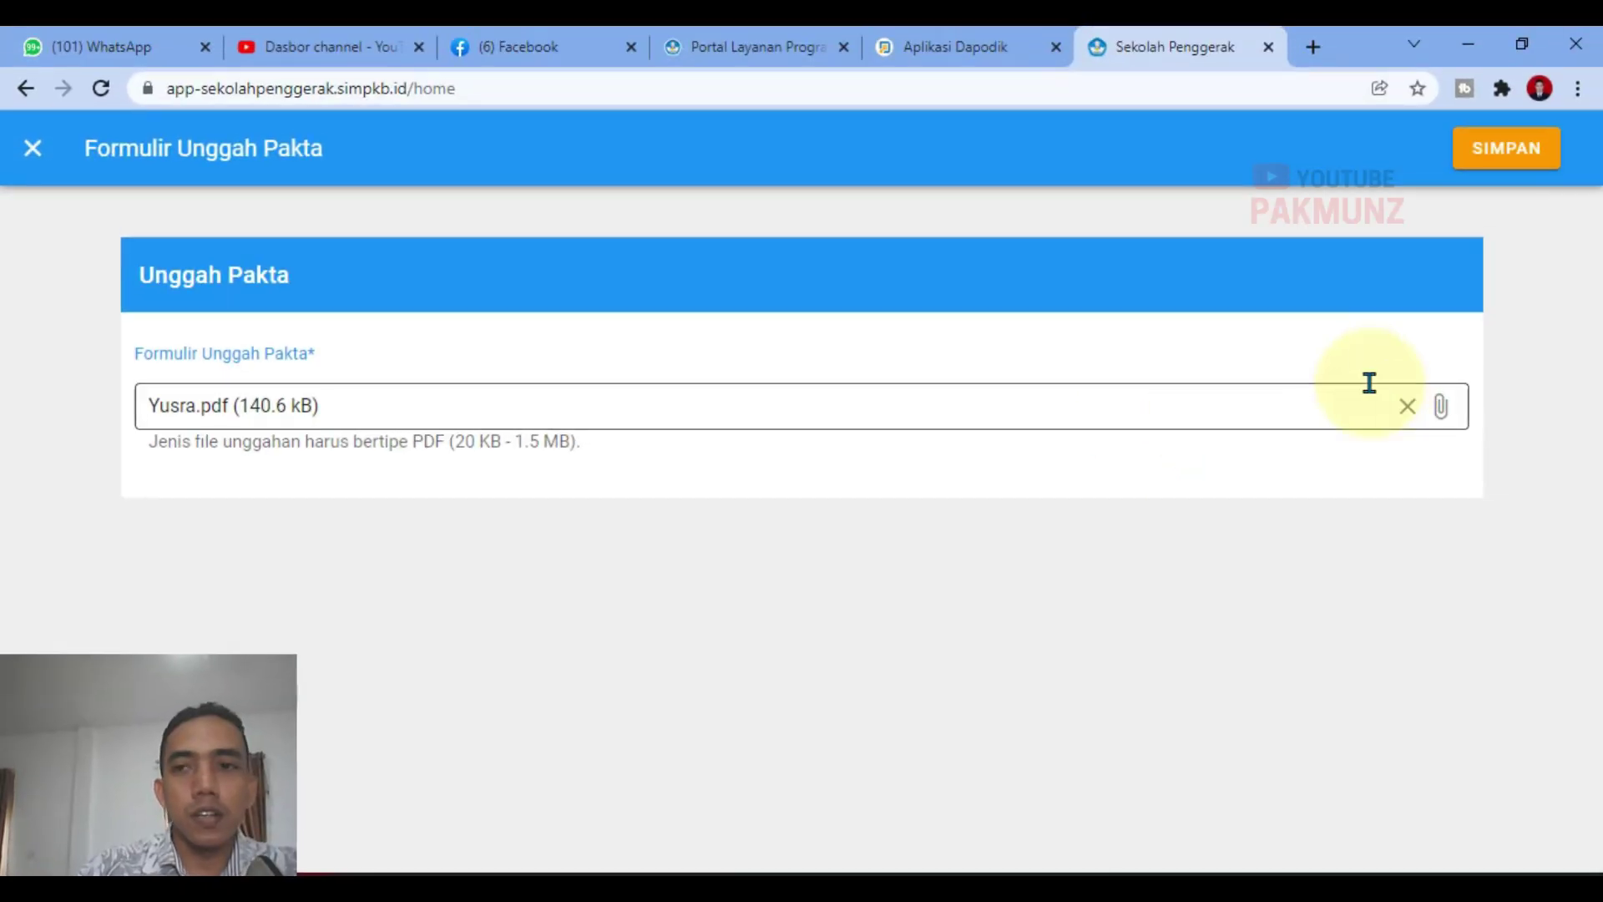
click(1521, 154)
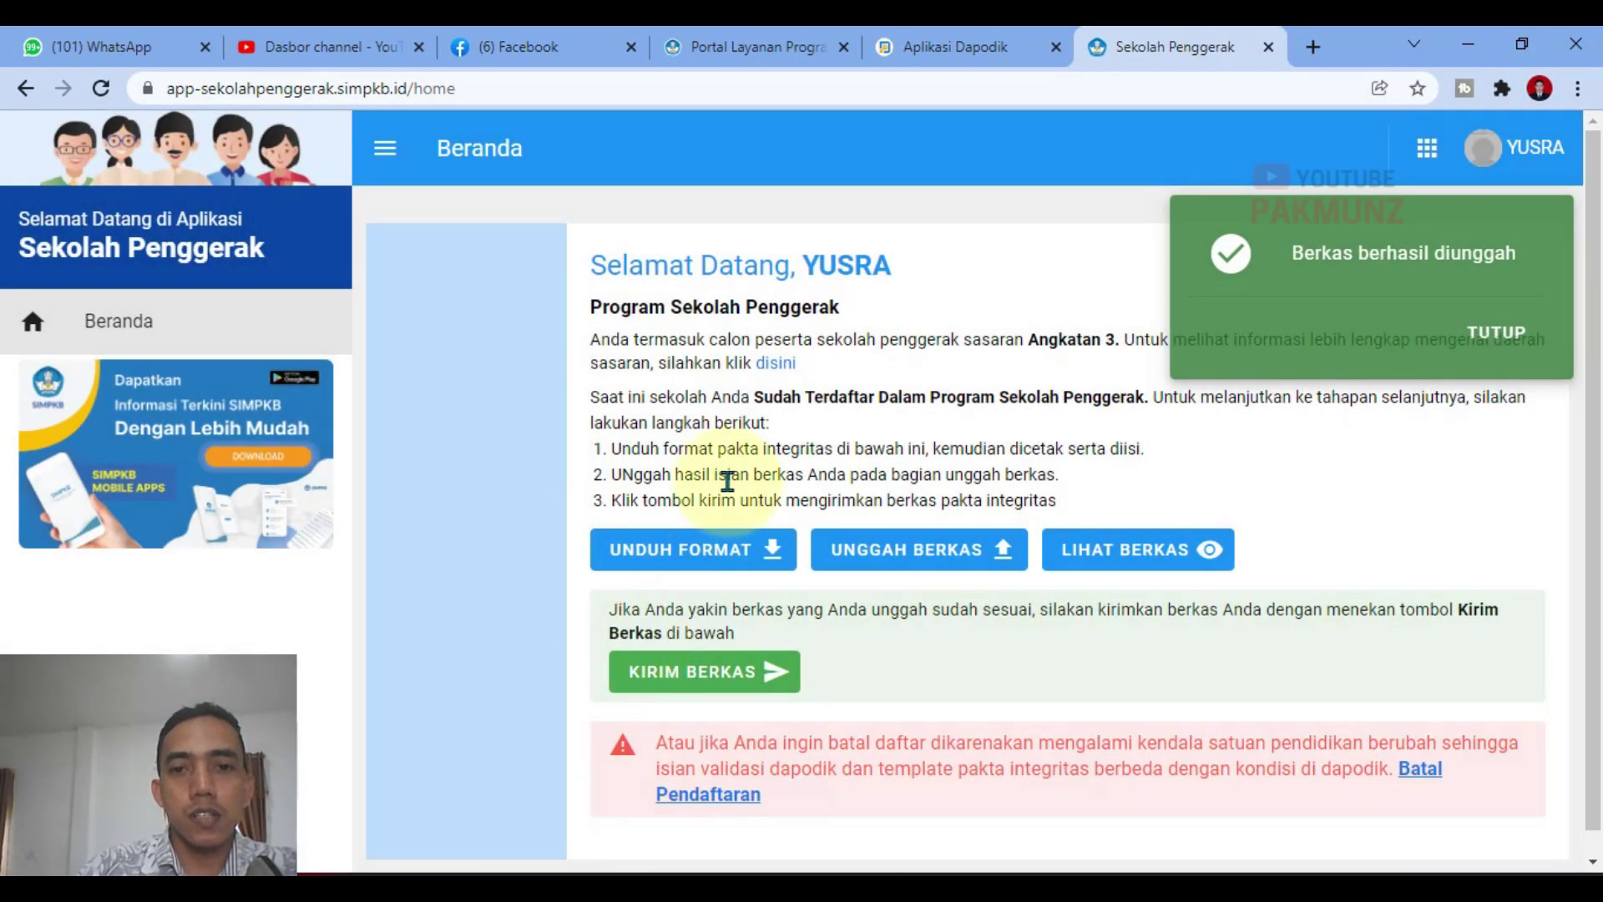
Step: Download the uploaded pakta PDF (137.27 KB) with LIHAT BERKAS and open it
click(1490, 332)
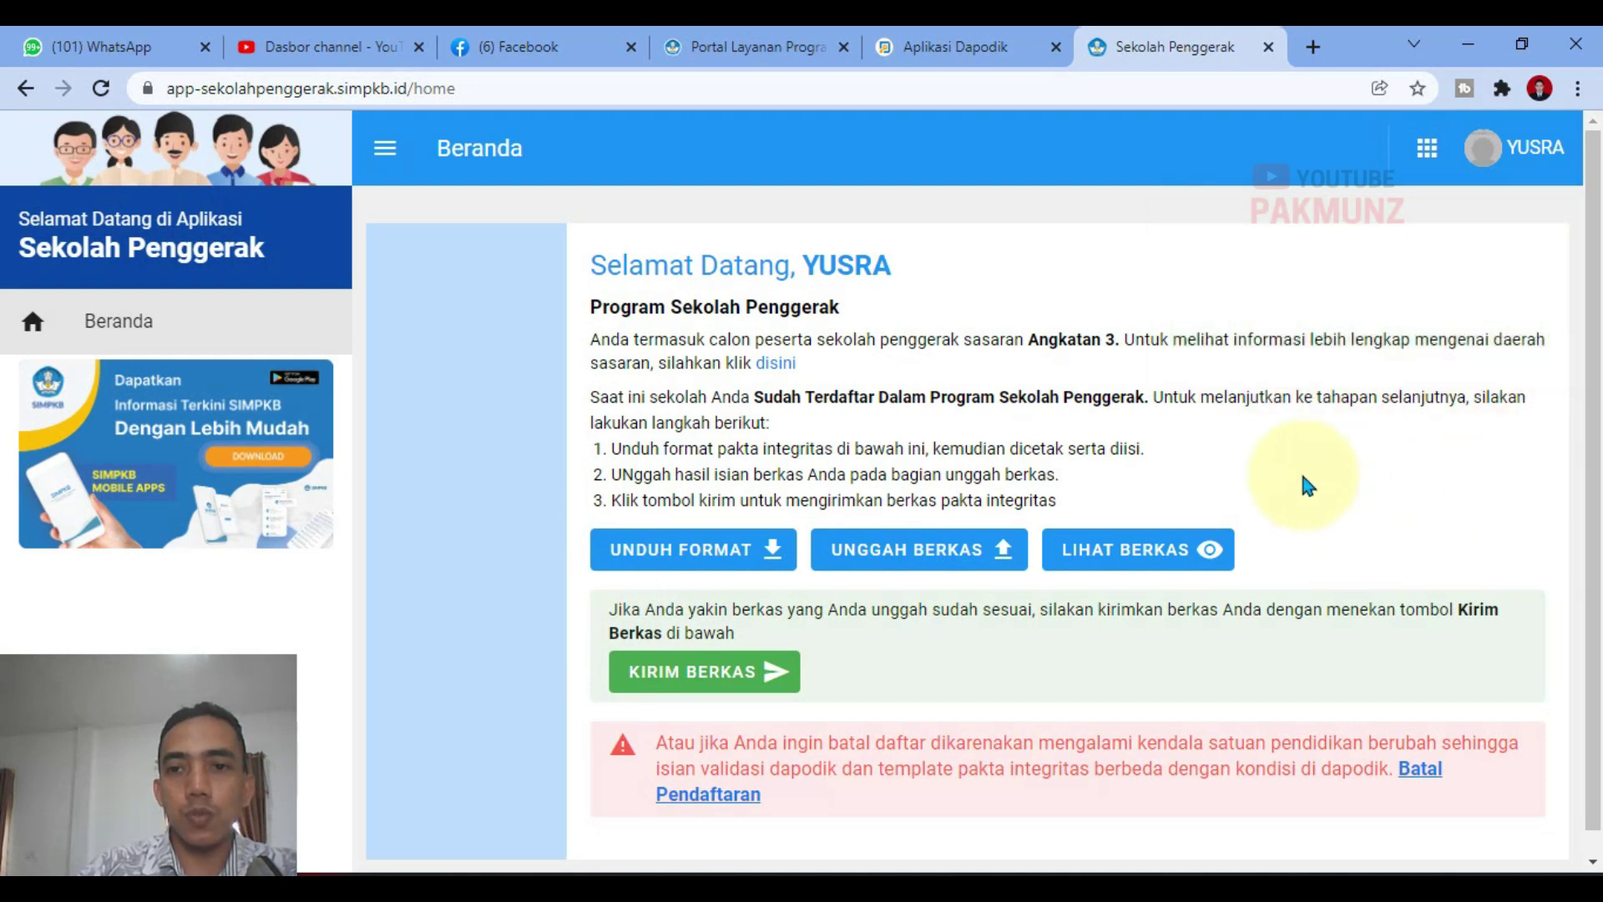
scroll(1294, 501, down, 1)
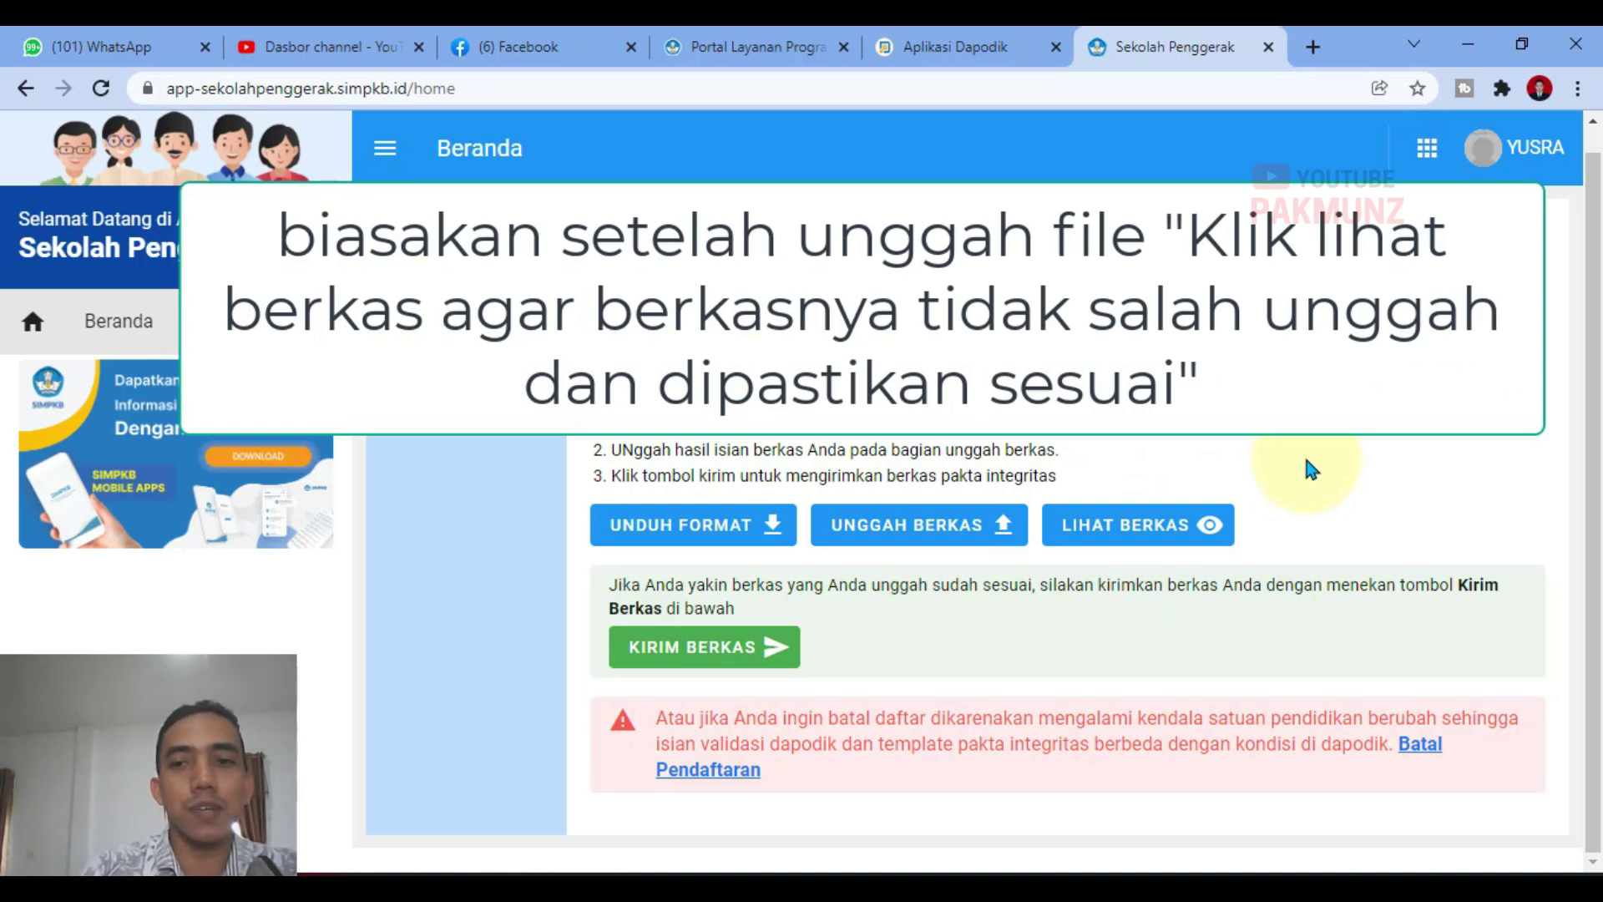
click(1142, 534)
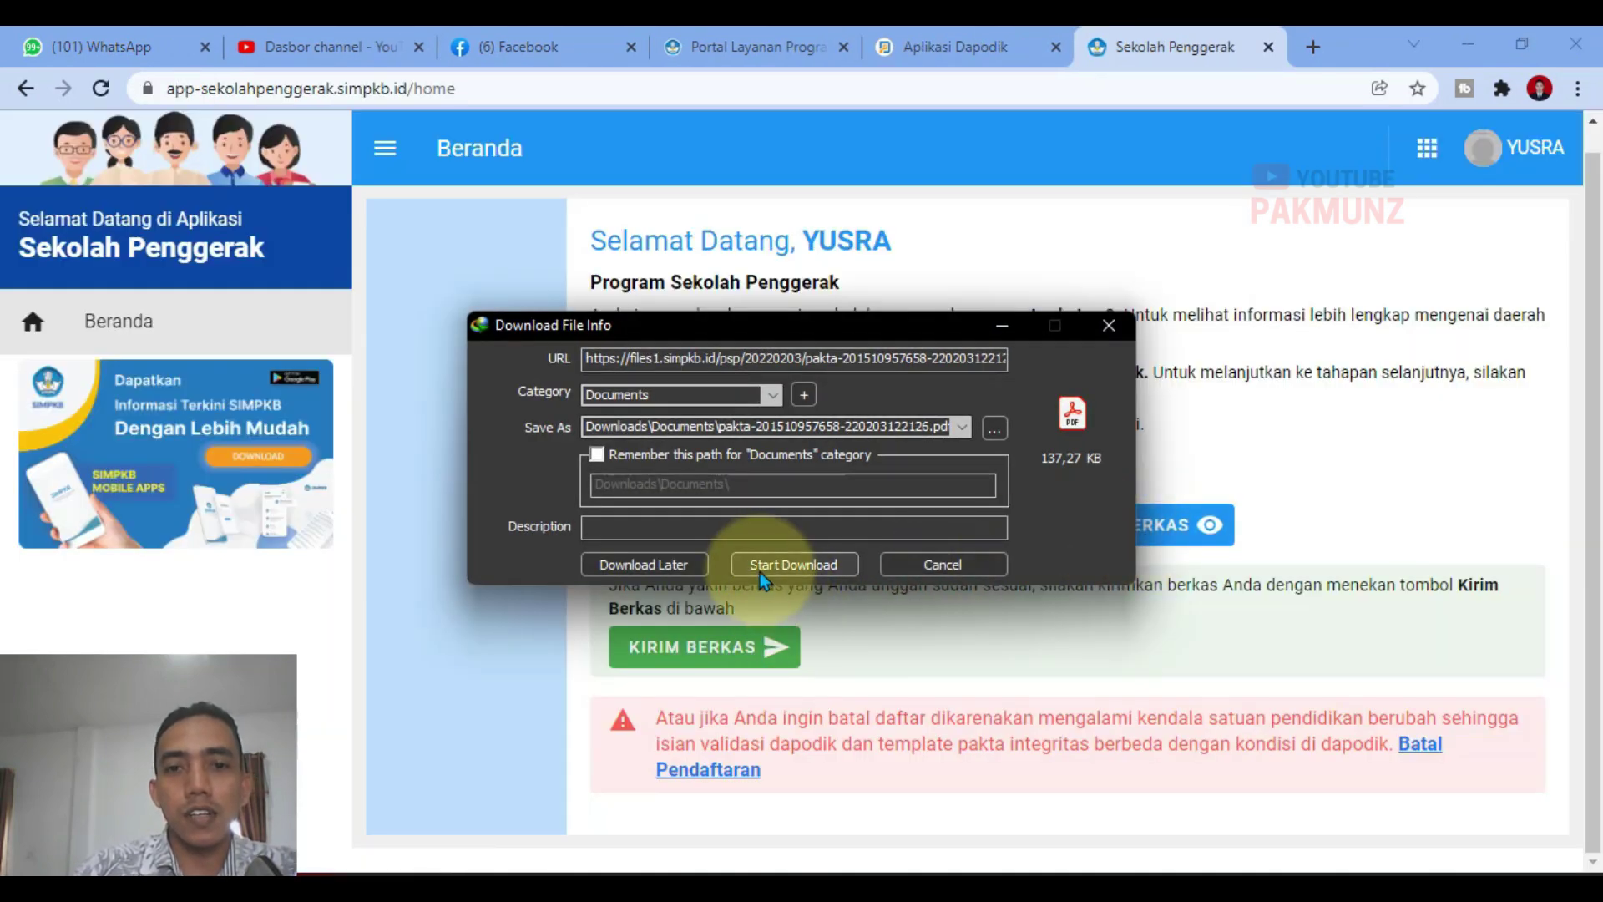
click(759, 569)
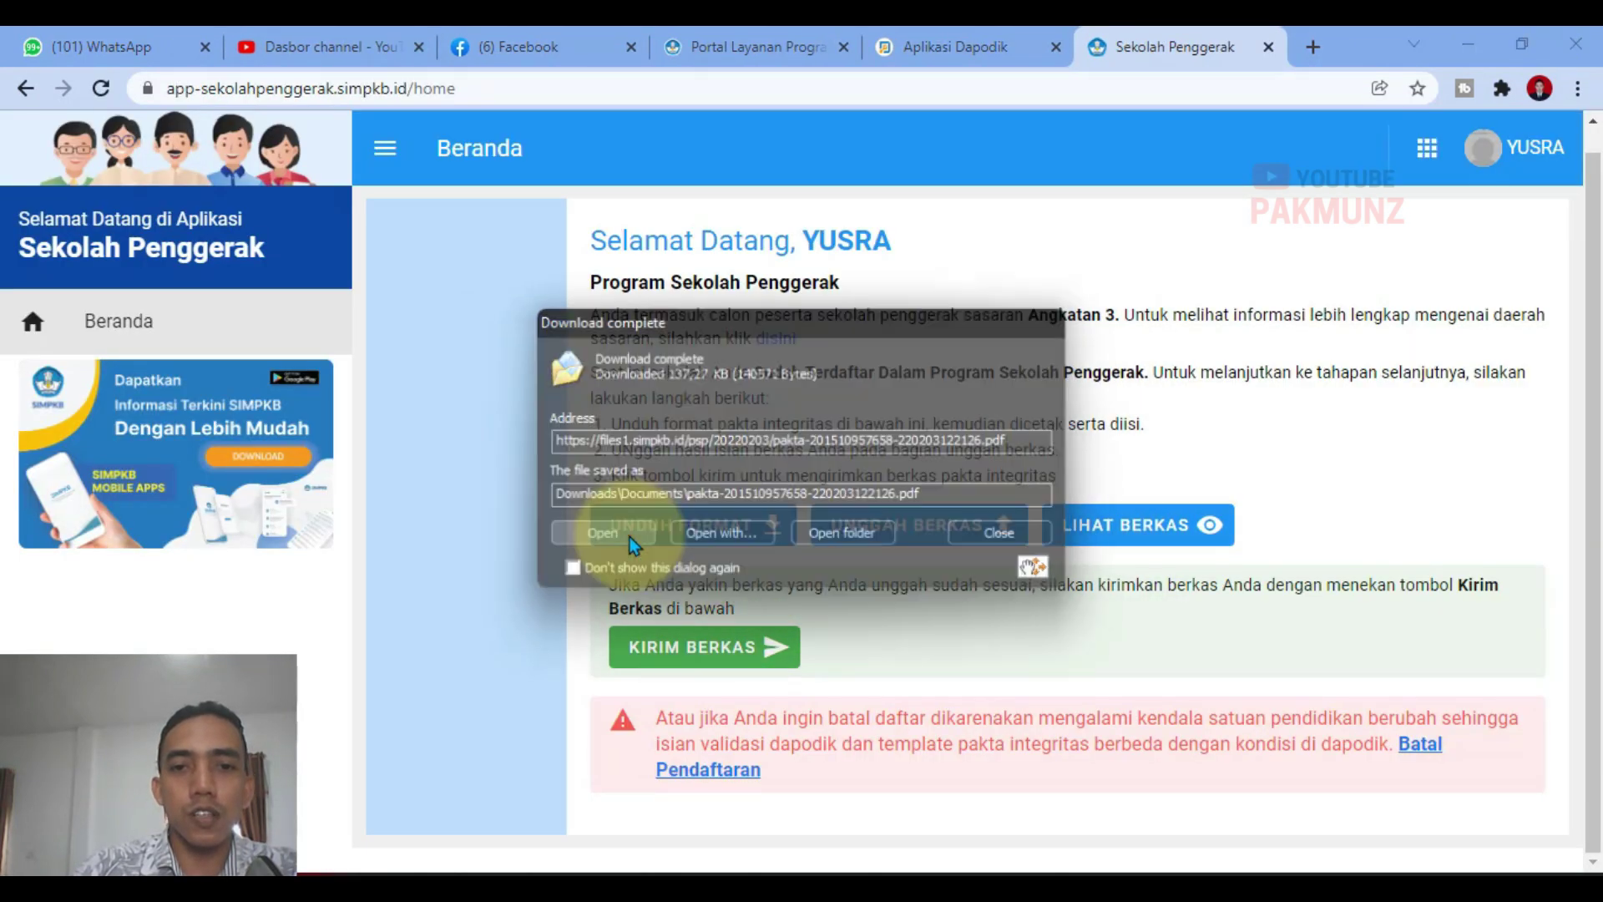
click(629, 538)
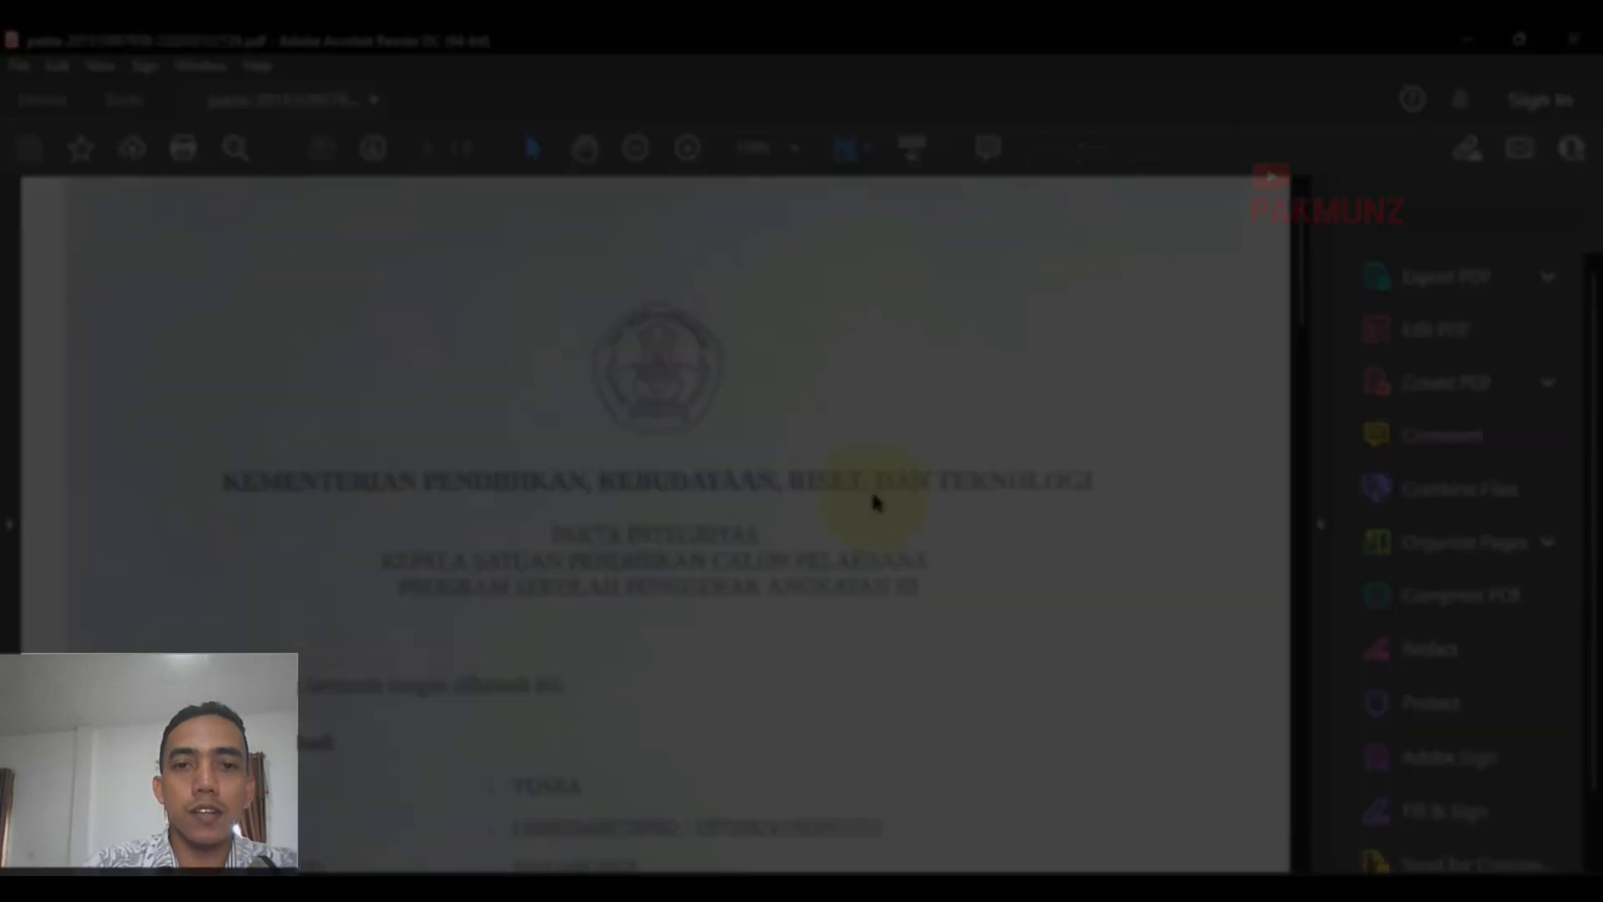
Step: Scroll down to the stamped signature on page 2, then close Acrobat Reader
scroll(870, 489, down, 6)
scroll(872, 501, down, 15)
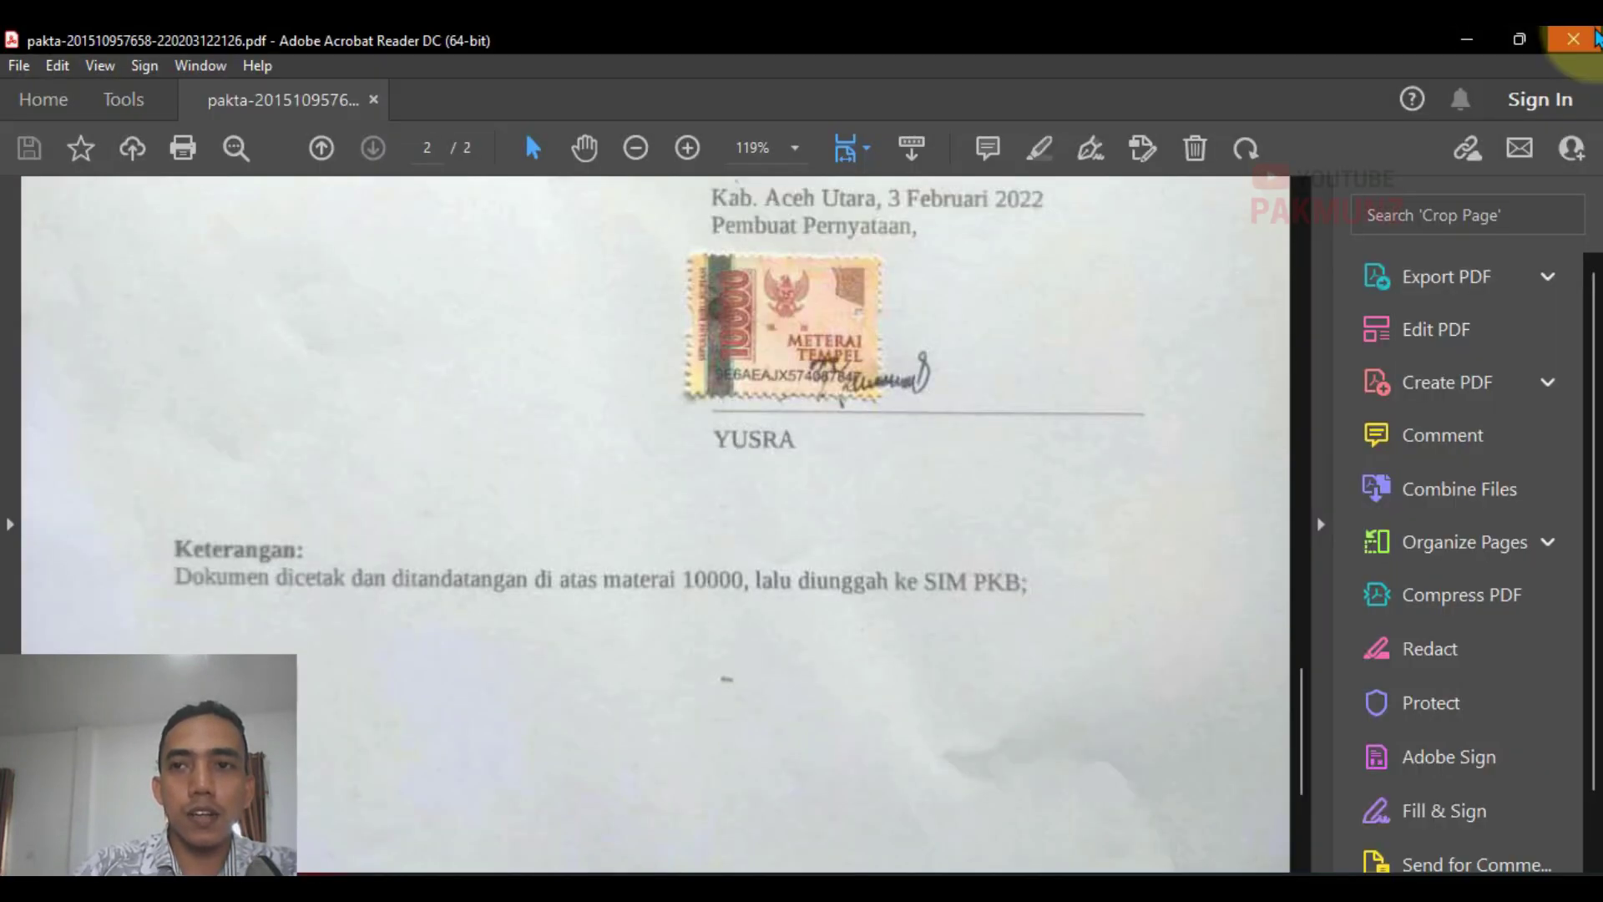
click(1594, 38)
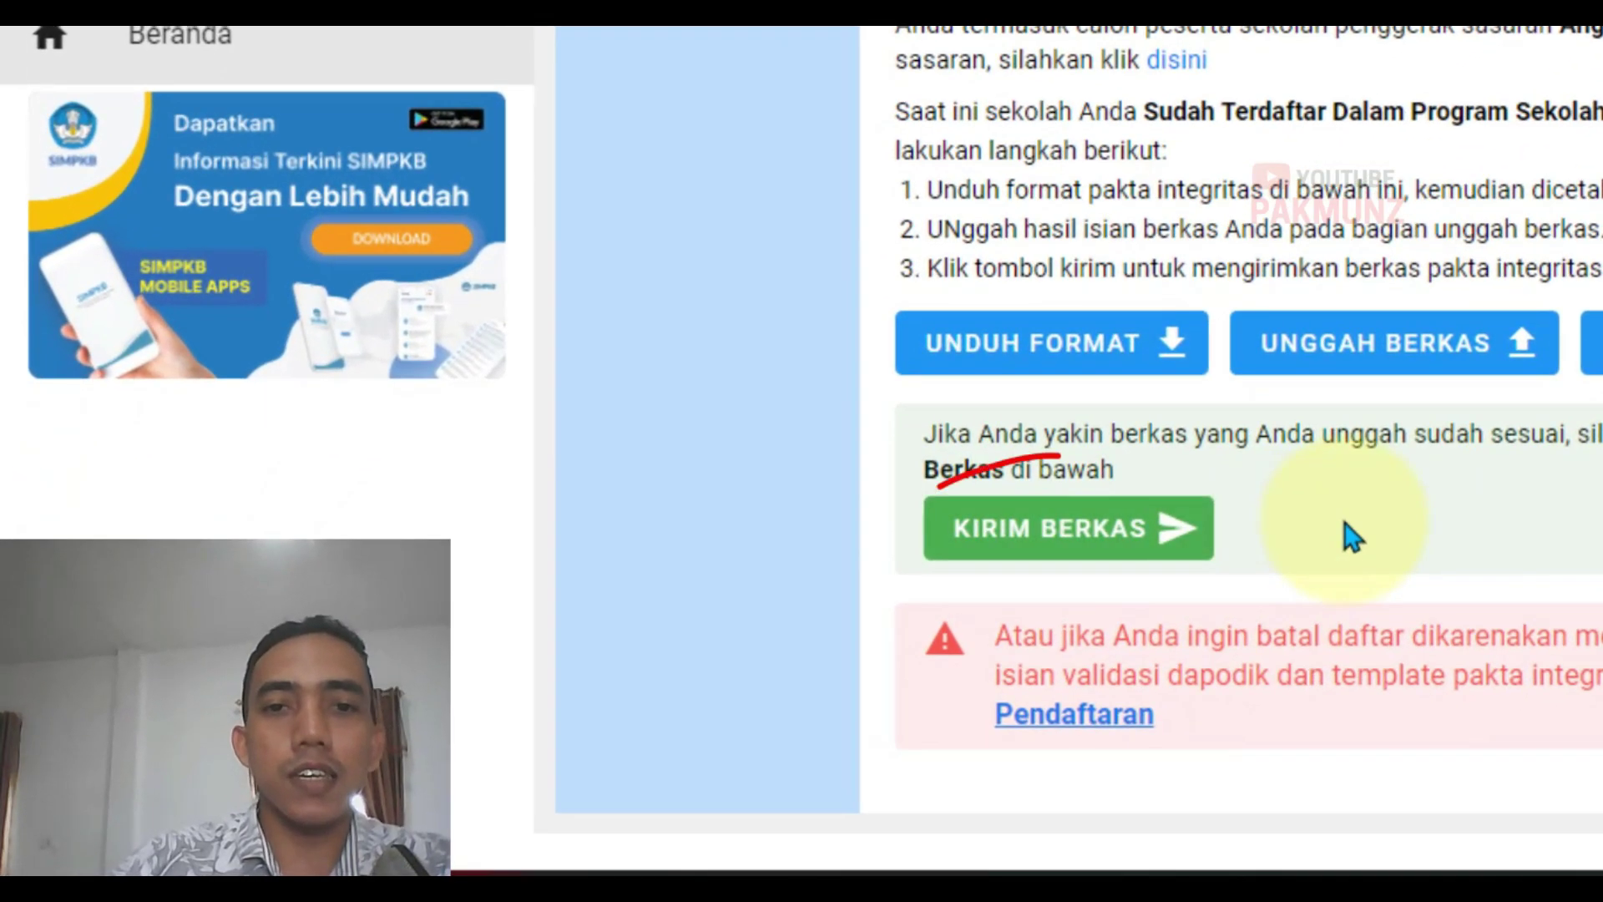
Step: Submit the uploaded pakta integritas with KIRIM BERKAS and confirm with YA
drag(923, 437, 1417, 488)
click(1564, 513)
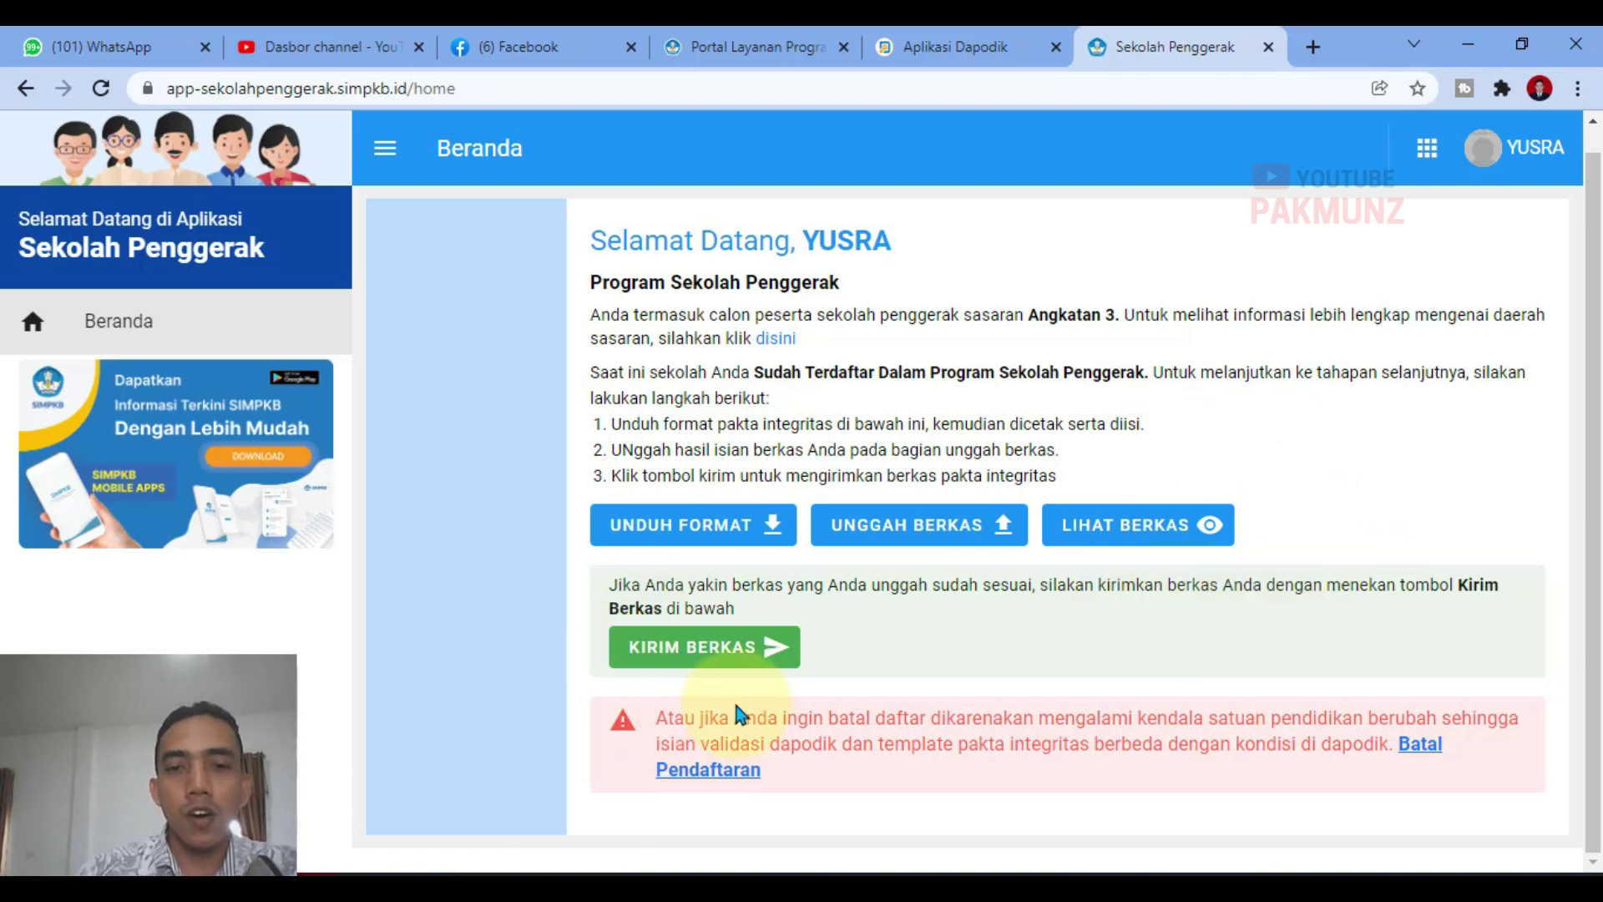
click(732, 666)
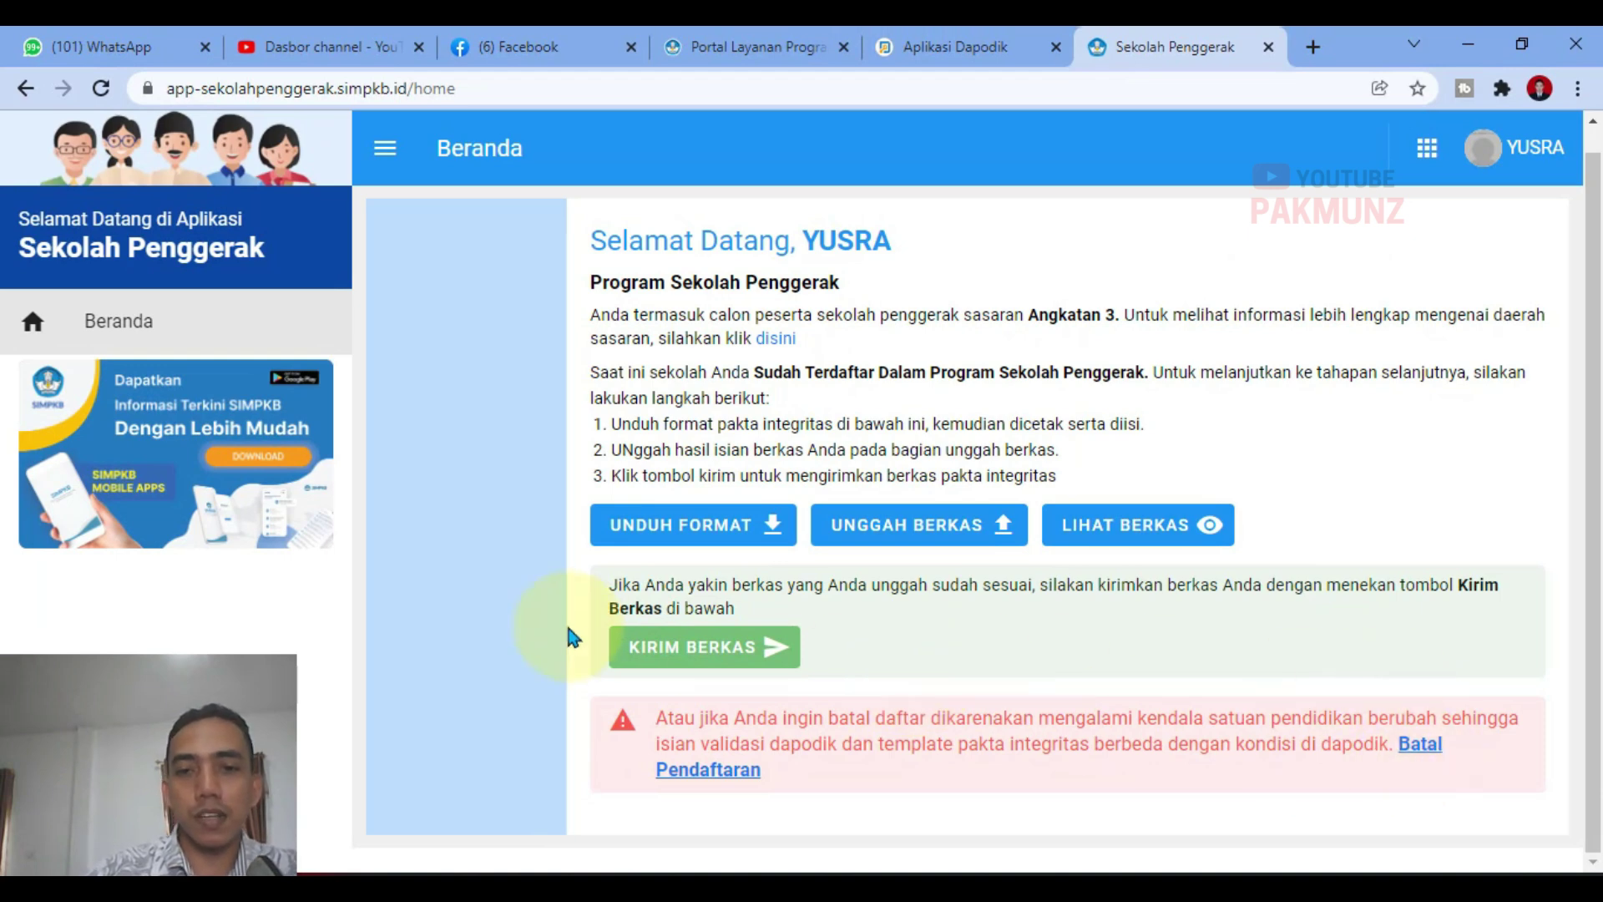
click(723, 667)
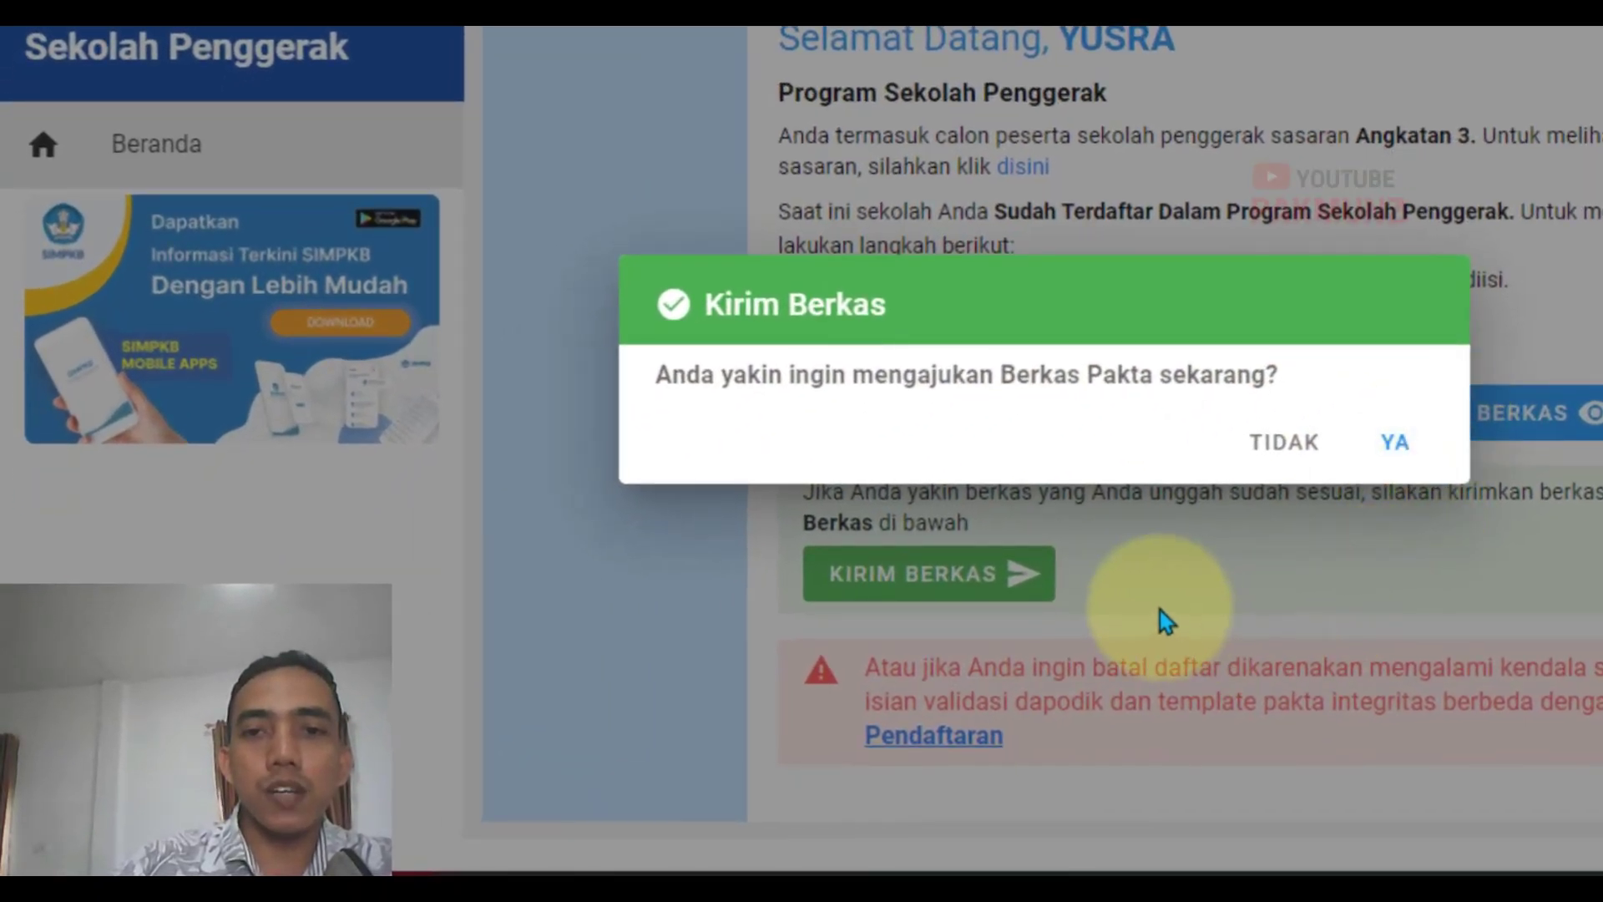
click(1393, 442)
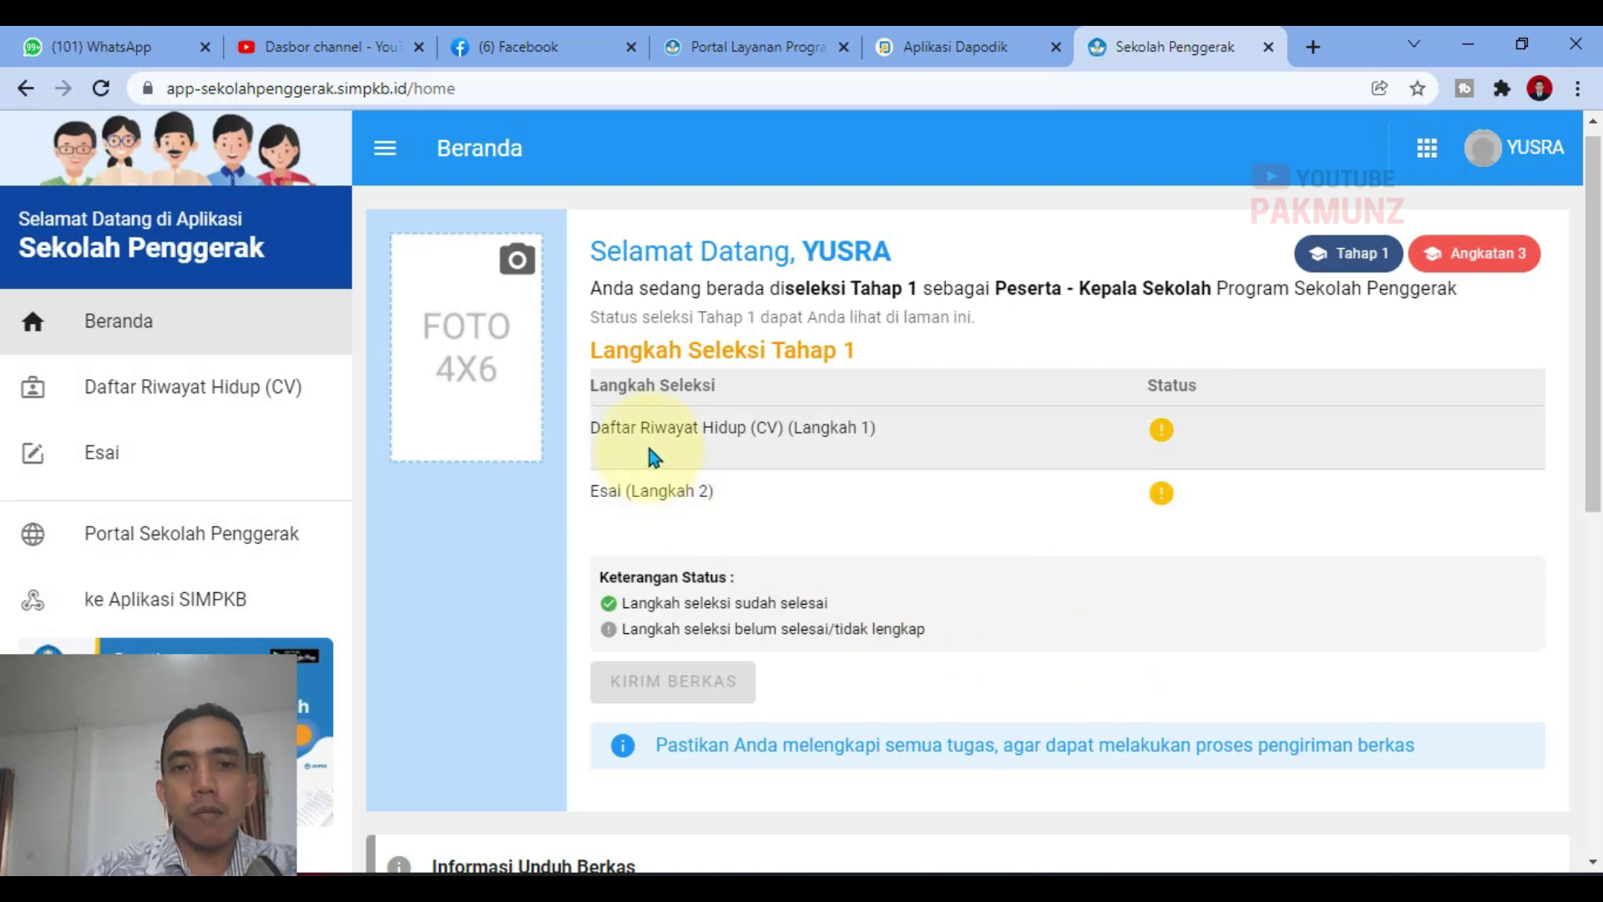
drag(594, 422, 902, 429)
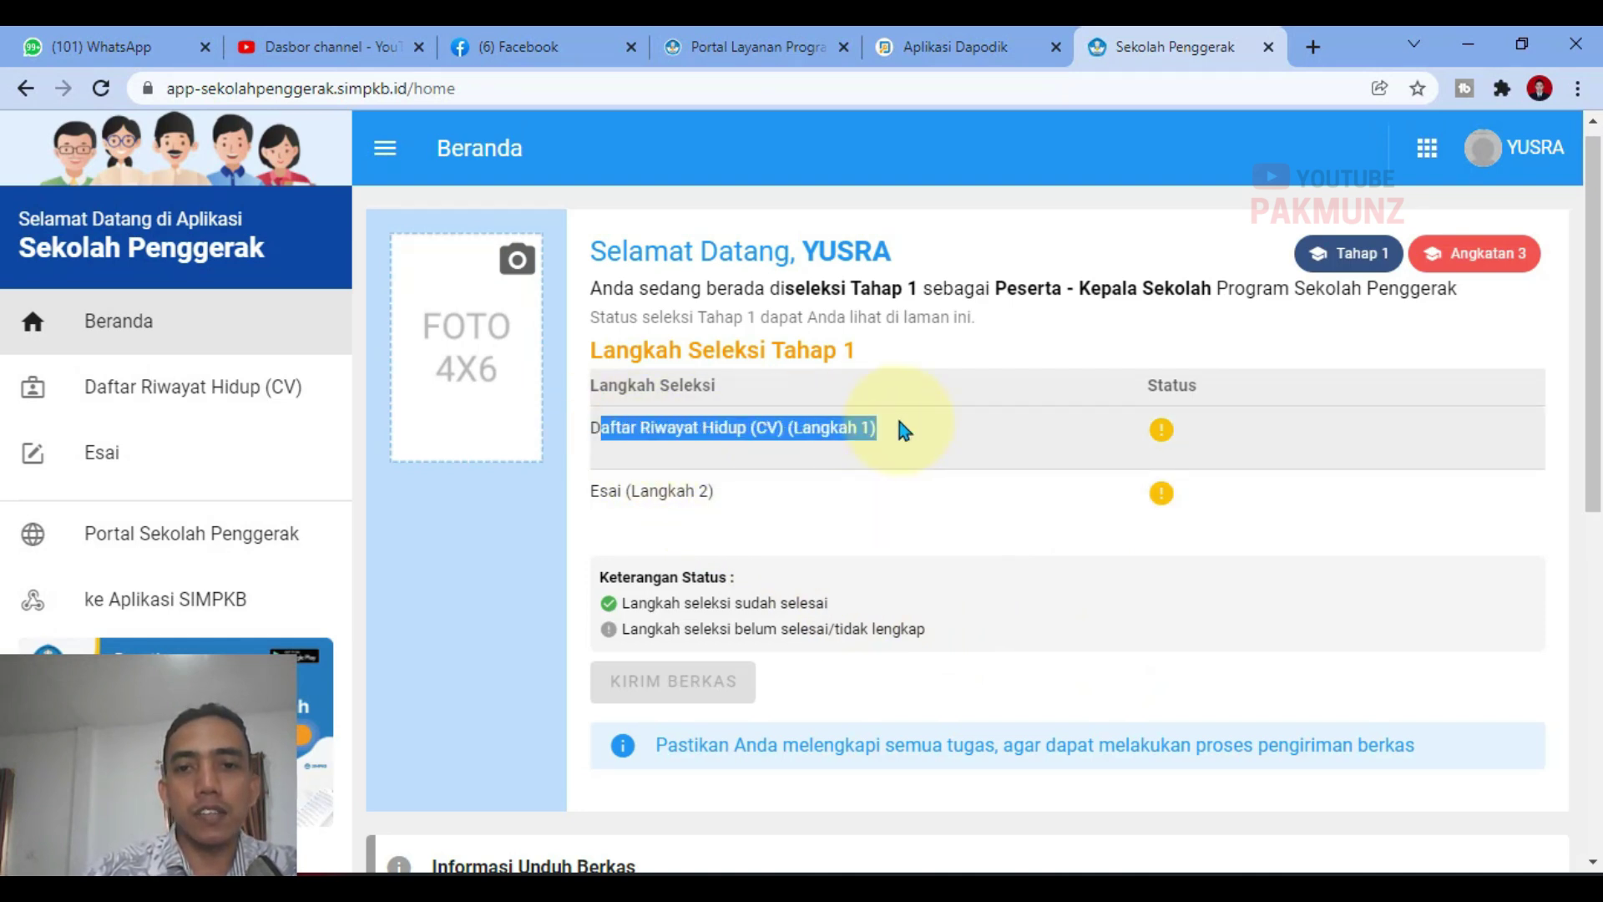
click(864, 495)
drag(616, 492, 1117, 476)
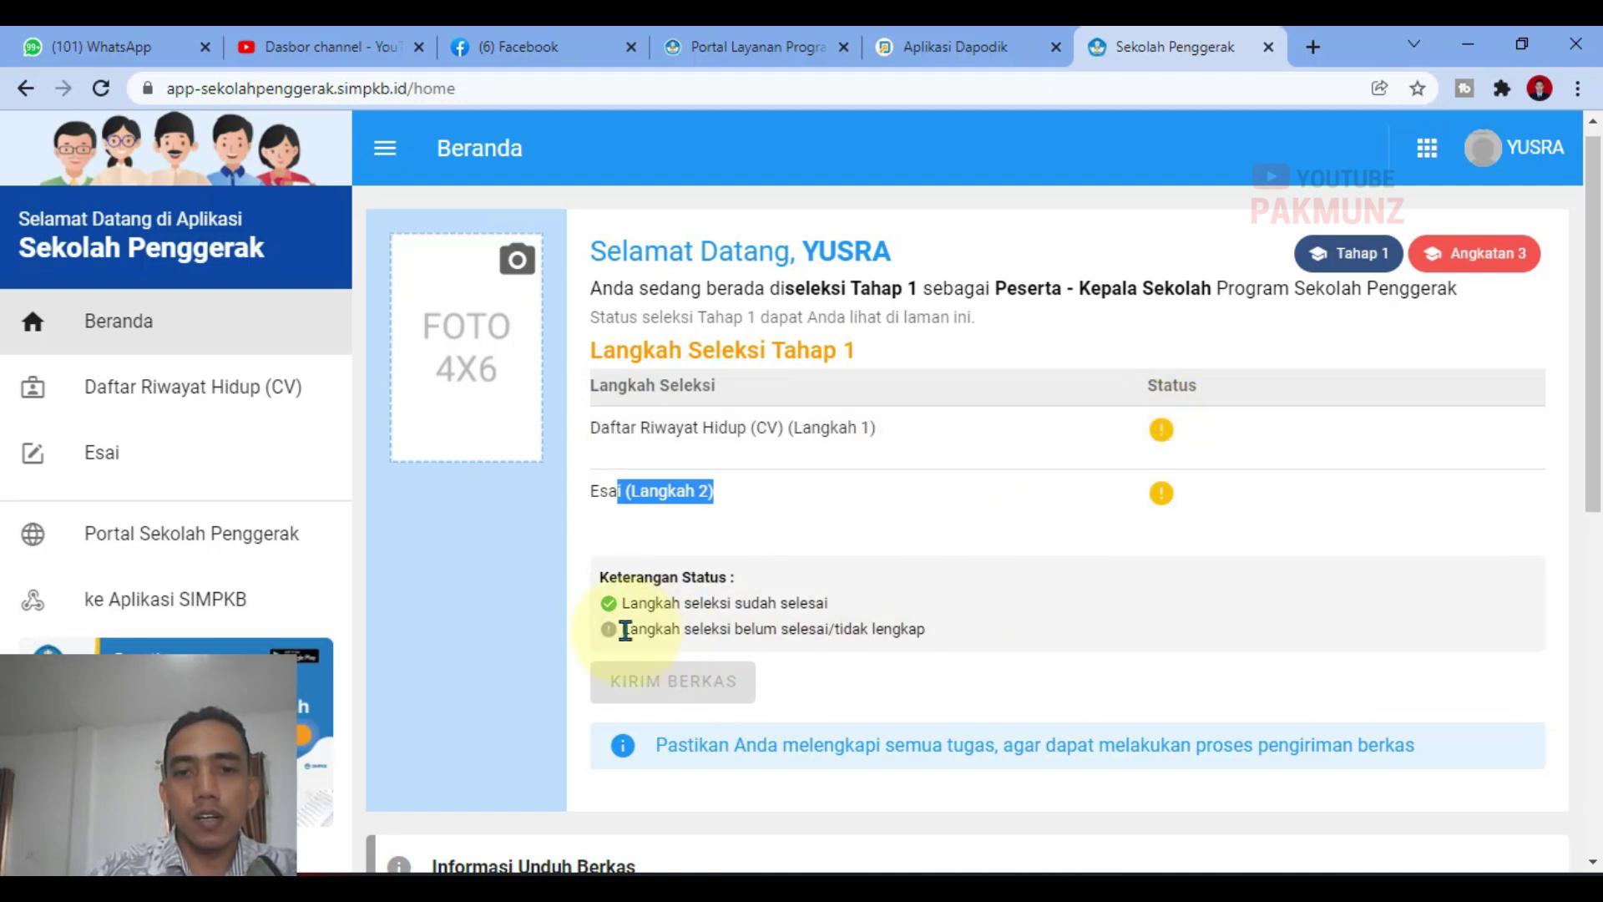
drag(618, 630, 966, 643)
click(1002, 645)
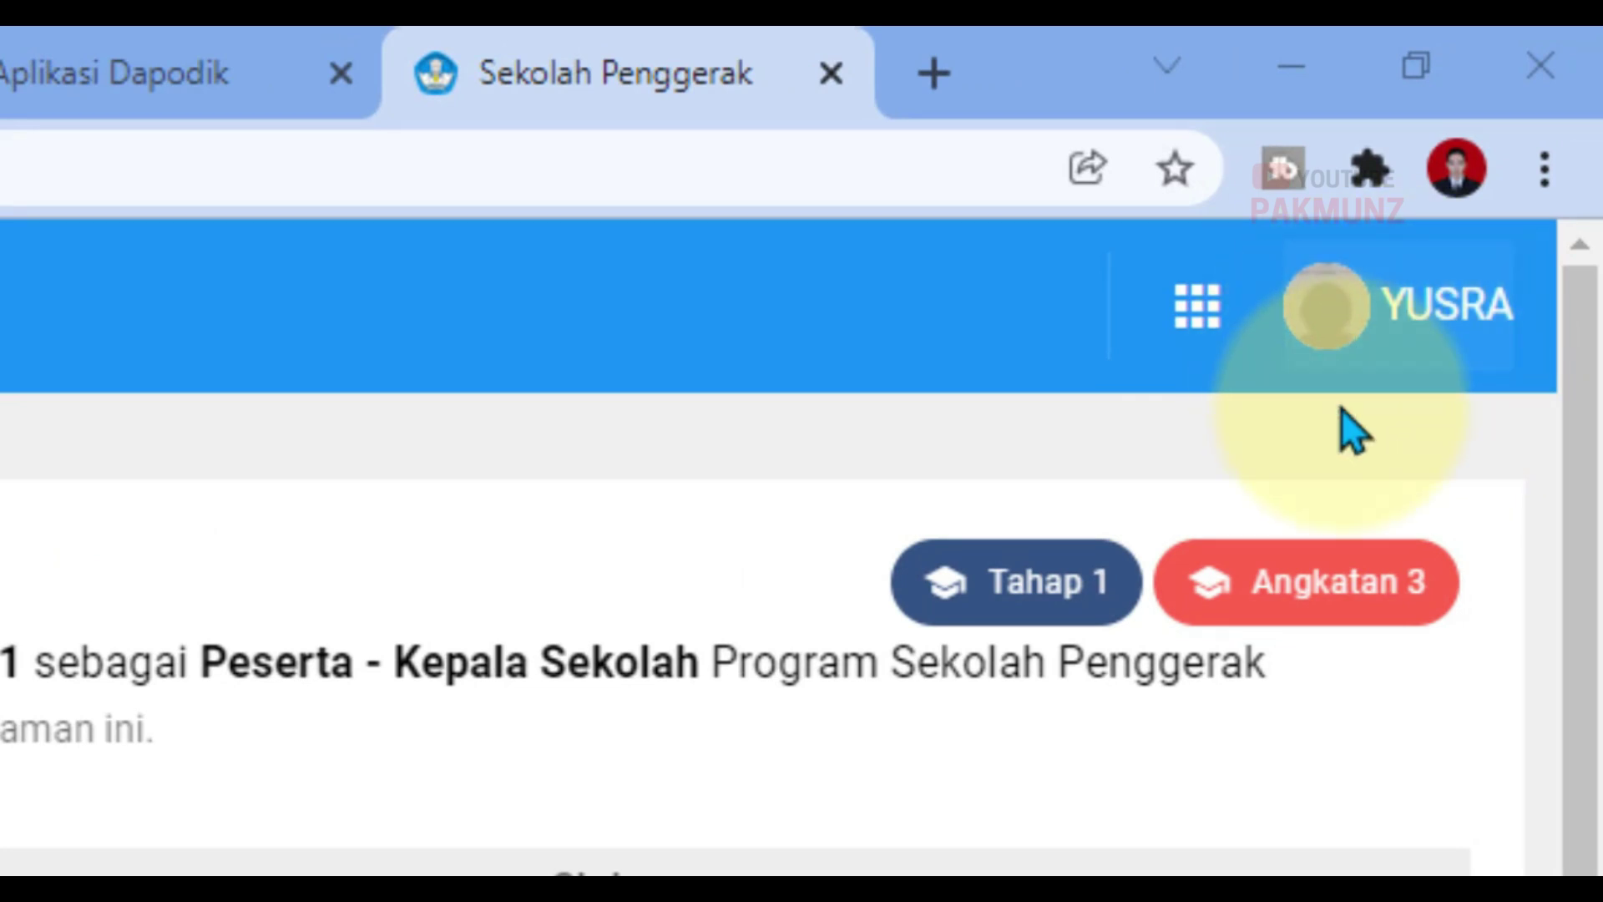
click(1382, 357)
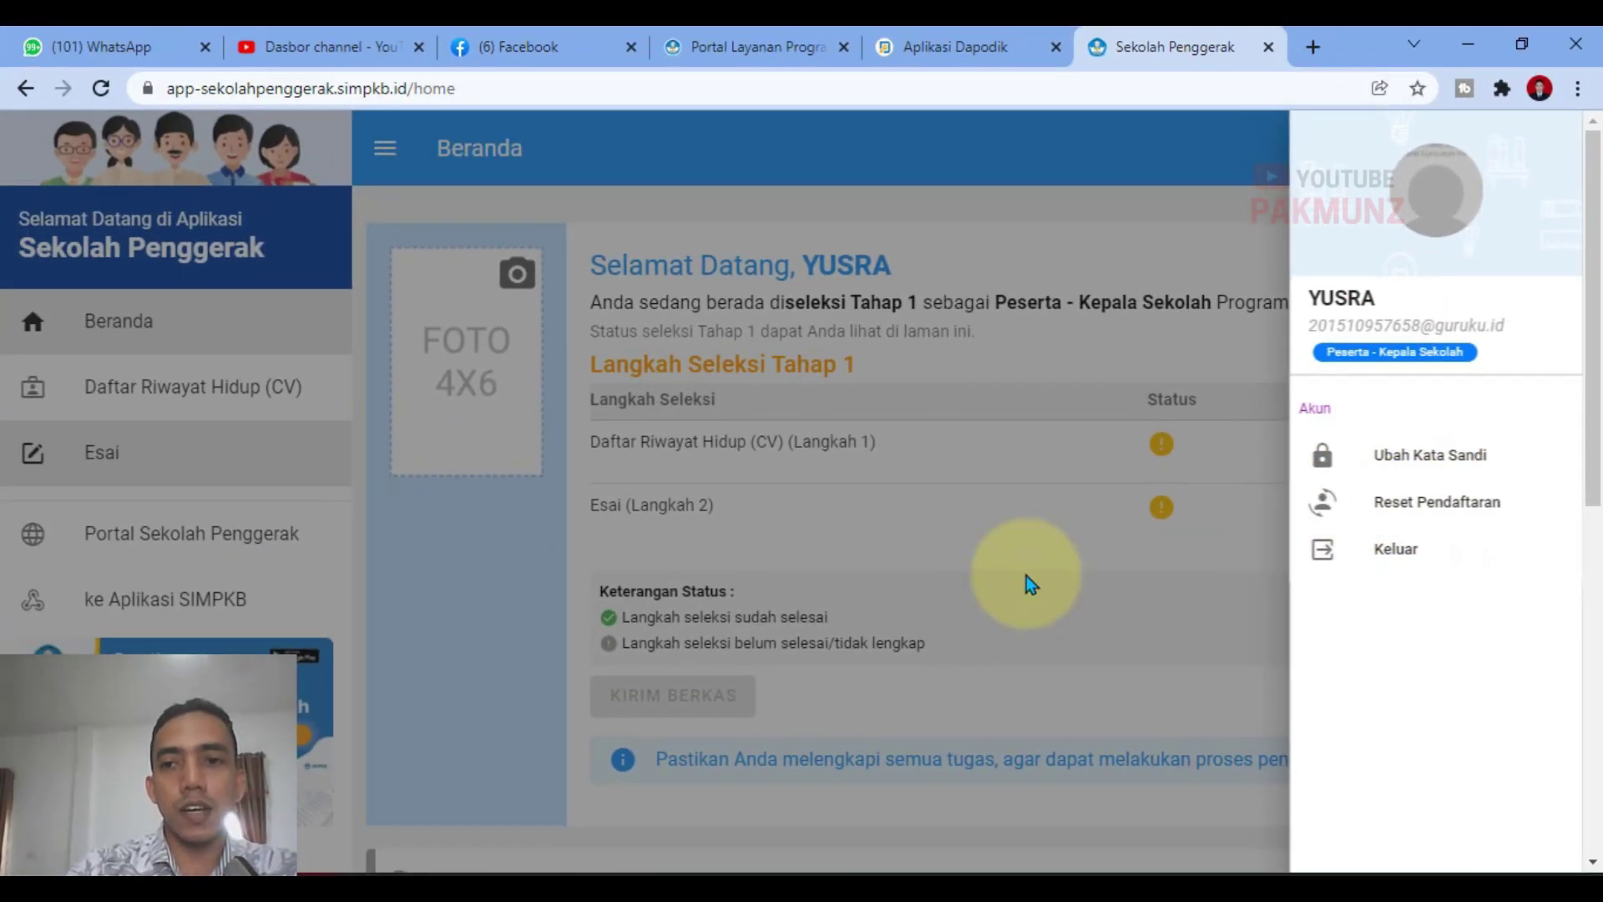
click(1184, 581)
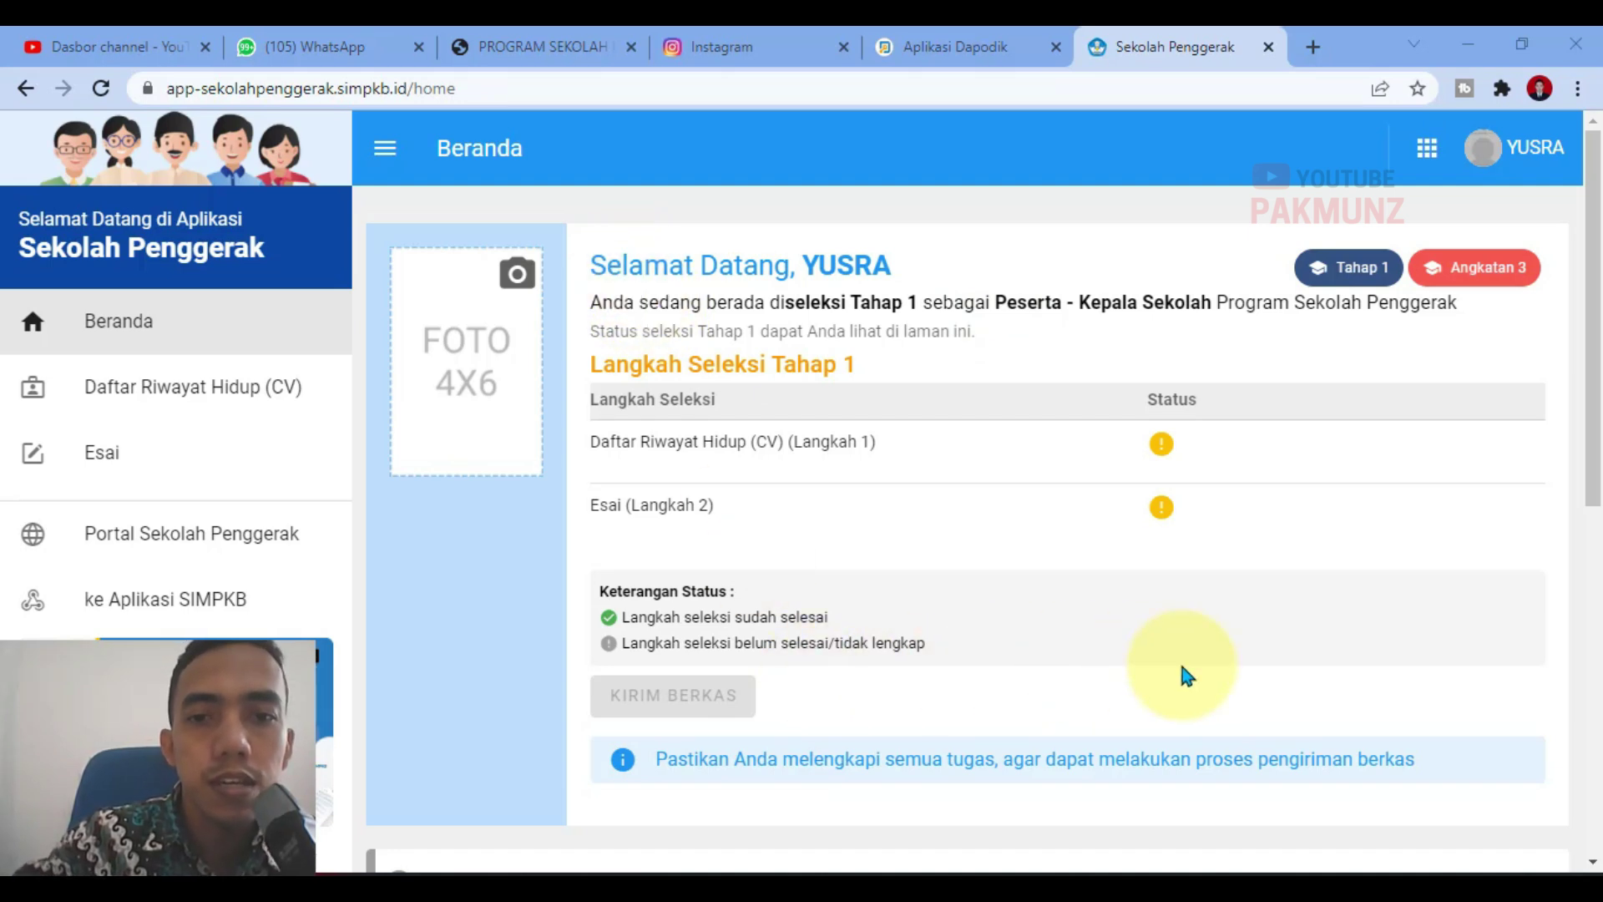
Step: Select the applicant's portrait file for the FOTO 4X6 box
click(518, 279)
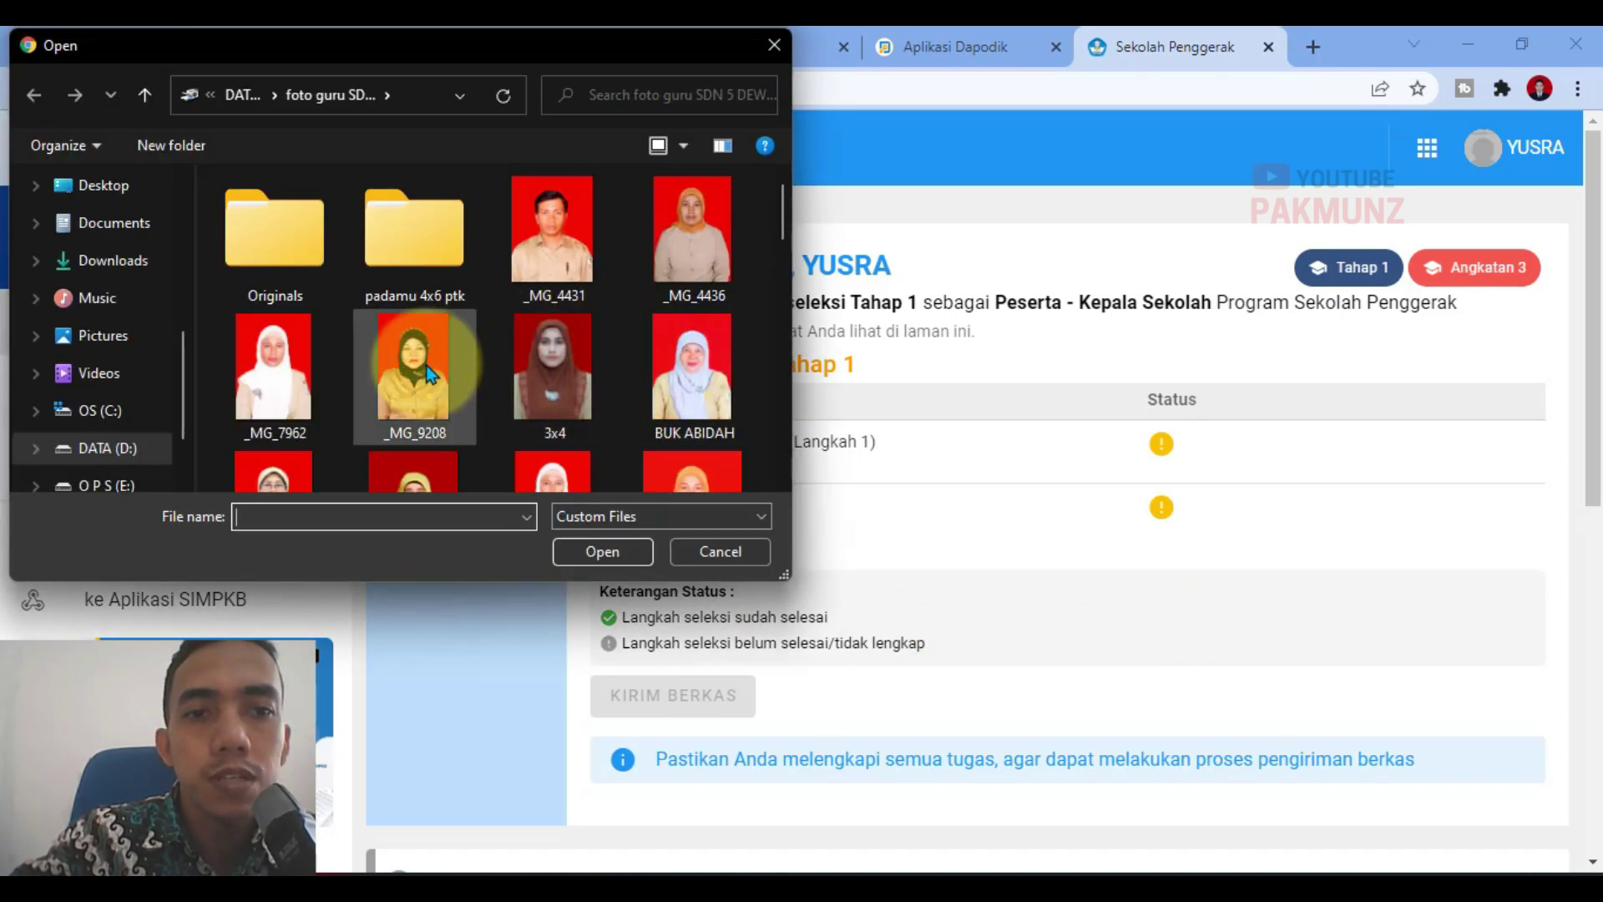
scroll(341, 378, down, 2)
scroll(338, 384, down, 10)
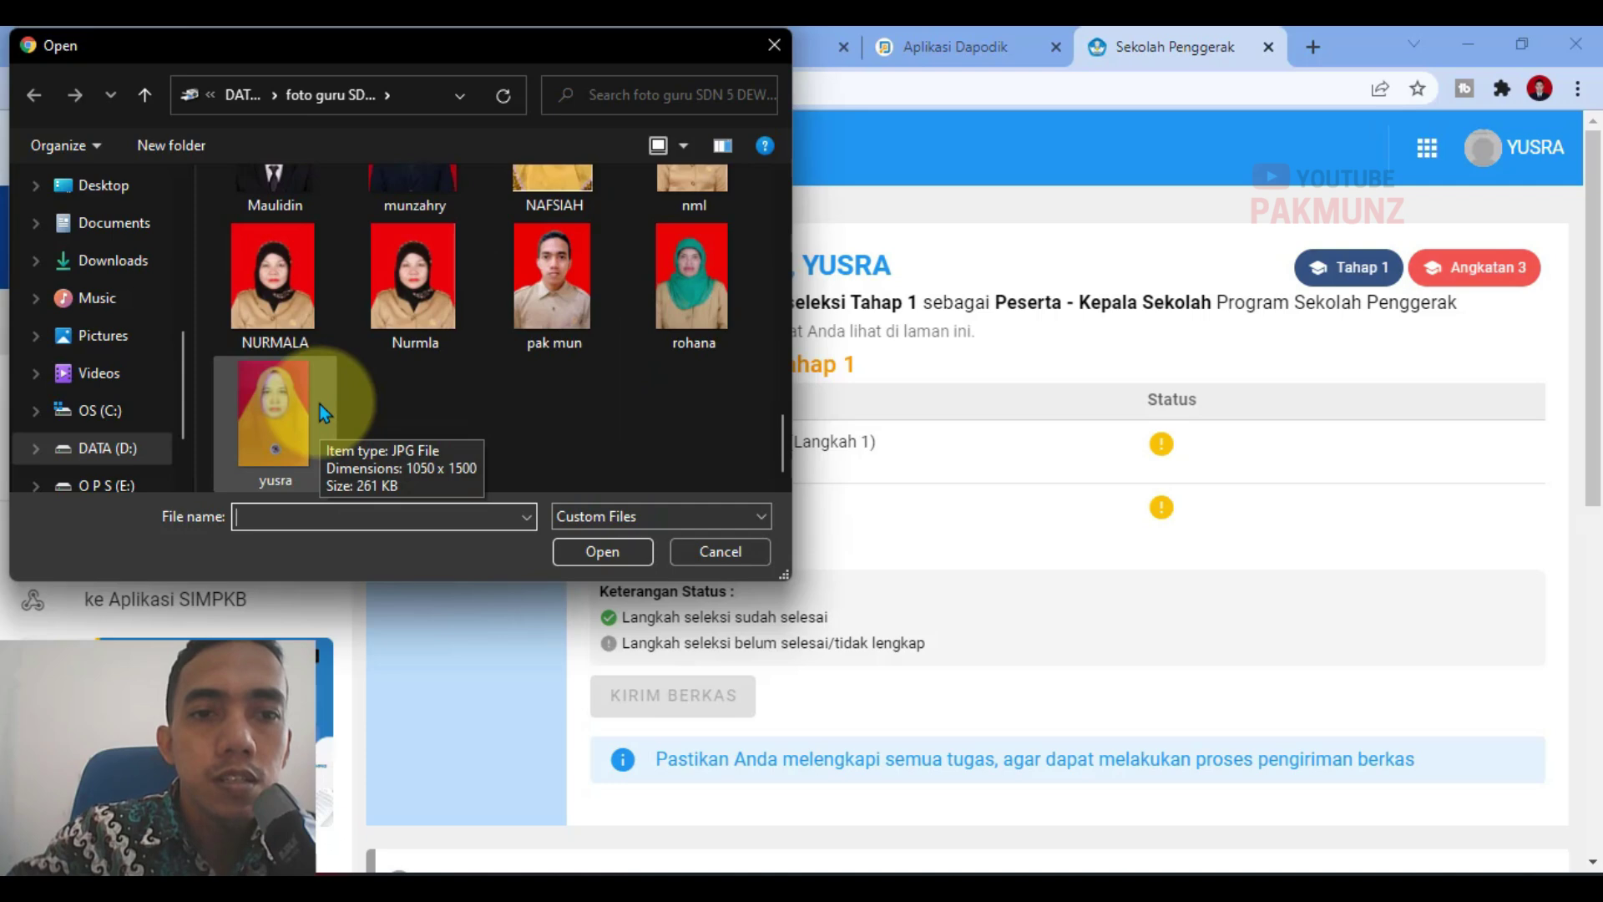
click(319, 404)
click(576, 541)
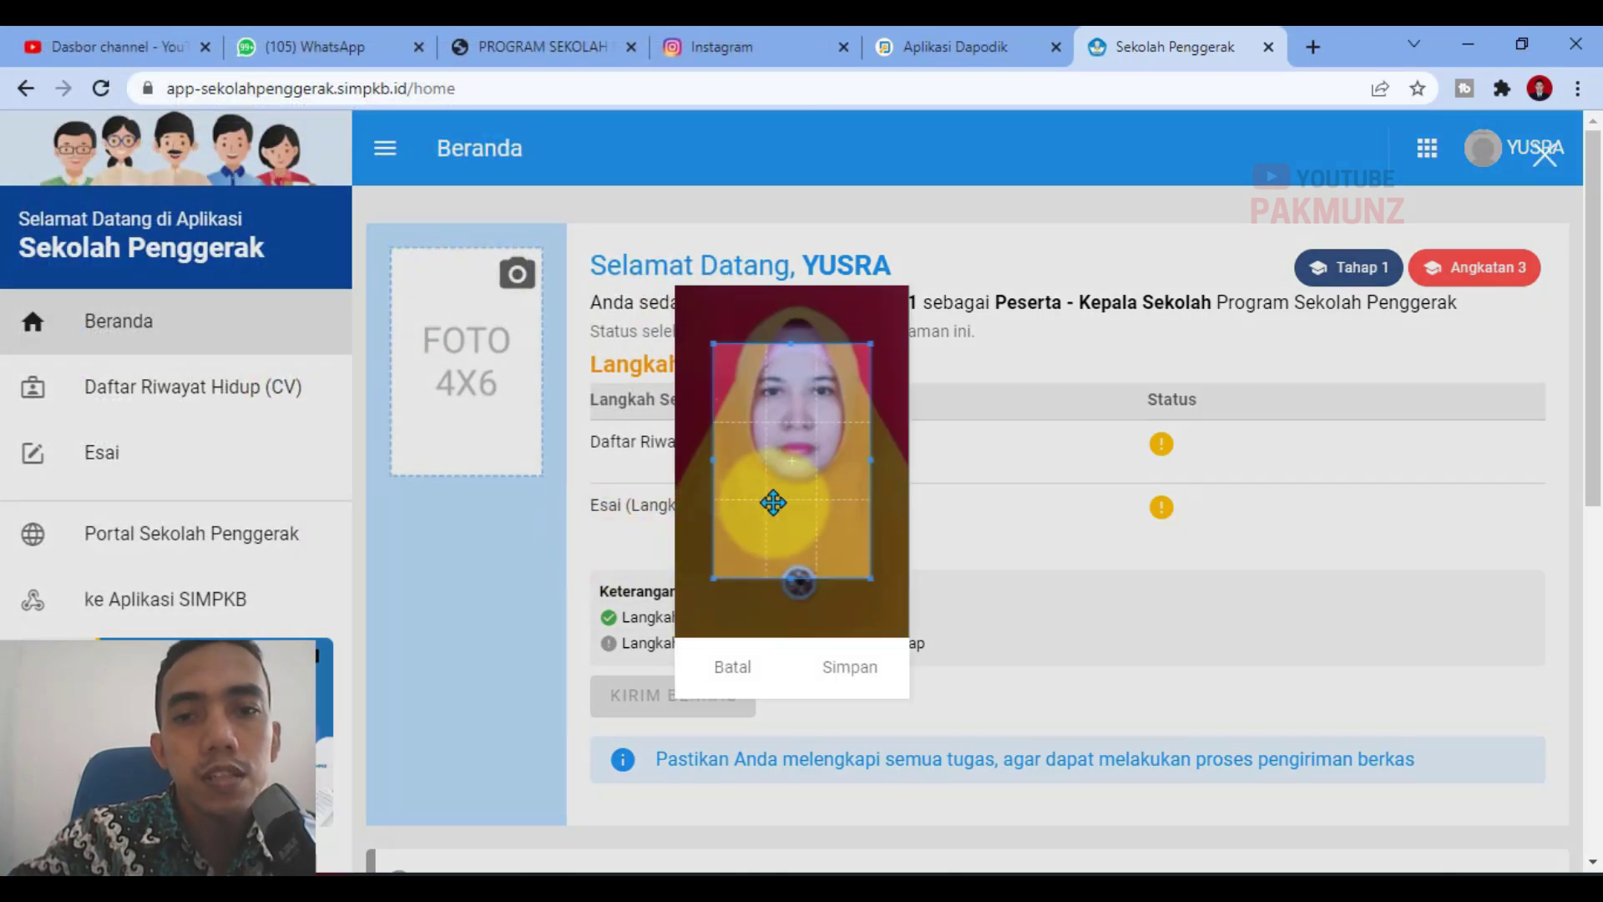
Step: Fit the crop box to the photo's top and right edge, then save it
drag(769, 501, 785, 433)
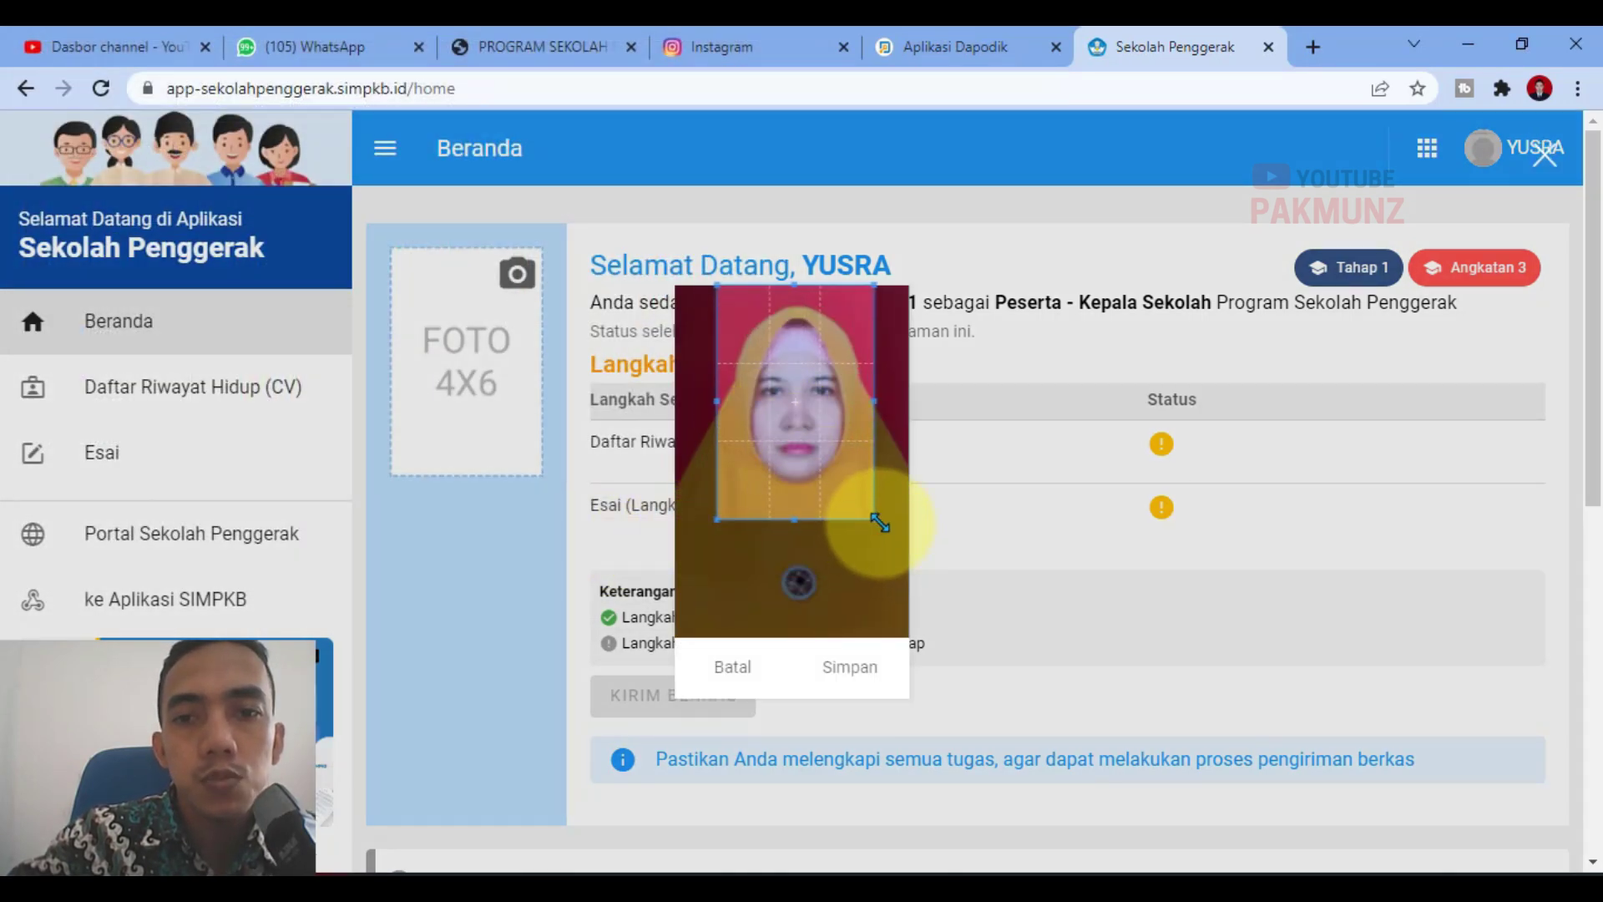
drag(883, 519, 910, 575)
drag(864, 476, 846, 476)
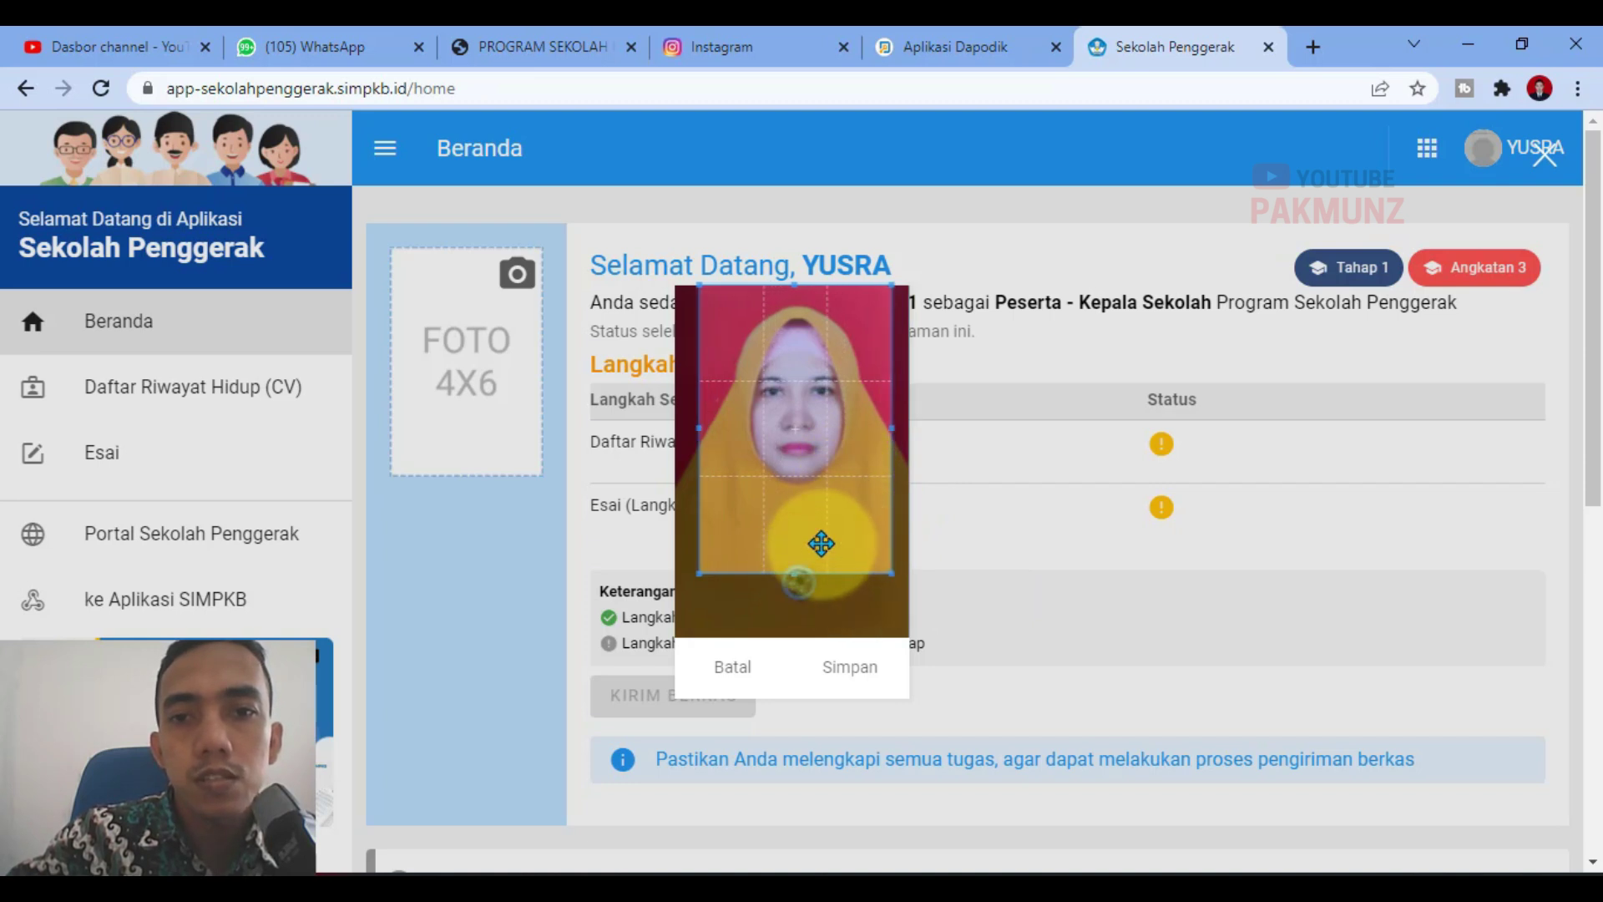
click(848, 691)
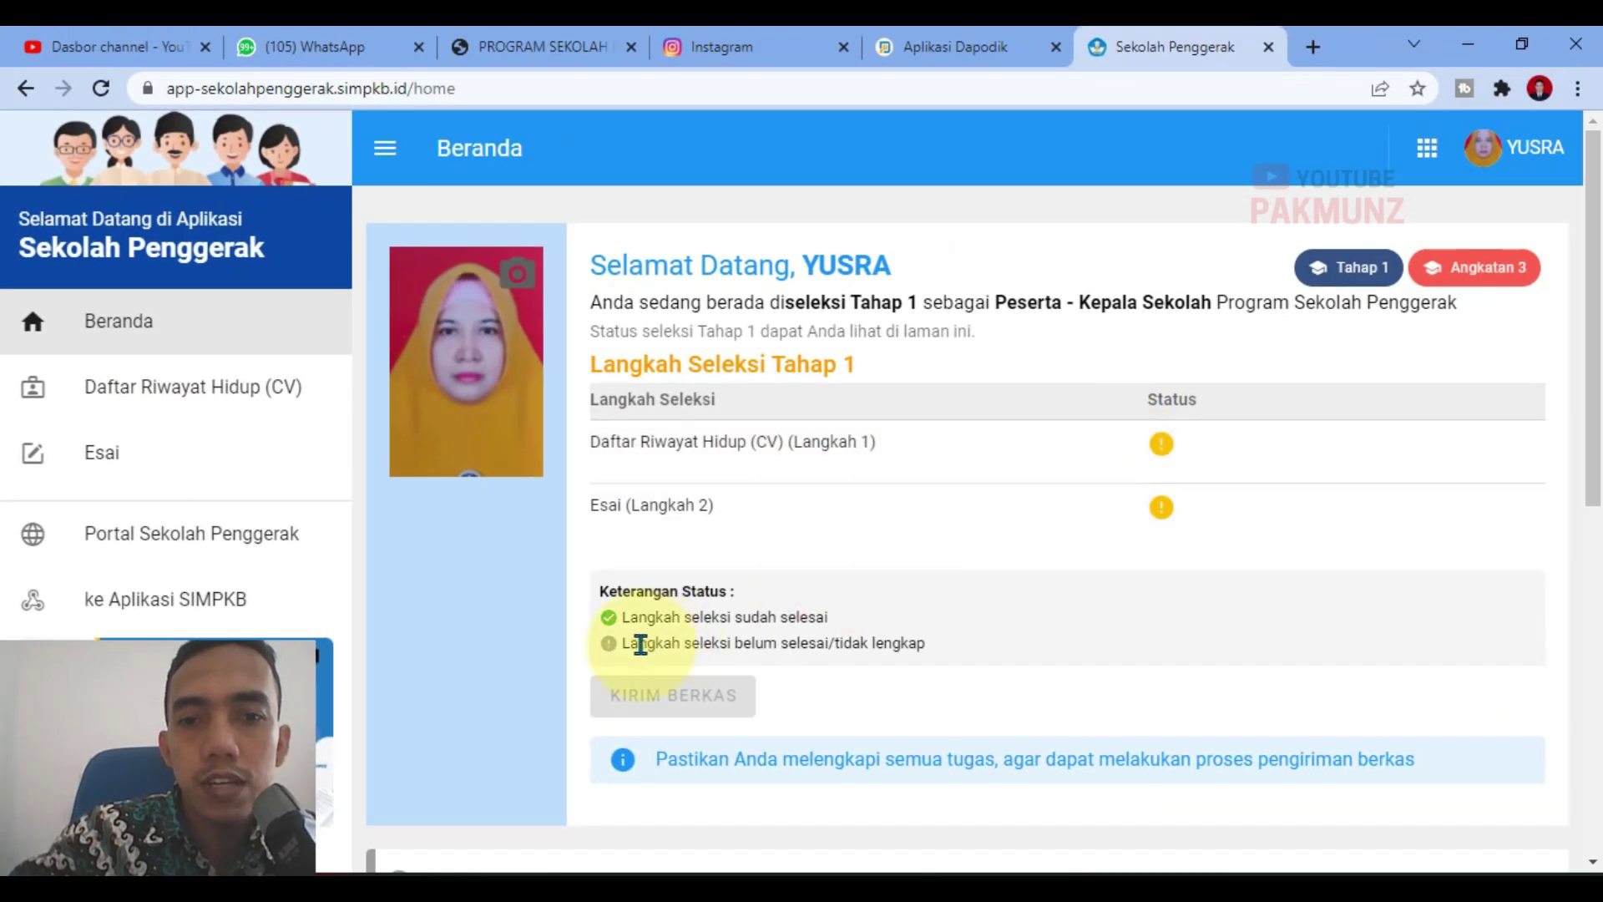
drag(623, 643, 931, 658)
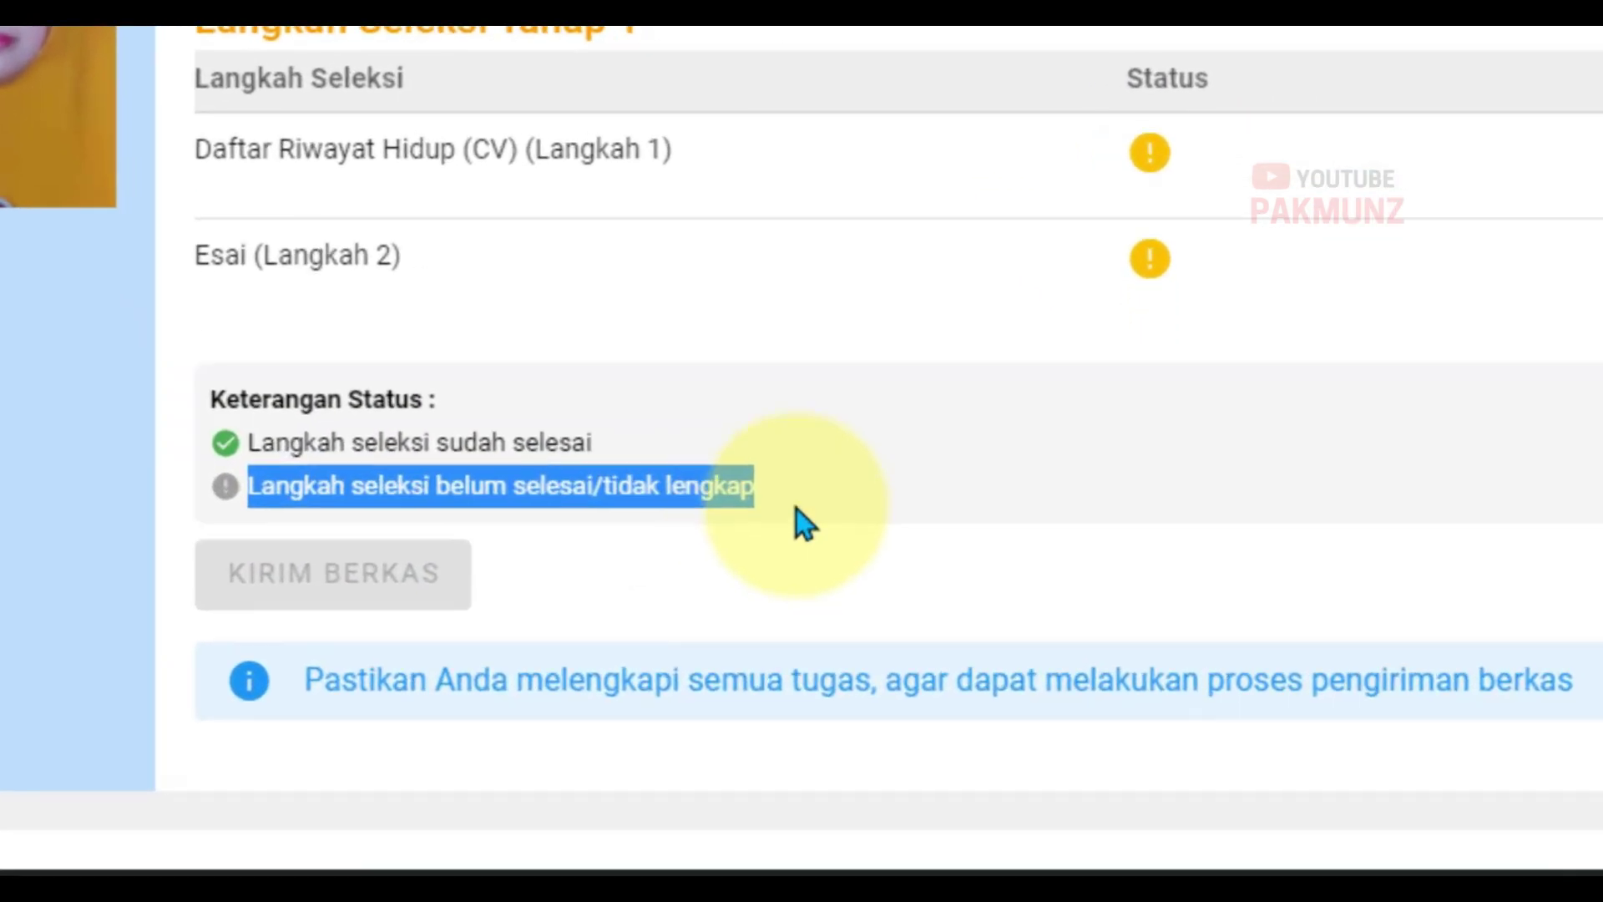
Step: Open Daftar Riwayat Hidup (CV), tick the declaration and start with MULAI PENGERJAAN
click(964, 664)
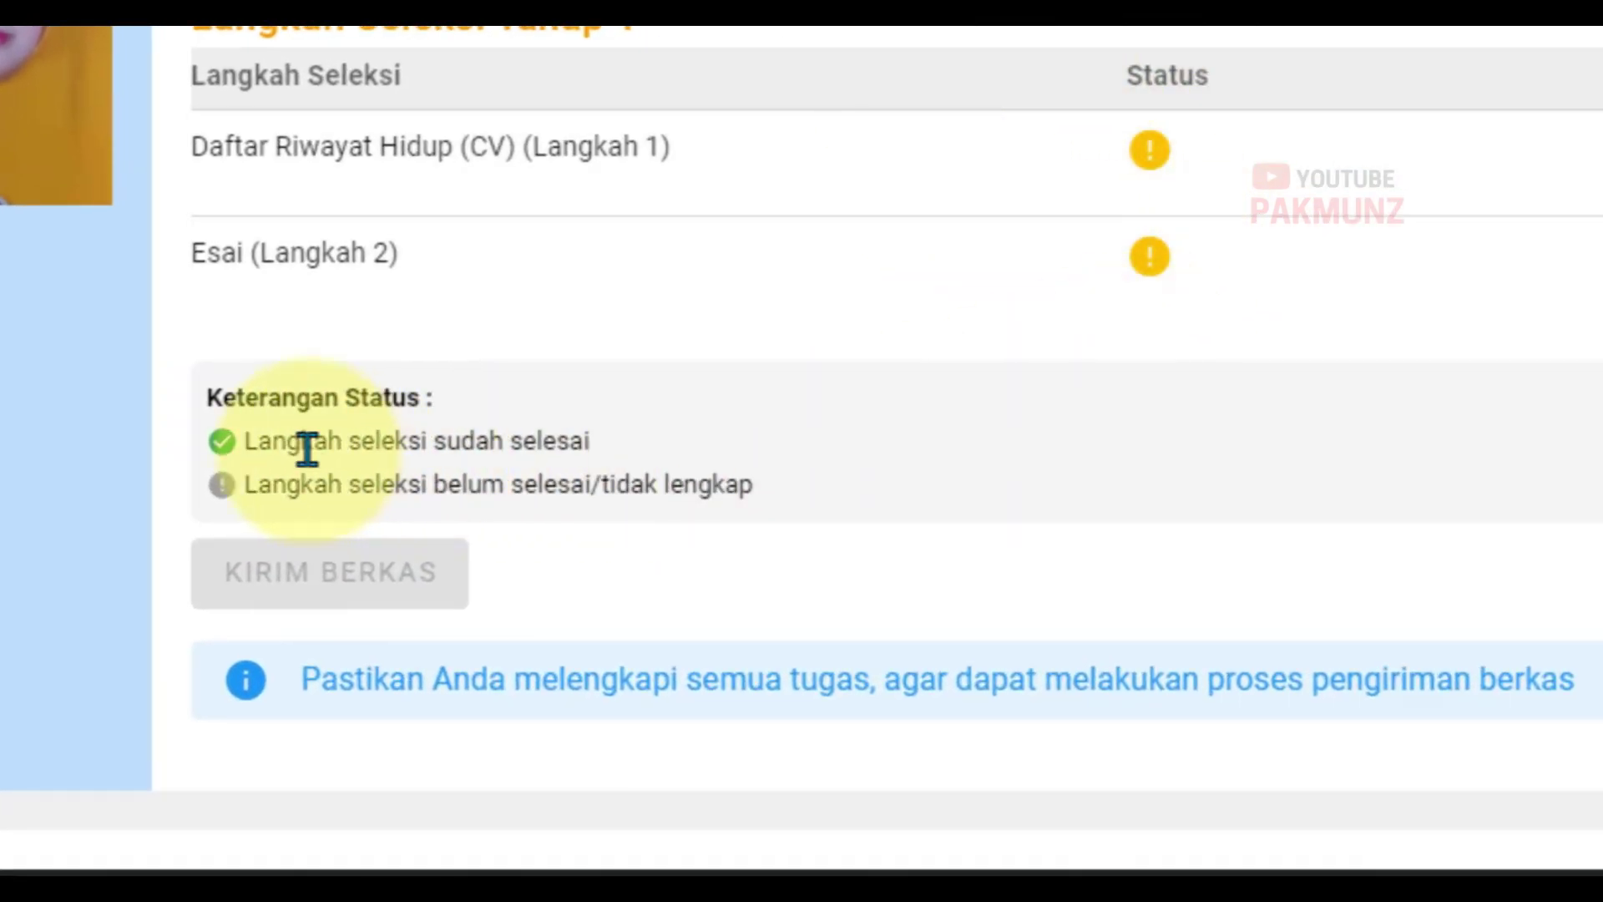
drag(239, 440, 1157, 466)
click(1158, 466)
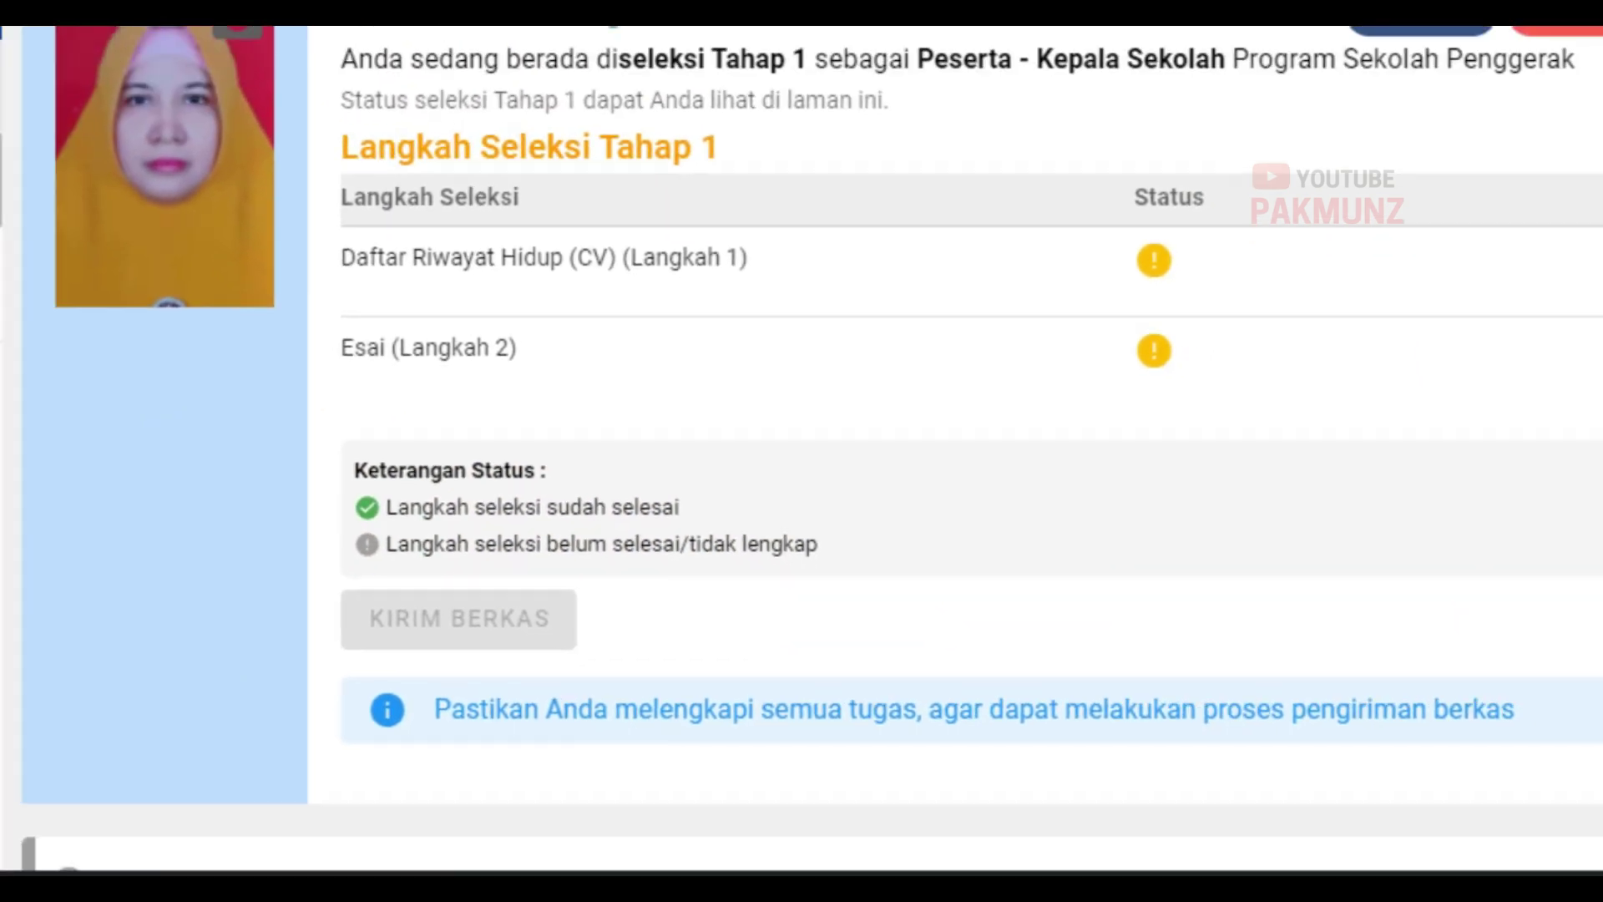
click(188, 384)
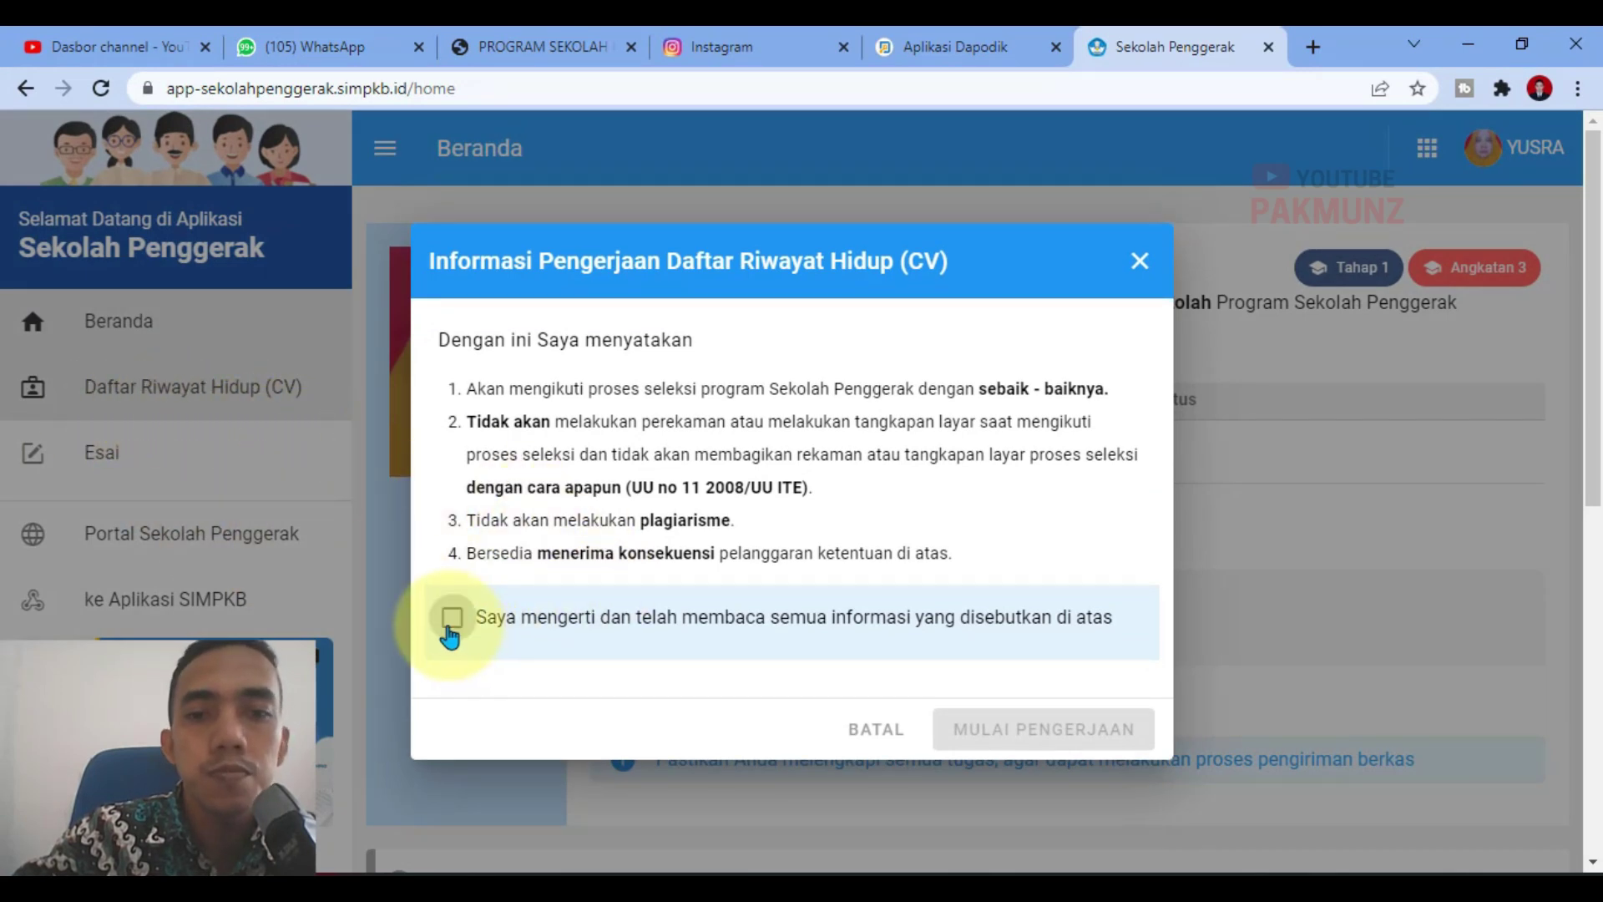
click(451, 622)
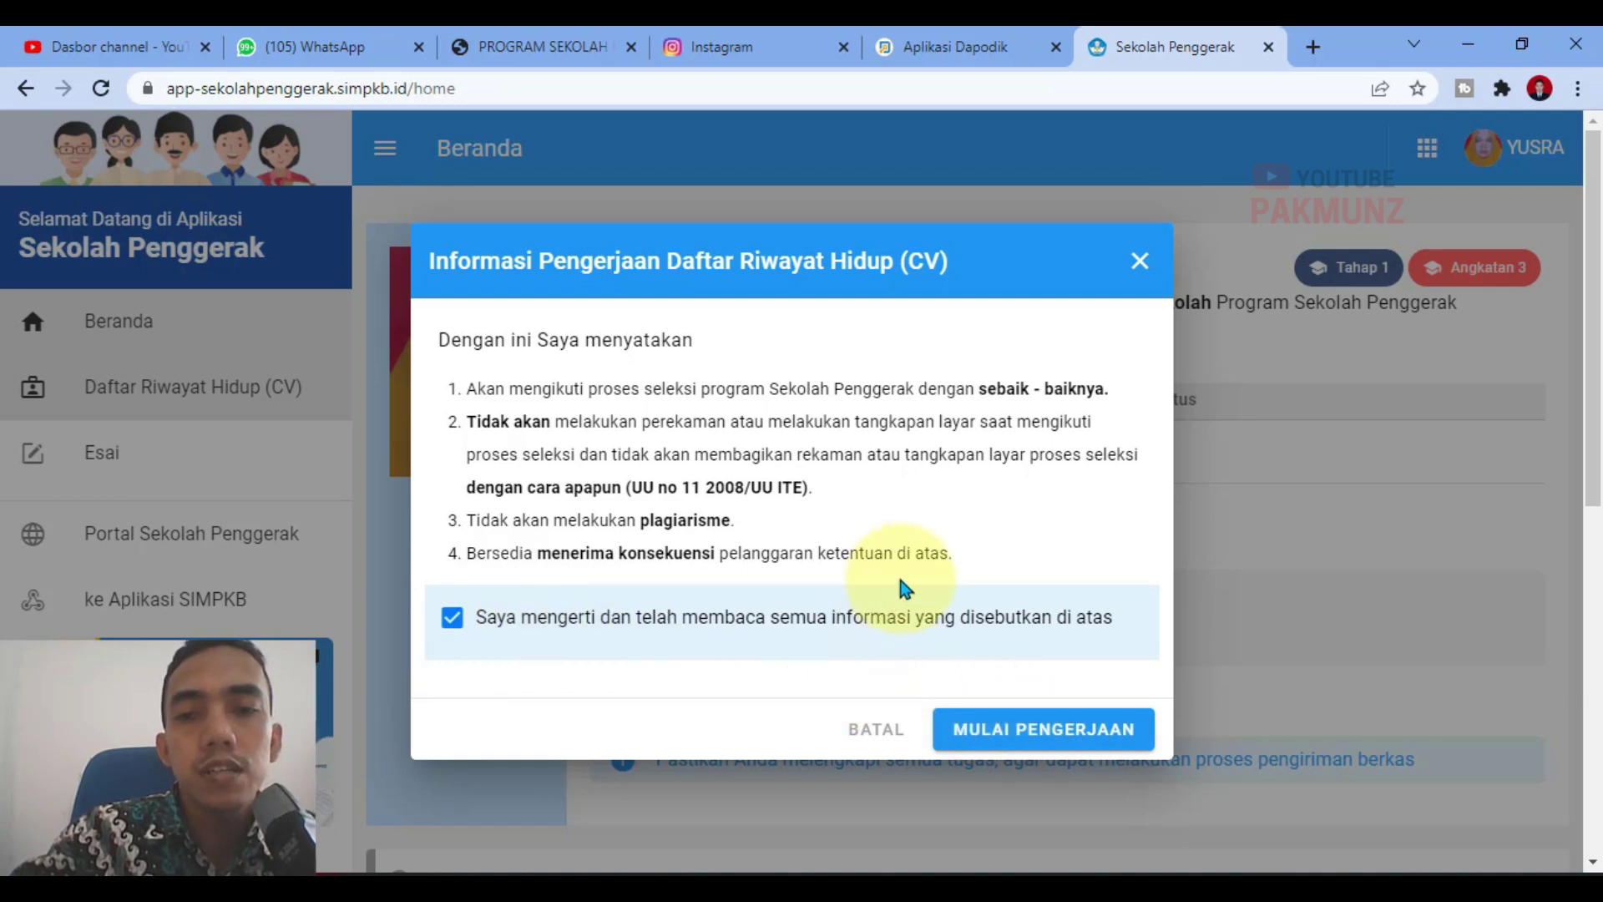
click(1017, 739)
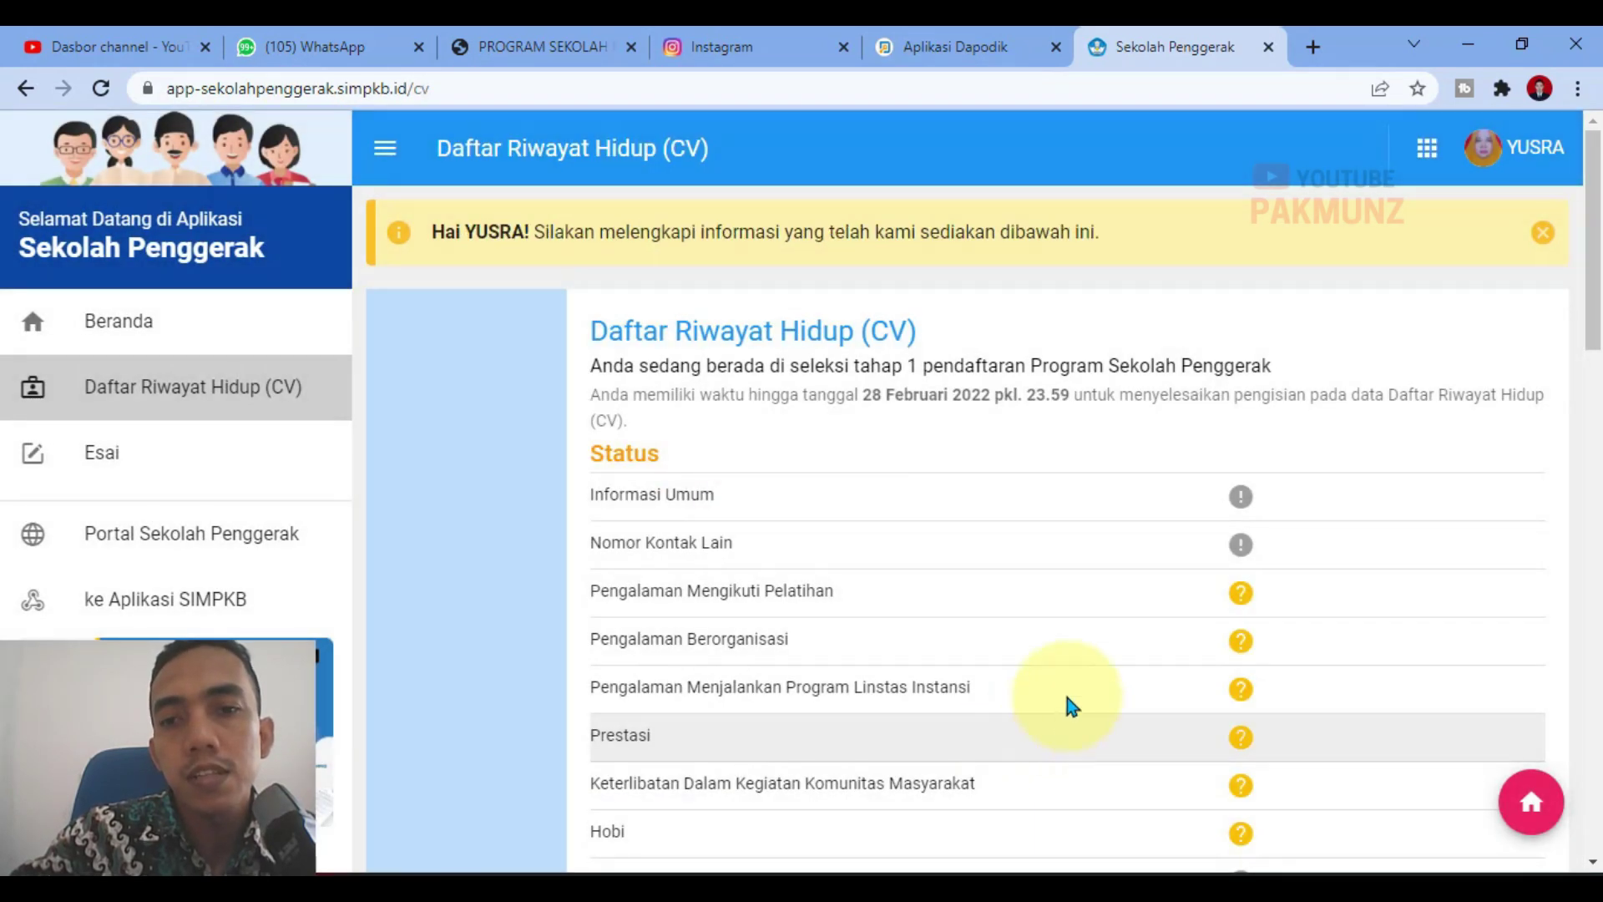
Step: Review the completed and optional status legend lines on the CV page
scroll(808, 542, down, 7)
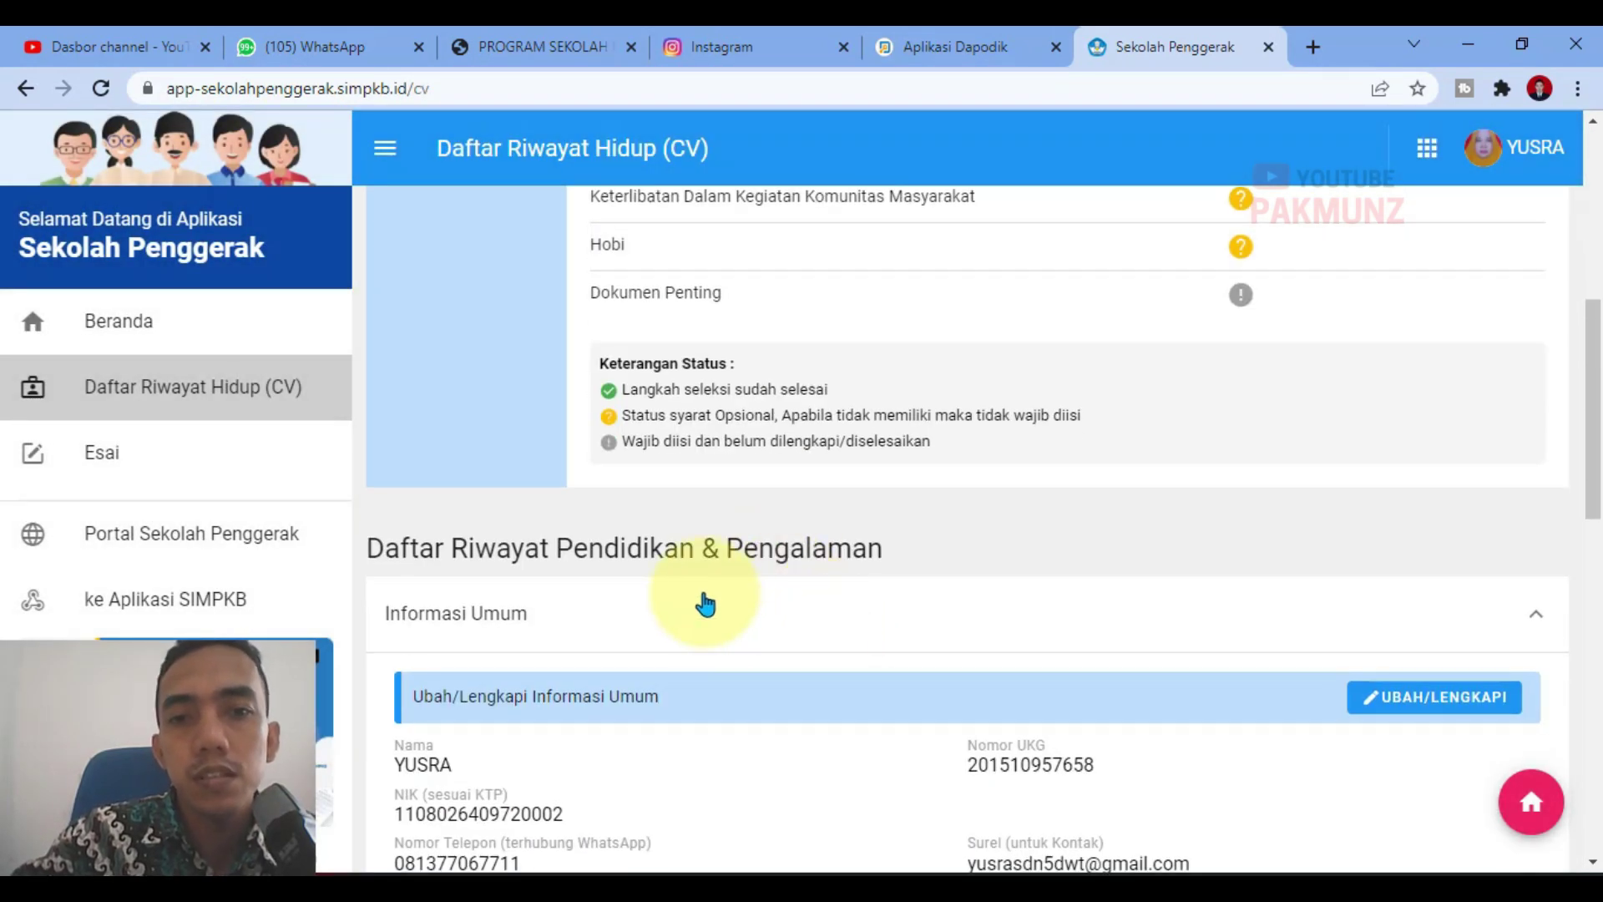
scroll(705, 600, up, 8)
scroll(1183, 347, down, 4)
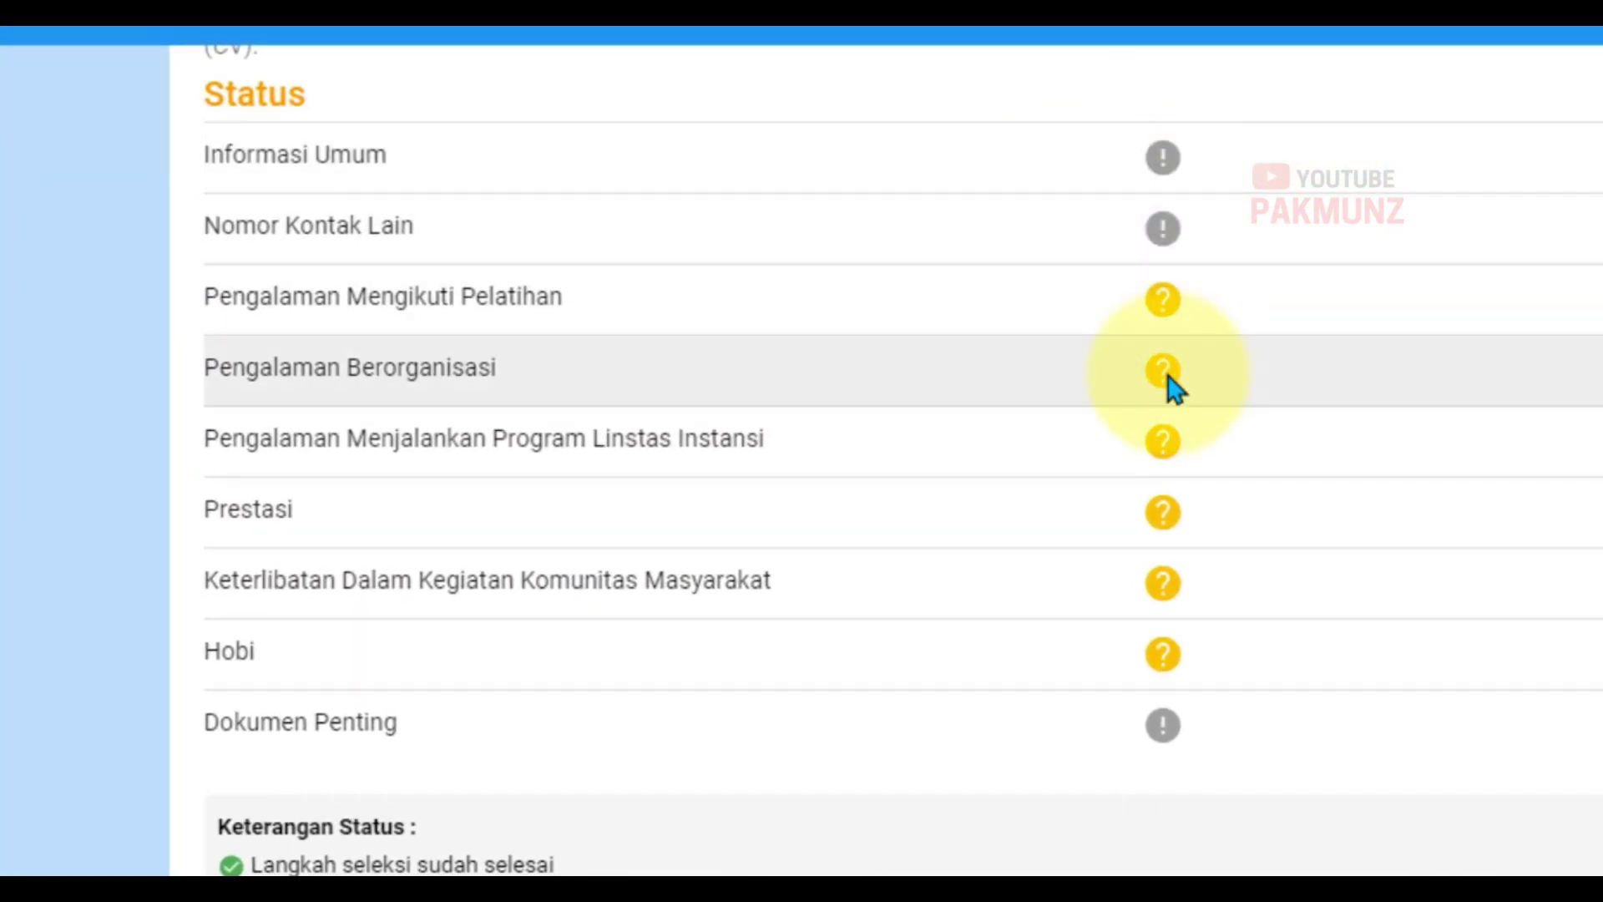
scroll(1171, 576, down, 4)
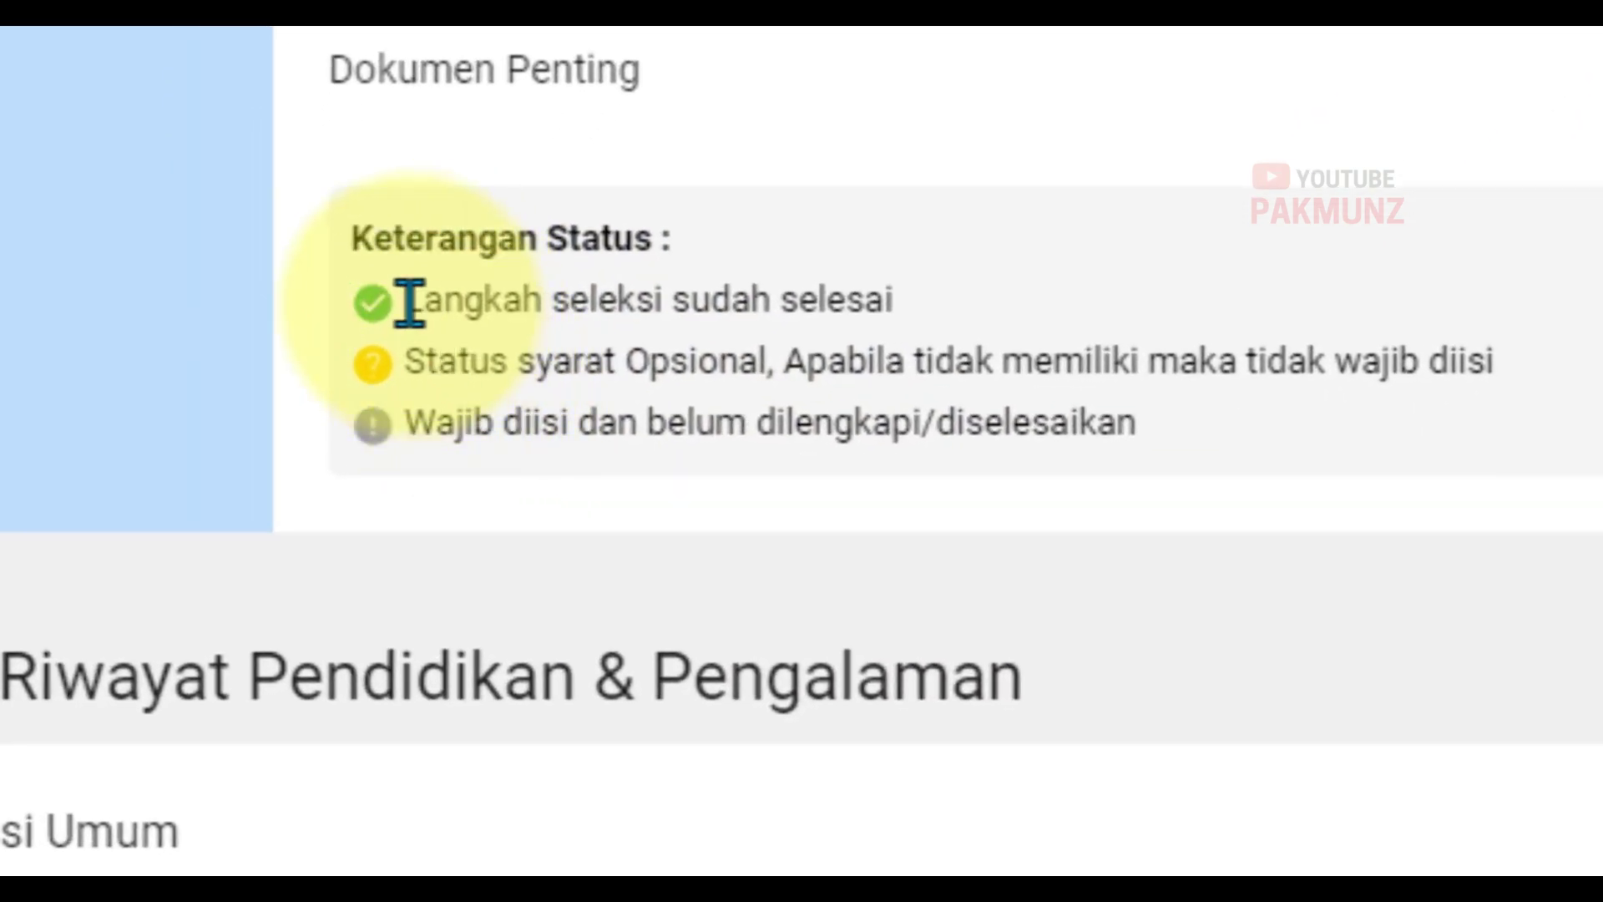
drag(409, 301, 944, 322)
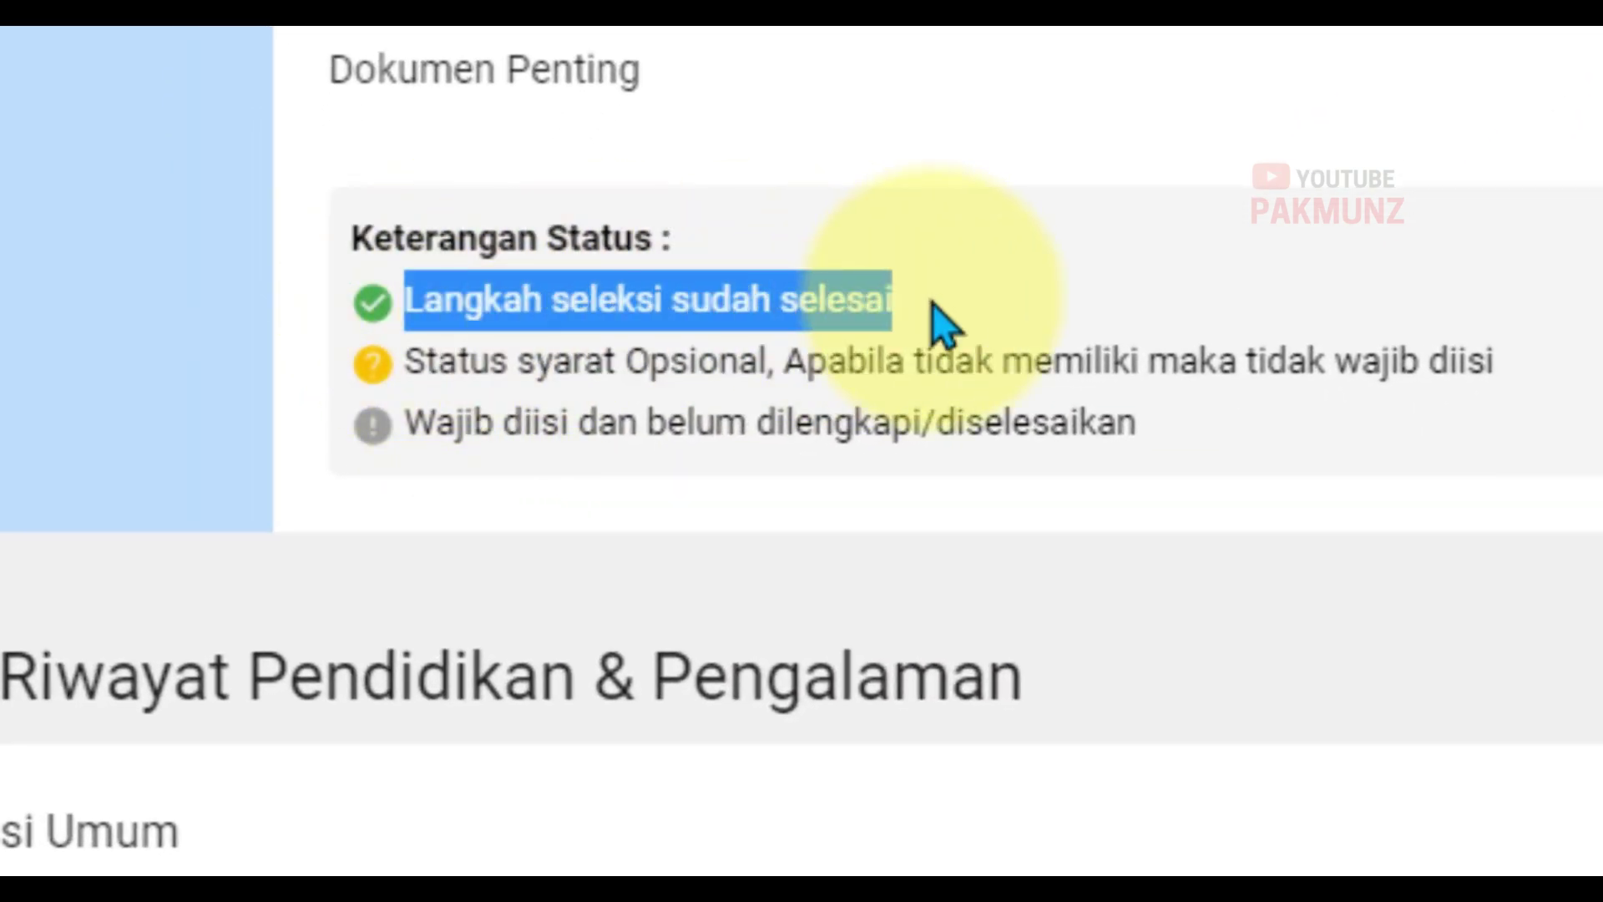
click(943, 322)
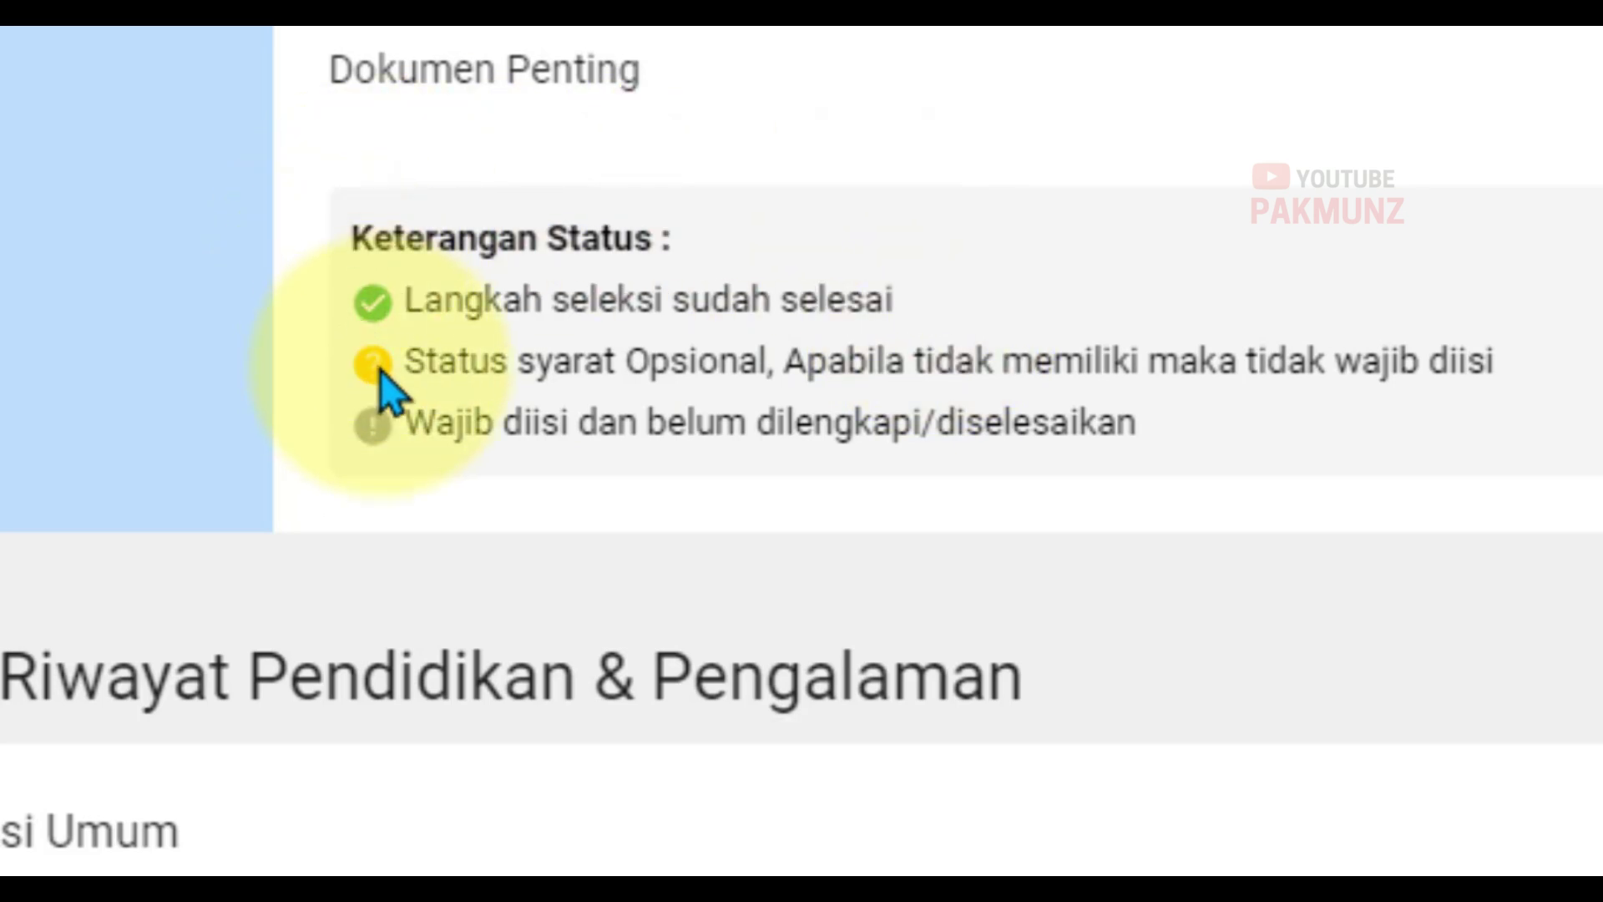
drag(407, 359, 1592, 393)
click(1016, 368)
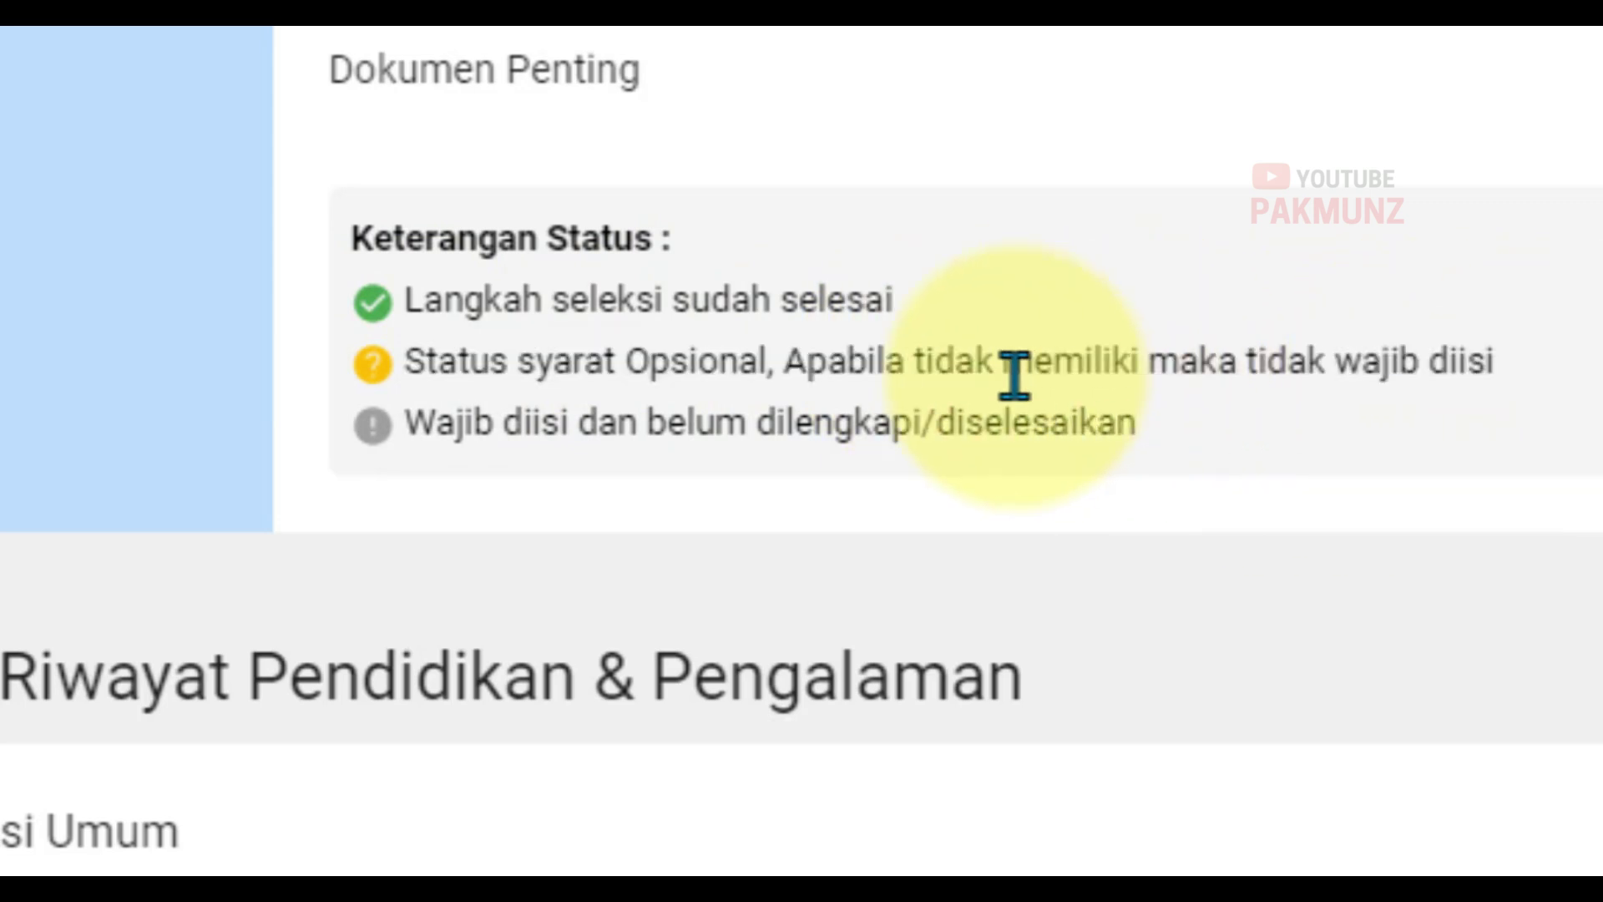
drag(766, 368, 1591, 372)
click(1590, 371)
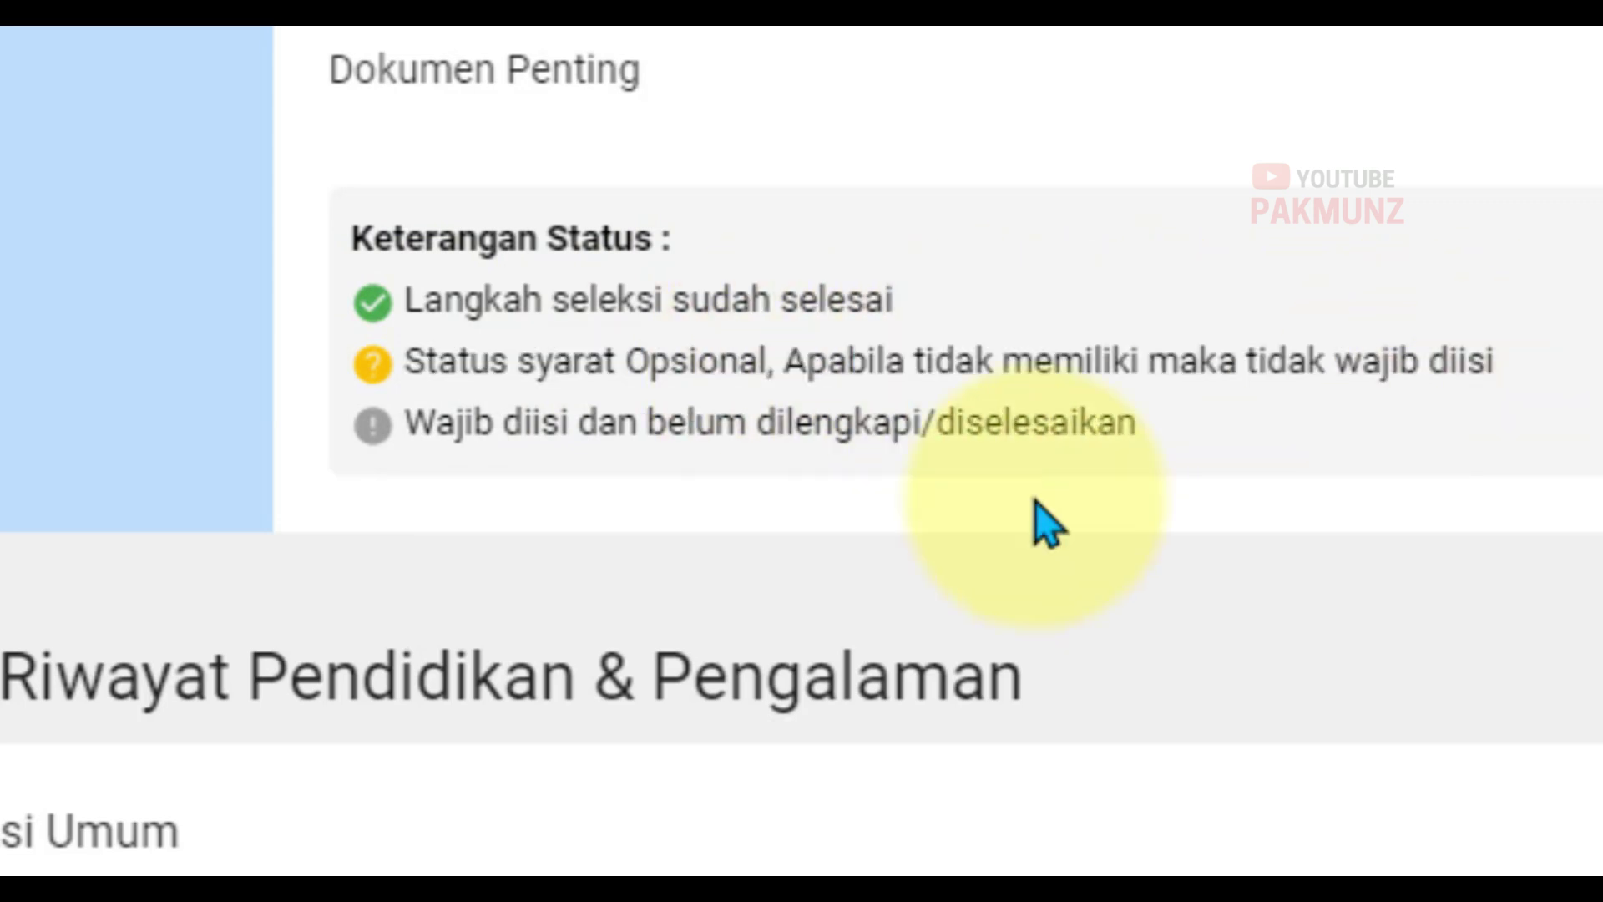
Step: Review the required-but-incomplete legend, then open UBAH/LENGKAPI for Informasi Umum
drag(413, 425, 1324, 458)
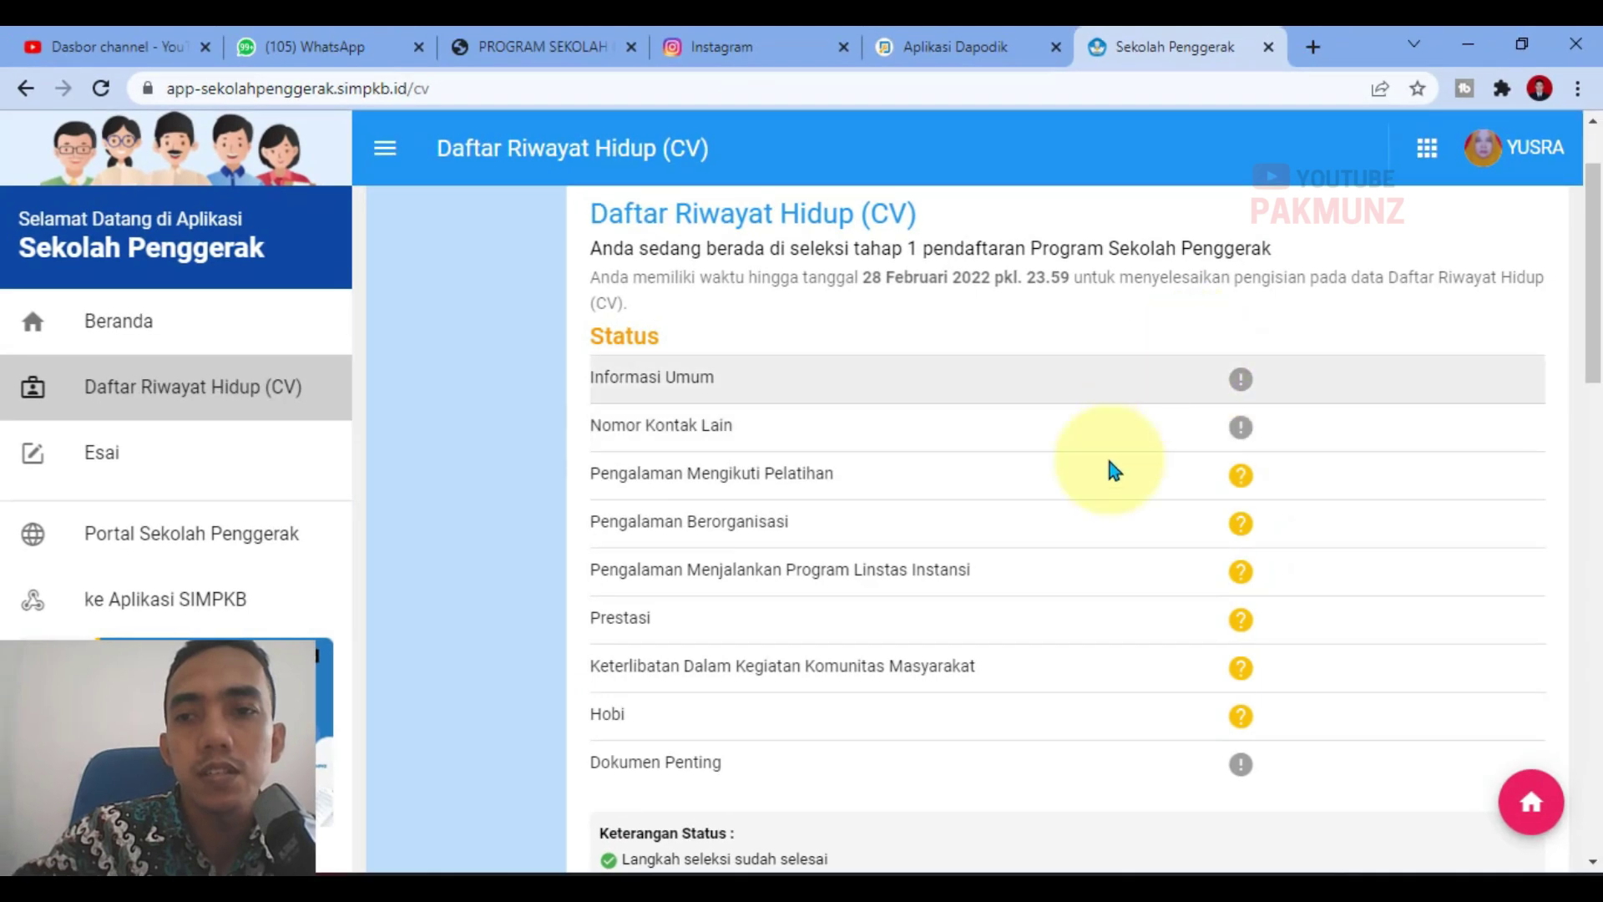
scroll(1248, 491, down, 1)
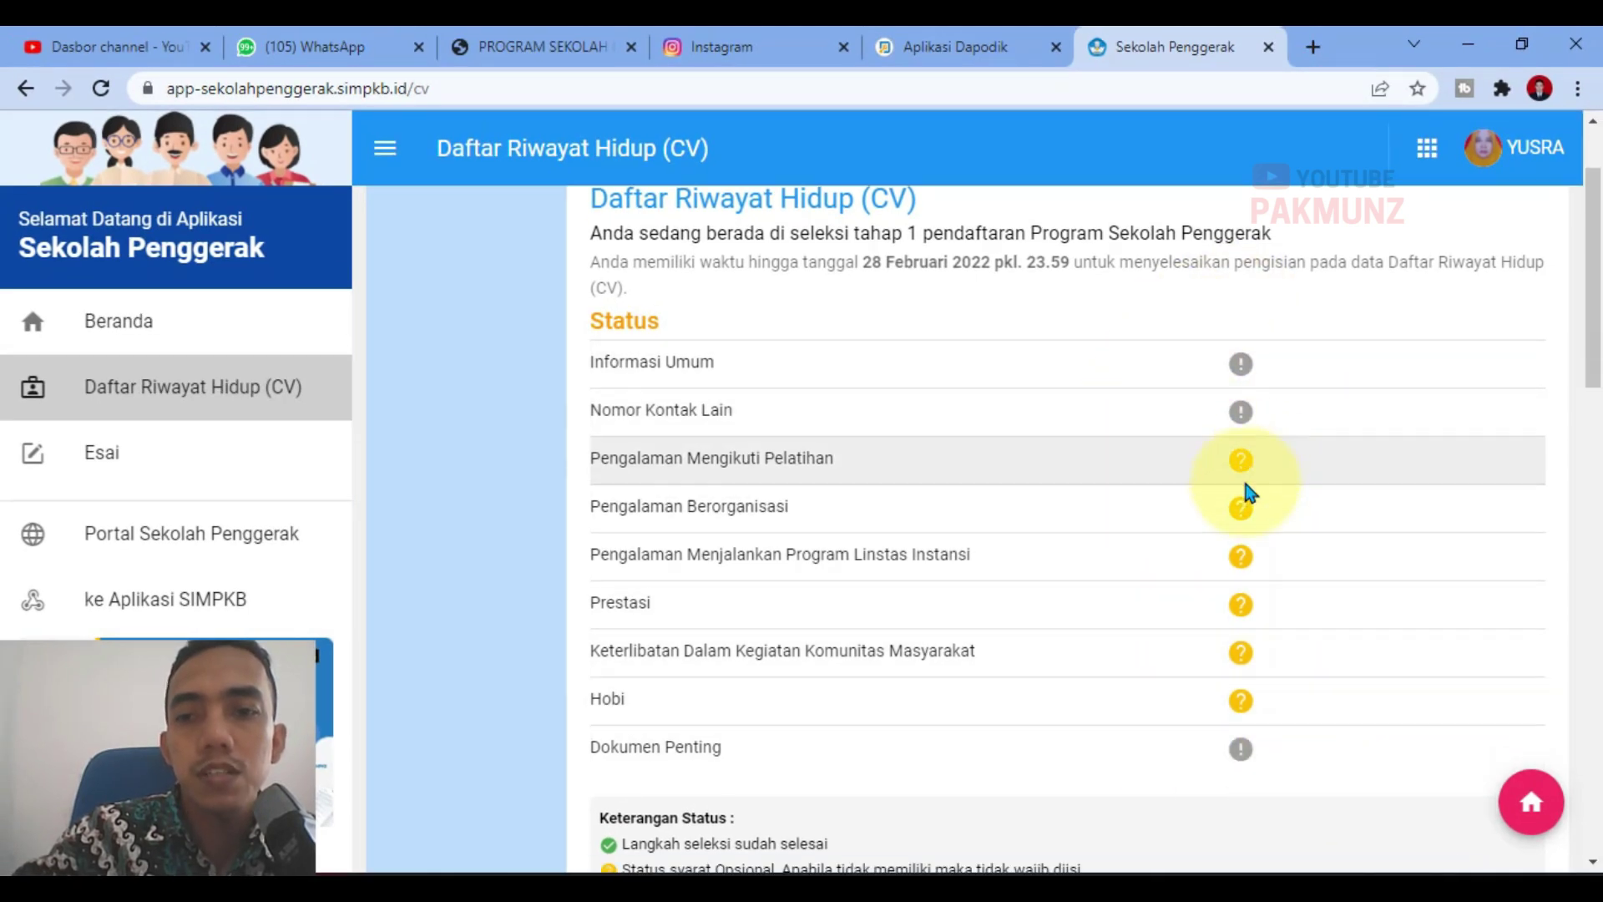
scroll(1250, 492, down, 3)
click(693, 678)
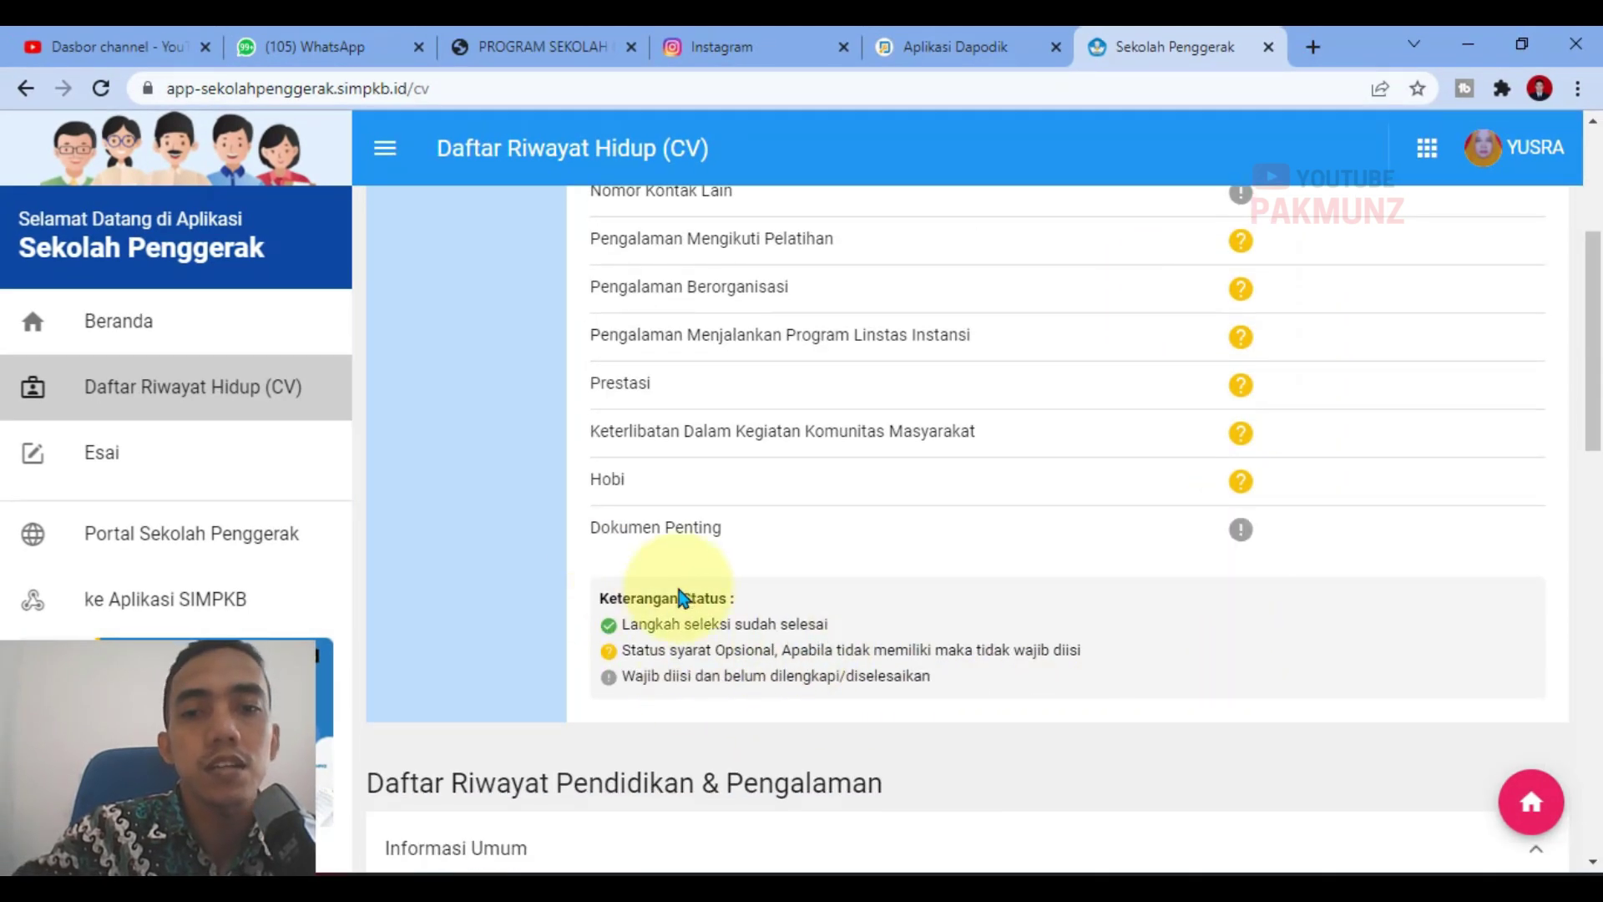
scroll(1237, 744, up, 5)
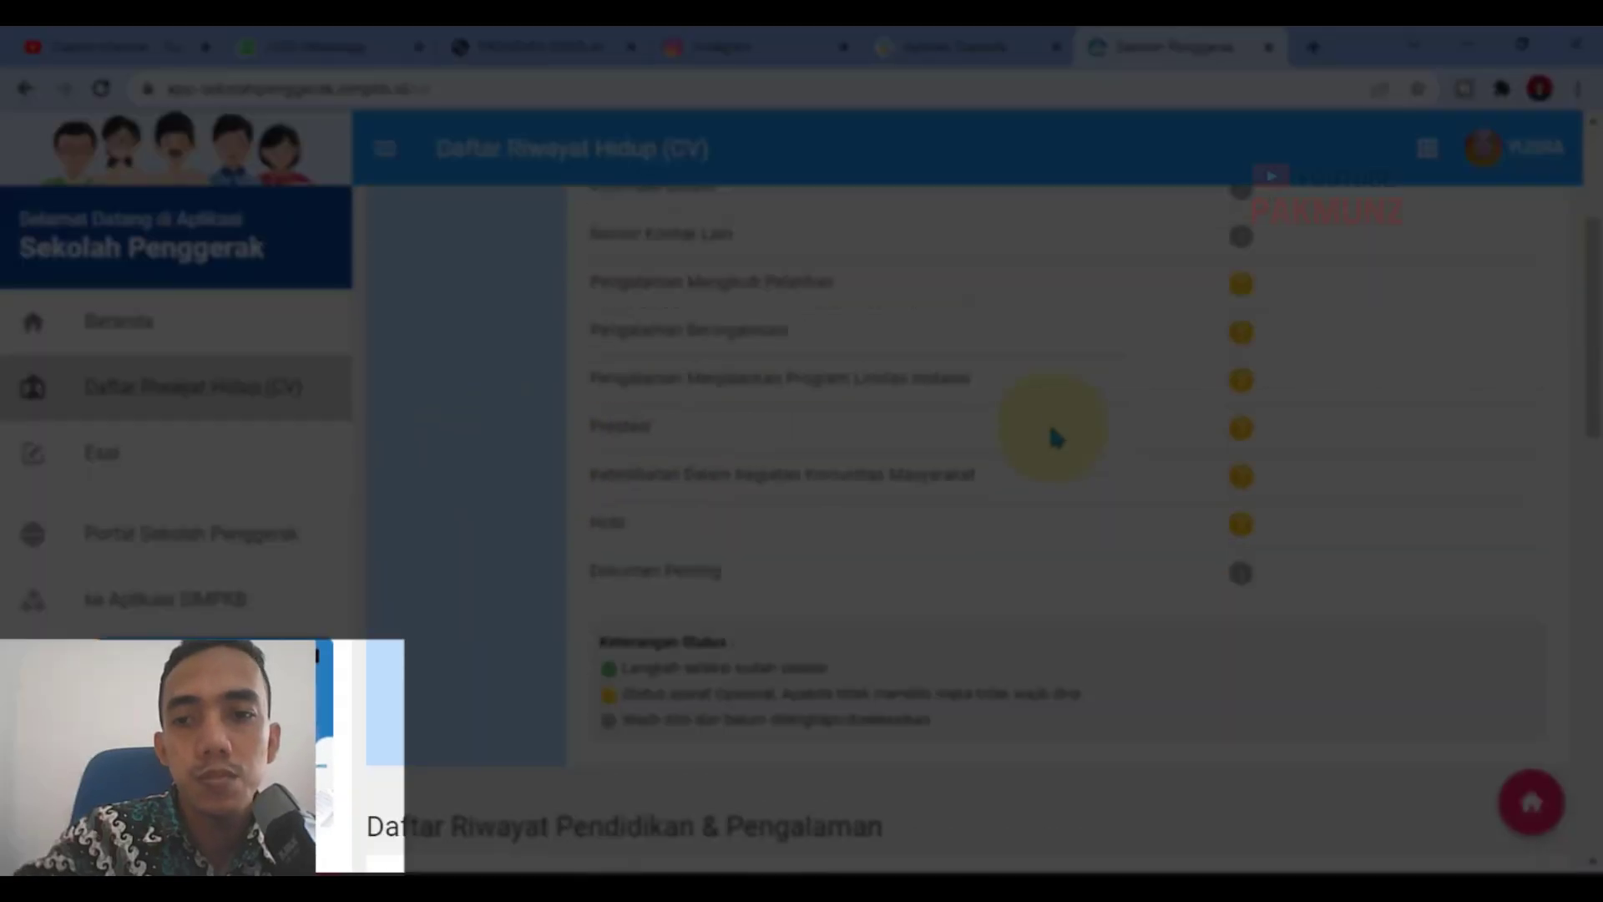
scroll(1055, 437, down, 8)
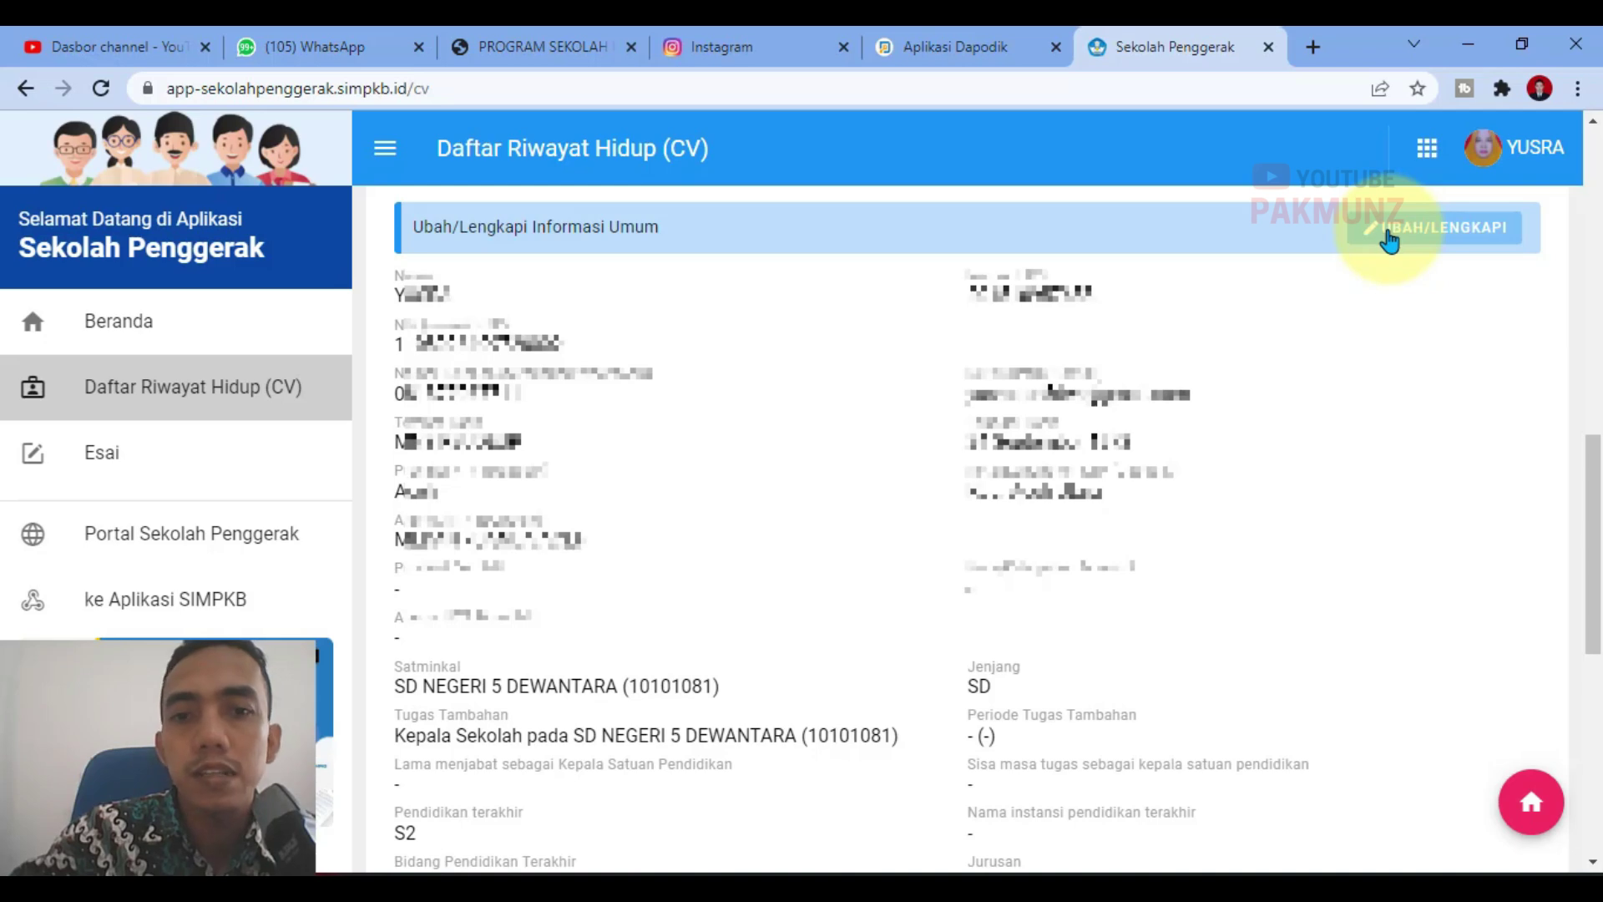
click(1389, 241)
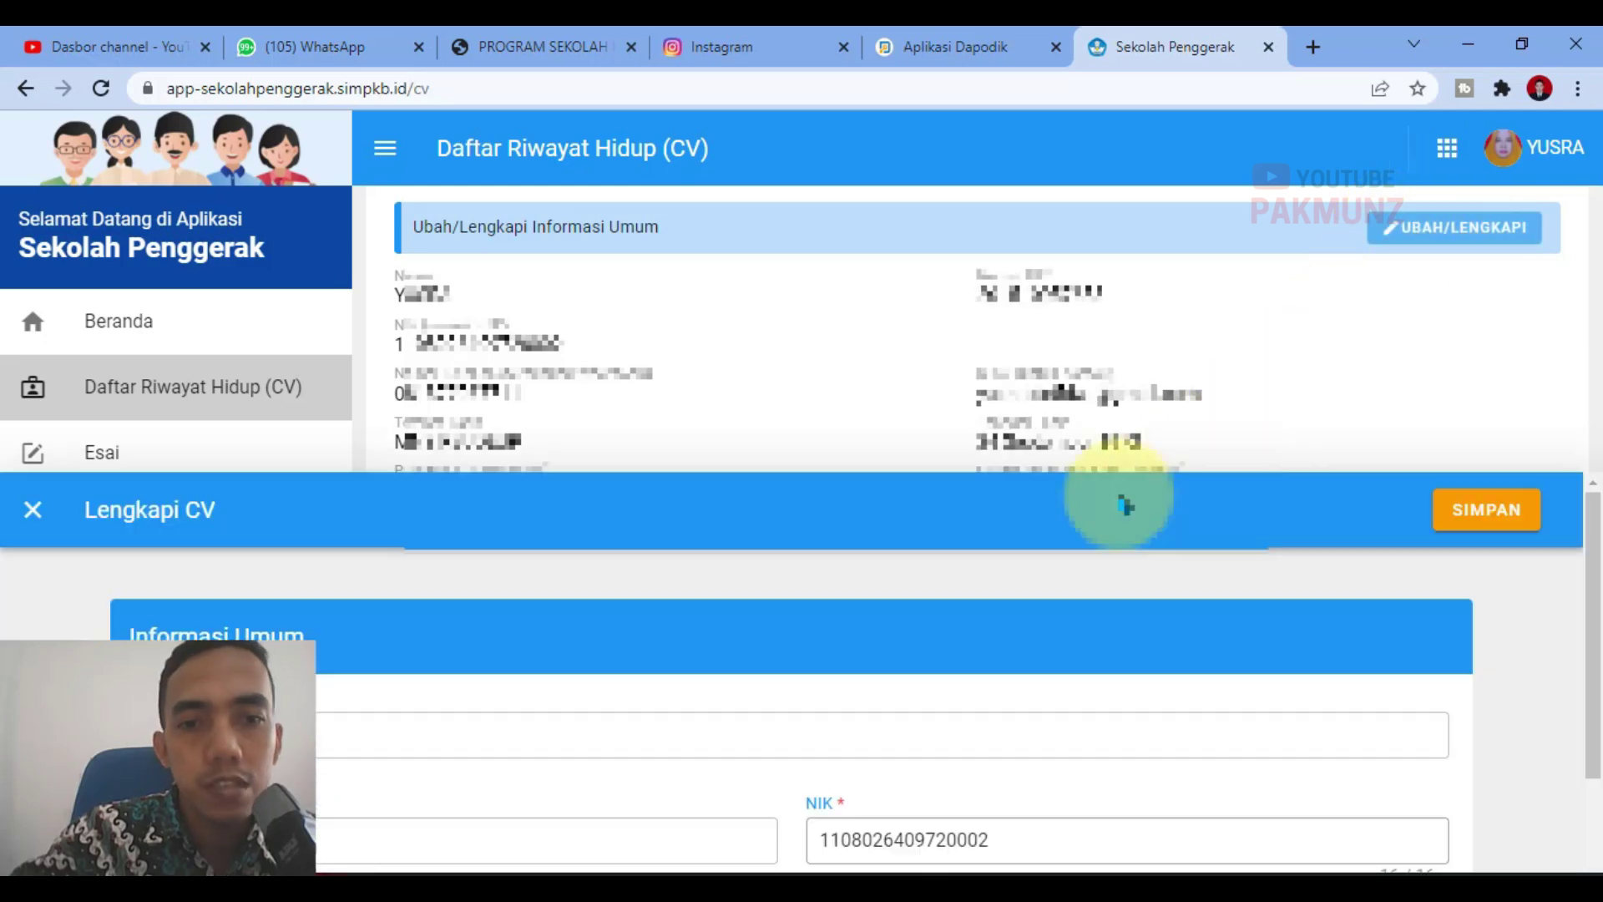
Step: Paste the domicile address into the Alamat Domisili field
scroll(136, 537, down, 5)
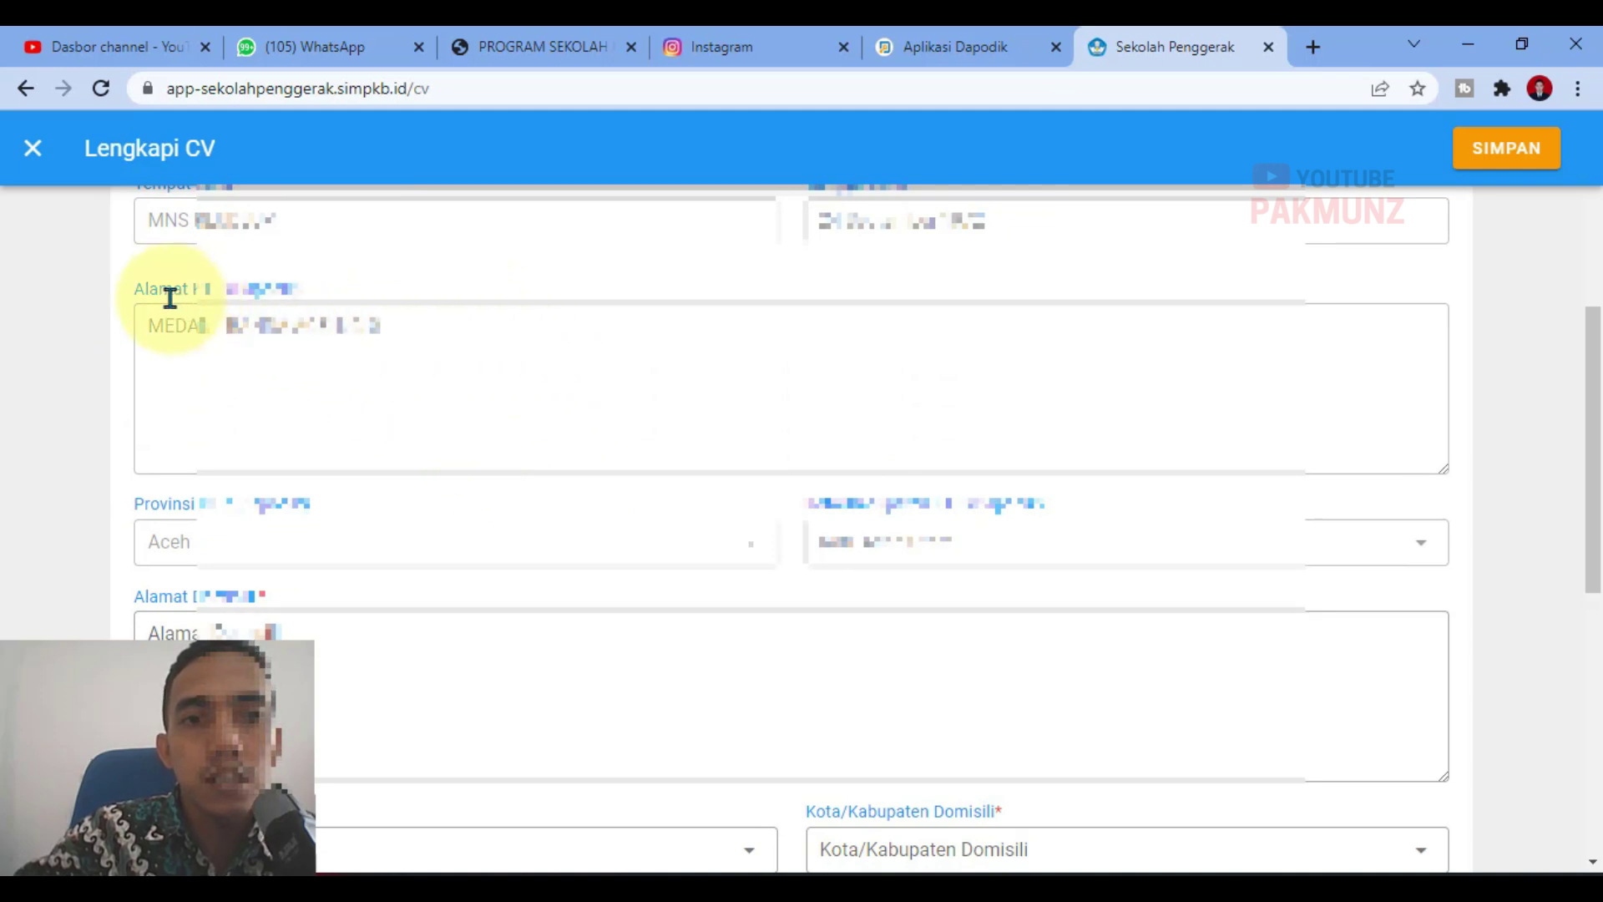
scroll(776, 517, down, 3)
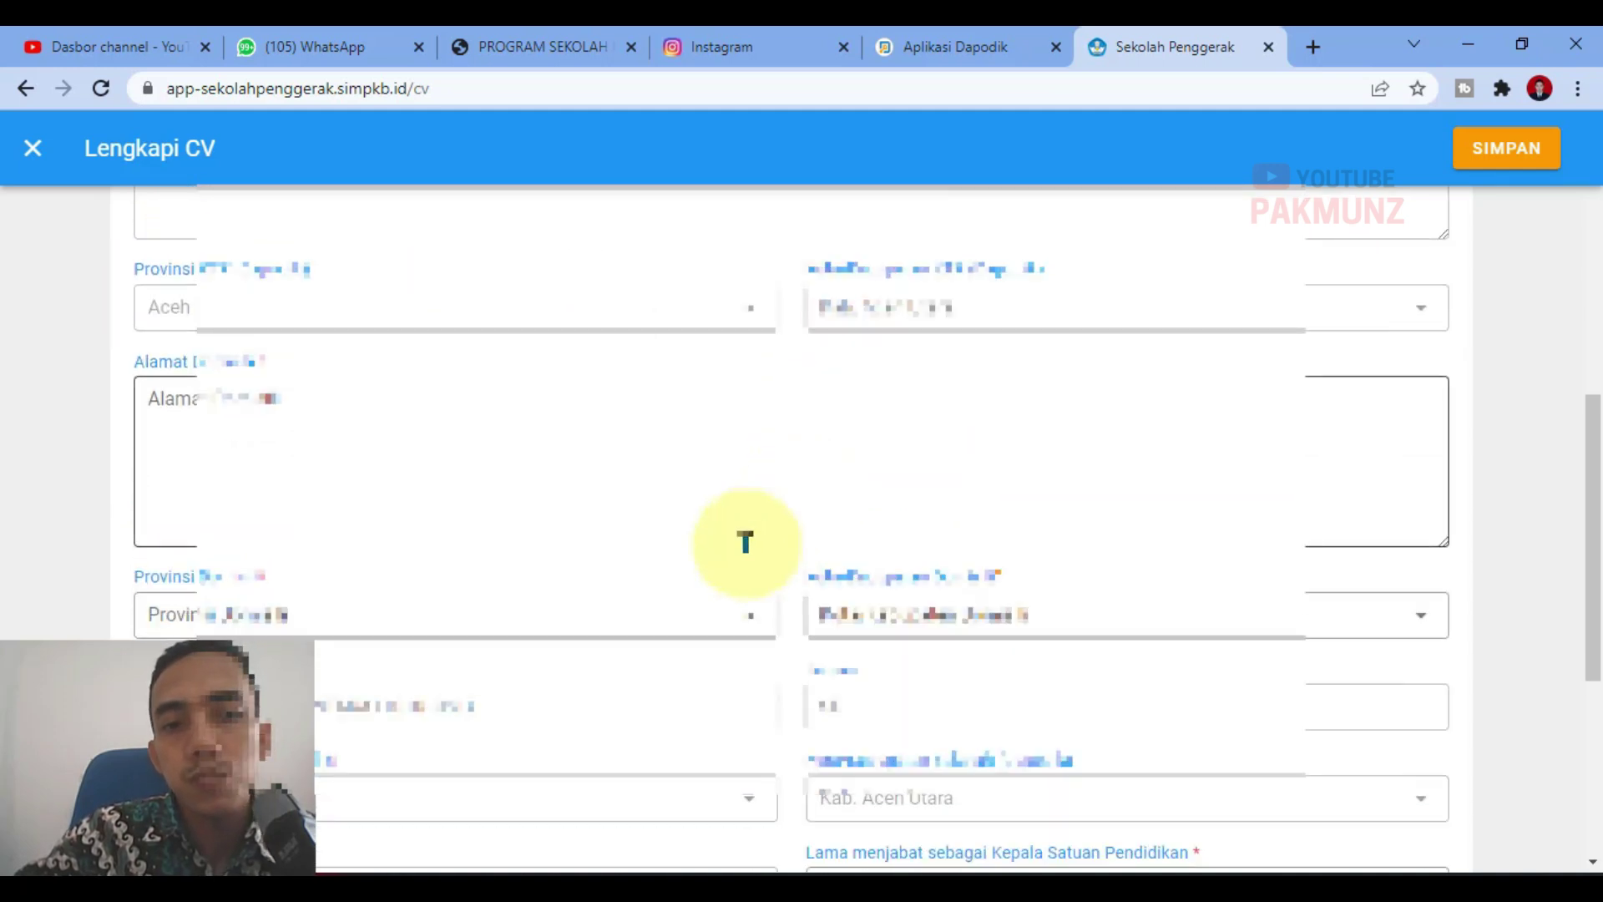
click(367, 420)
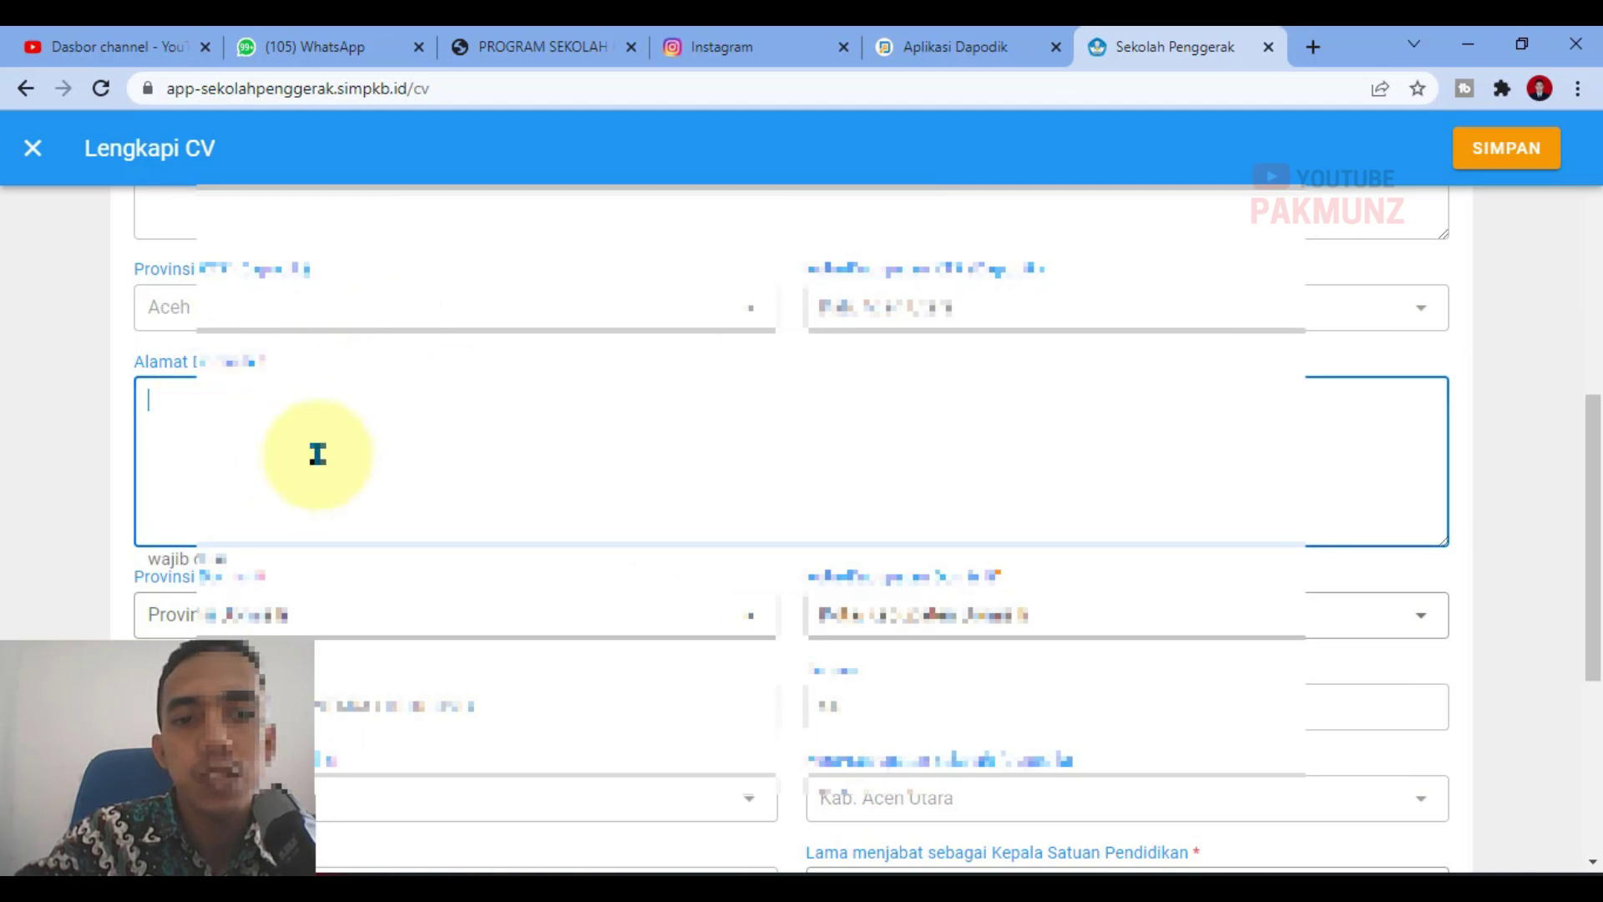
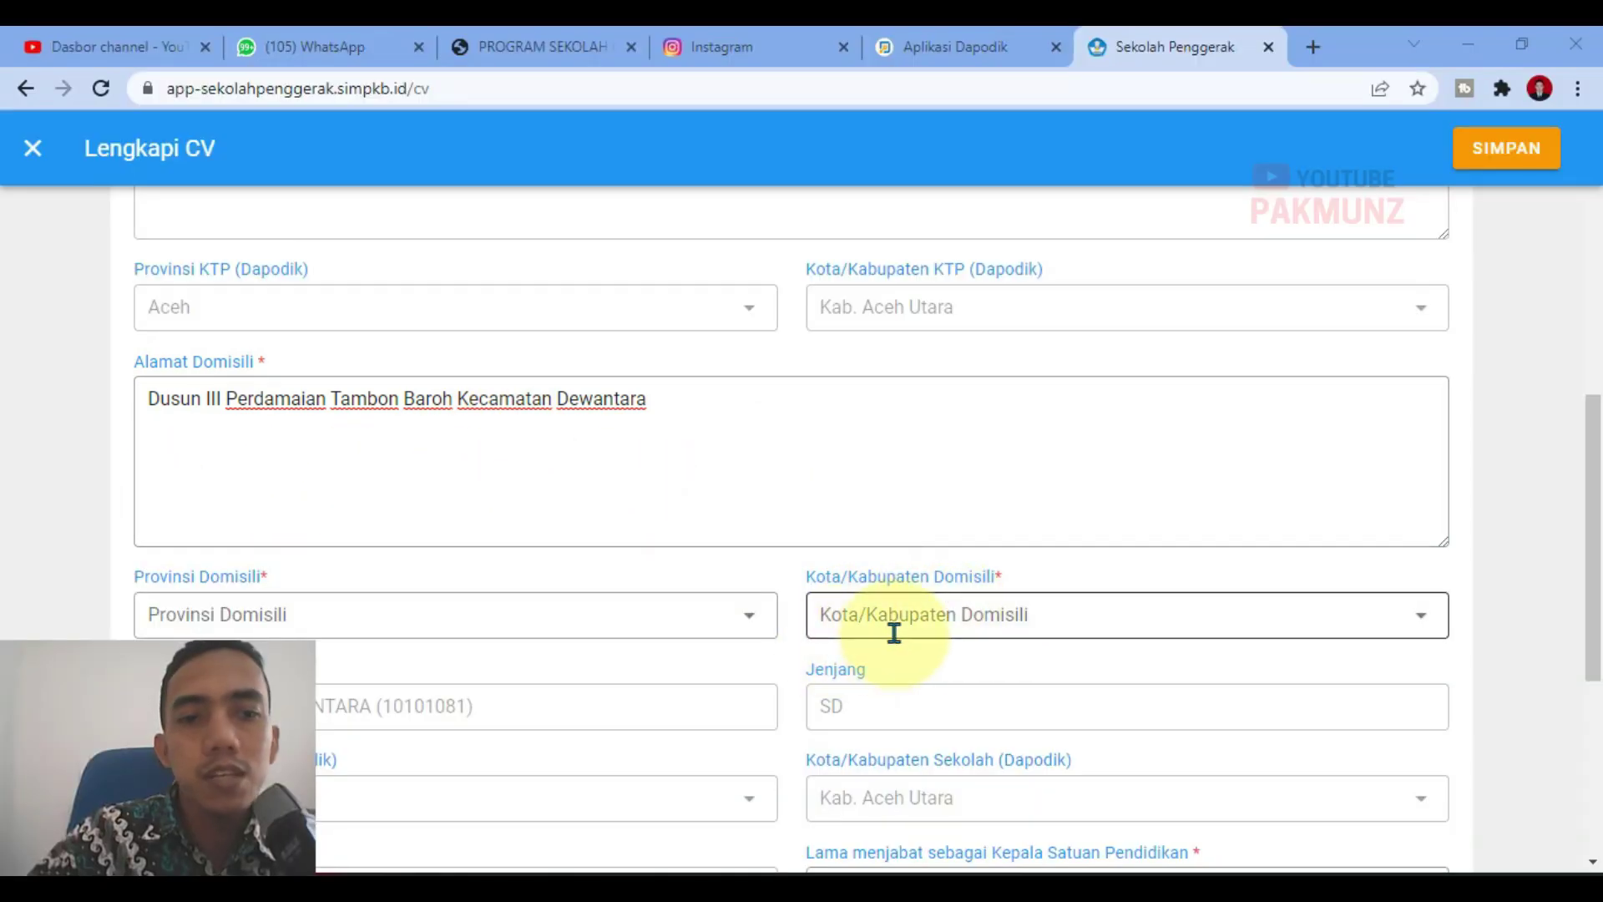
Step: Set the domicile province to Aceh and regency to Kab. Aceh Utara
click(369, 610)
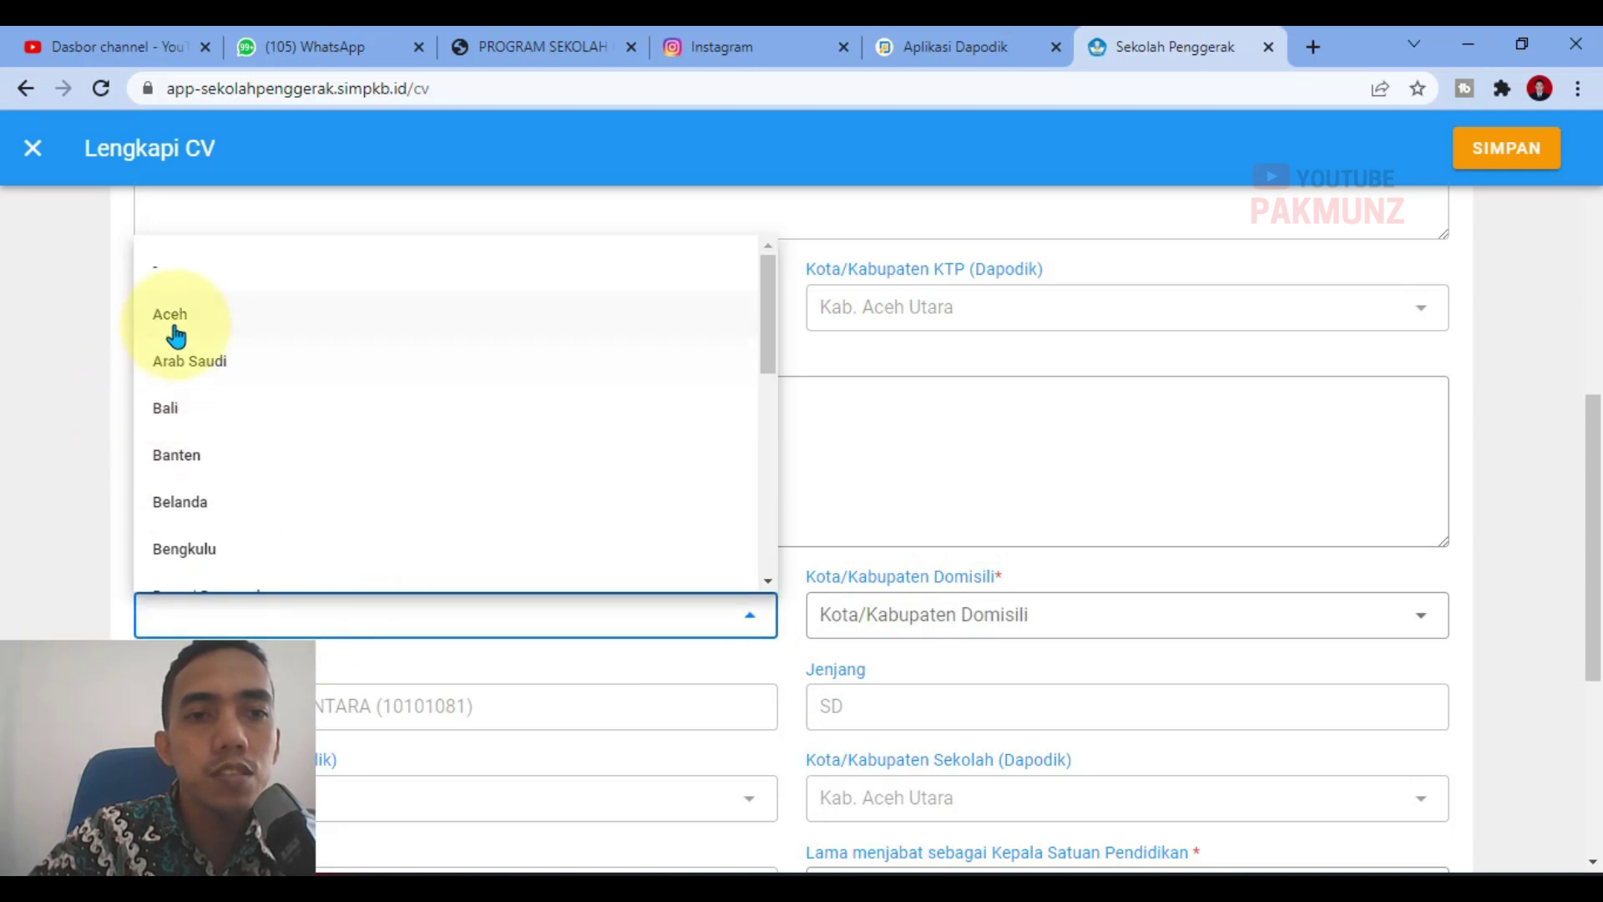
click(171, 321)
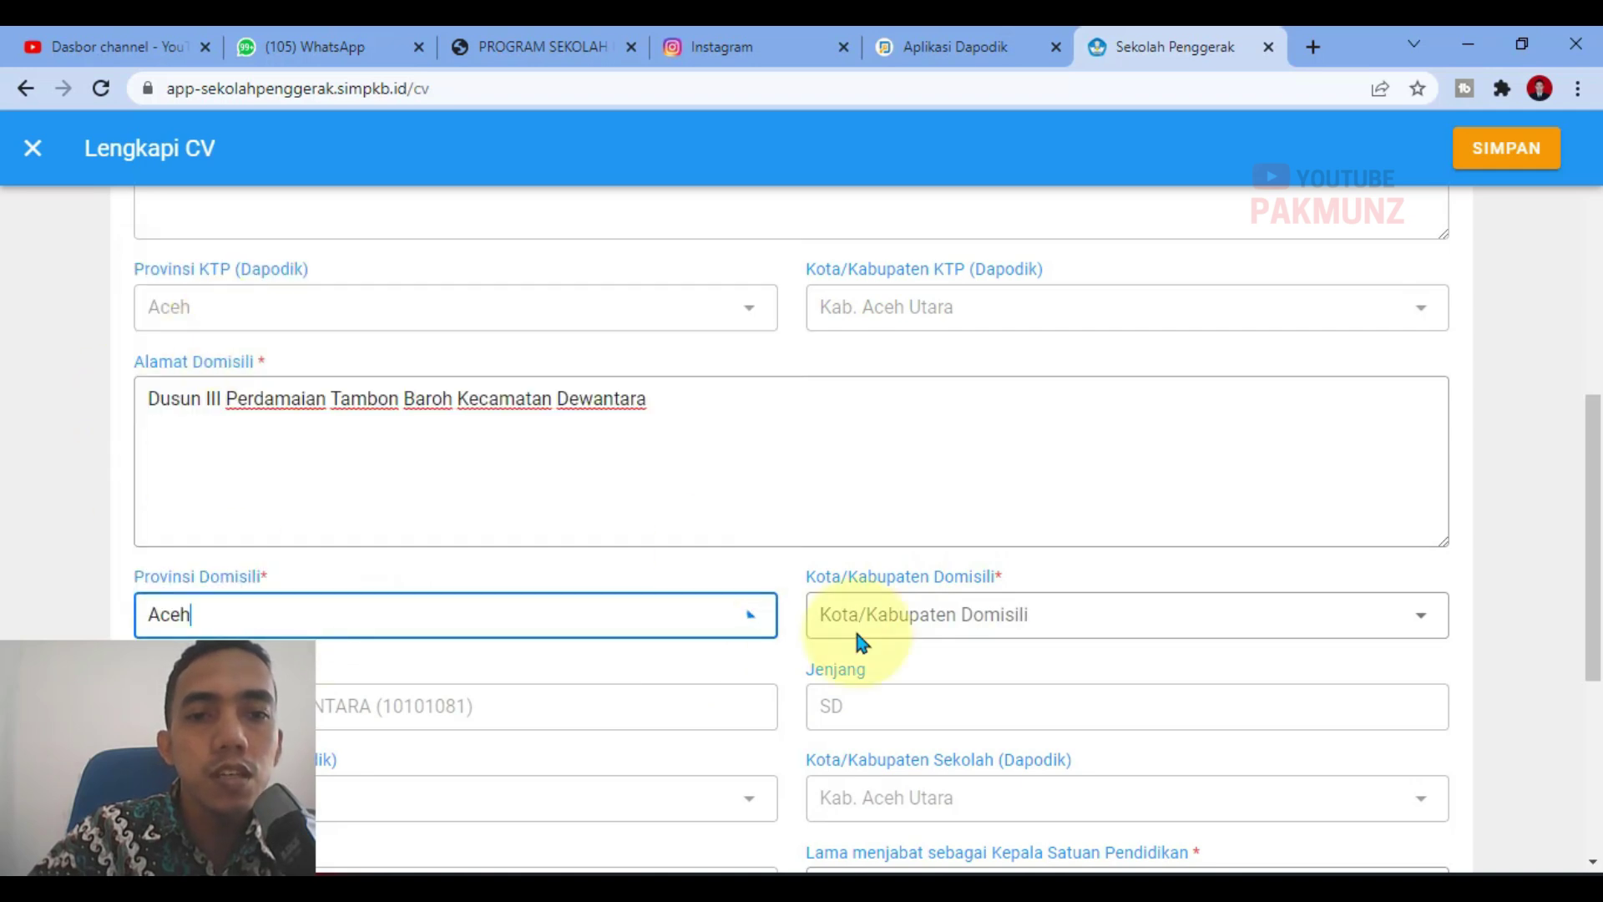
click(994, 633)
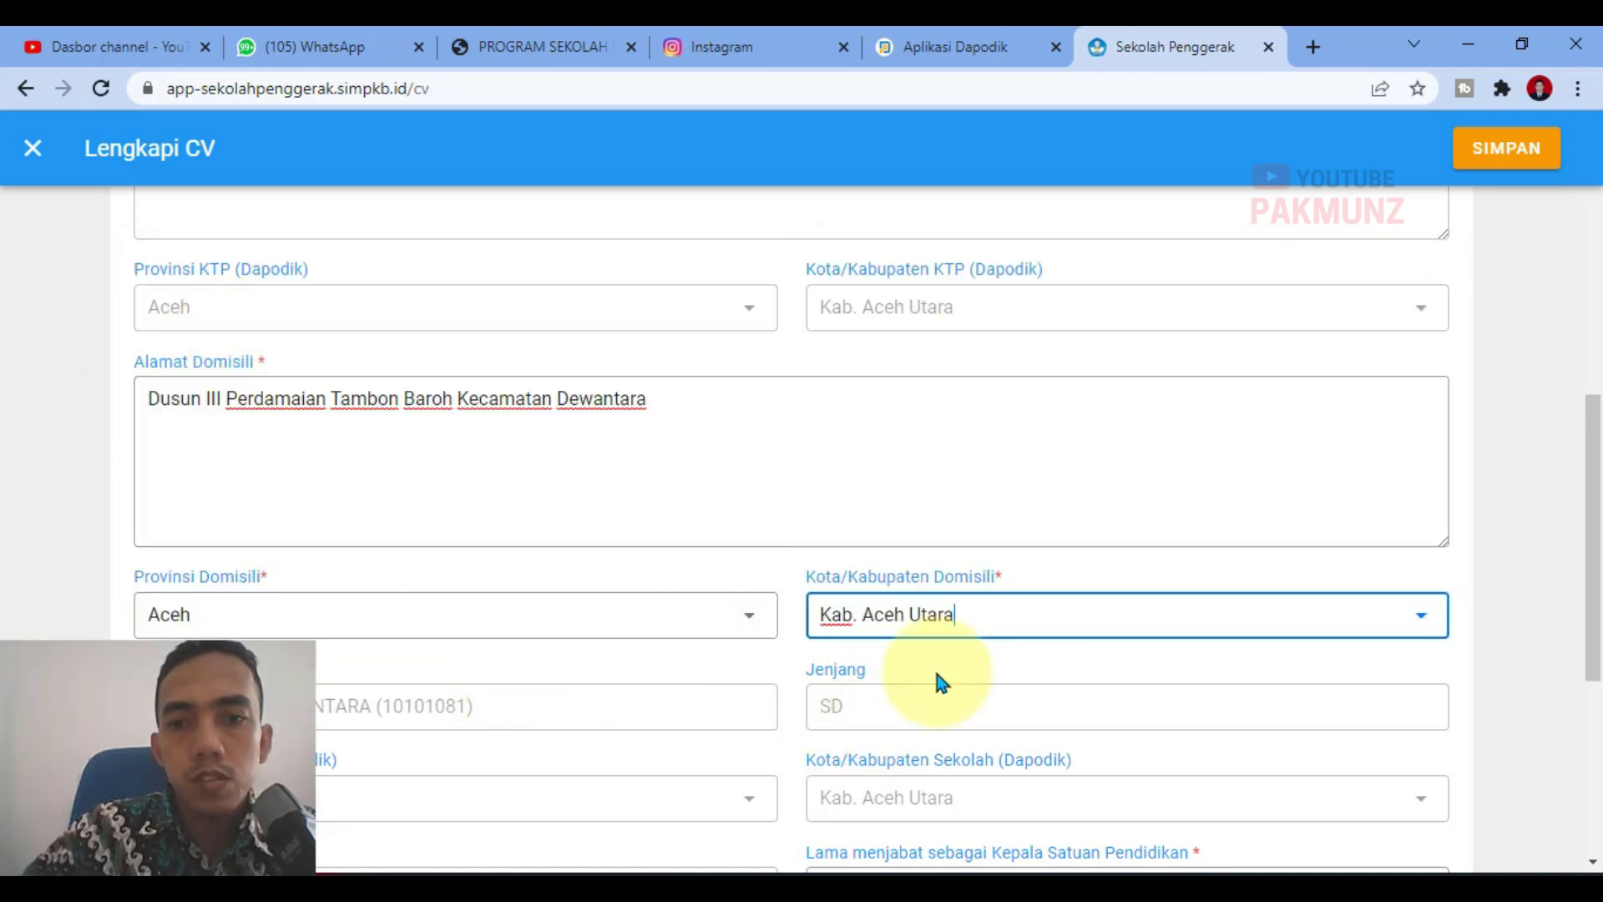
scroll(585, 709, down, 2)
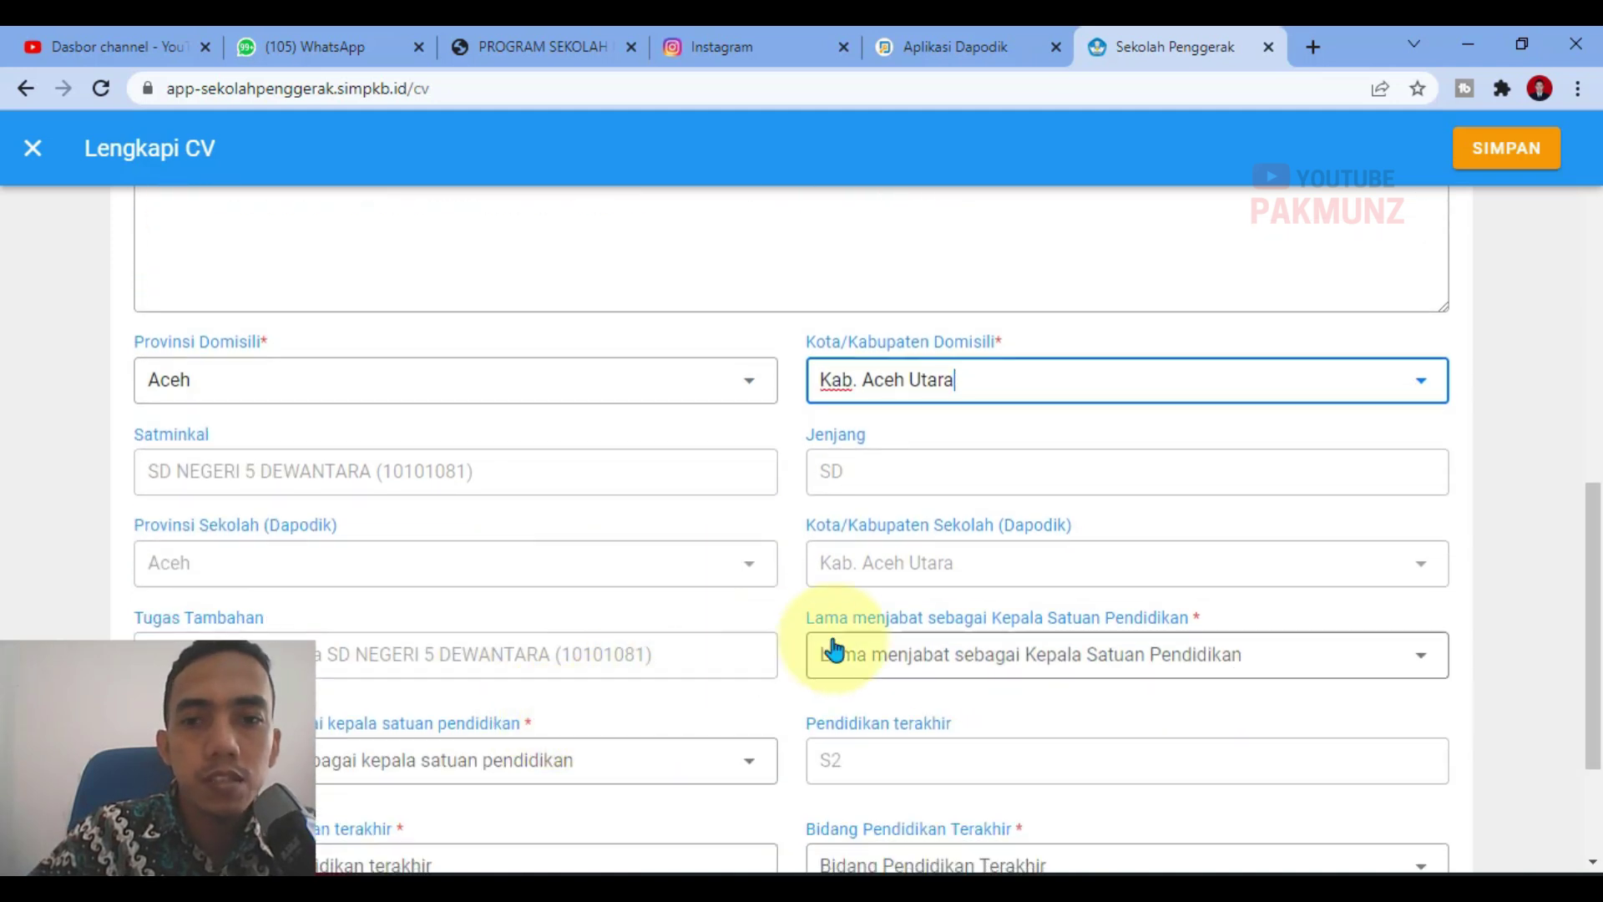
scroll(830, 651, down, 1)
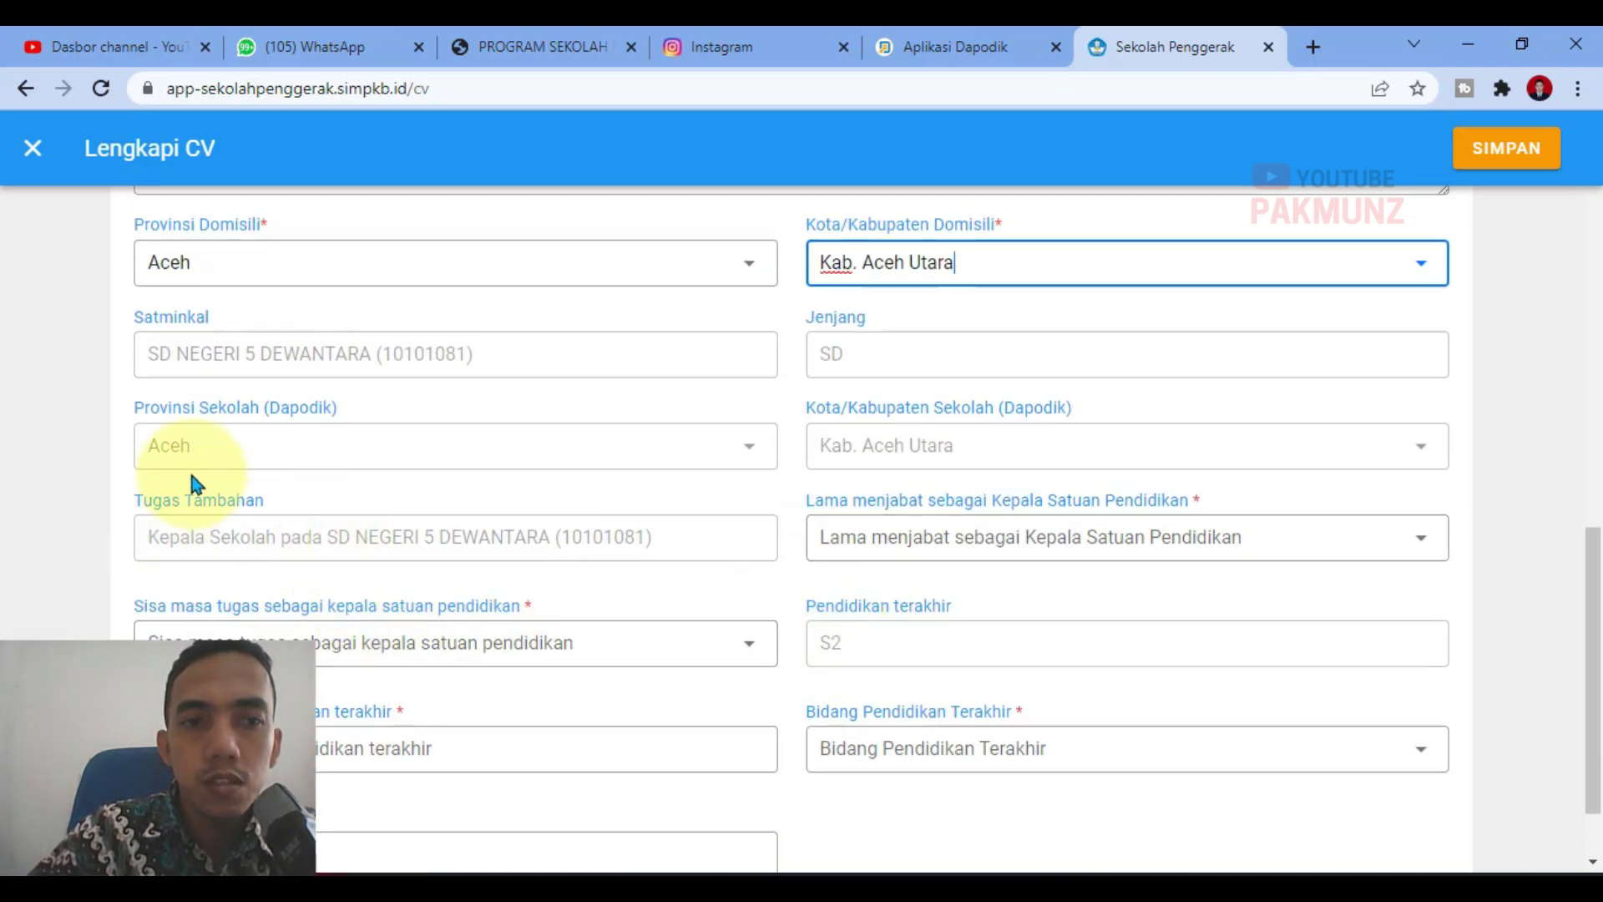
click(200, 549)
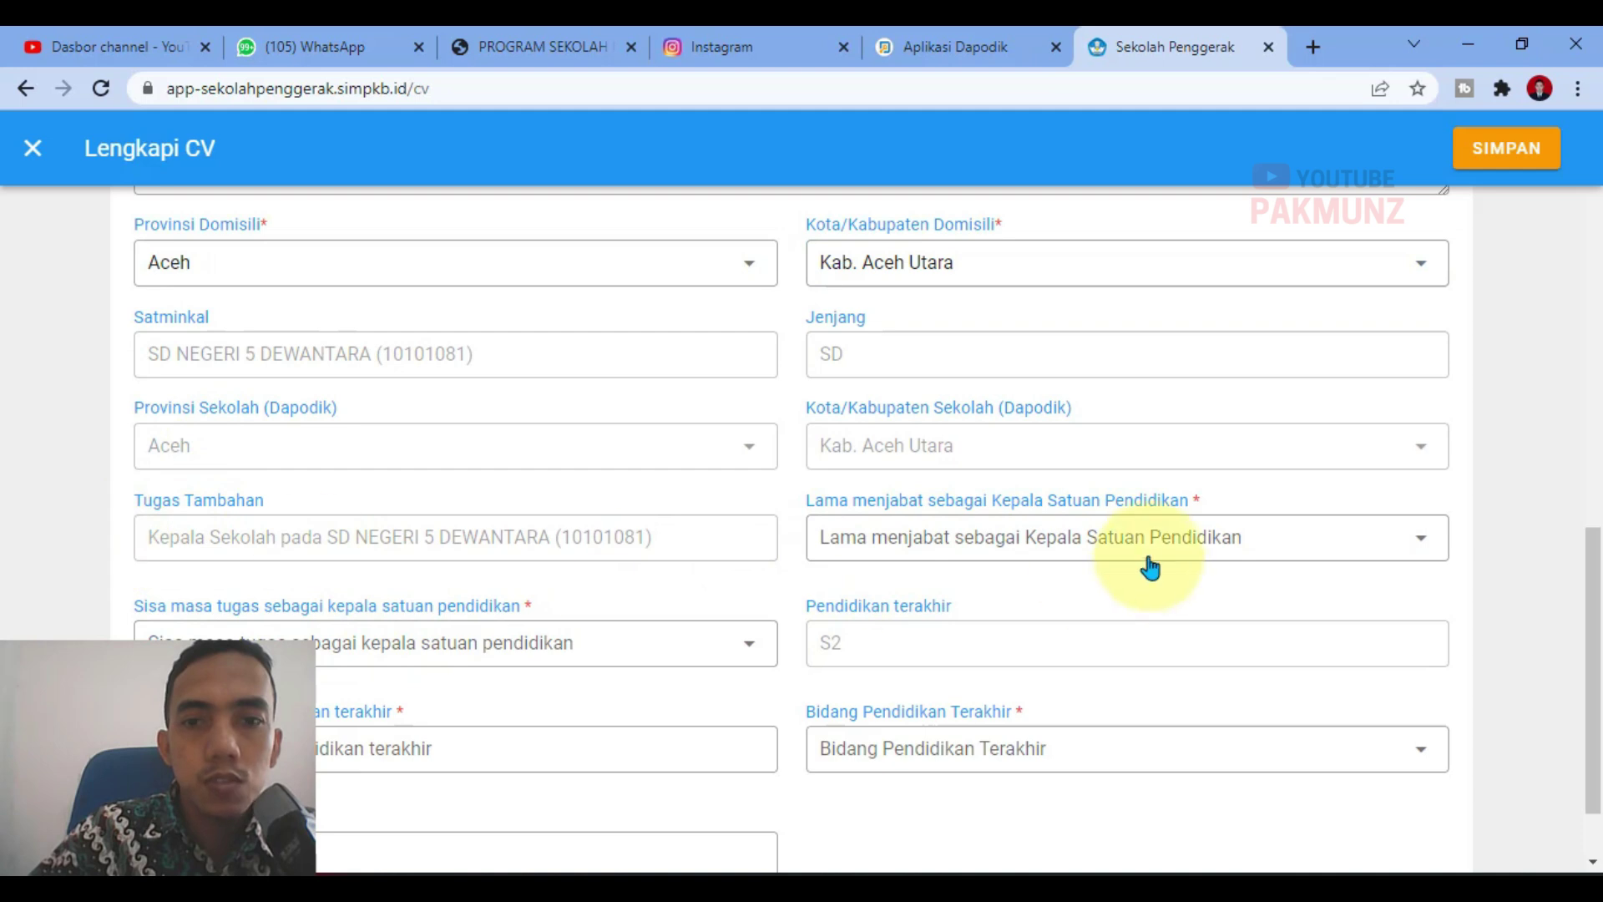
Step: Set Lama menjabat as school principal to 1 - 3 tahun
click(852, 556)
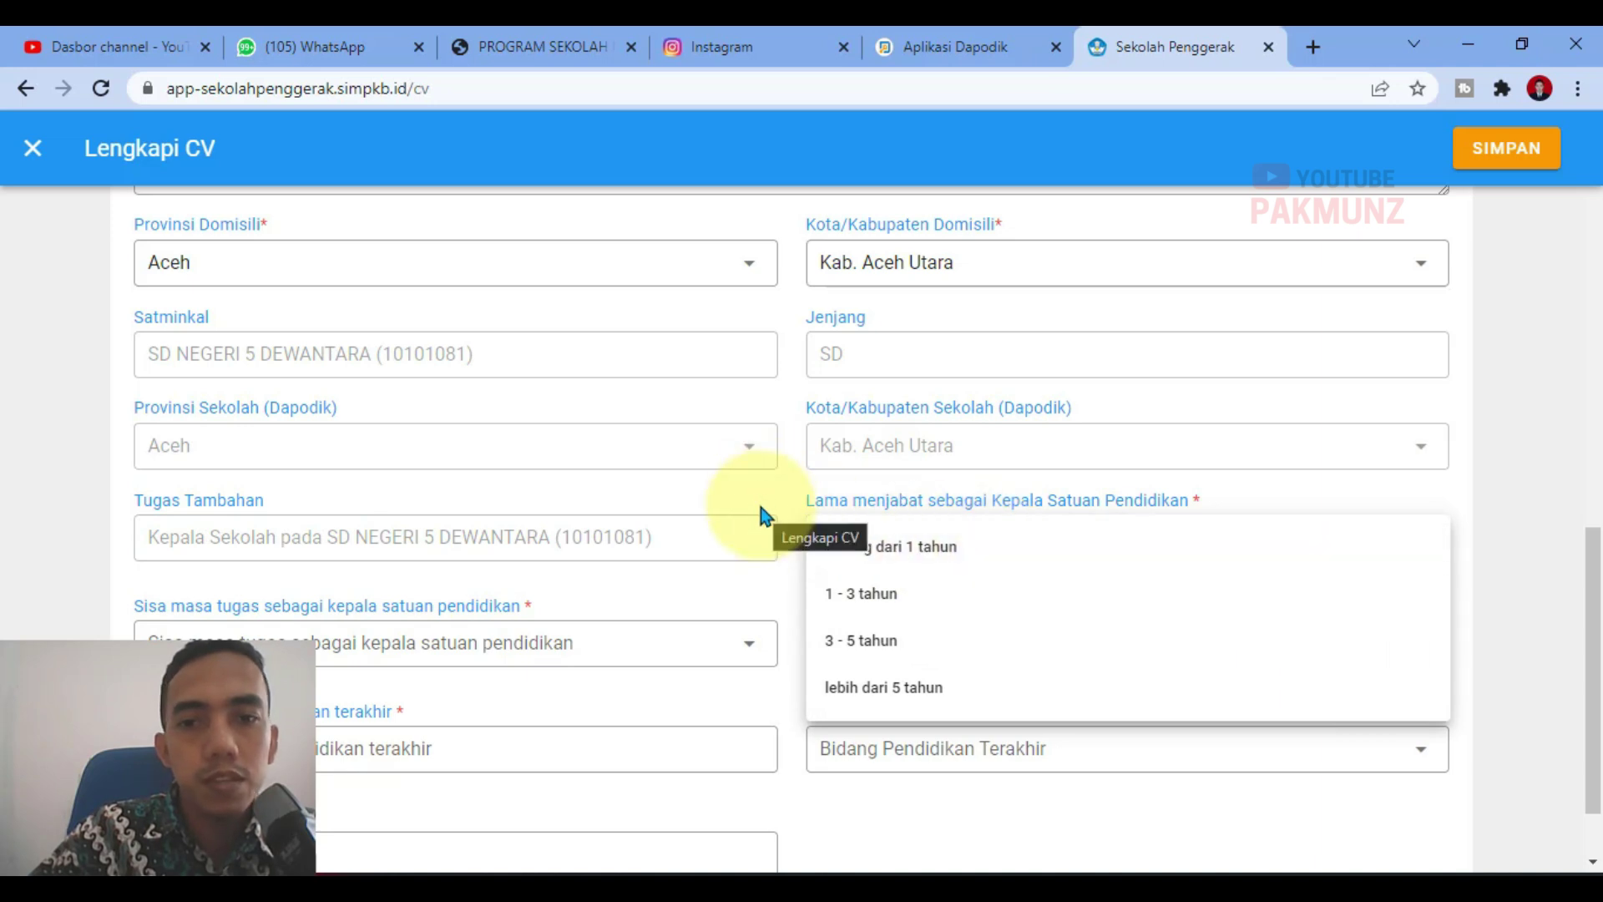
click(894, 596)
scroll(1220, 611, down, 1)
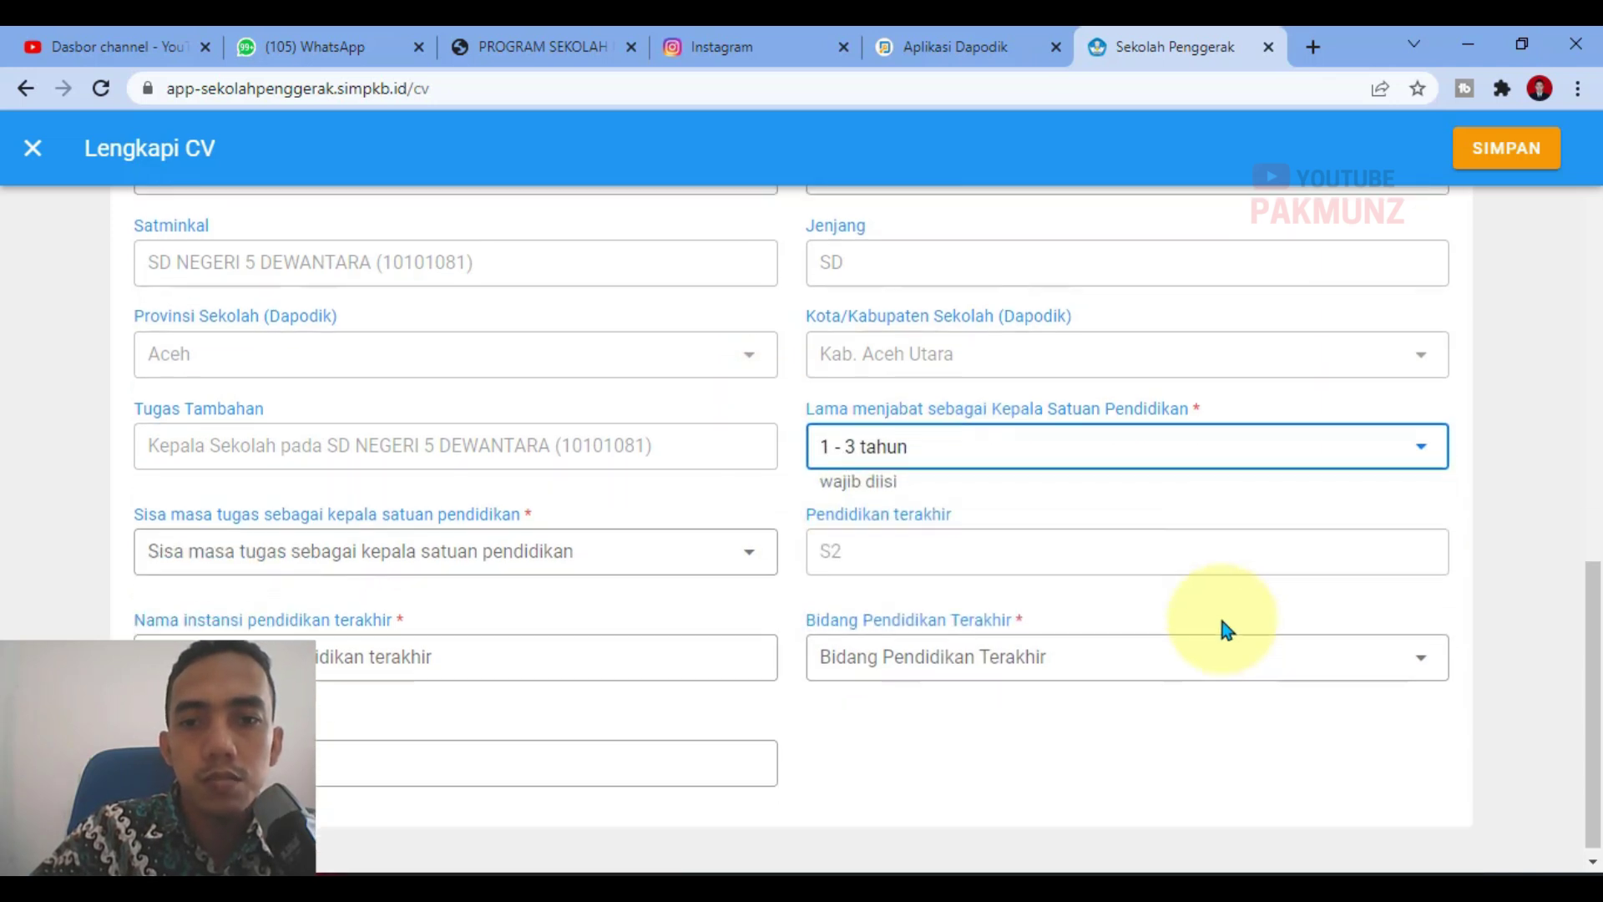
click(349, 552)
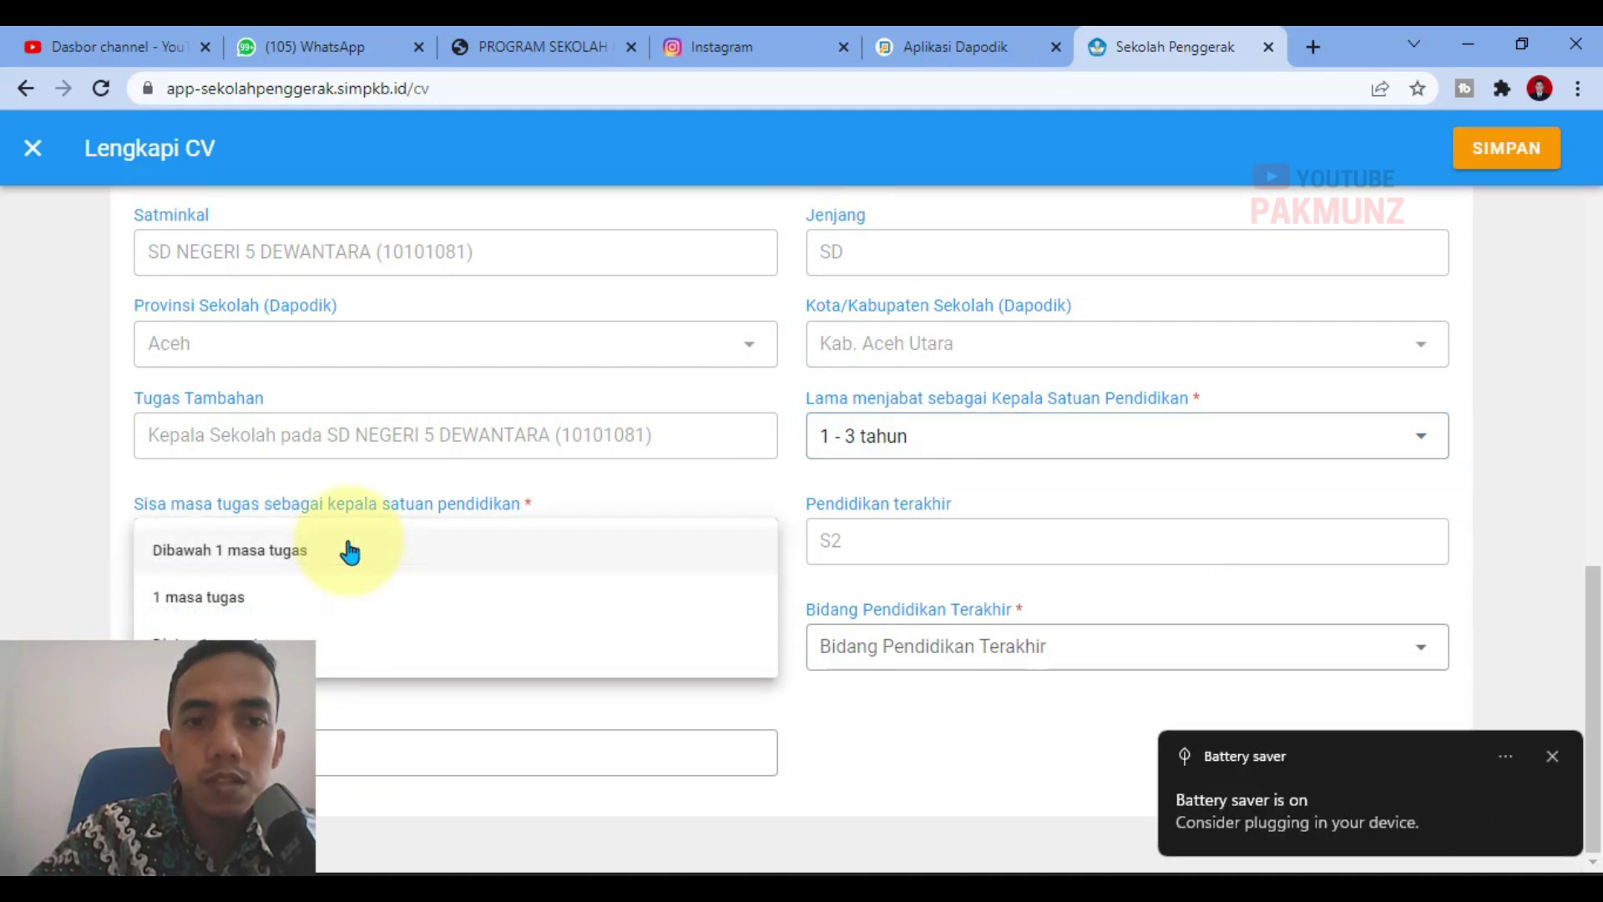
click(333, 503)
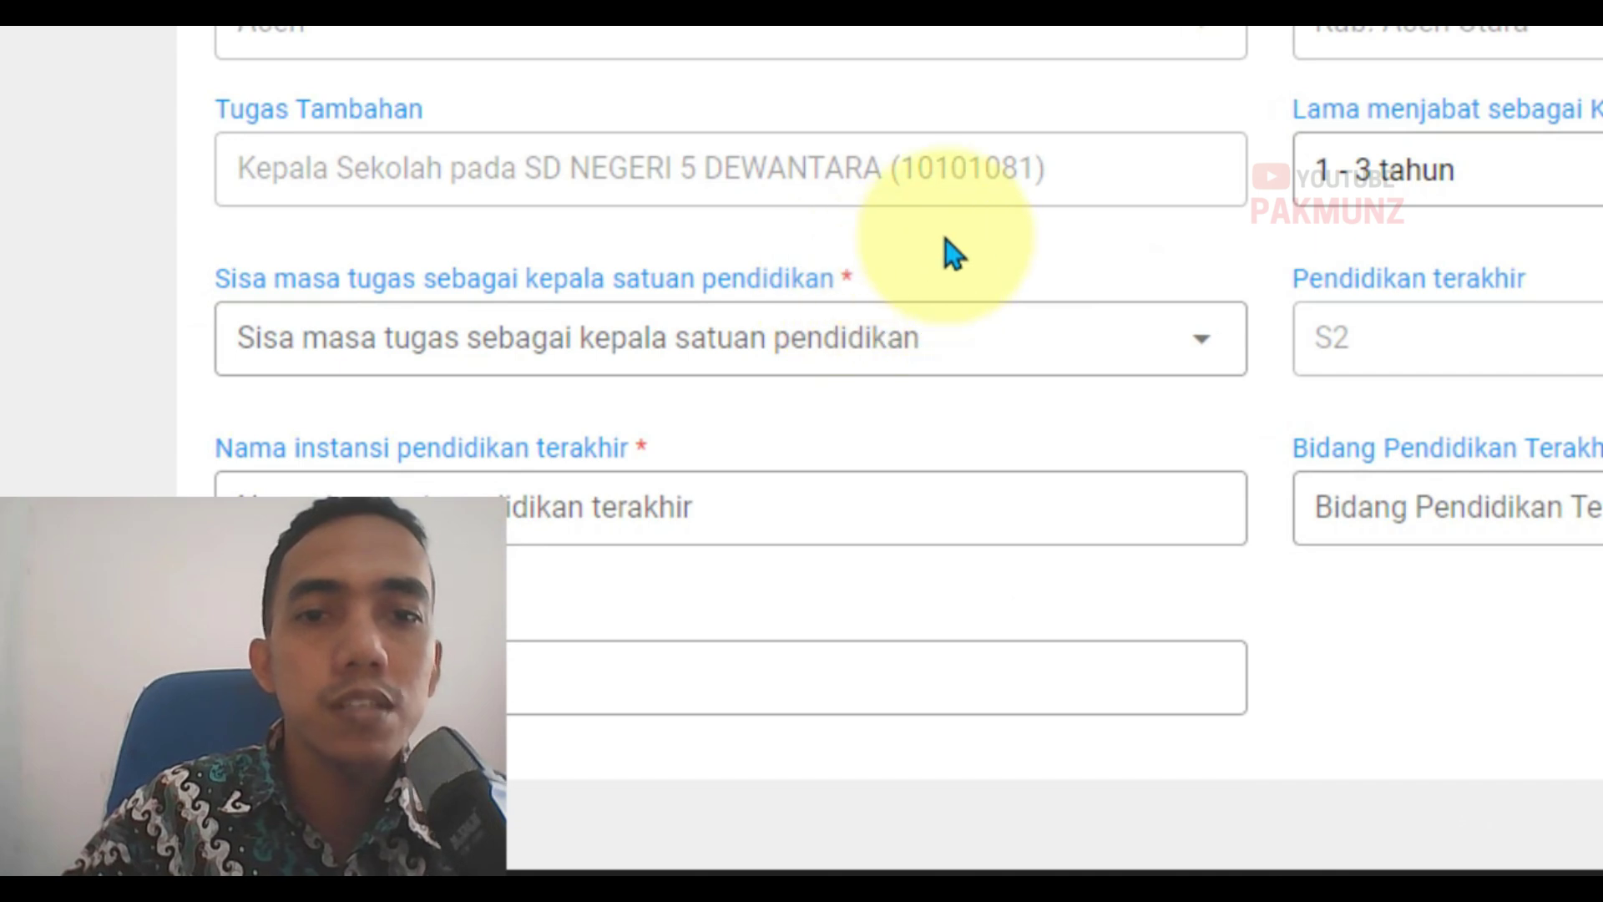
Step: Choose 1 masa tugas as the remaining term as school principal
click(480, 351)
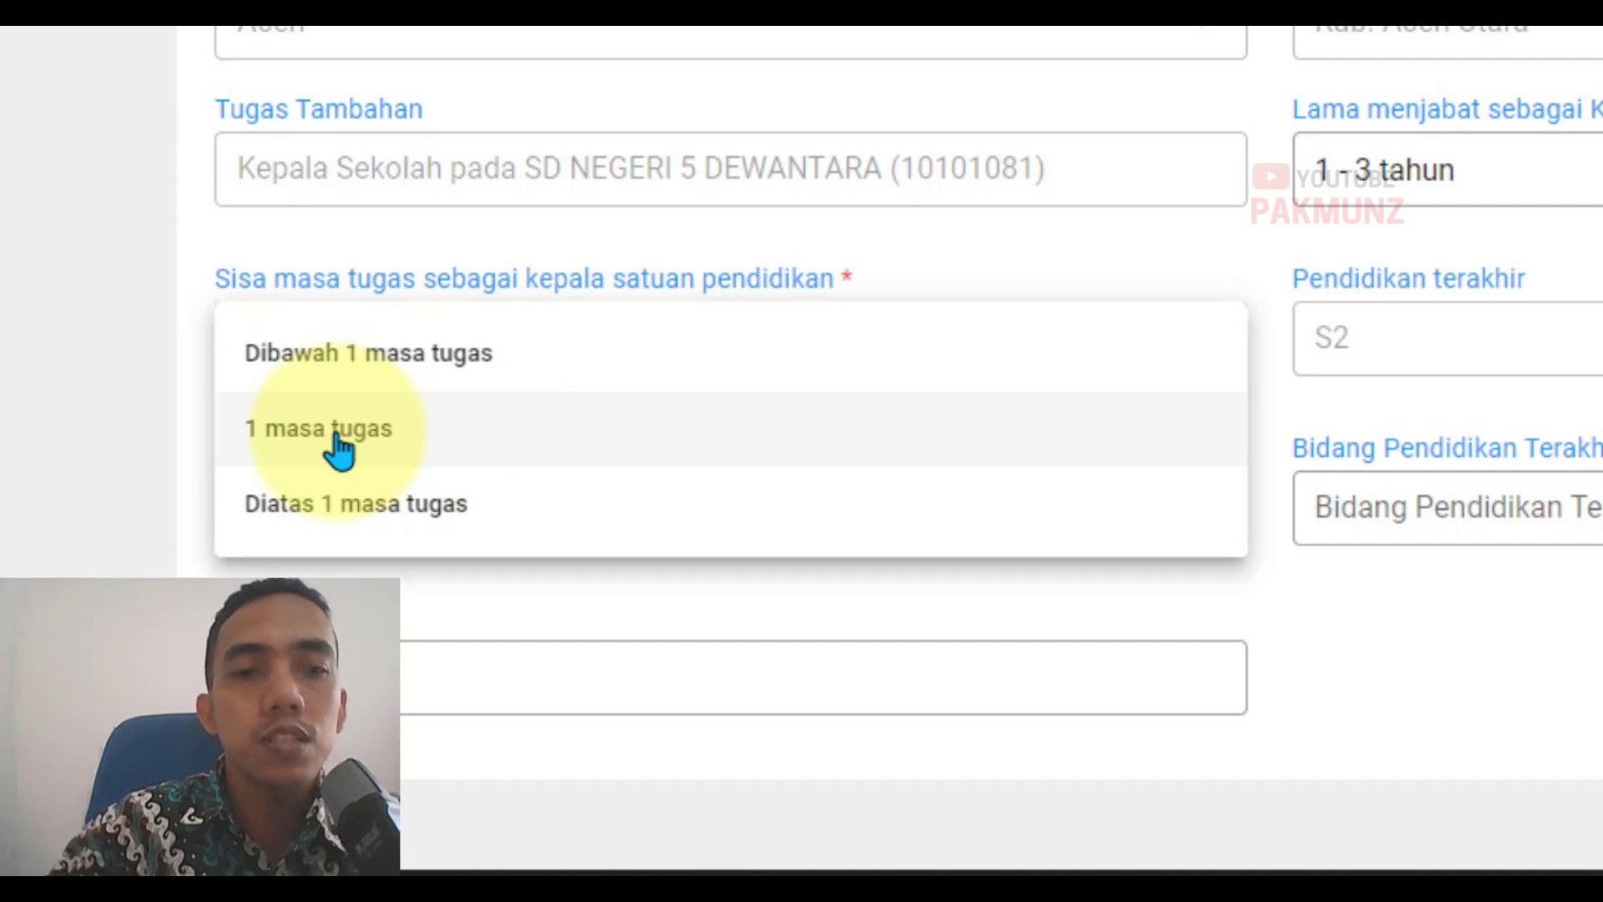
click(338, 449)
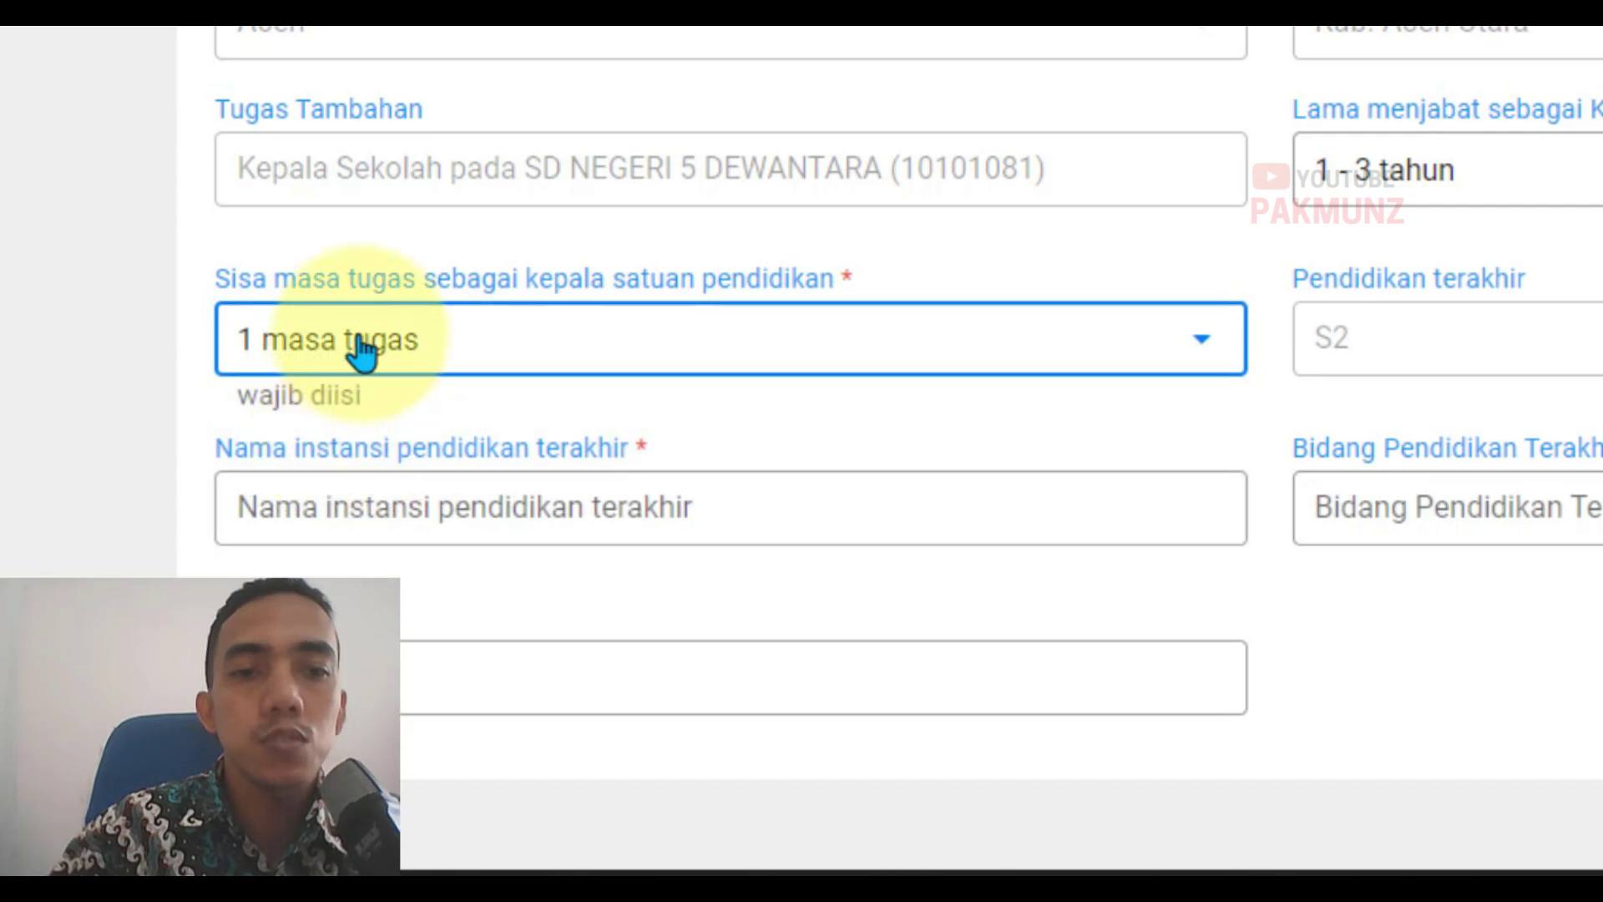
click(361, 351)
click(347, 429)
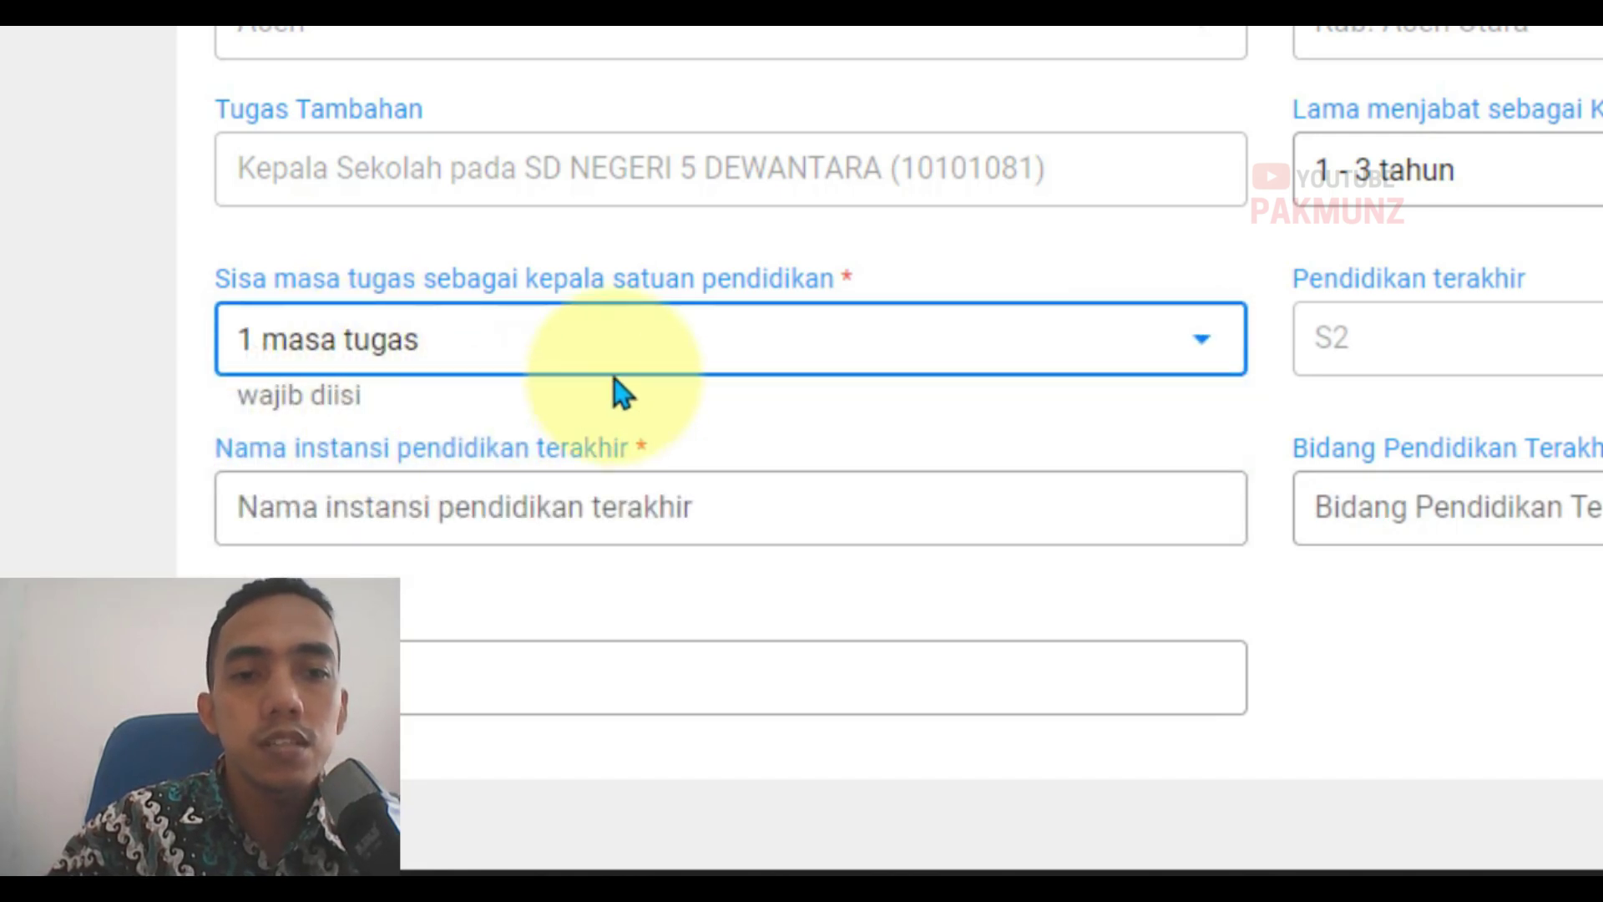
click(1421, 376)
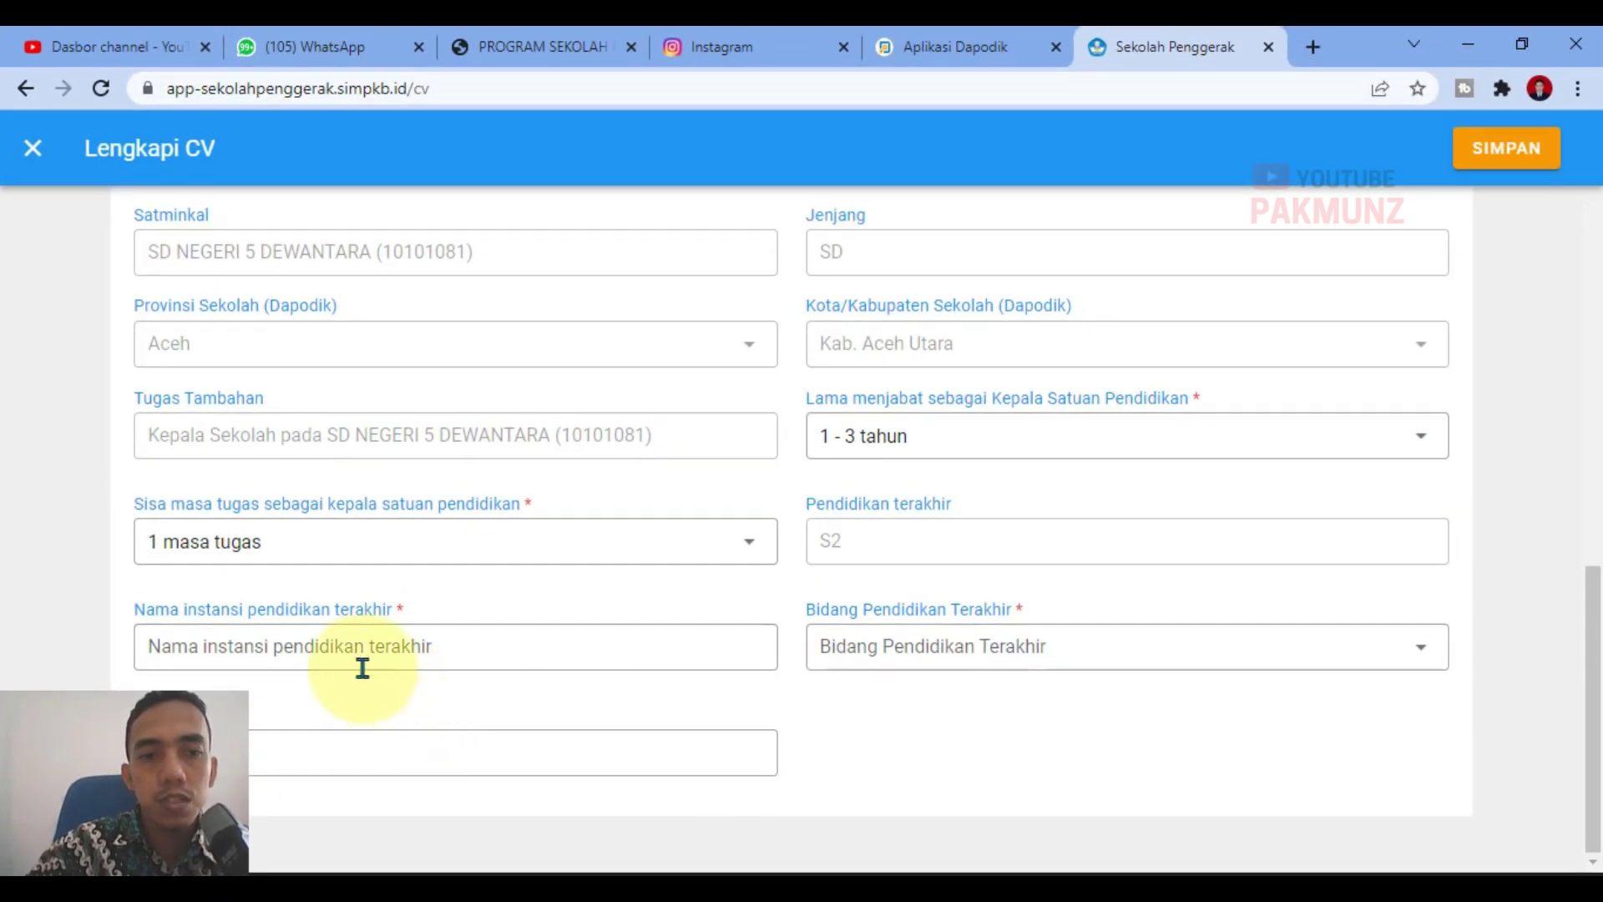
click(380, 634)
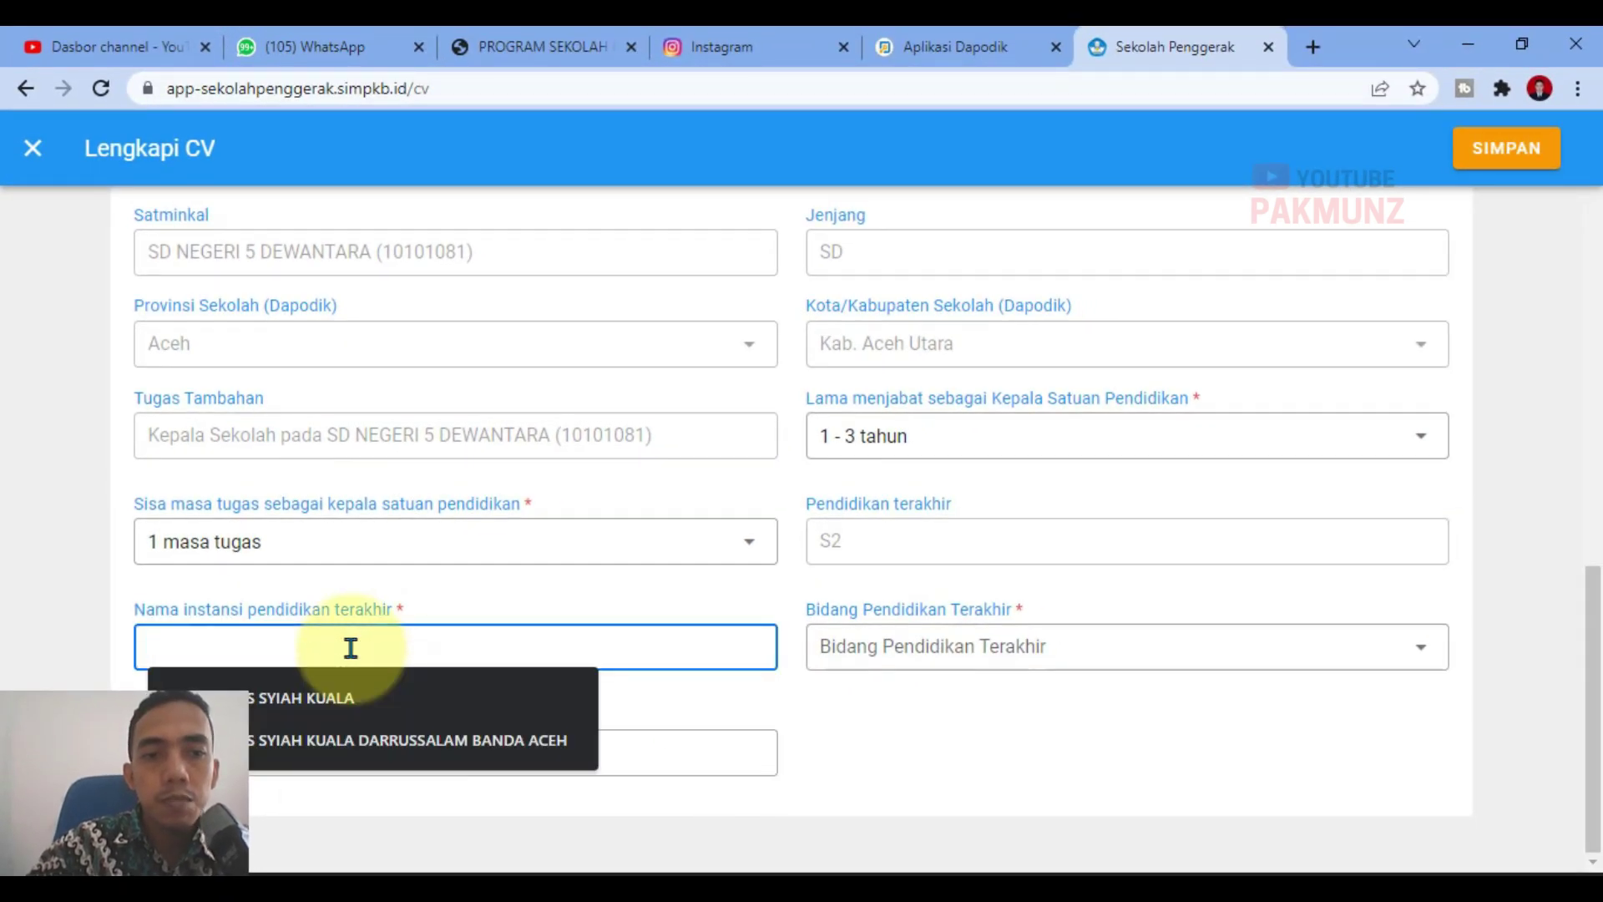
Step: Set Bidang Pendidikan Terakhir to Pendidikan and save the Informasi Umum details
click(834, 715)
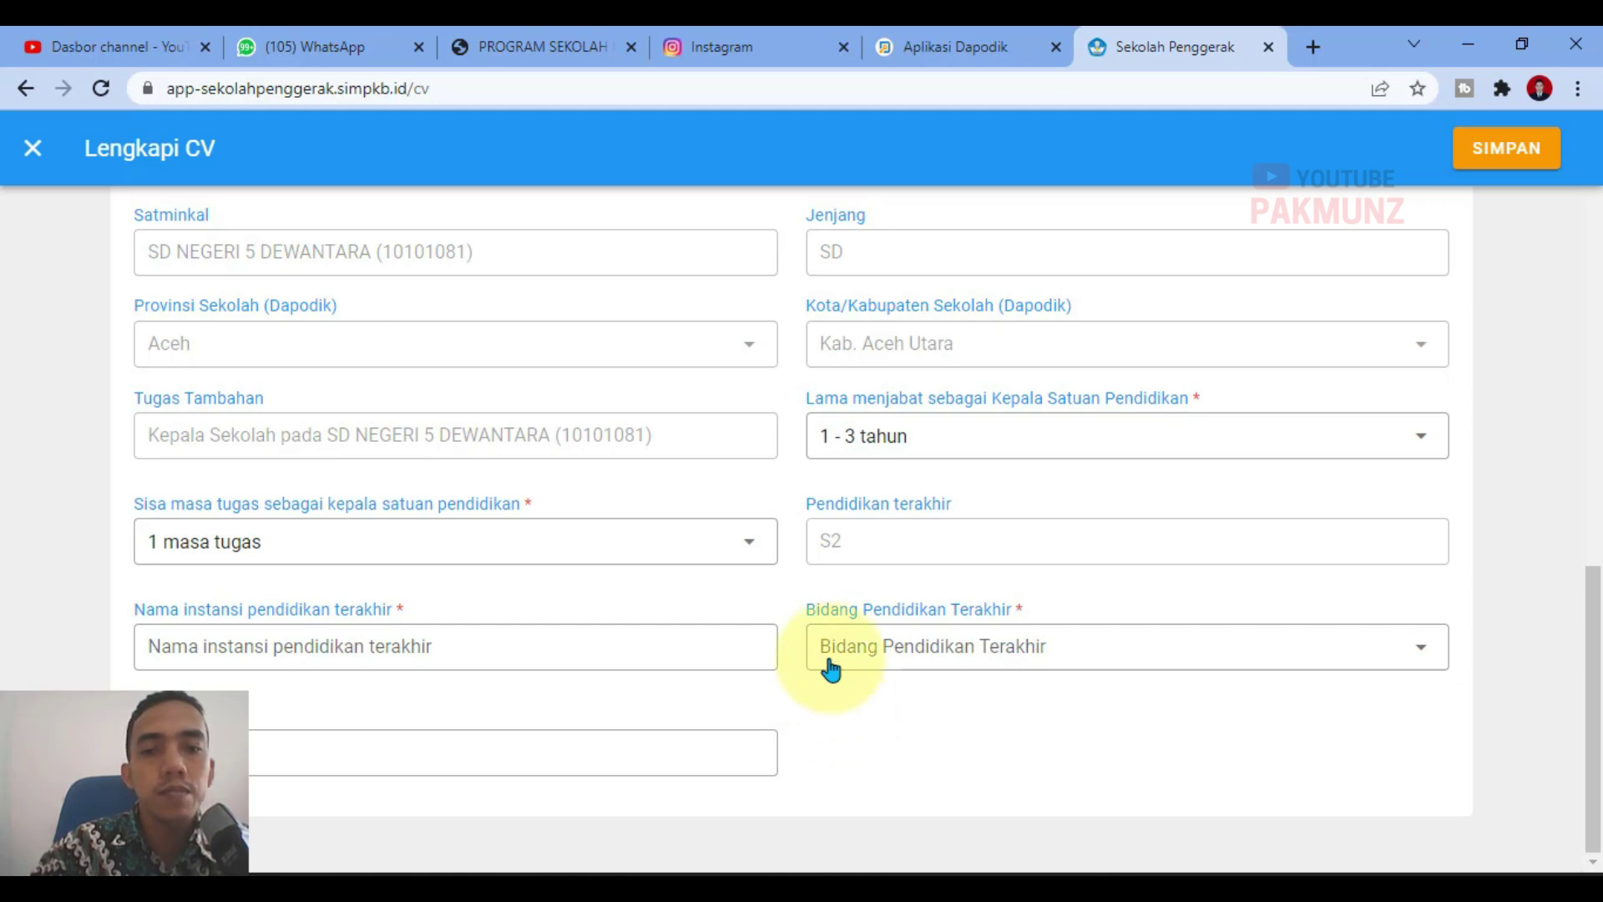
click(830, 659)
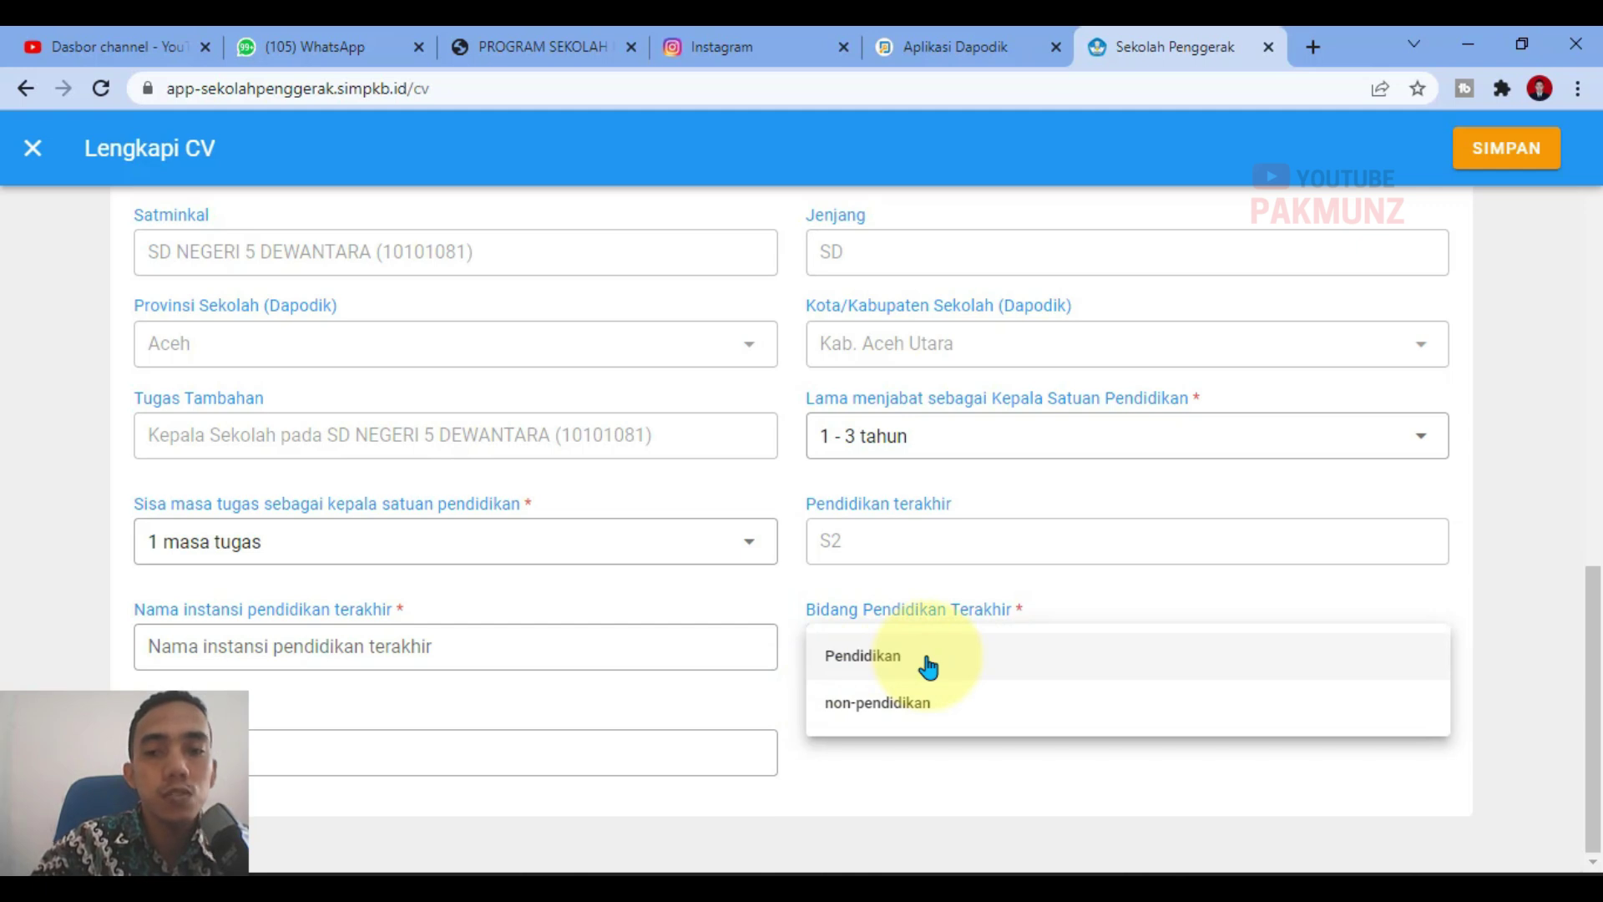
click(927, 667)
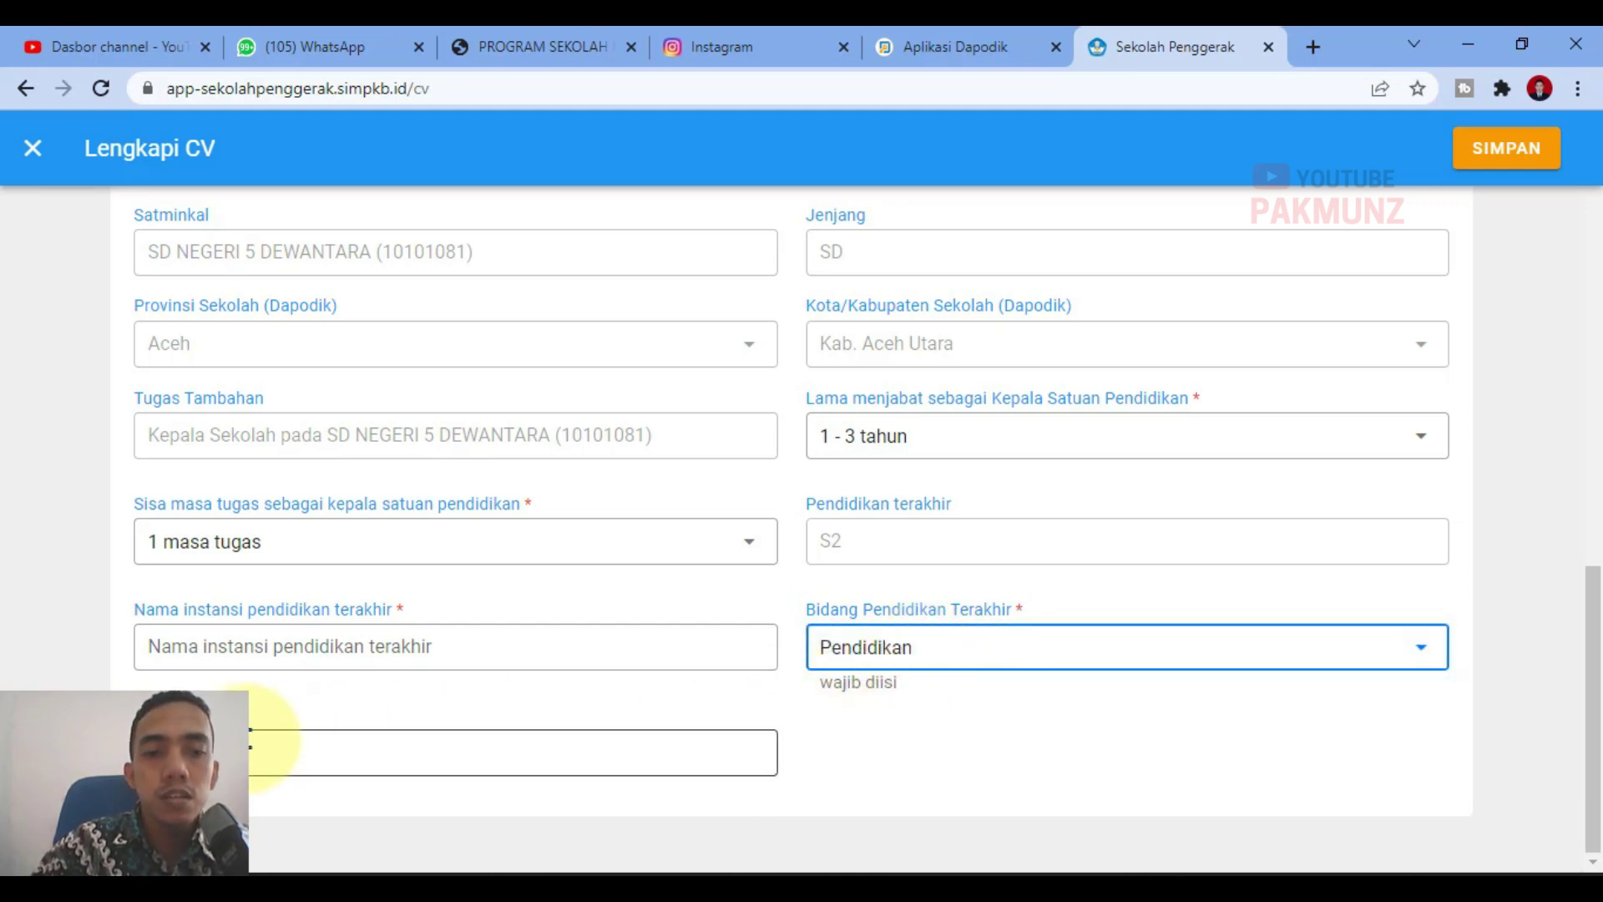
click(493, 740)
click(868, 739)
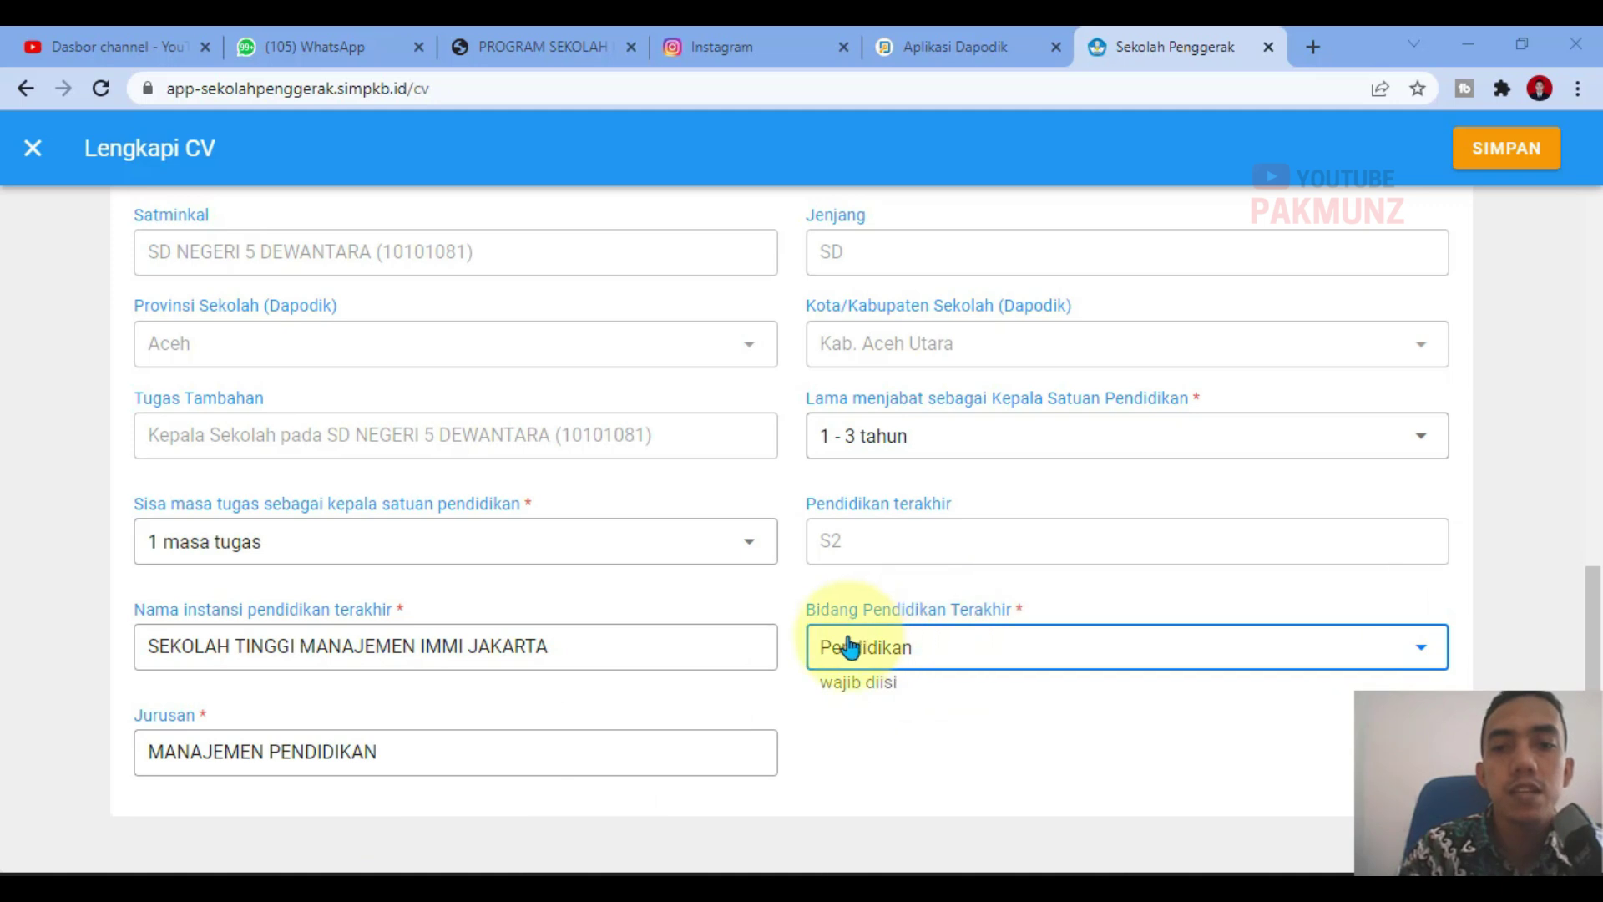
click(860, 660)
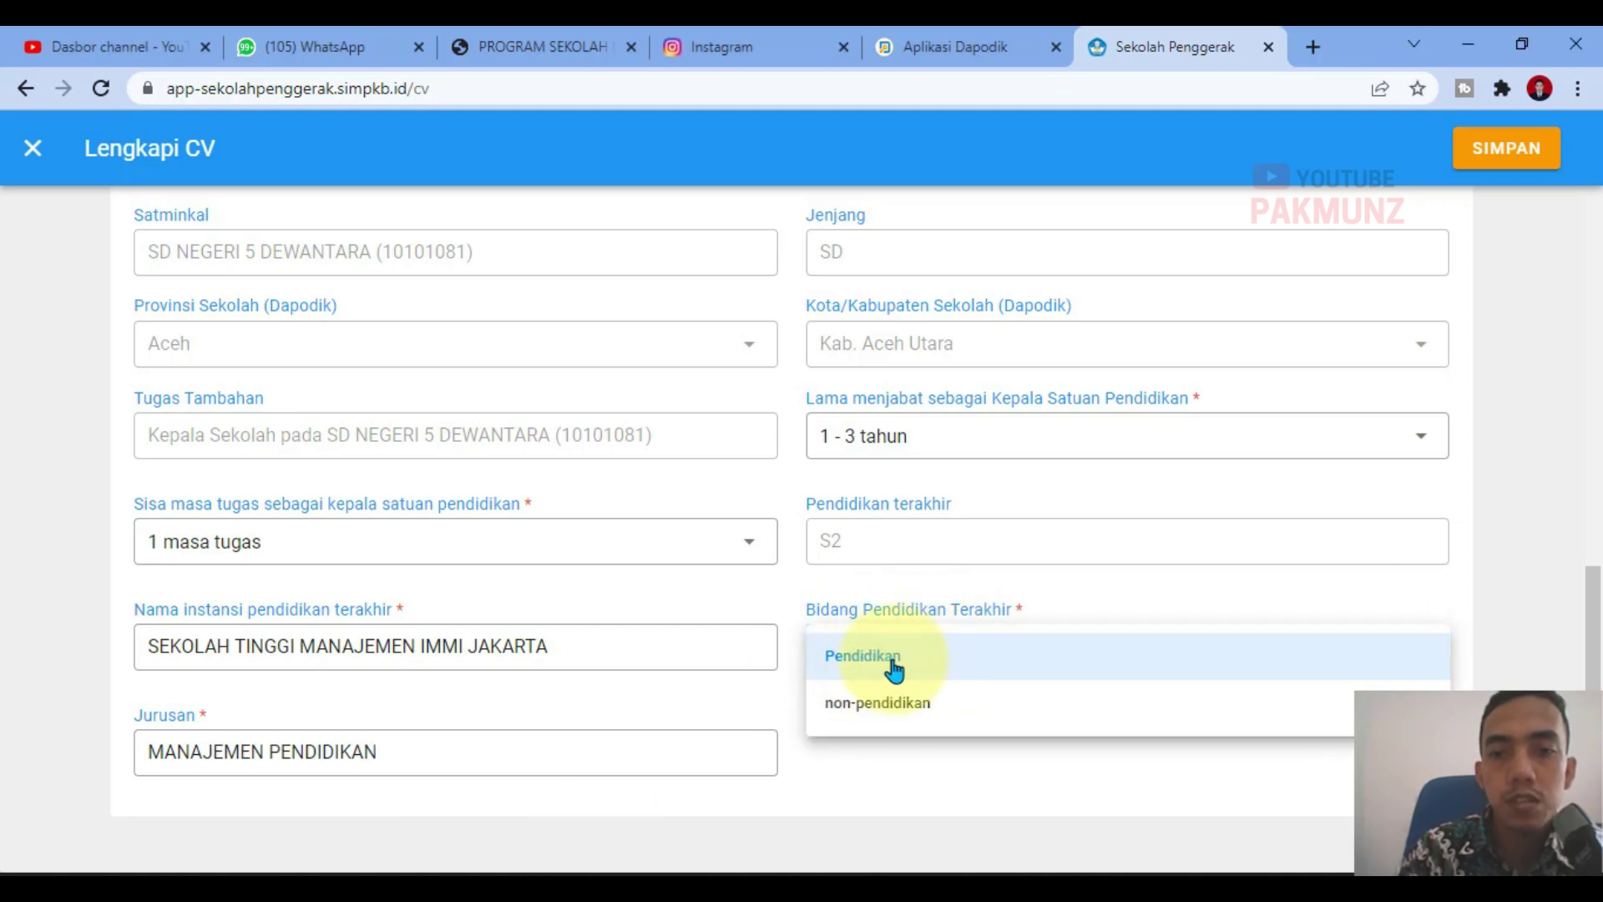
click(895, 668)
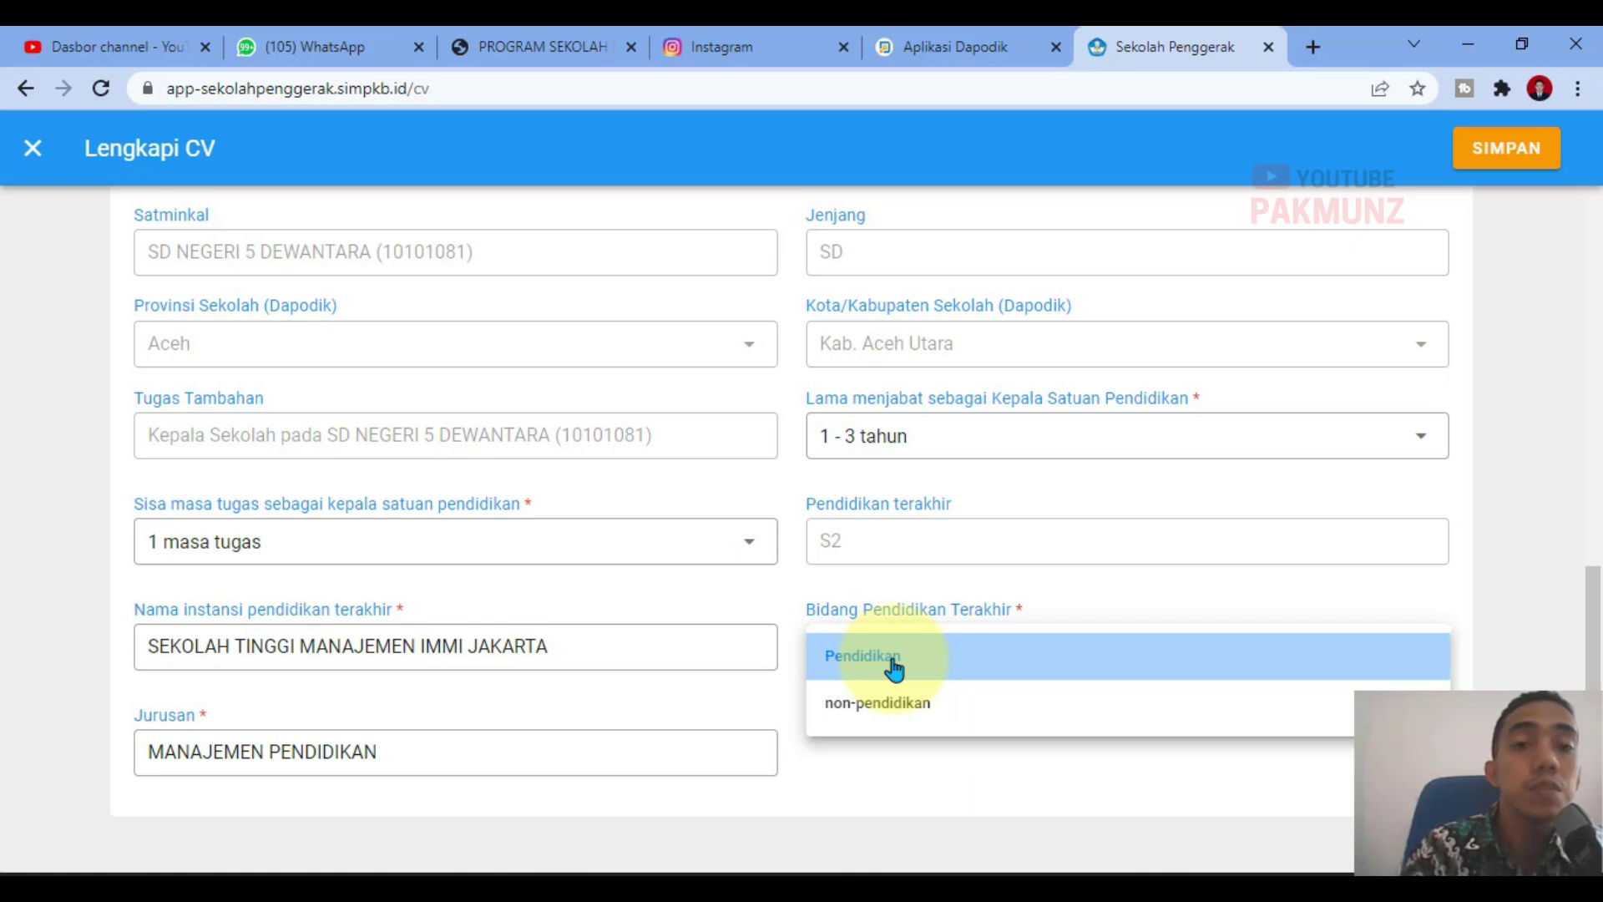
click(894, 668)
scroll(1002, 768, up, 3)
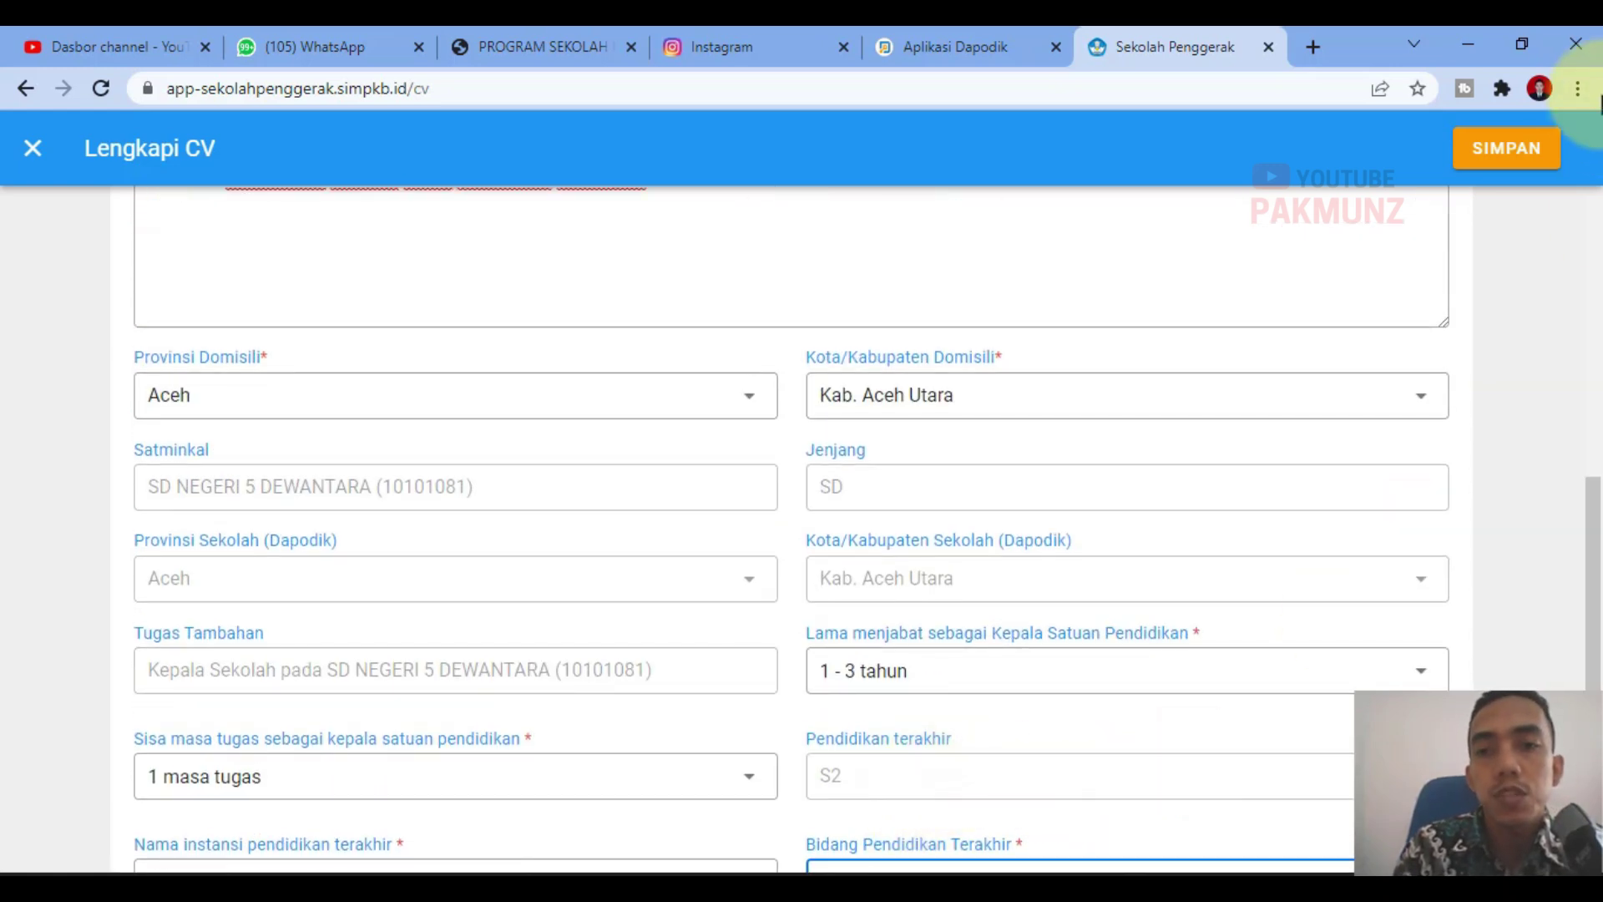
click(1507, 148)
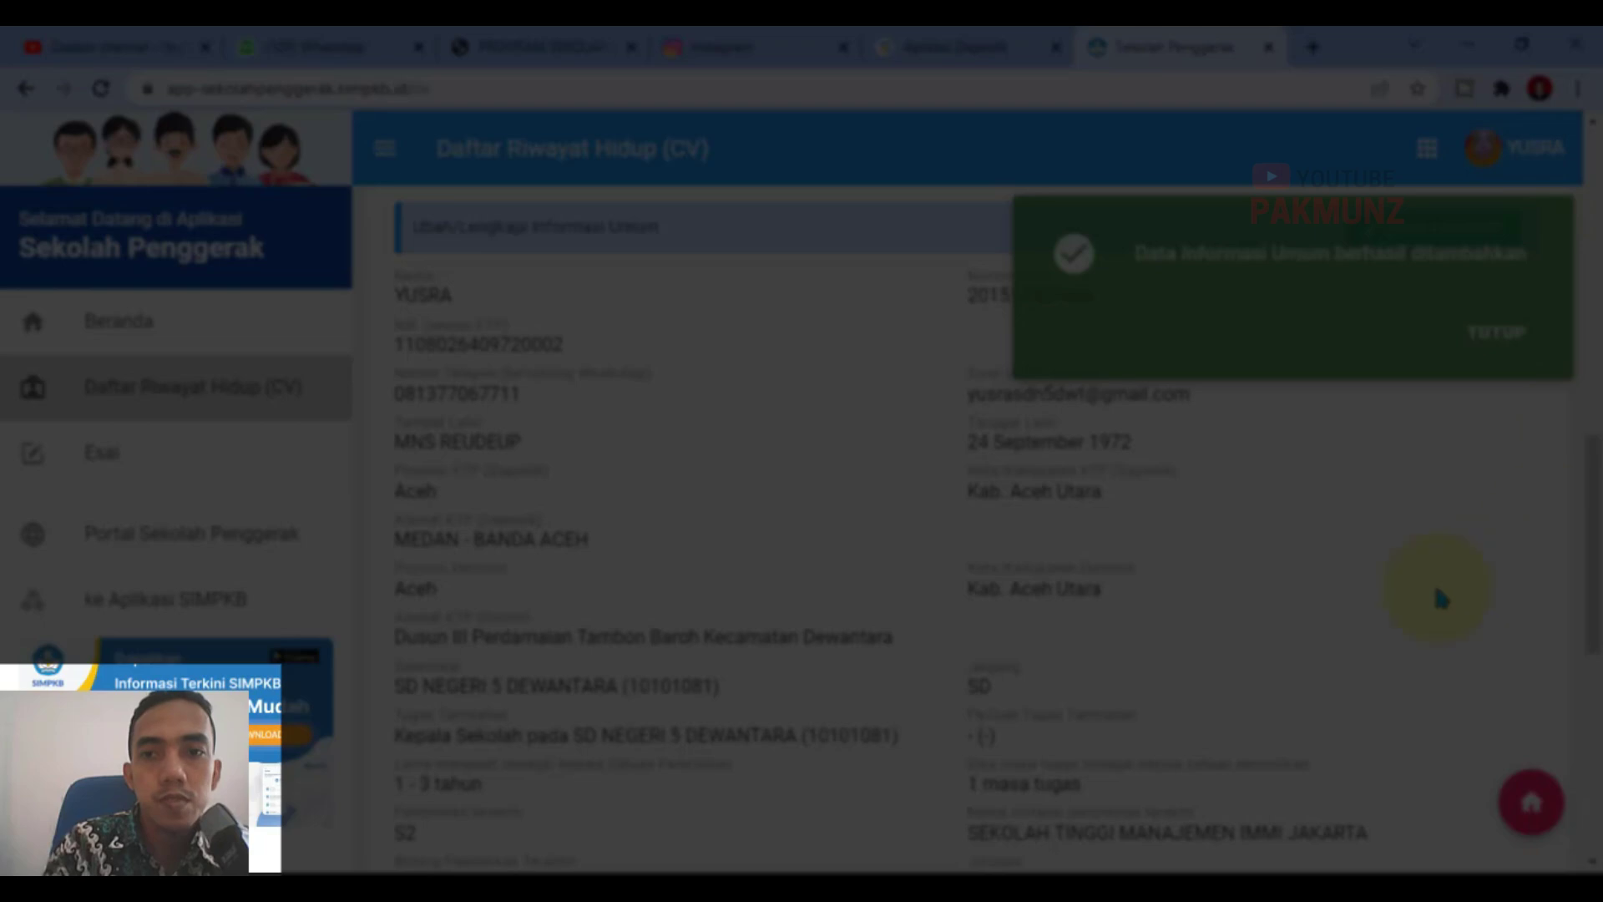
Step: Dismiss the save toast, expand Nomor Kontak Lain and start adding contacts
click(1495, 331)
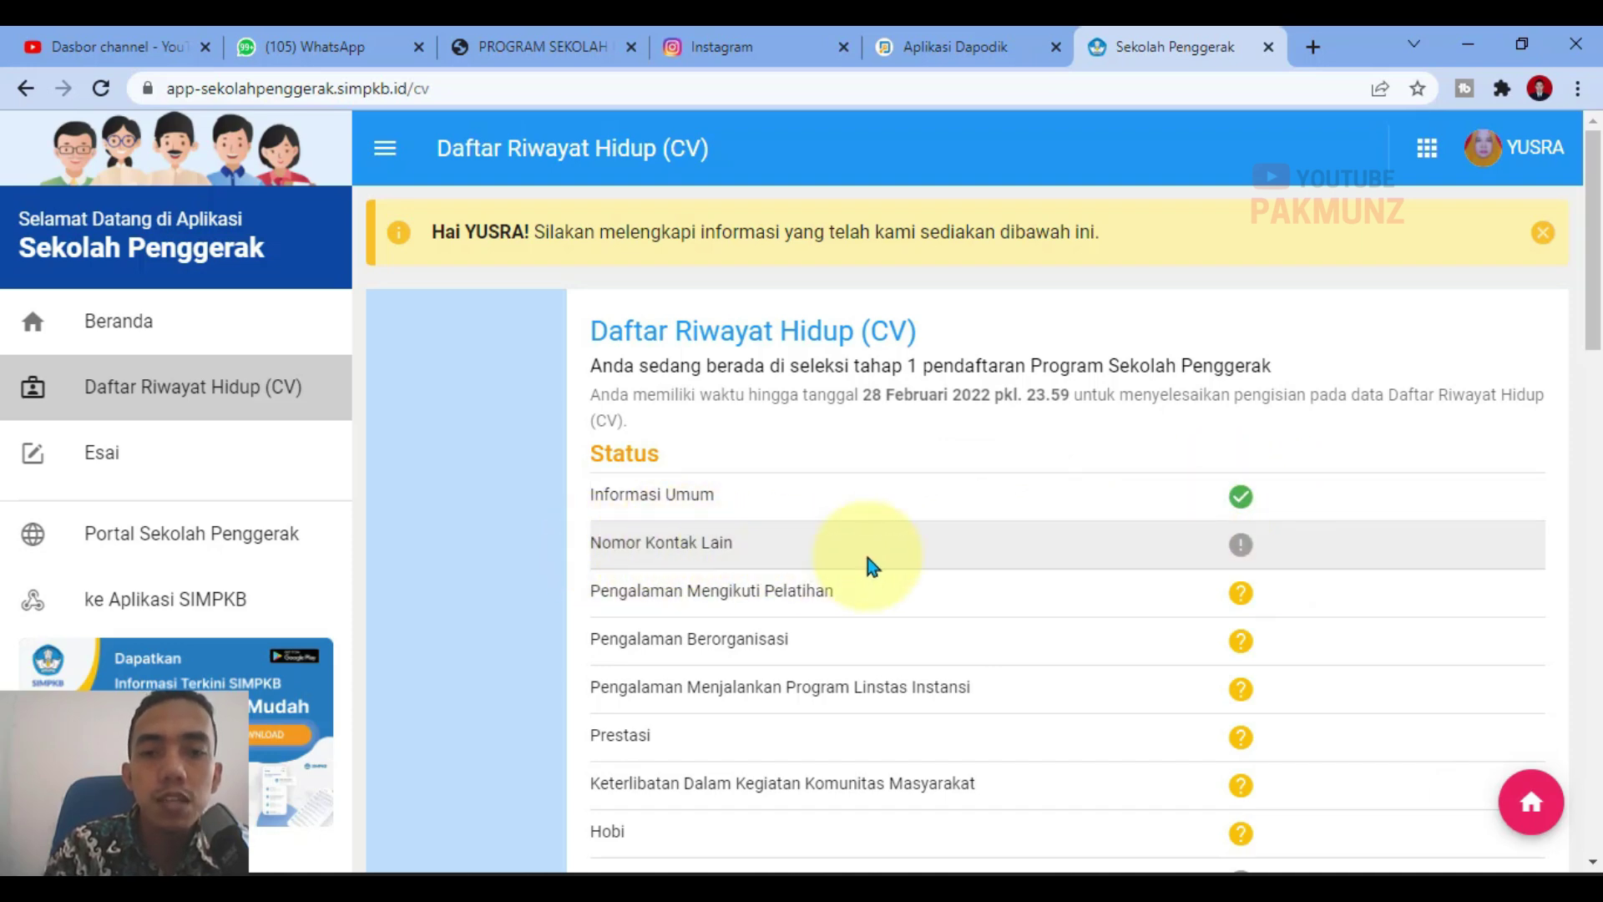
click(1010, 551)
scroll(1033, 638, down, 5)
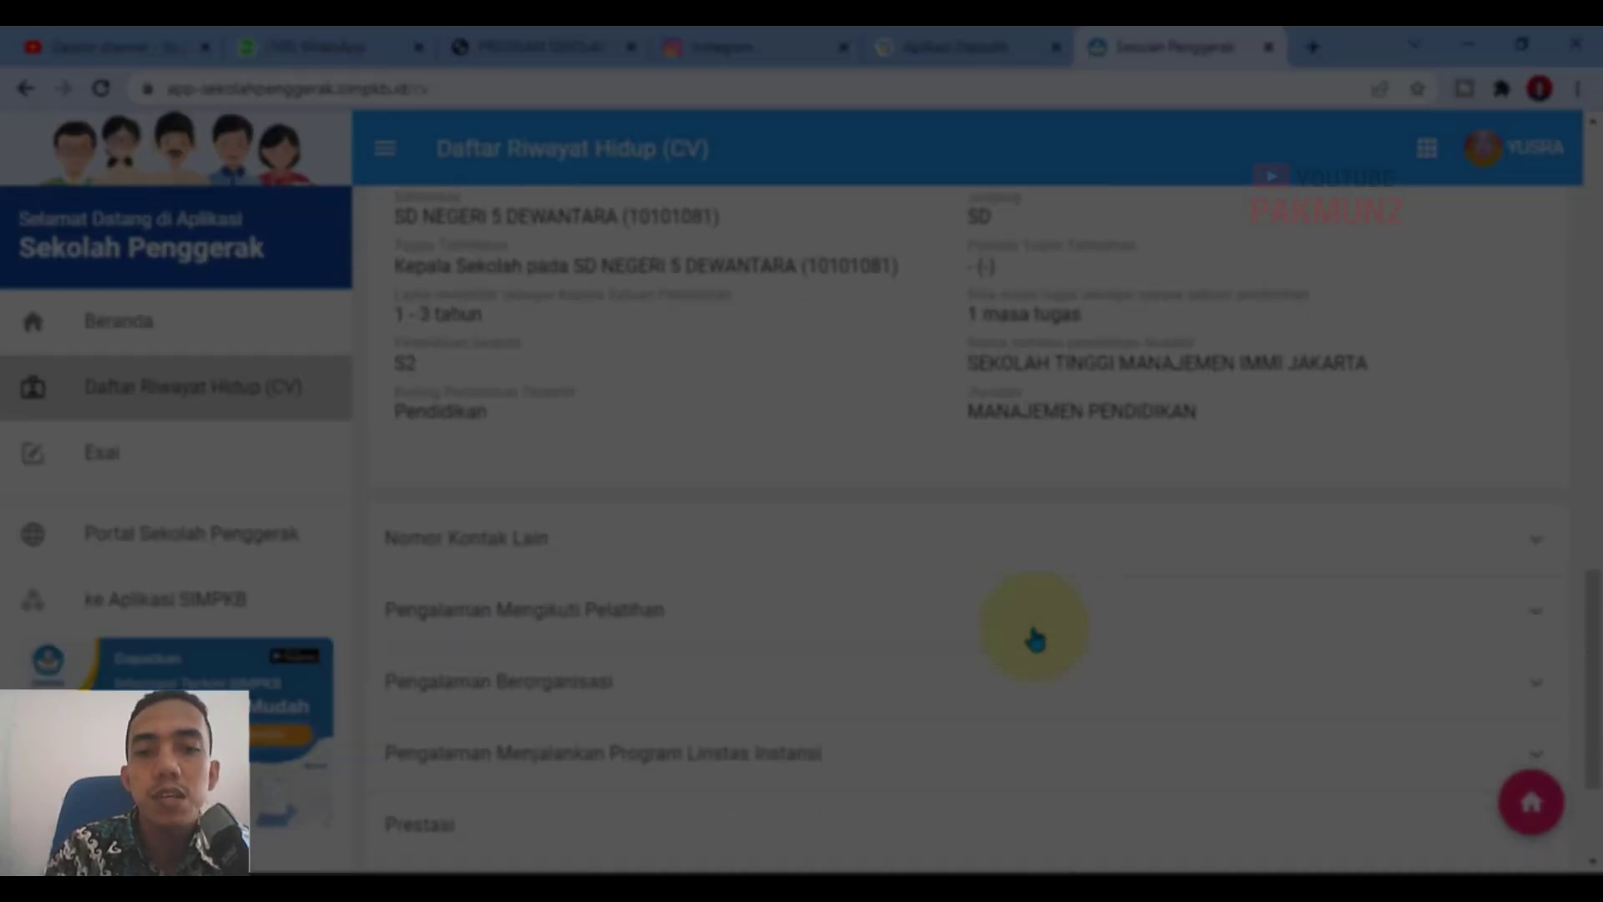
click(498, 325)
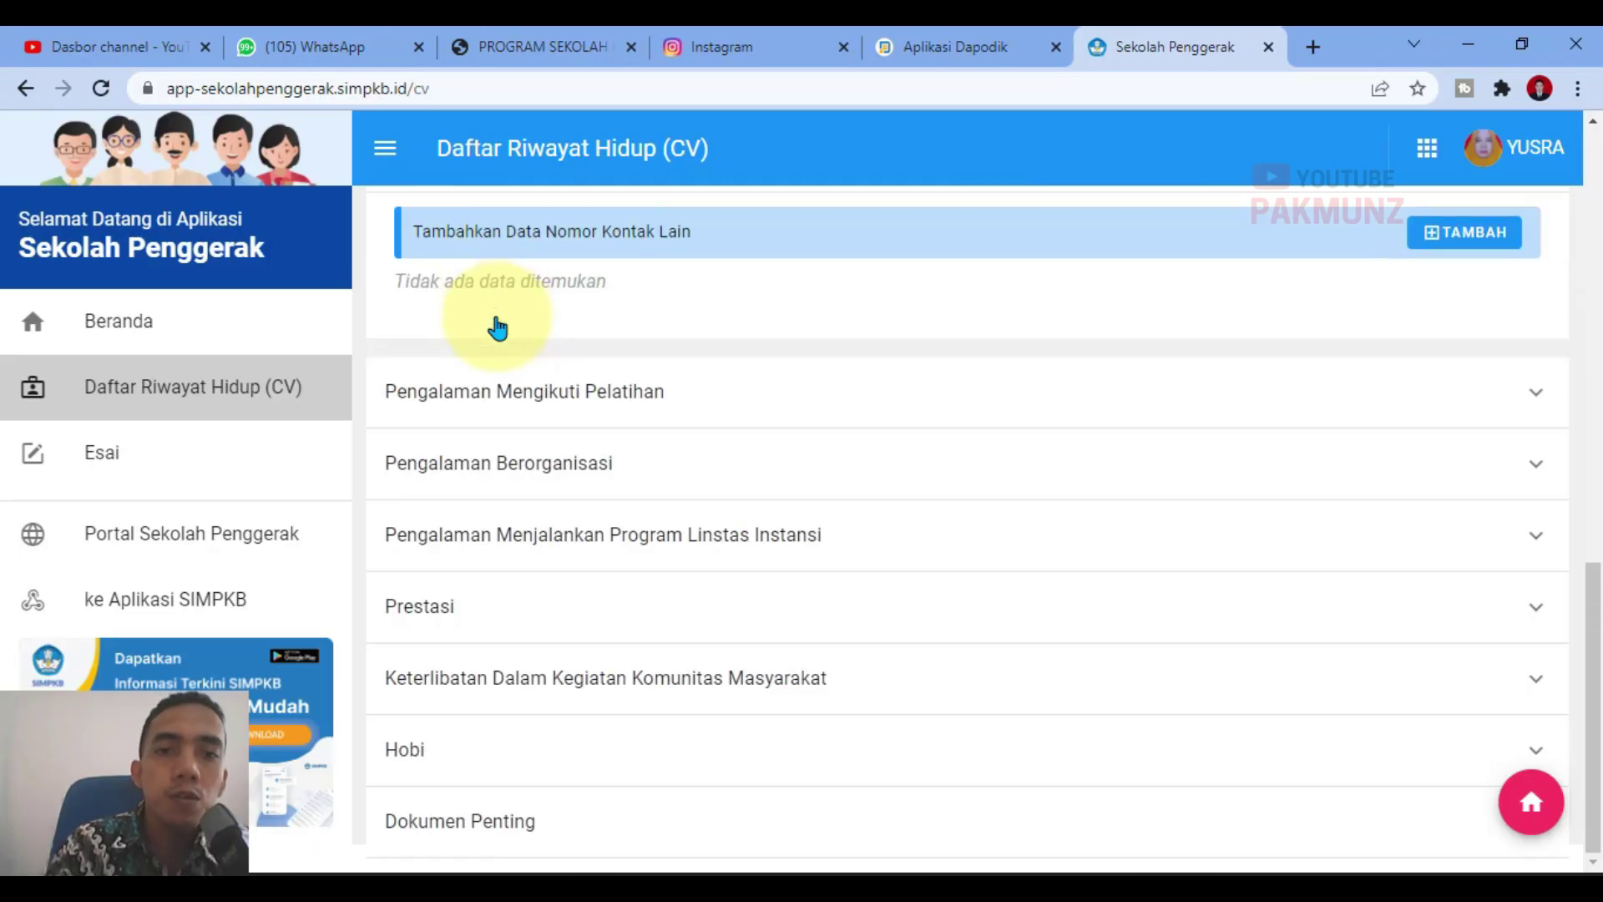
click(1467, 358)
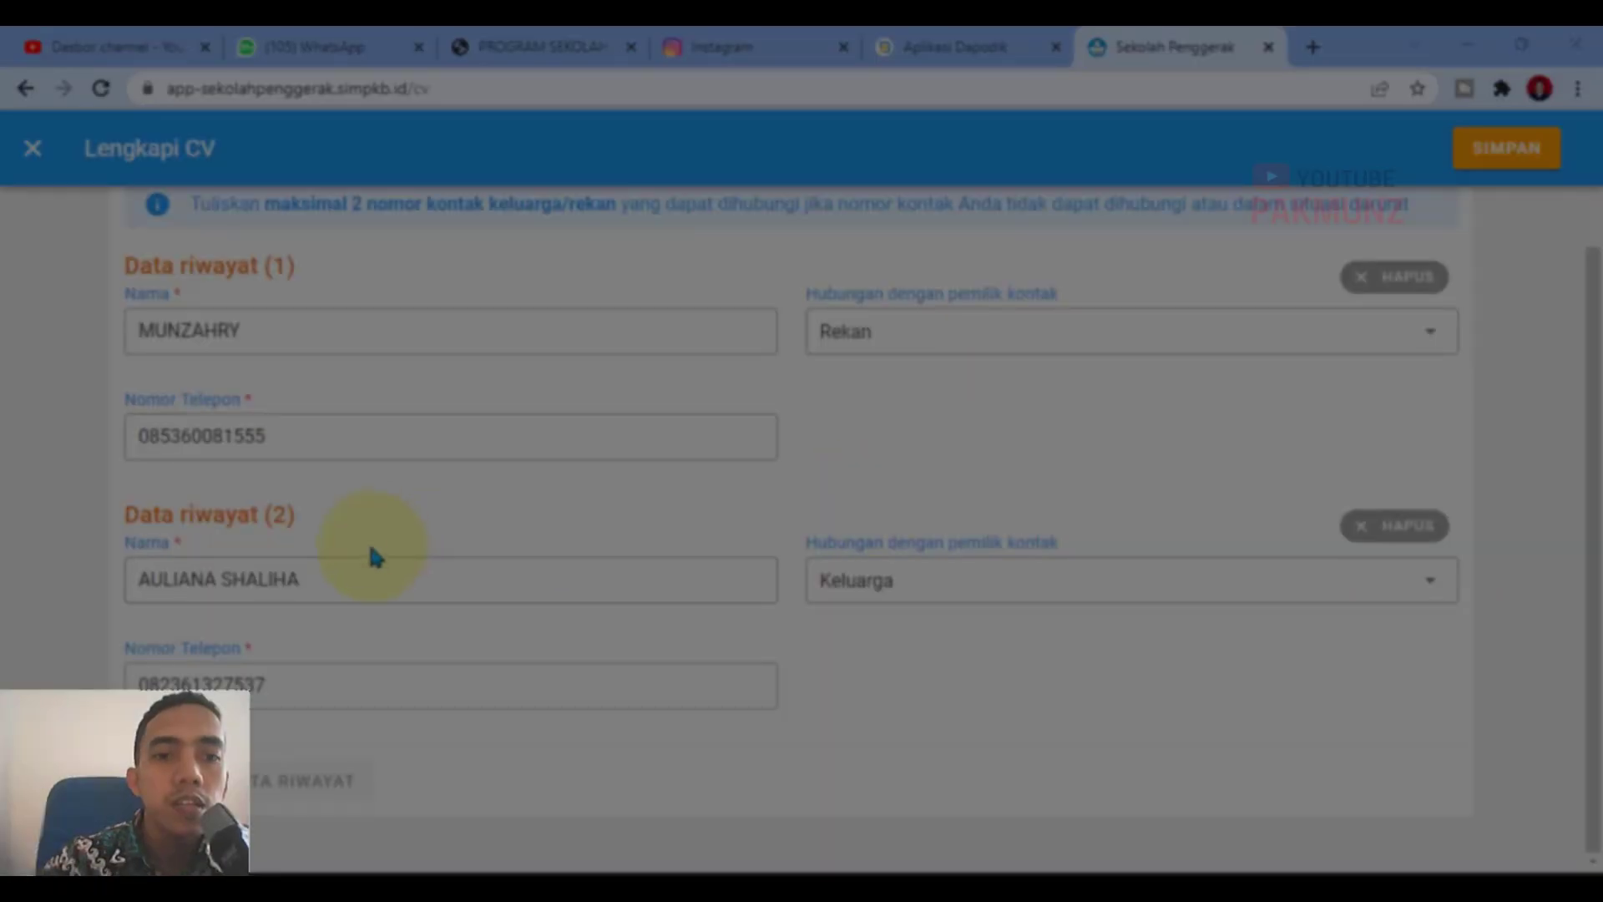
Step: Set the first contact's relationship to Rekan
scroll(512, 447, up, 1)
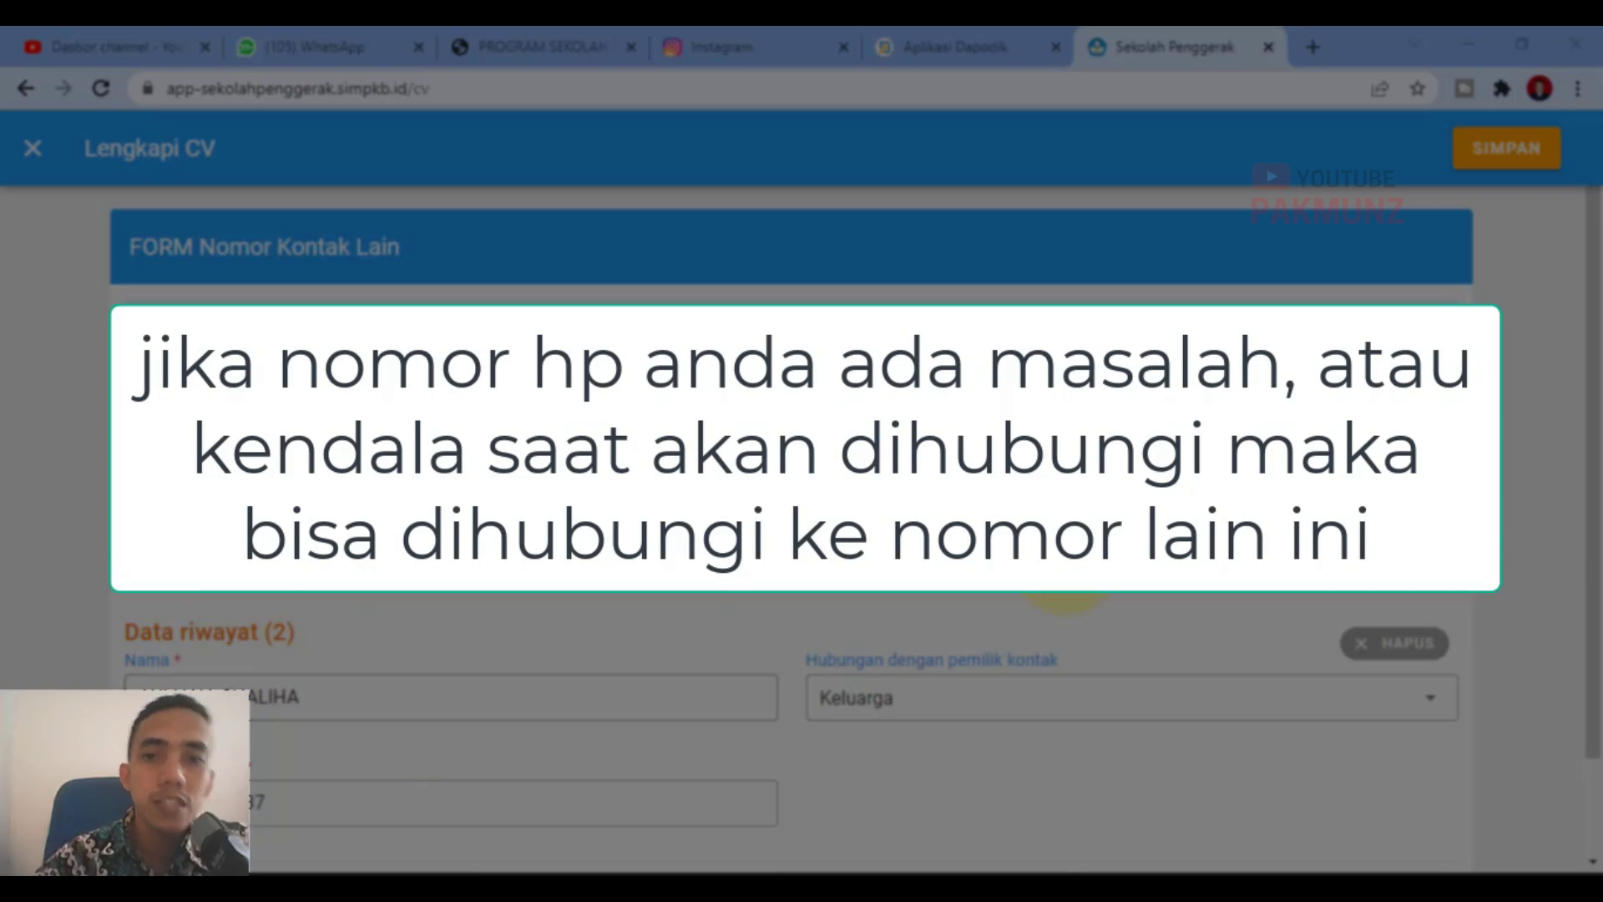
click(885, 455)
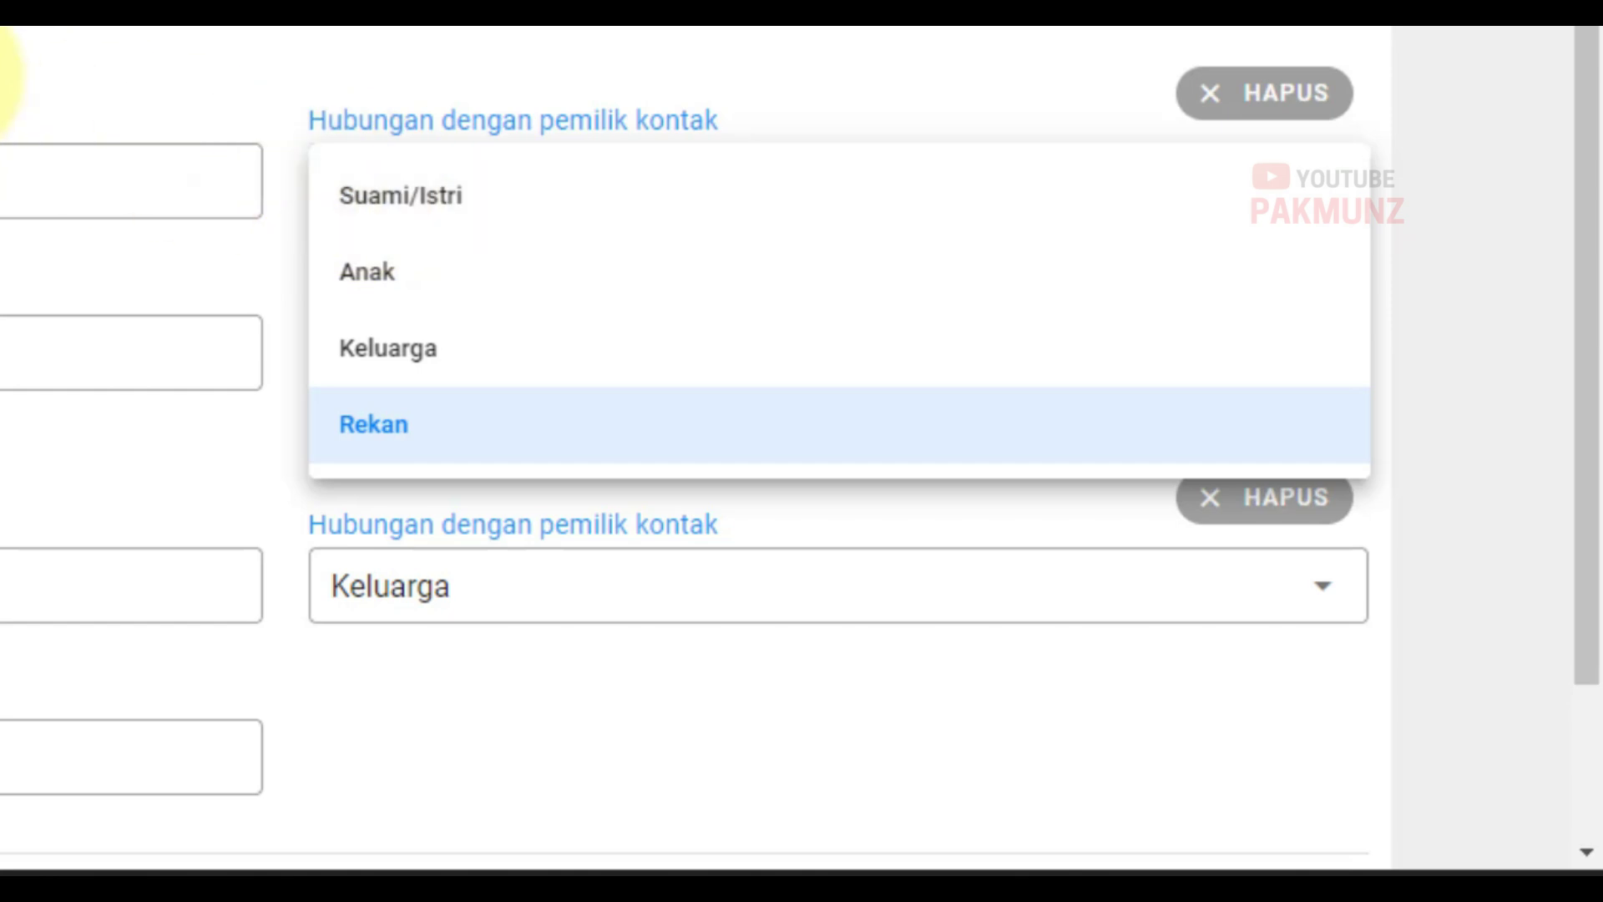
click(7, 72)
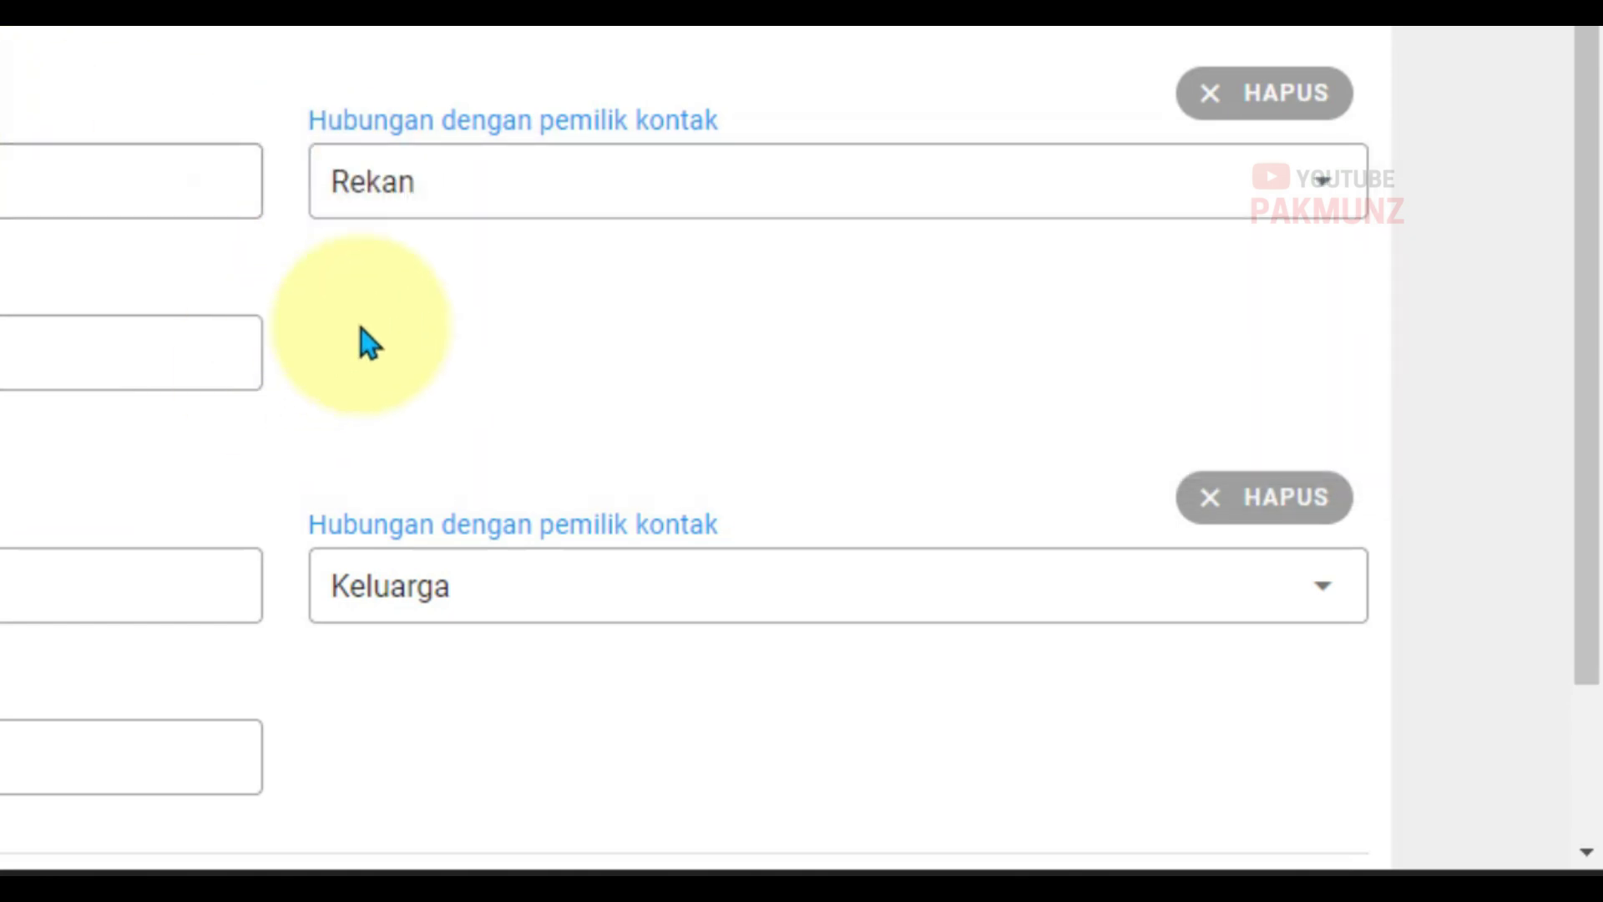
scroll(360, 329, down, 2)
scroll(480, 605, up, 2)
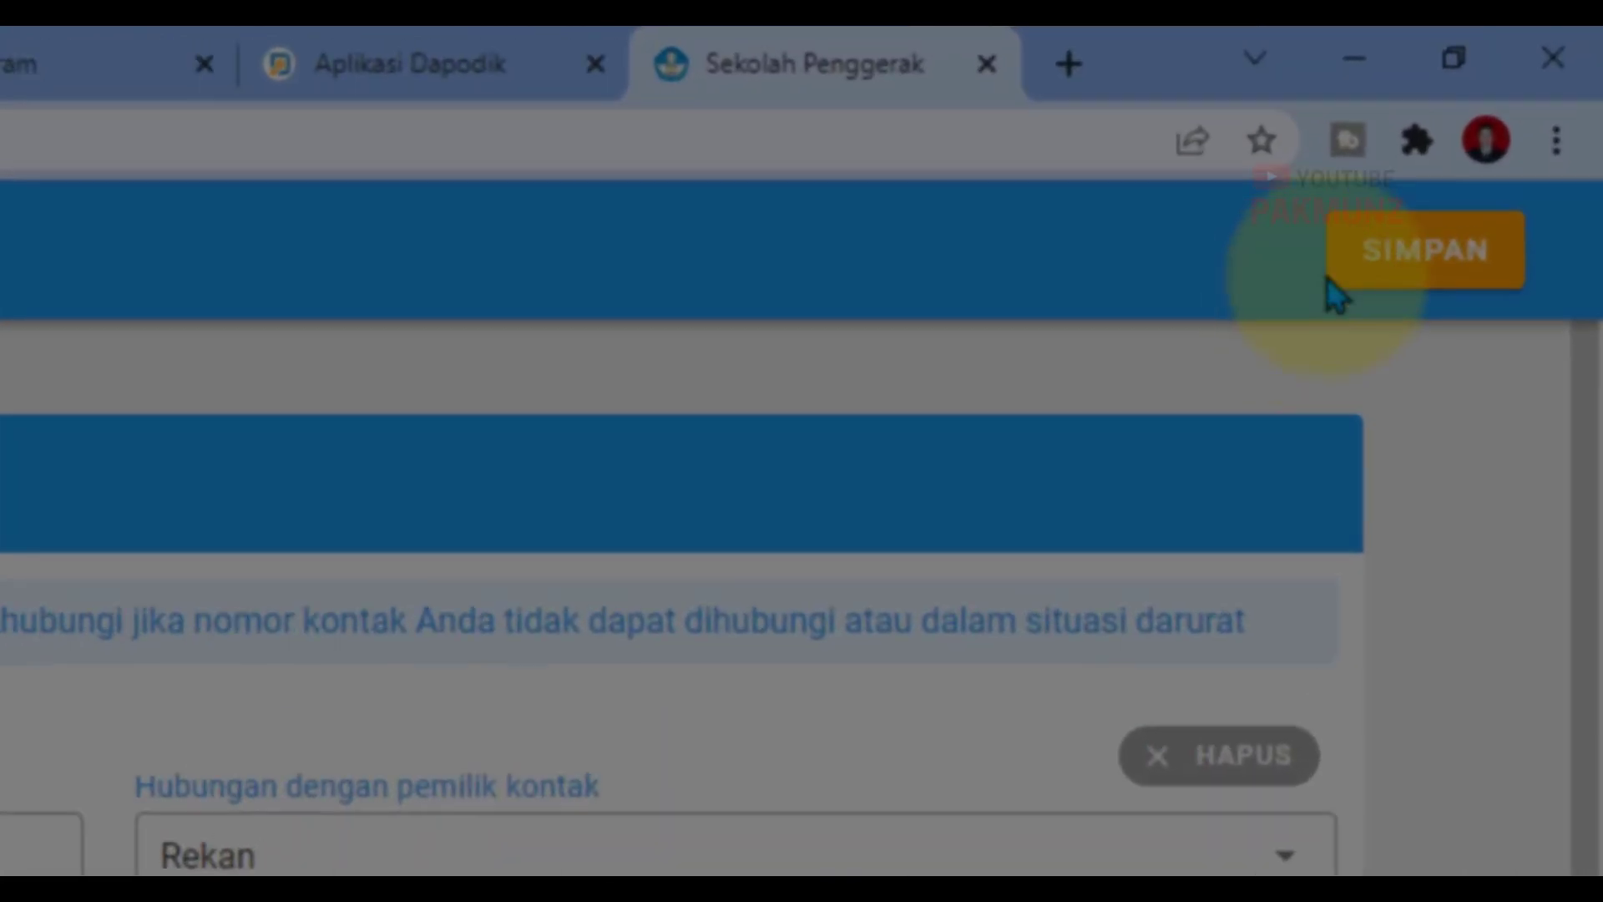
Step: Save the other contact numbers and dismiss the low battery warning
click(1367, 320)
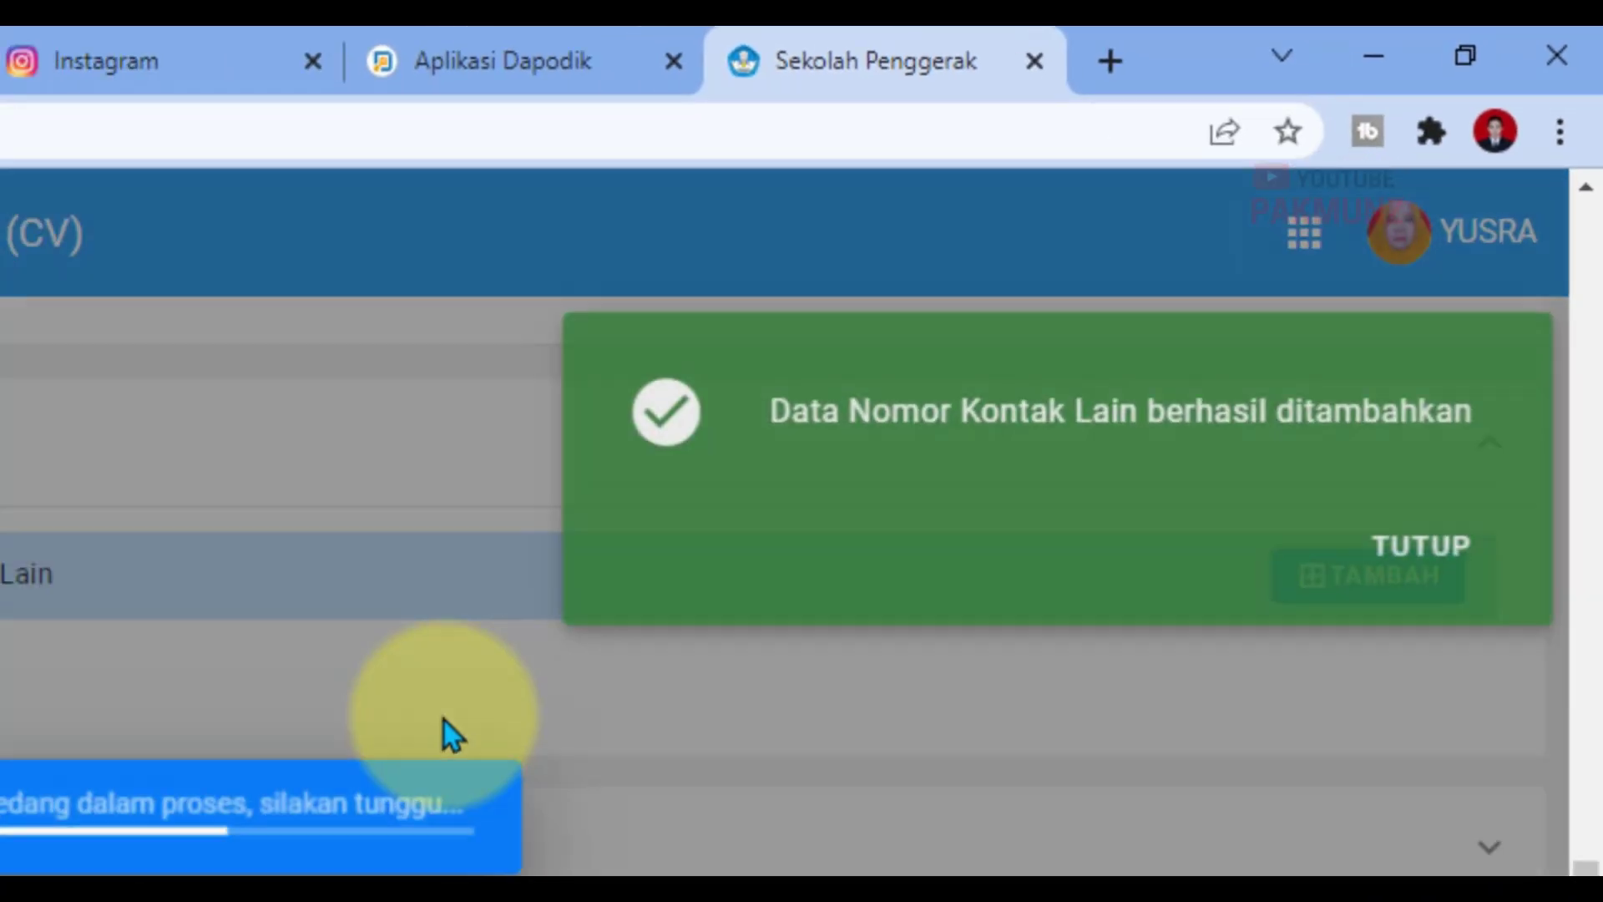
scroll(1010, 616, up, 15)
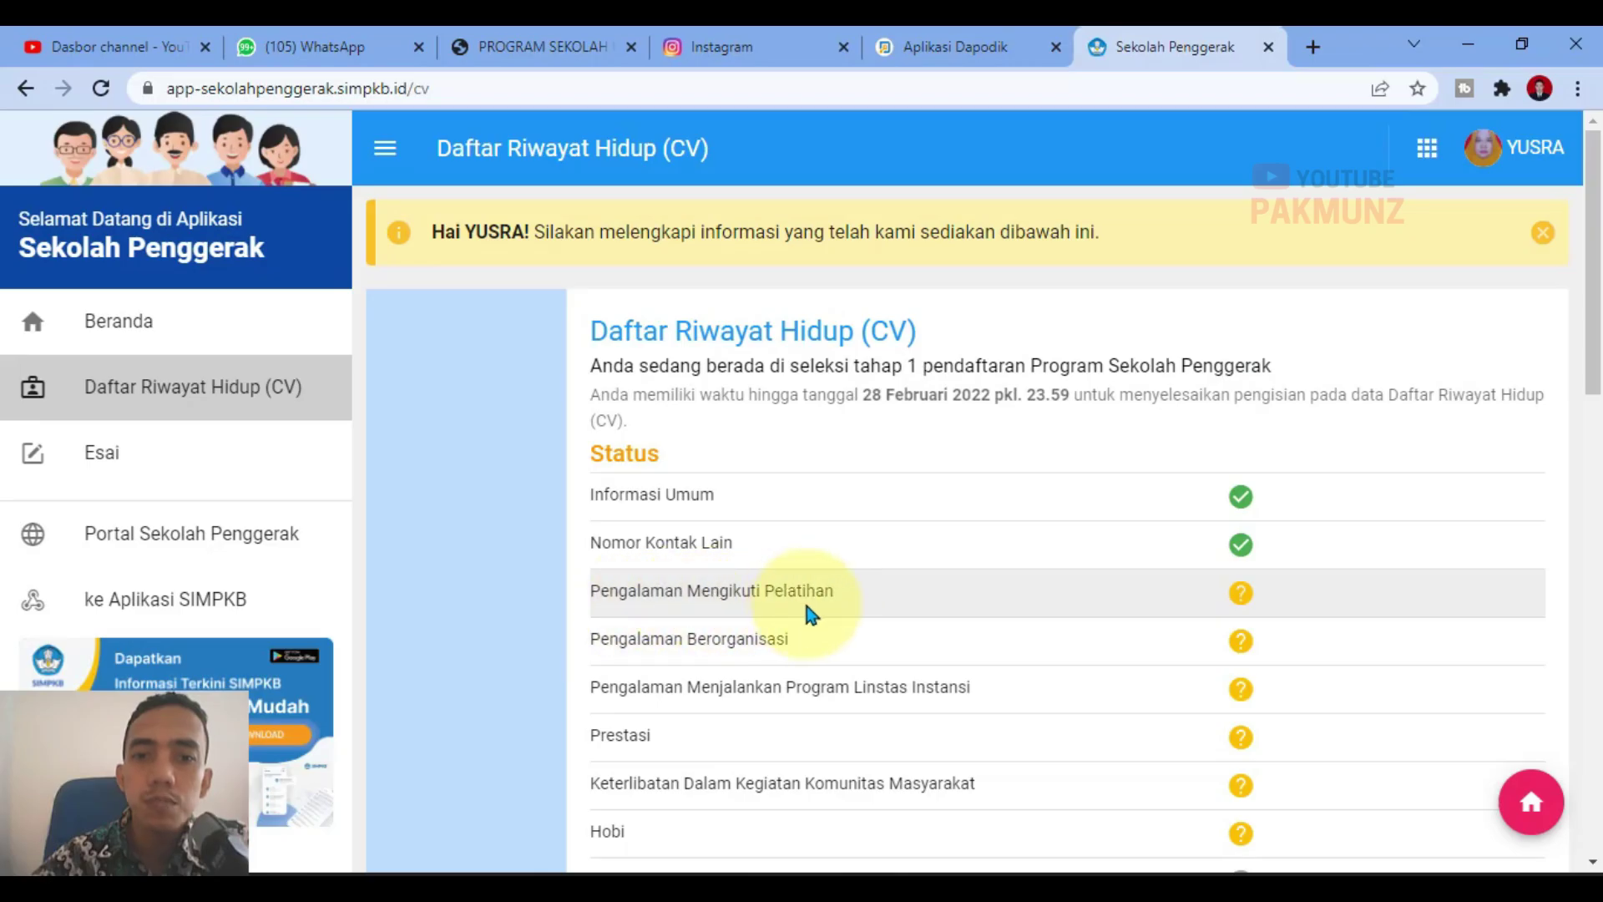
scroll(1246, 578, down, 4)
scroll(1186, 631, down, 11)
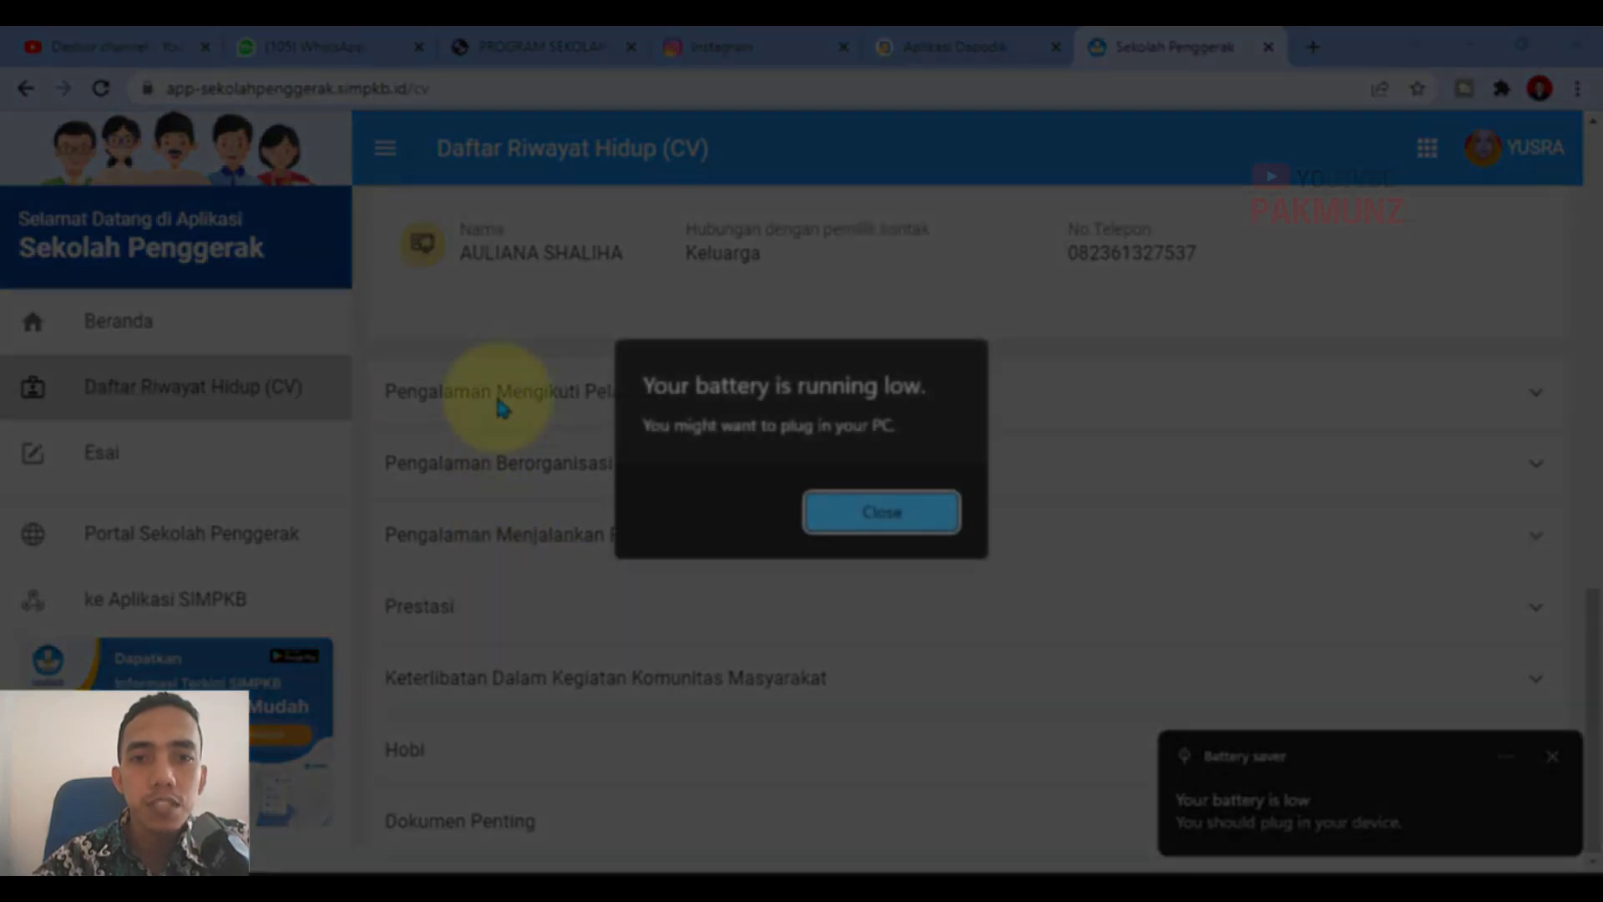
click(923, 511)
Step: Add and save training PELATIHAN KEPEMIMPINAN KEPALA SEKOLAH (Pemerintah Pusat, 2021), checking the guide PDF
click(556, 394)
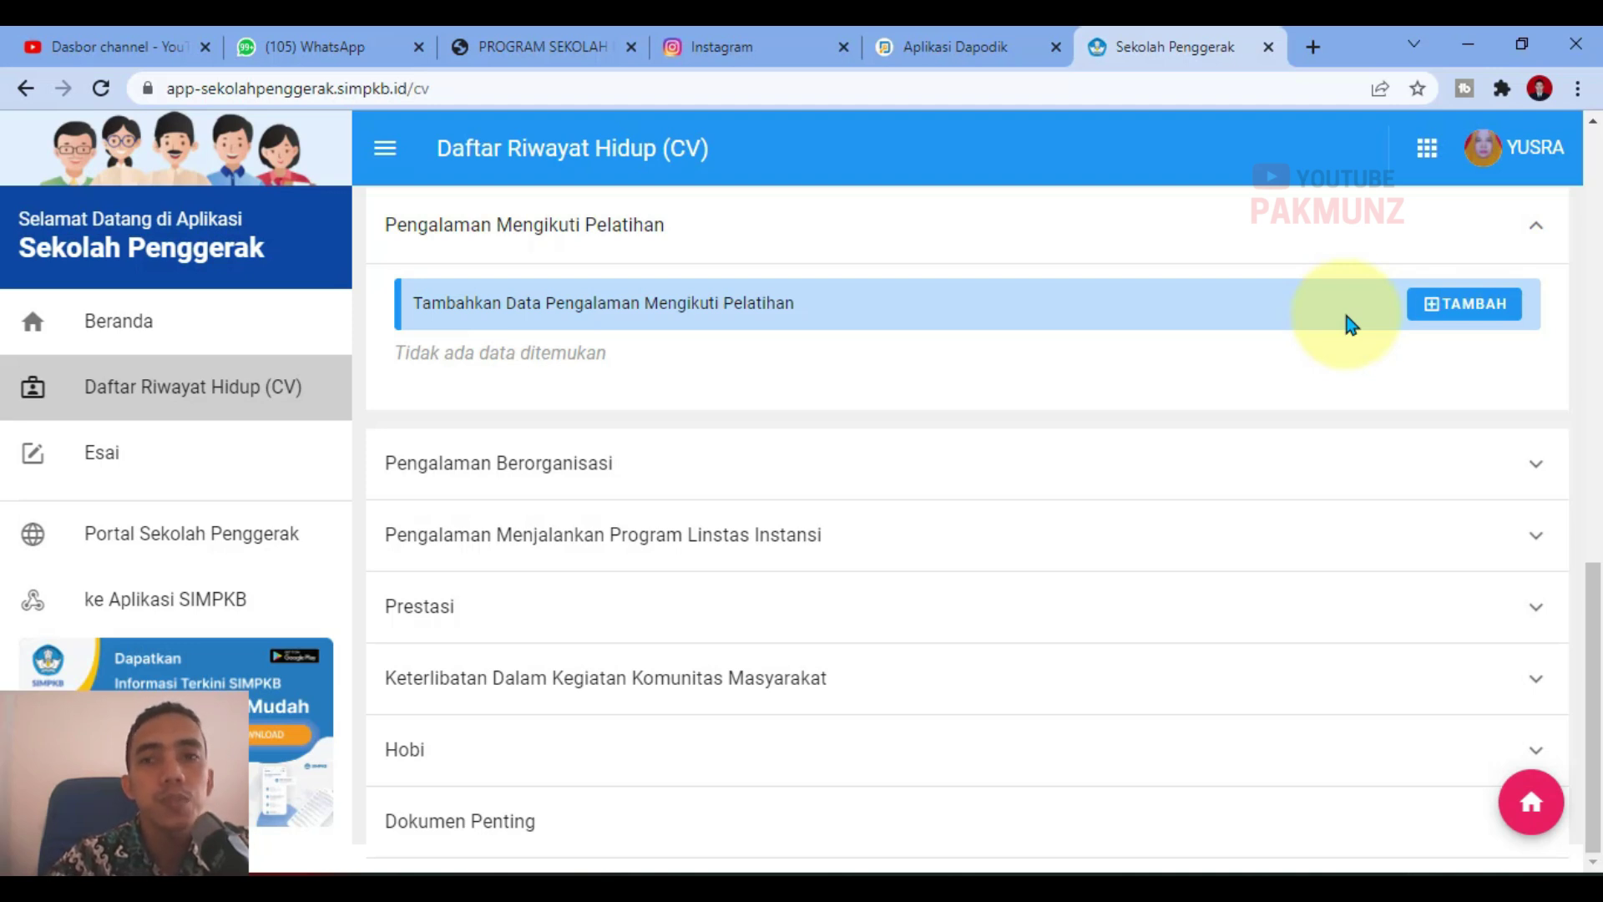
click(1461, 303)
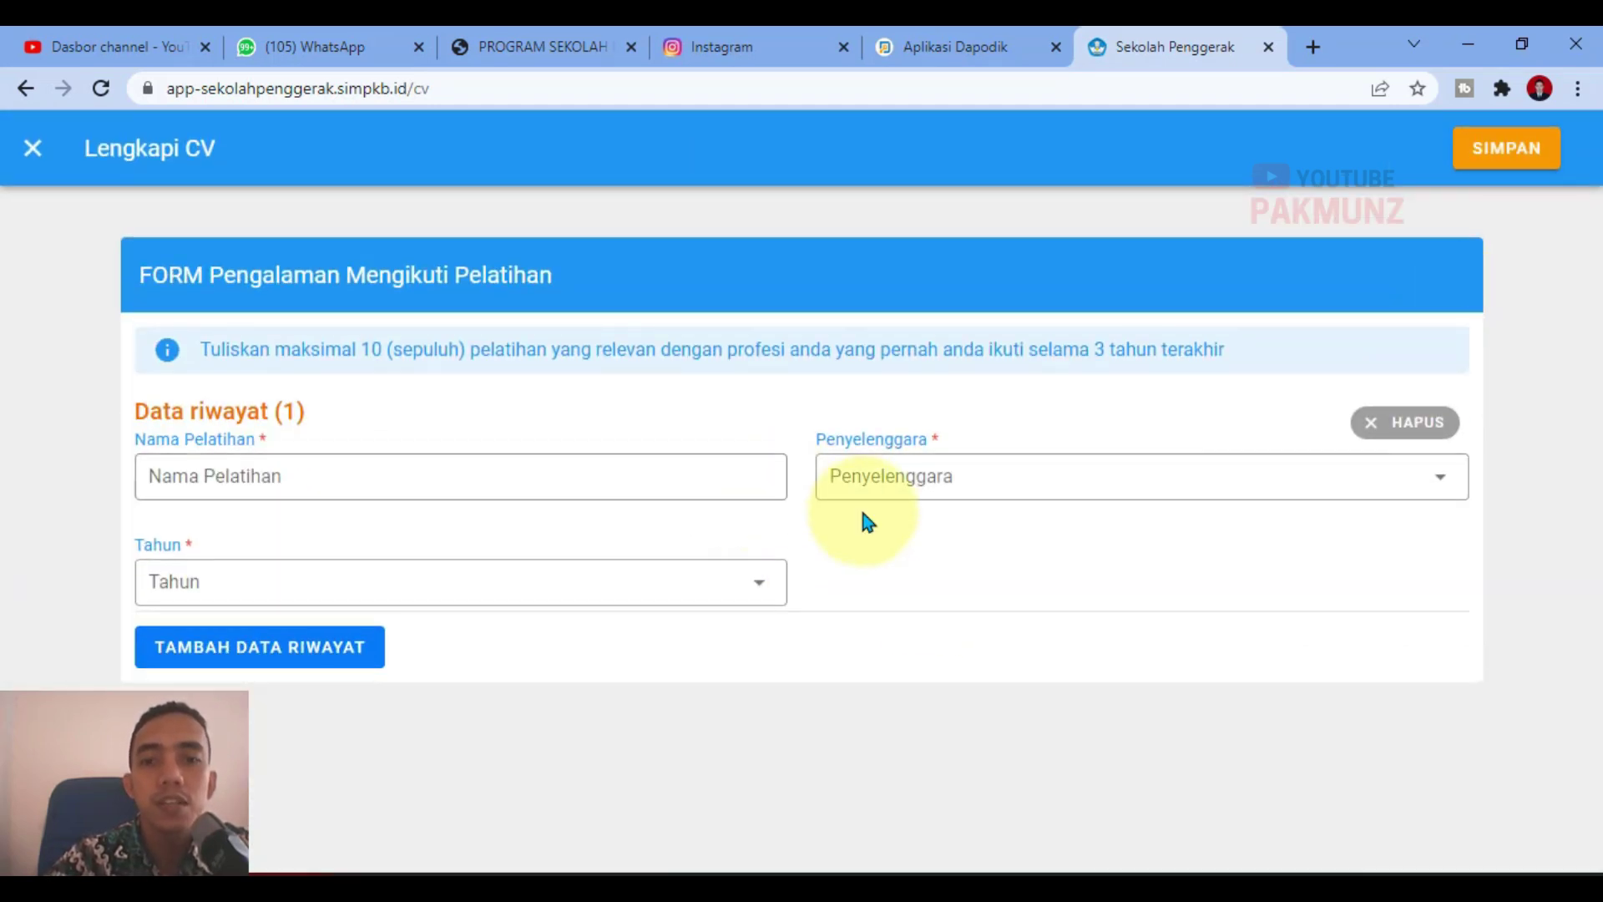
click(1021, 891)
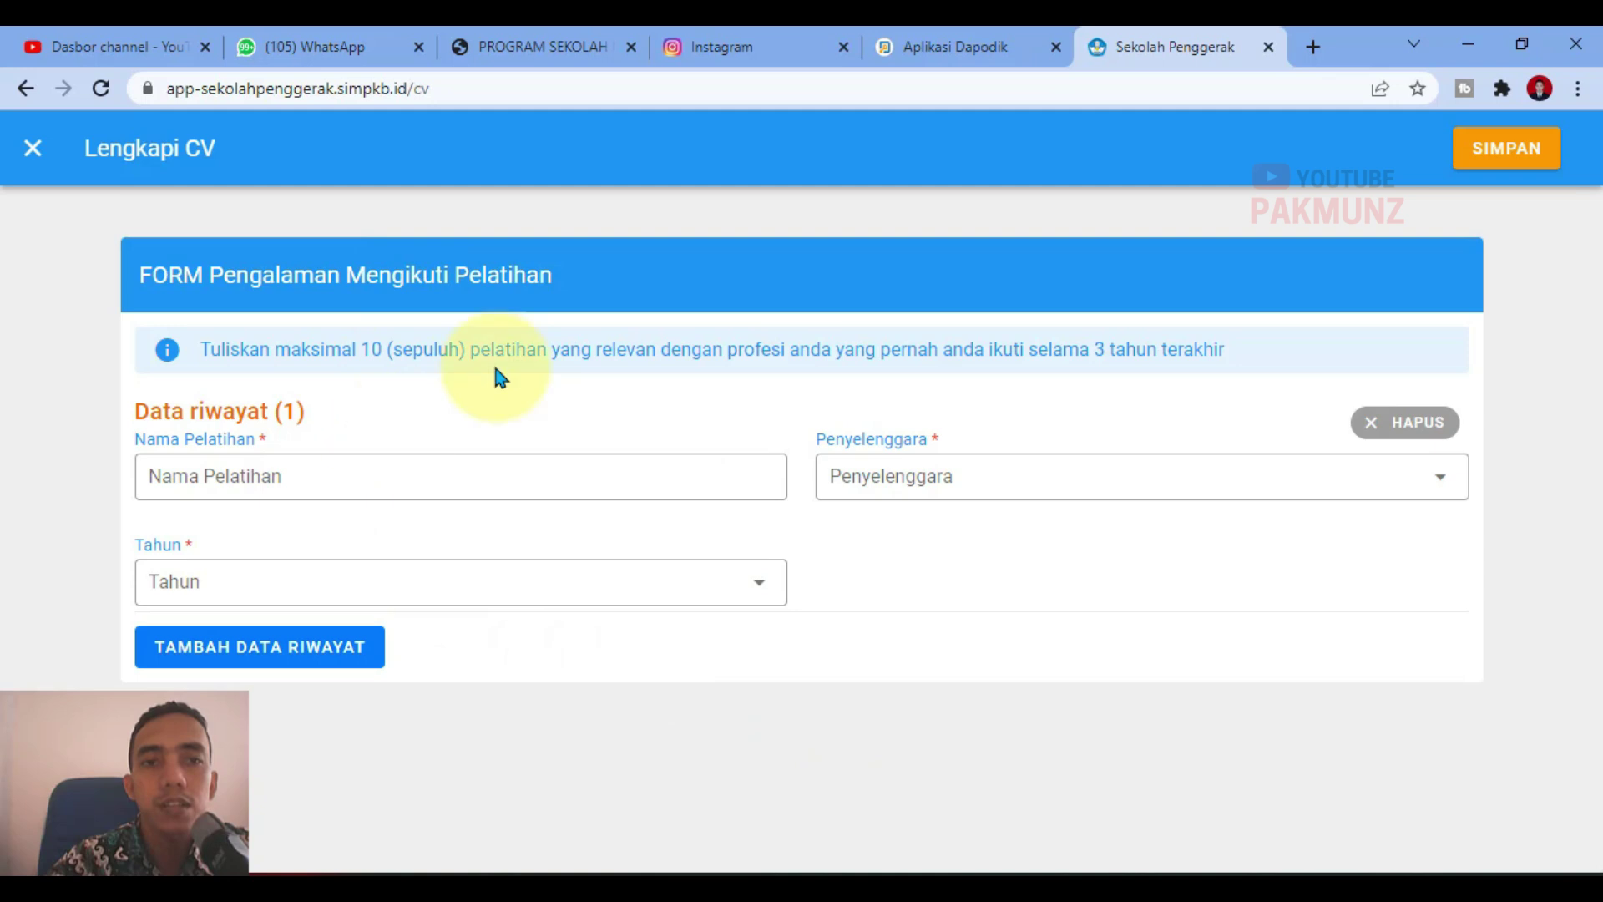
key(alt+Tab)
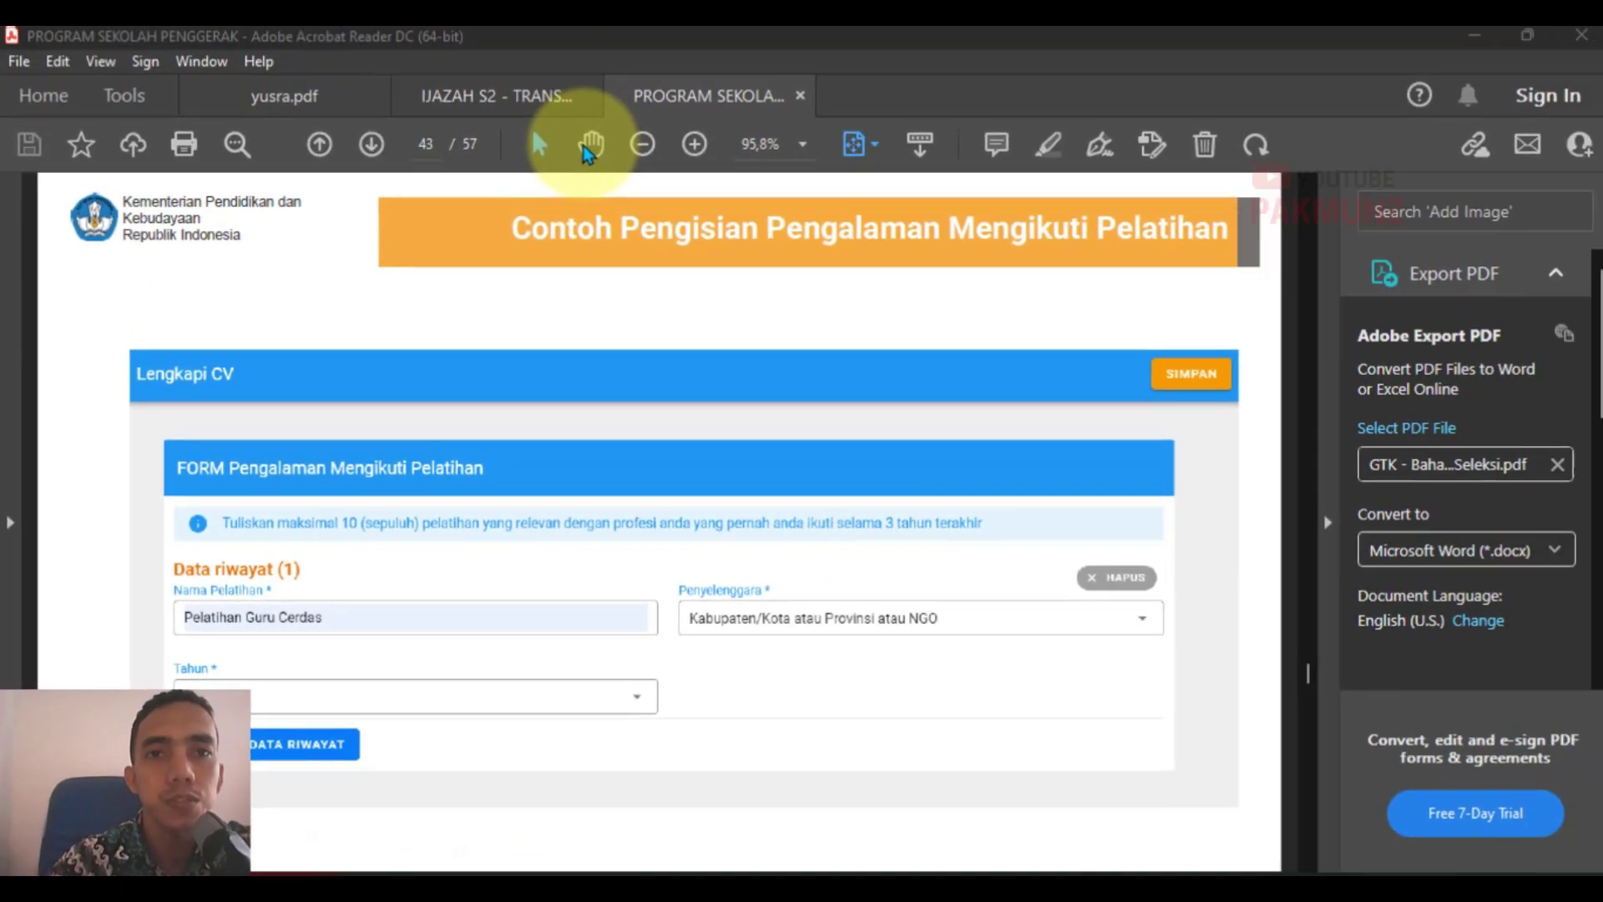
key(alt+Tab)
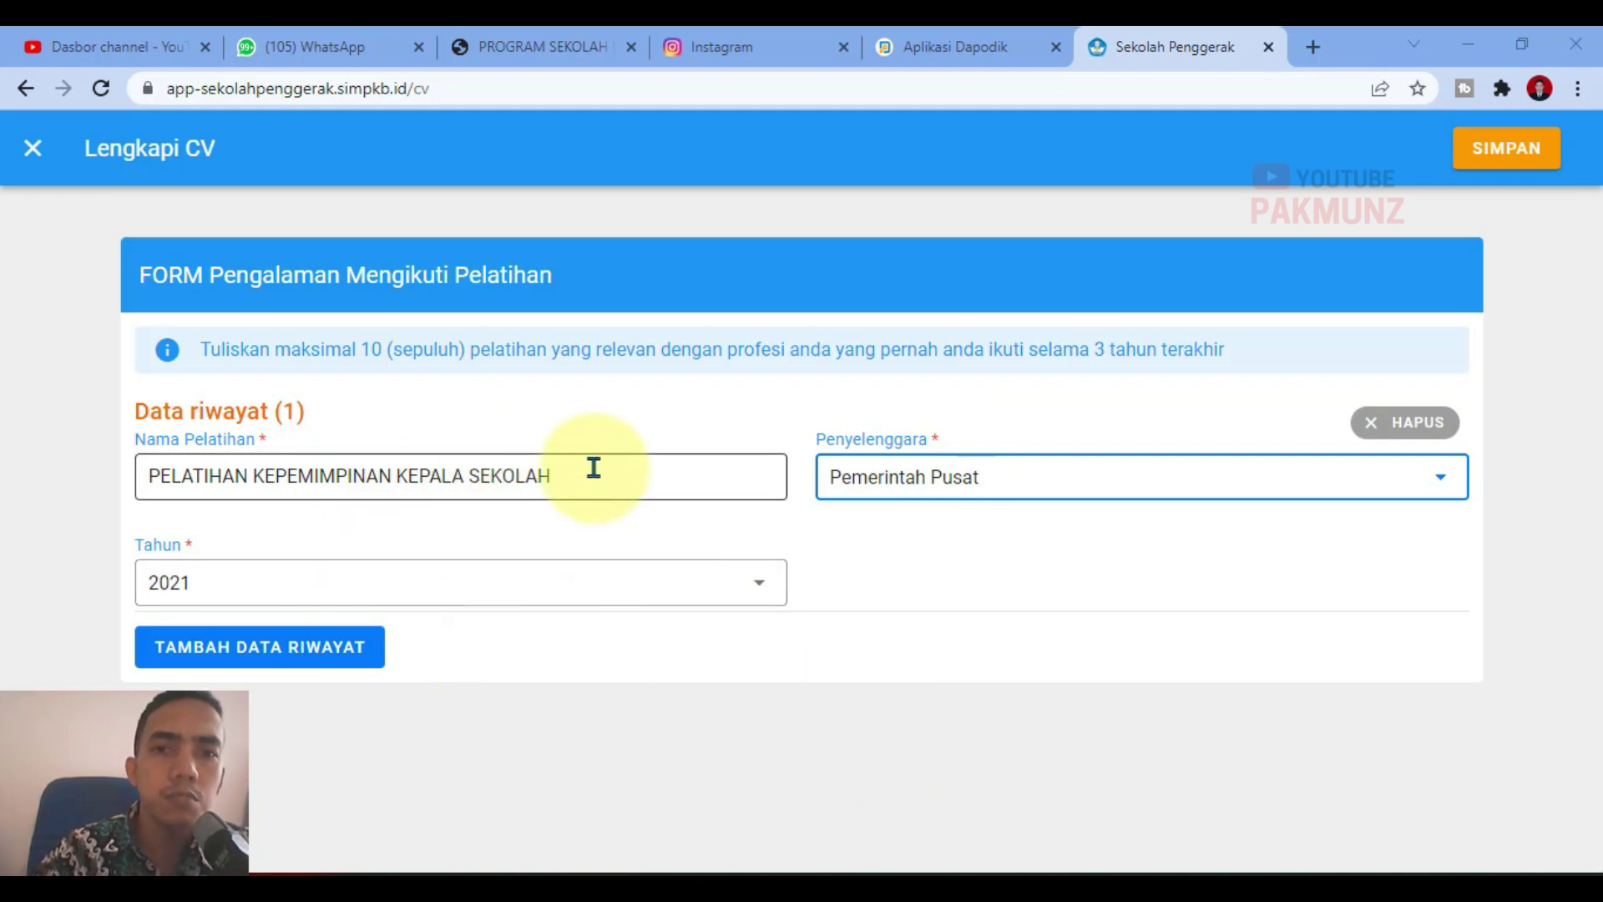
drag(470, 349, 1346, 371)
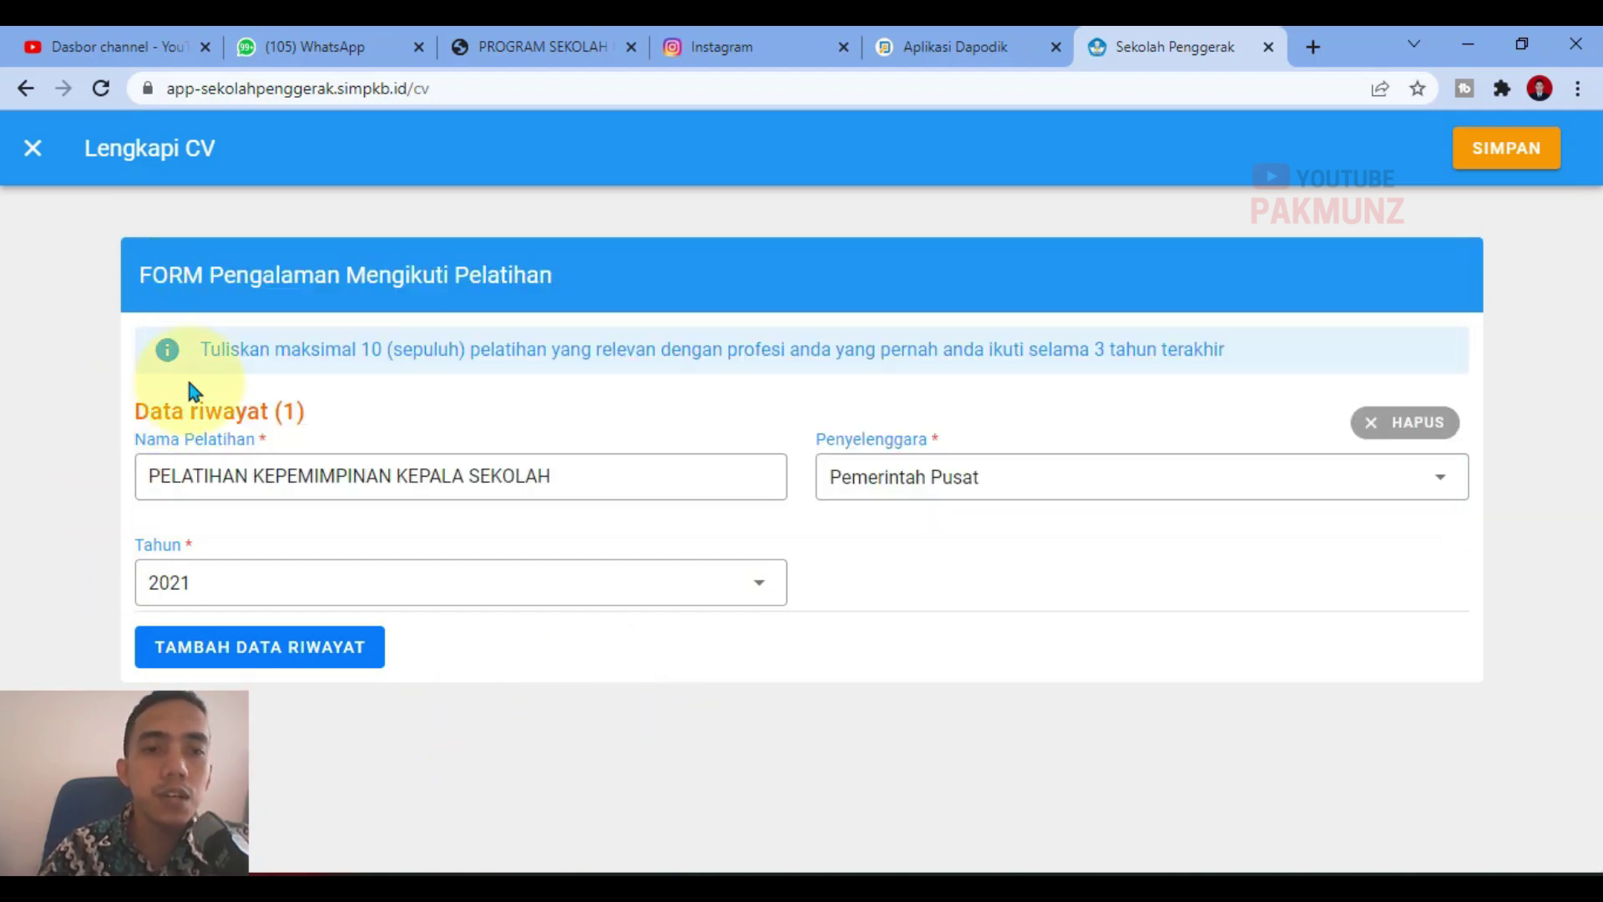
click(1518, 157)
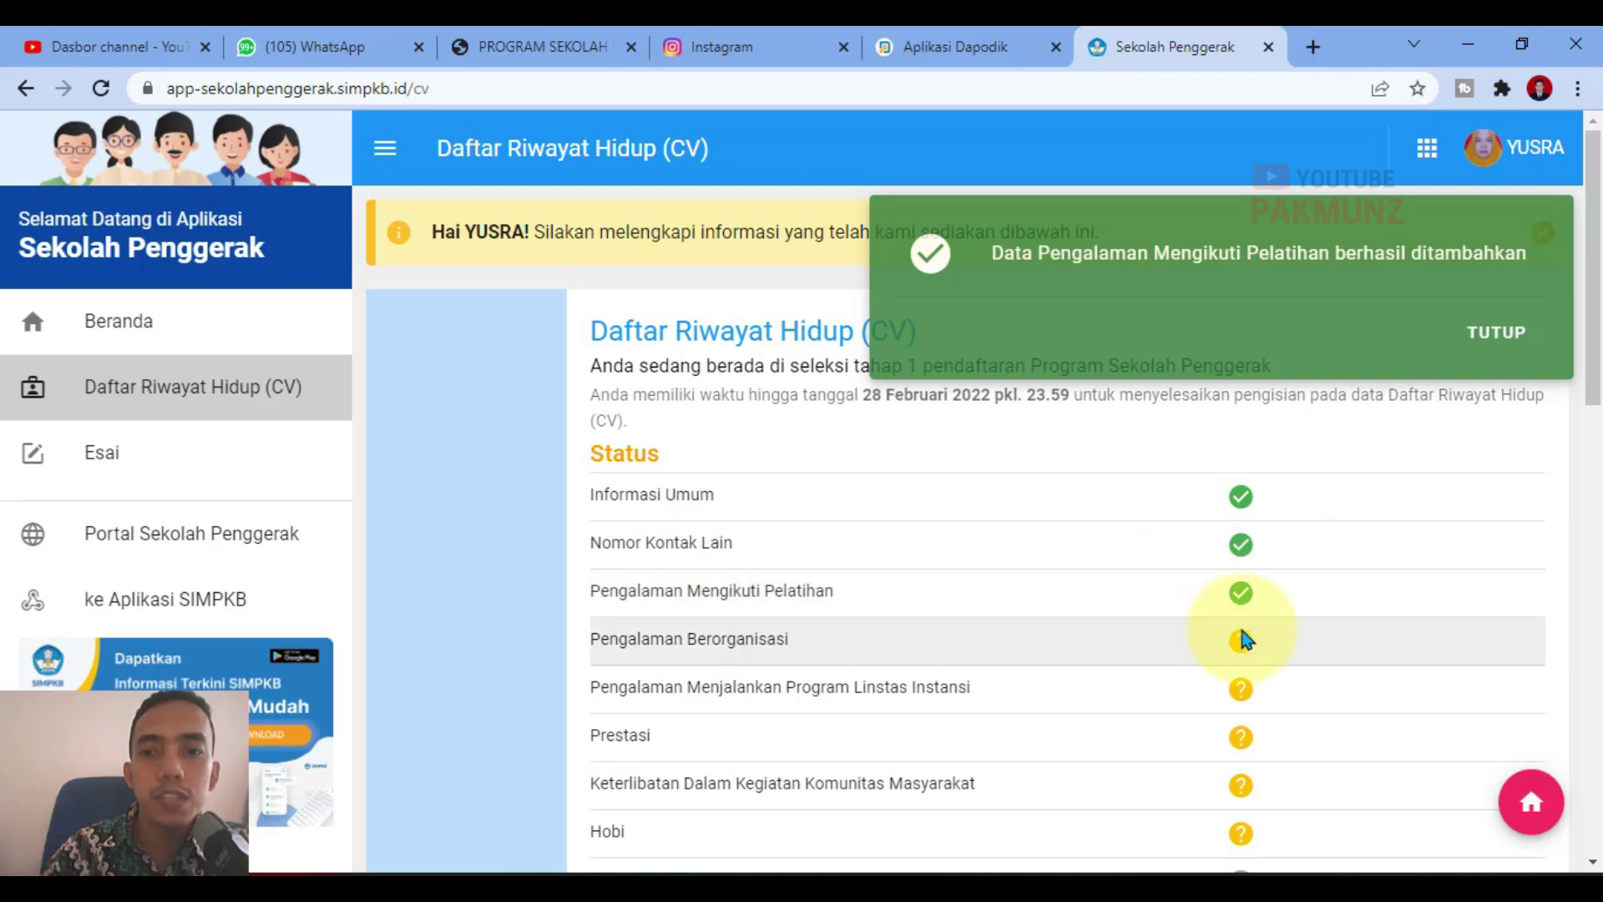
scroll(835, 601, down, 8)
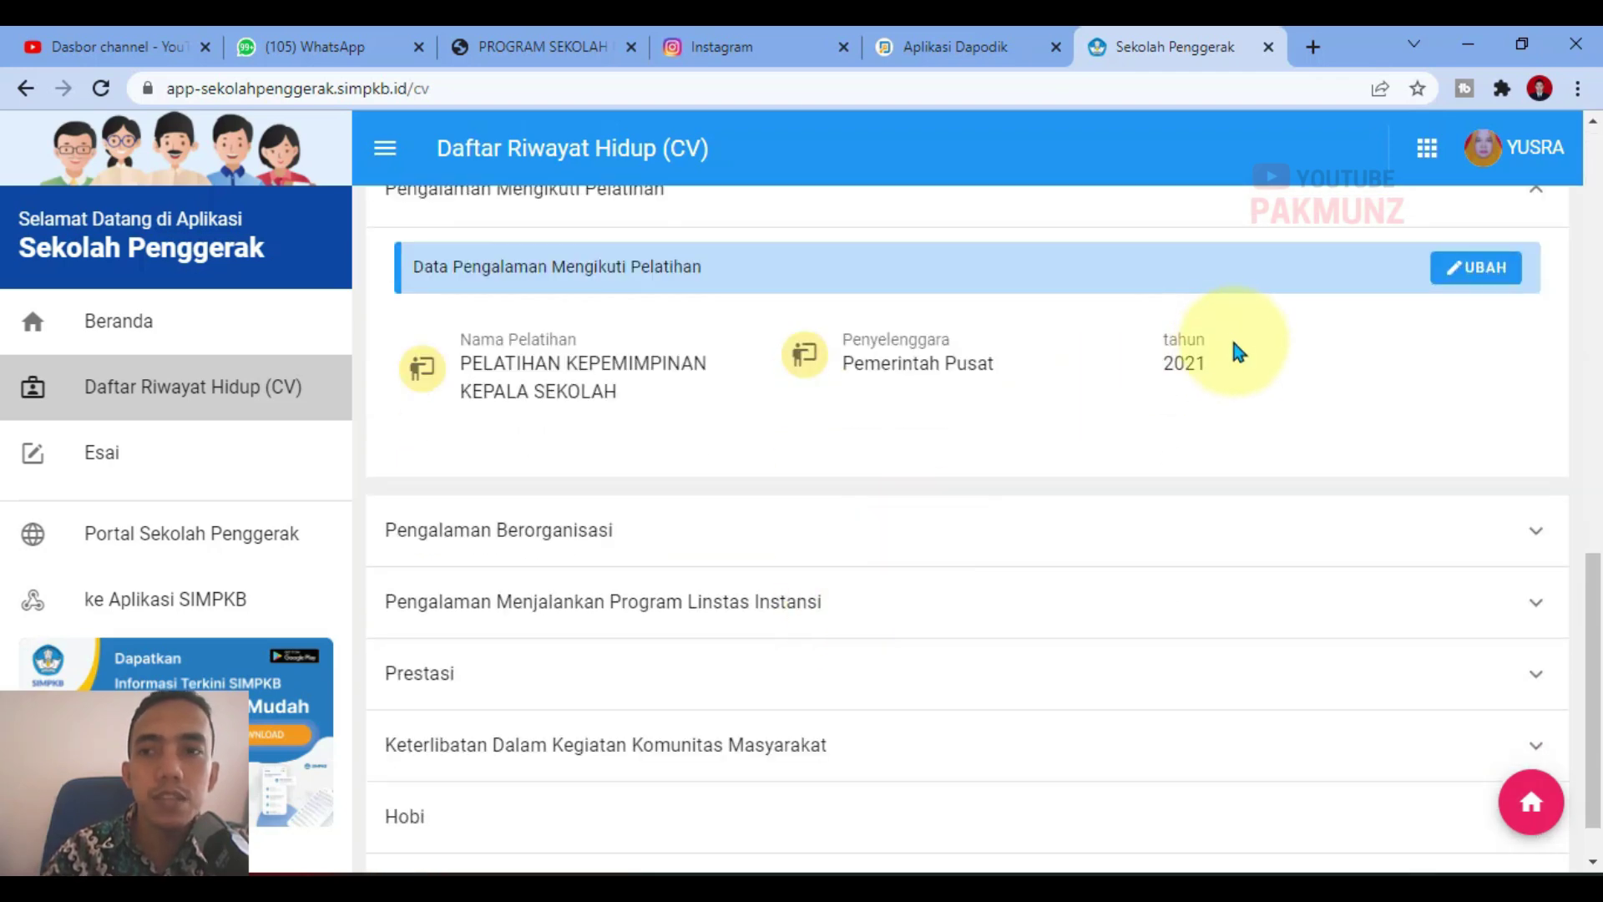
Step: Add a training entry and set BIMBINGAN TEKNIS PEMBINAAN USAHA KESEHATAN SEKOLAH DASAR REGIONAL BANTEN to 2019
click(1475, 276)
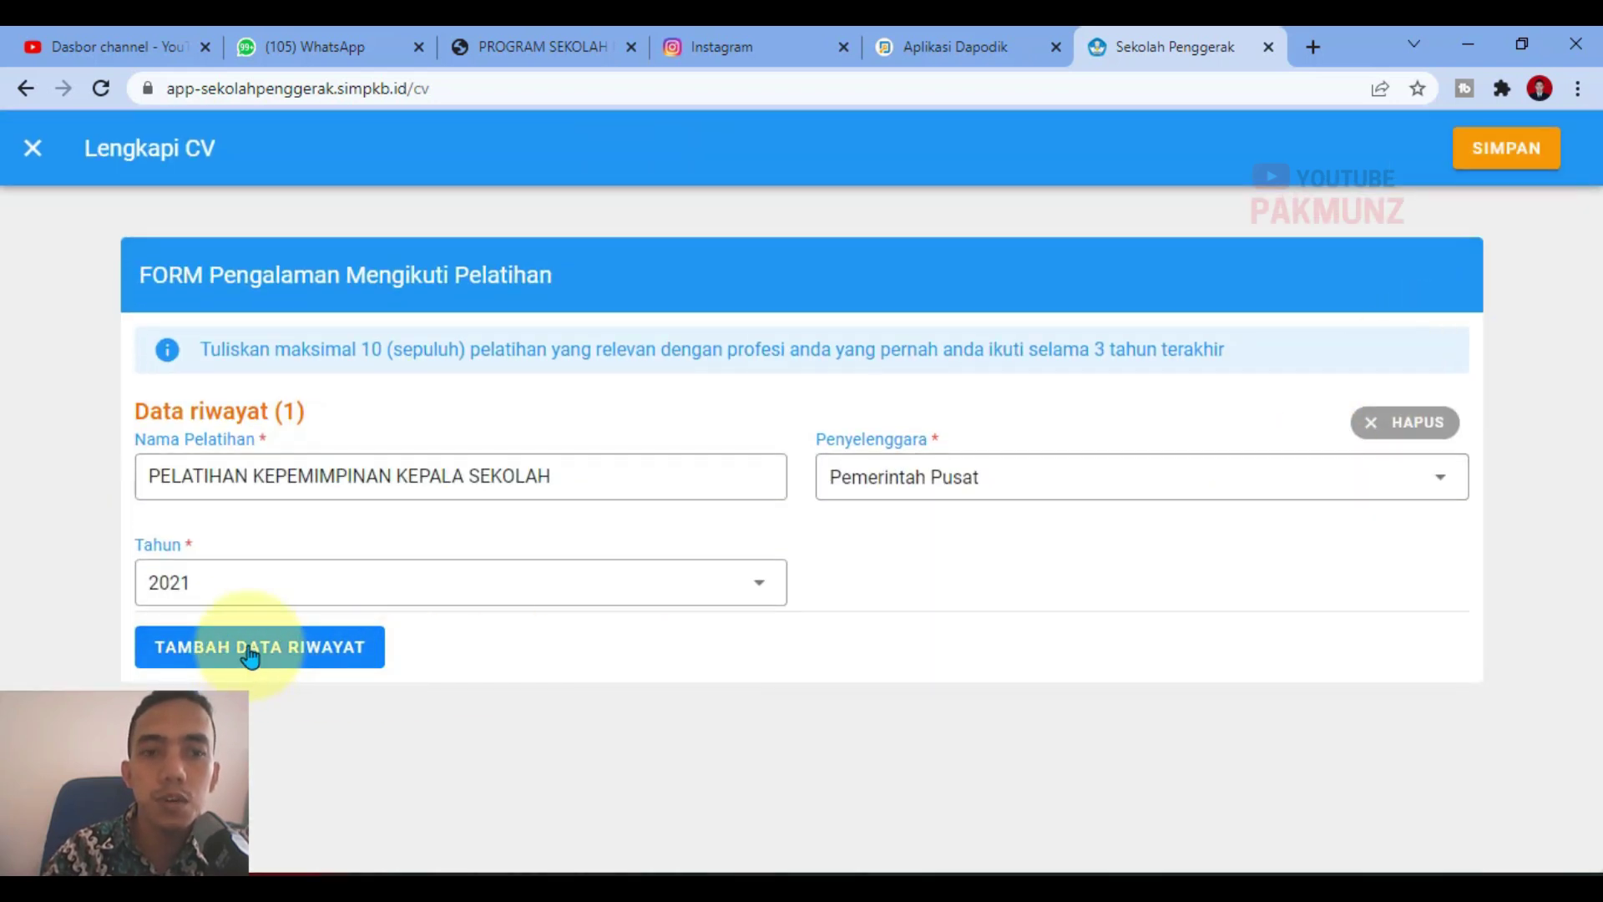
click(250, 659)
scroll(501, 643, down, 1)
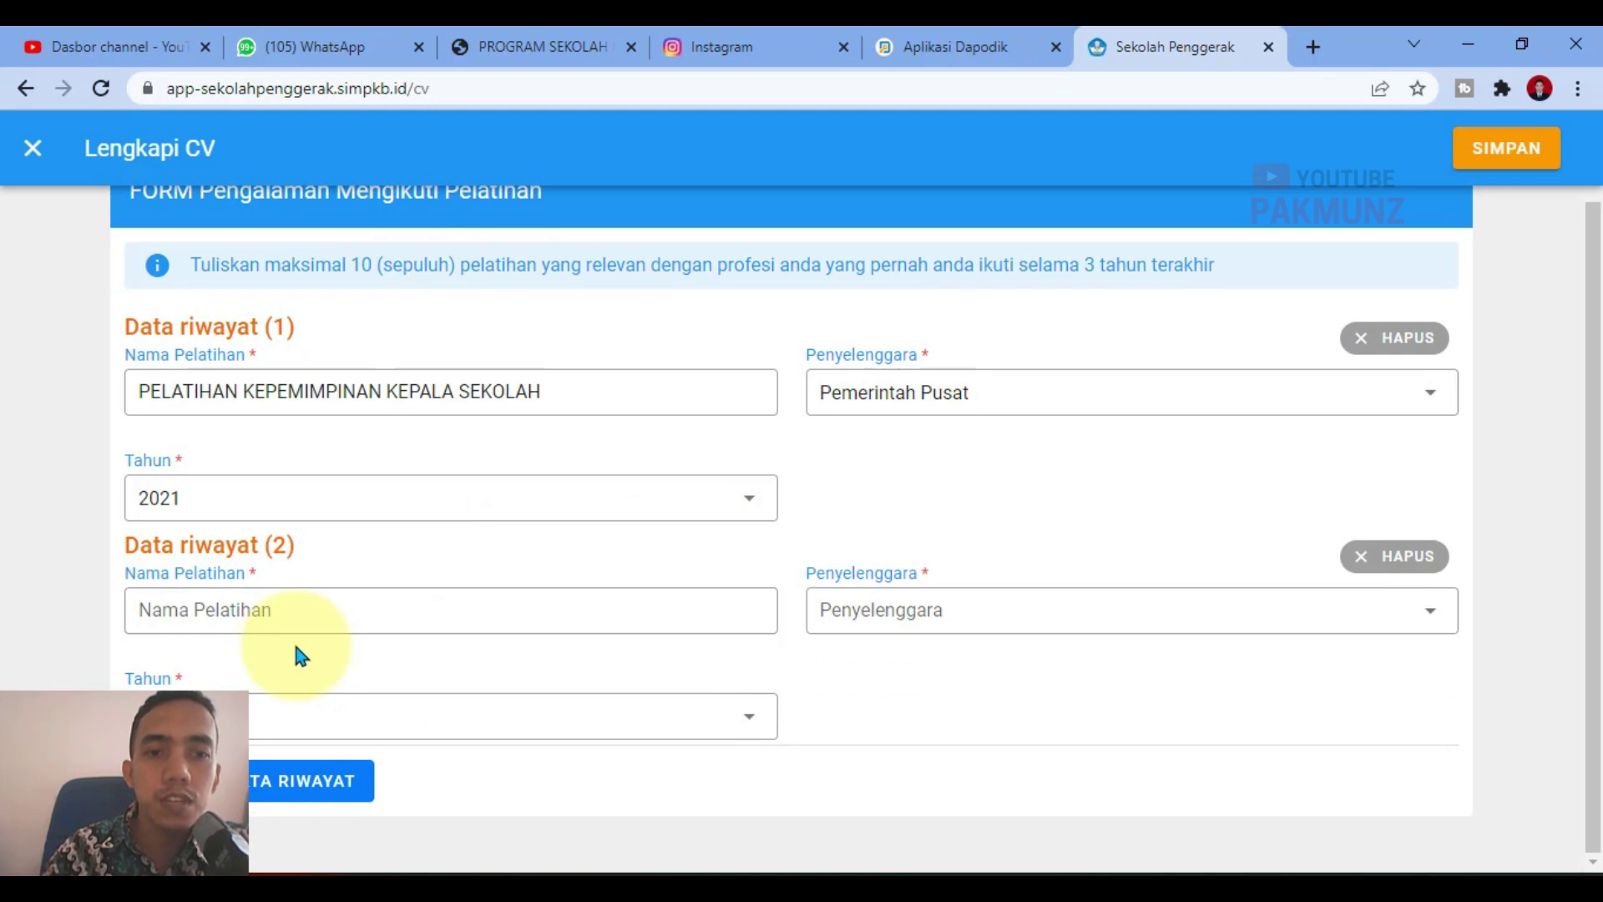
scroll(677, 656, up, 1)
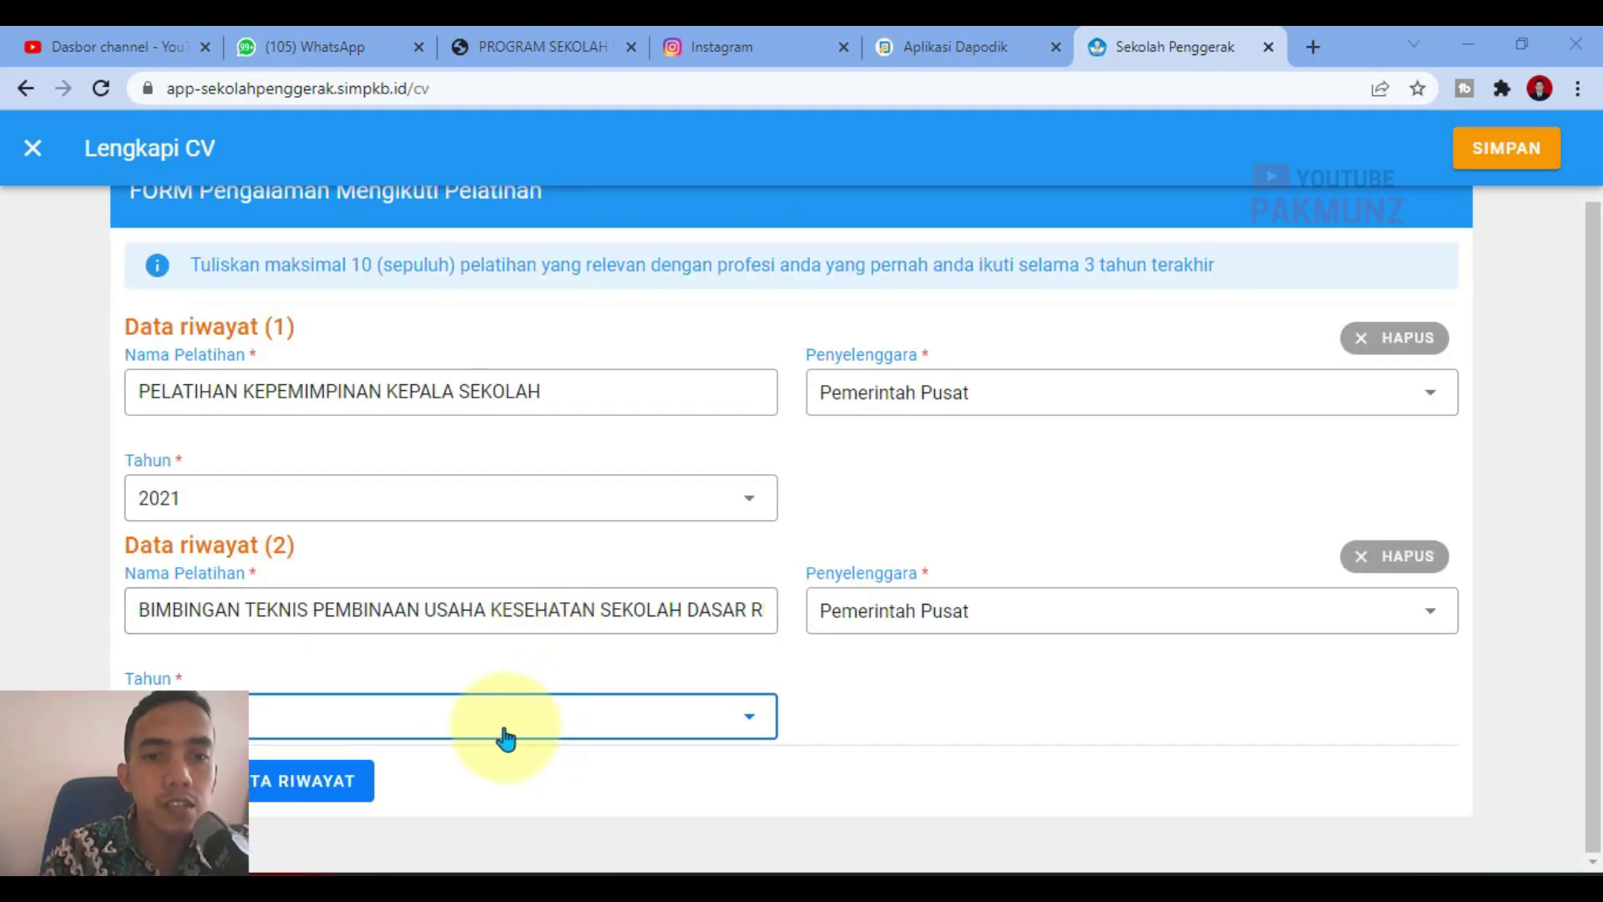
click(505, 739)
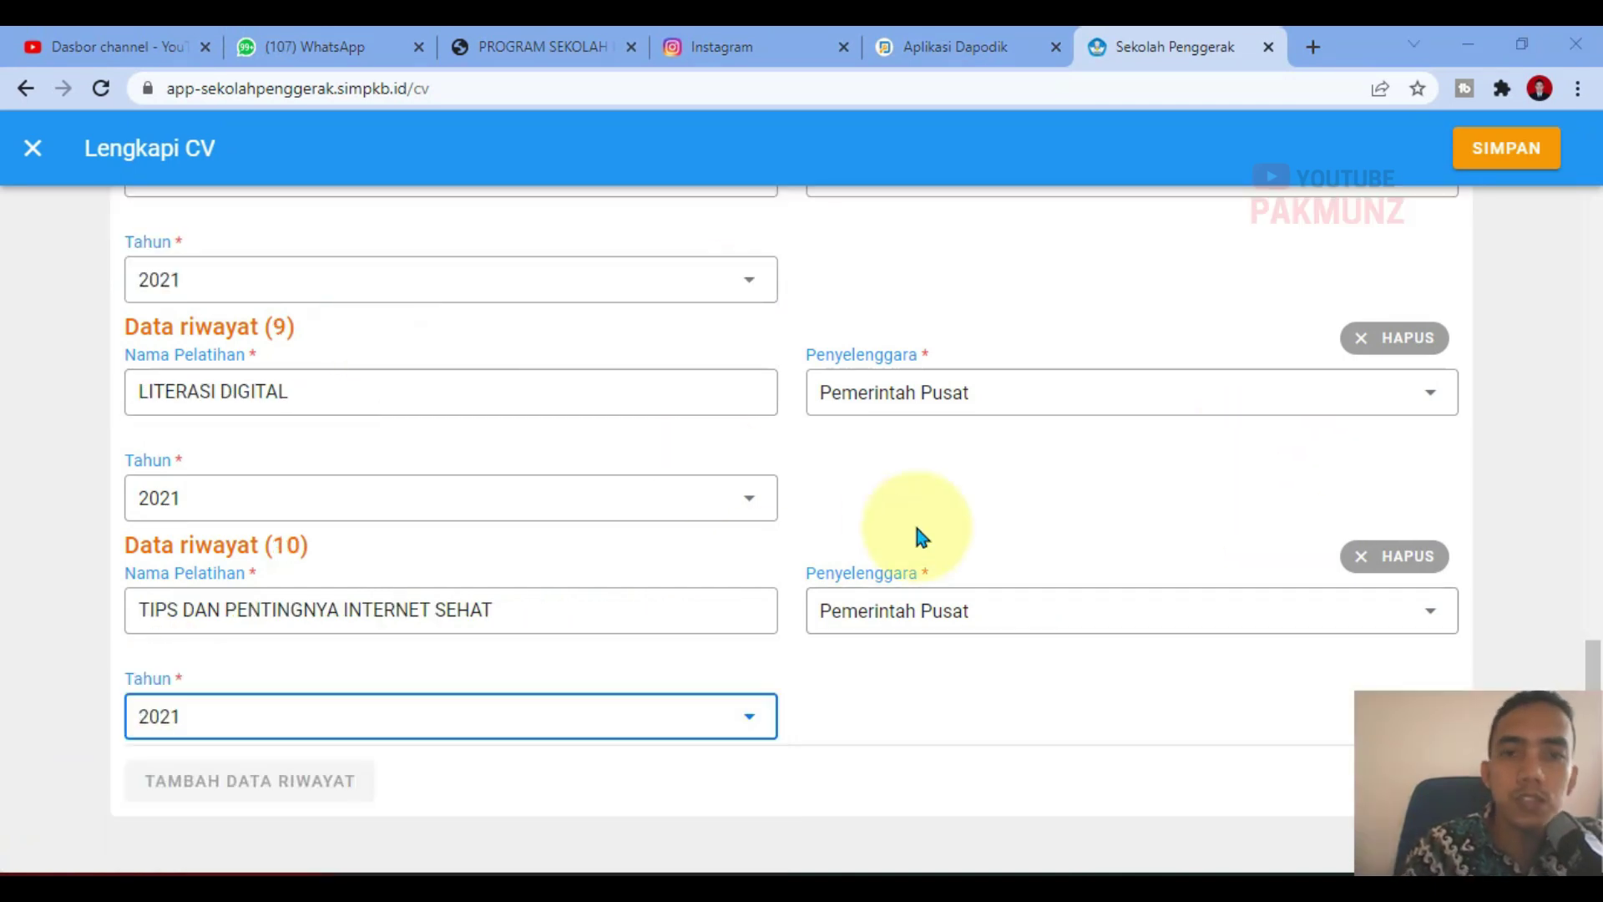
Step: Review the training list and save all ten entries
scroll(994, 576, up, 8)
scroll(956, 609, down, 8)
scroll(1303, 626, up, 17)
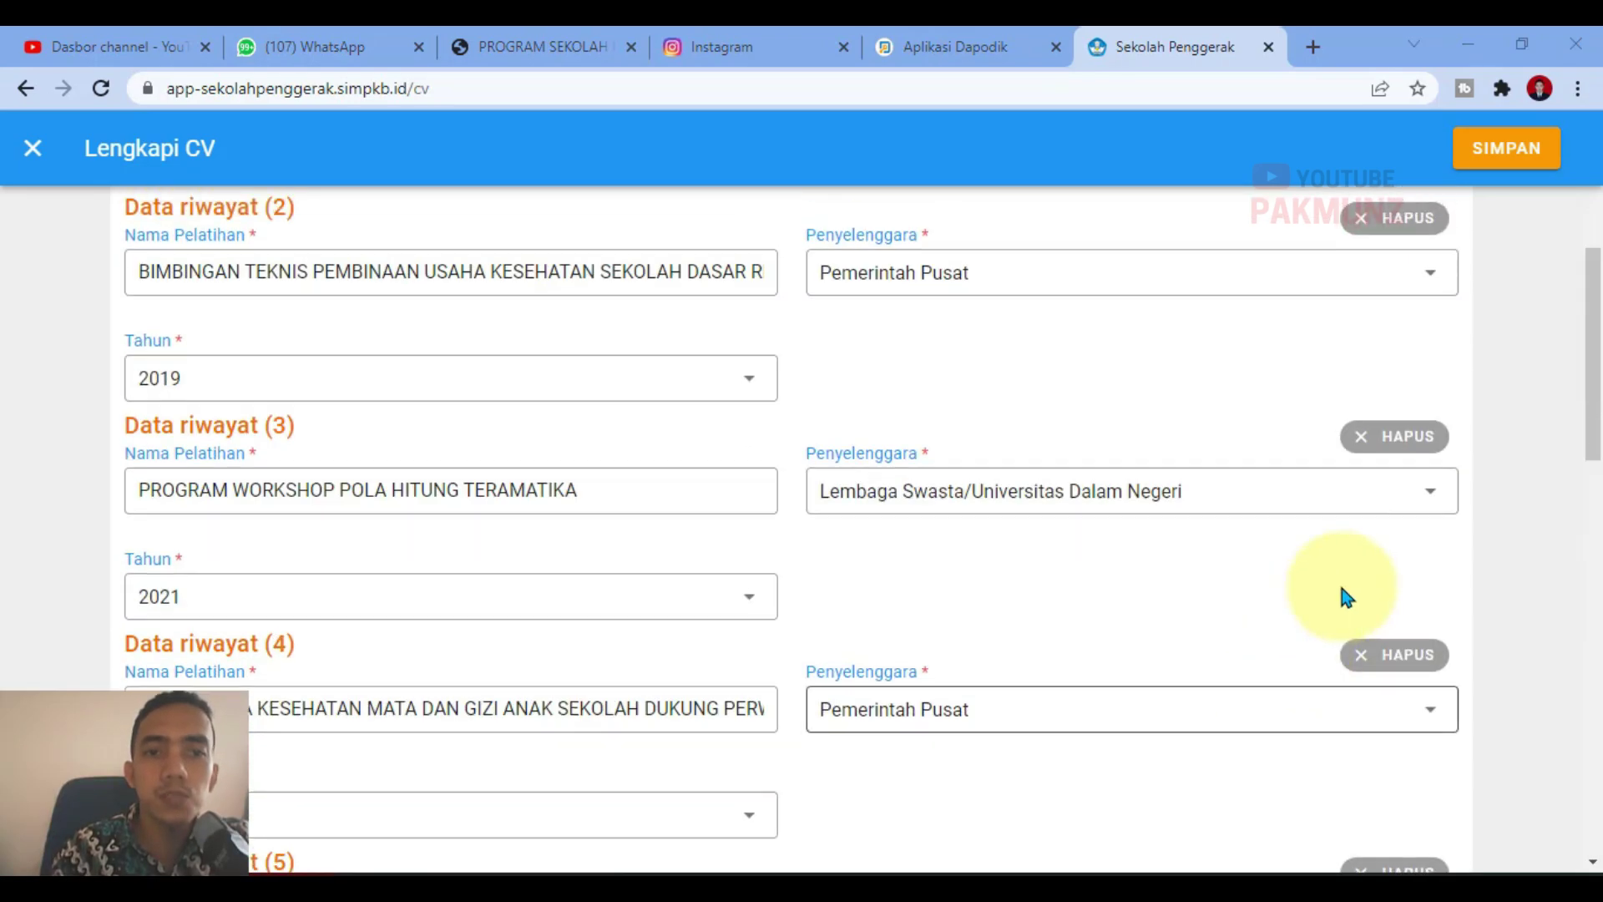
scroll(1346, 597, up, 5)
click(1540, 148)
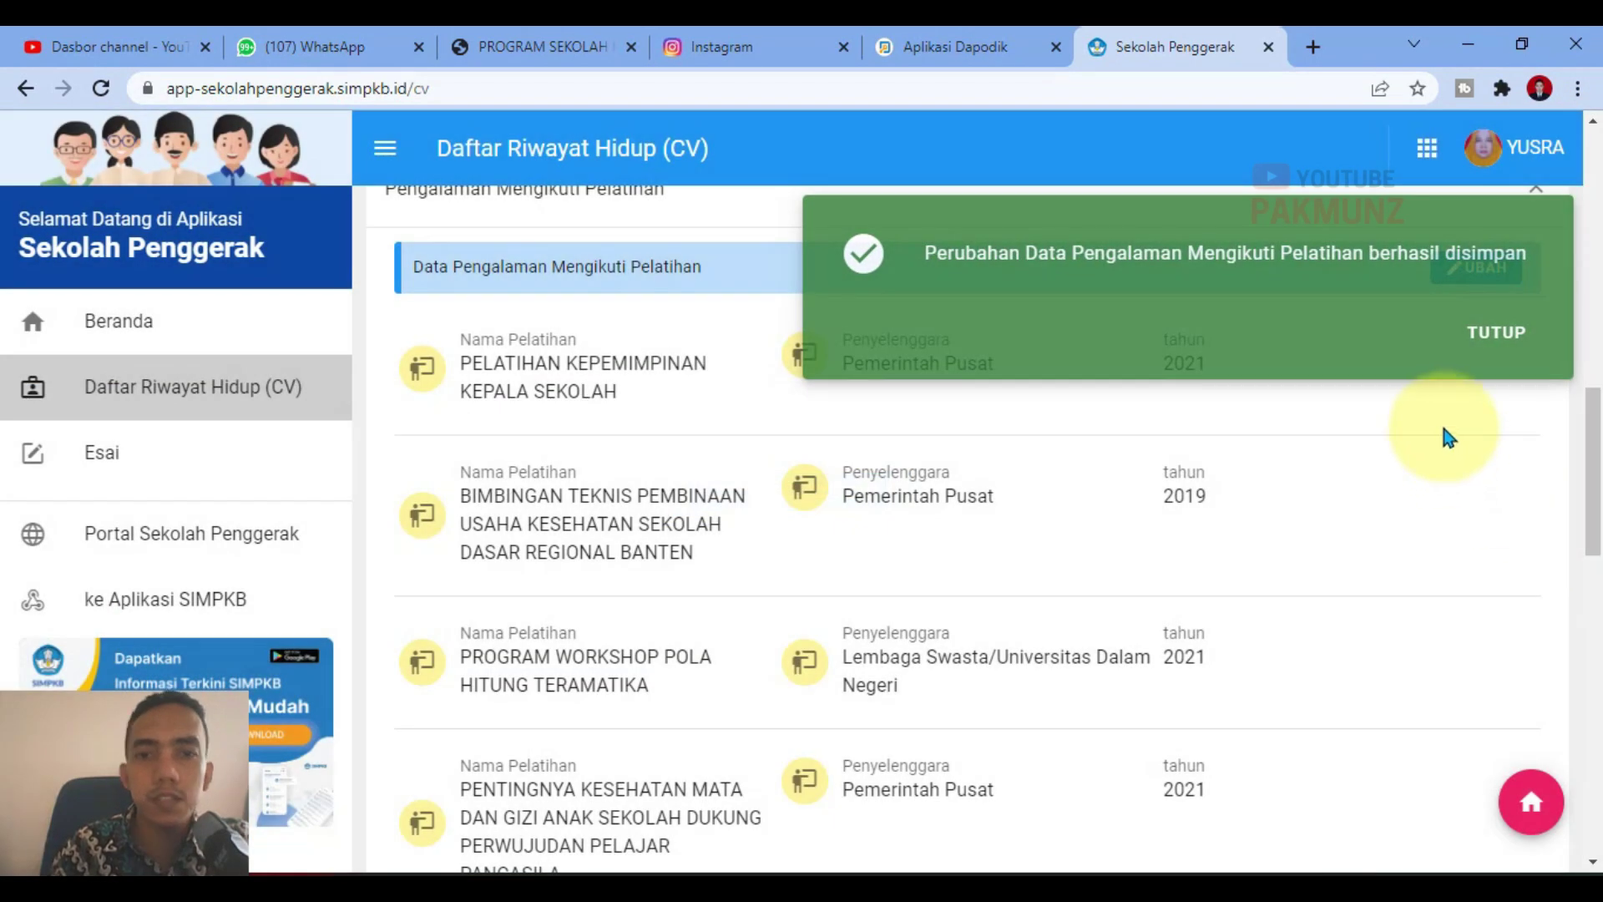
Step: Close the success toast, expand Pengalaman Berorganisasi and add a blank organisation entry
click(1495, 333)
scroll(759, 504, up, 5)
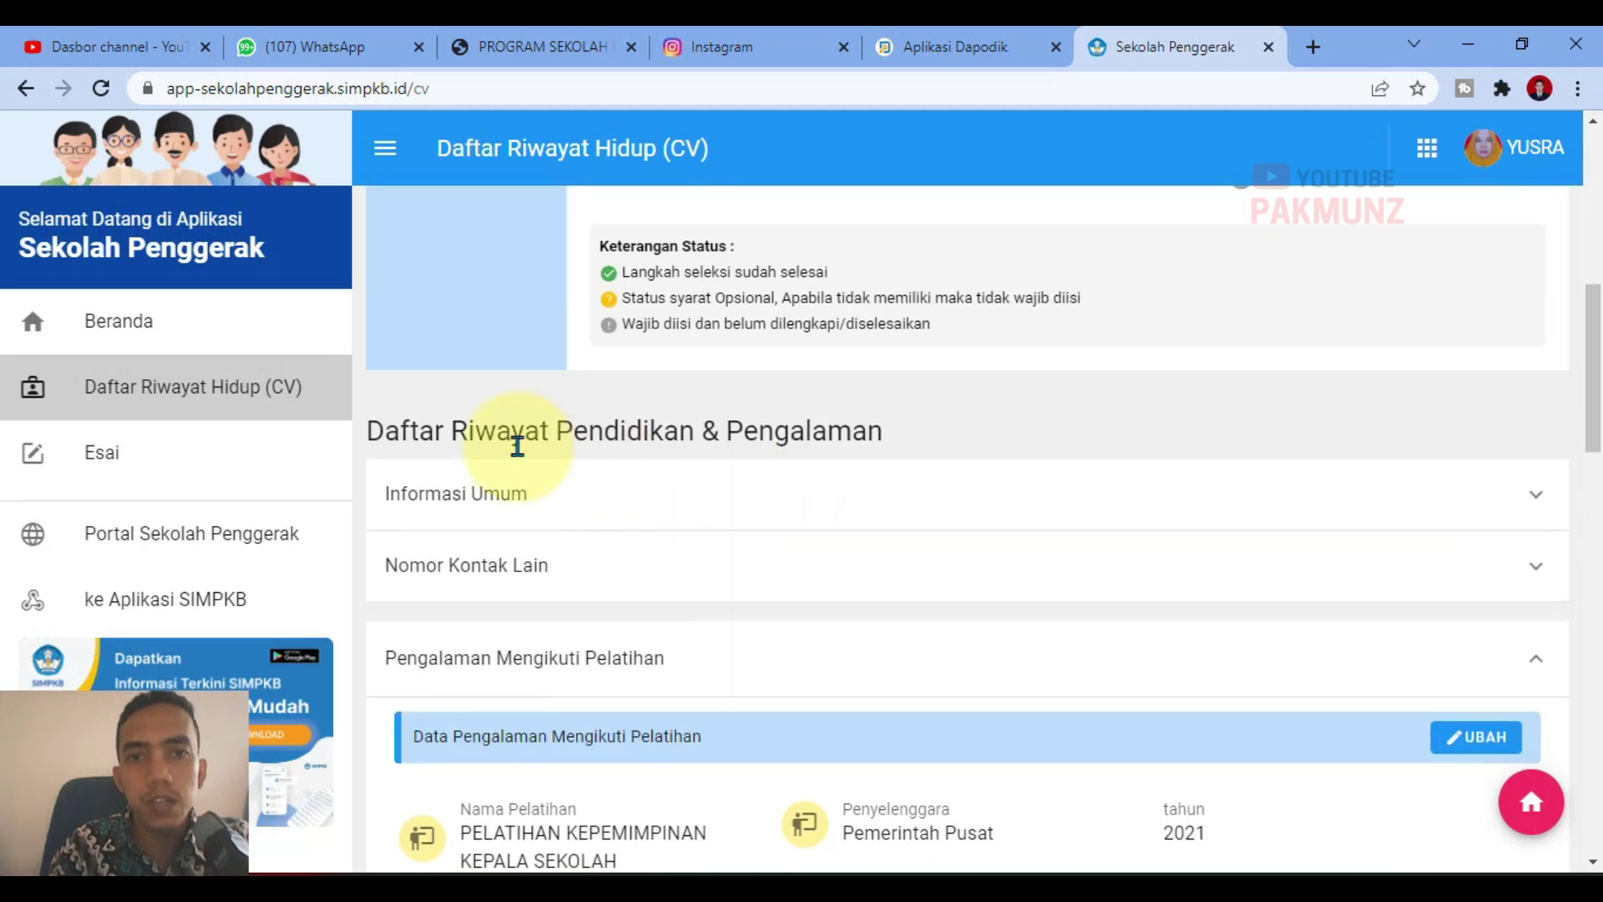
scroll(1055, 476, up, 6)
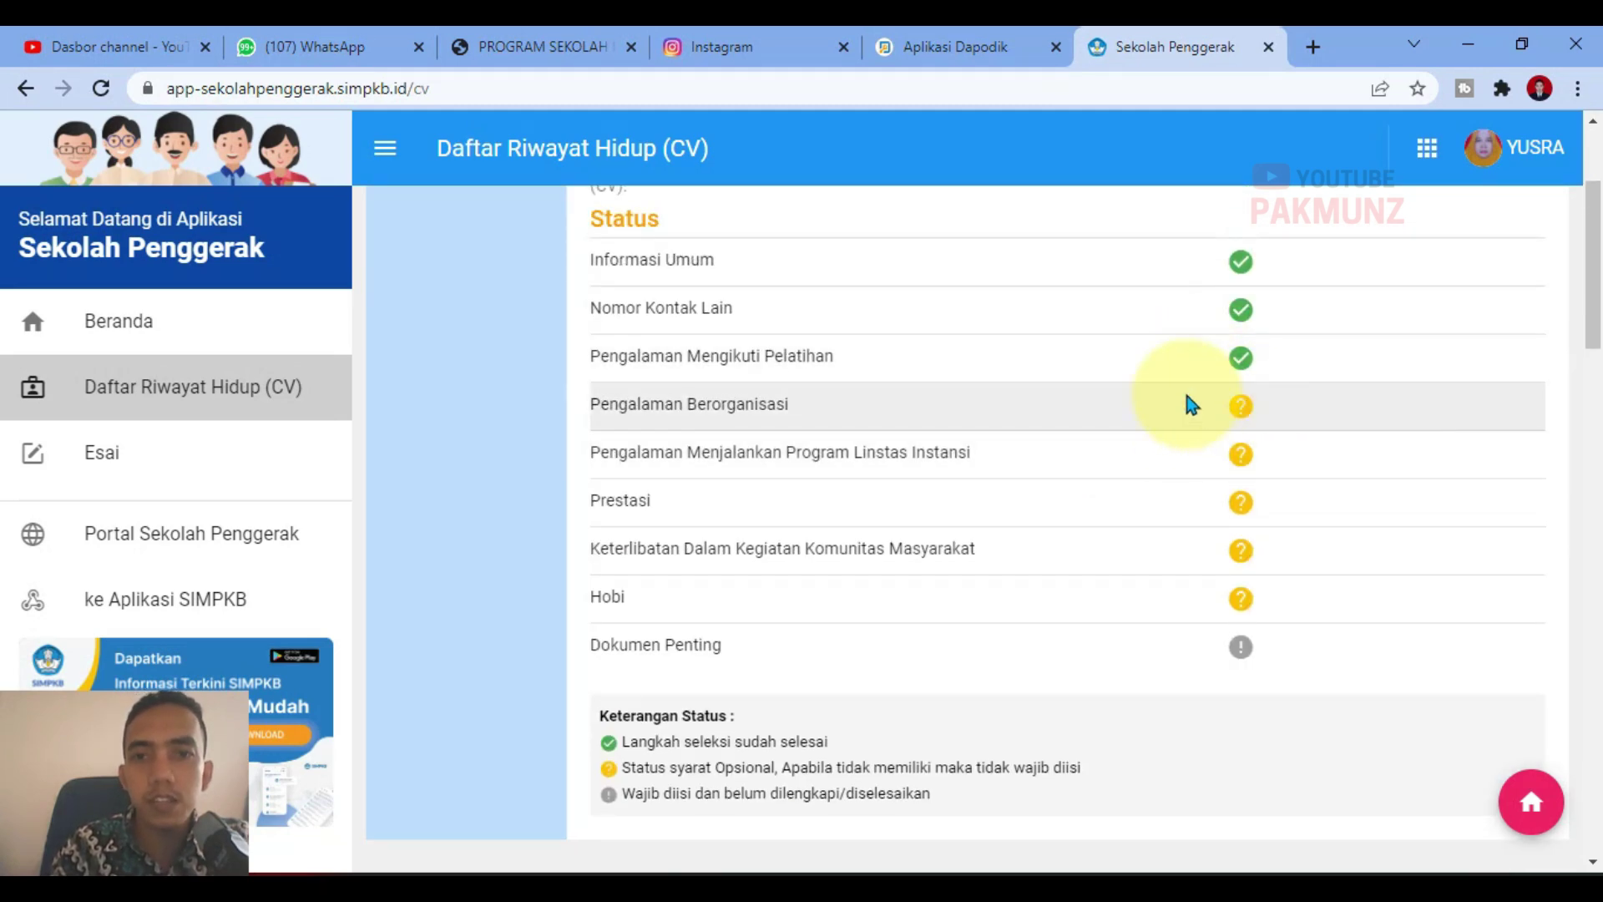
scroll(1302, 567, down, 10)
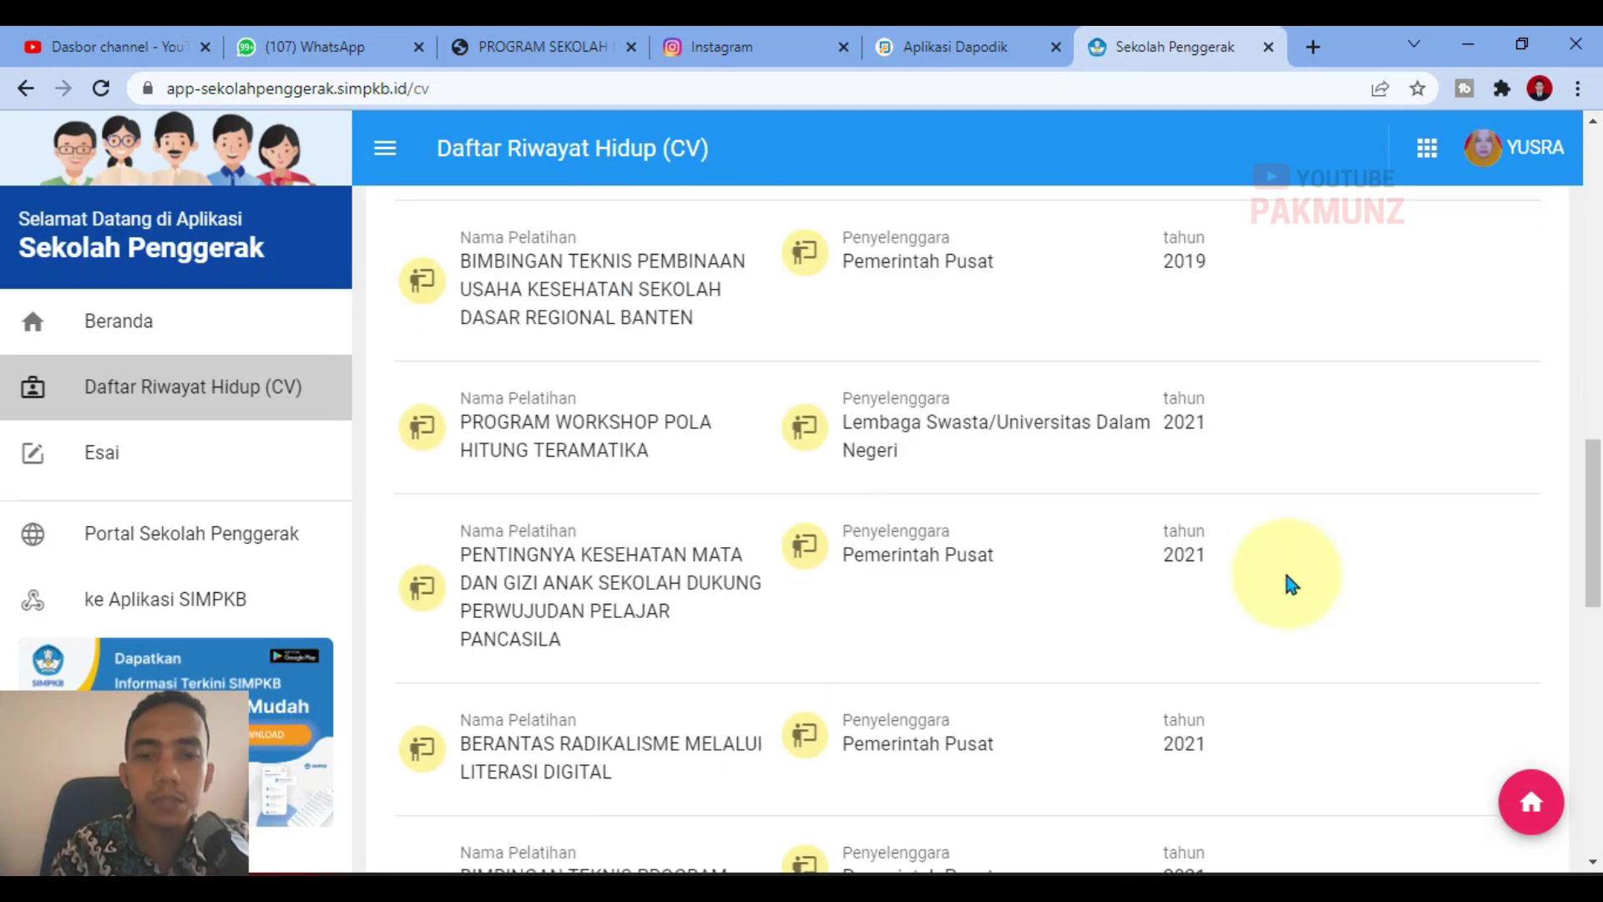
scroll(1286, 583, down, 6)
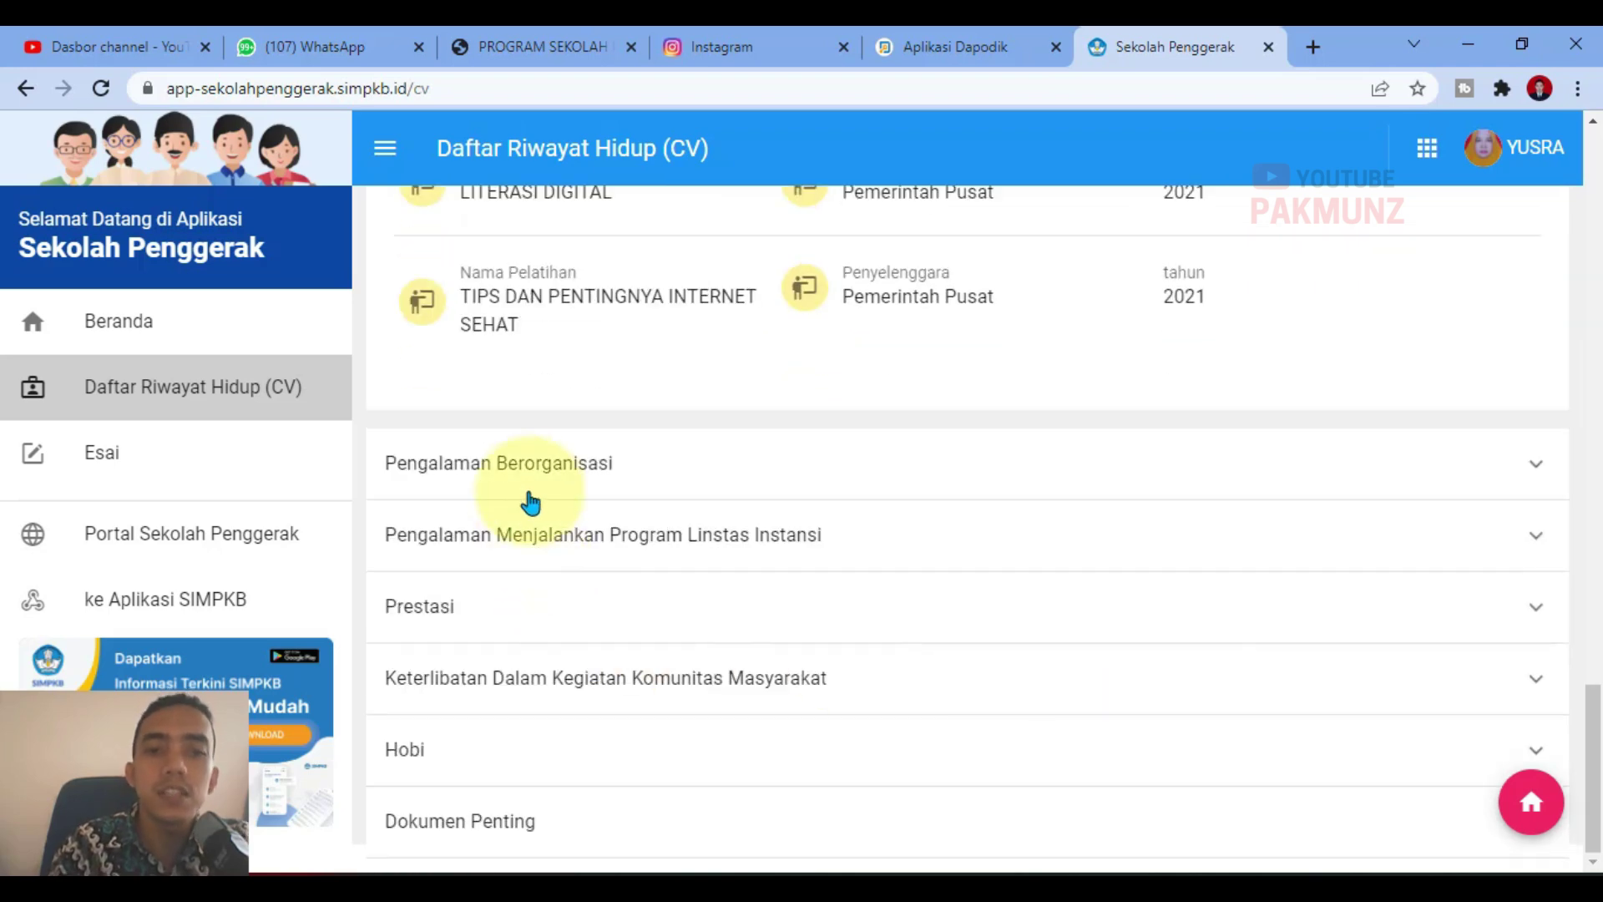
click(532, 467)
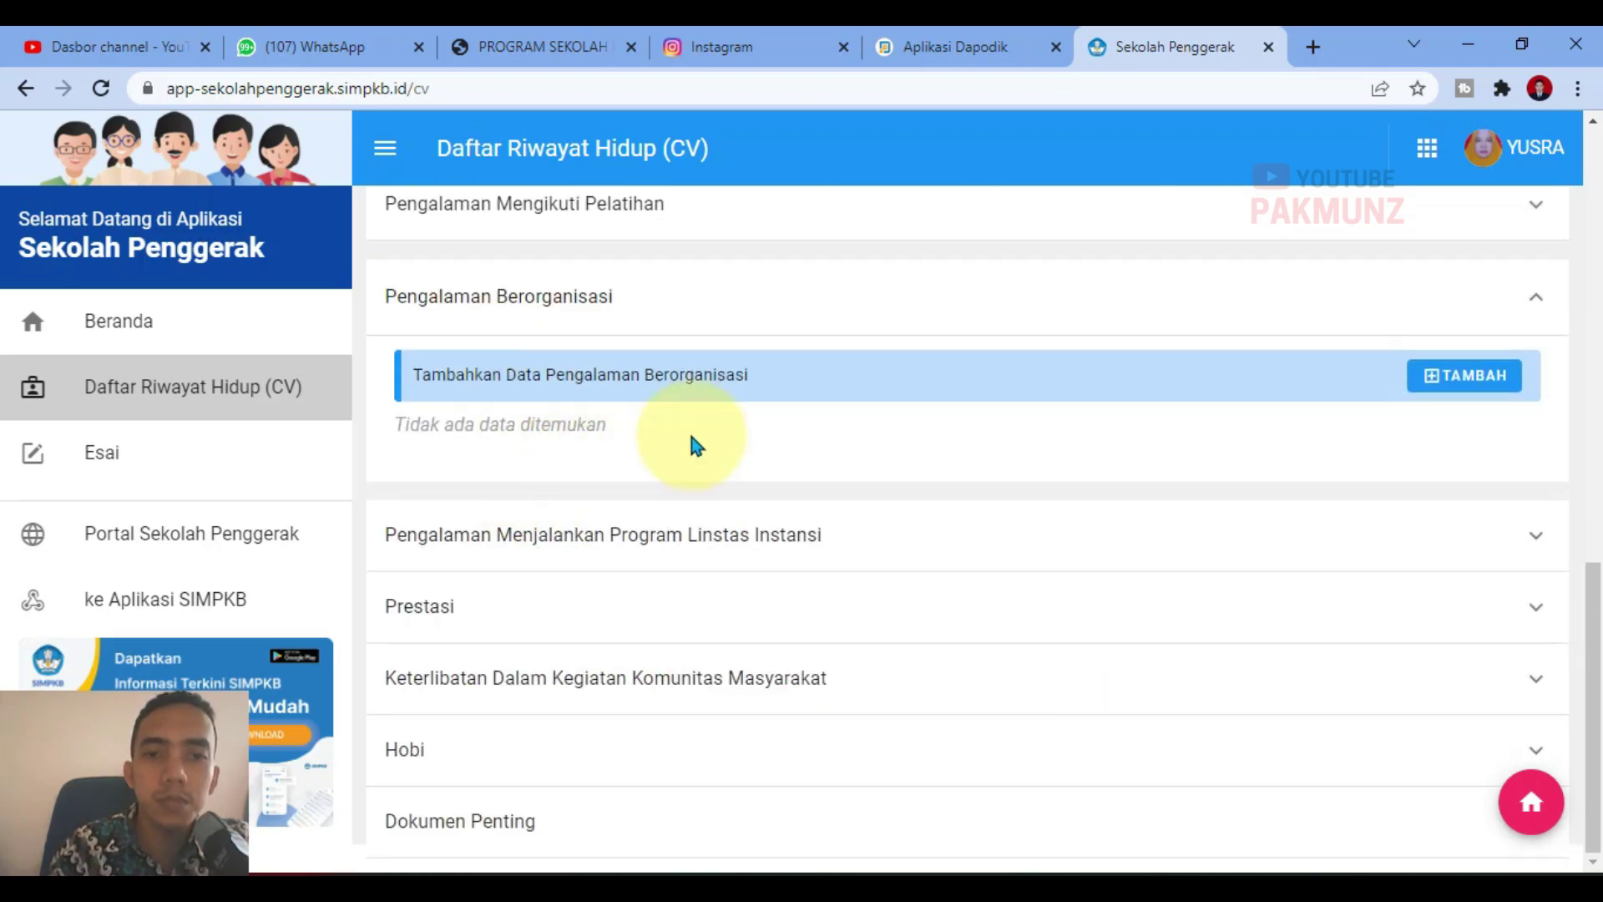
click(1453, 380)
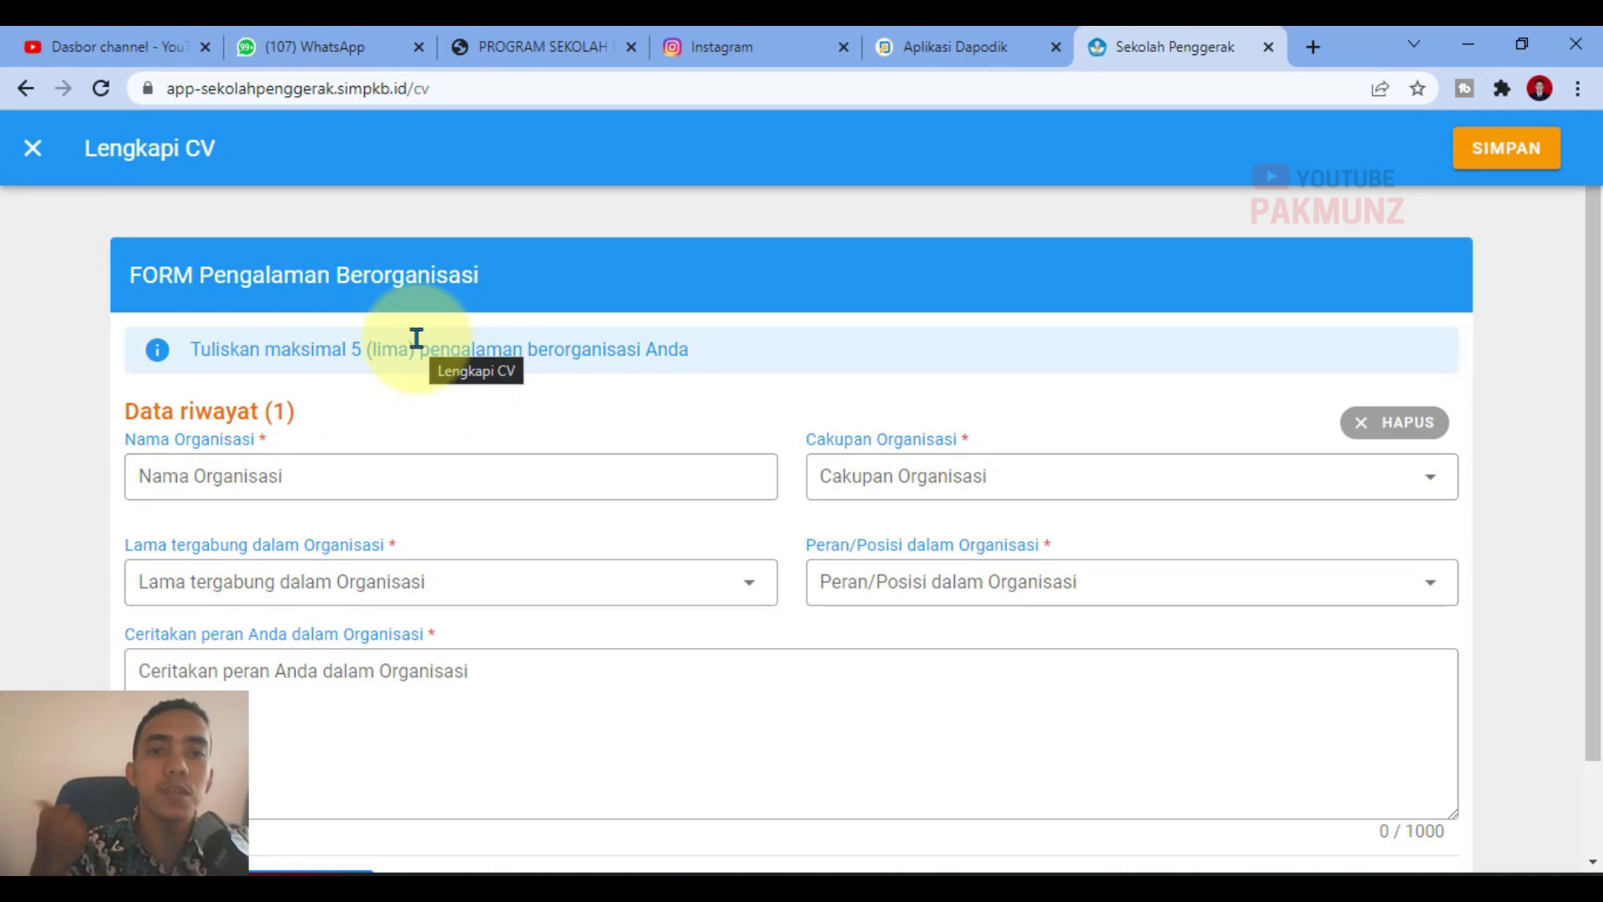
Step: Enter organisation PERSATUAN G..., scope Lingkup kabupaten/ kota, duration diatas 1 tahun, role Anggota
click(334, 473)
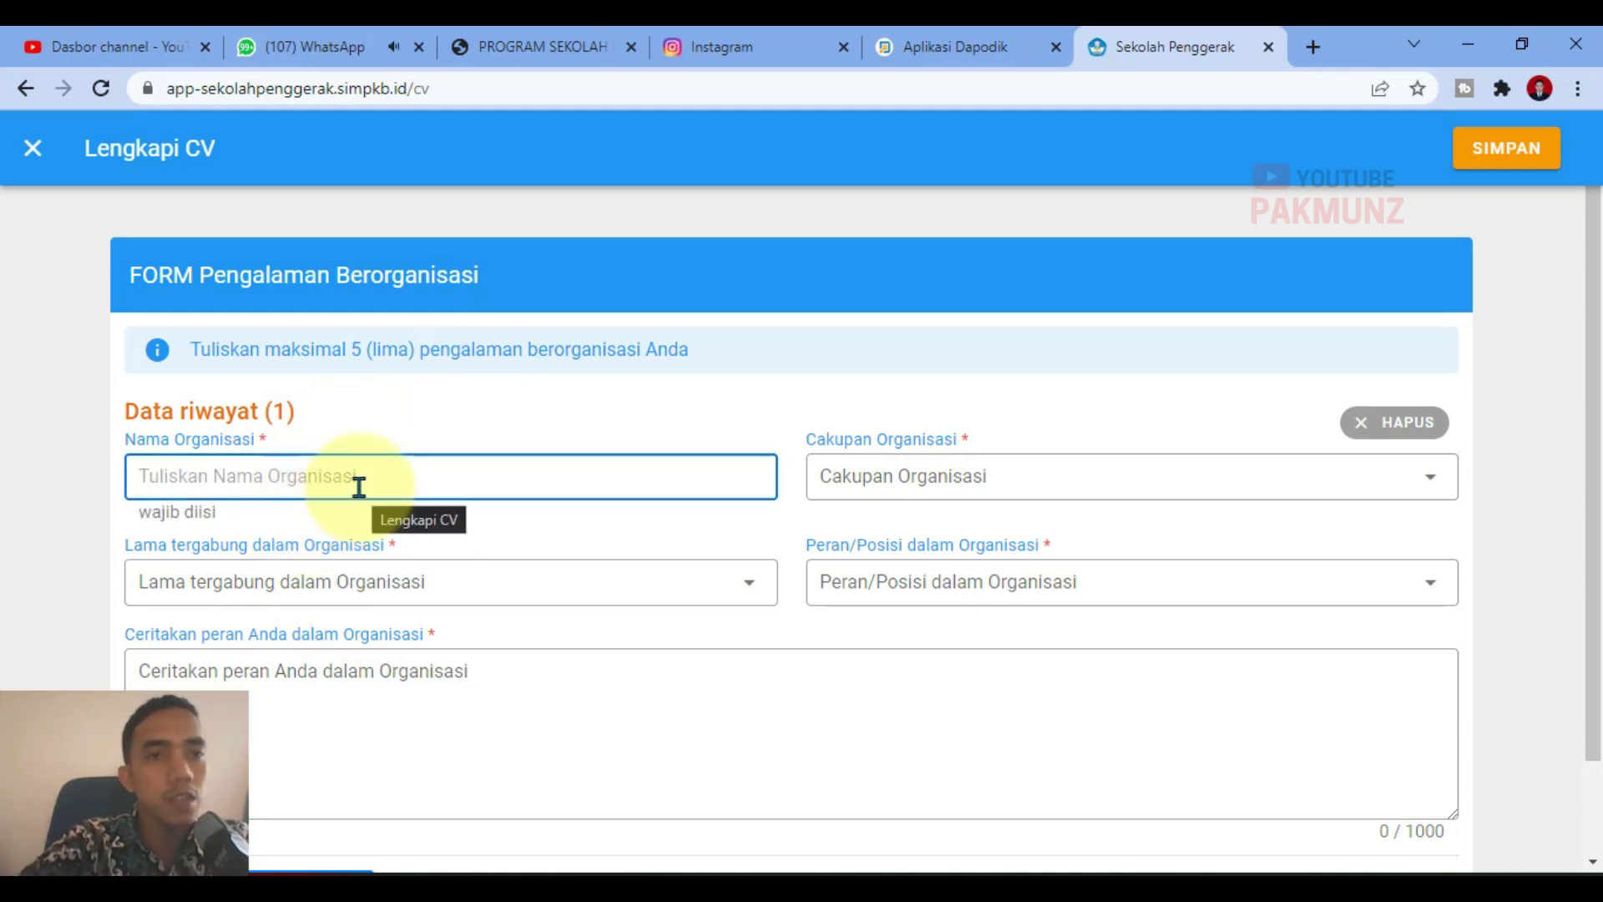
text(PE)
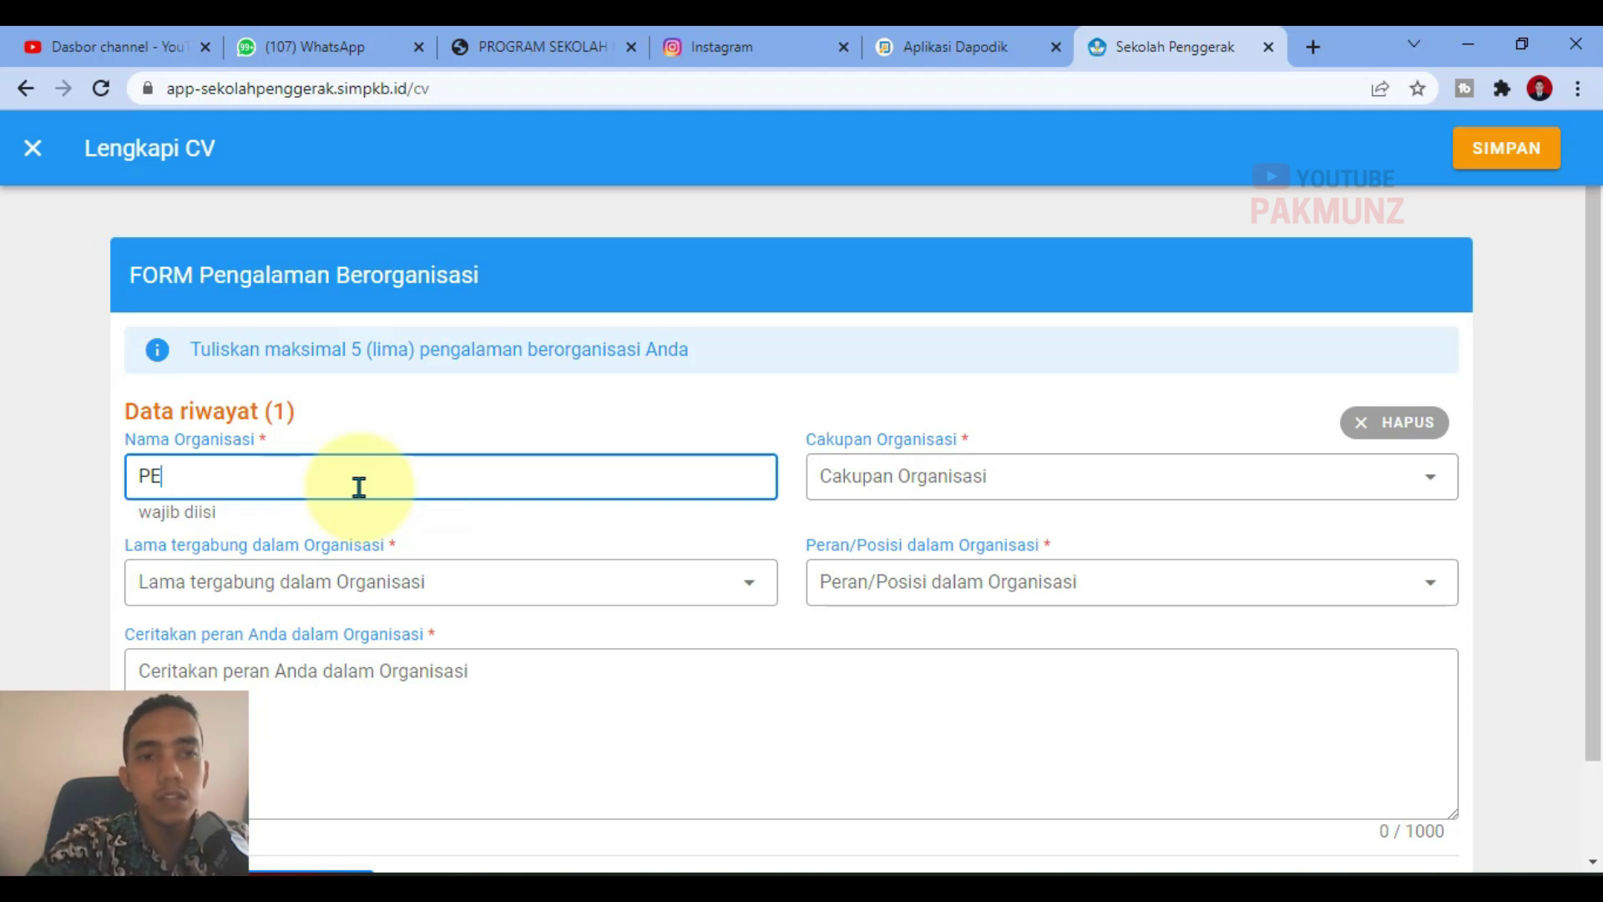
text(RSATUAN)
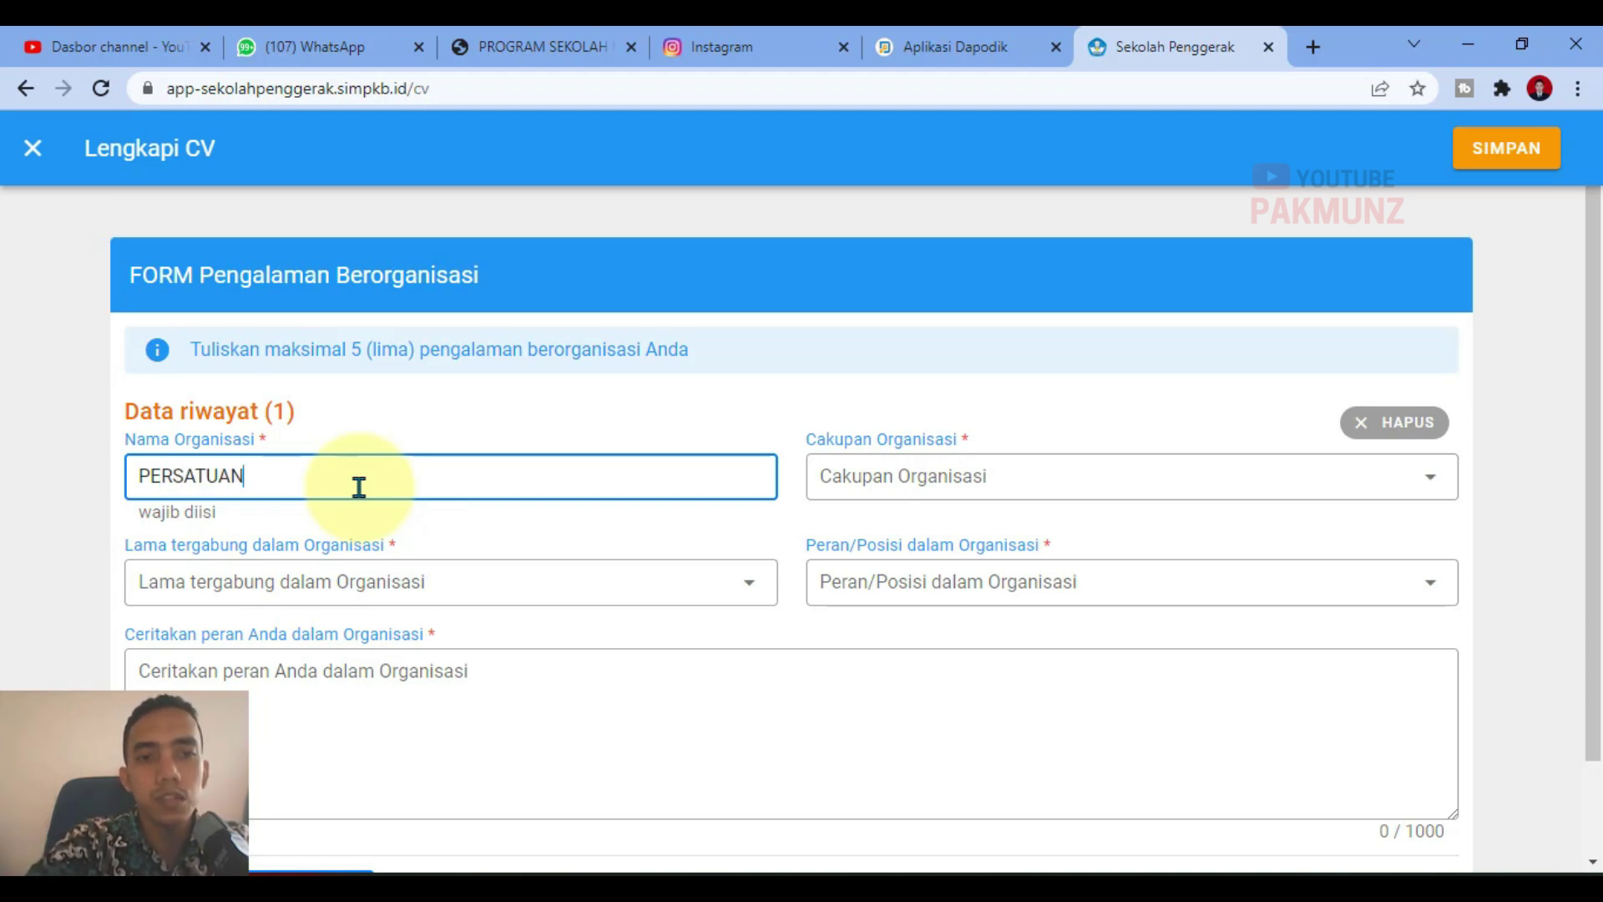
text( G)
click(973, 489)
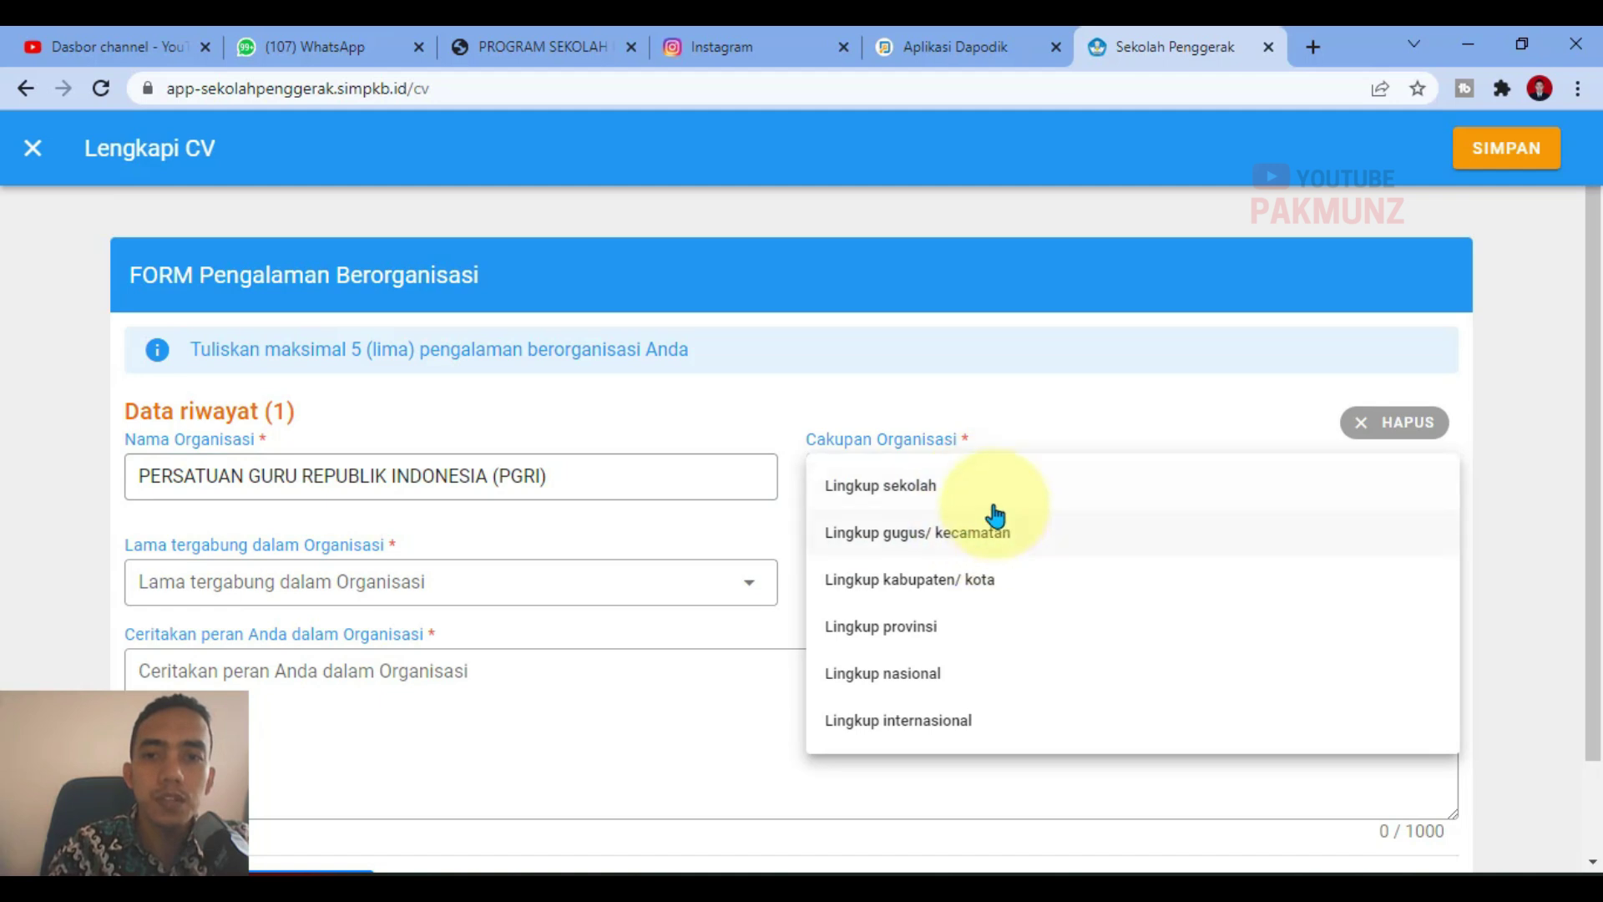
click(922, 593)
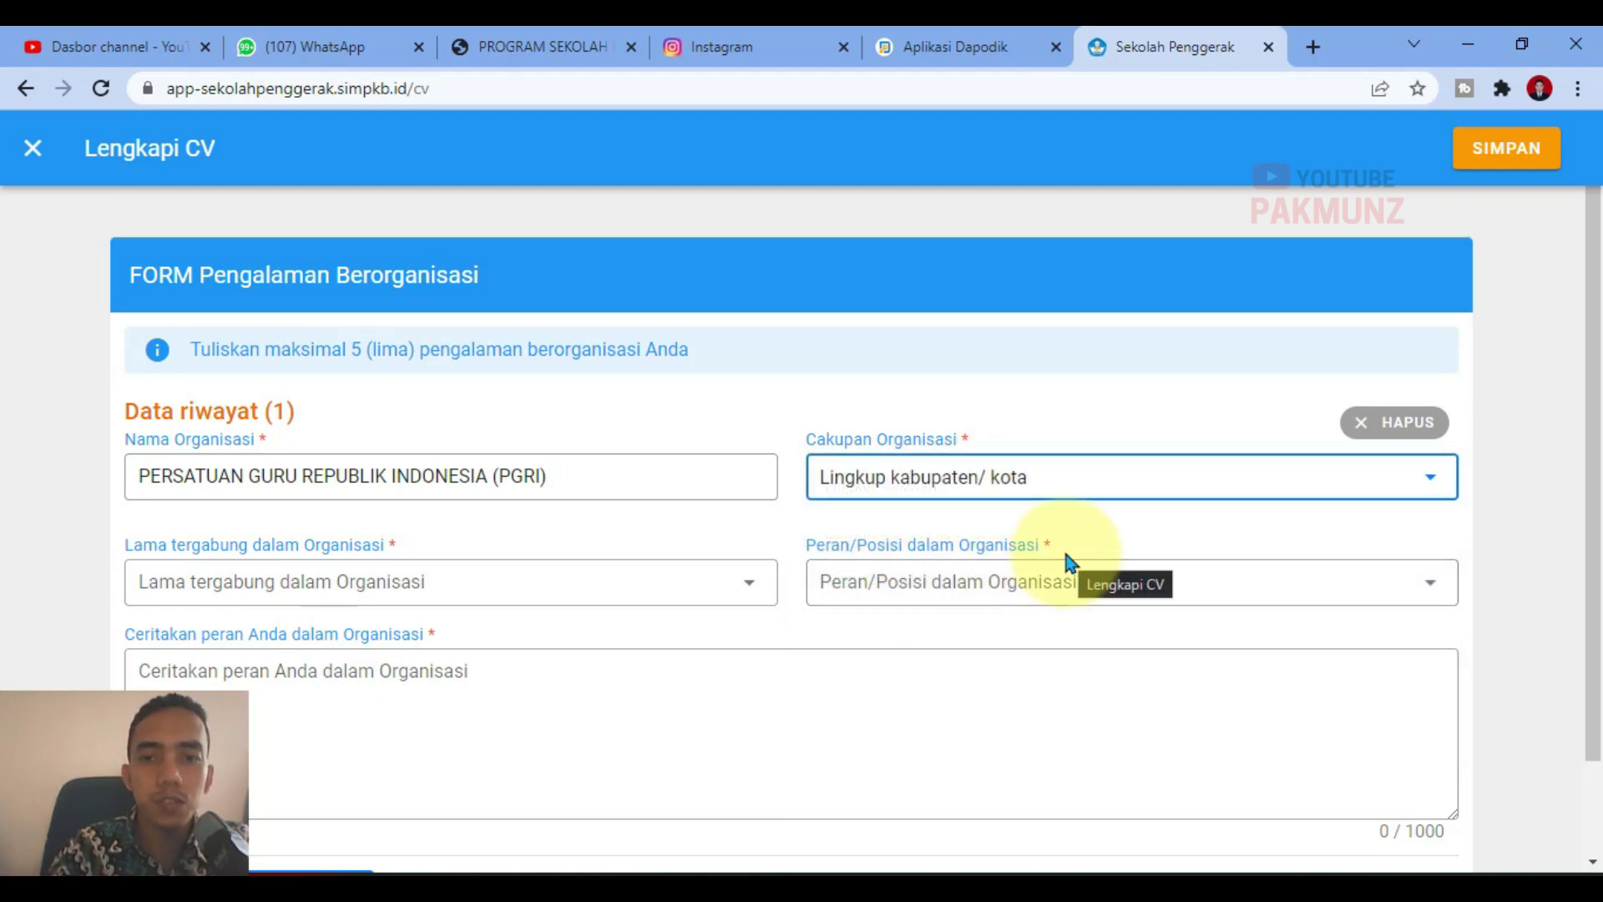
click(324, 591)
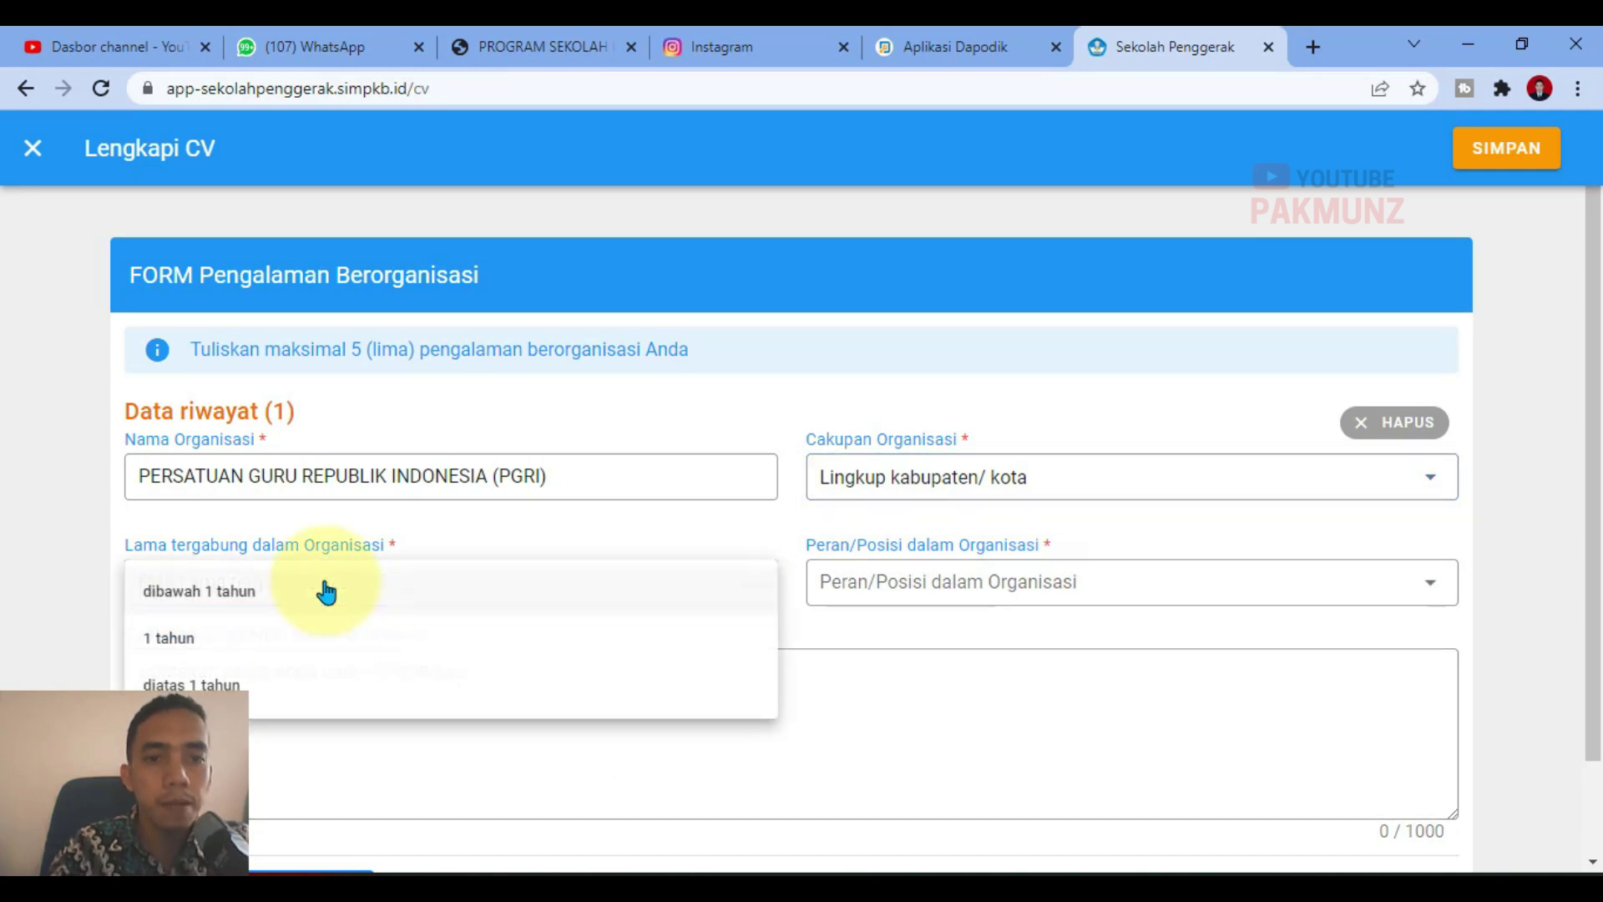
click(209, 683)
click(979, 595)
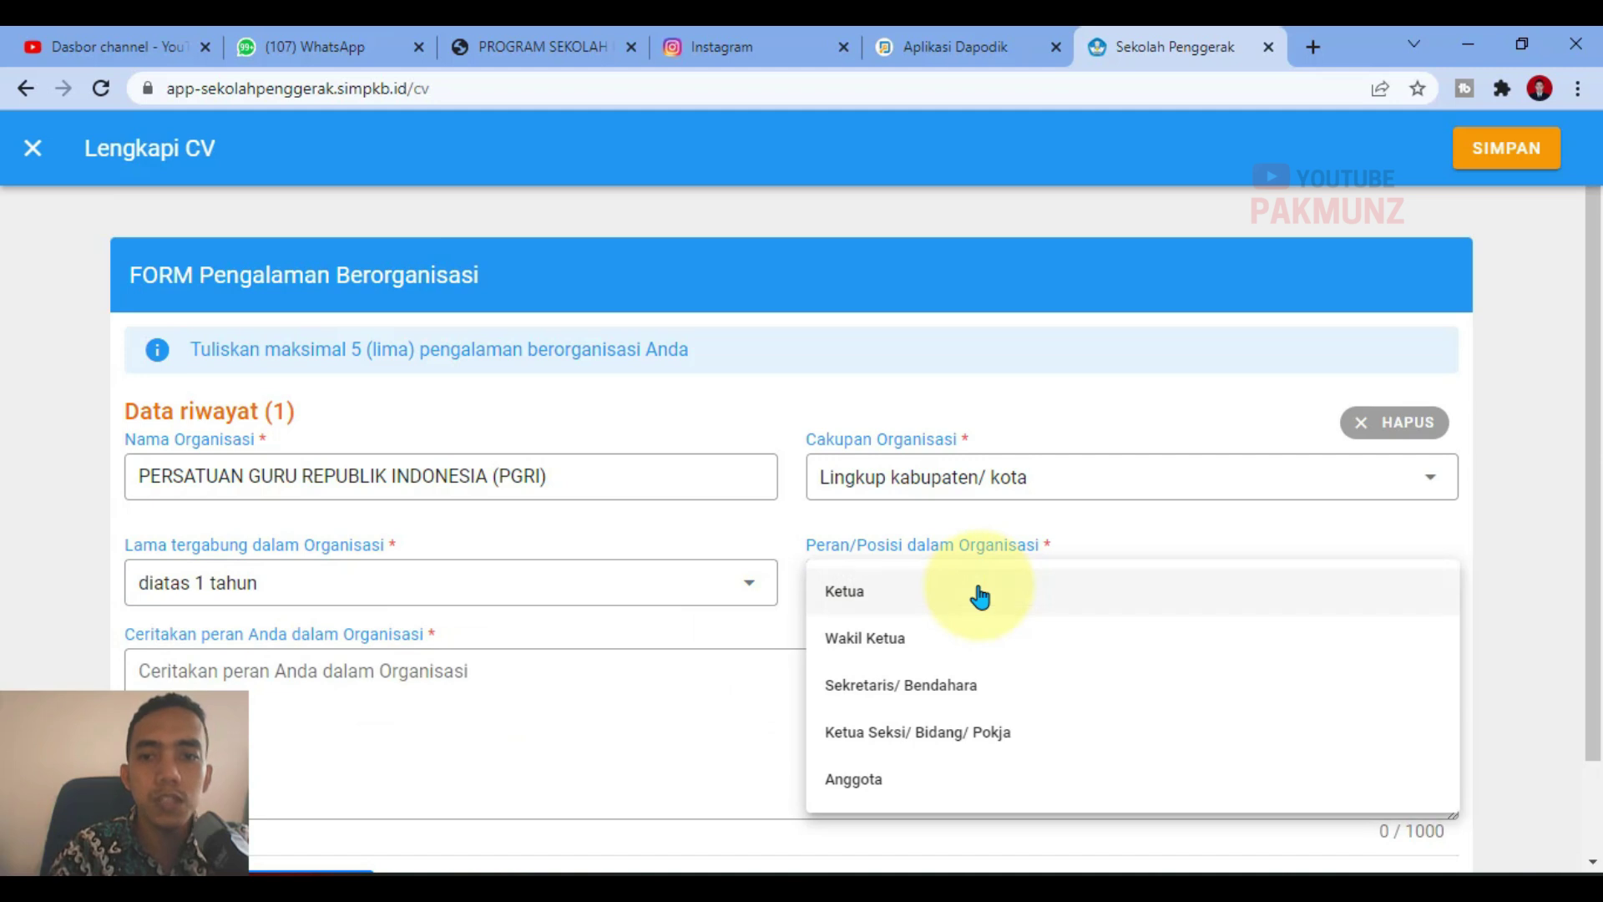
click(869, 779)
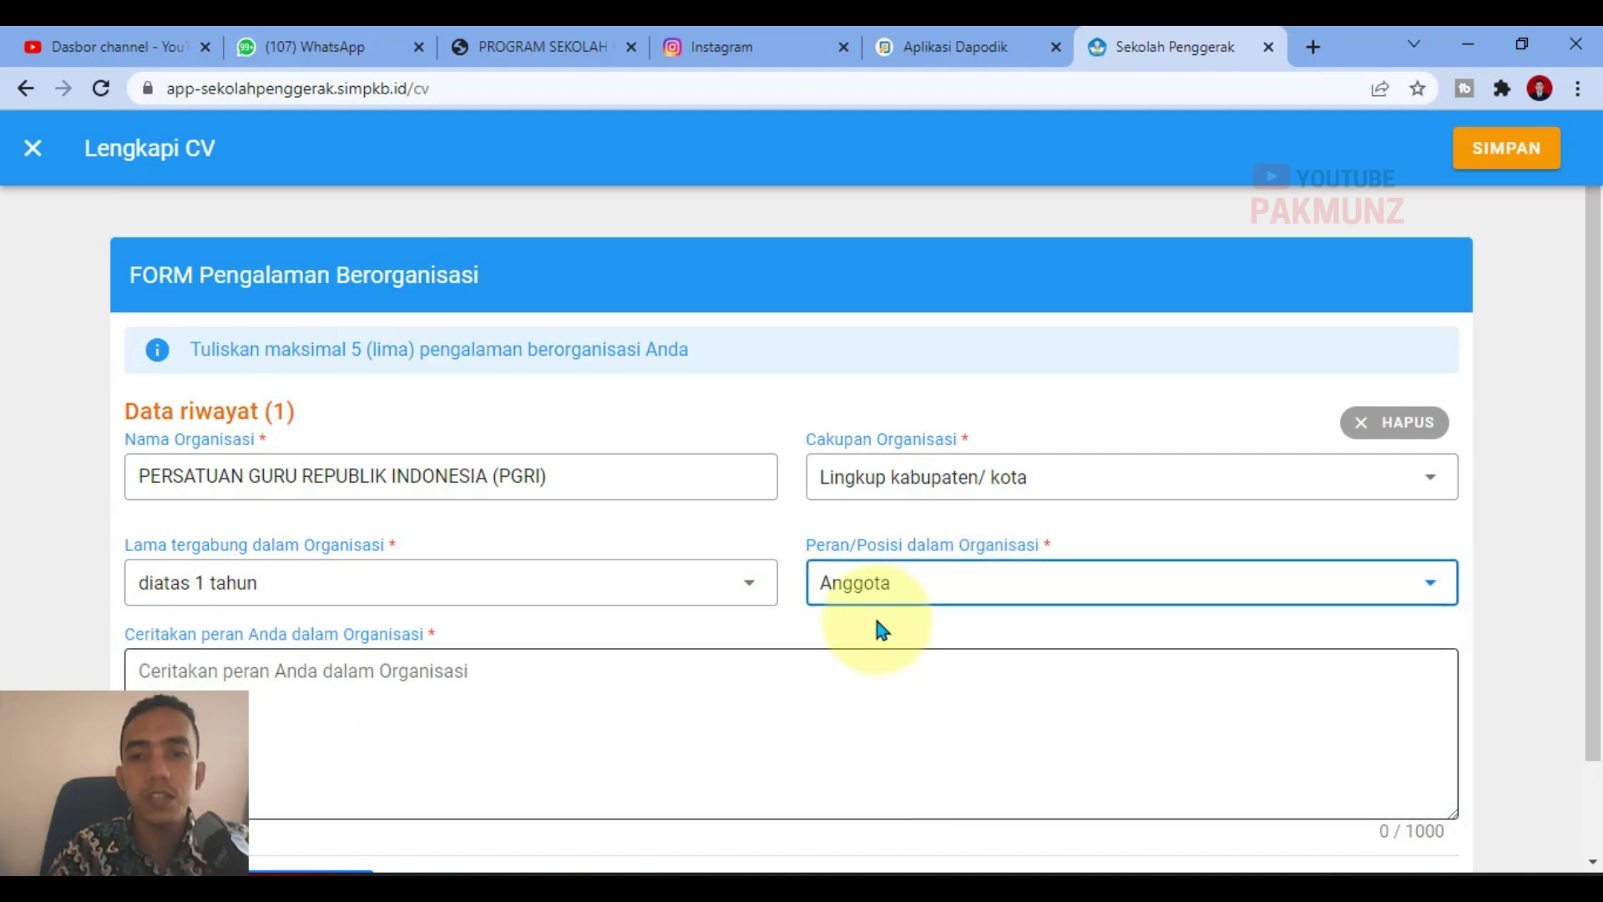
click(877, 601)
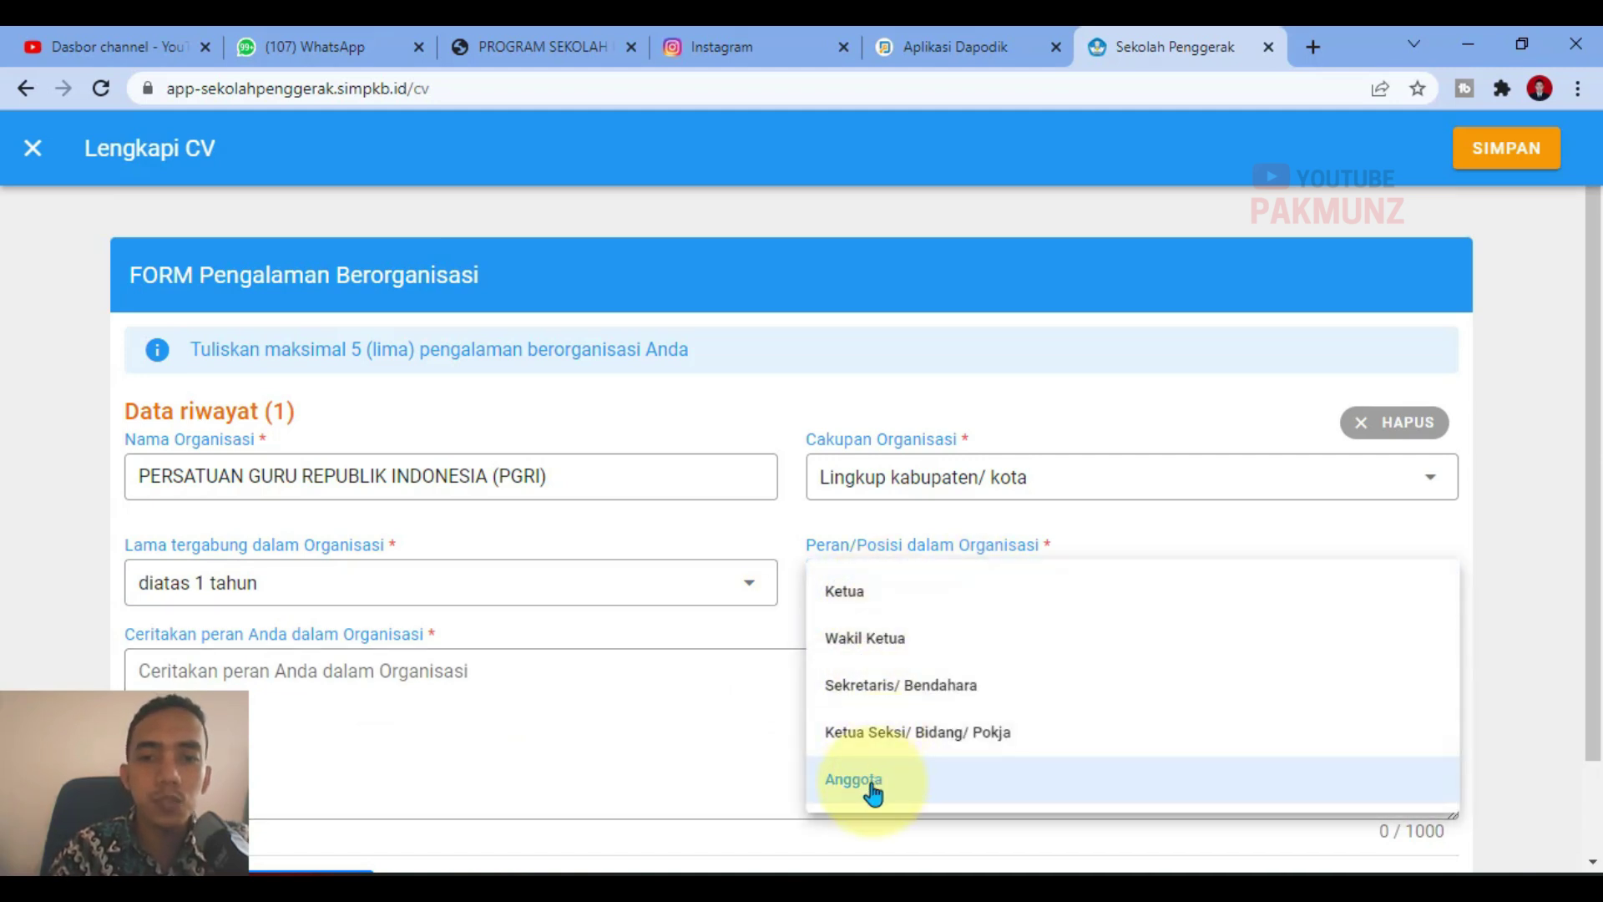
Step: Write the role description 'Saya adalah Sebagai Anggota' and save the entry
click(403, 704)
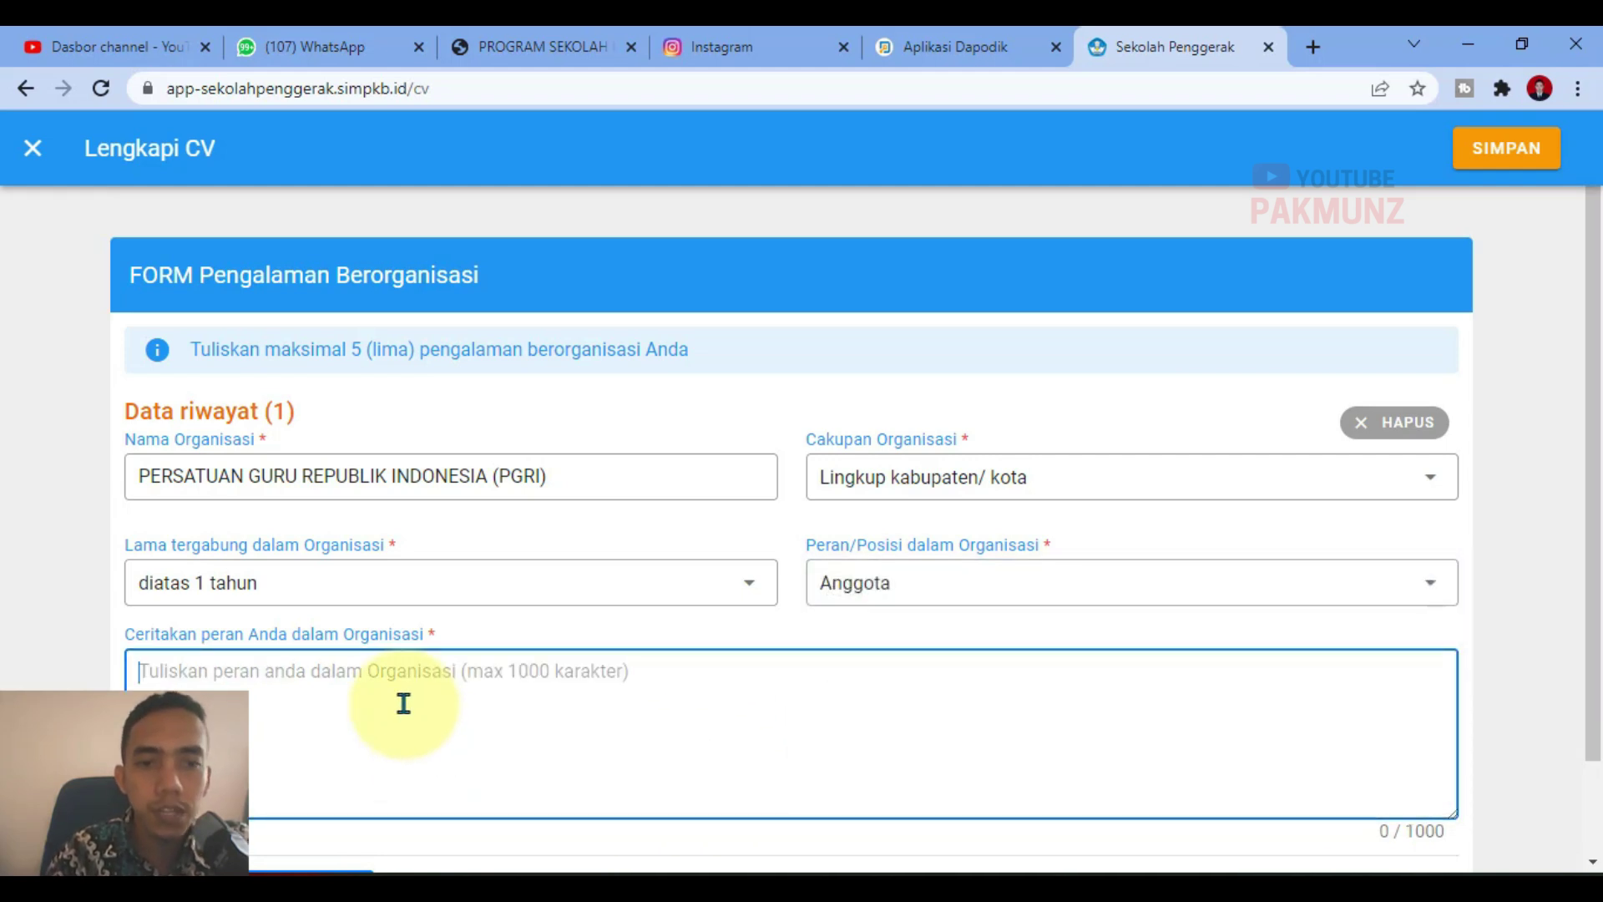
text(Saya adalah)
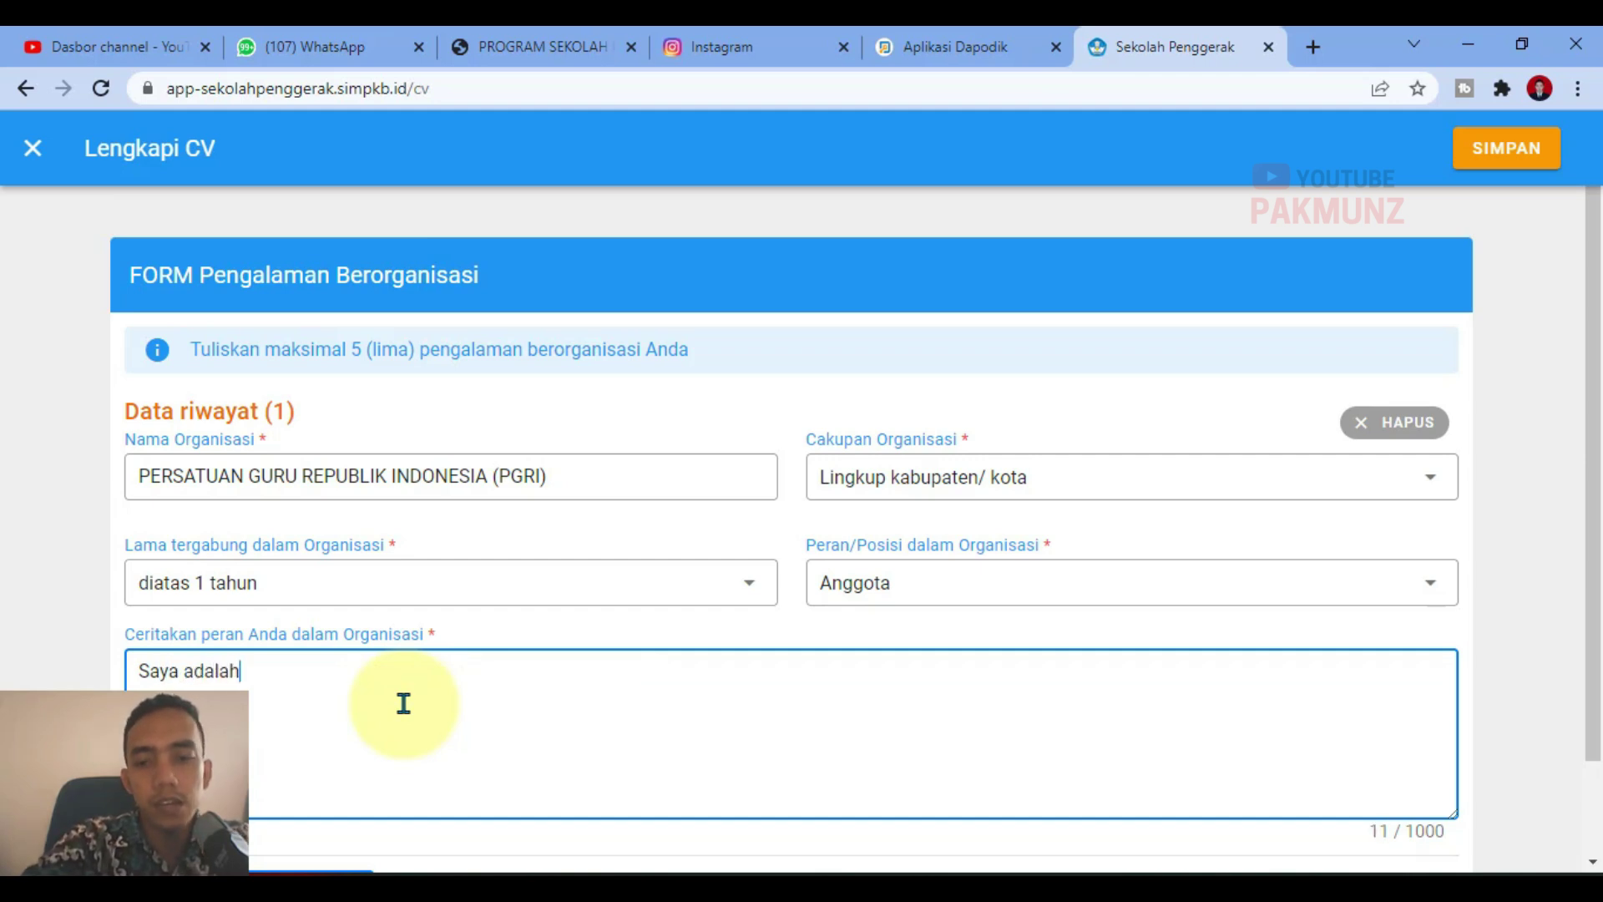
text( Sebag)
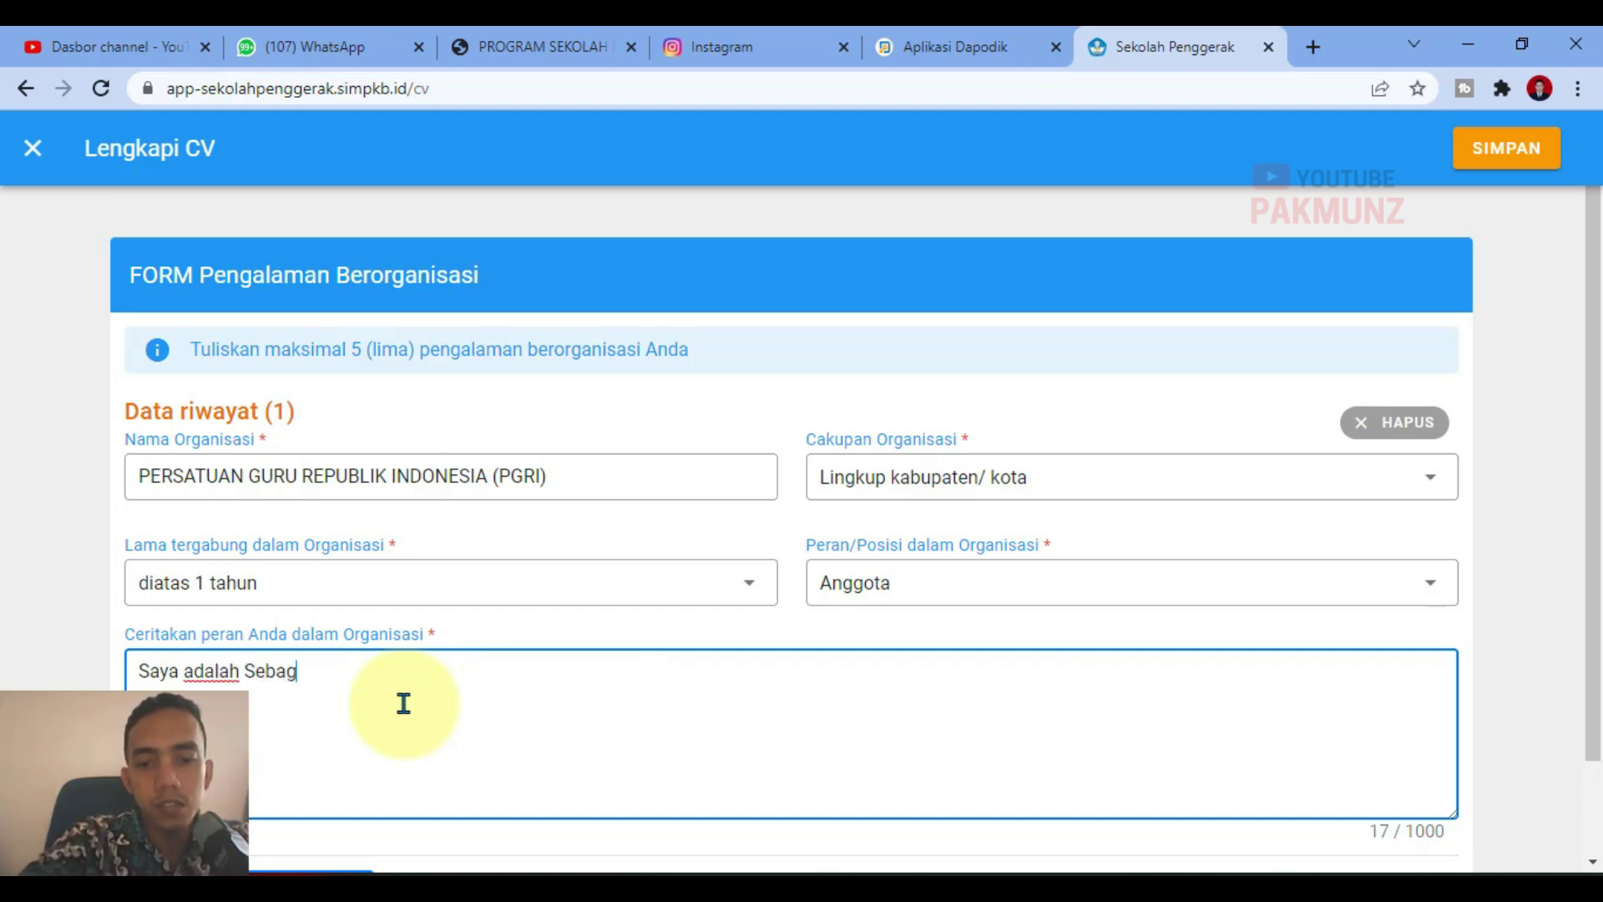
text(ai )
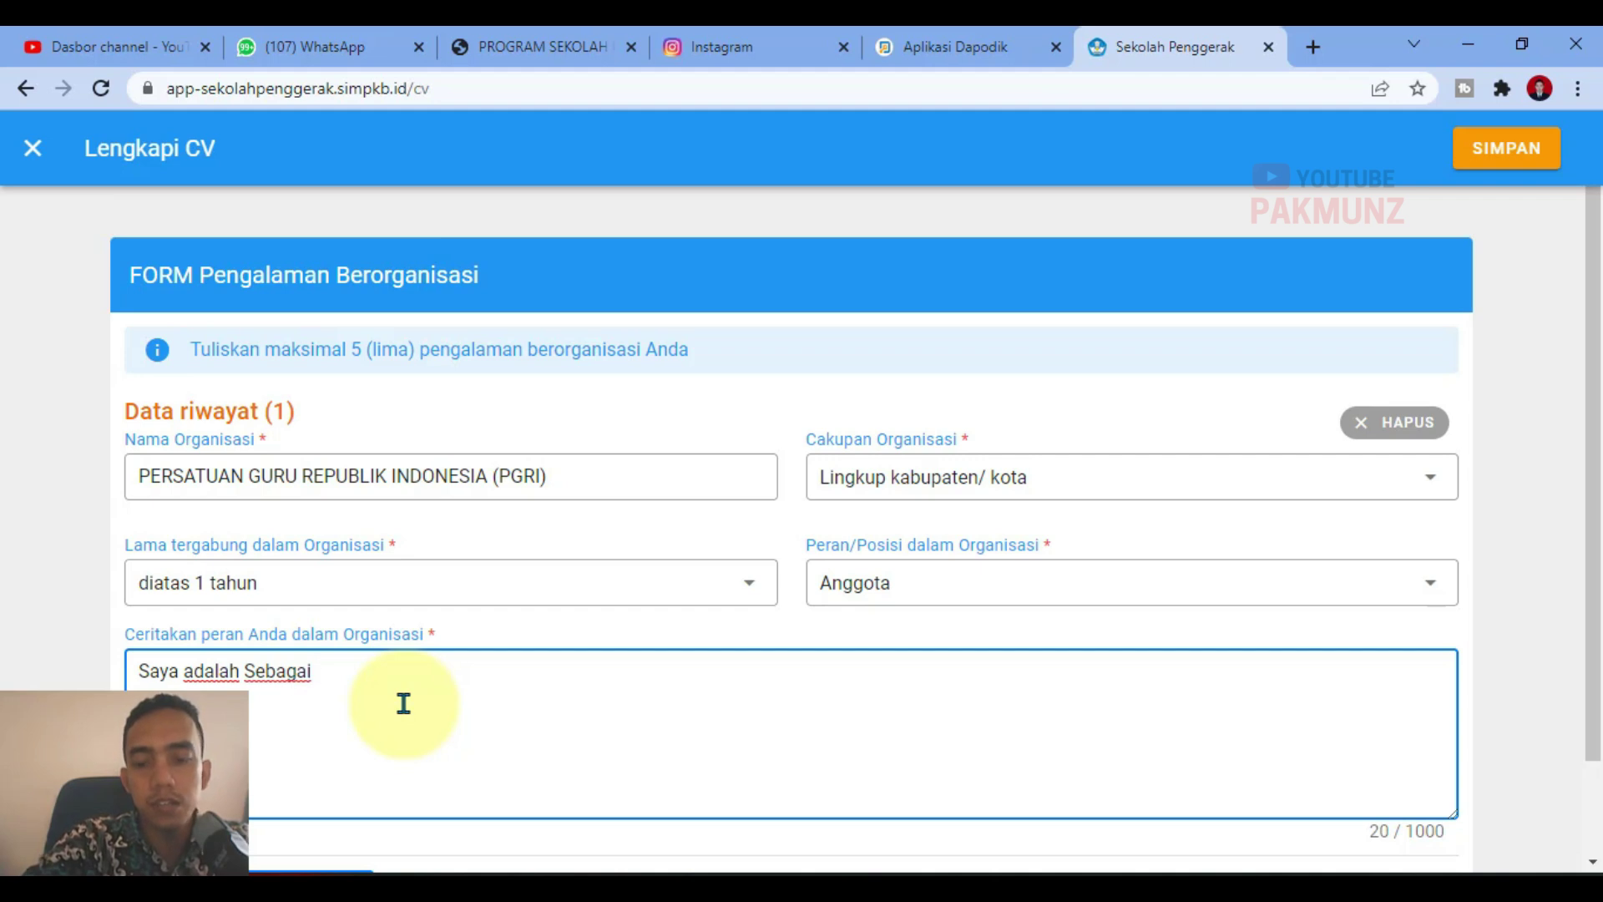
text(A)
key(BackSpace)
text(A)
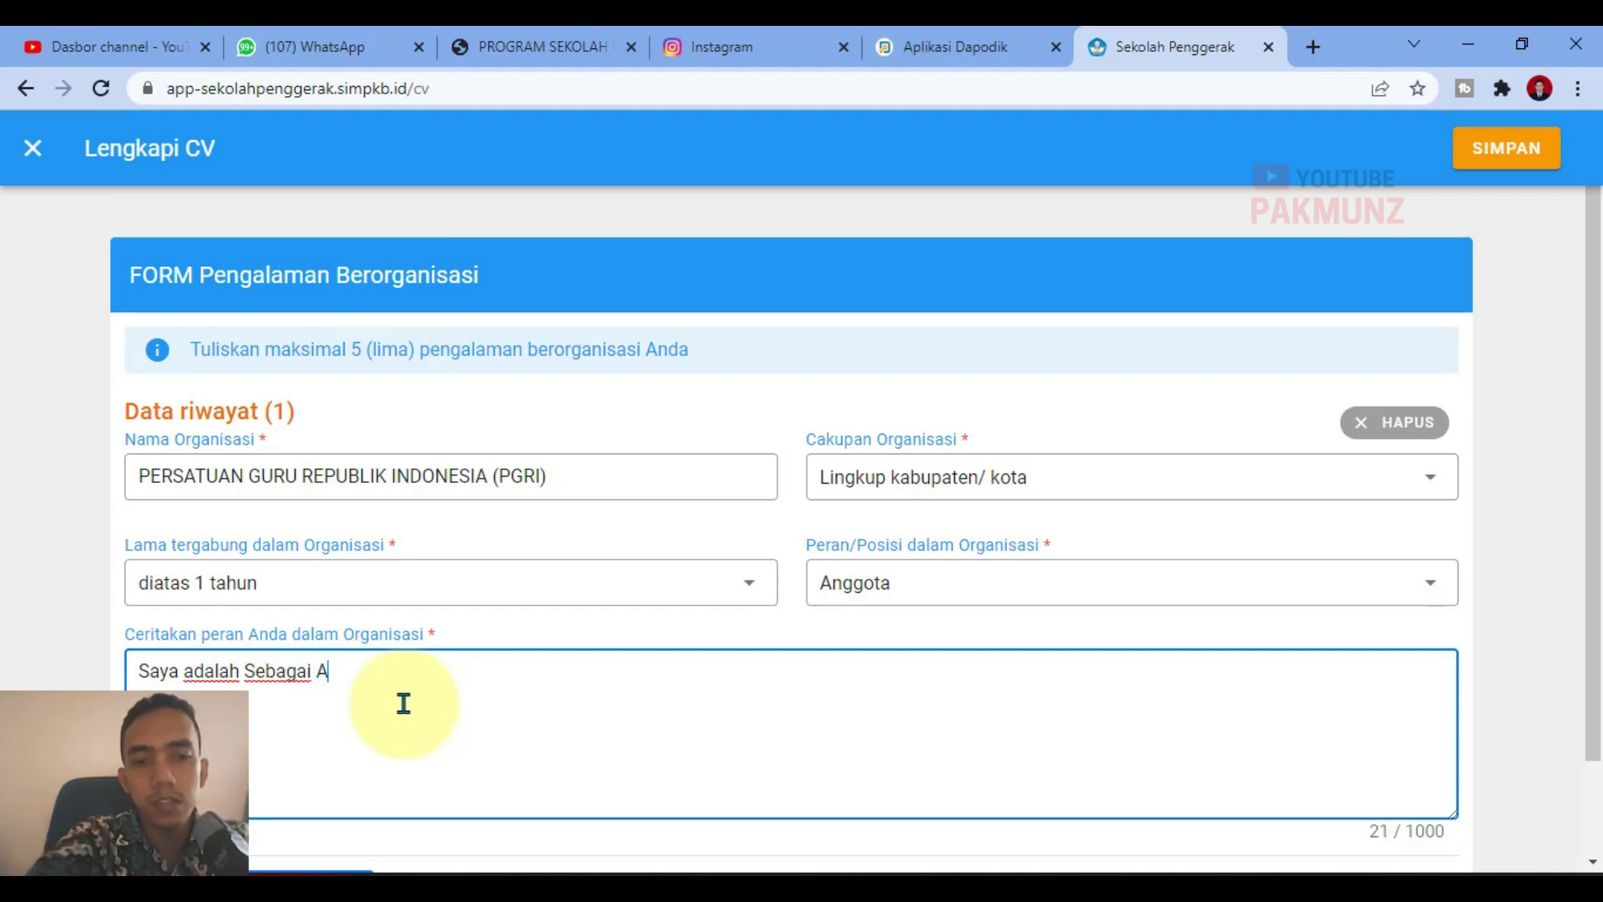
text(nggota)
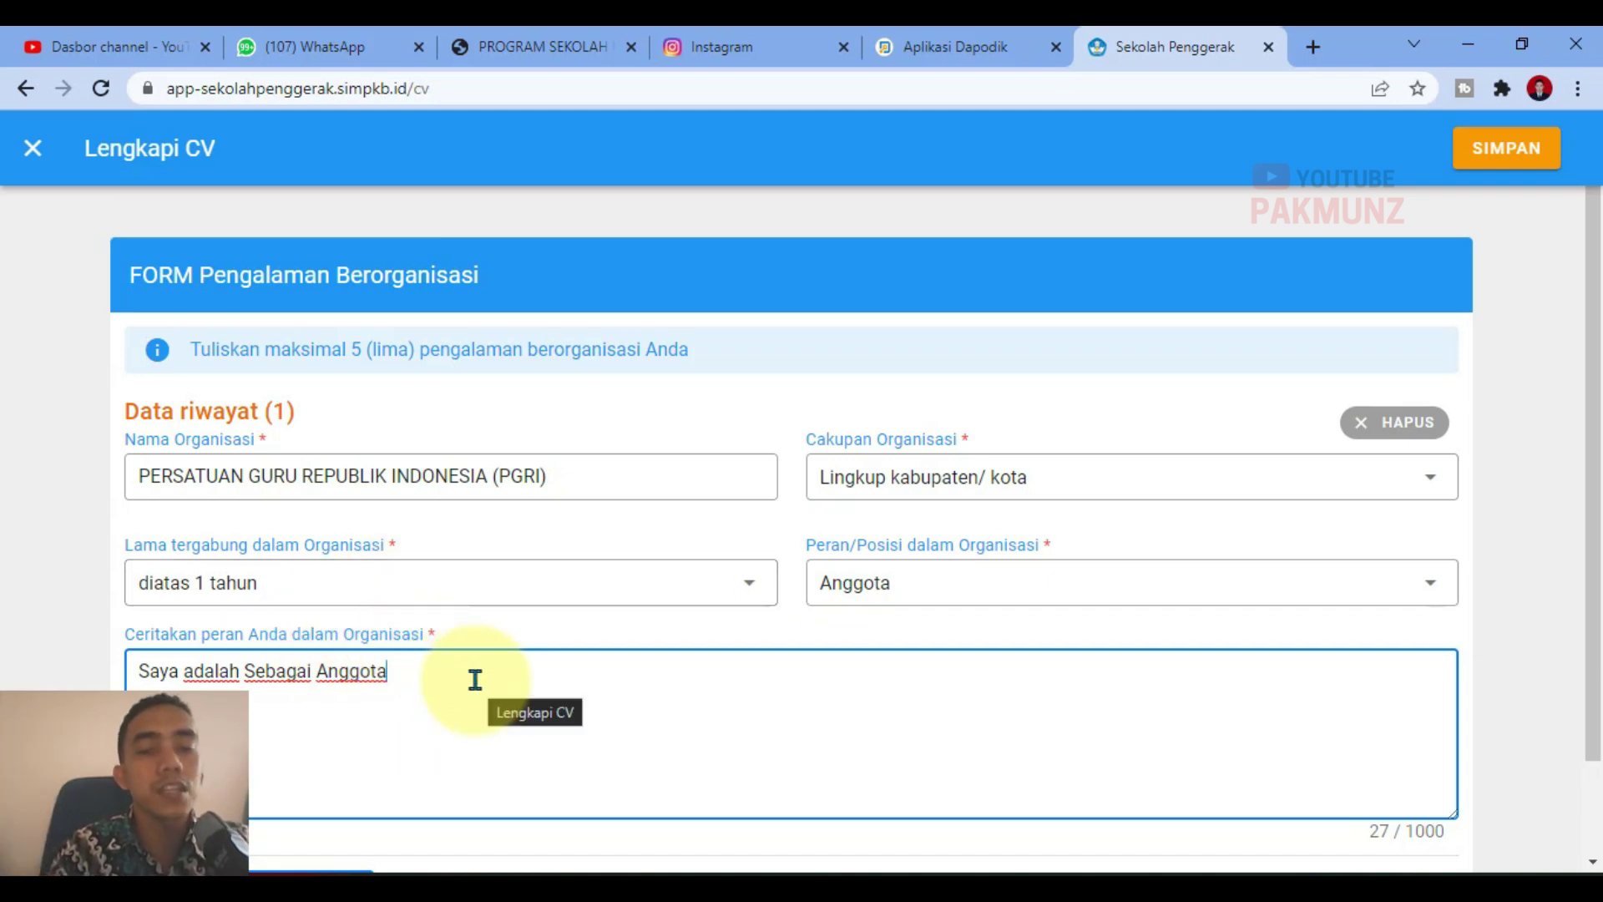
scroll(475, 682, down, 1)
scroll(475, 682, down, 1)
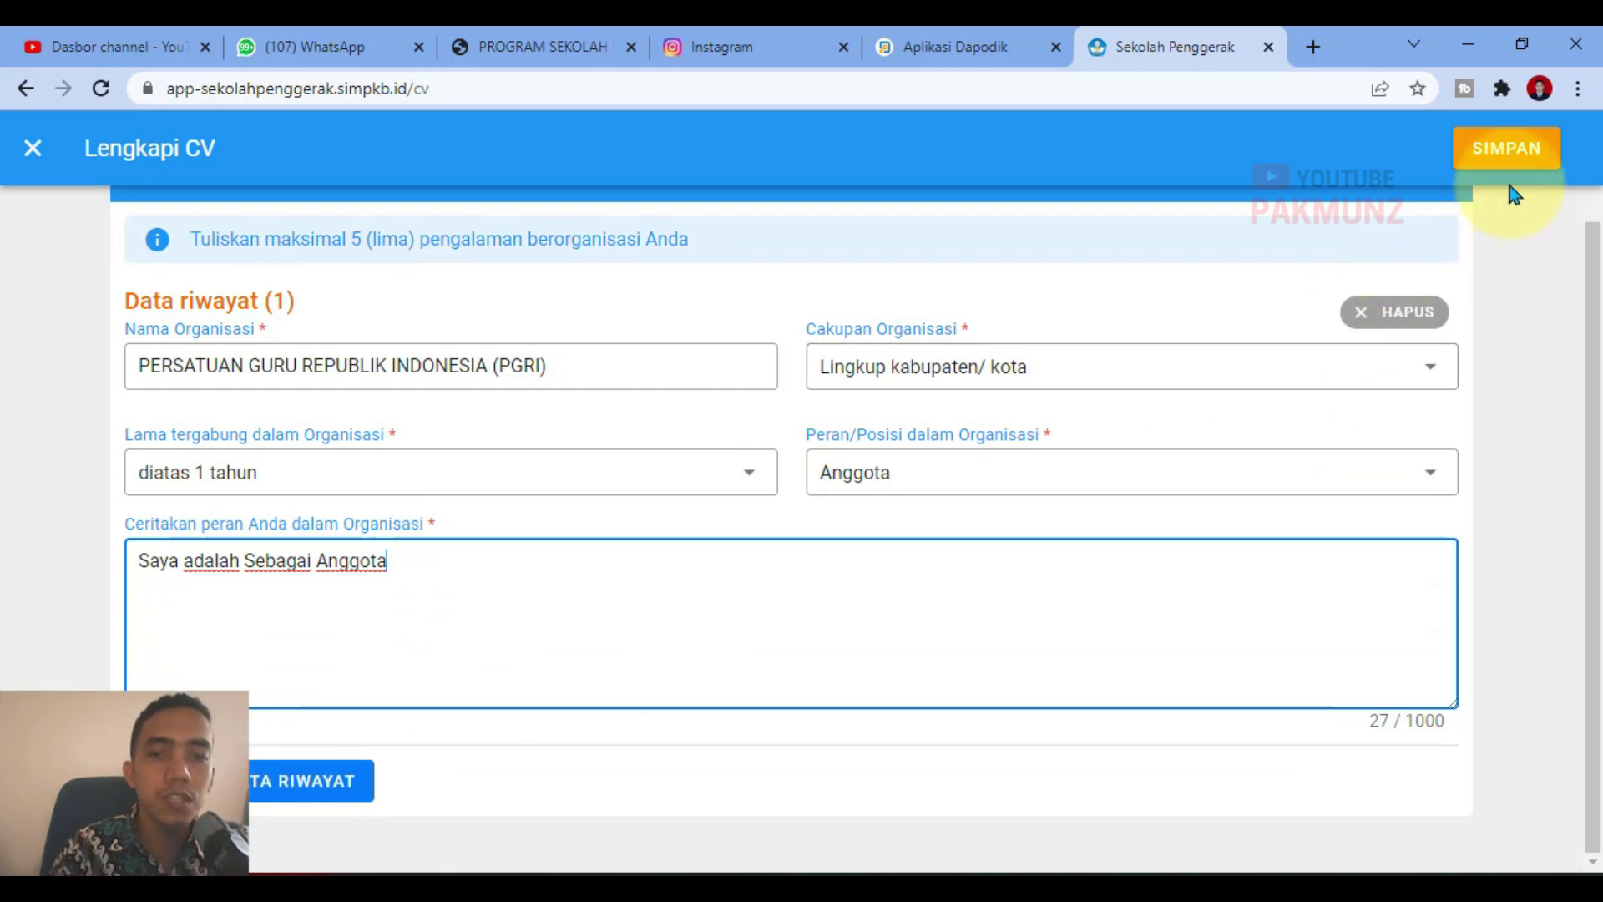
click(1524, 157)
scroll(849, 741, down, 1)
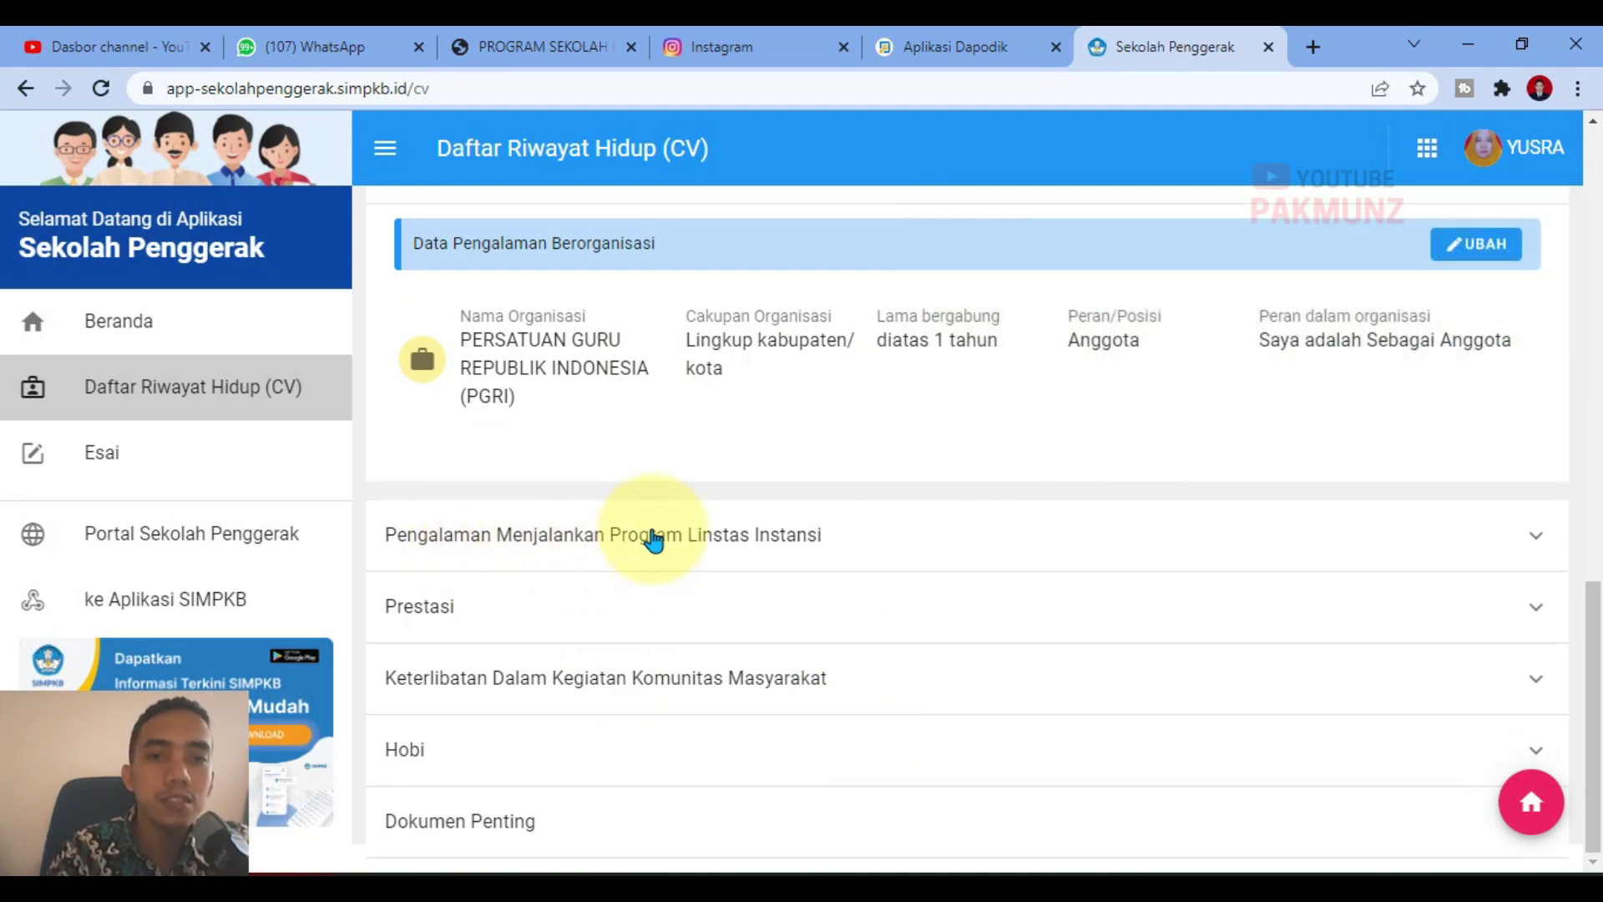
Step: Expand the cross-agency program section, start a new entry and highlight its instructions
click(654, 539)
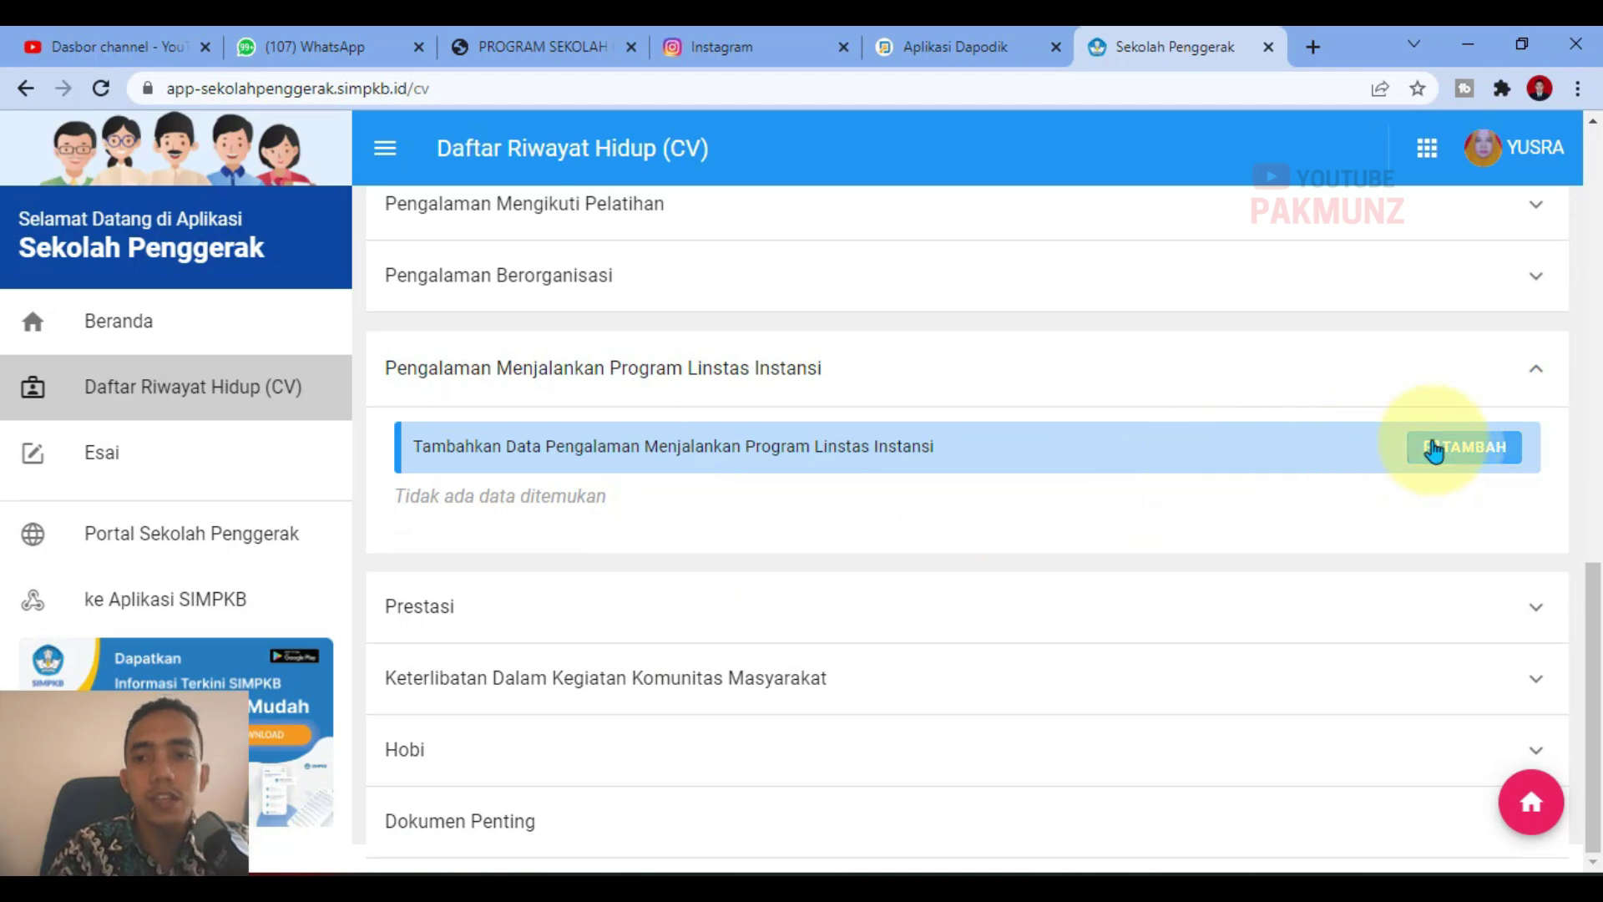
click(1431, 448)
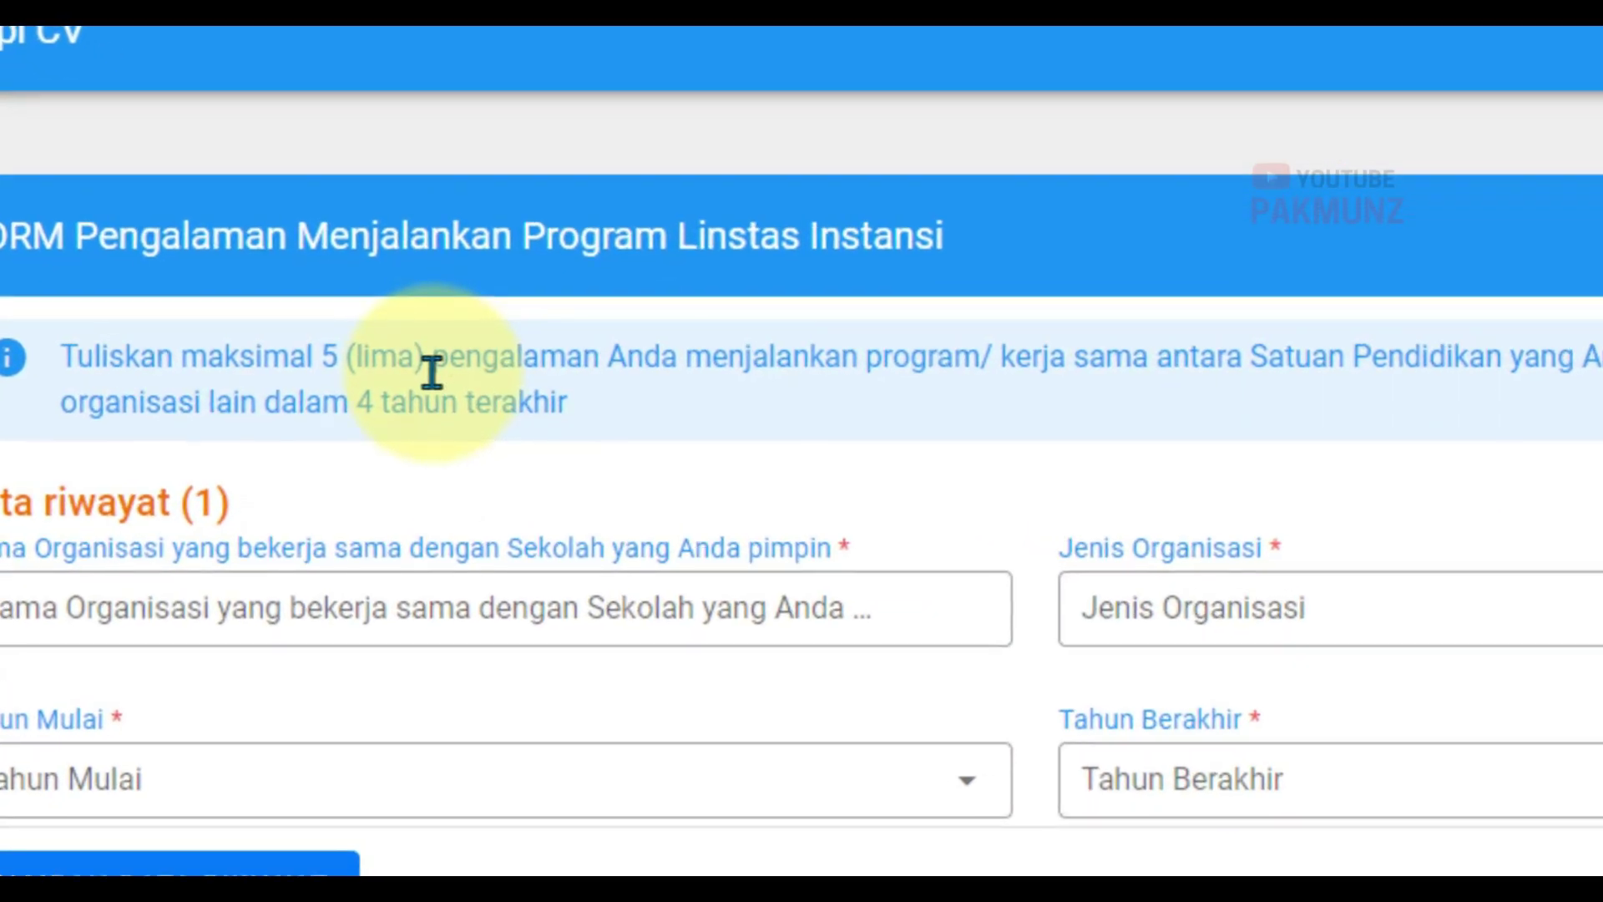
drag(65, 347, 655, 344)
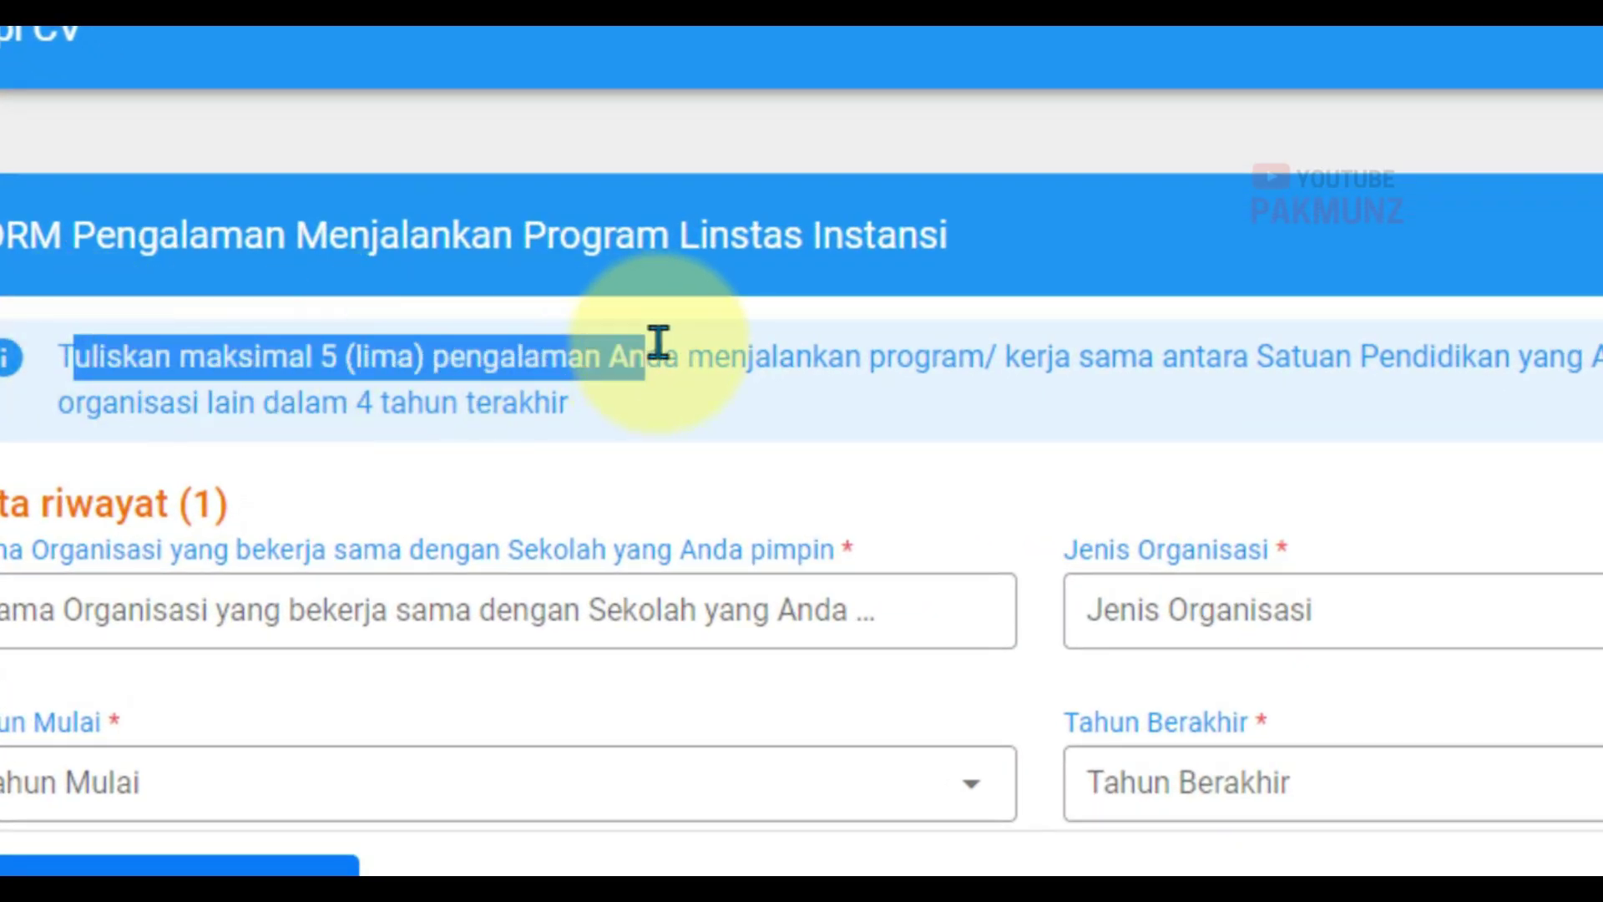
click(708, 409)
drag(437, 347, 1602, 409)
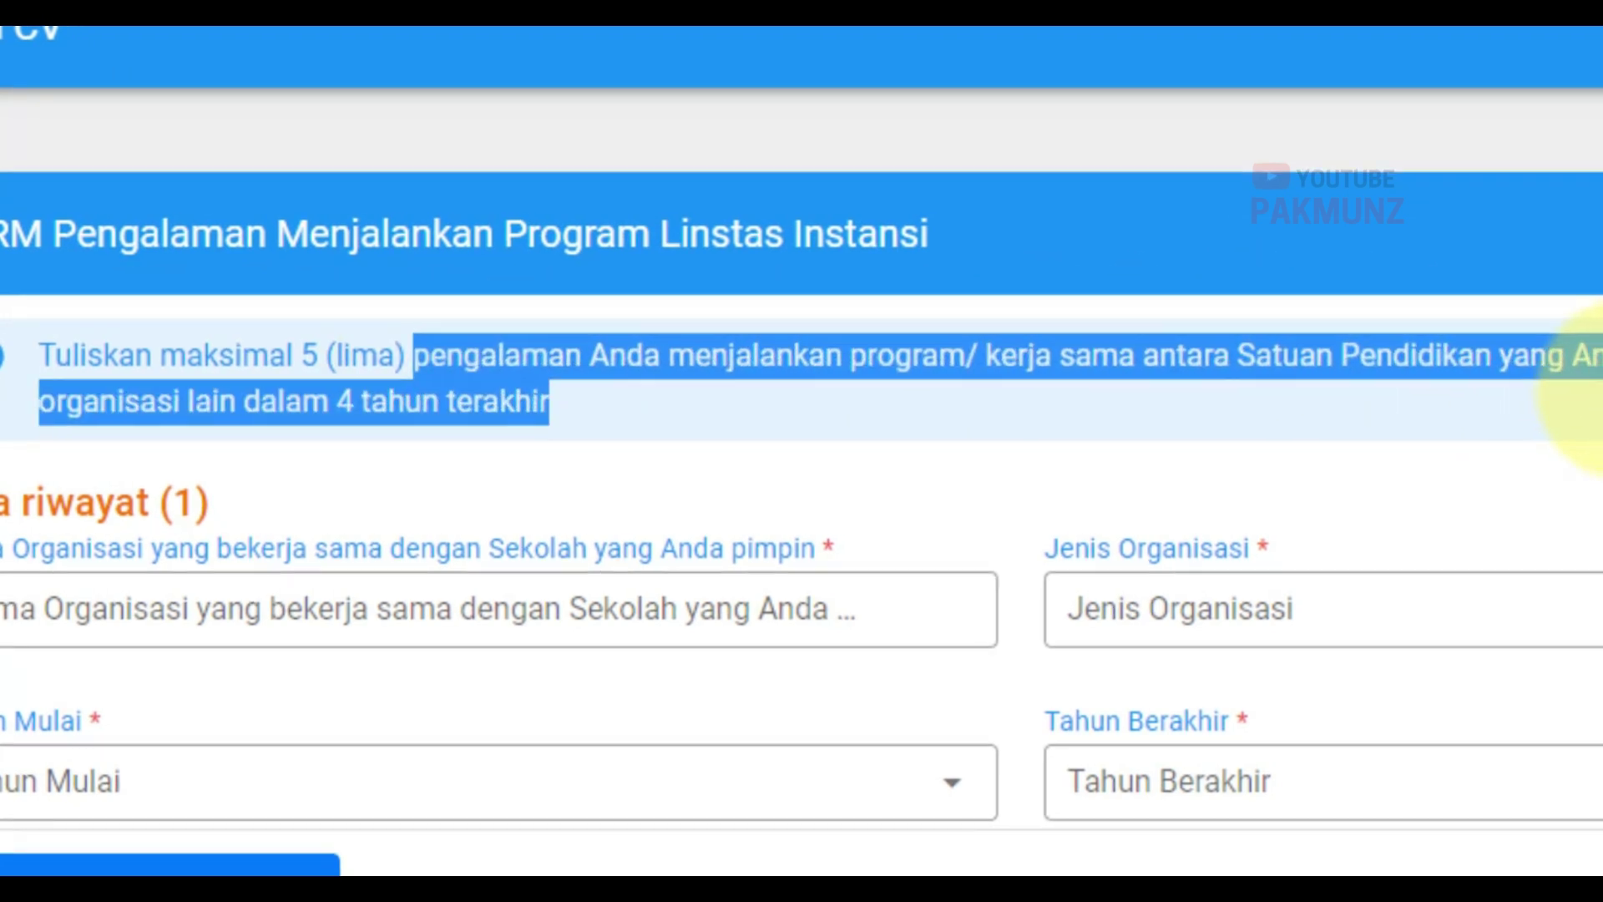
drag(1265, 383, 1212, 344)
drag(1067, 334, 1203, 372)
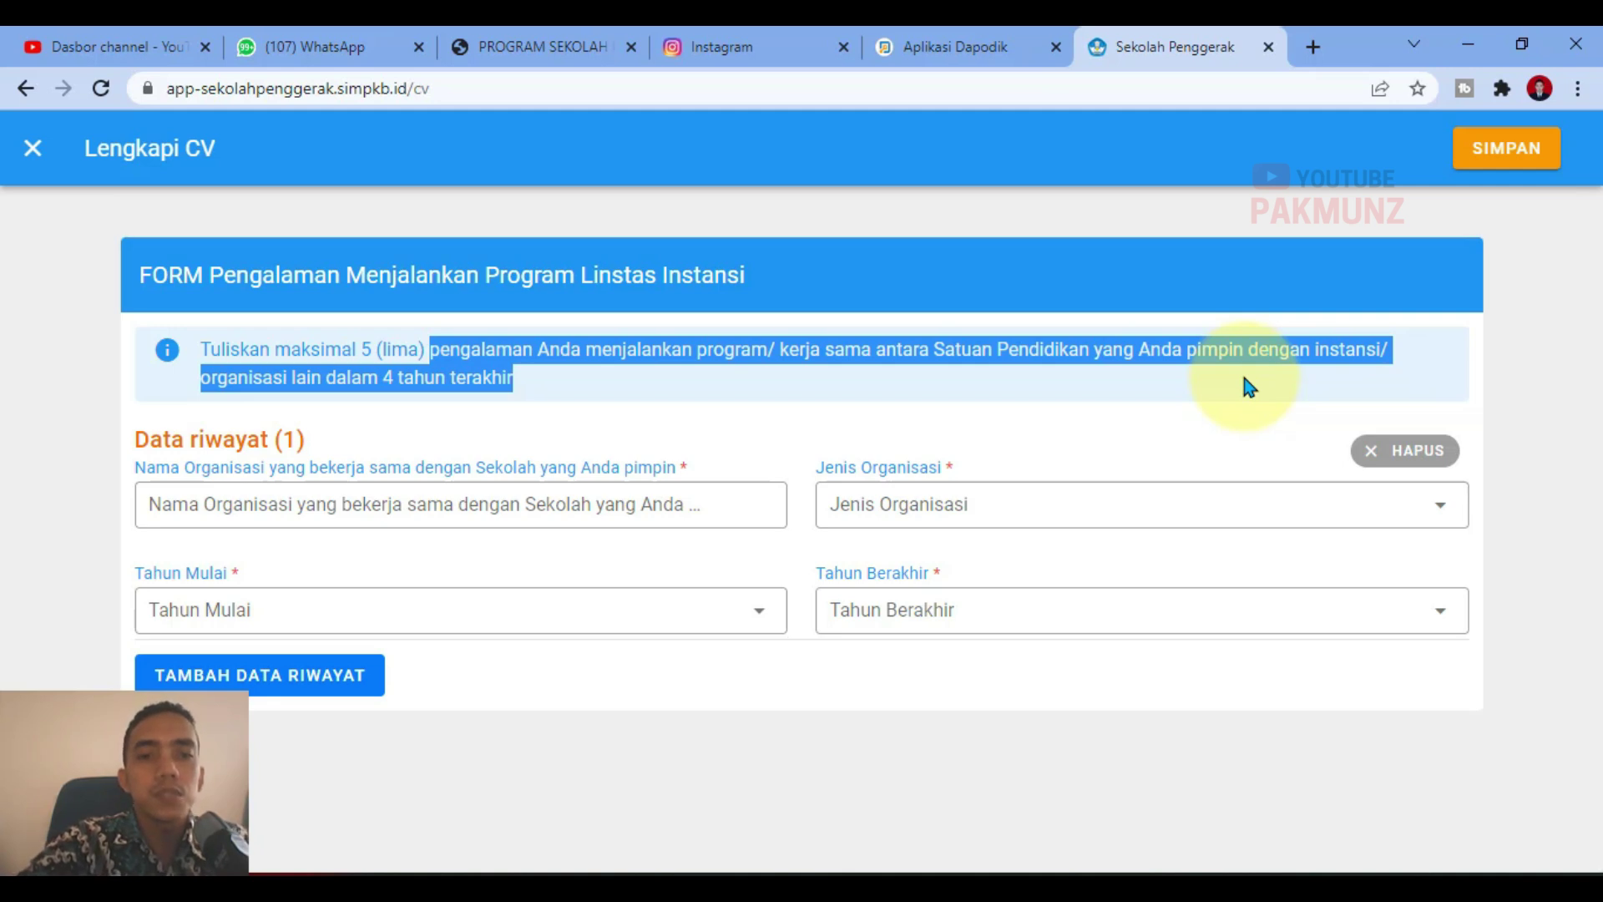
Step: Set Jenis Organisasi to Instansi pemerintah/Tokoh Masyarakat and consult the guide PDF
click(891, 522)
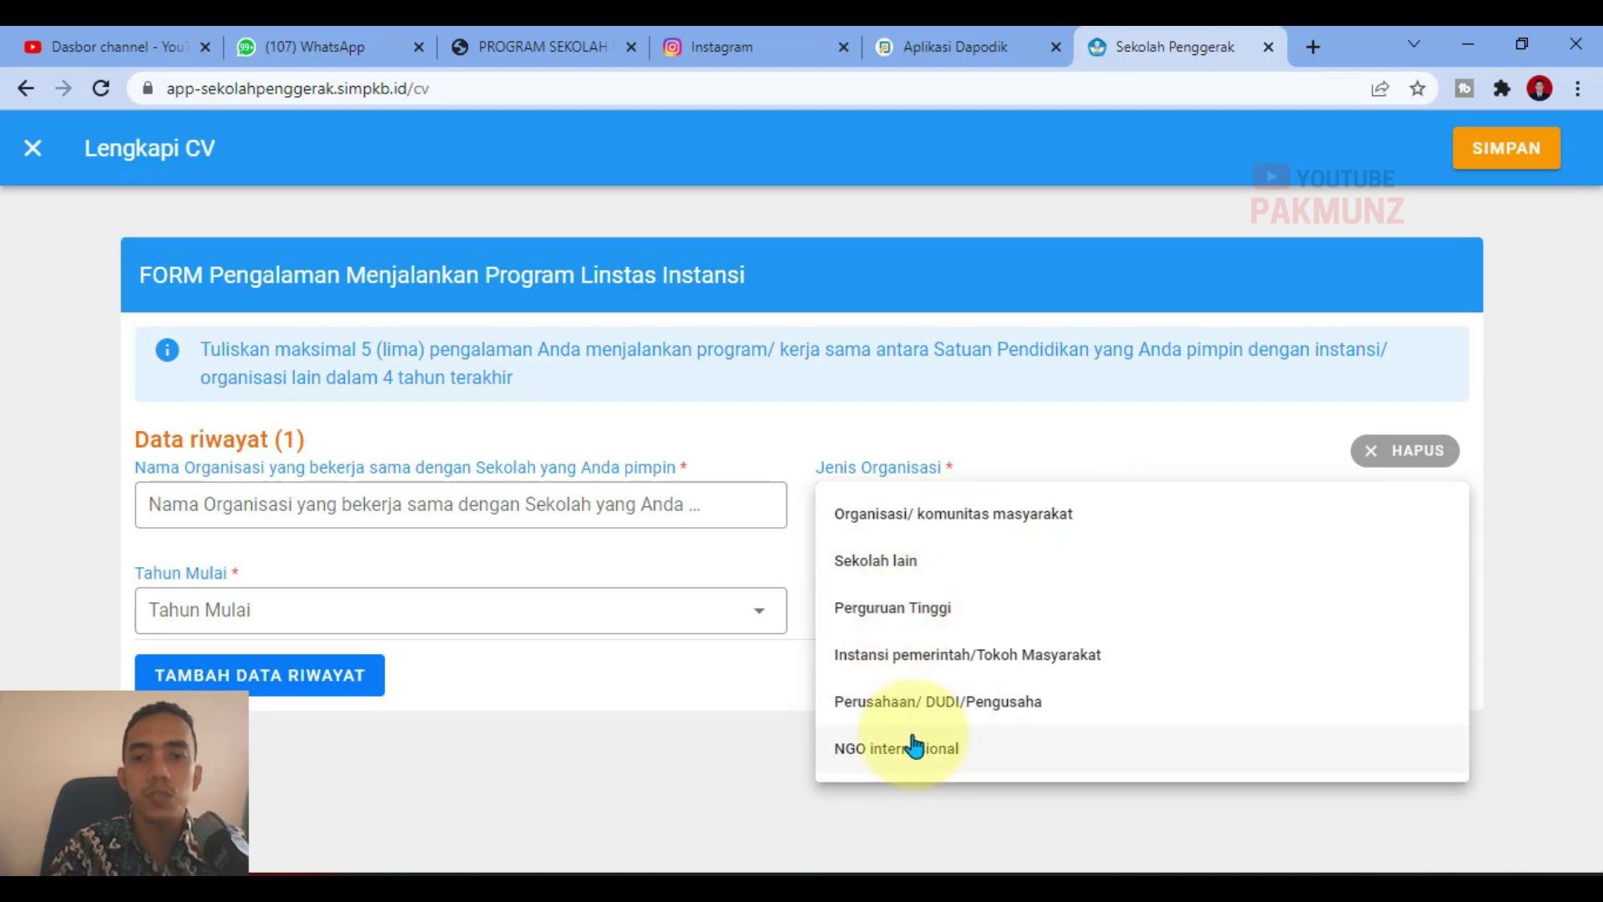
click(918, 654)
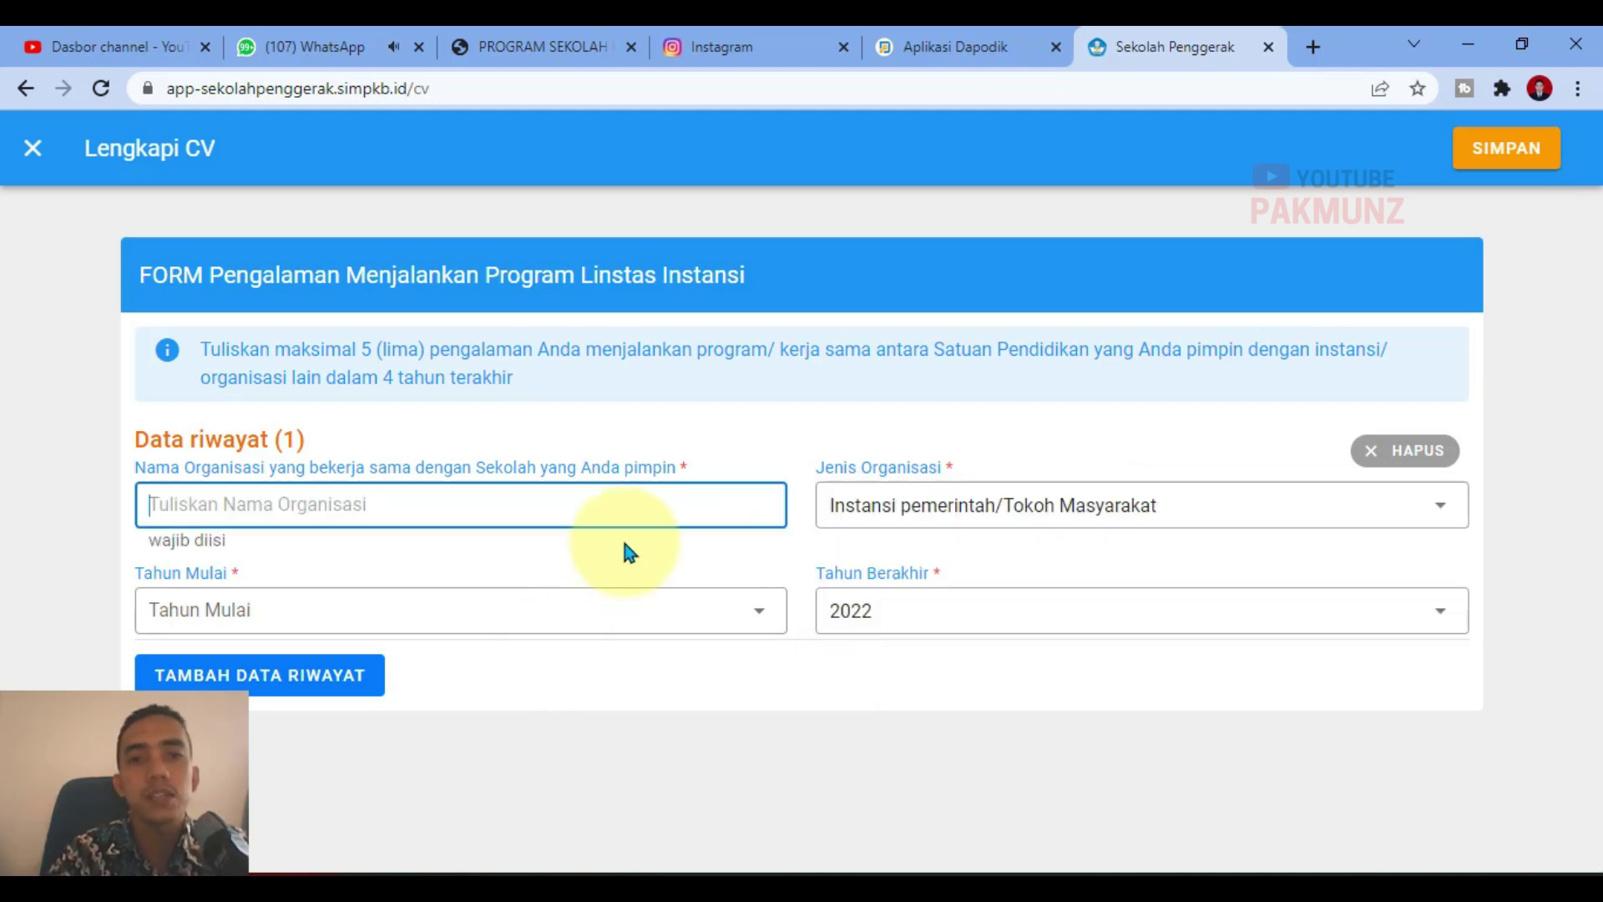
drag(586, 349, 1443, 405)
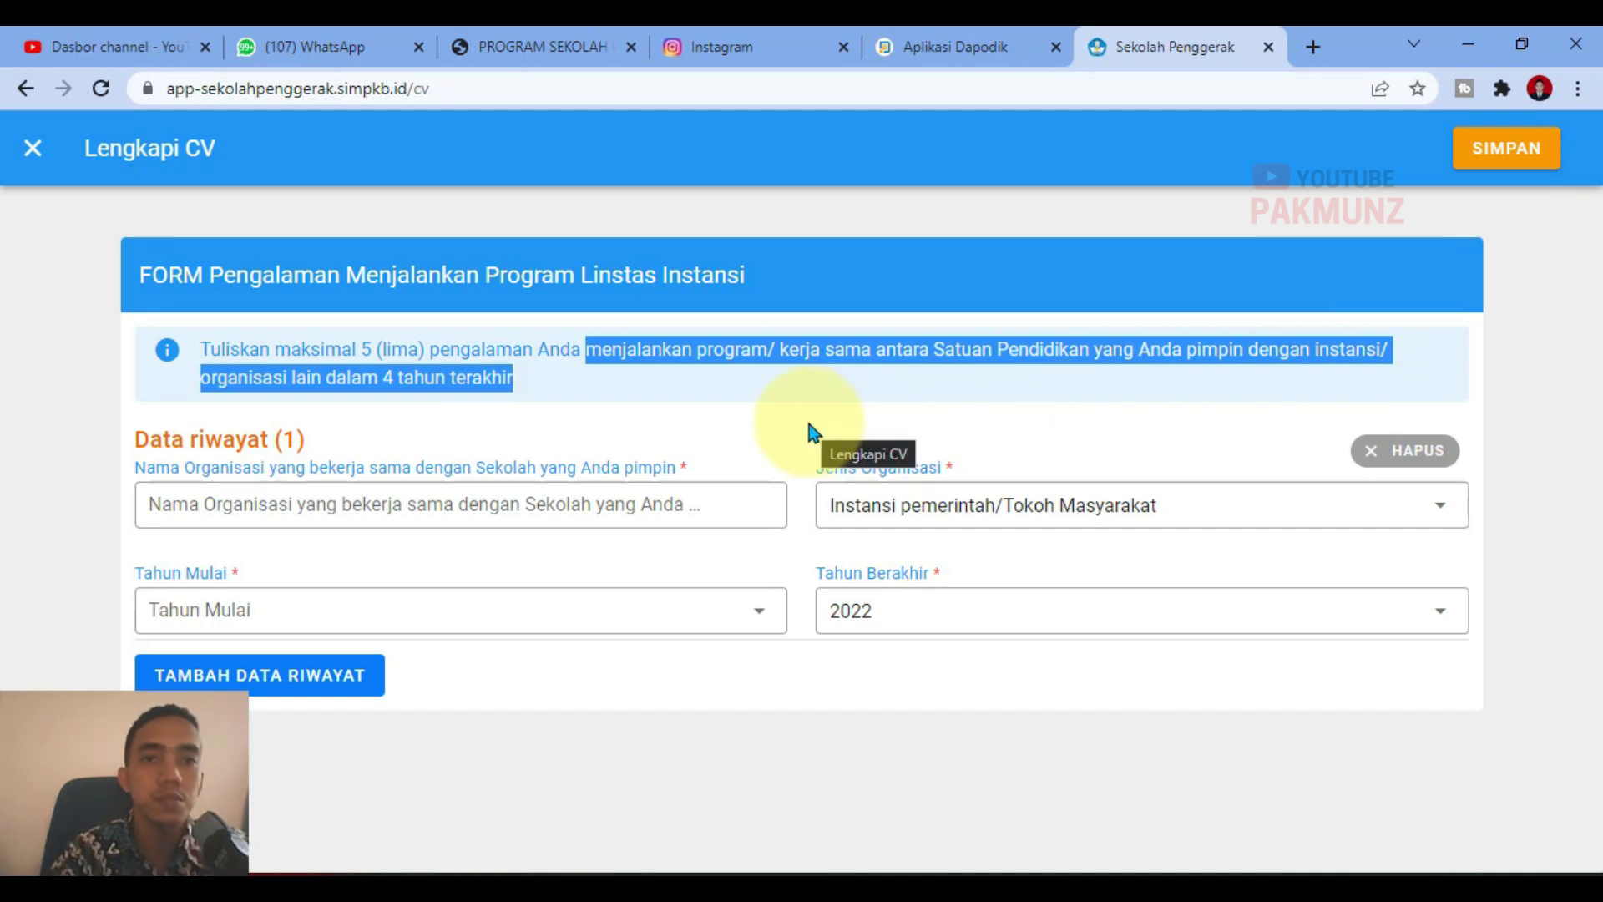
key(alt+Tab)
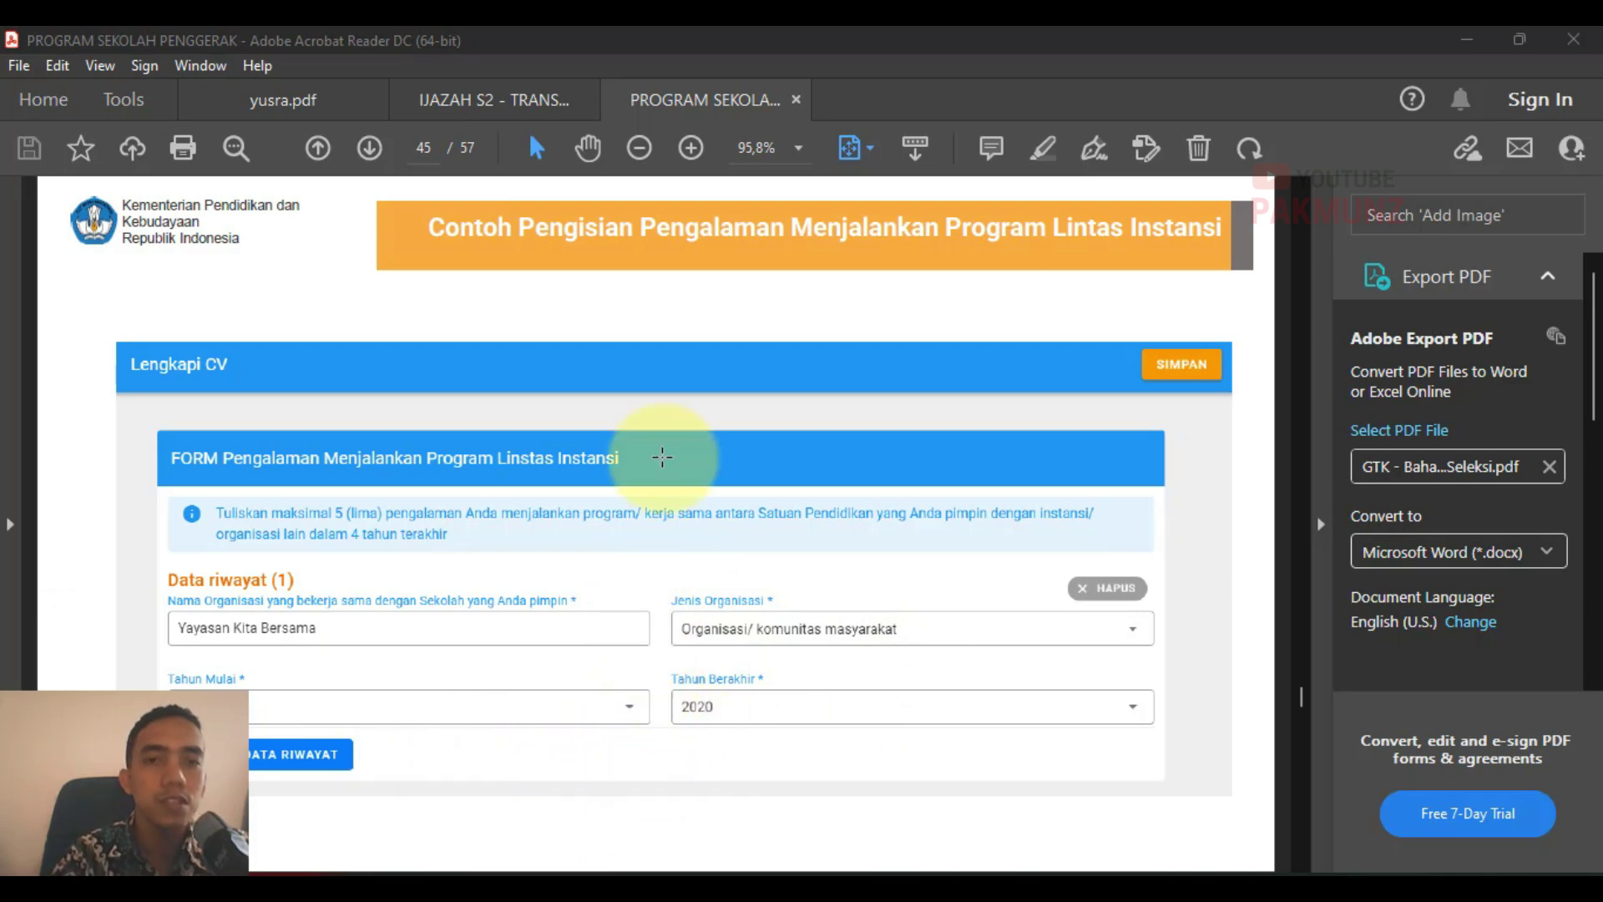
Step: Return from the Acrobat guide PDF to the Sekolah Penggerak CV page
key(alt+Tab)
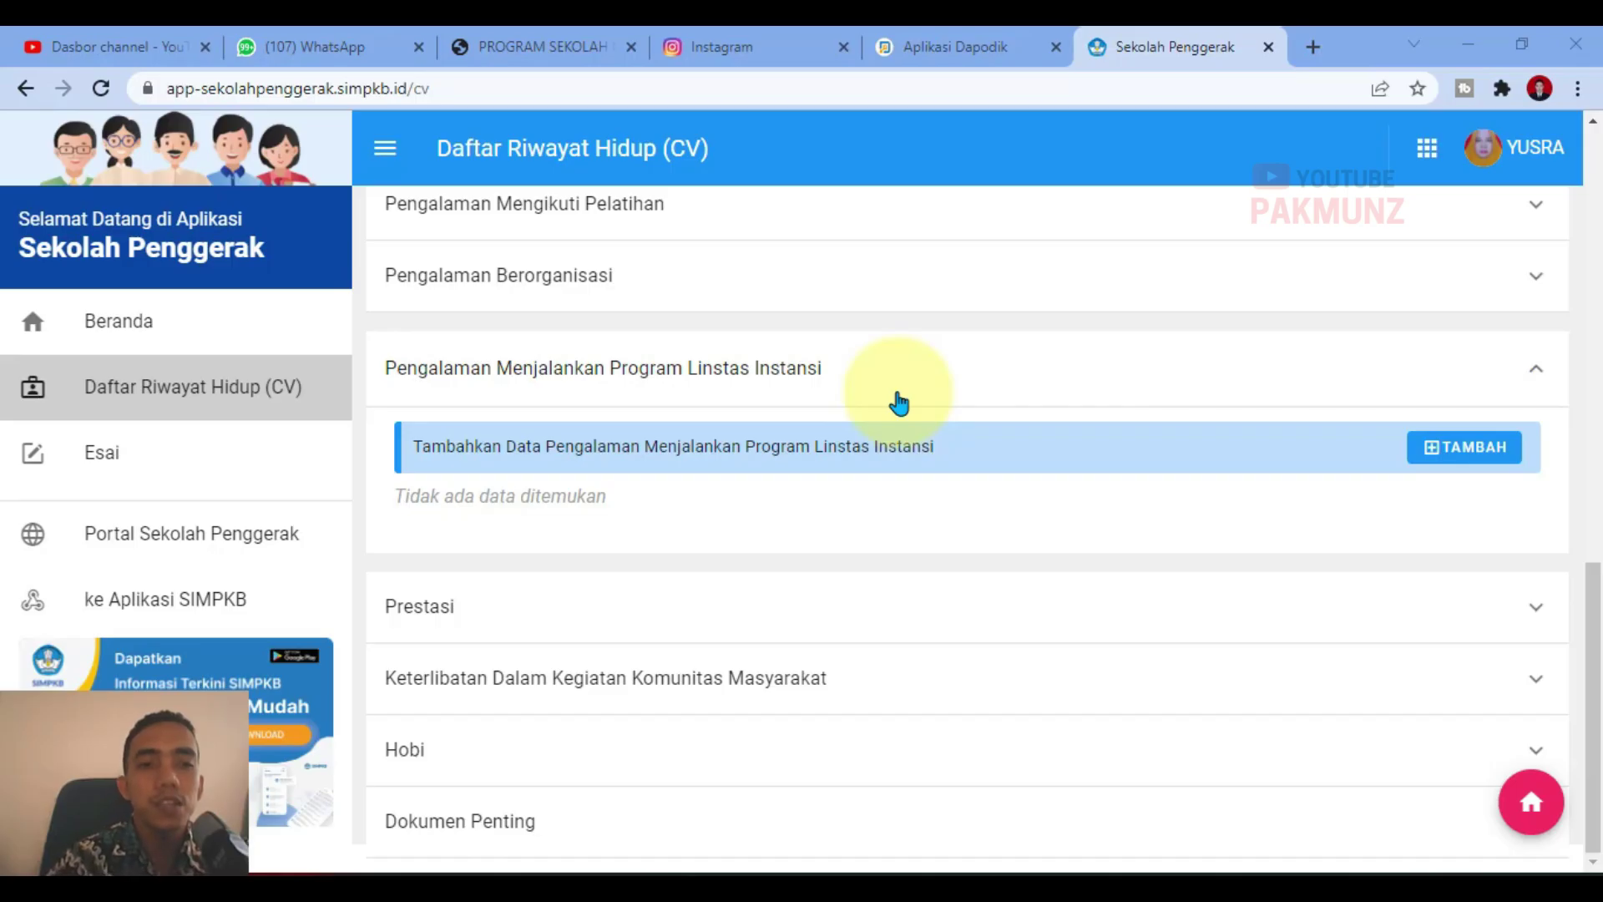
Step: Expand Prestasi, start a new achievement entry and read its guidance note
click(733, 372)
click(668, 538)
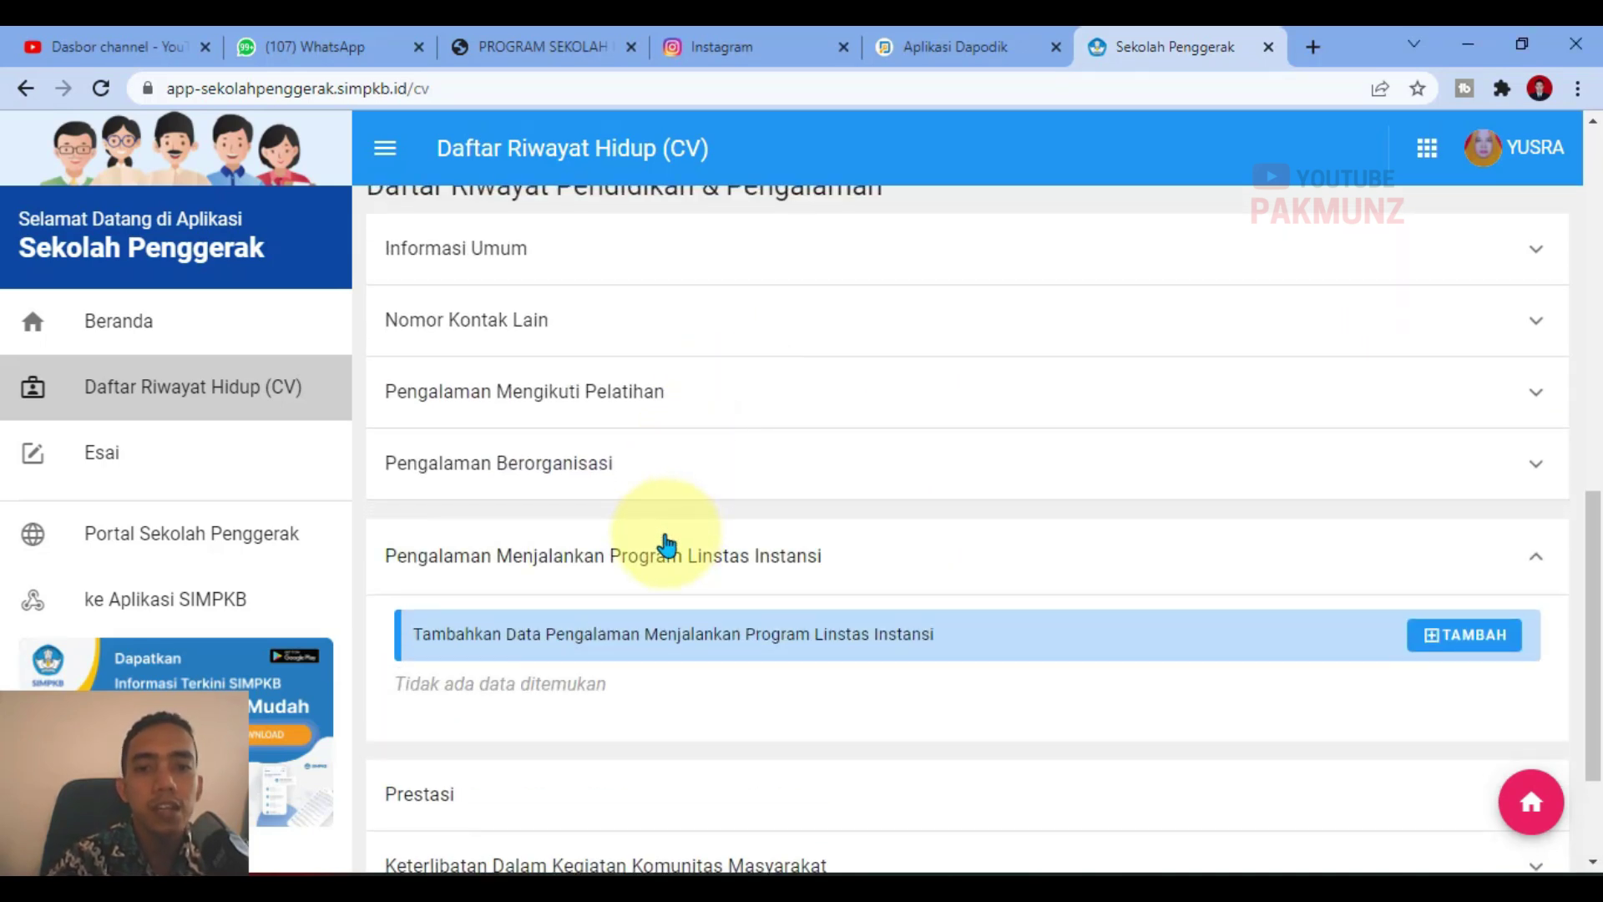
scroll(626, 559, down, 1)
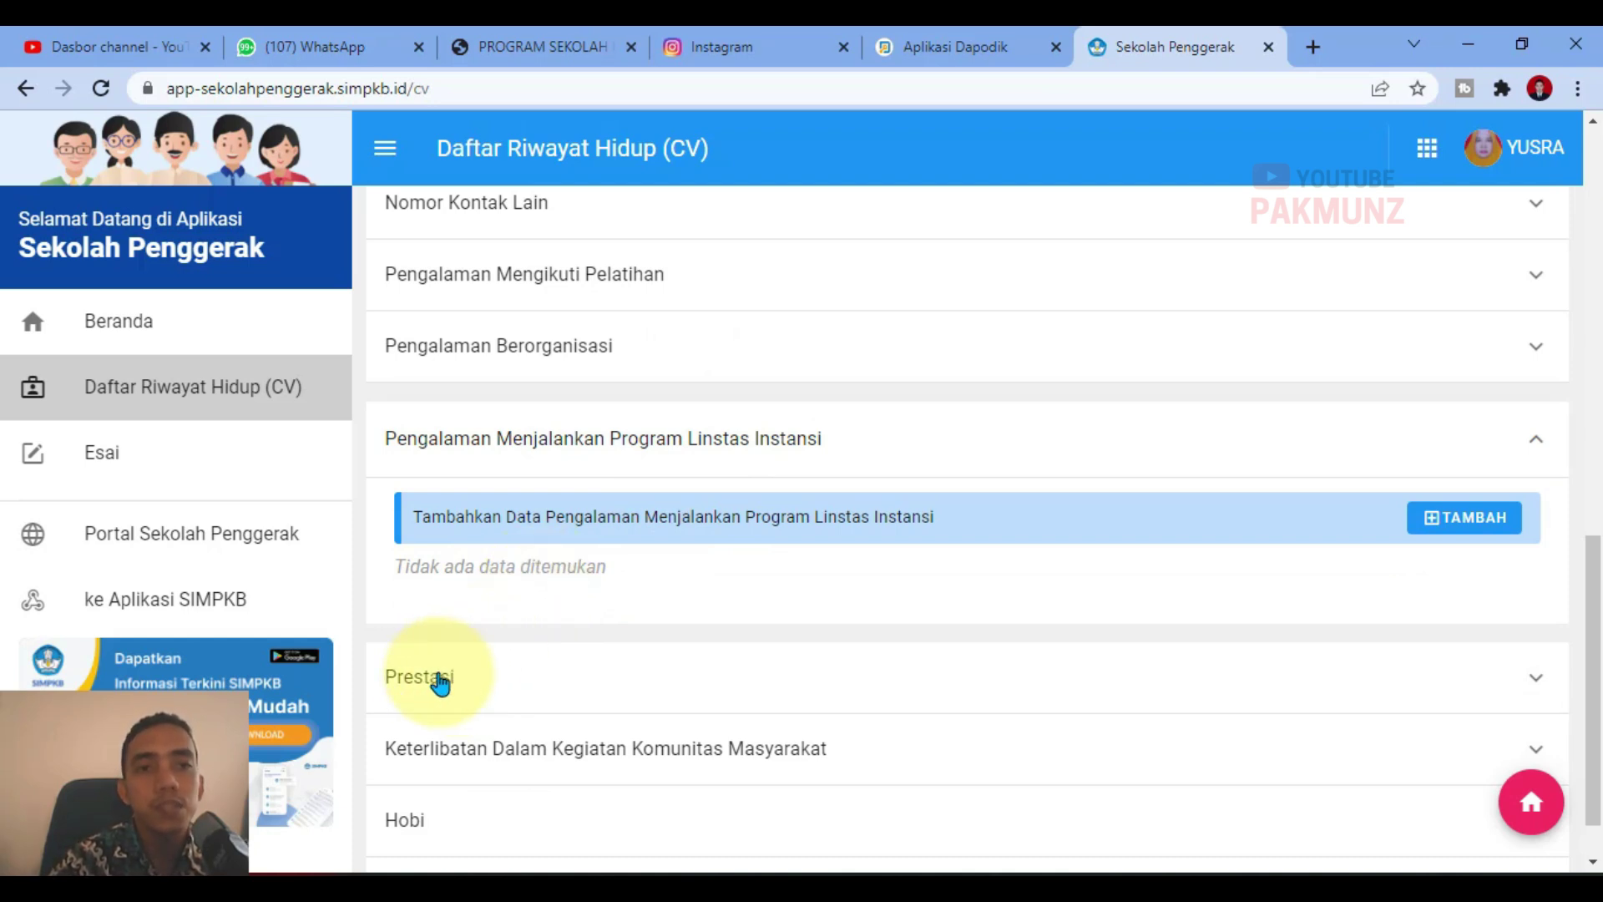
click(440, 683)
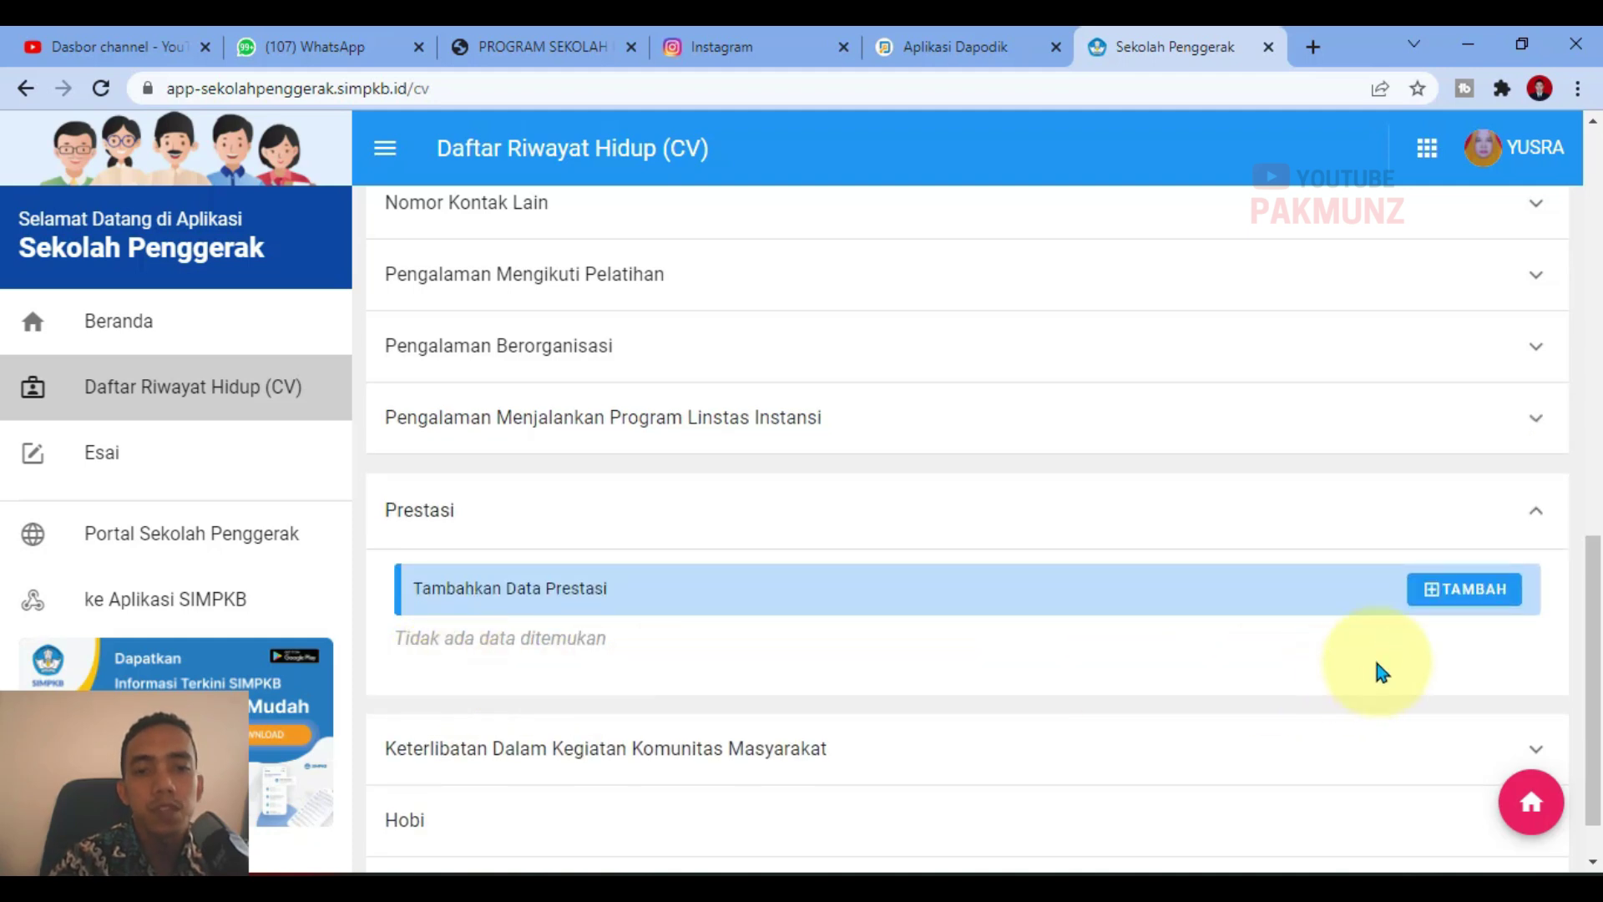
click(1442, 603)
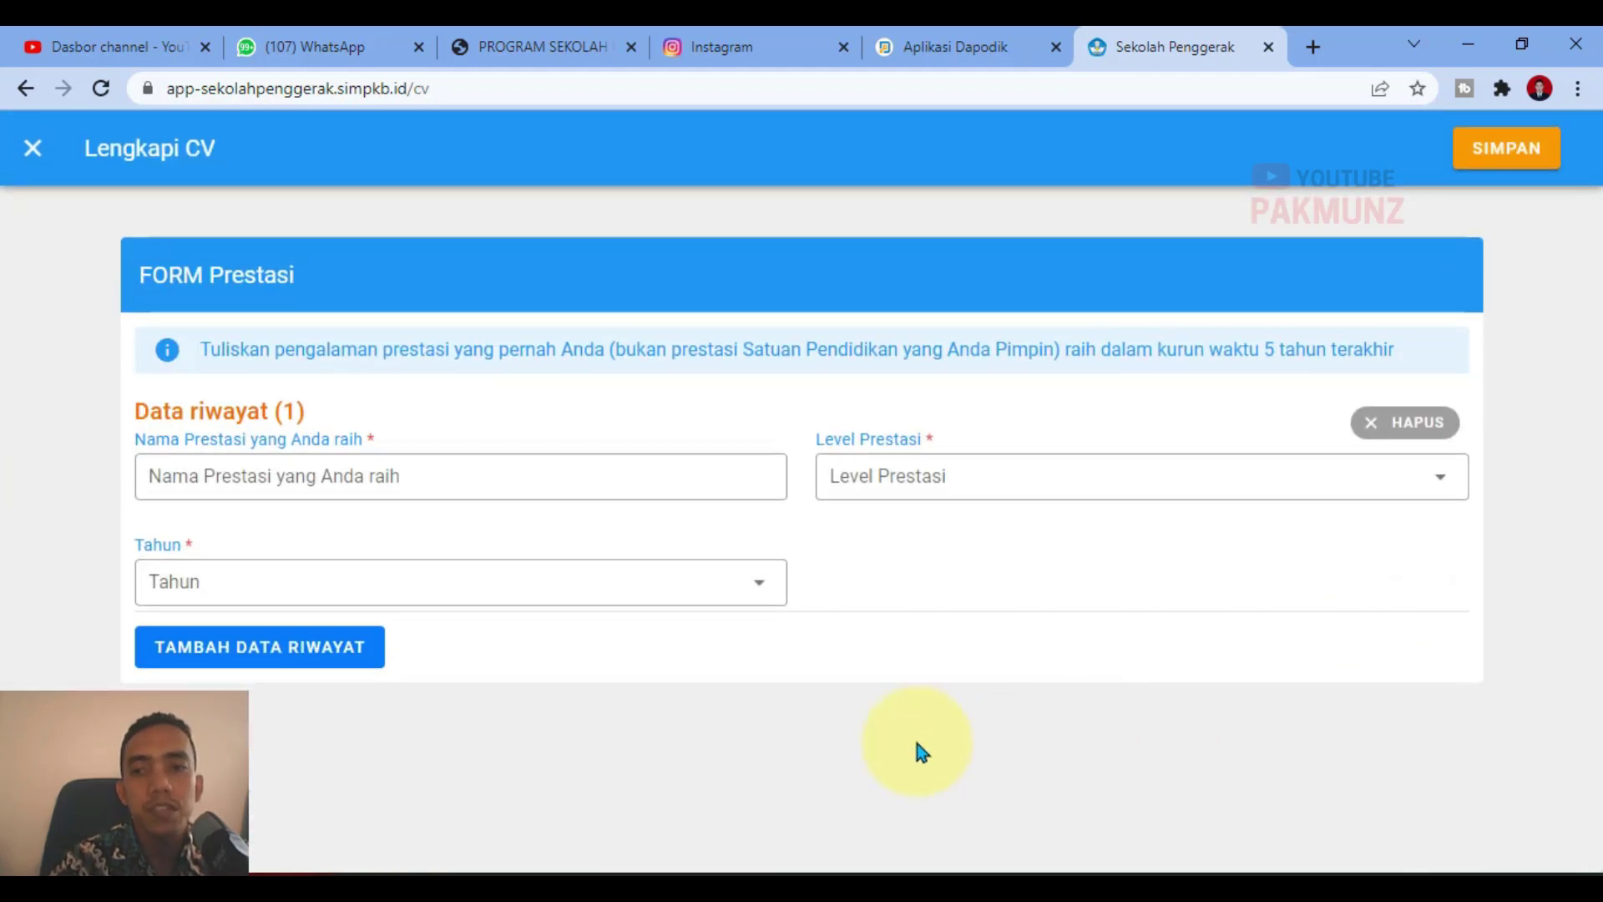
click(360, 485)
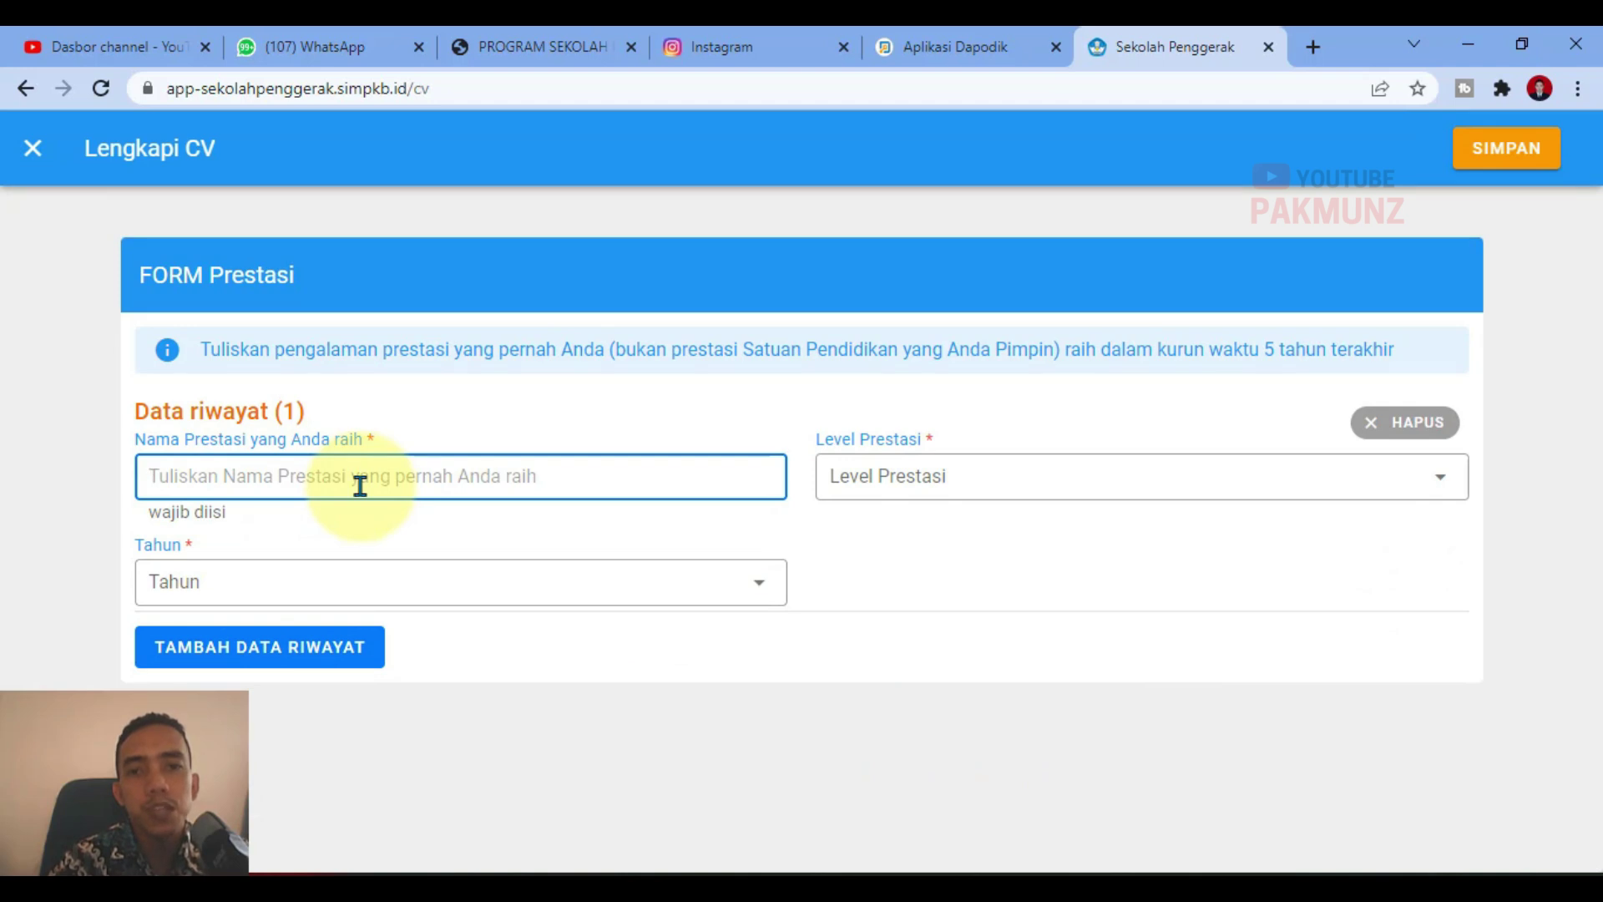
drag(684, 353, 1064, 355)
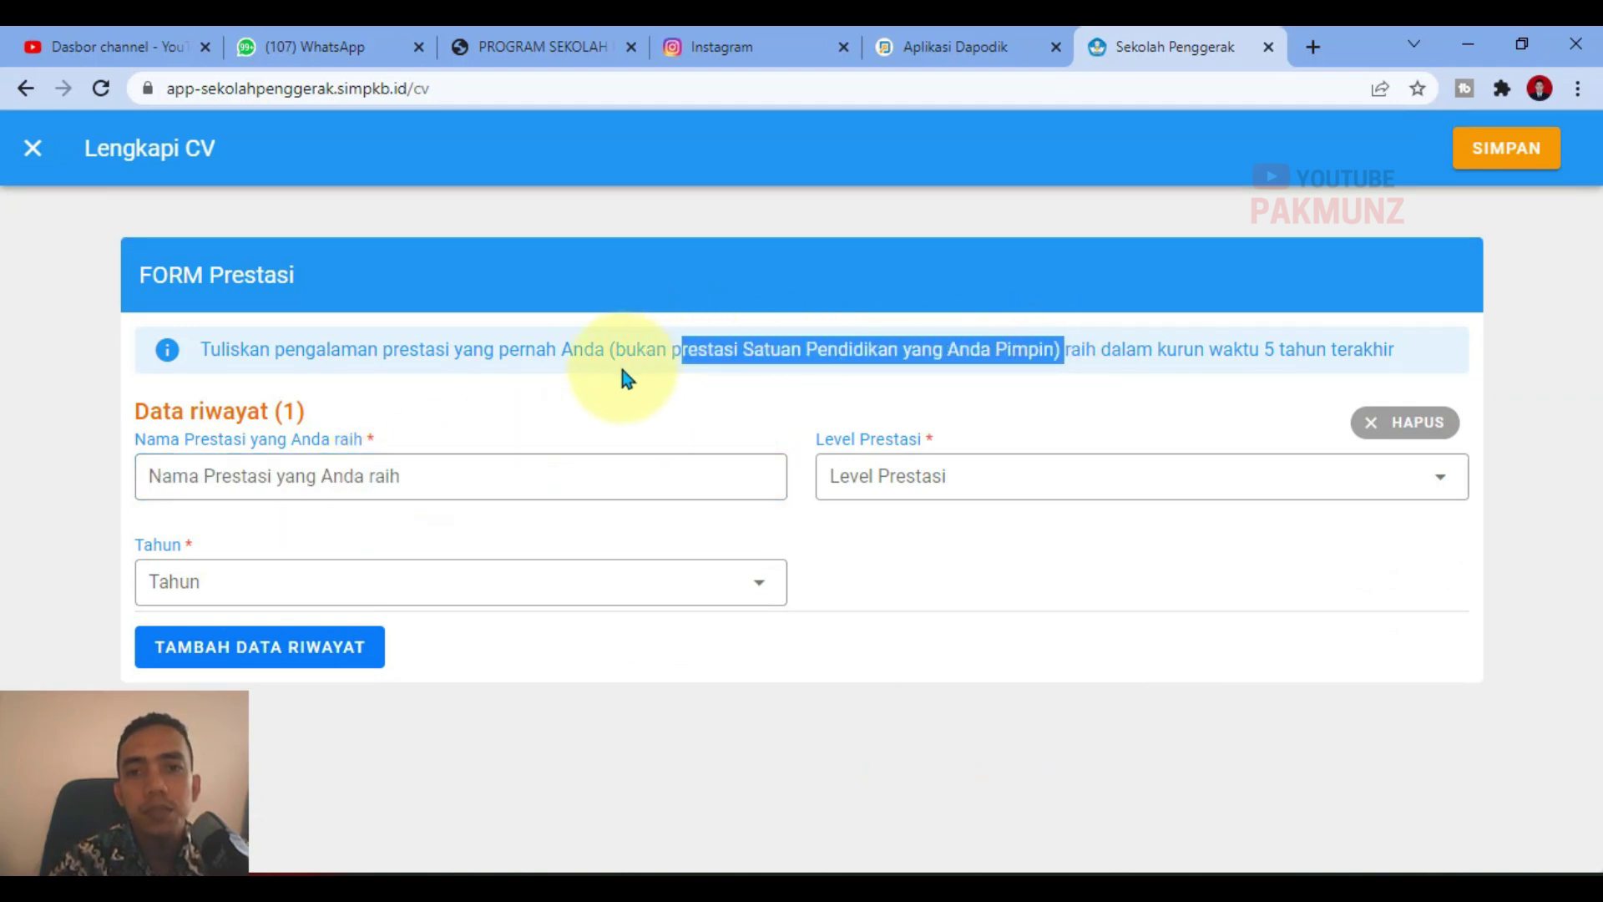
click(585, 421)
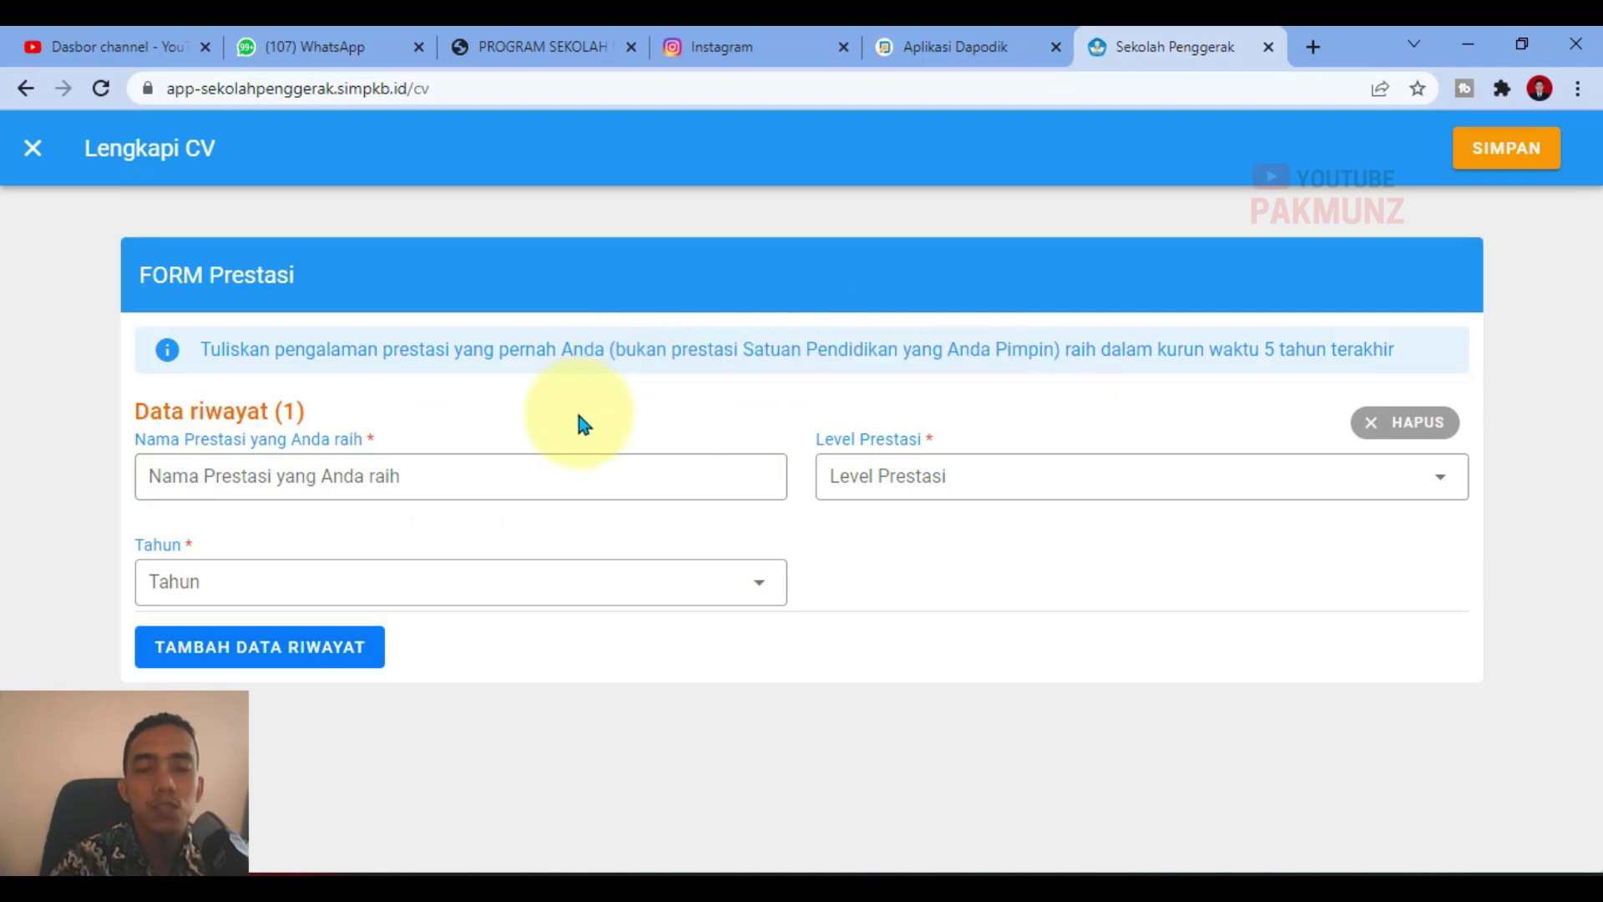
Step: Try the achievement name field and Level Prestasi list, then close the form unfilled
click(556, 494)
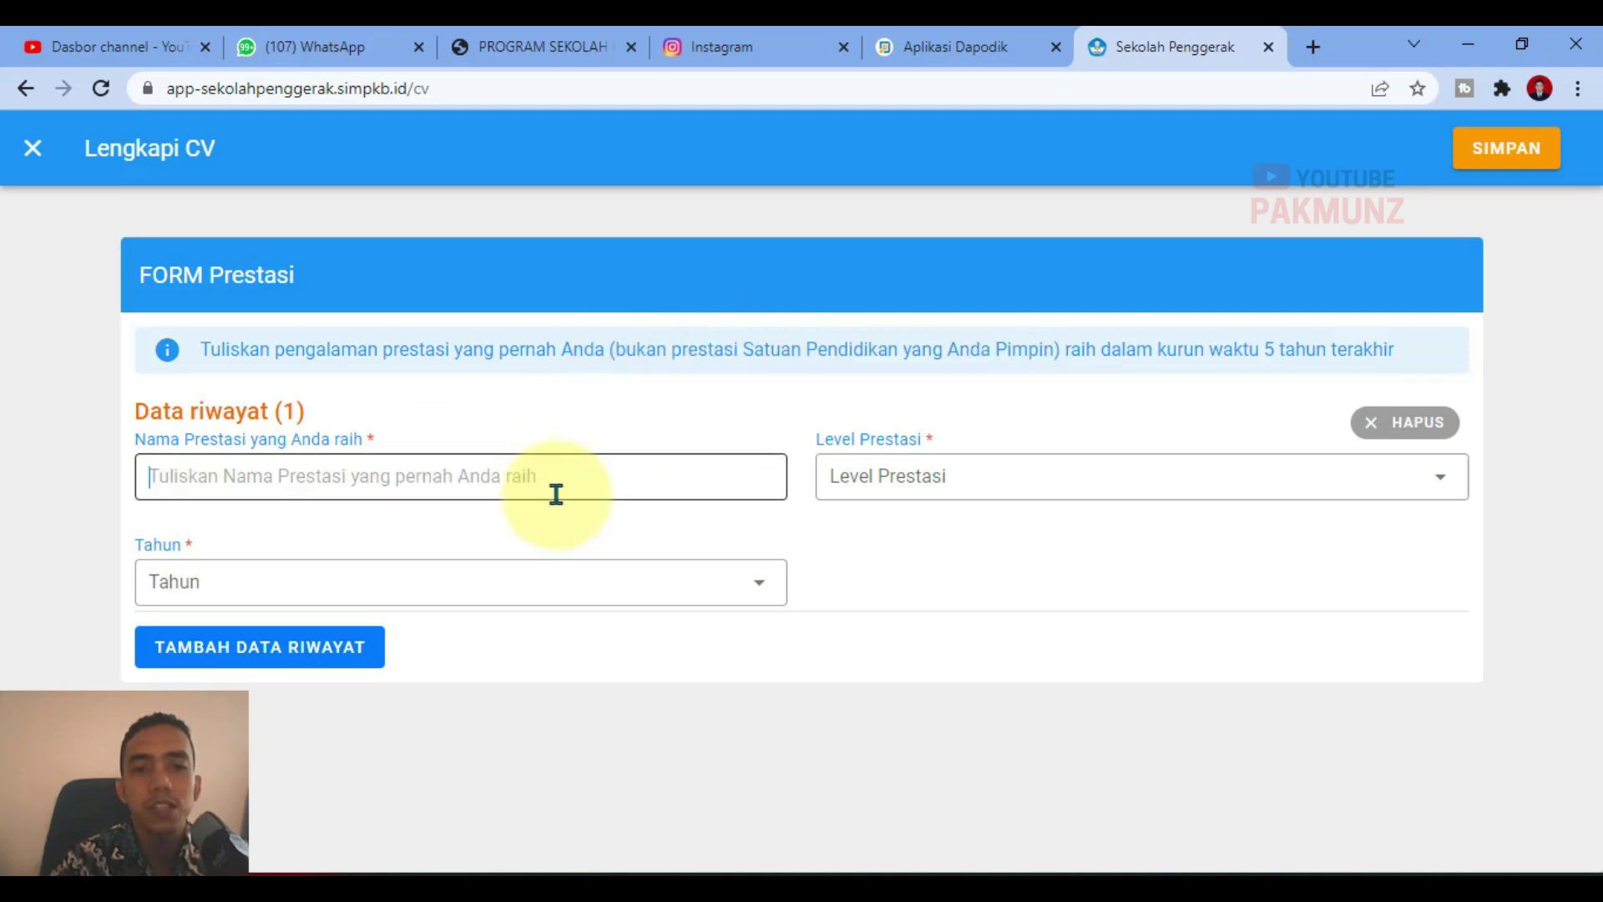
click(593, 416)
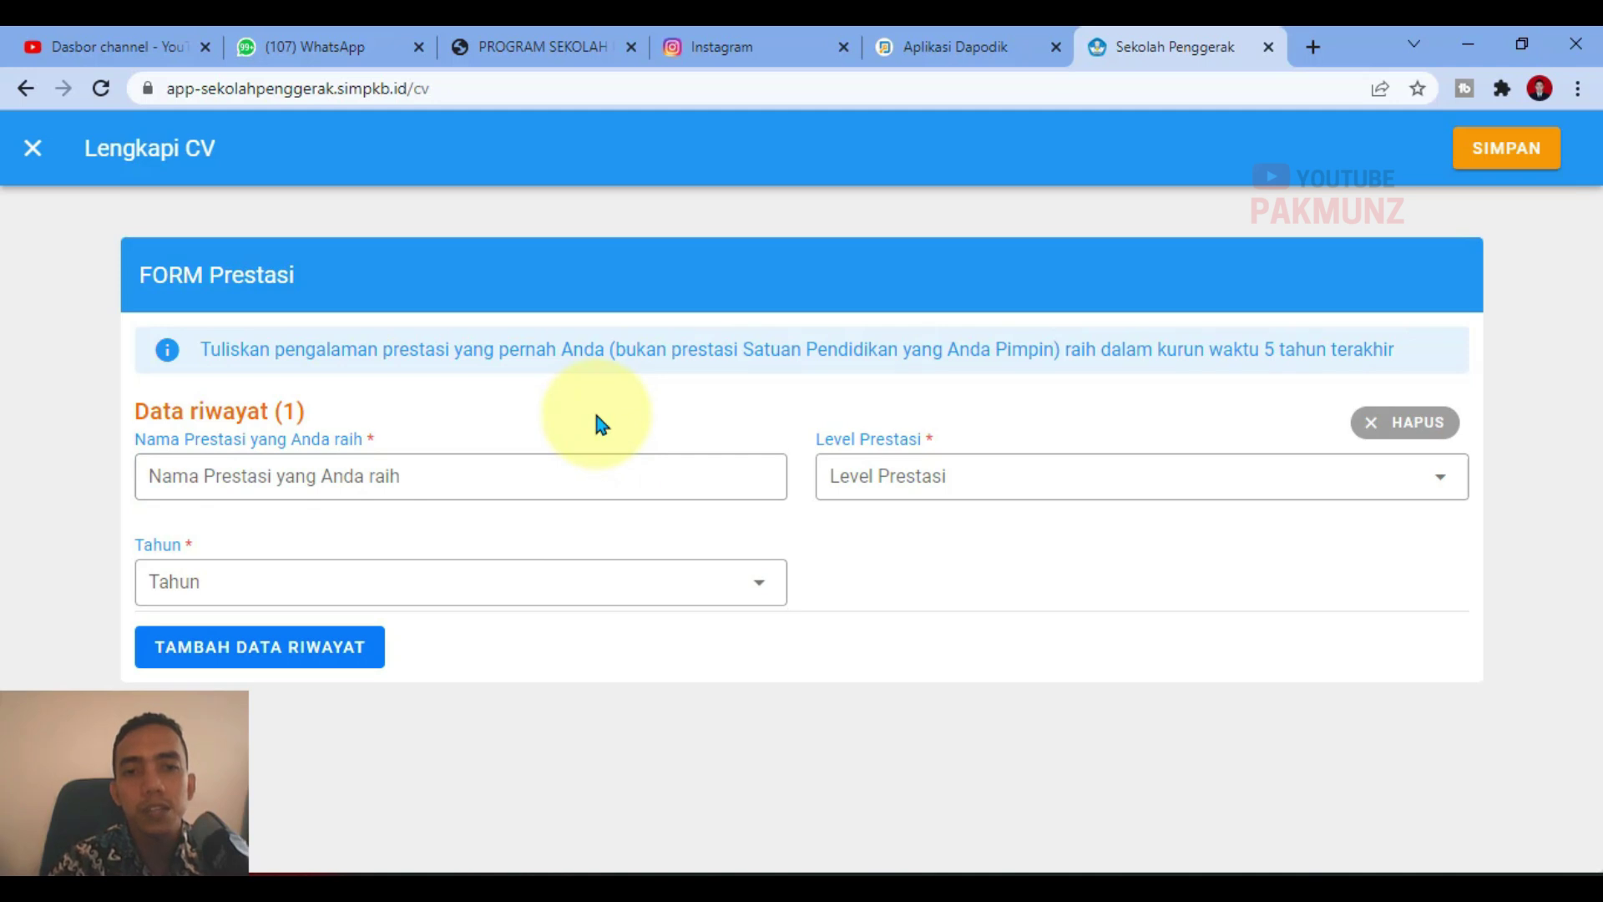
click(558, 490)
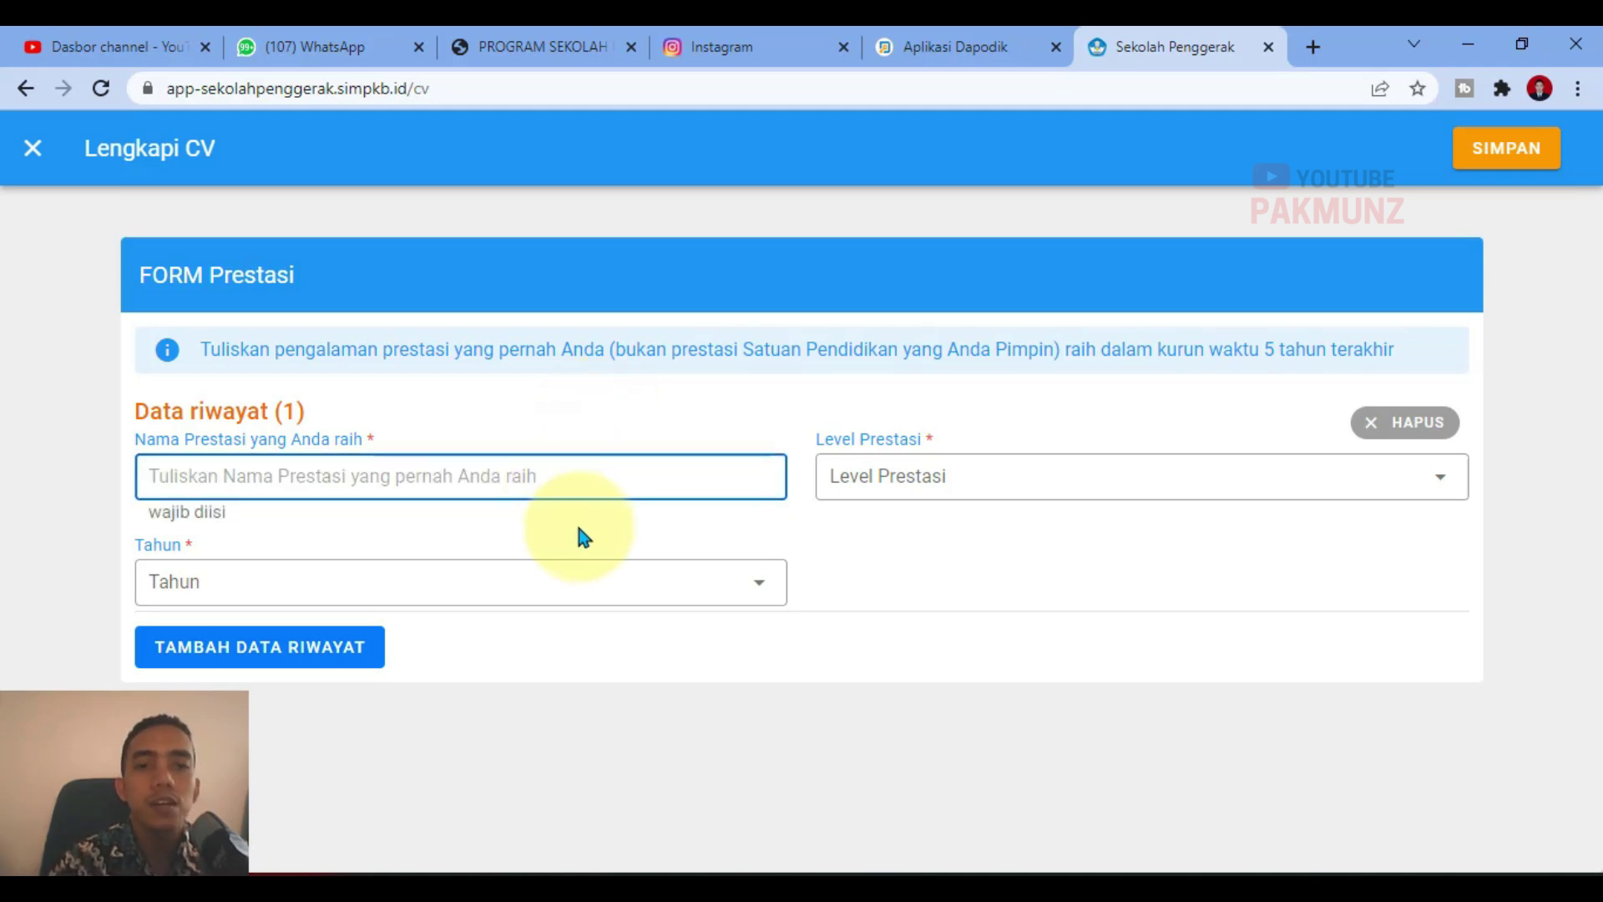
click(585, 532)
click(576, 487)
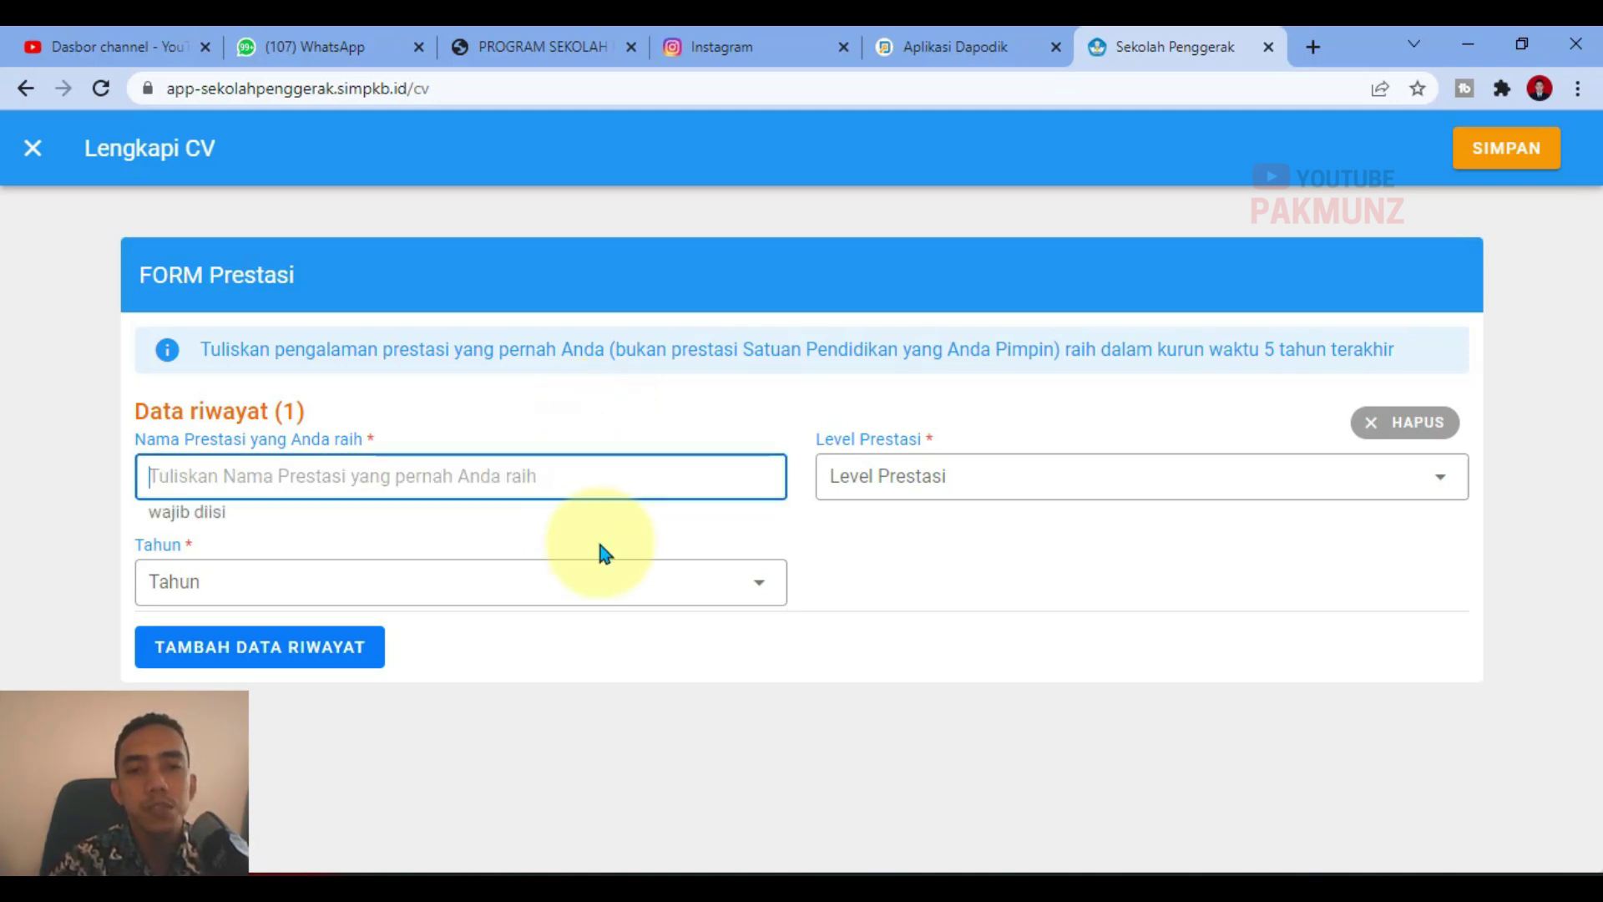
click(602, 551)
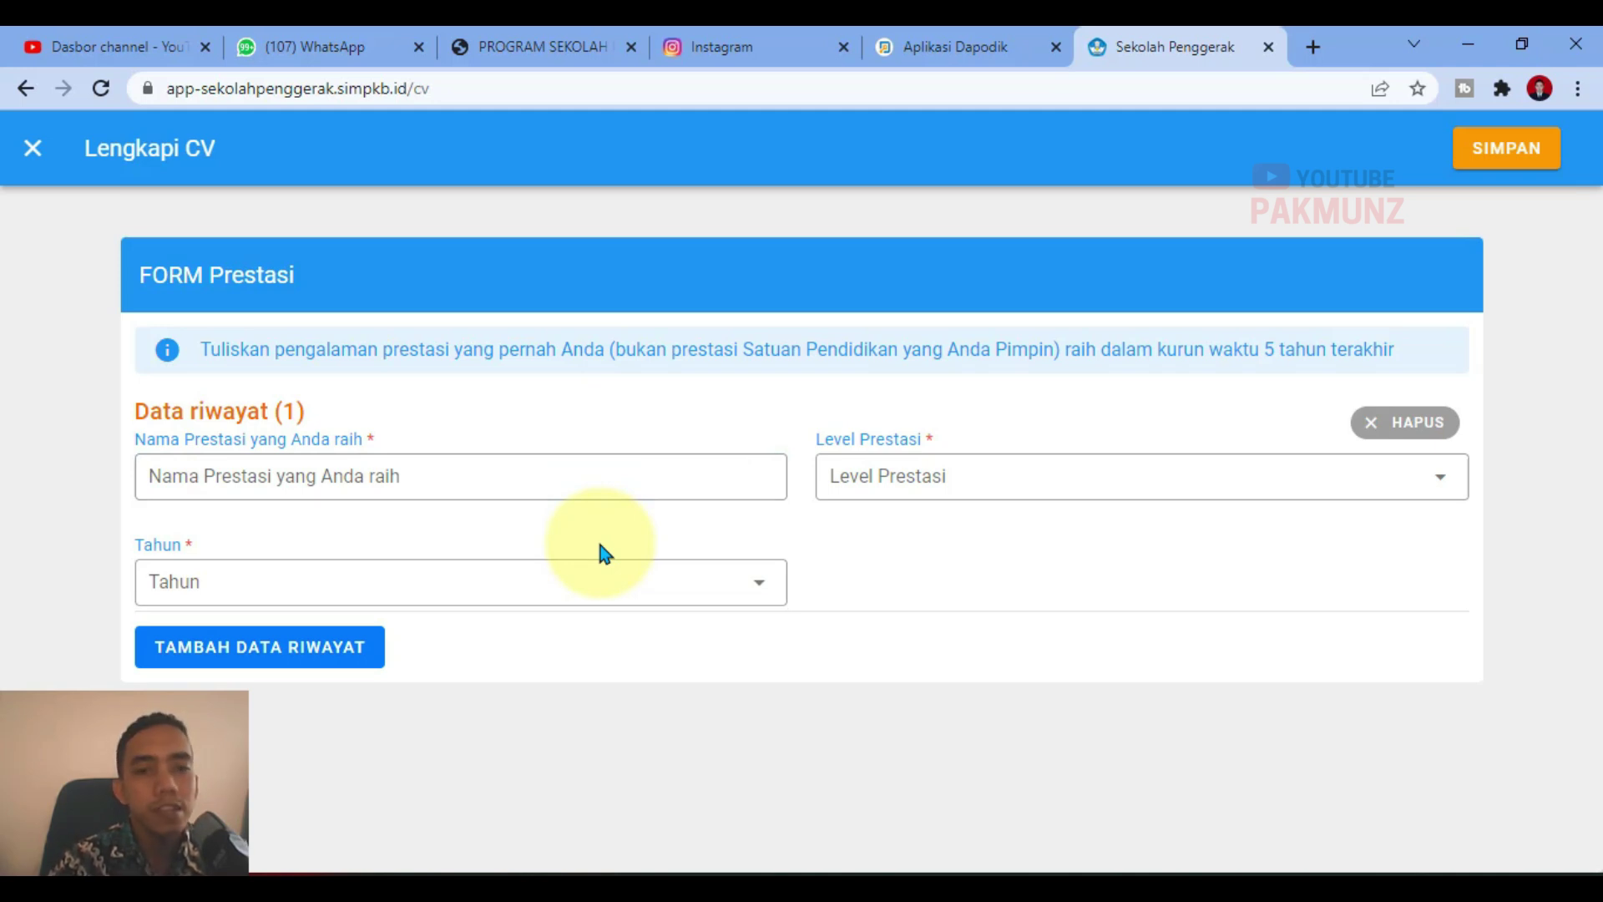
click(606, 494)
click(594, 401)
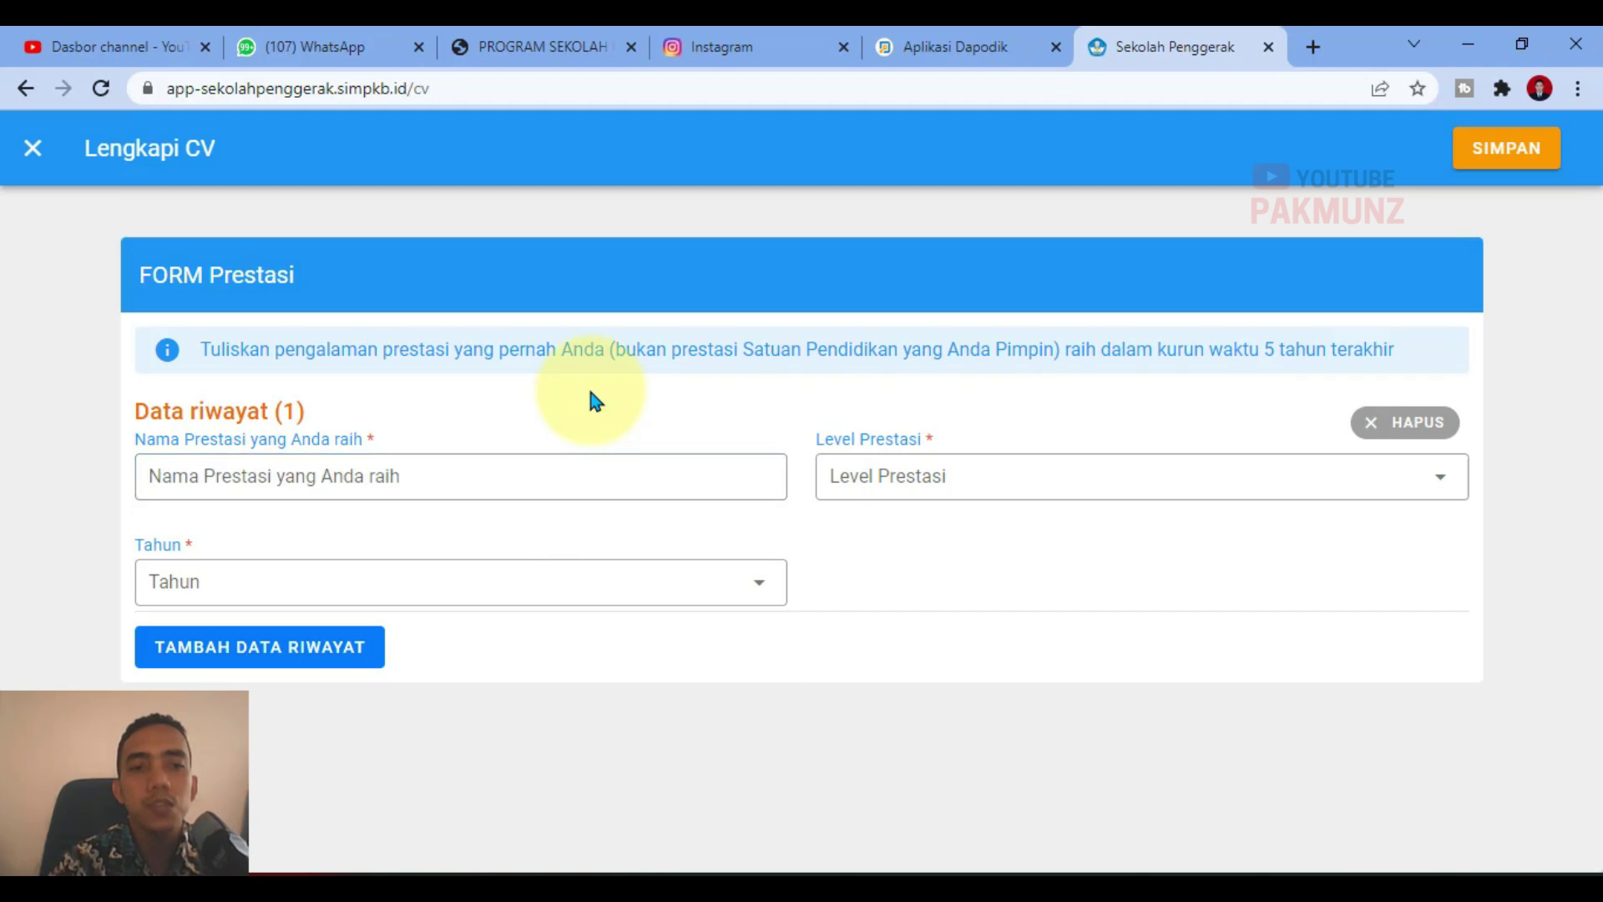
click(556, 486)
click(569, 419)
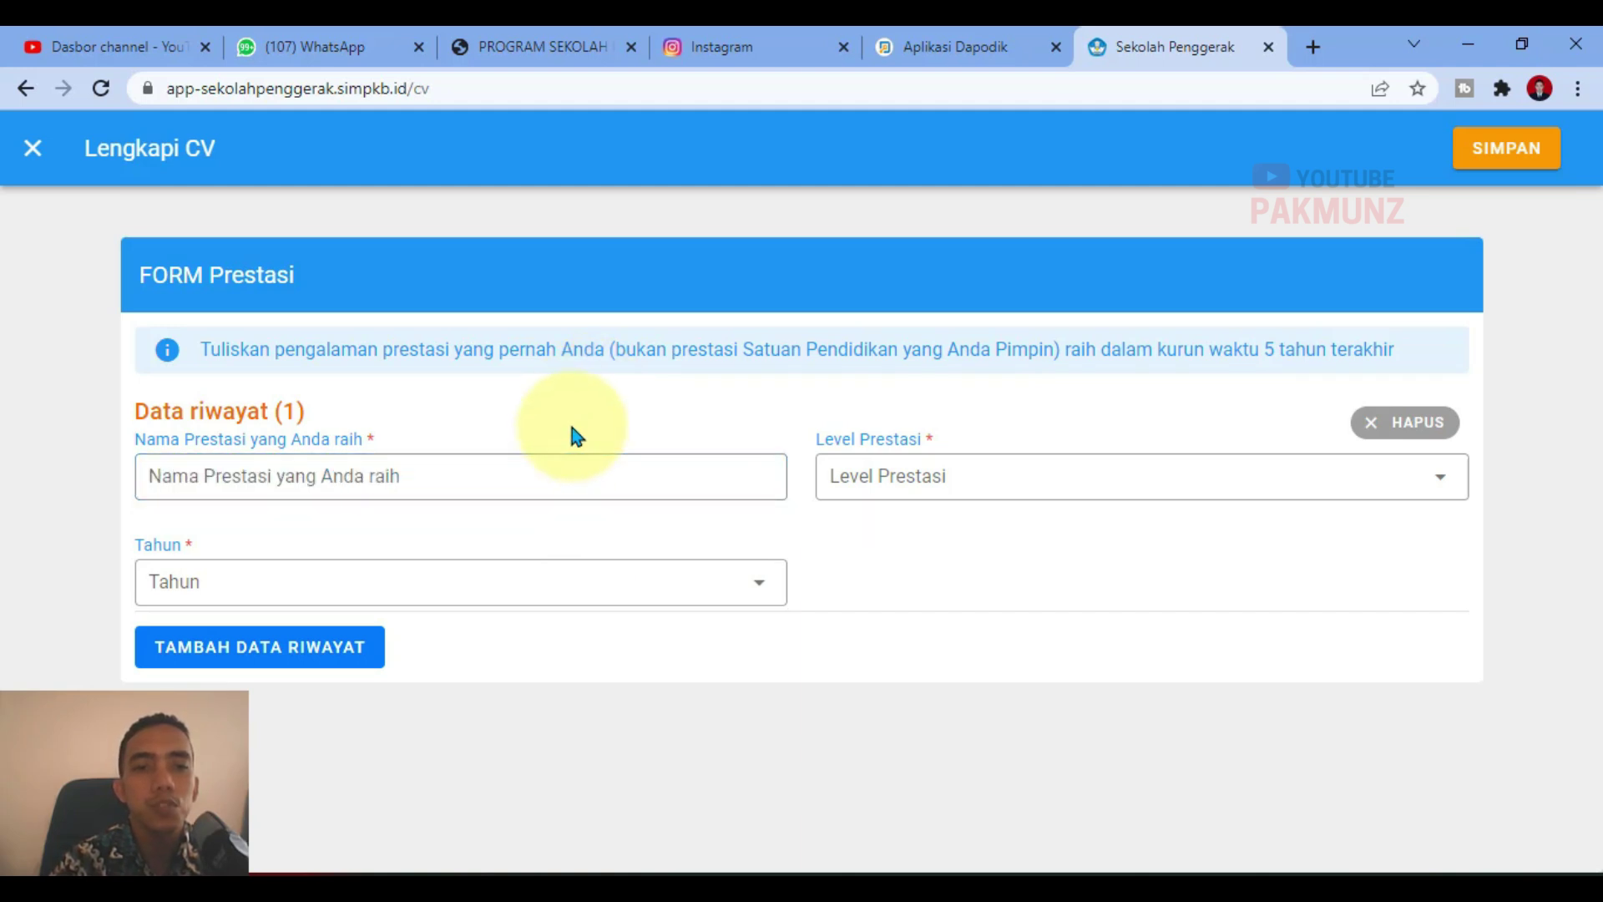
click(891, 465)
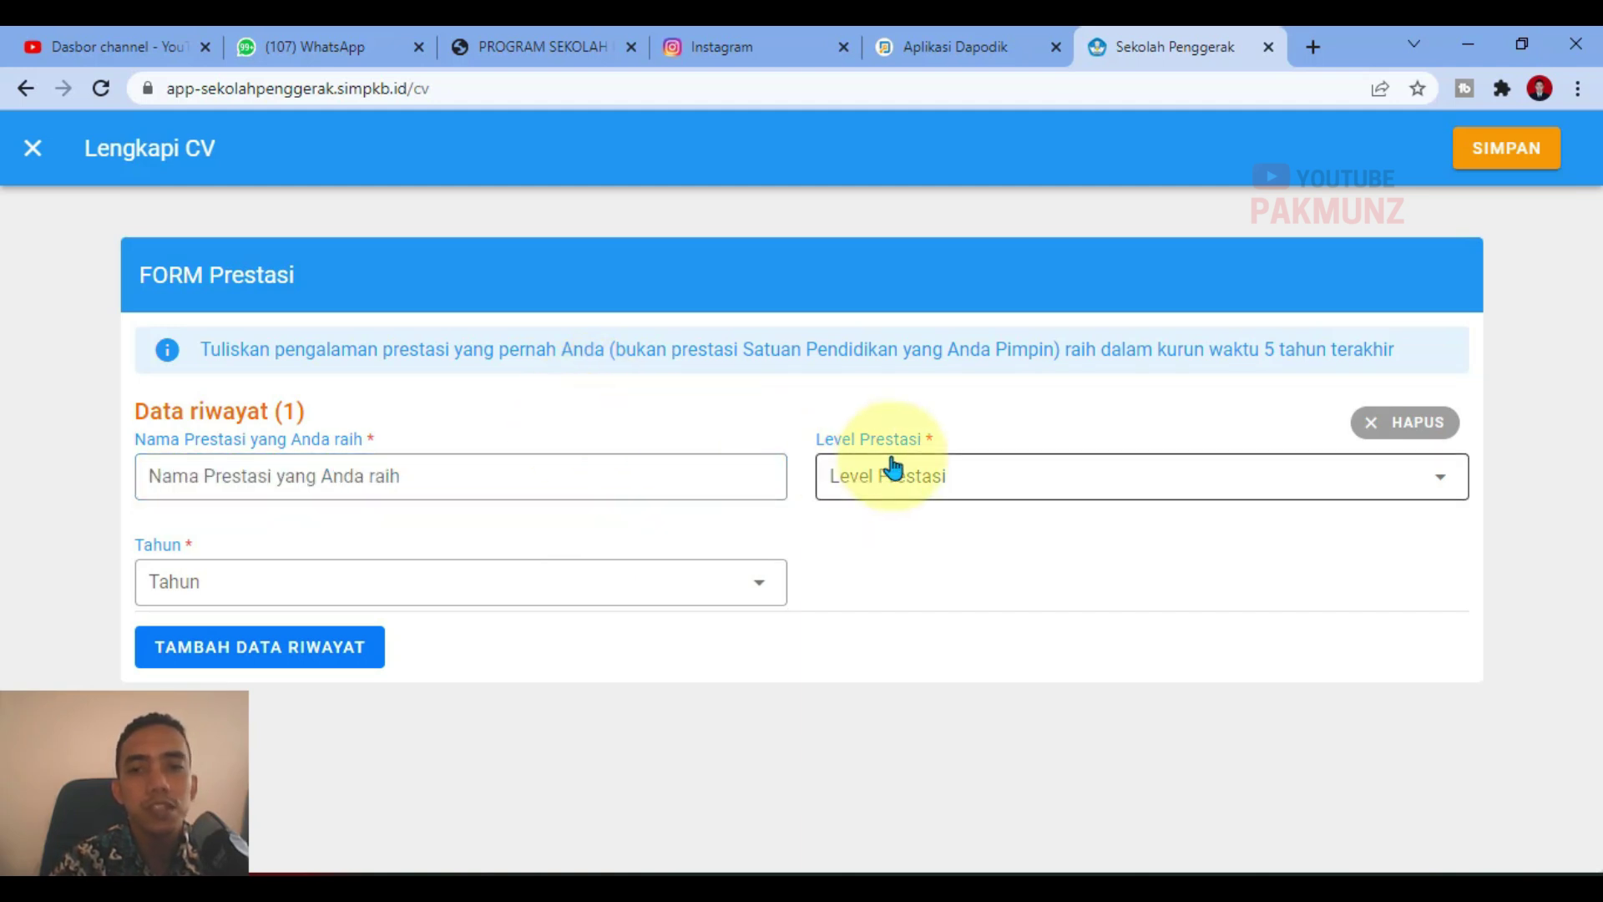
click(842, 781)
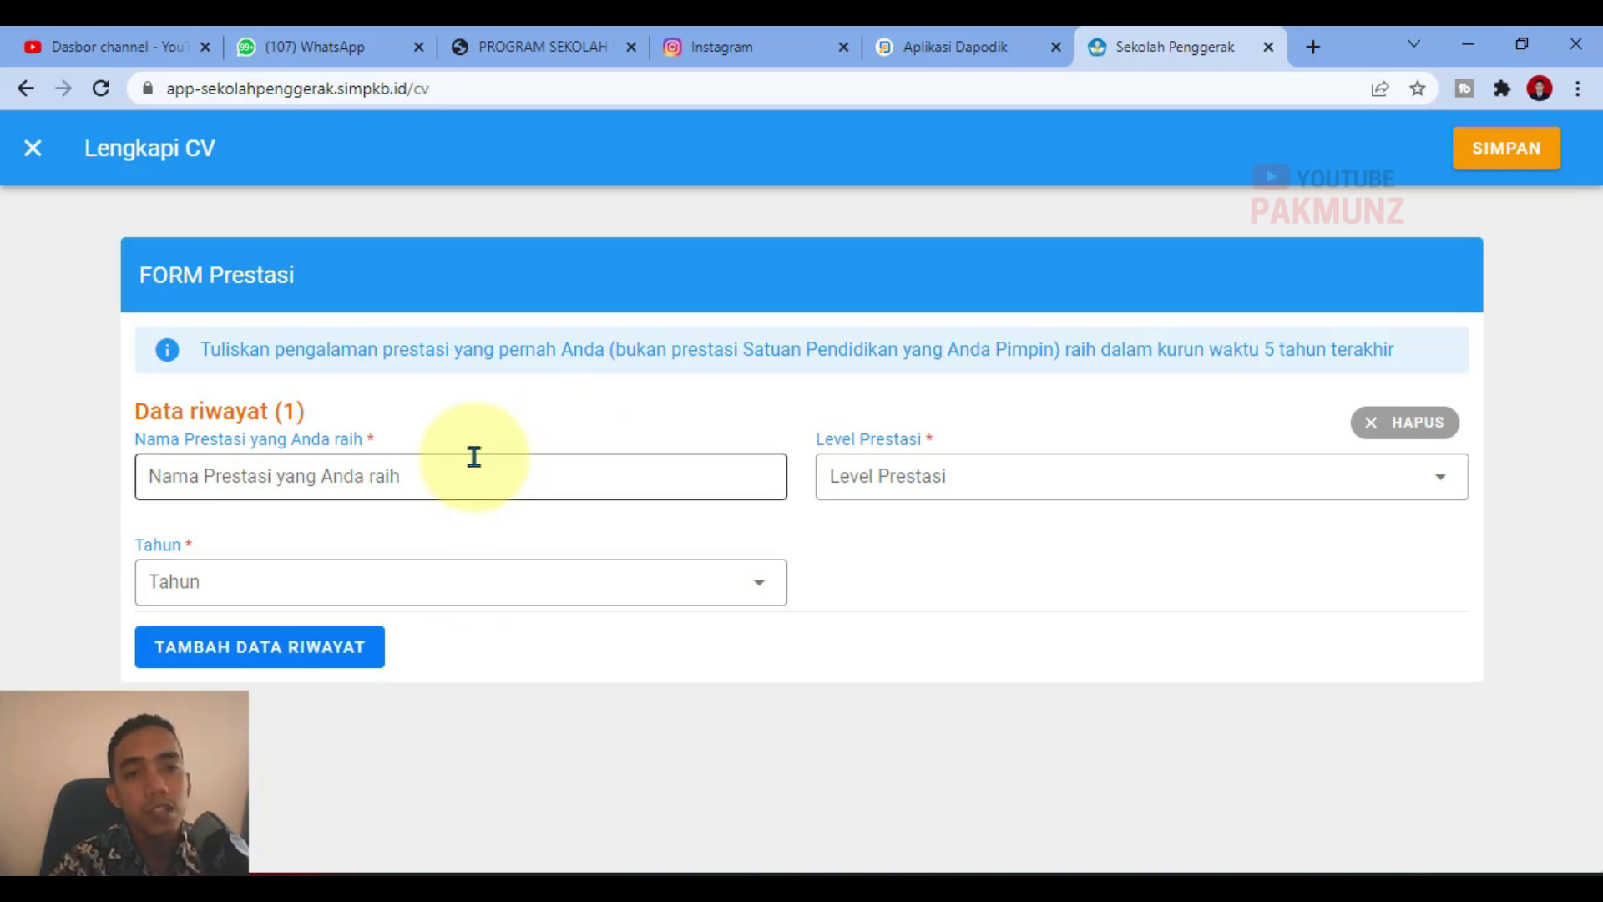
click(33, 148)
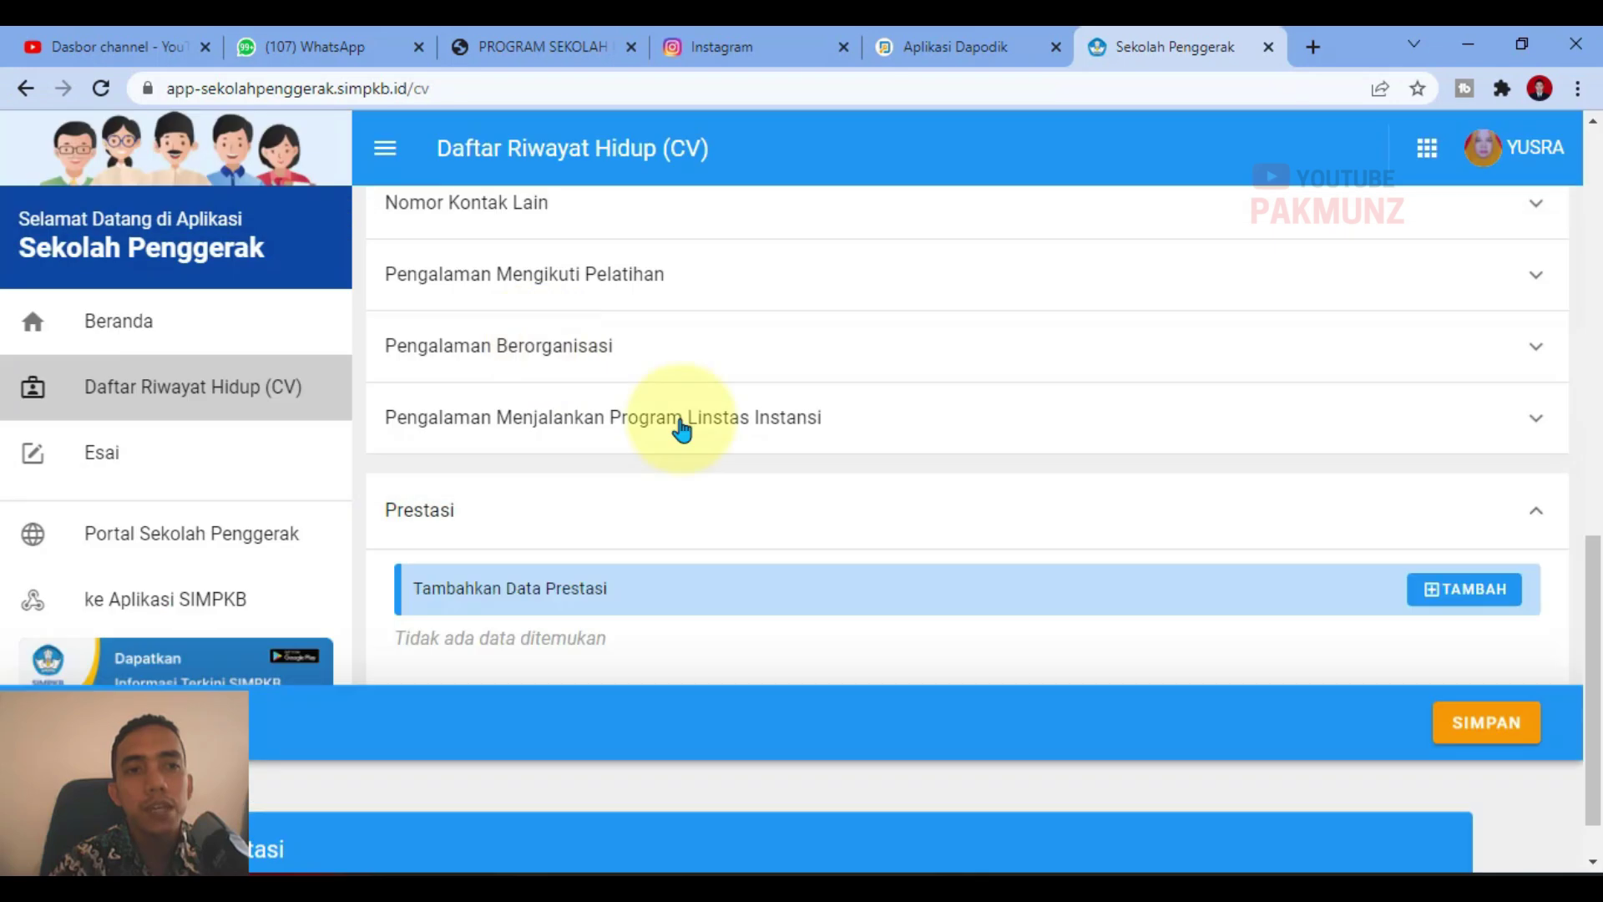
Step: Scroll down the CV list and expand the Hobi section
scroll(883, 534, down, 1)
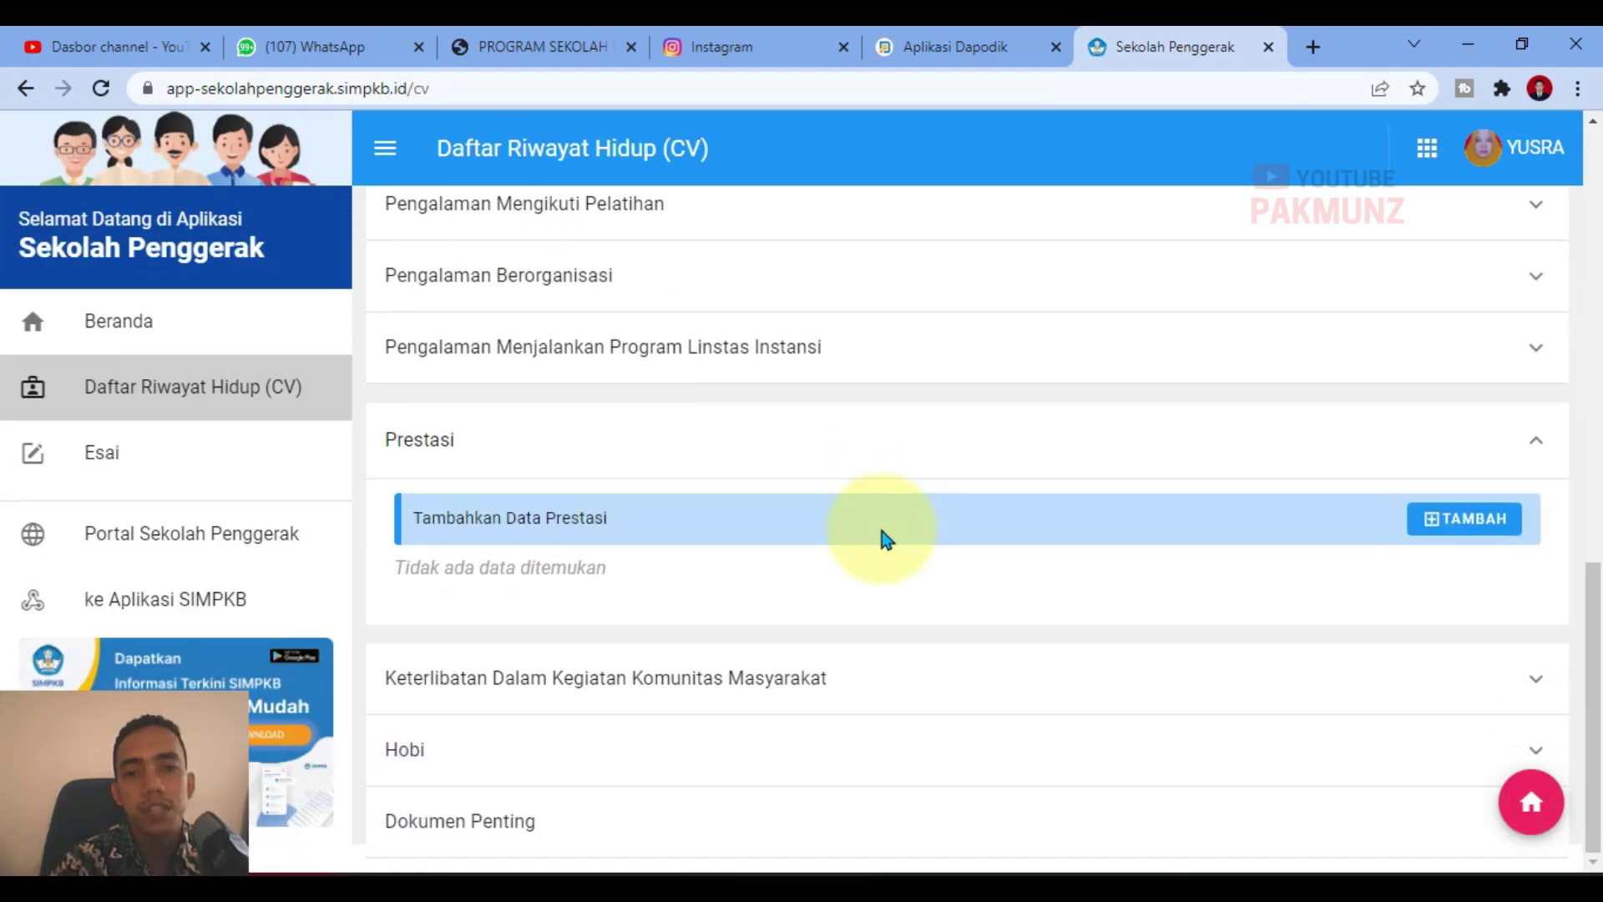
click(557, 683)
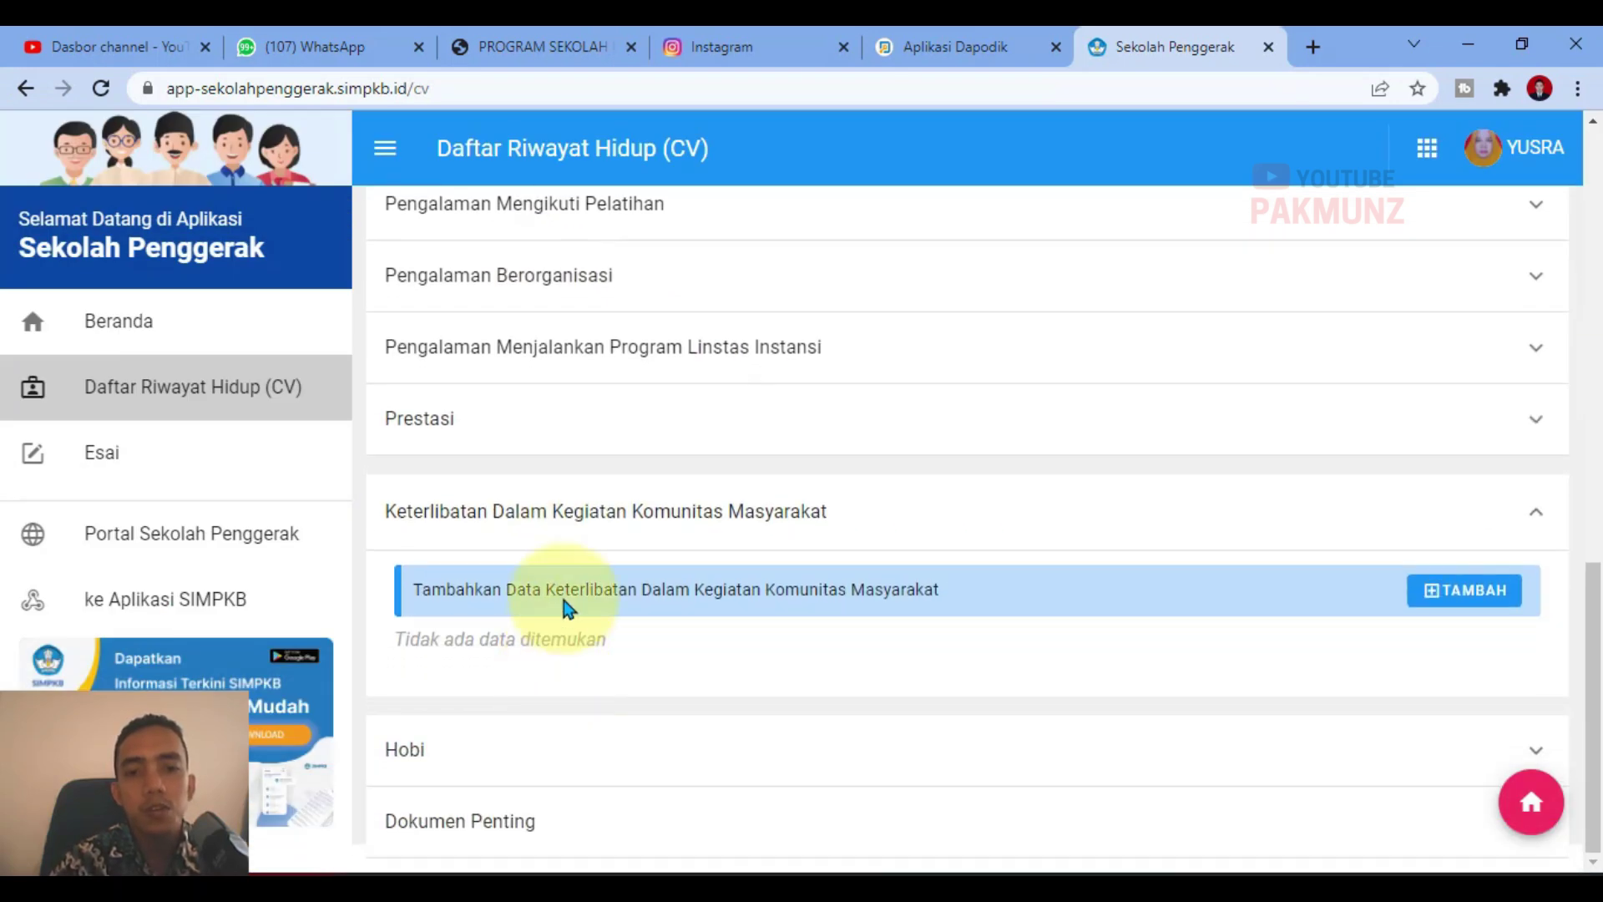
click(562, 527)
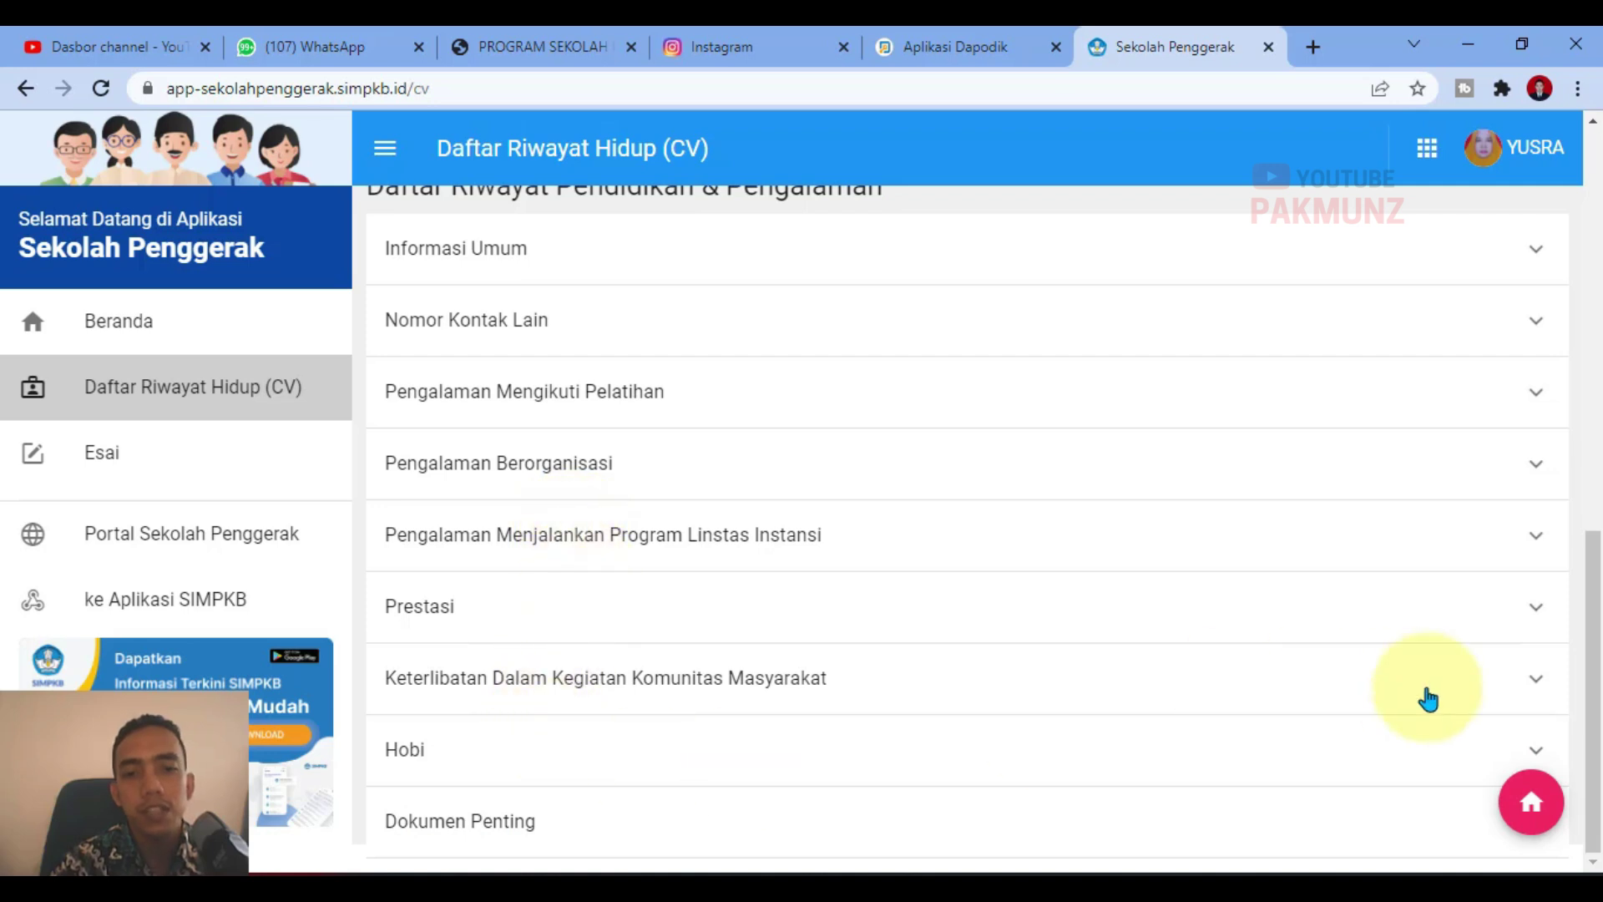
click(415, 741)
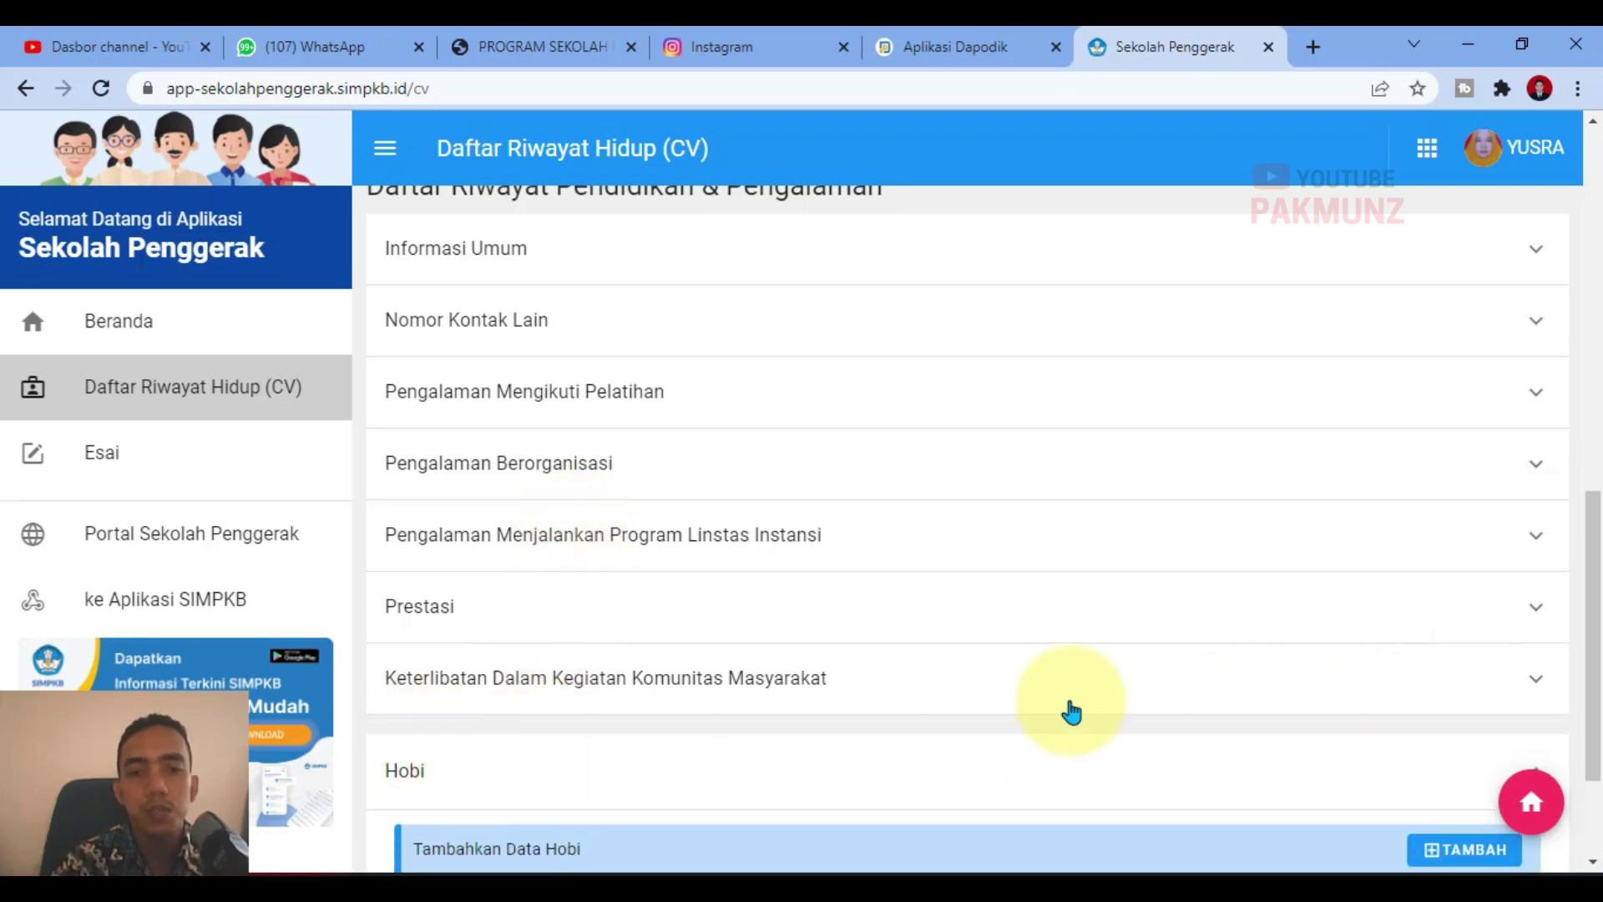
scroll(1379, 710, down, 3)
Step: Add a hobby entry MEMBACA practised for lebih dari 1 tahun
click(1435, 664)
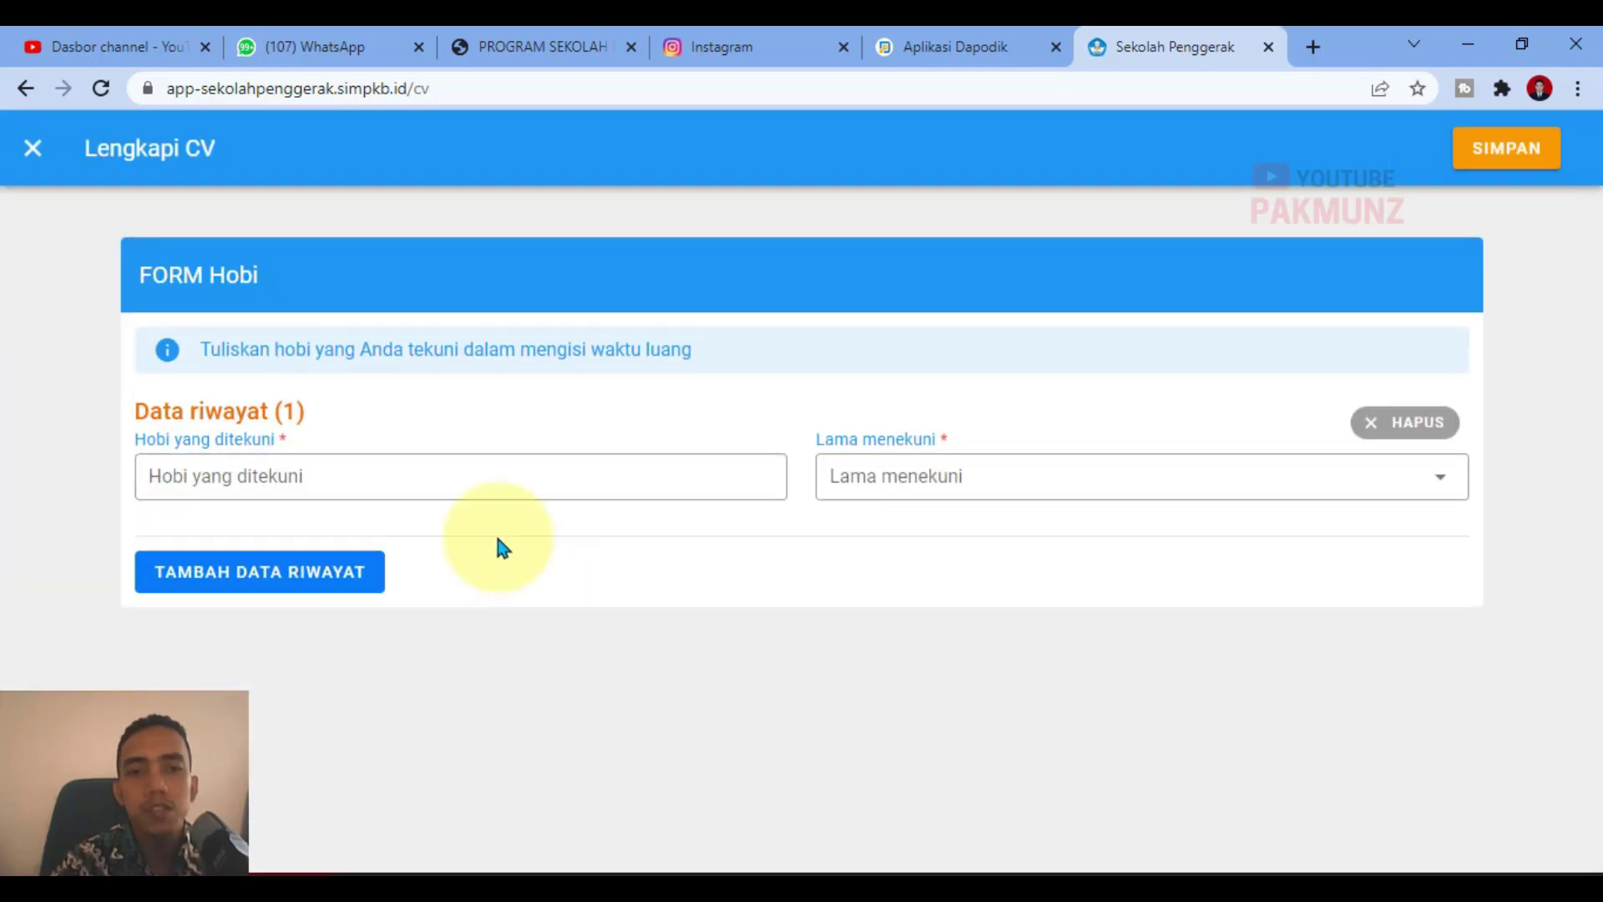
click(462, 482)
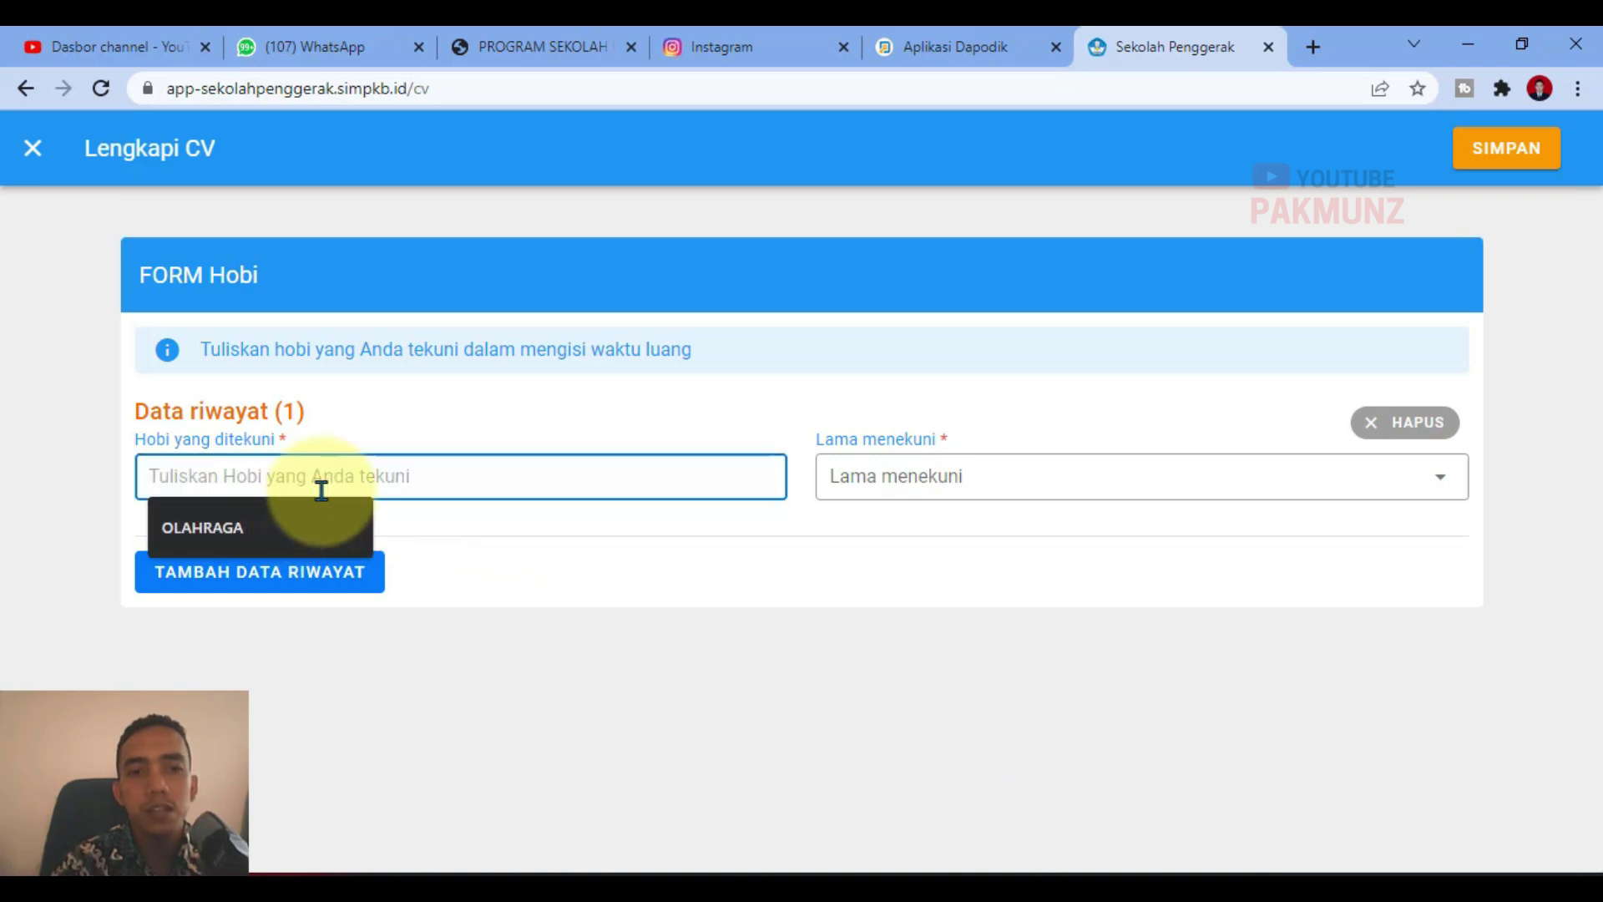
text(MEMBACA)
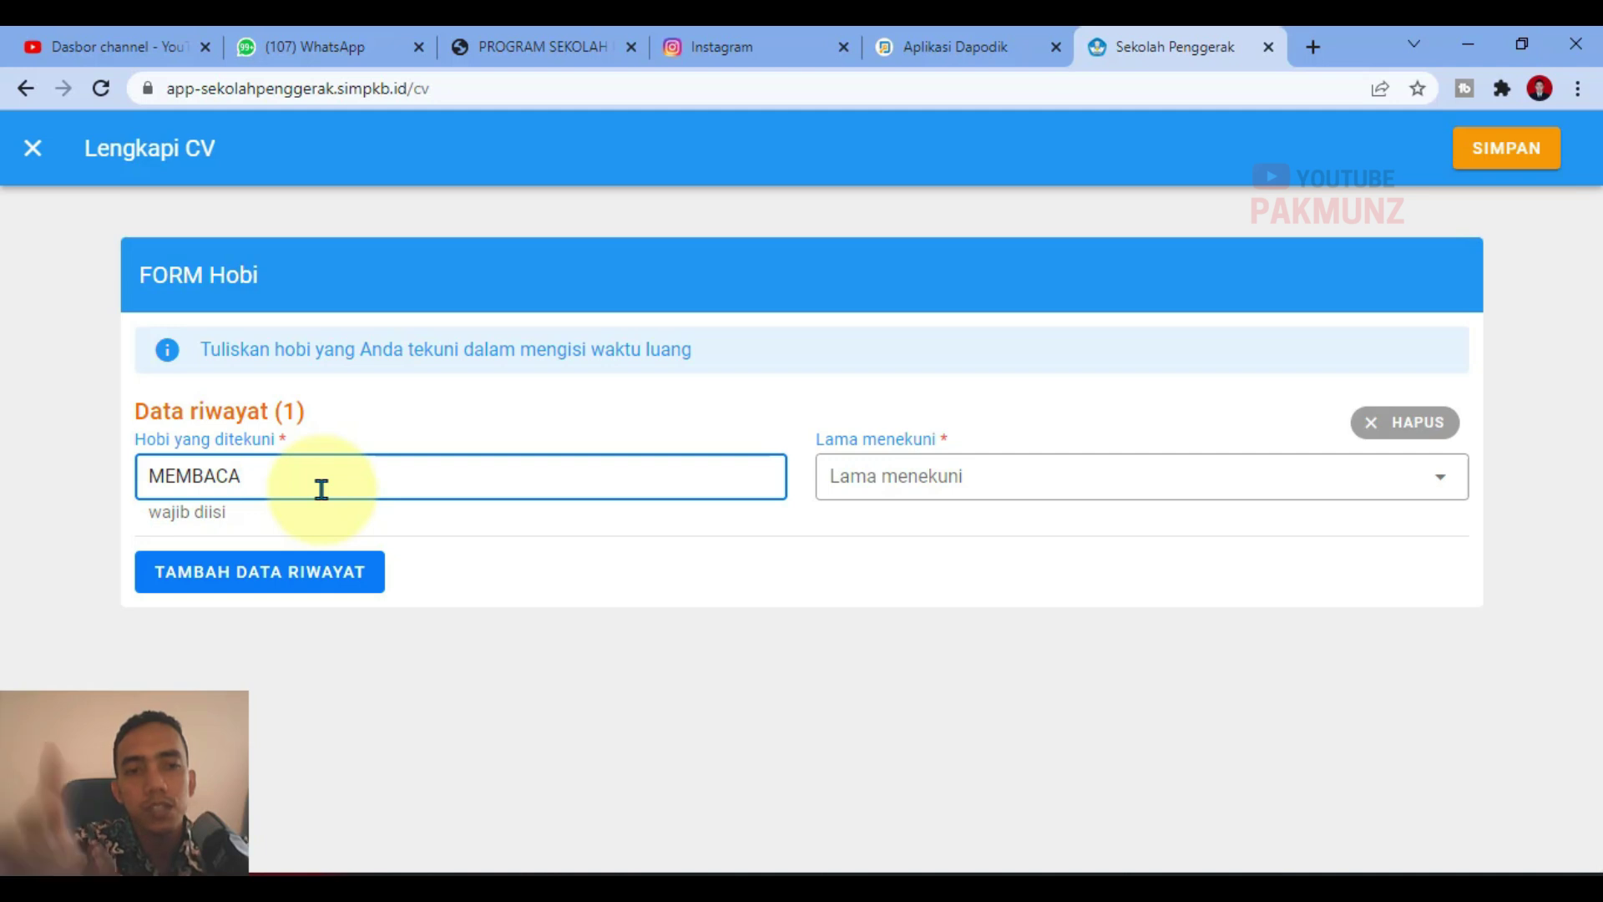
click(977, 486)
click(919, 578)
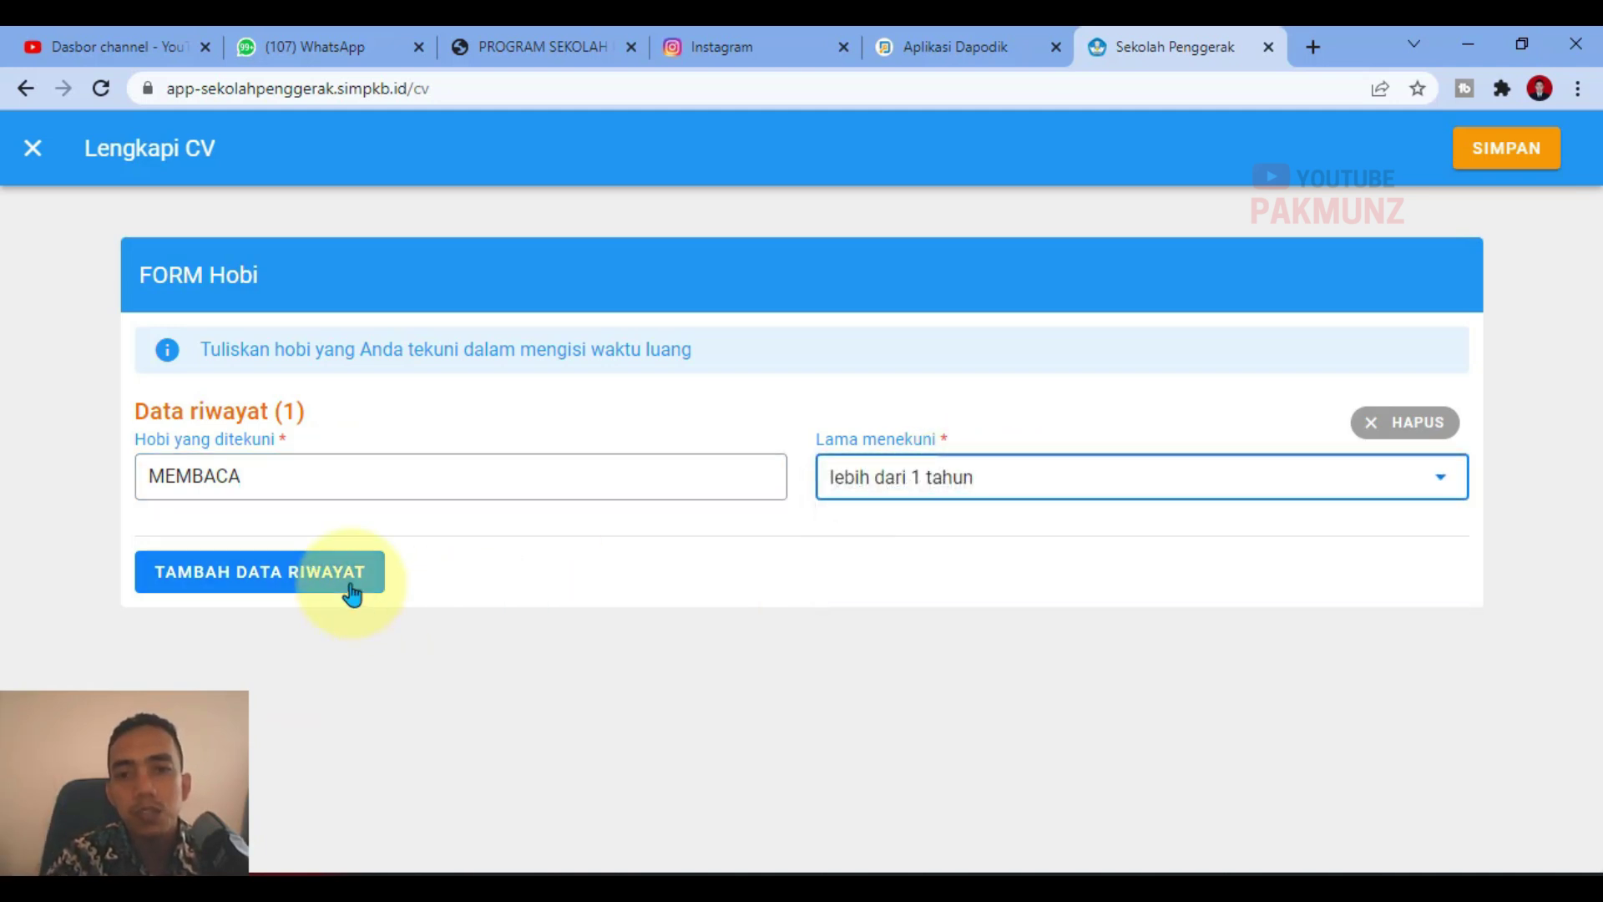
Step: Delete the empty second hobby entry and save the form with one entry
click(350, 585)
click(1494, 169)
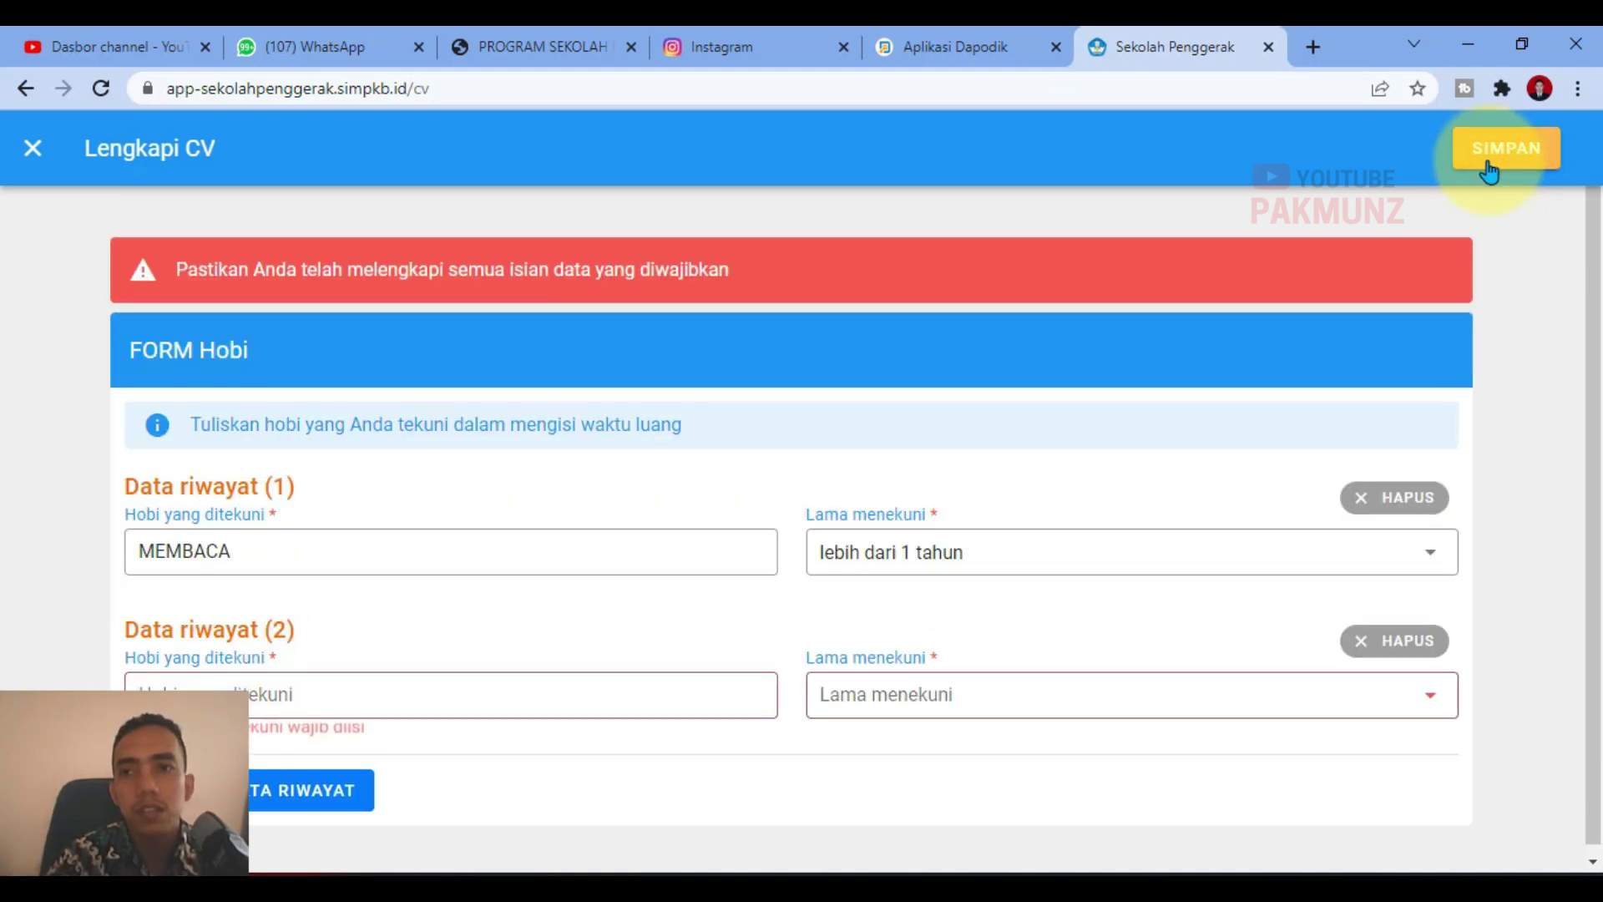
click(1369, 643)
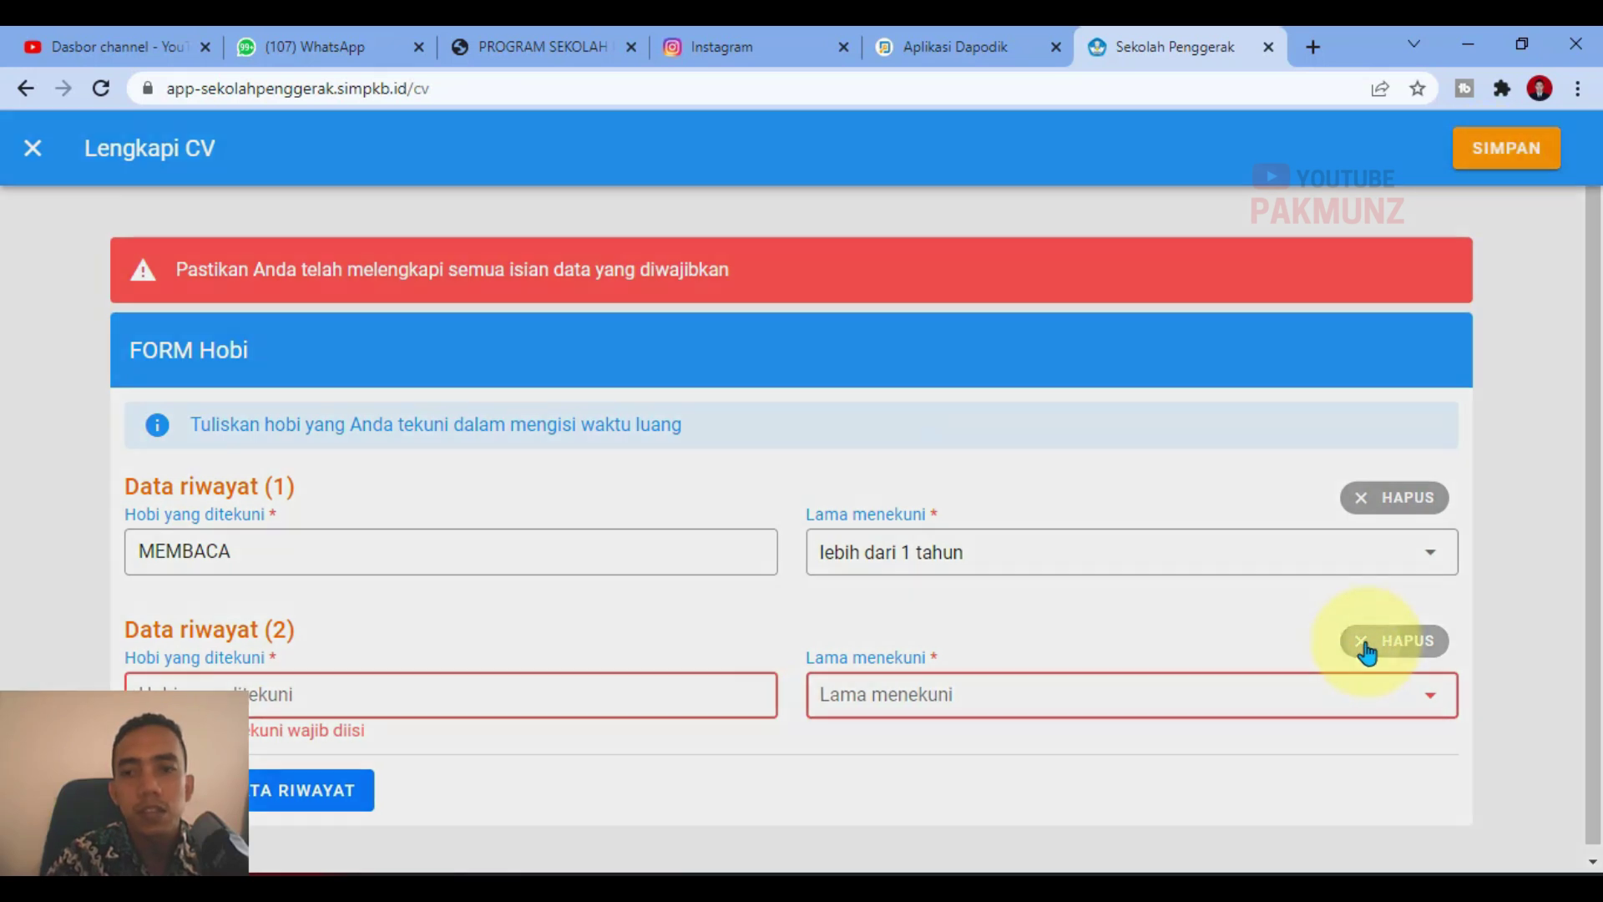
click(1067, 549)
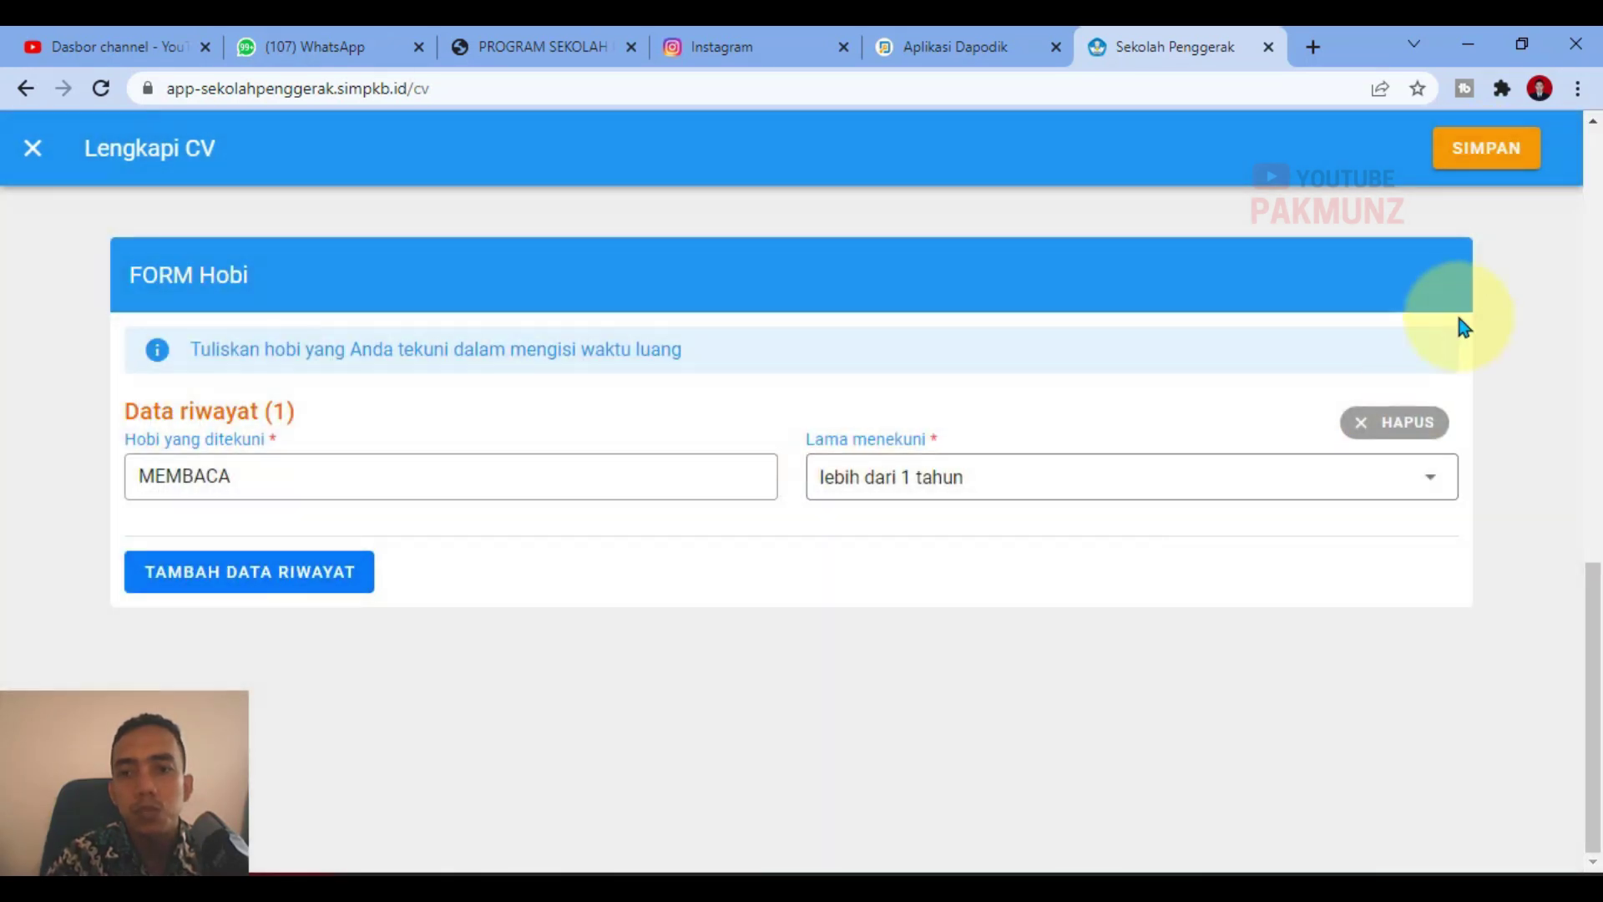
click(1496, 162)
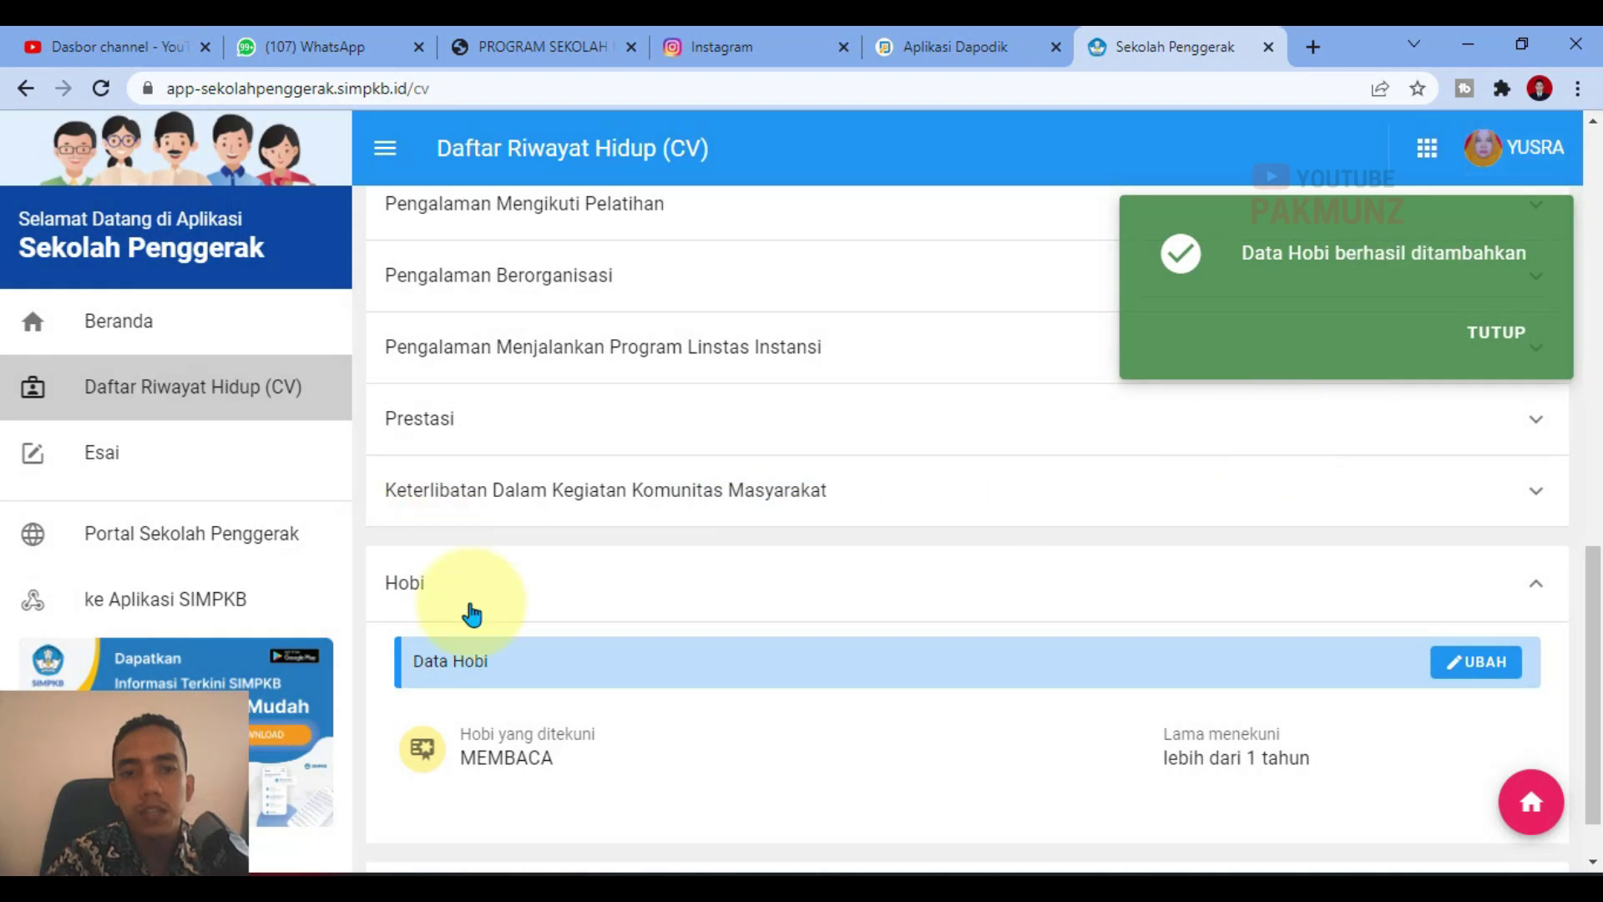
scroll(585, 651, down, 1)
Step: Collapse Hobi, dismiss the hobby-saved notice, and expand the Dokumen Penting section
click(506, 536)
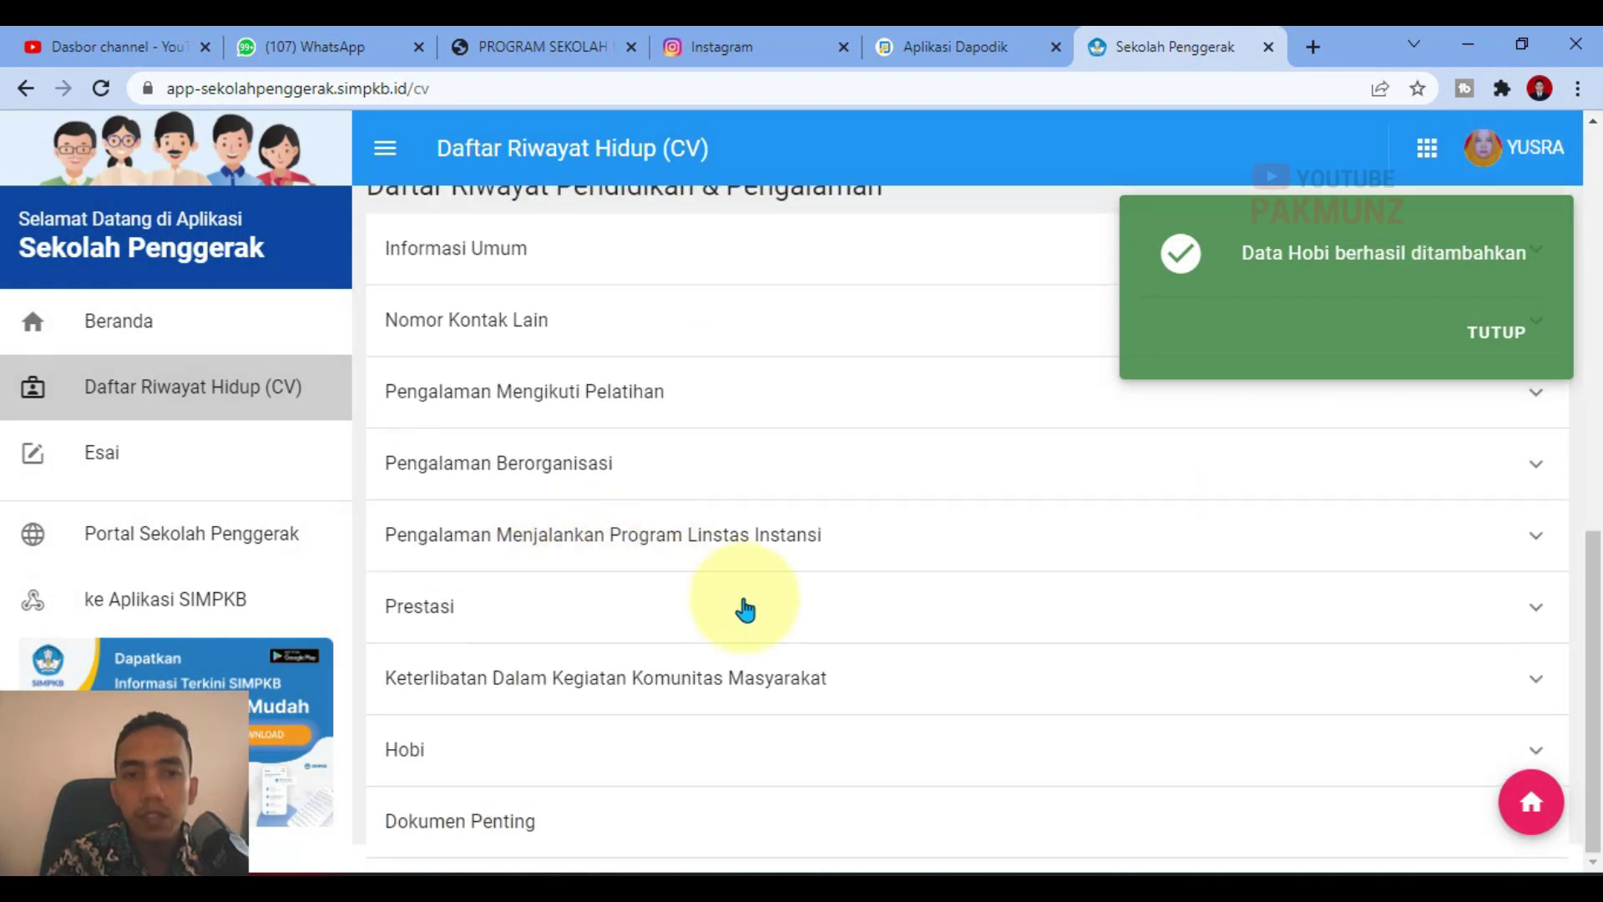
click(1507, 346)
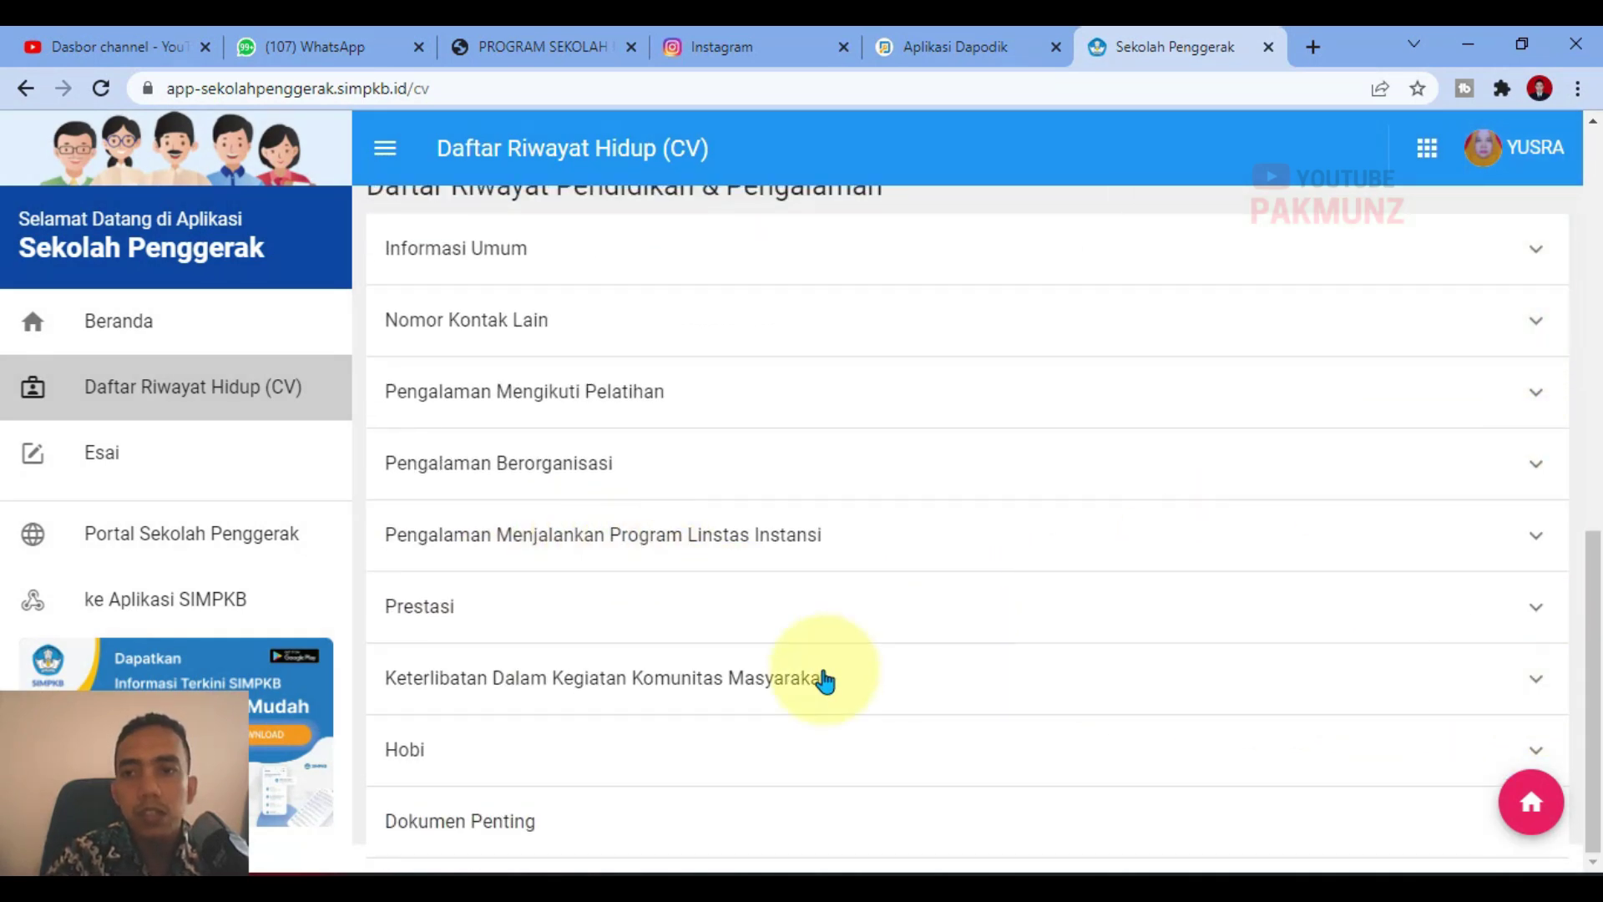
click(497, 826)
scroll(1495, 633, down, 1)
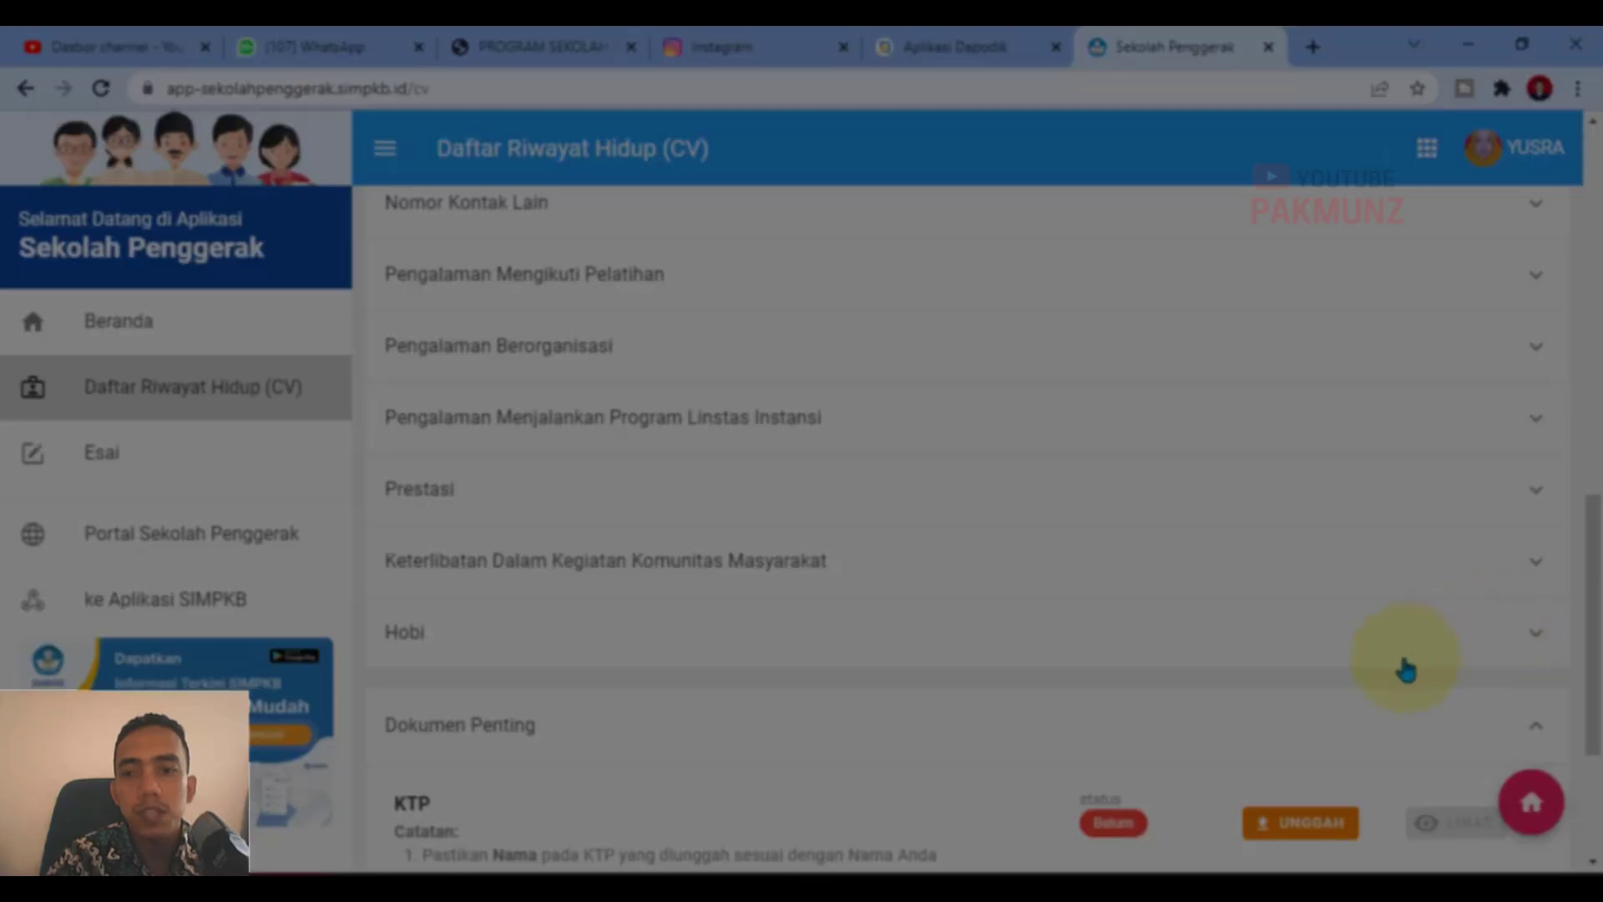
scroll(700, 653, down, 3)
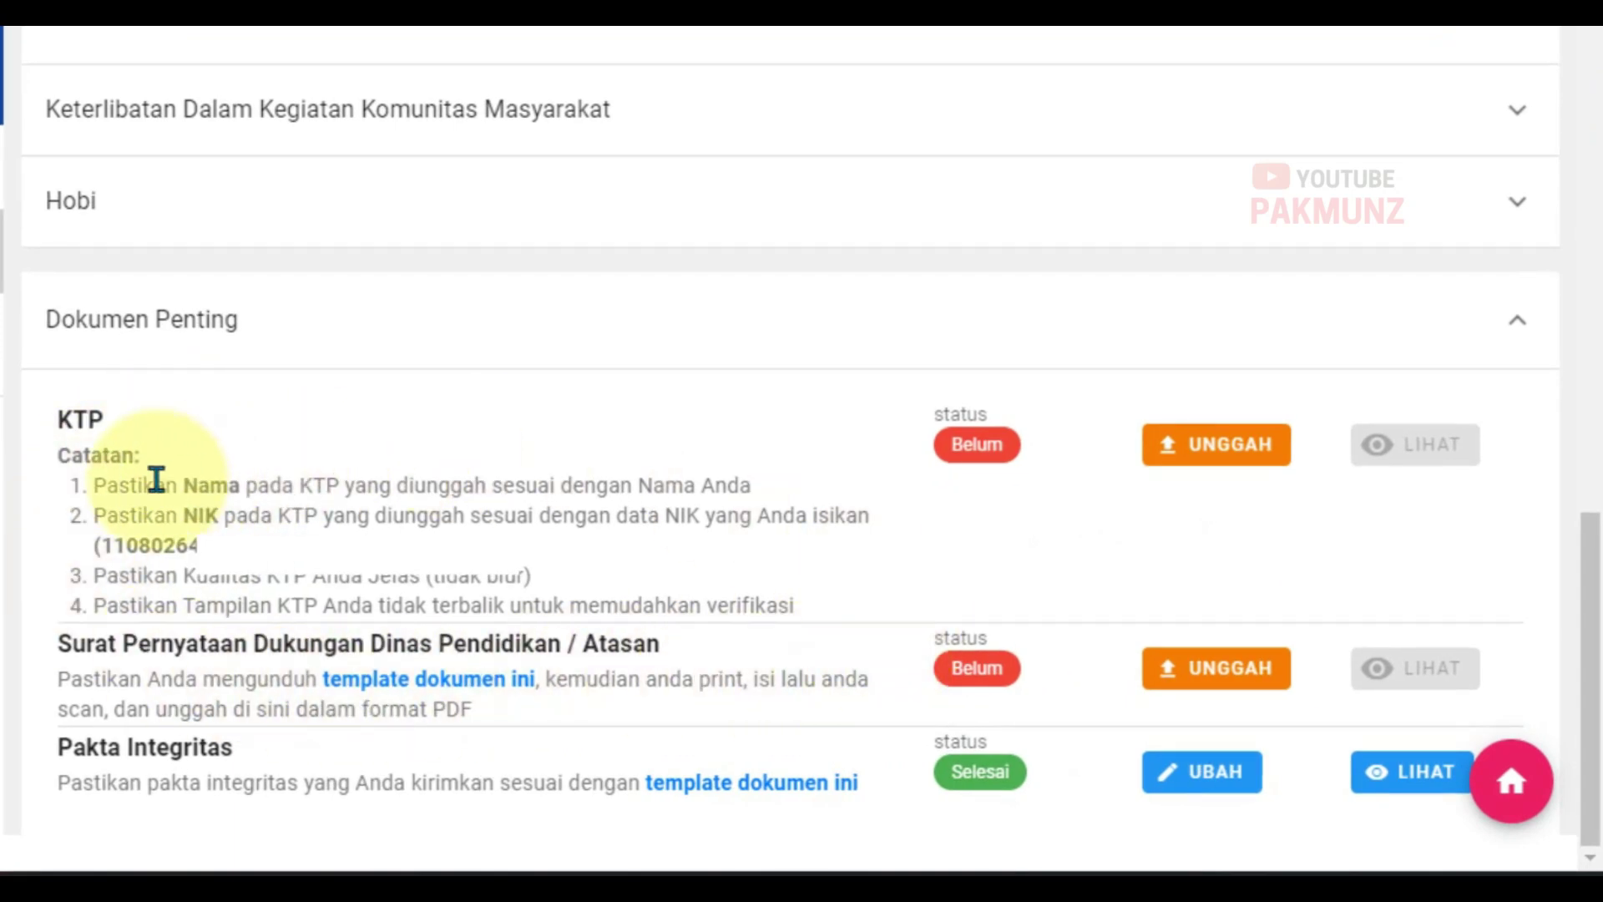
Step: Highlight the KTP notes: name requirement, NIK number, not blurry, not upside down
drag(97, 473, 369, 479)
click(368, 479)
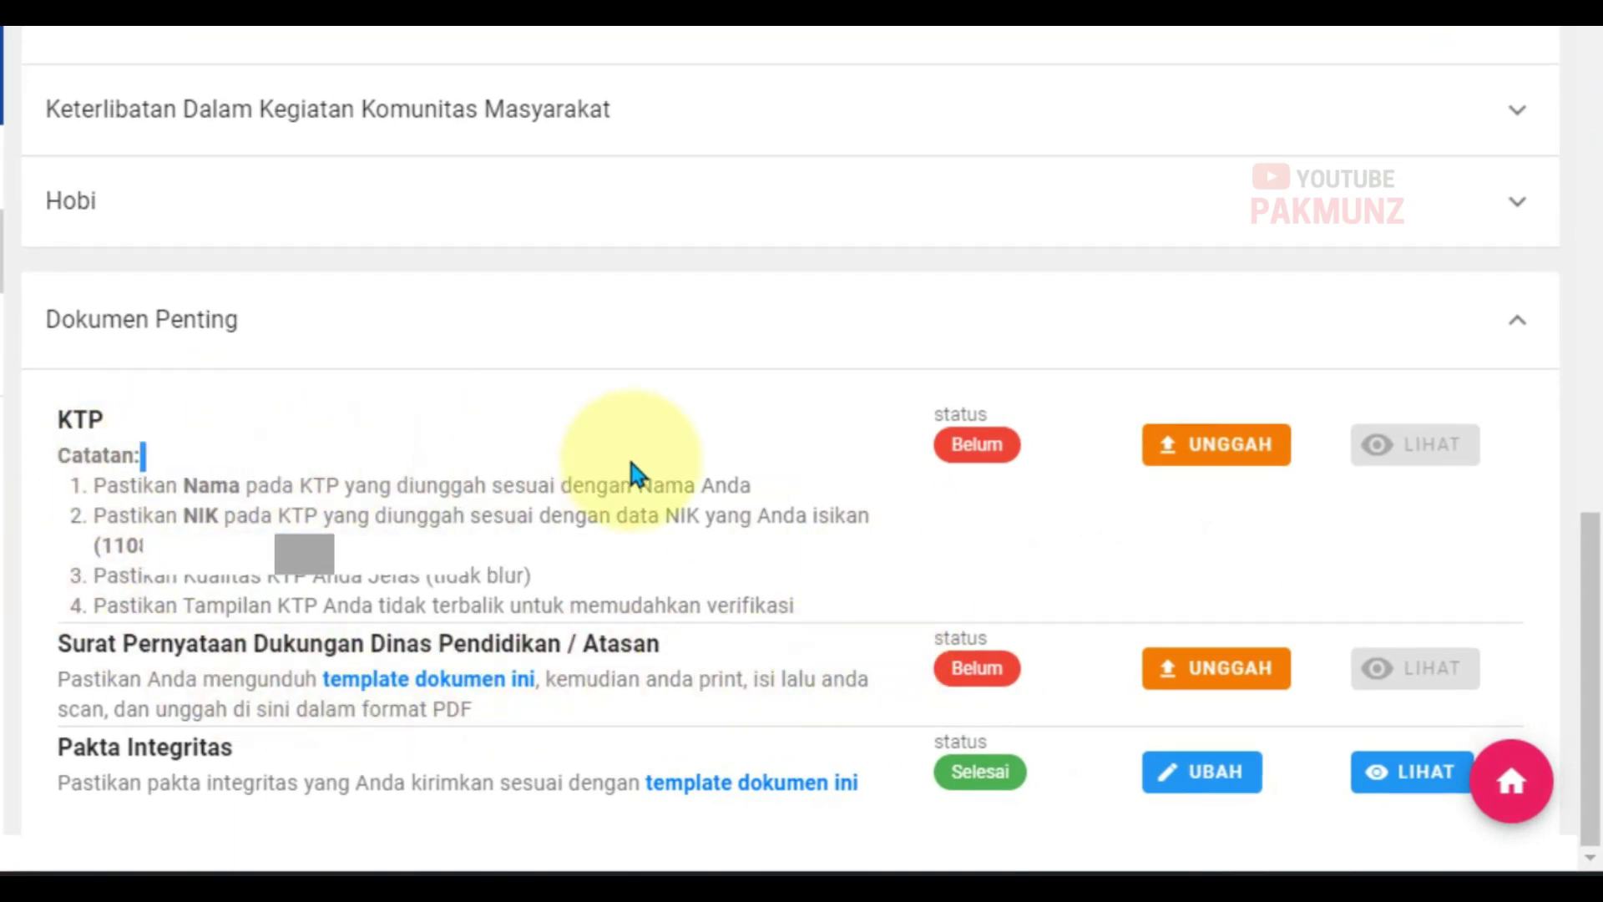
triple_click(723, 482)
click(412, 530)
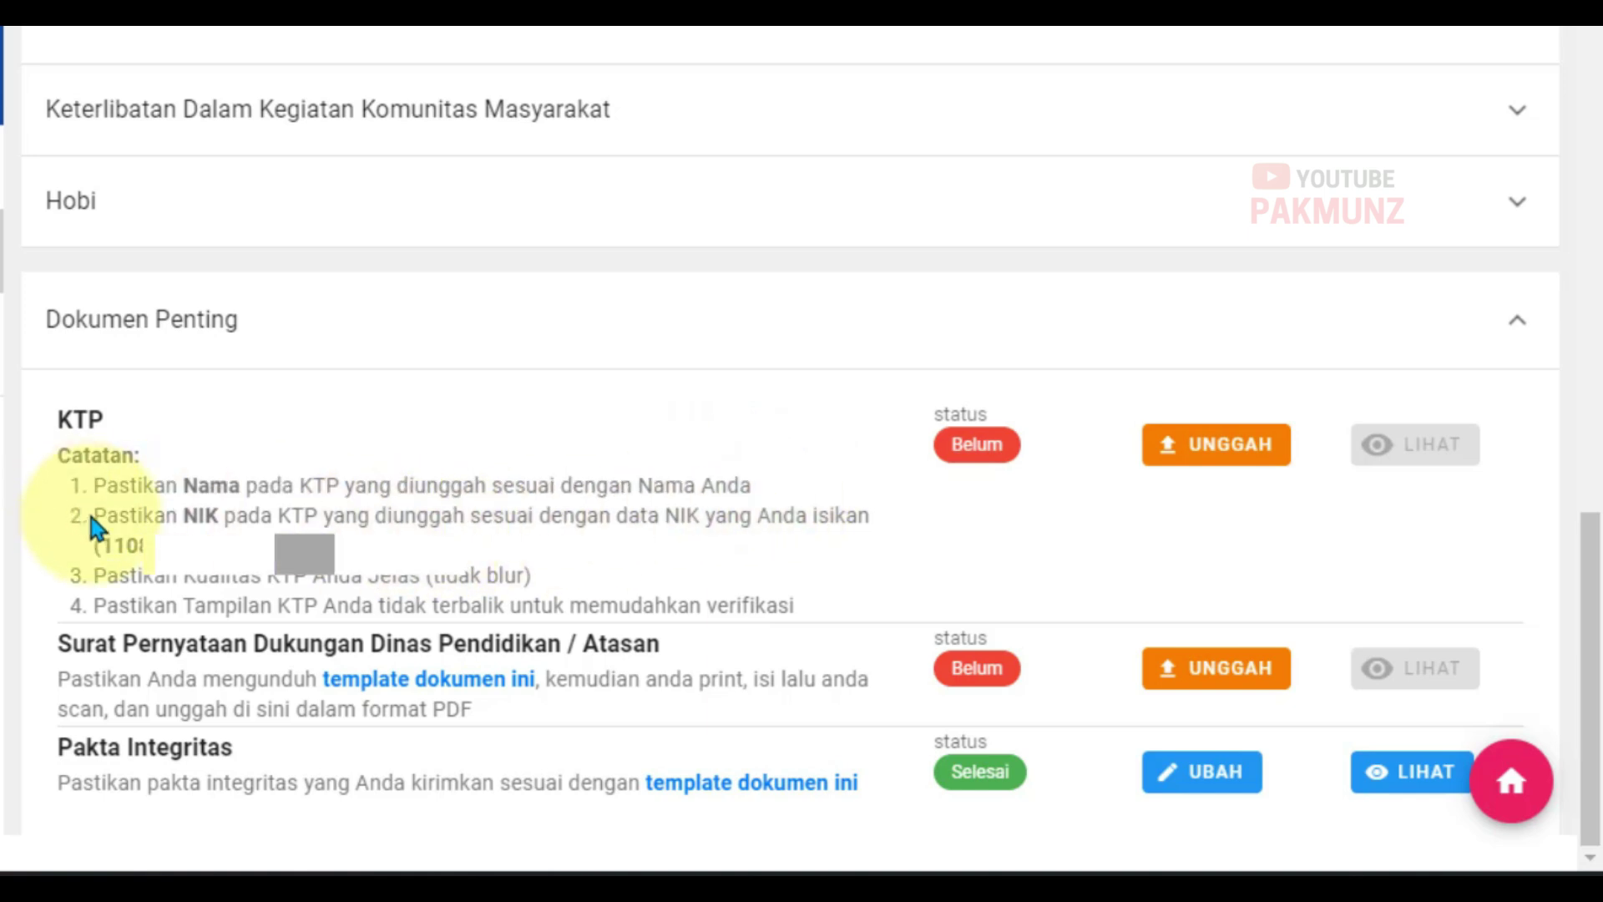
drag(97, 539, 317, 542)
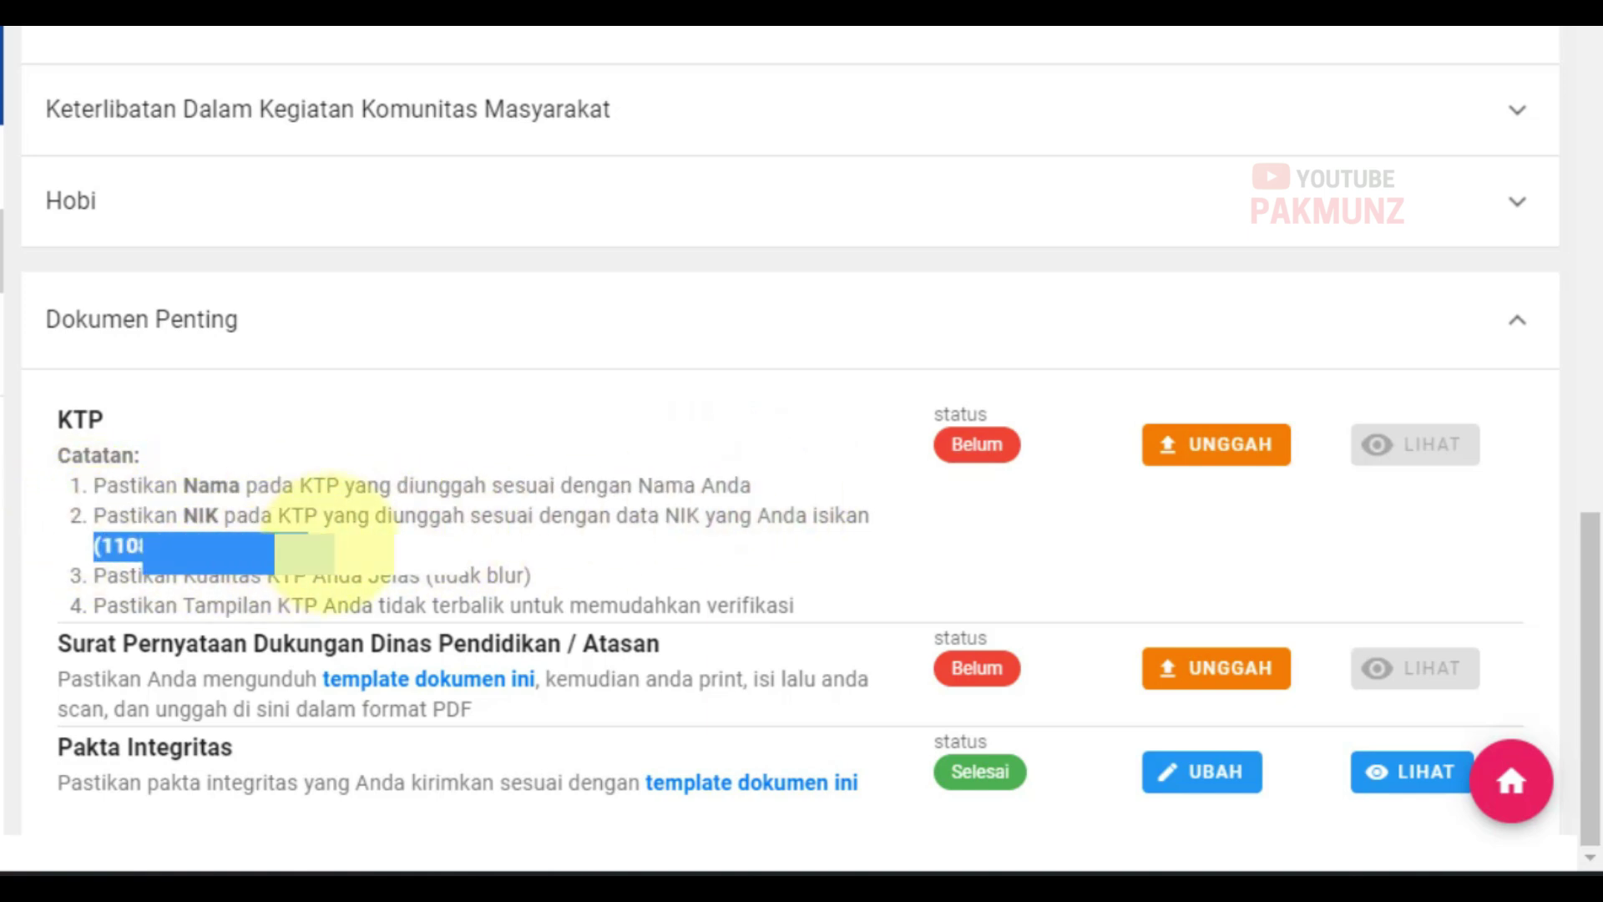
click(359, 538)
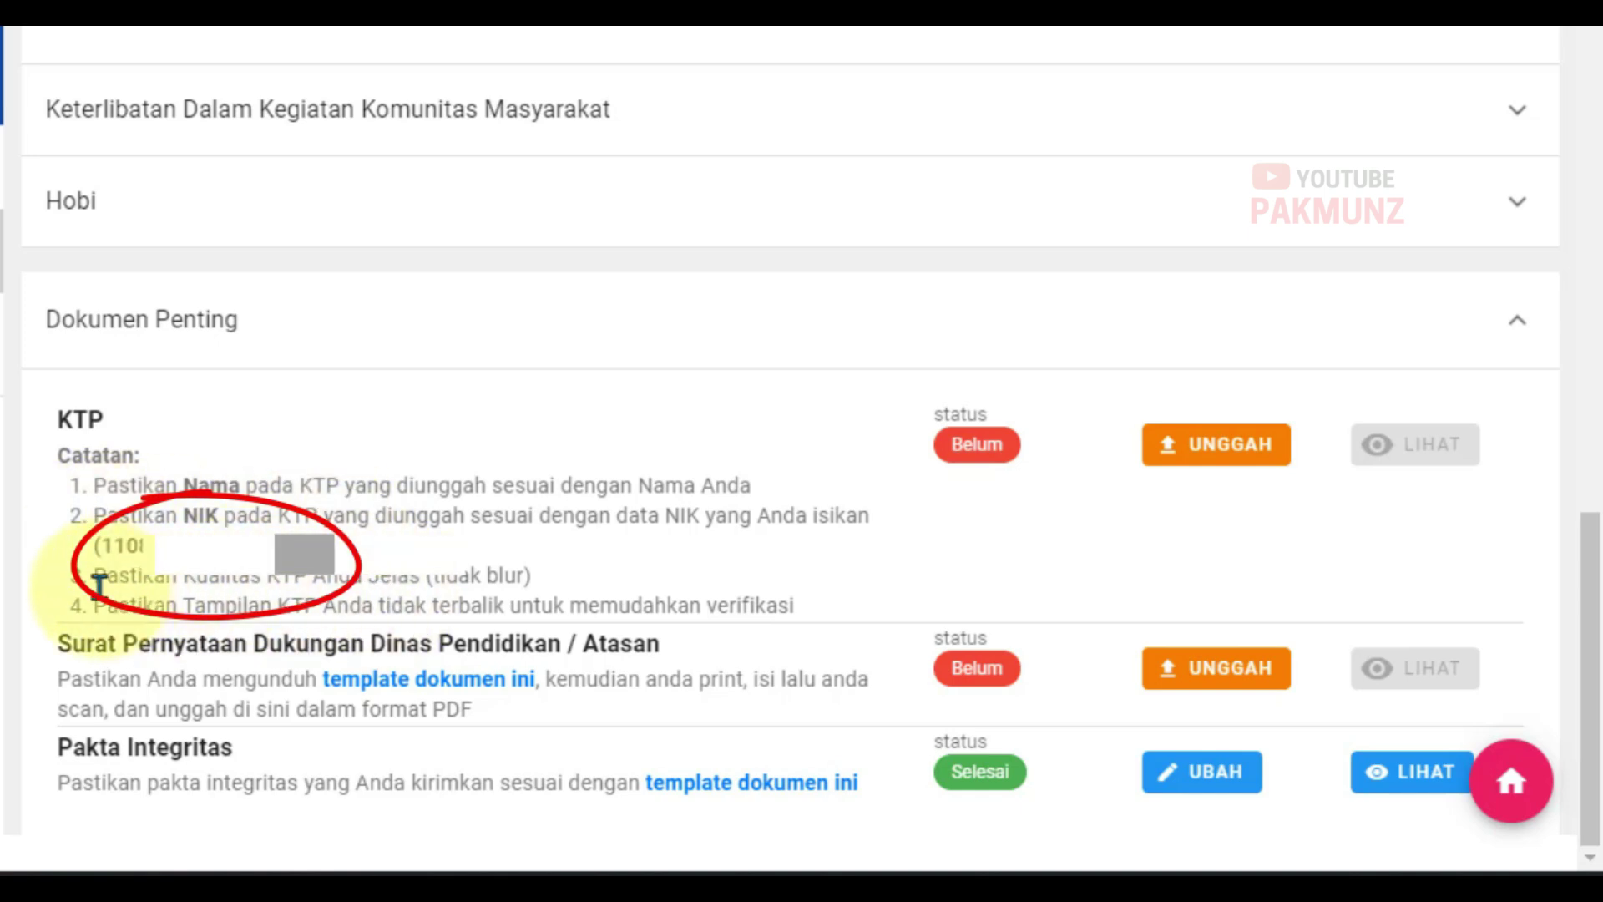
drag(96, 574, 544, 564)
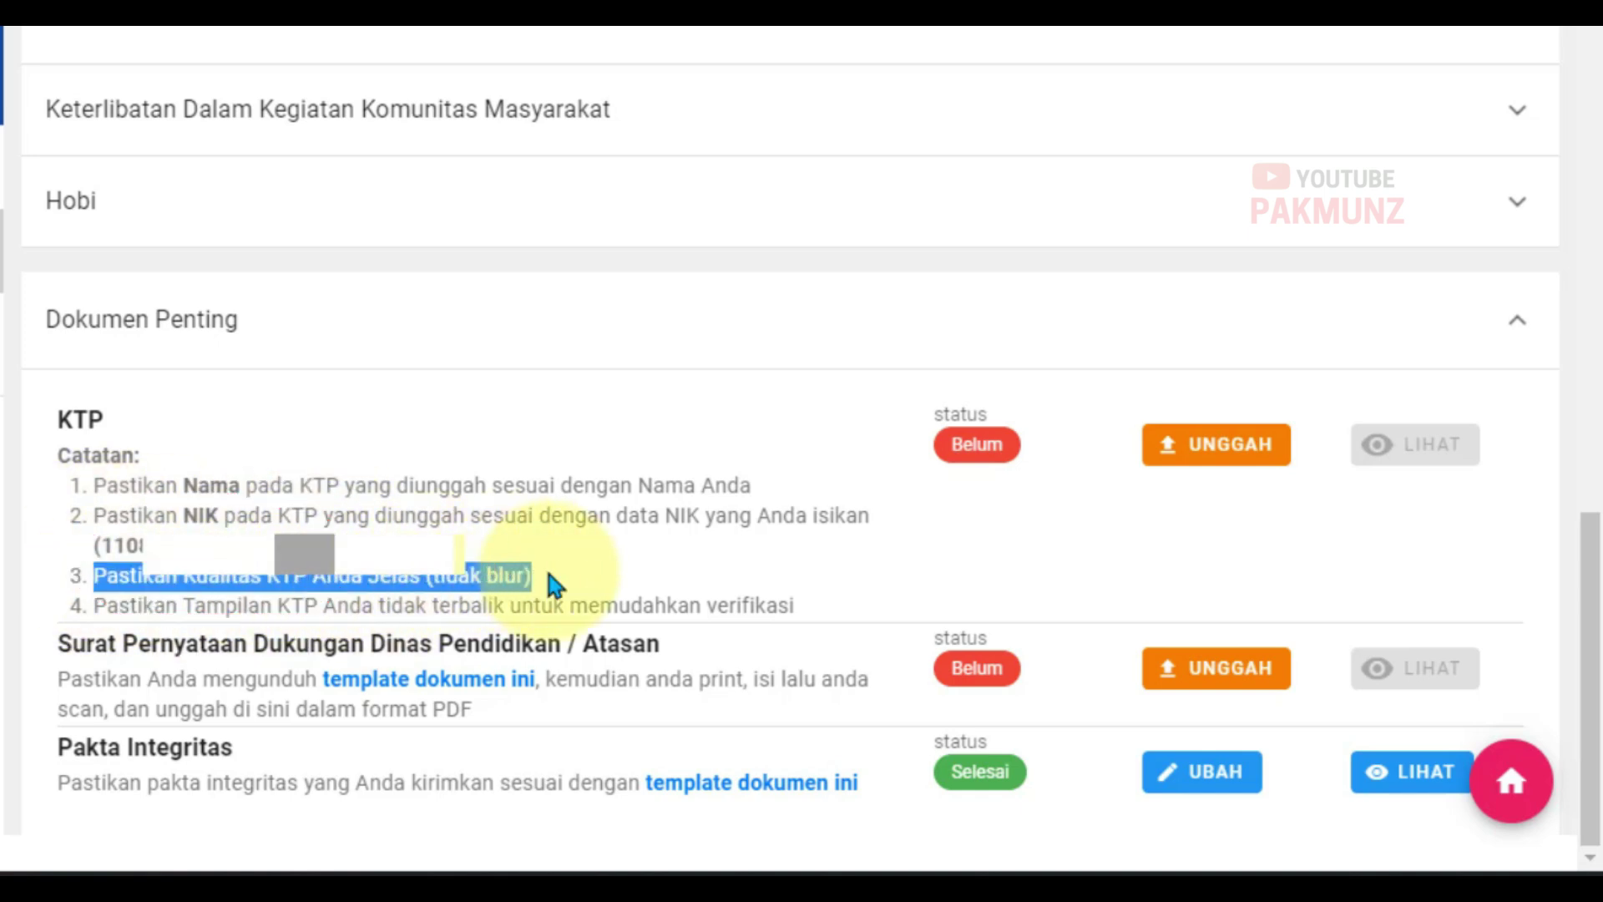
click(596, 556)
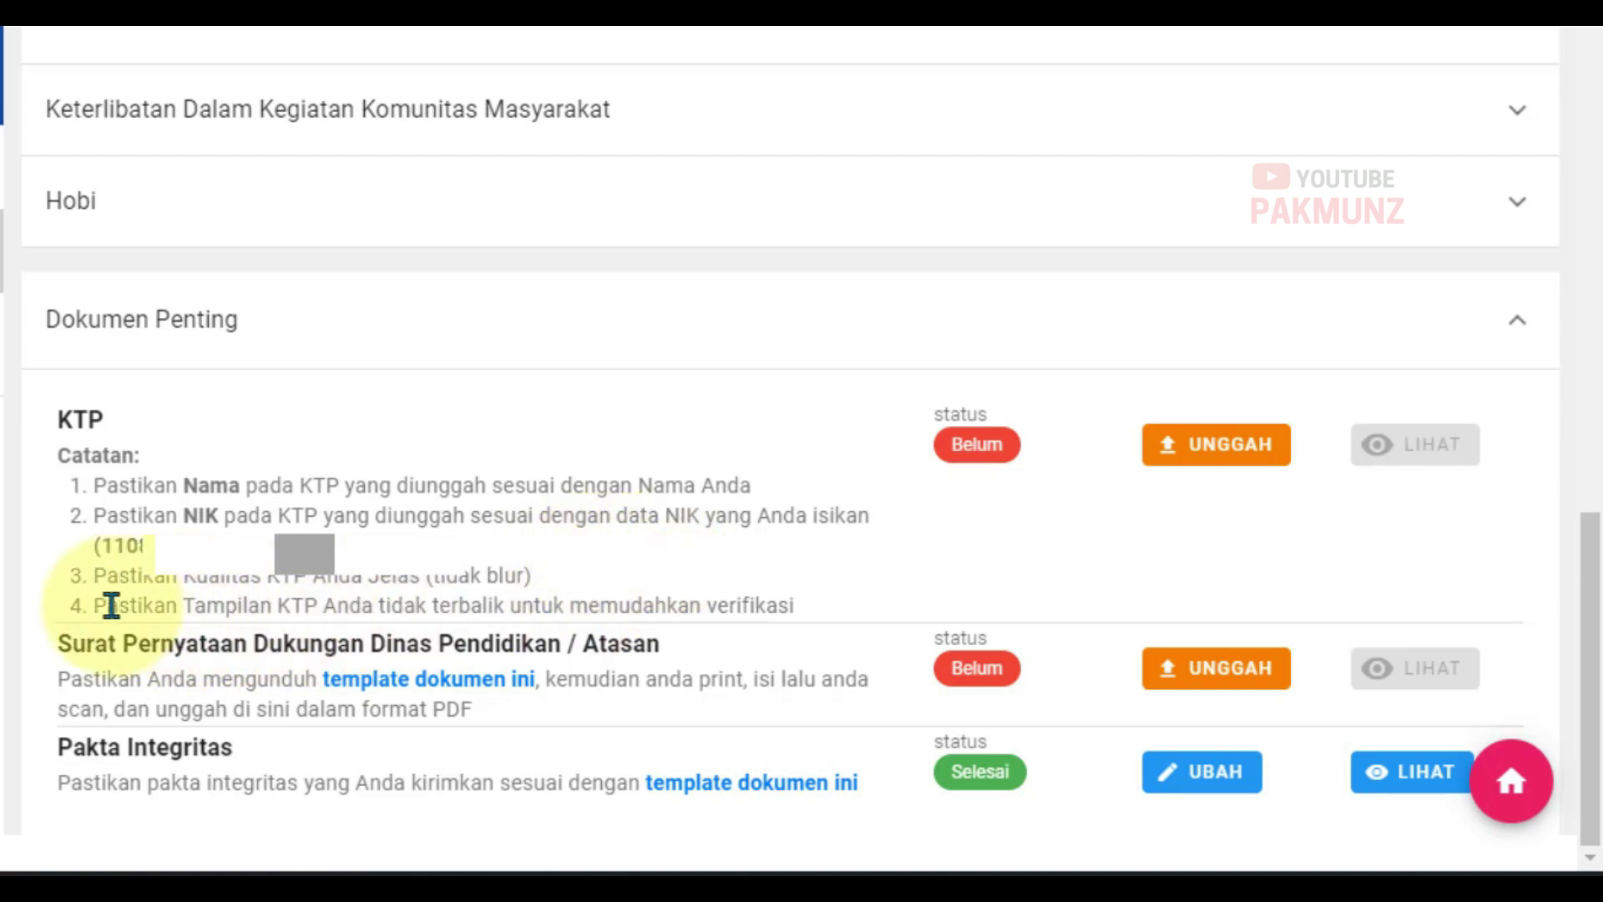
drag(96, 604, 824, 625)
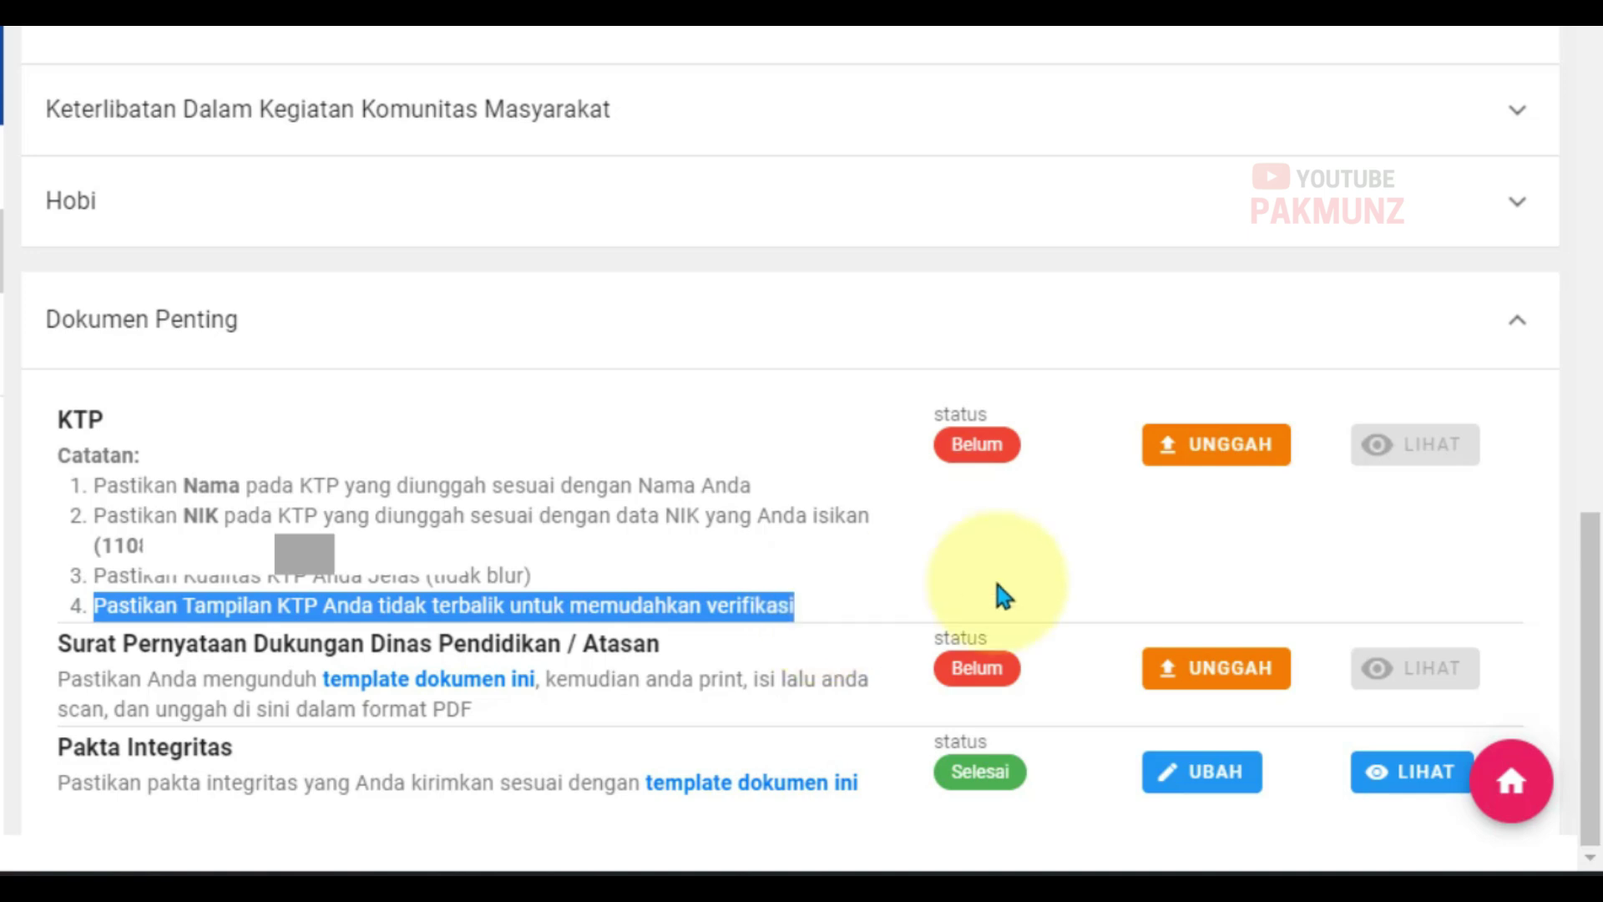
click(992, 598)
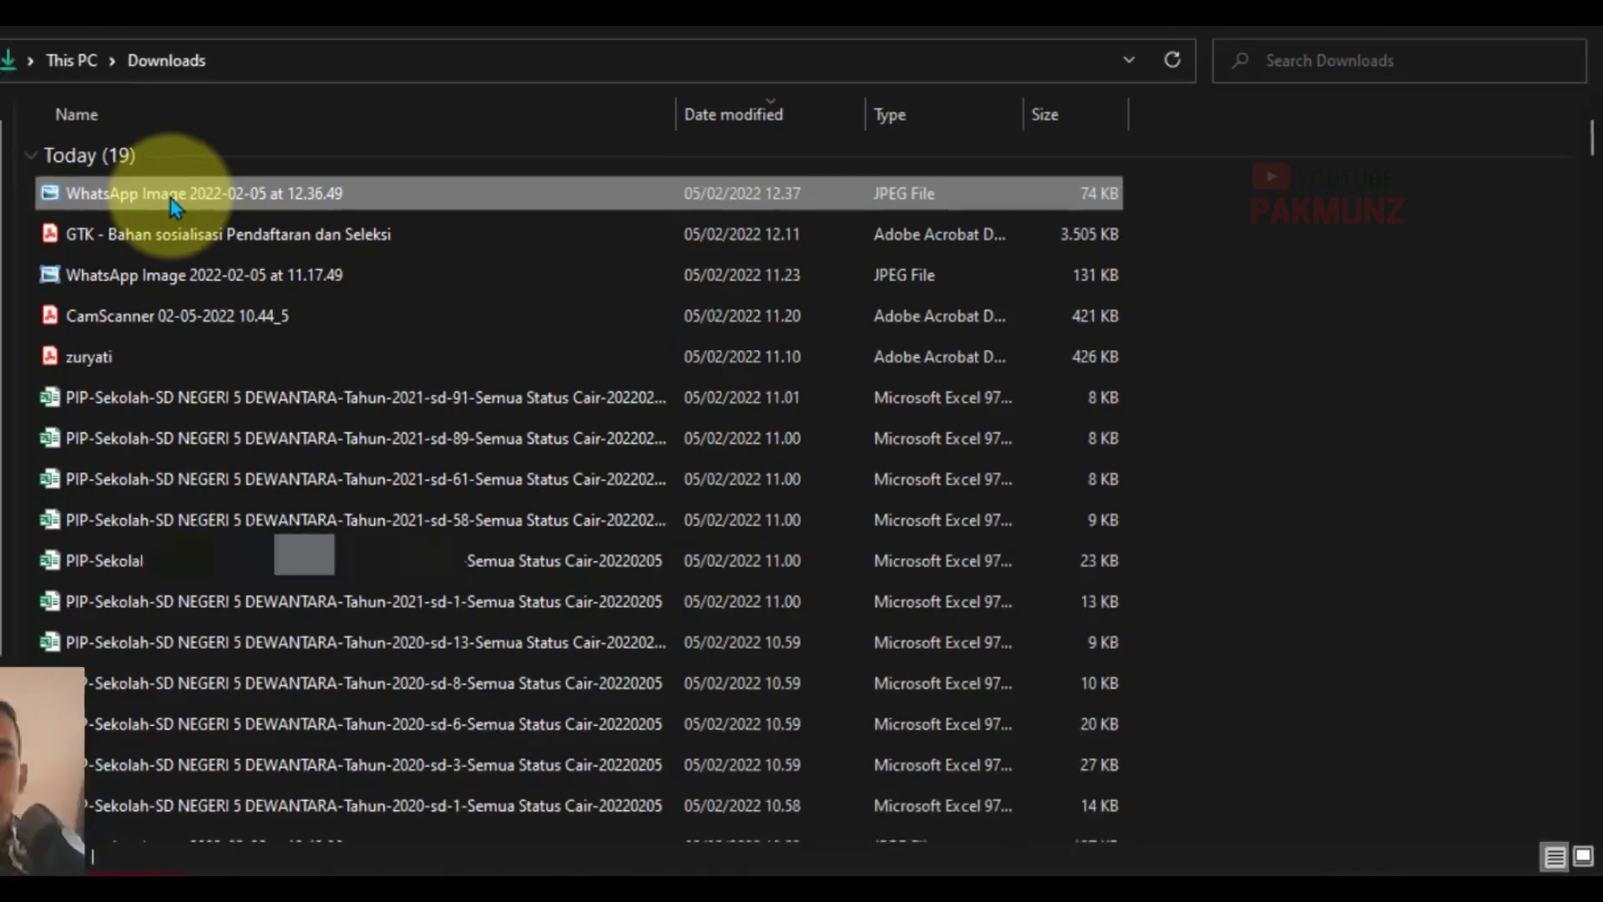
Step: Preview the KTP scan 'WhatsApp Image 2022-02-05 at 11.17.49' in Photo Viewer, then return to Chrome
double_click(167, 204)
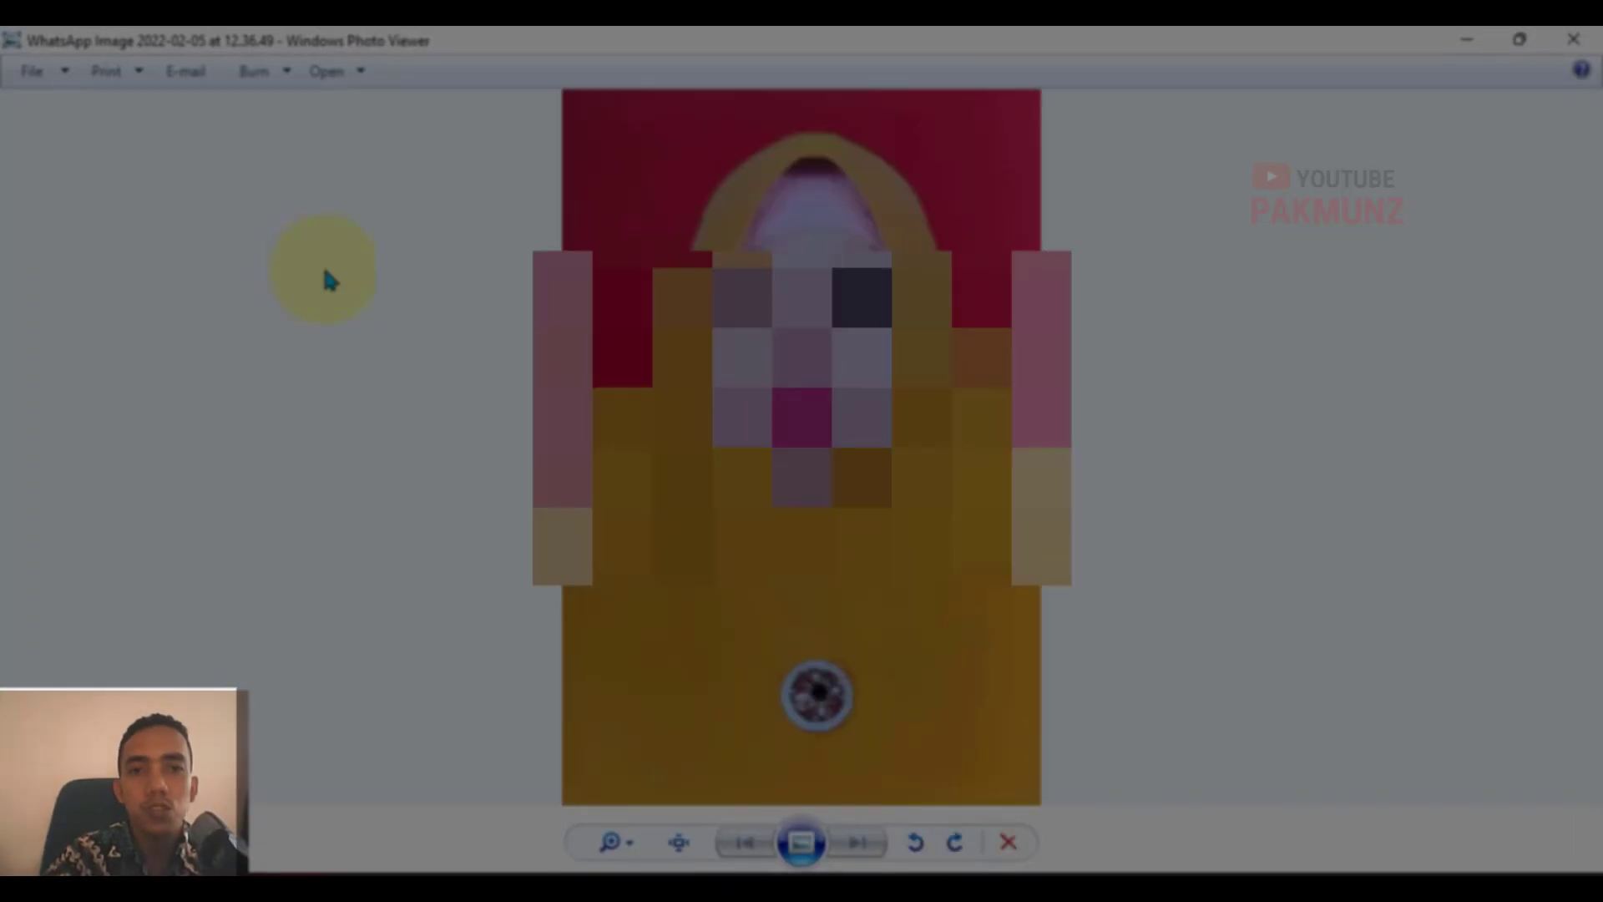
click(1573, 40)
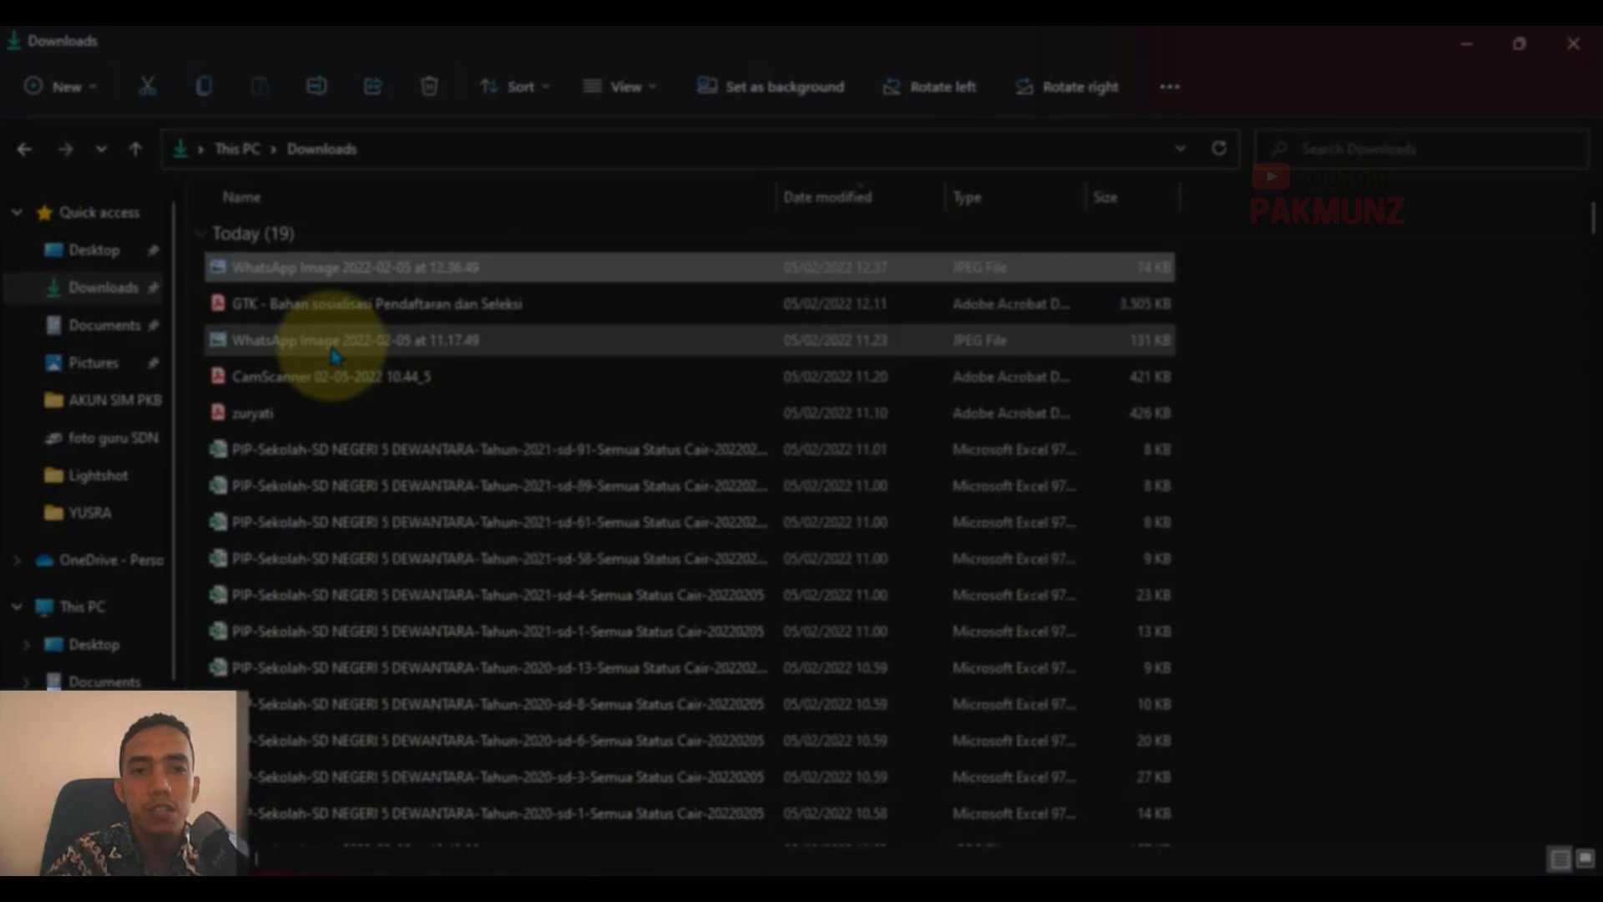
double_click(334, 351)
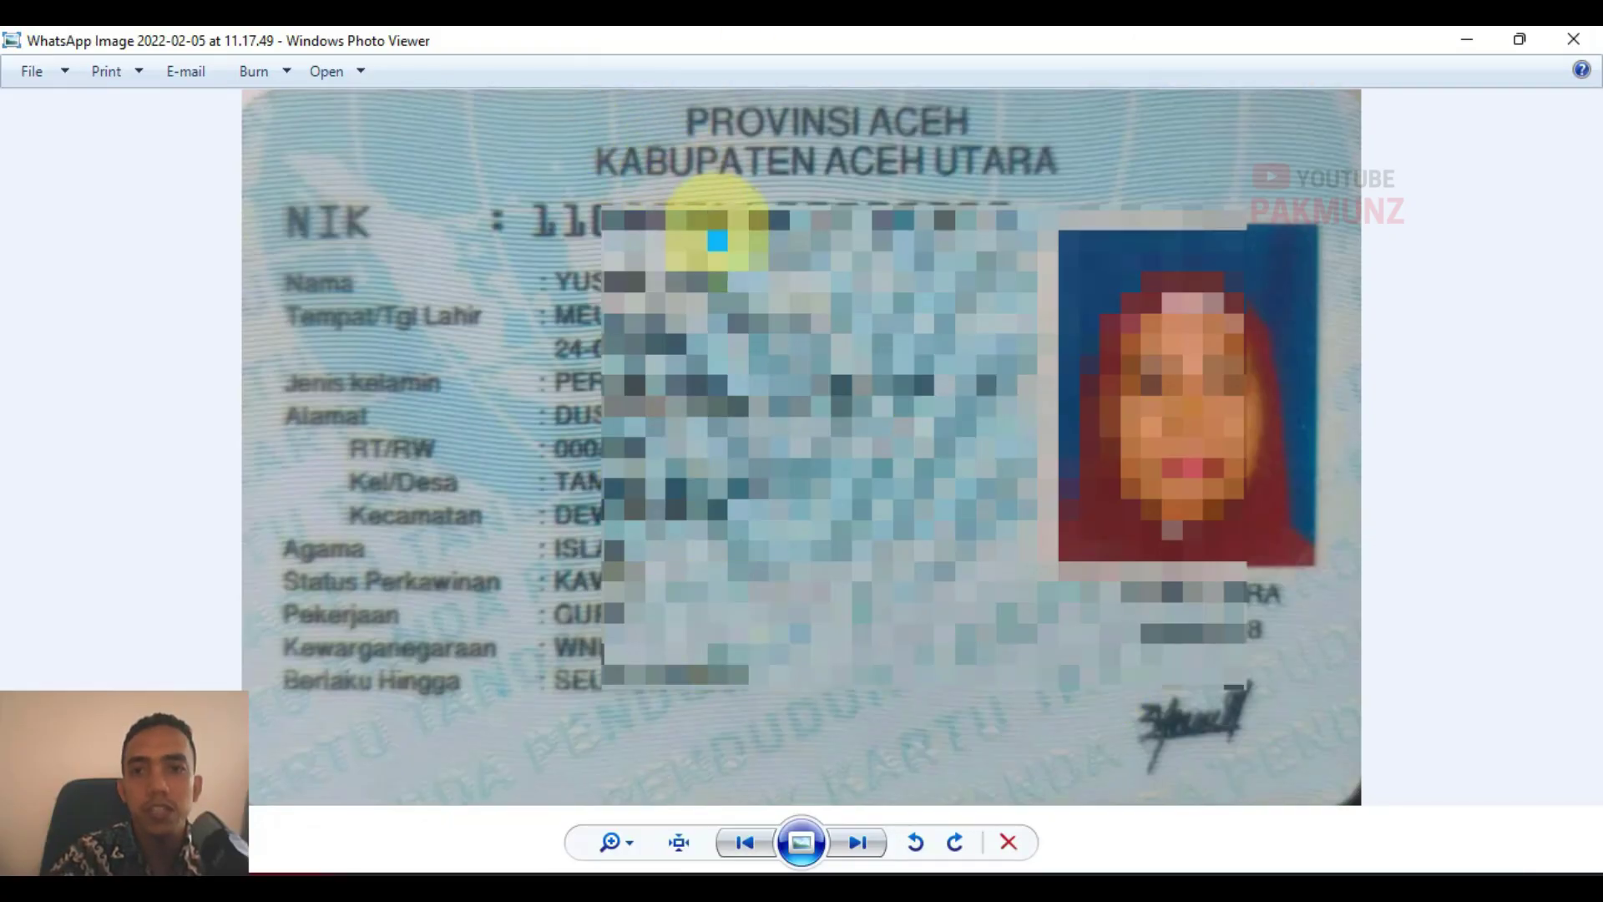
click(1573, 38)
click(964, 883)
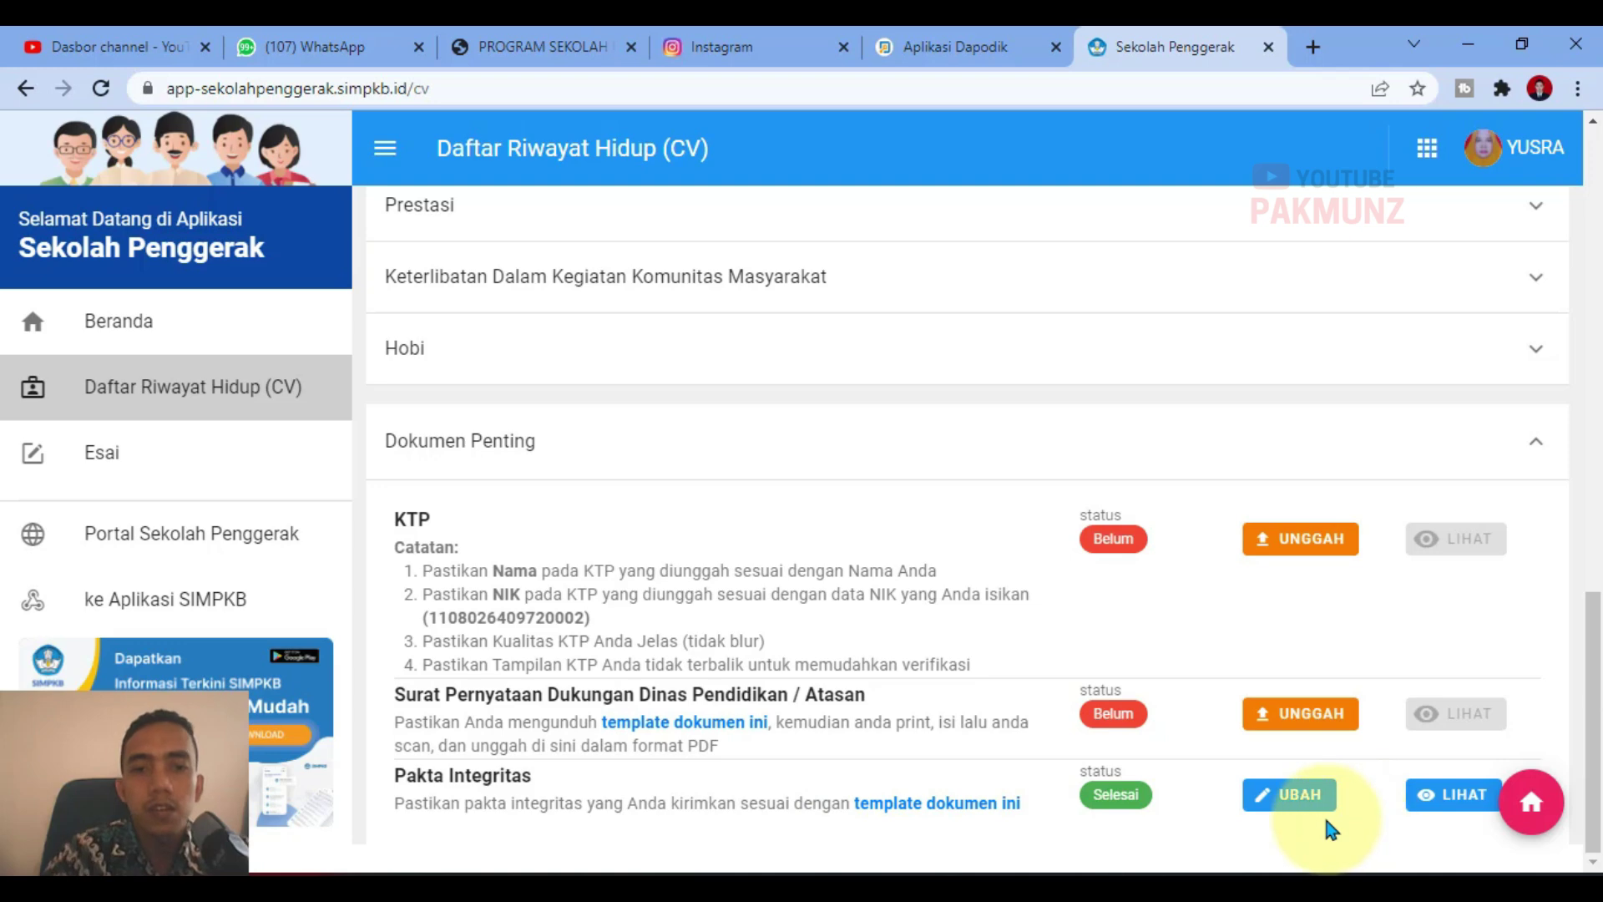
Step: Upload the KTP JPEG scan on the KTP row and save it
click(1309, 539)
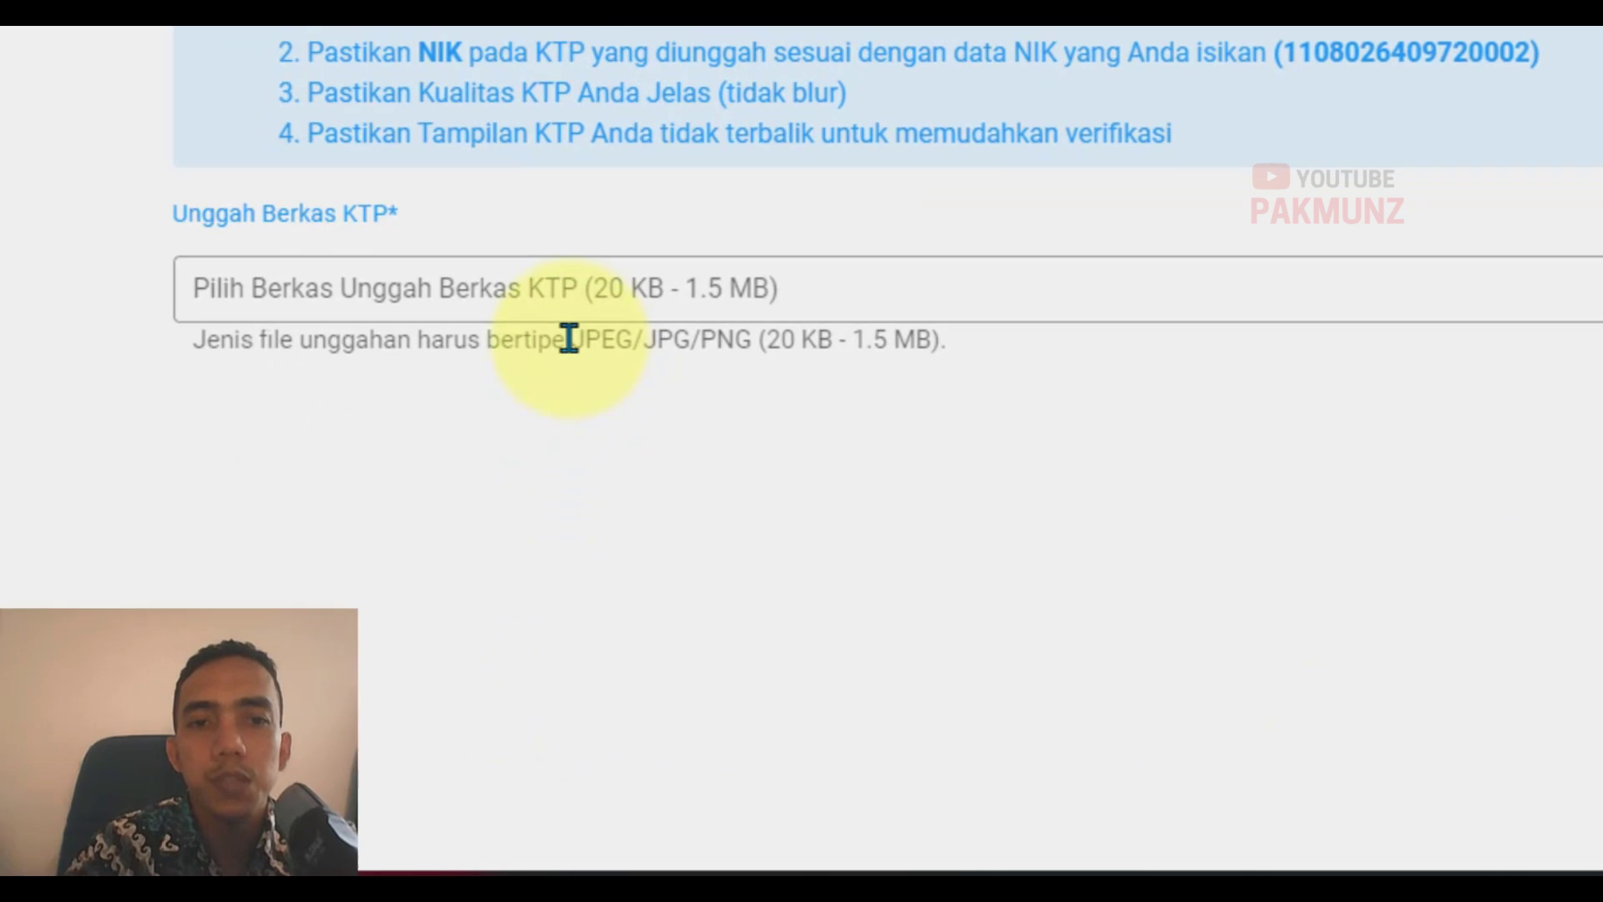
drag(569, 338, 979, 340)
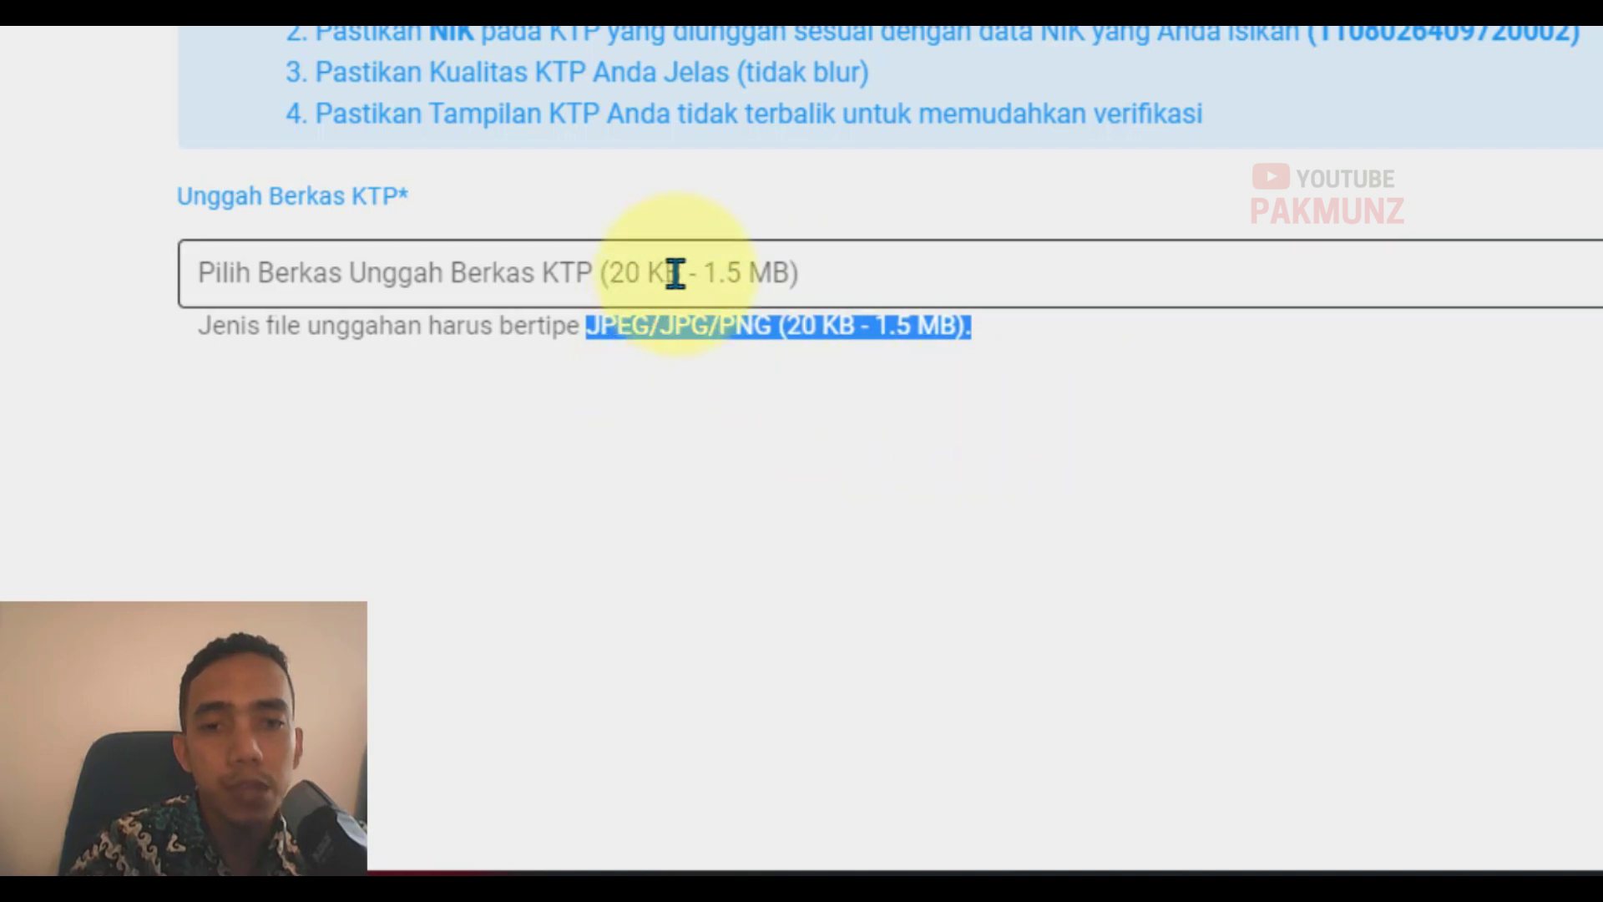
click(673, 268)
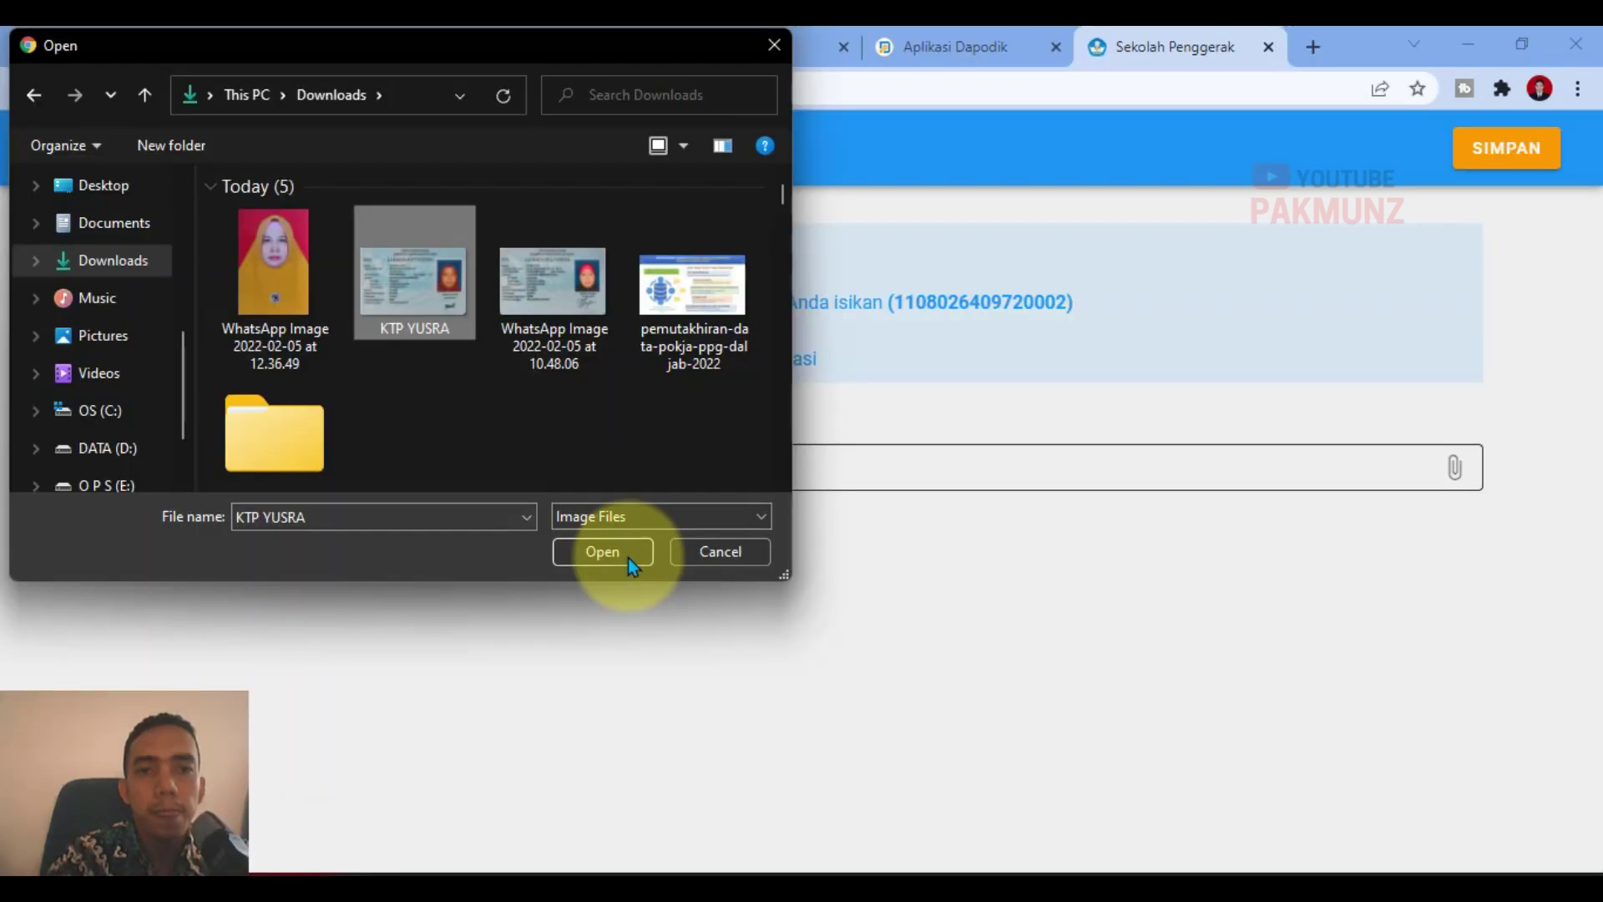
click(622, 555)
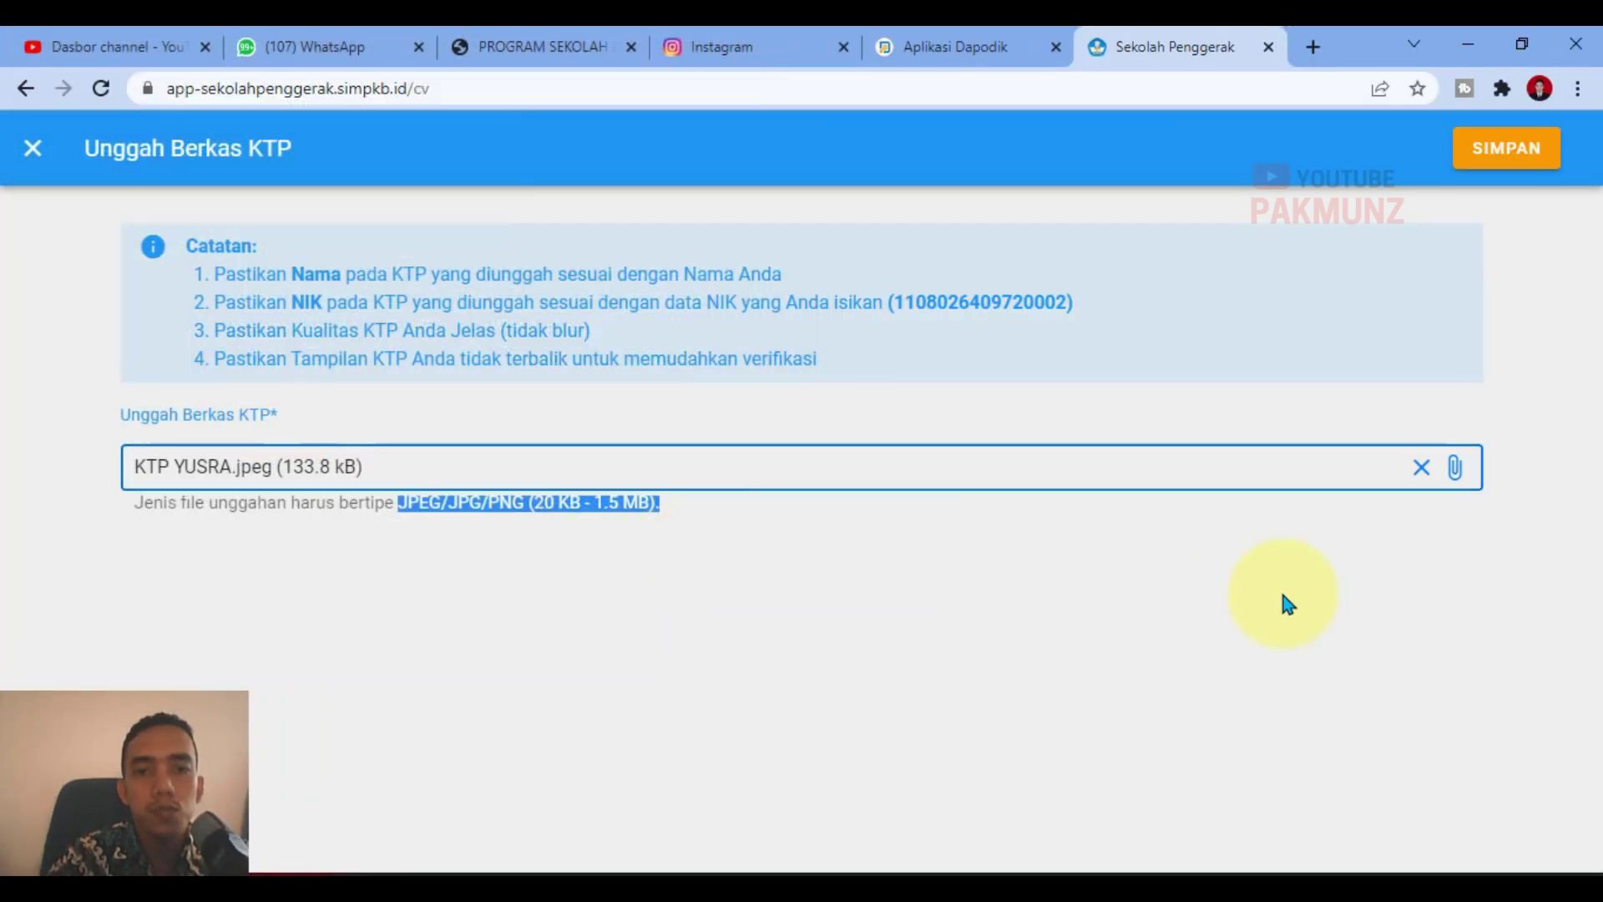
click(1499, 147)
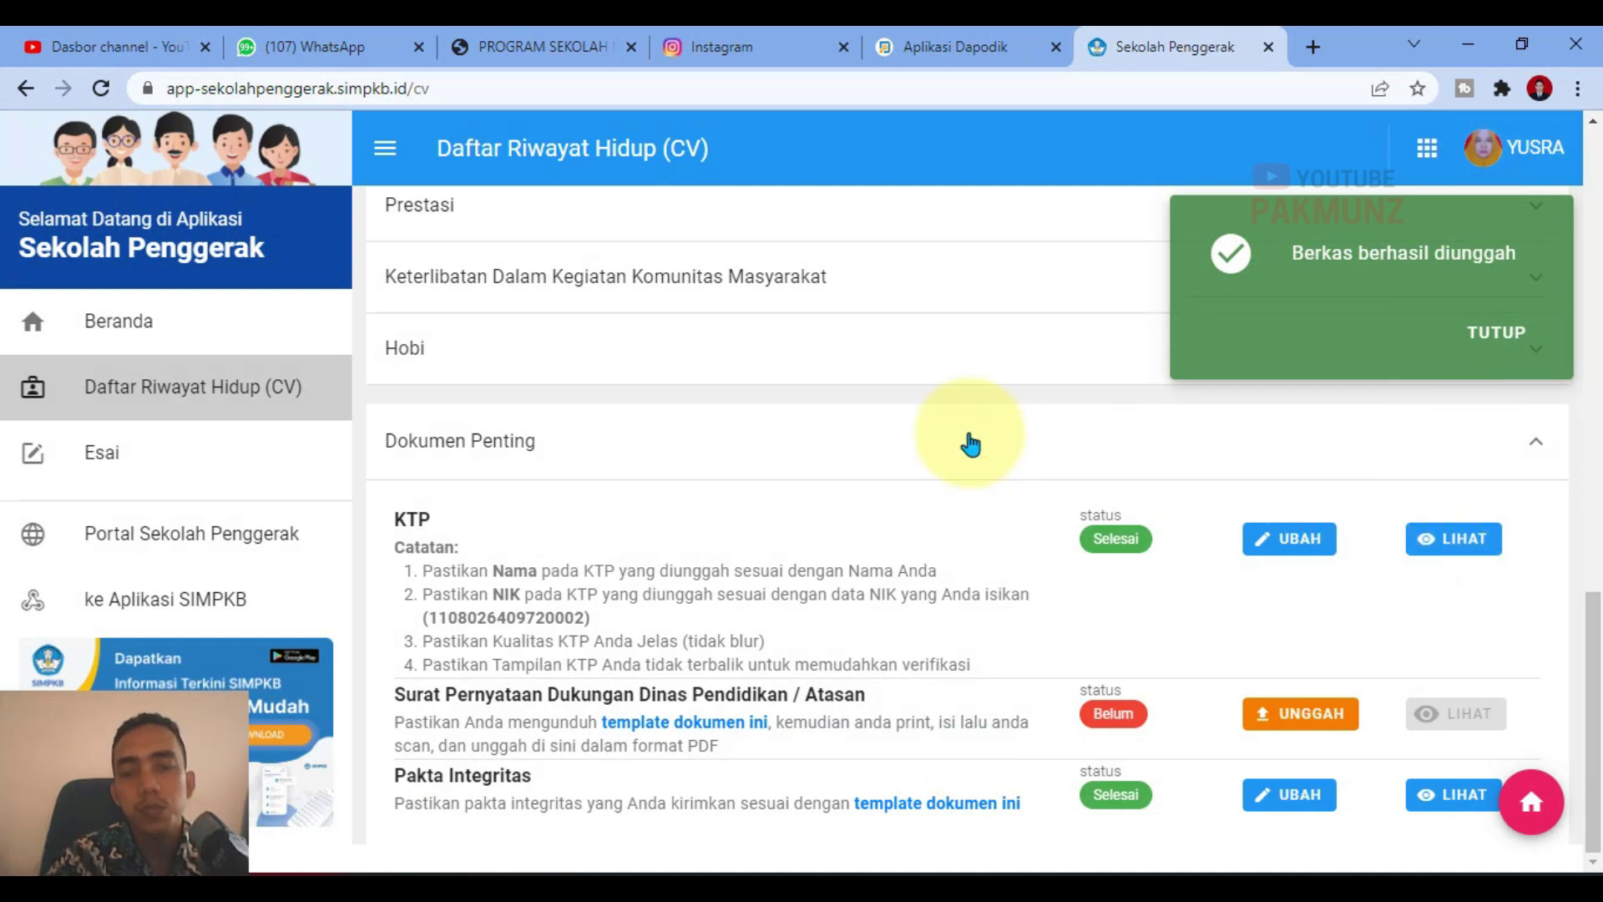
click(1503, 344)
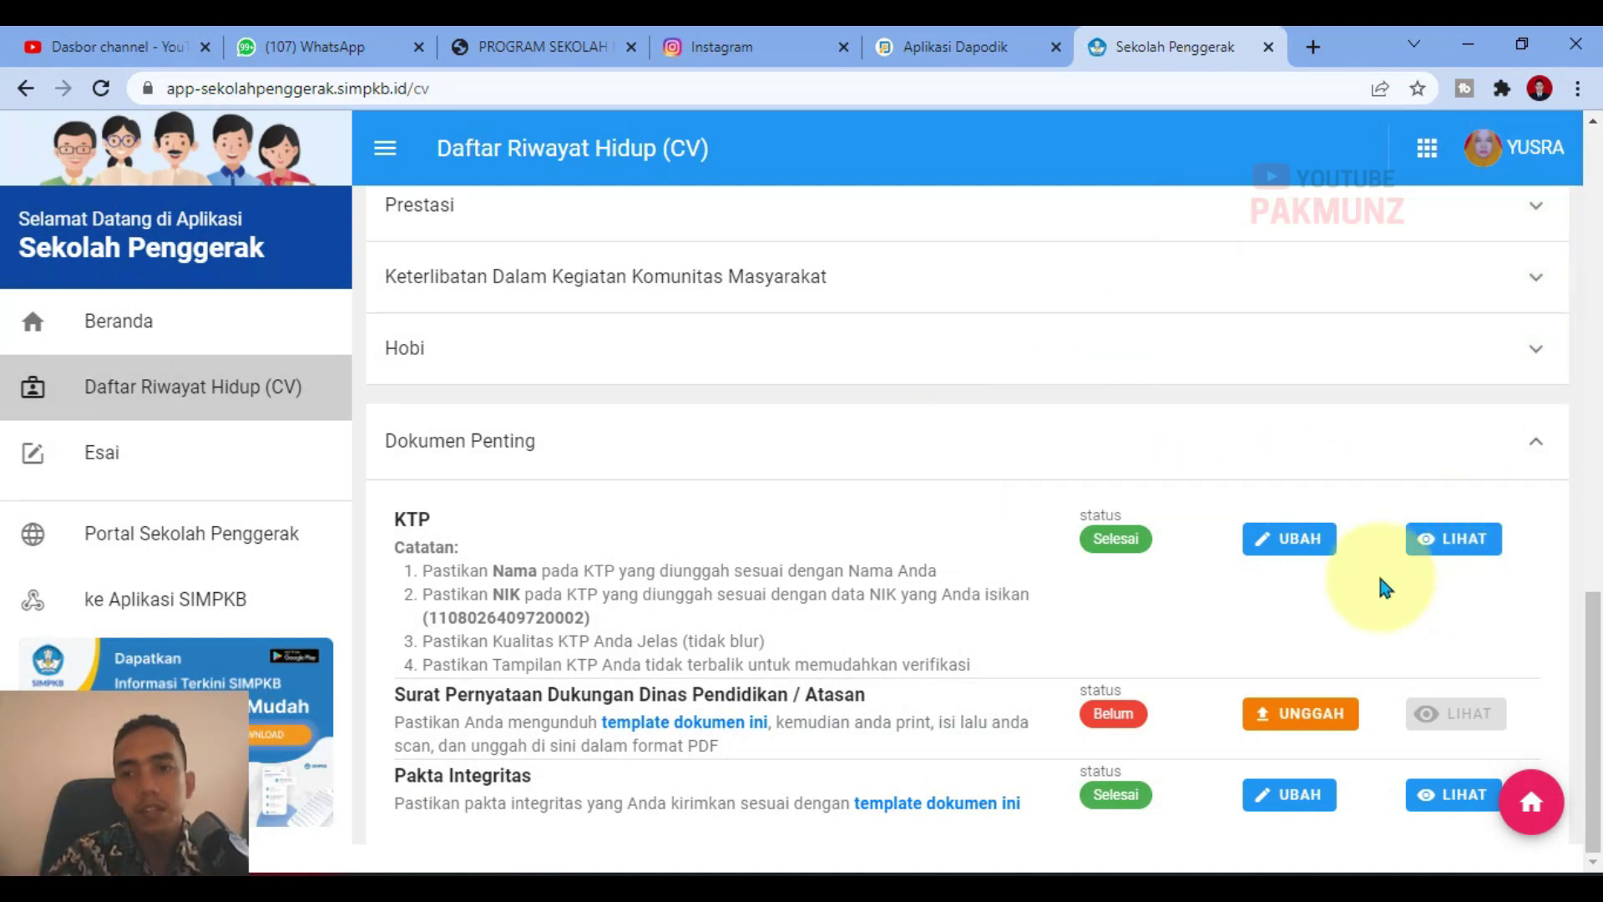
click(1432, 541)
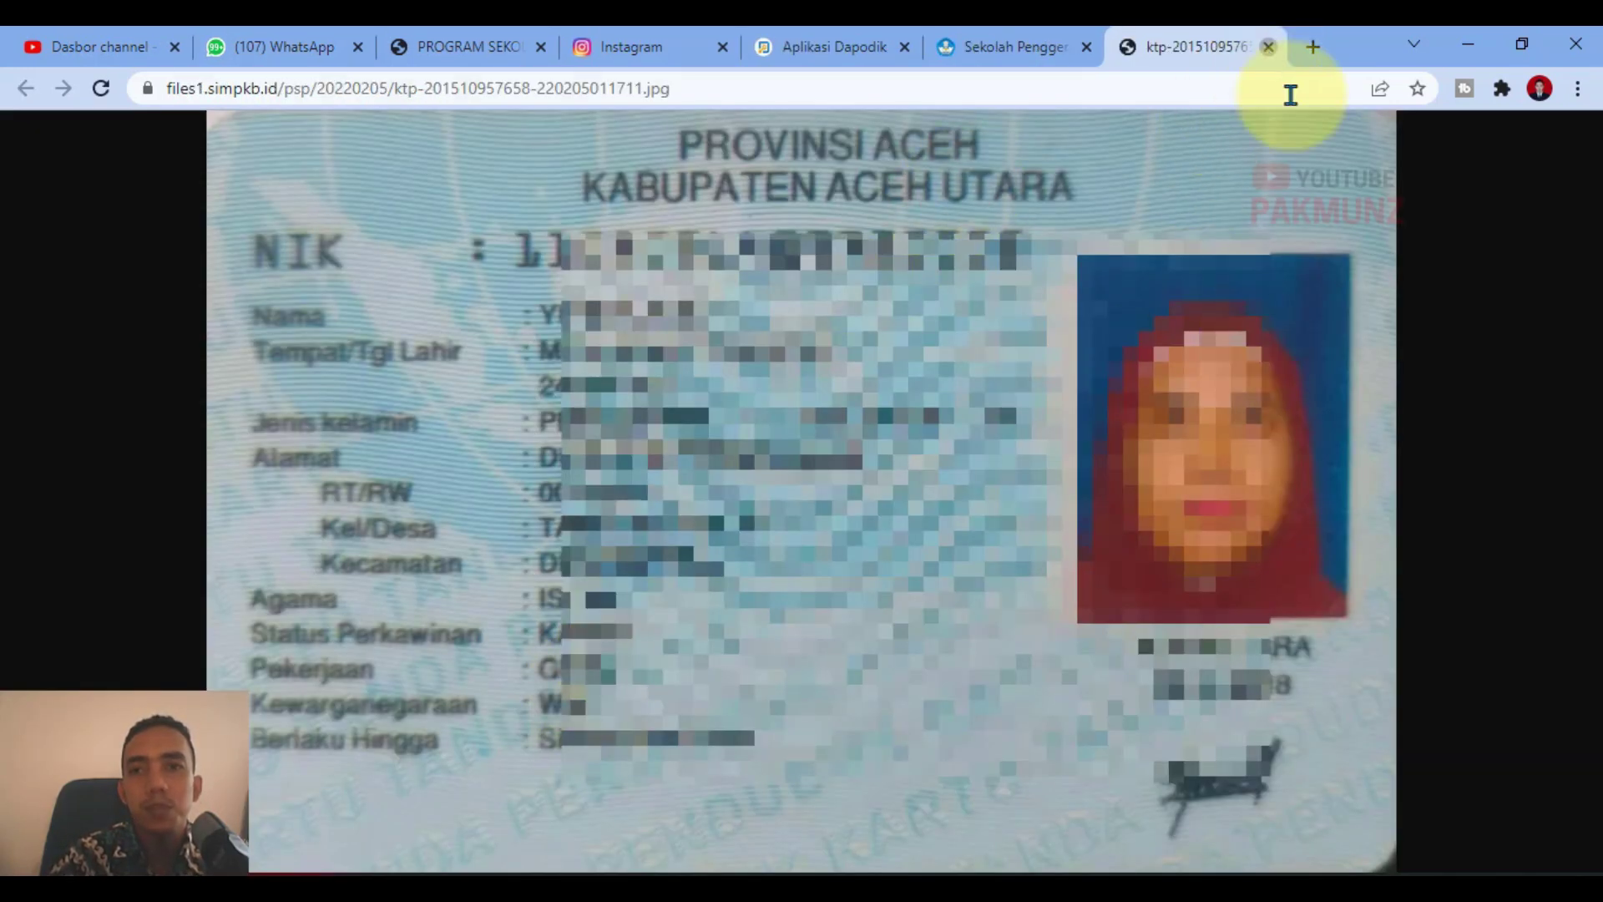
click(1269, 47)
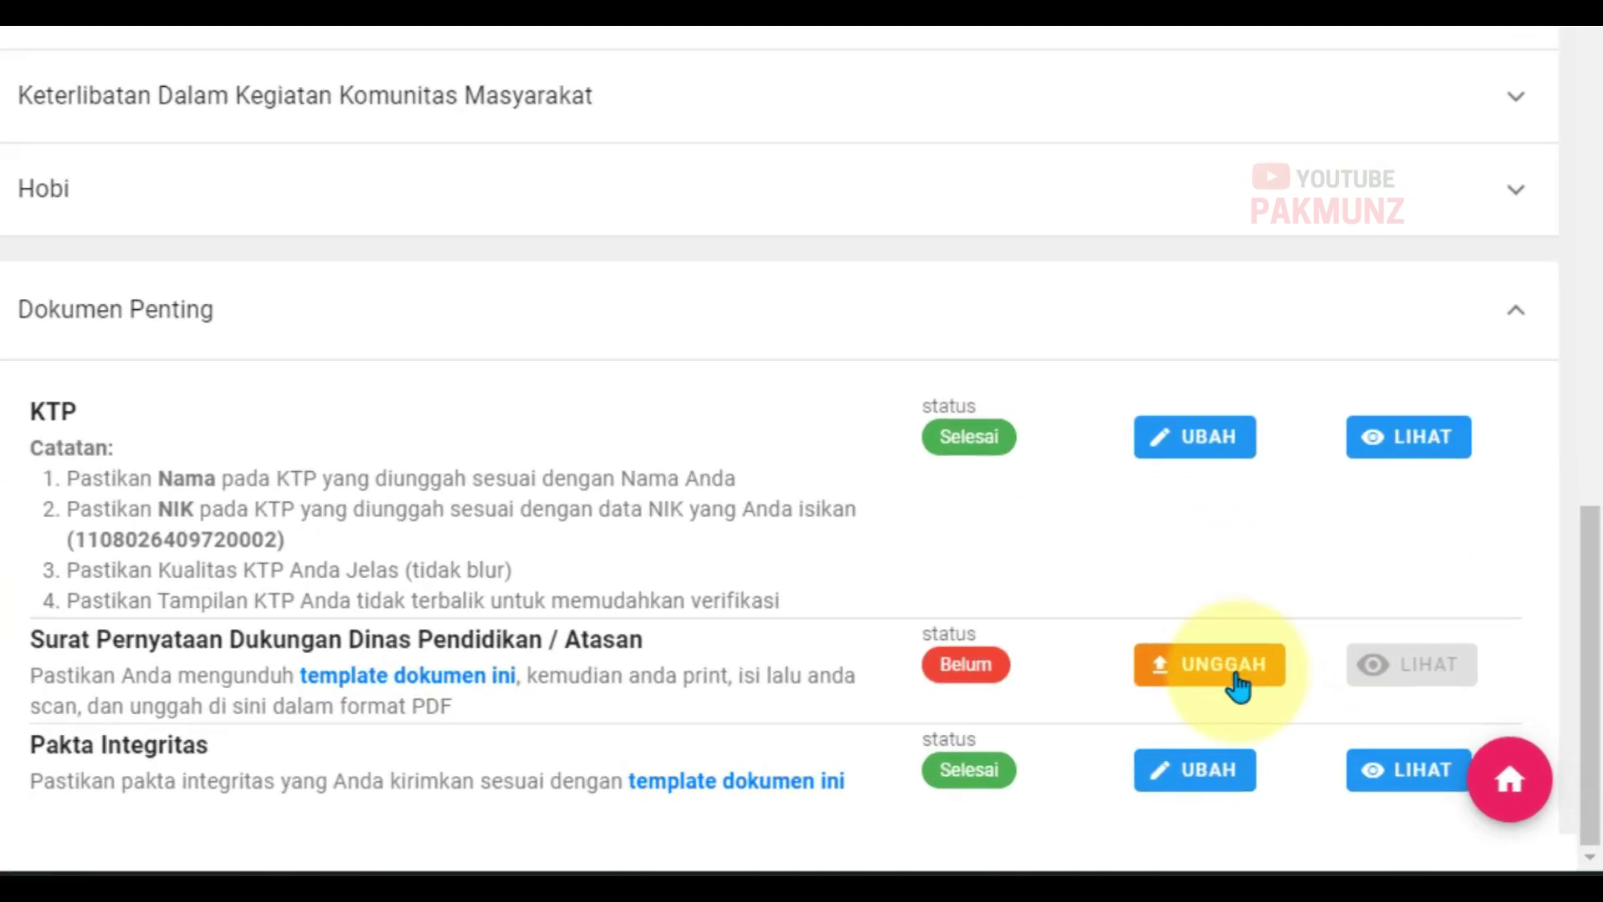
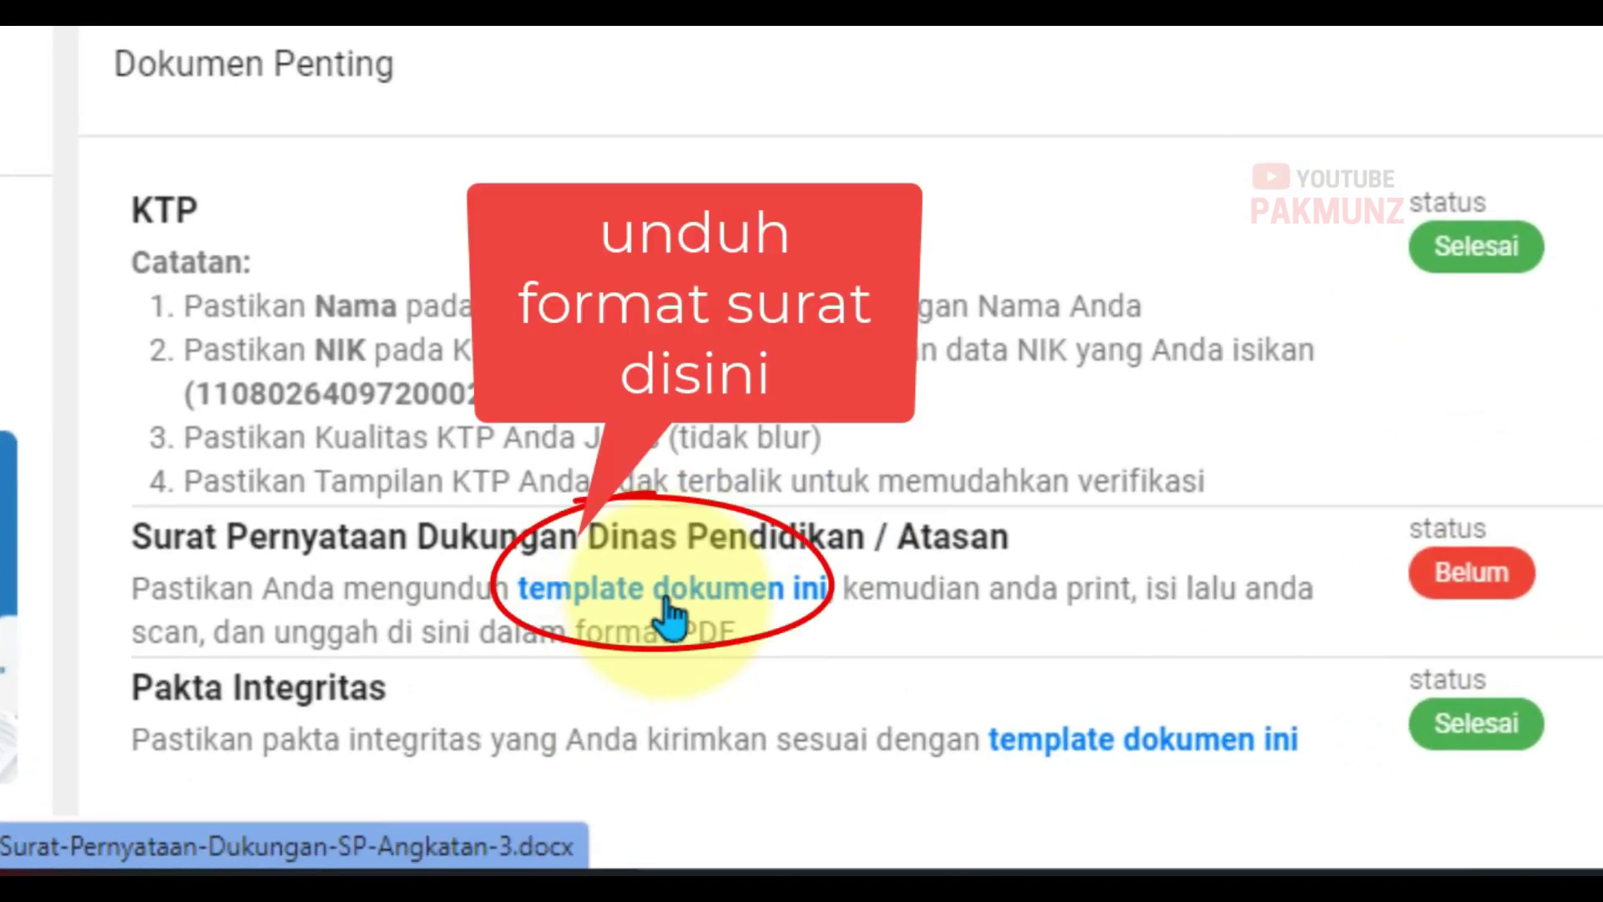
Step: Download the Surat Pernyataan Dukungan template and open it in Microsoft Word
click(665, 599)
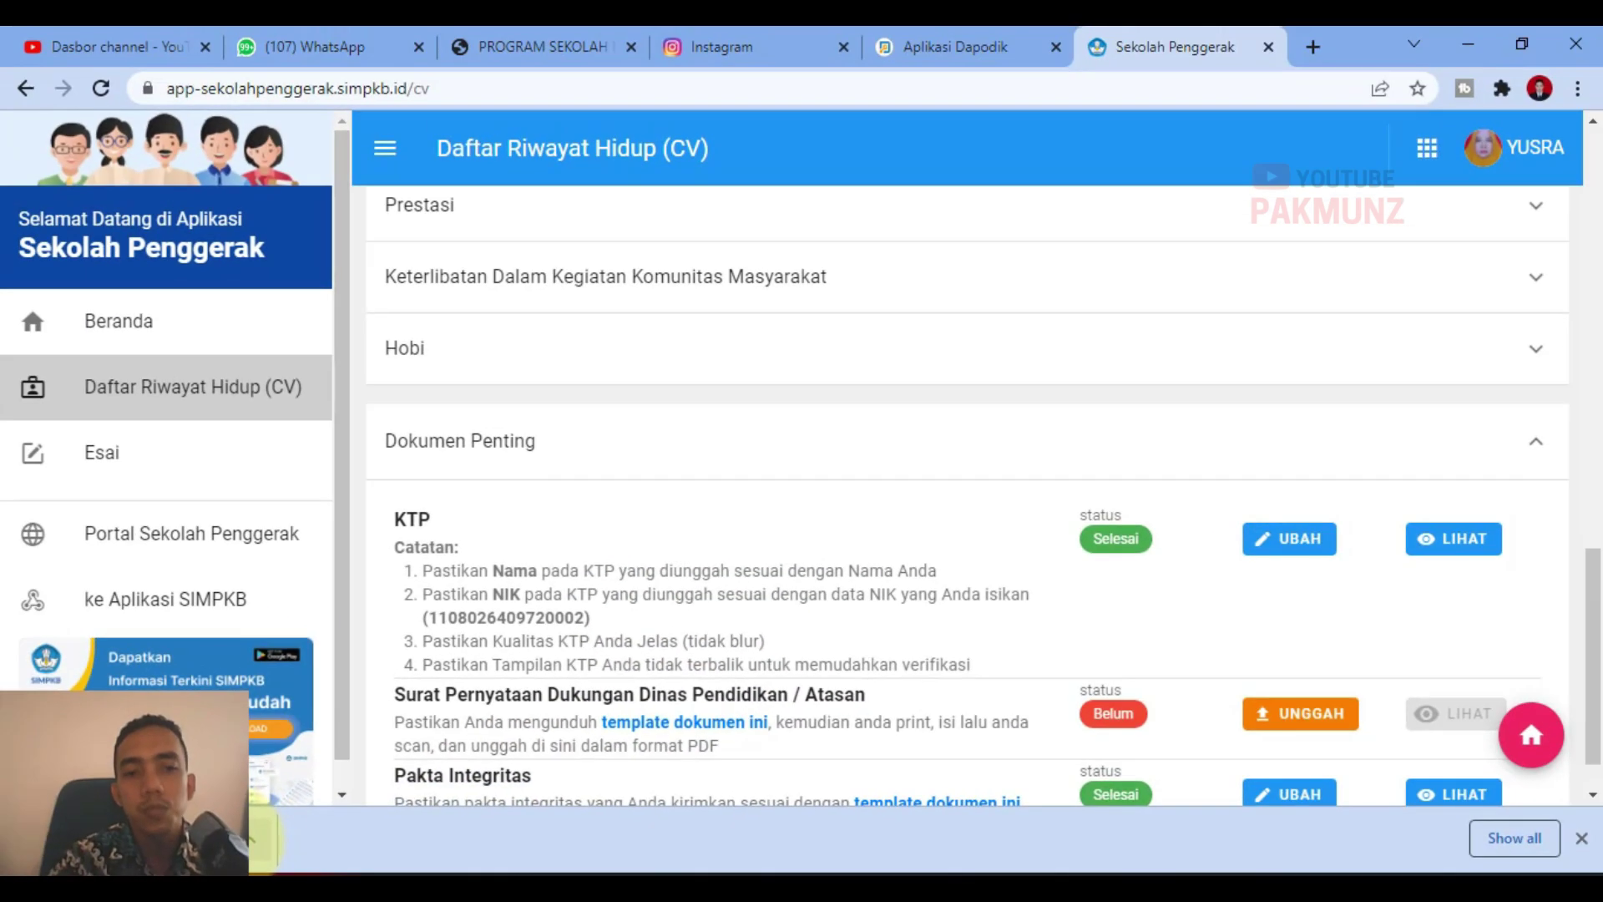
click(255, 845)
click(288, 686)
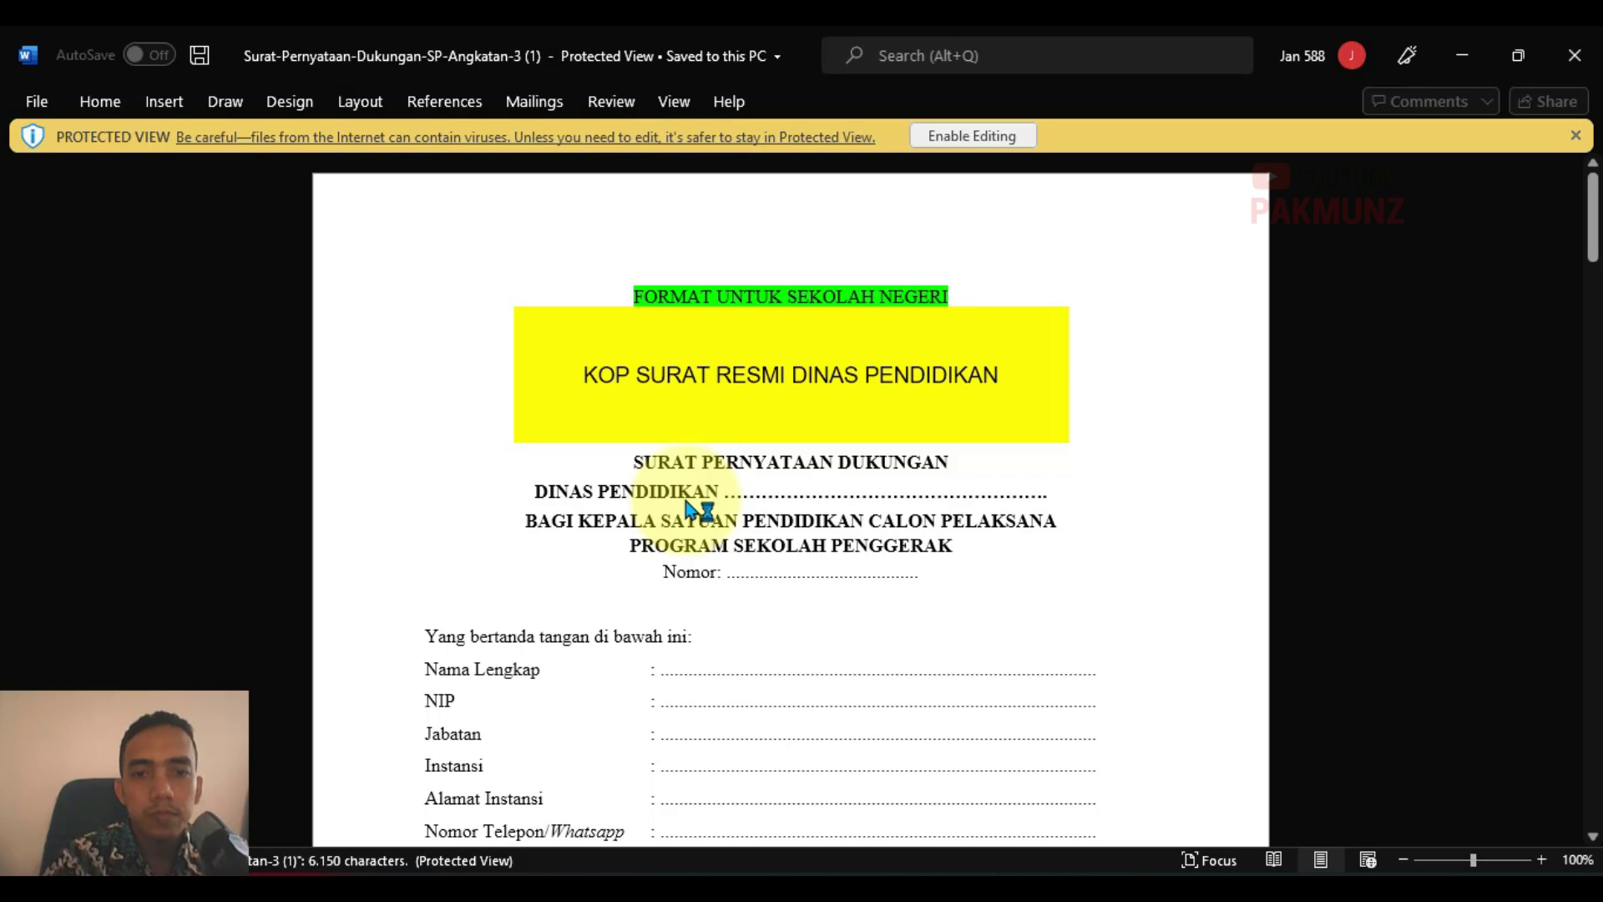
Step: Read the template, highlighting the Menyatakan bahwa and Yang bertanda tangan form rows
scroll(756, 461, down, 4)
scroll(754, 459, down, 7)
scroll(751, 458, up, 4)
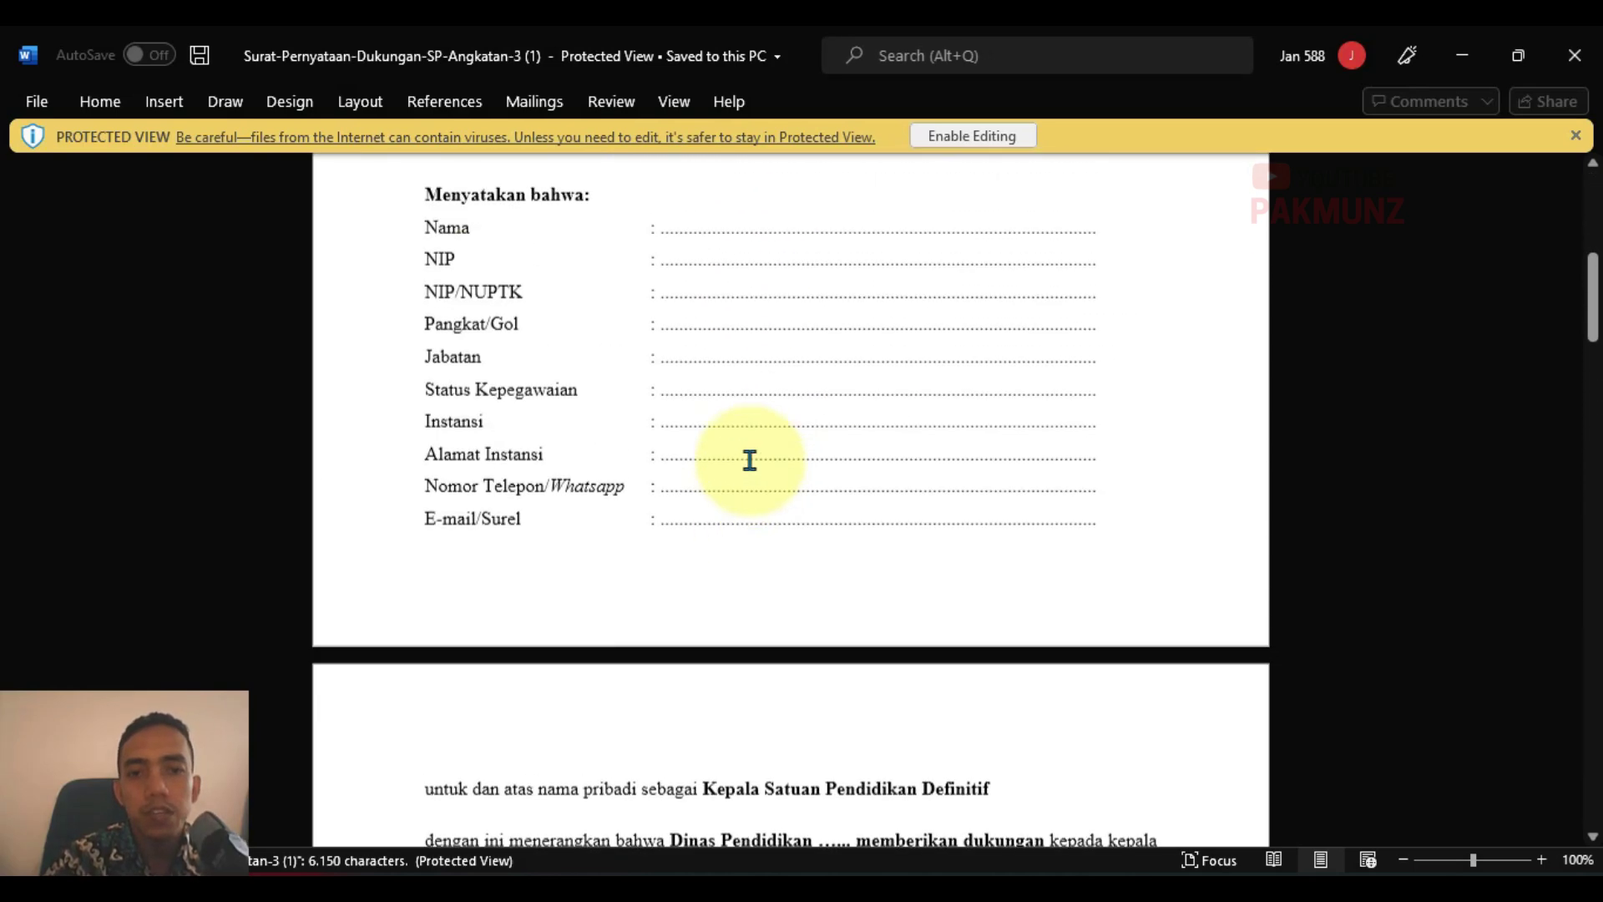
drag(434, 429, 1074, 715)
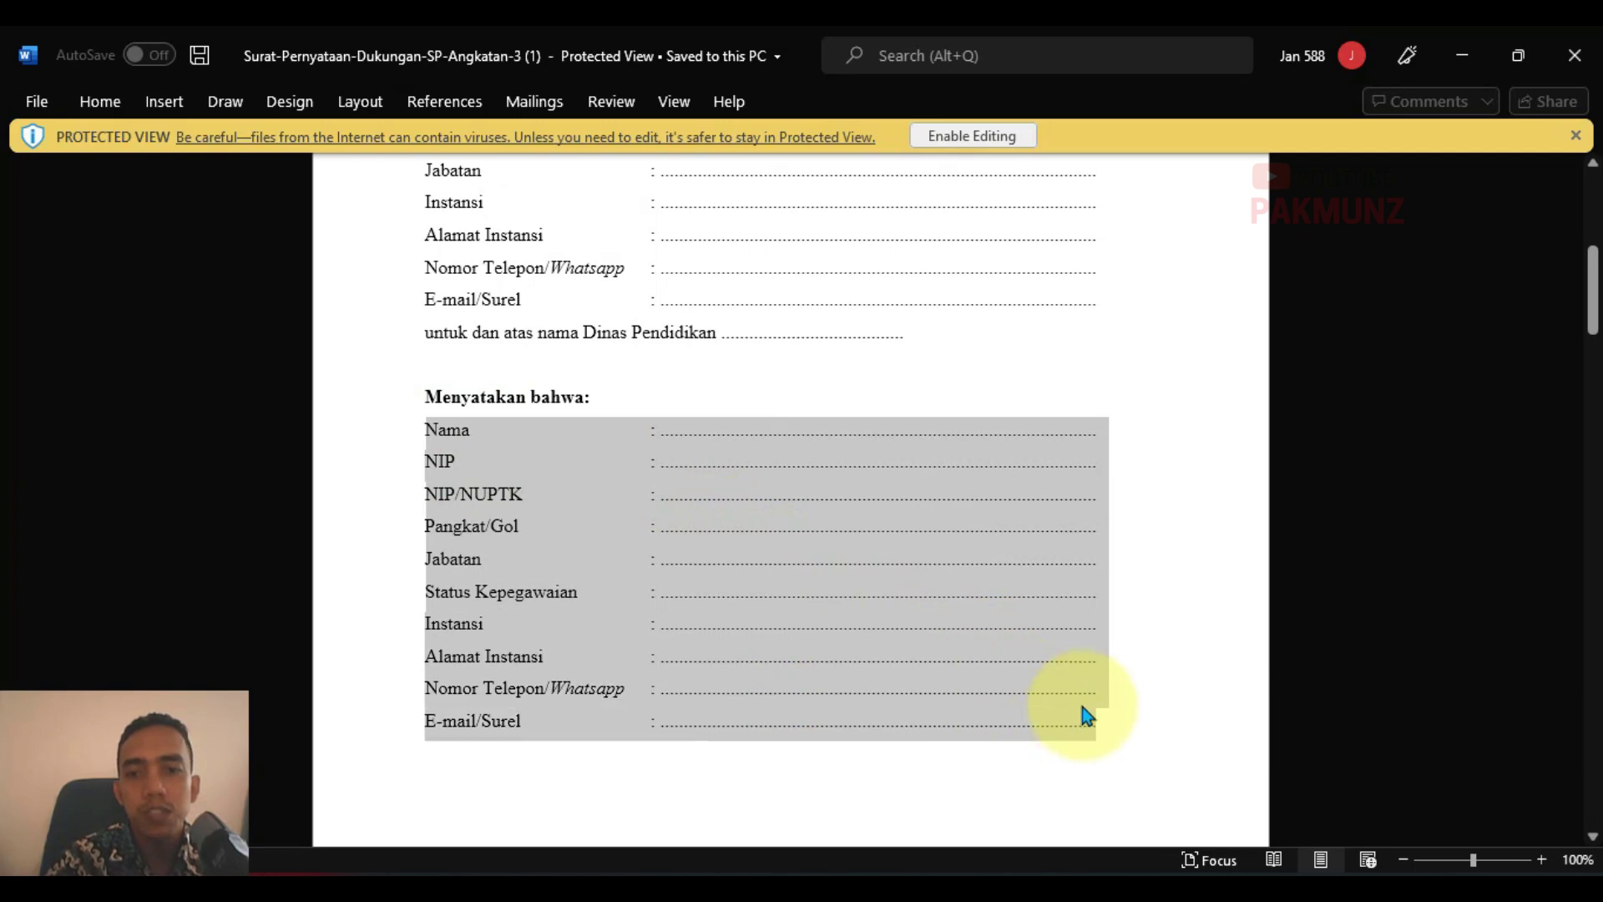
scroll(1085, 713, up, 3)
drag(420, 317, 969, 549)
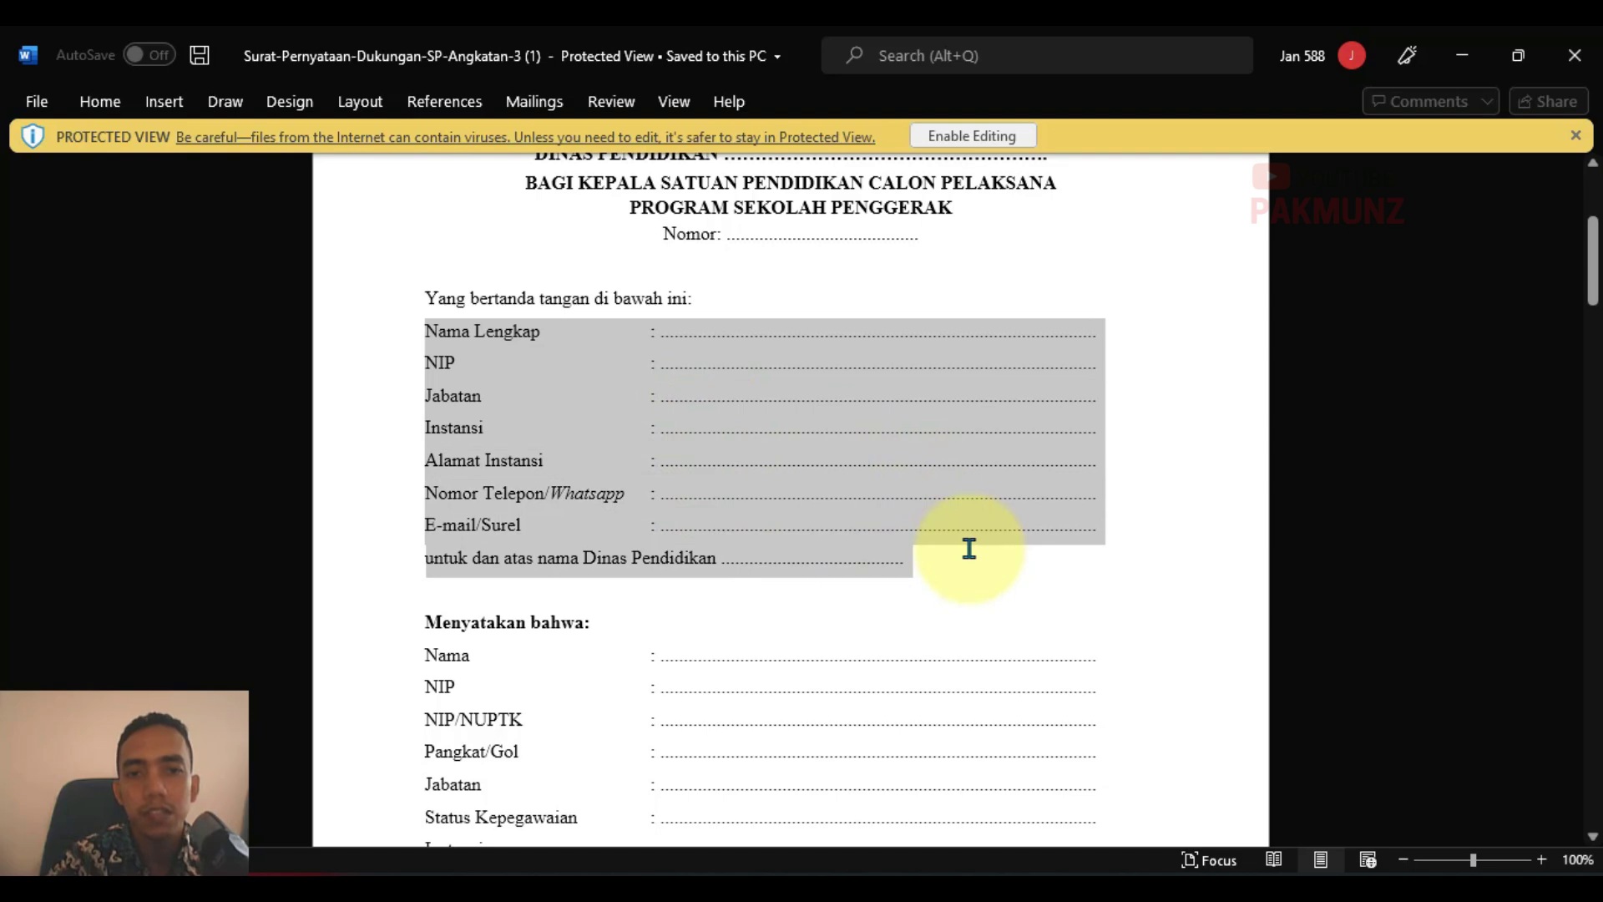
click(1088, 598)
Step: Highlight the wet-stamp requirement note above the Kepala Dinas Pendidikan signature block
scroll(1066, 602, down, 12)
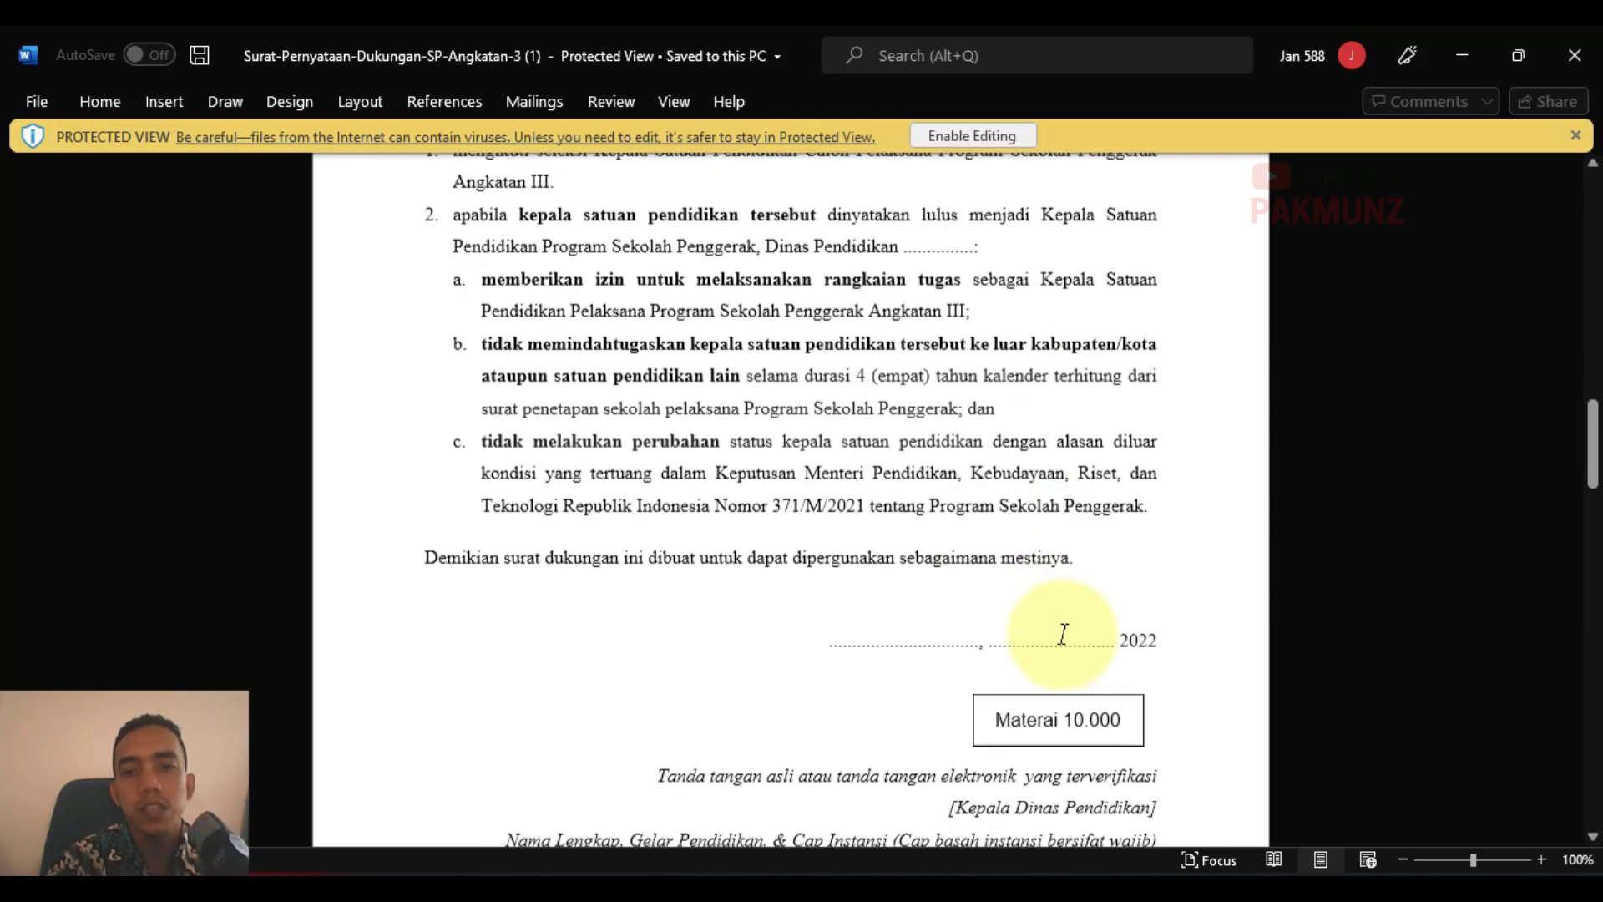
scroll(1060, 633, down, 10)
scroll(1059, 610, up, 4)
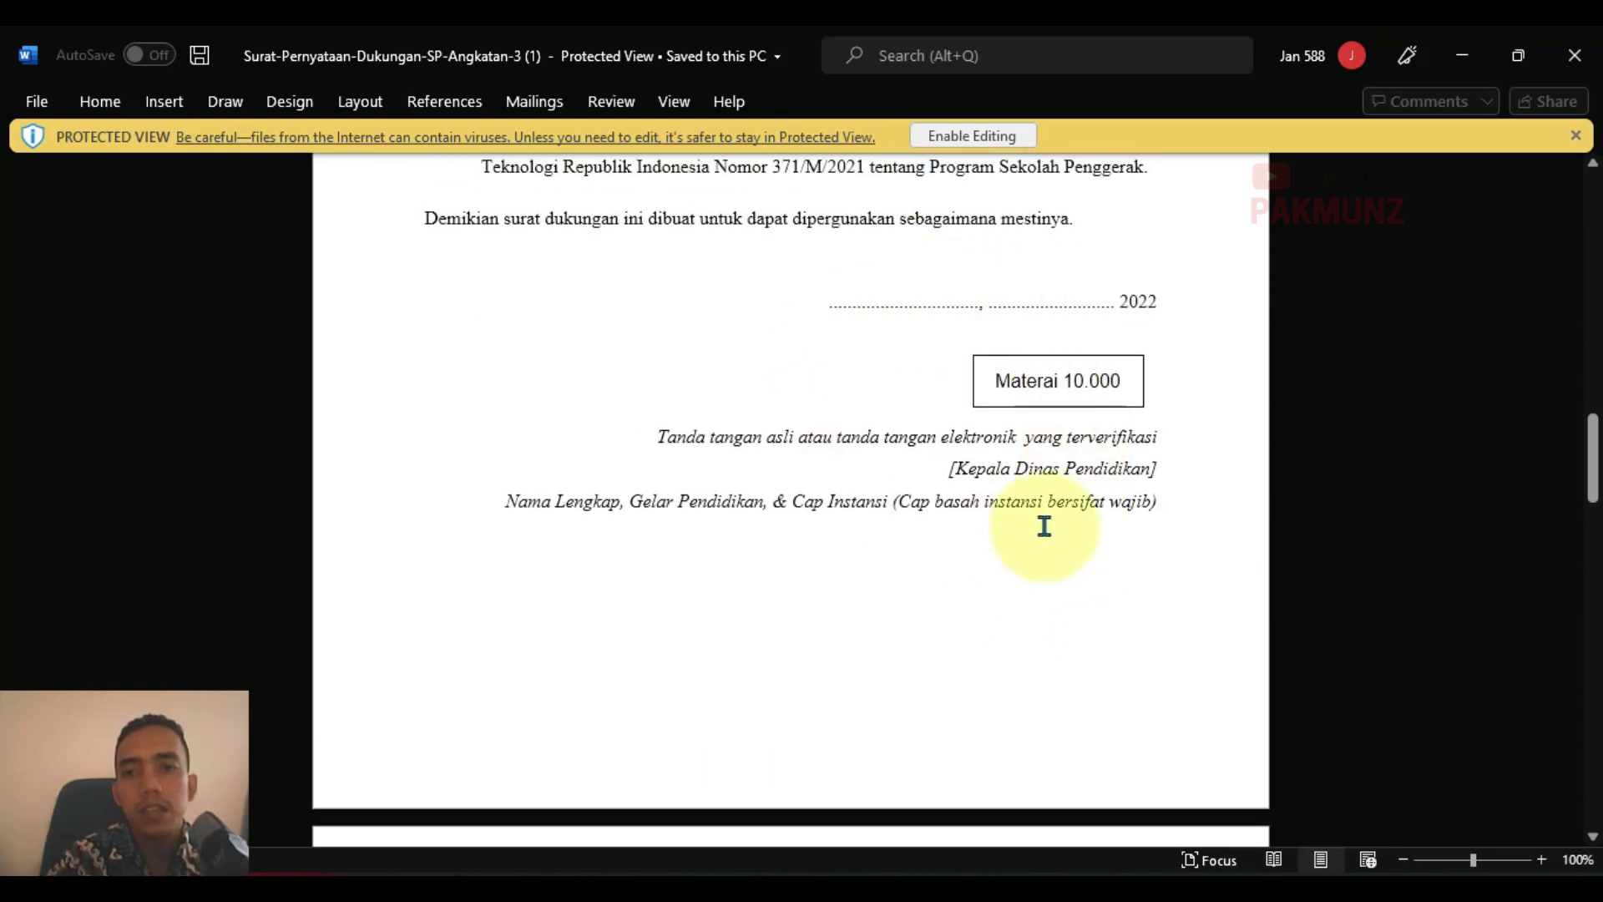
scroll(1044, 526, up, 1)
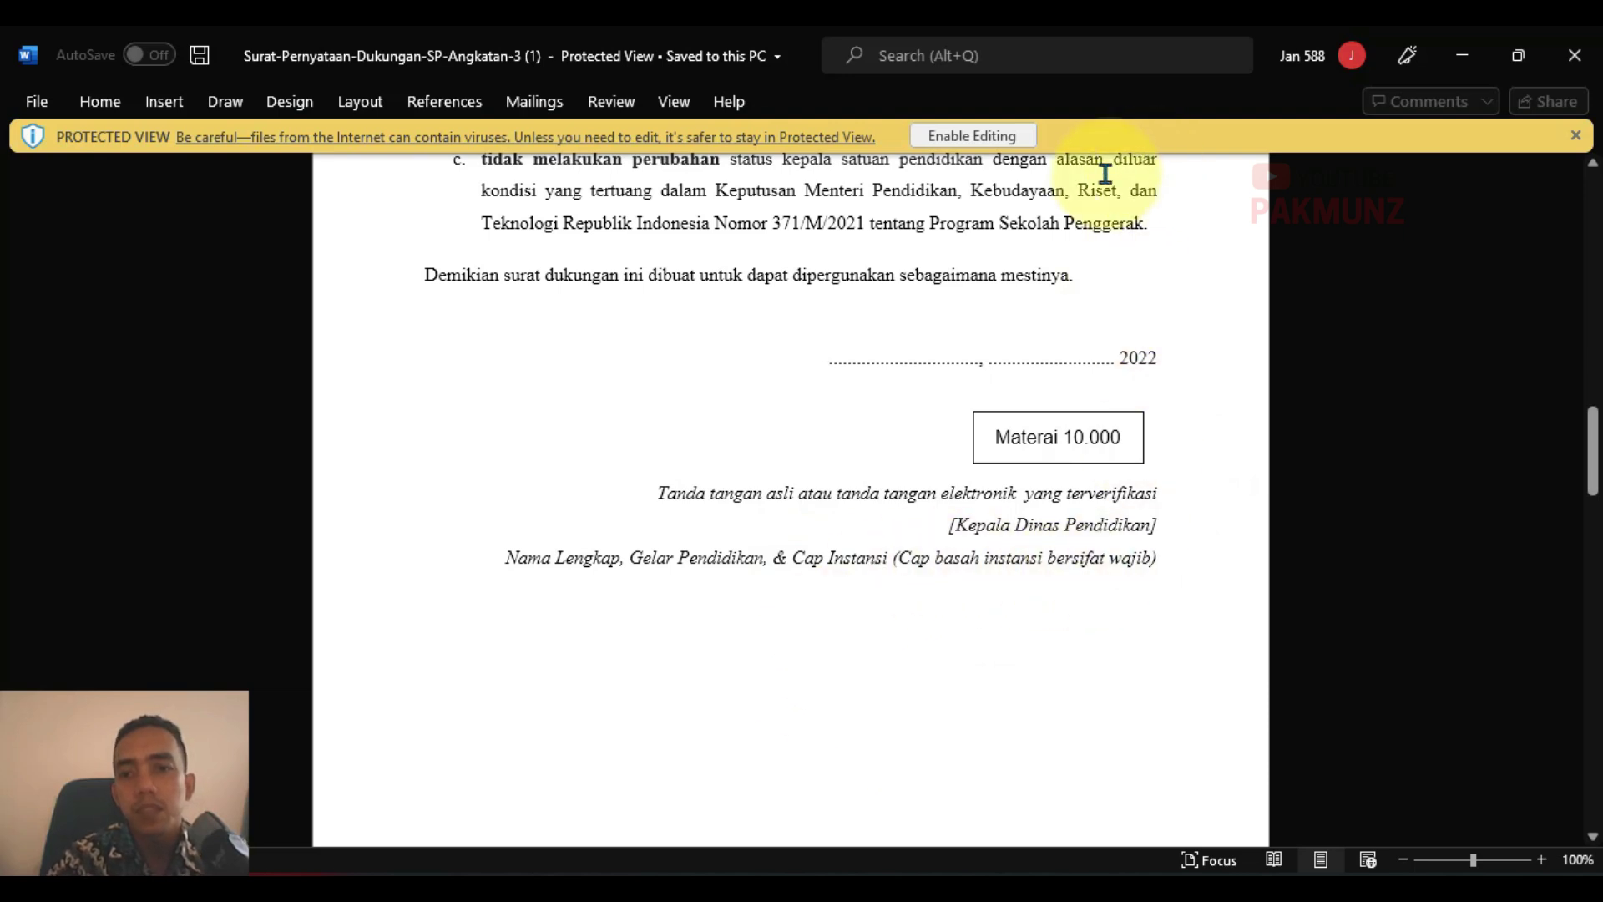
drag(895, 558, 1164, 559)
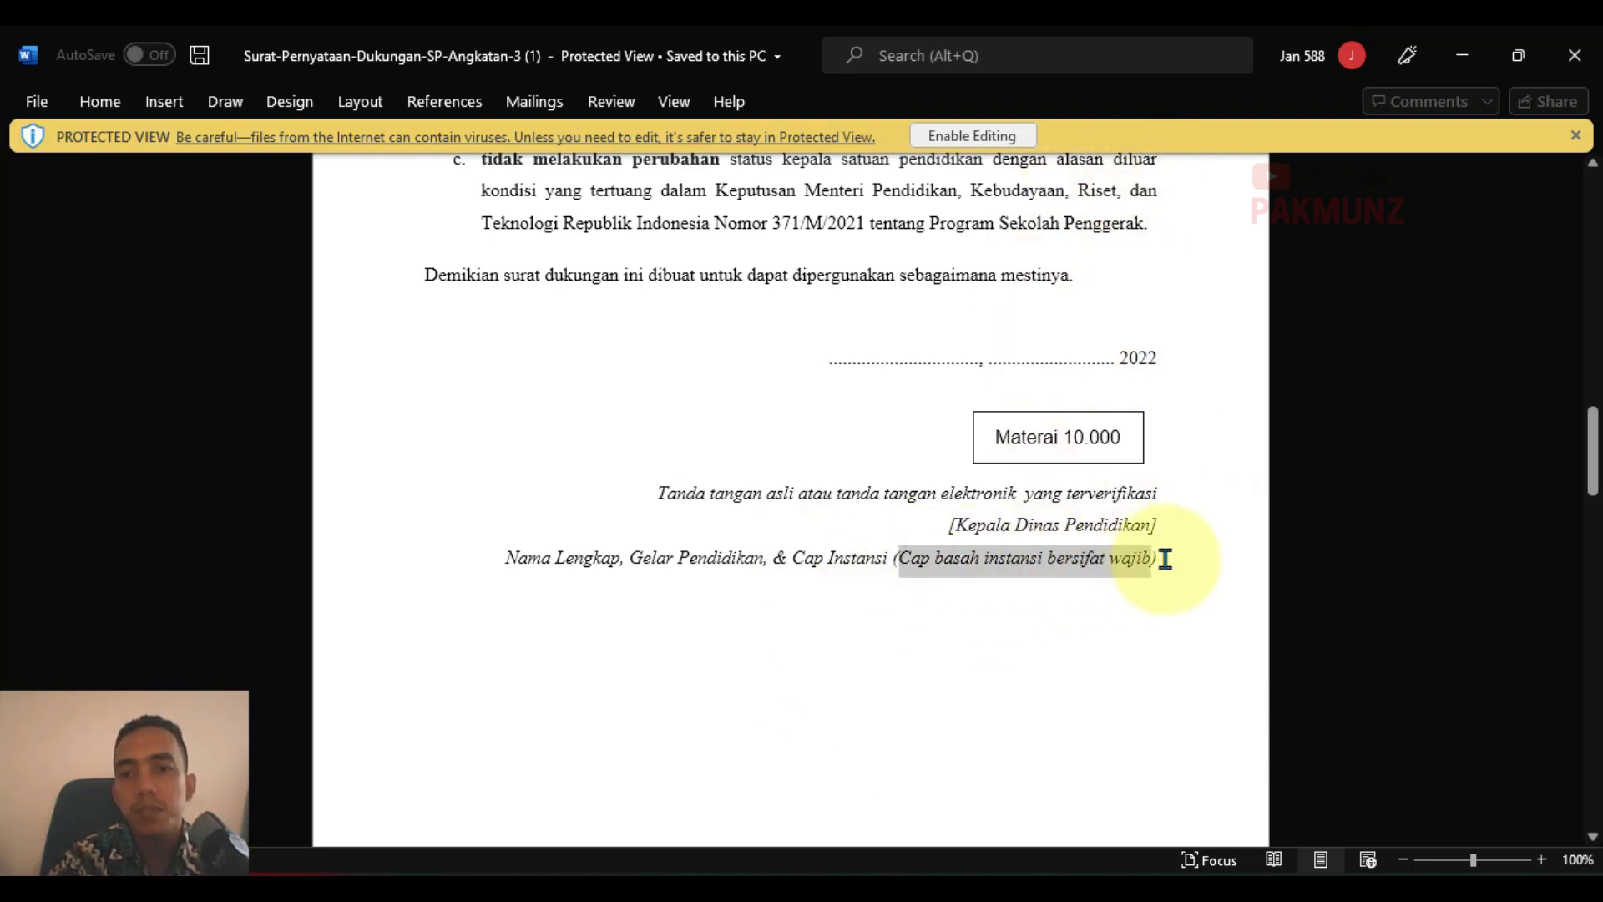
click(1179, 559)
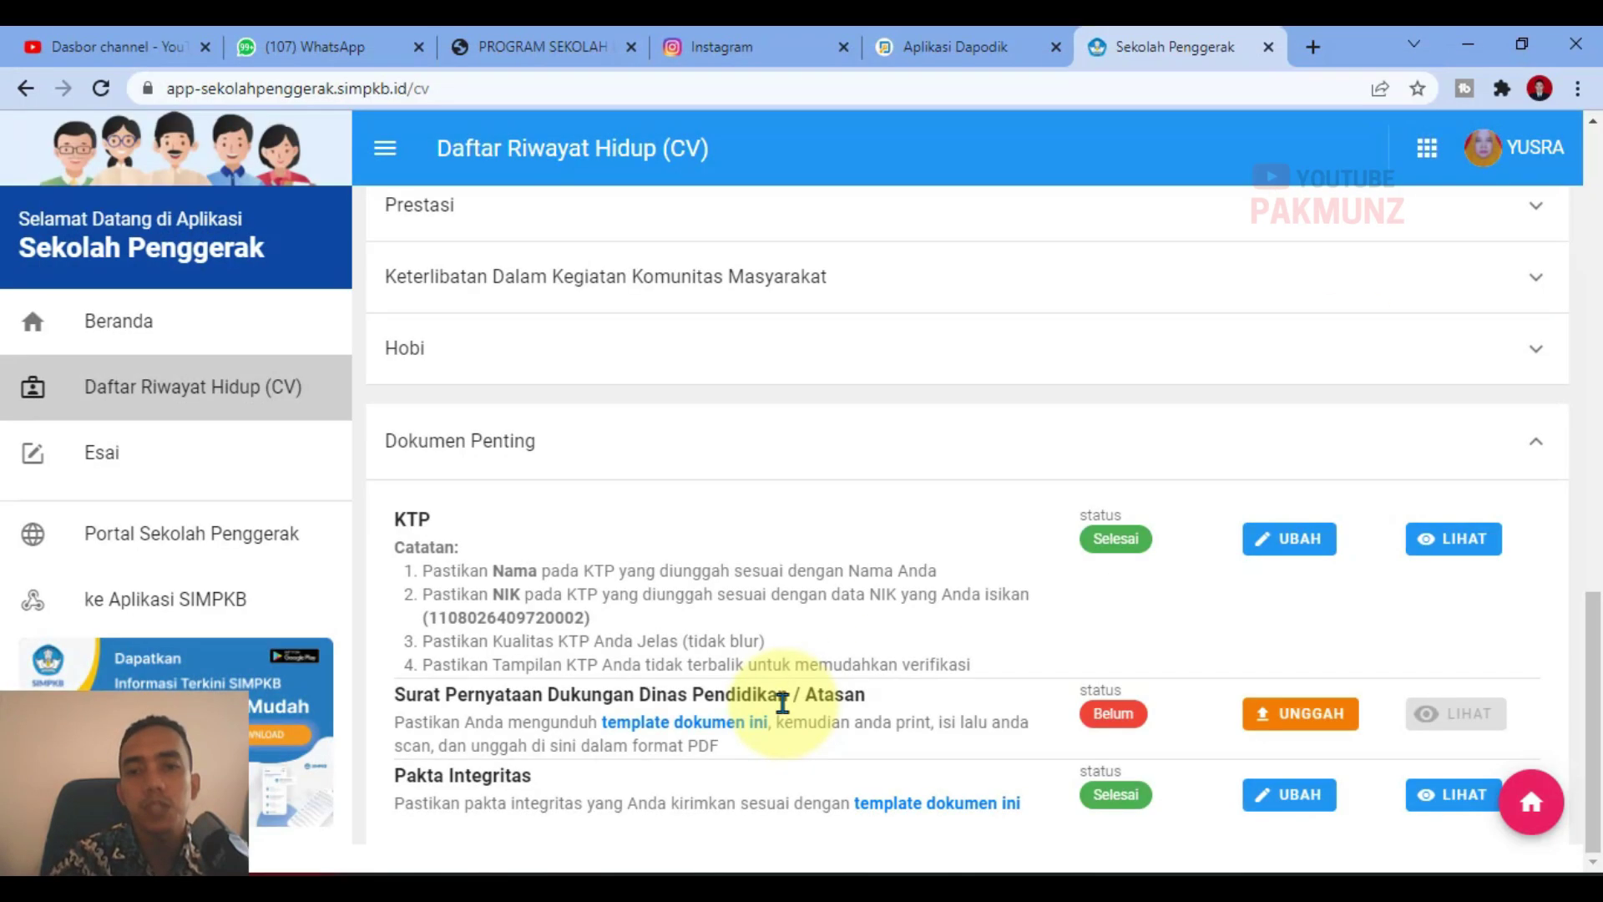
Step: Attach the scanned CamScanner PDF to the support-letter upload, checking its preview first
click(1275, 718)
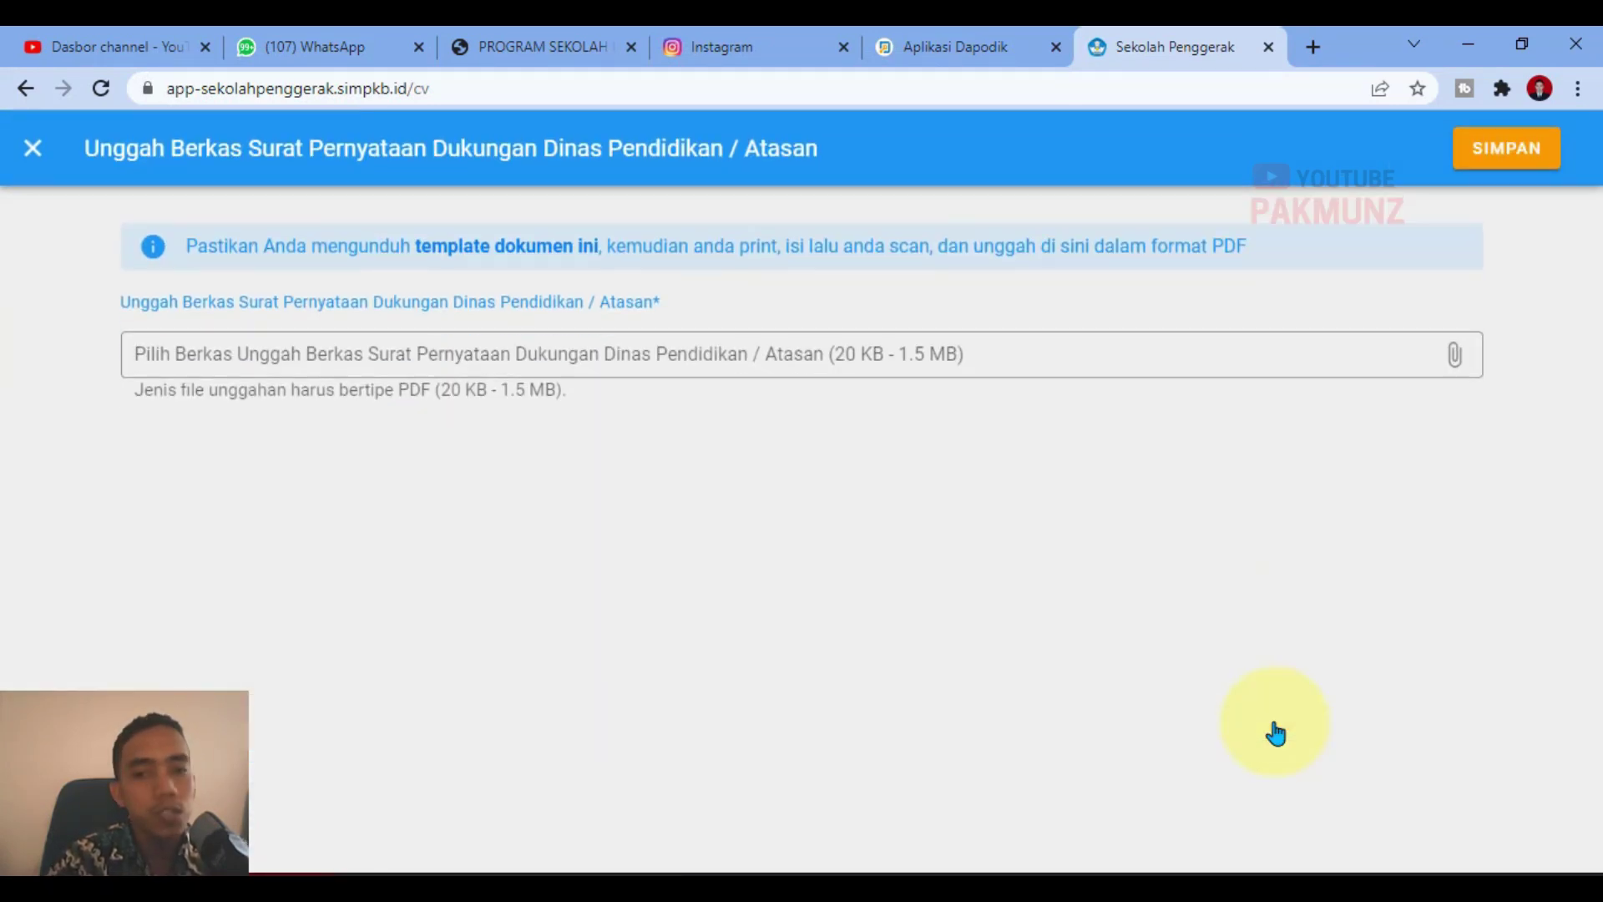
click(684, 365)
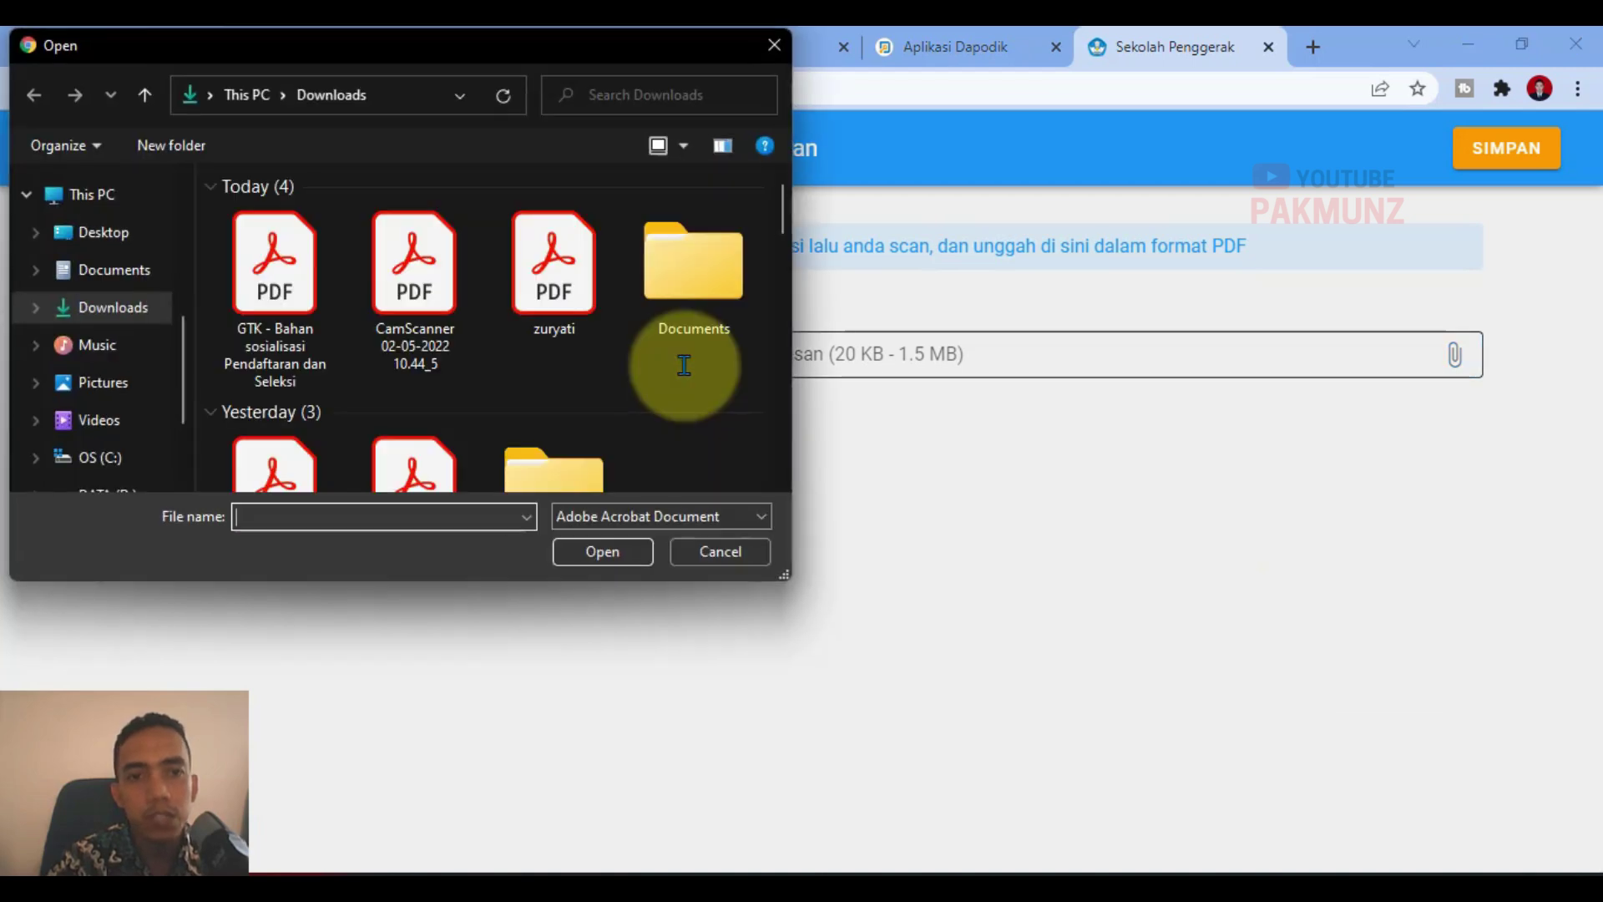
click(418, 269)
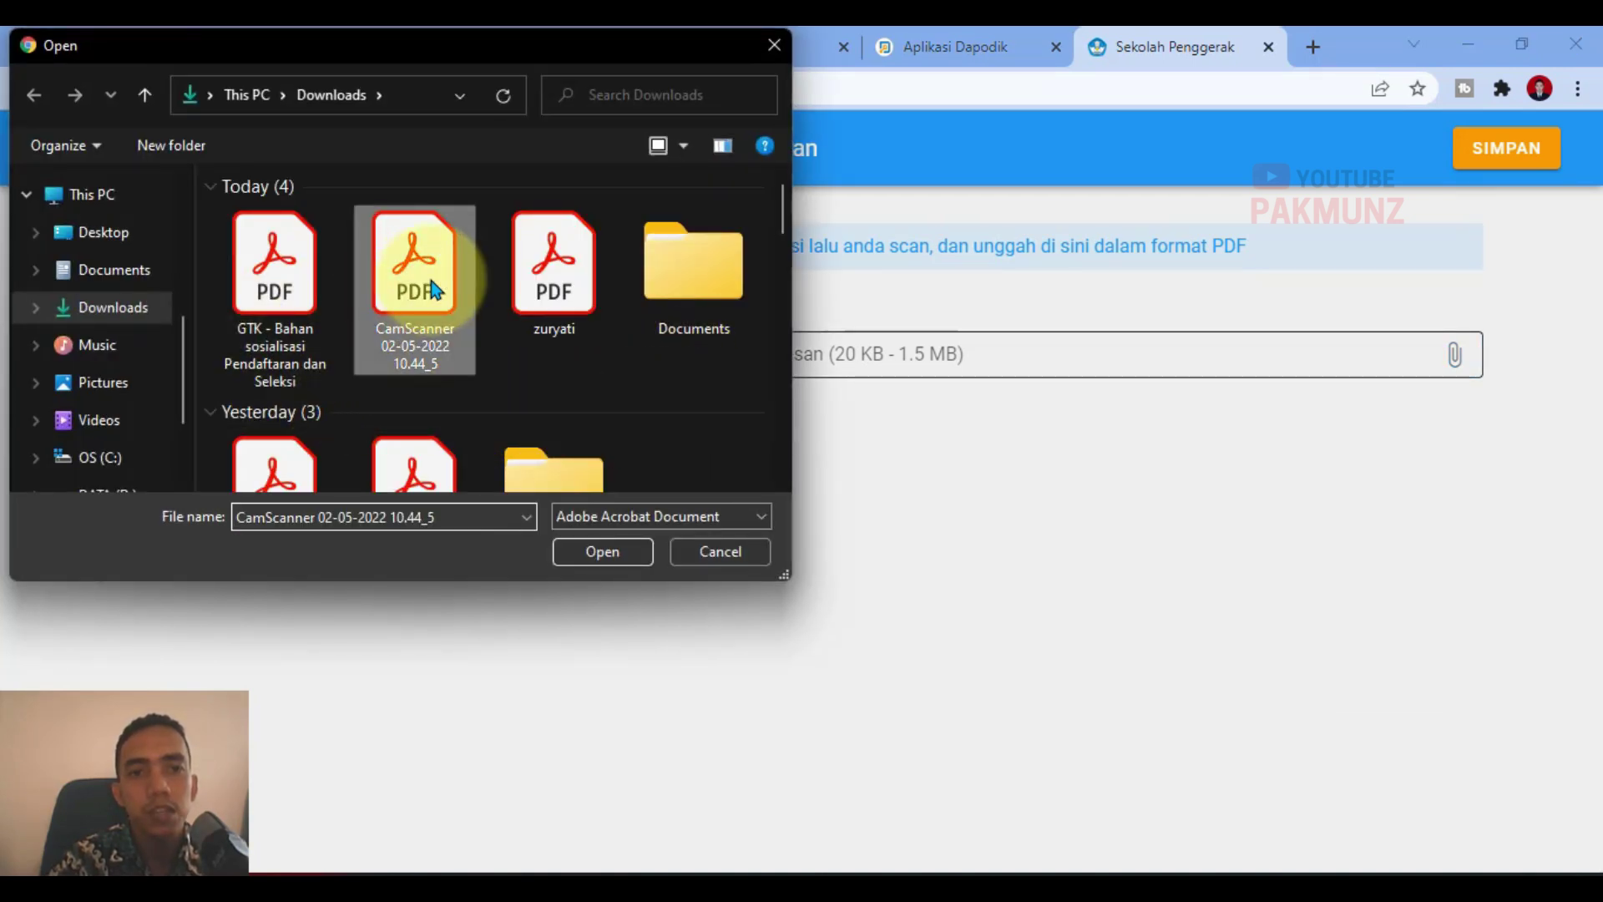
right_click(431, 281)
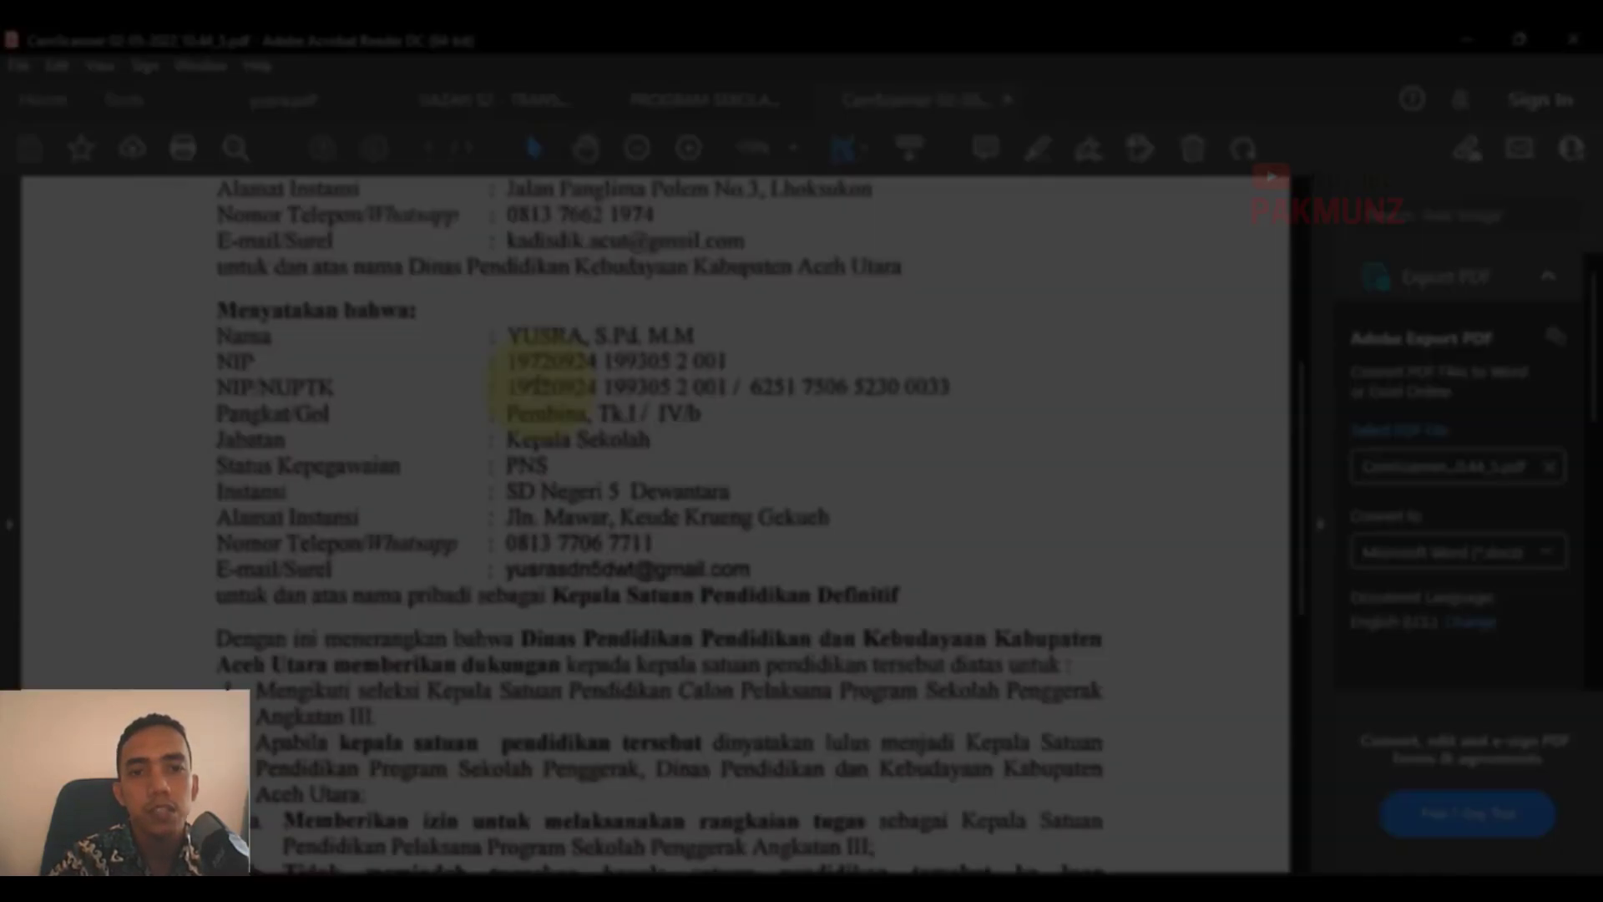
scroll(541, 411, down, 15)
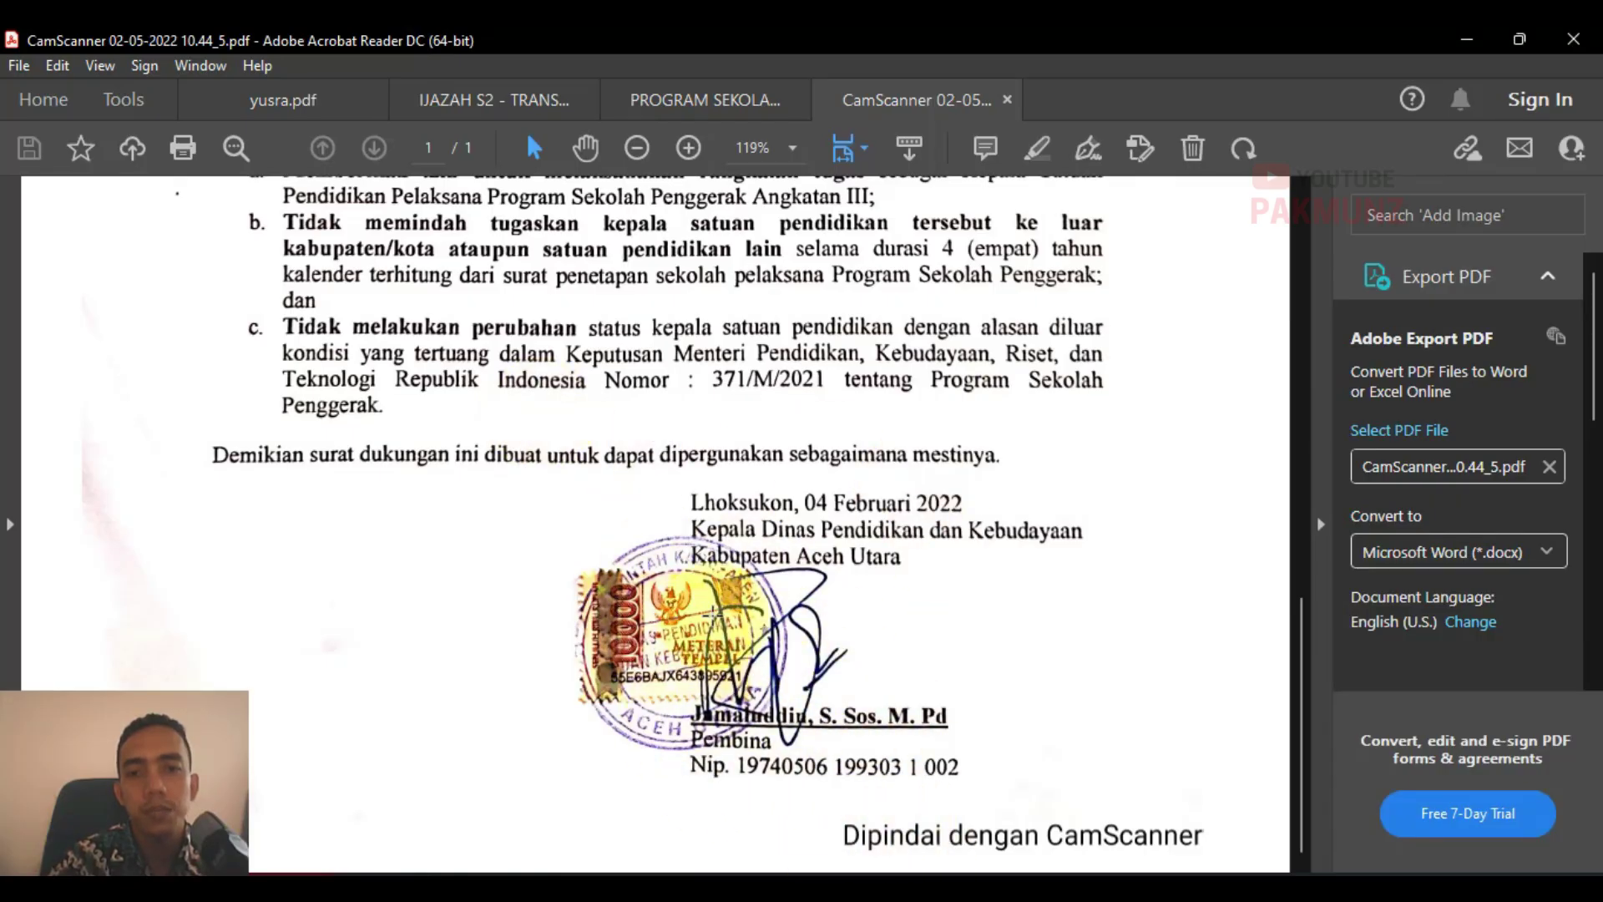
scroll(741, 691, up, 7)
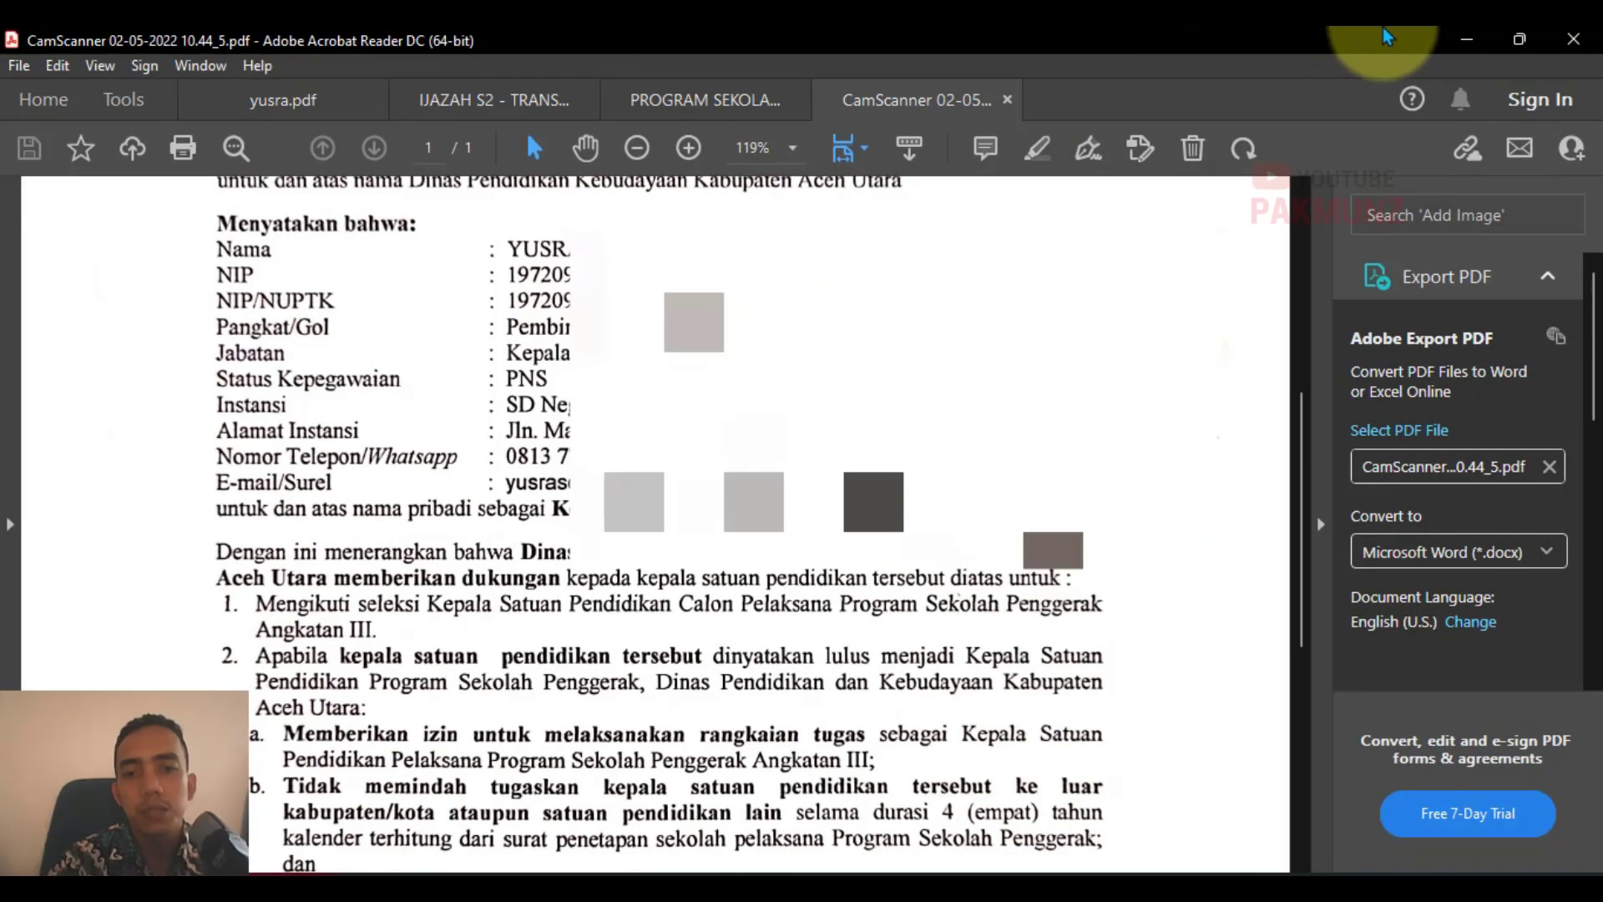
click(1573, 38)
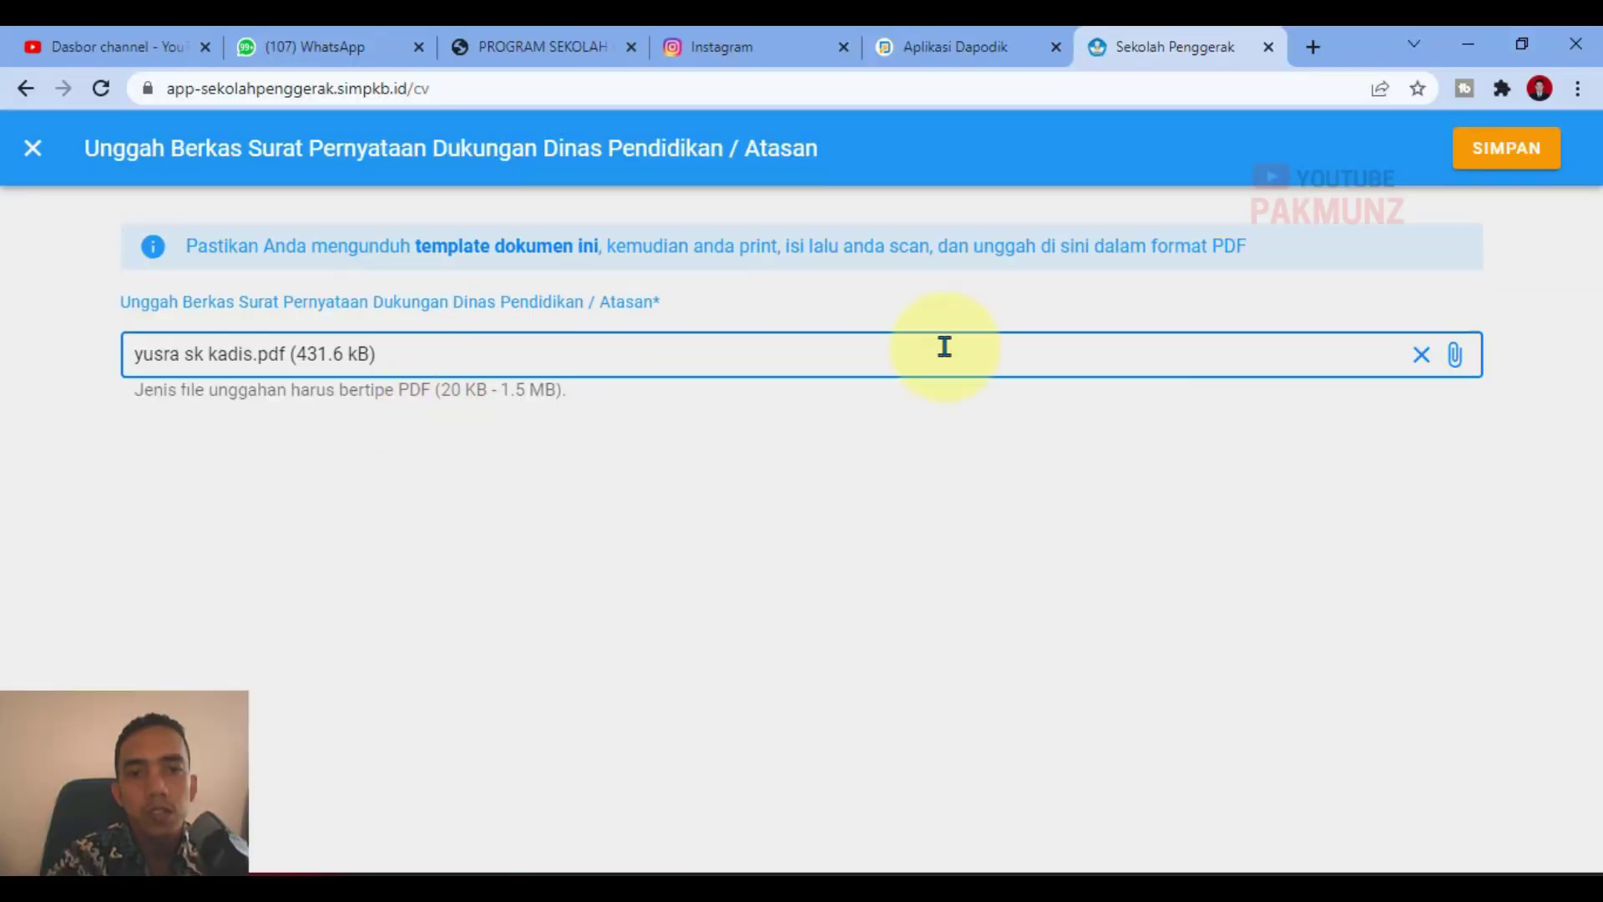
Step: Save the support-letter upload and dismiss the success message
click(1517, 148)
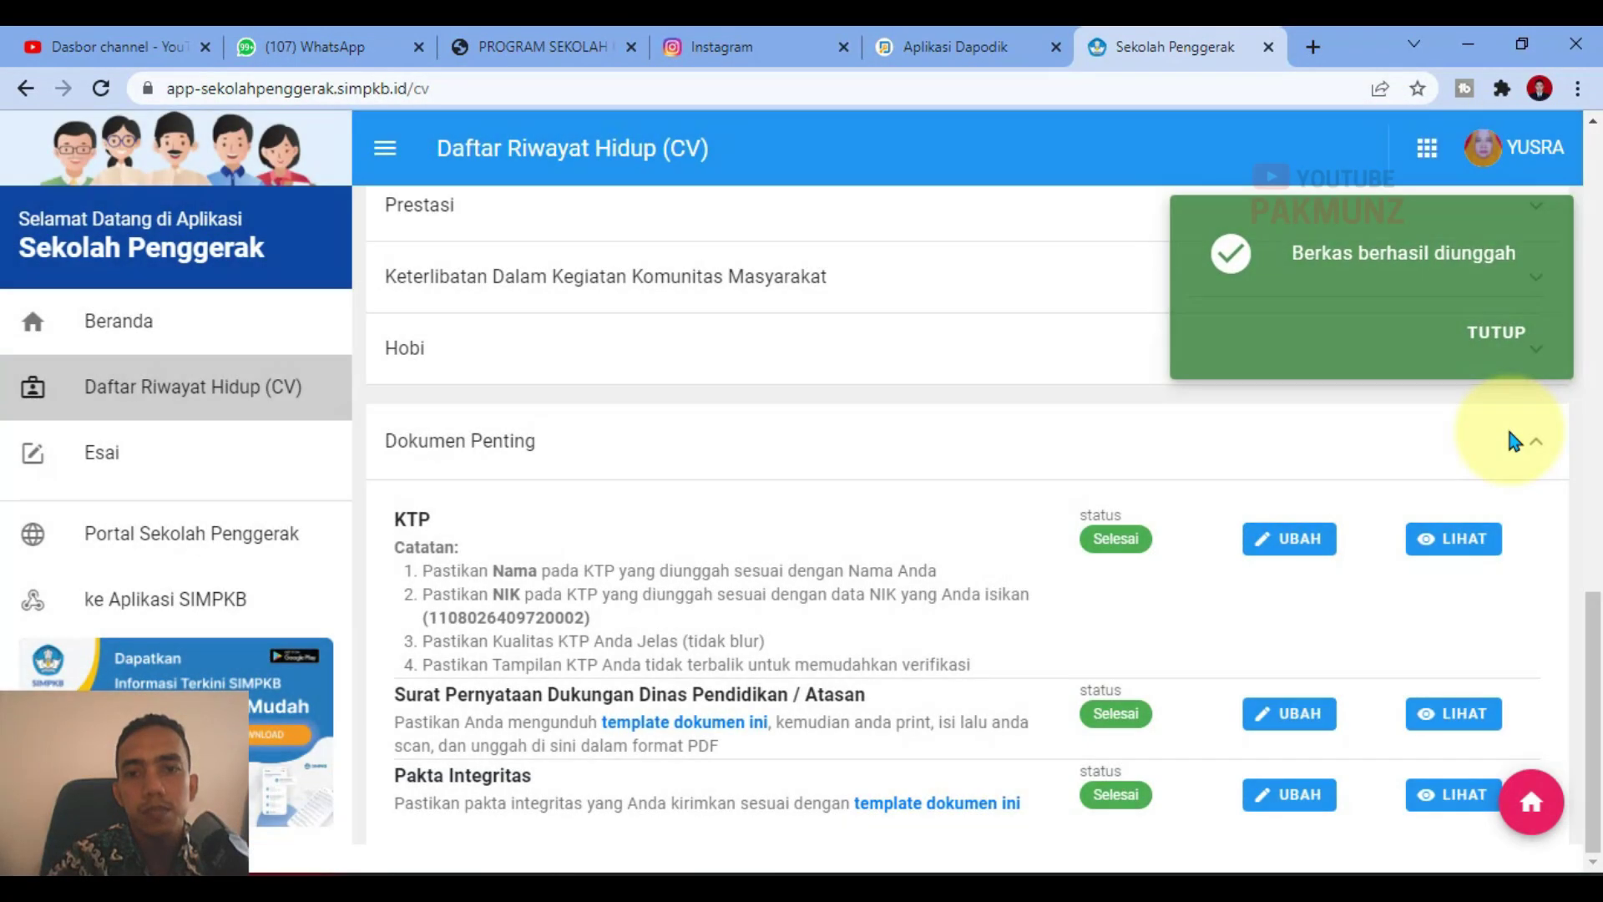
click(1509, 359)
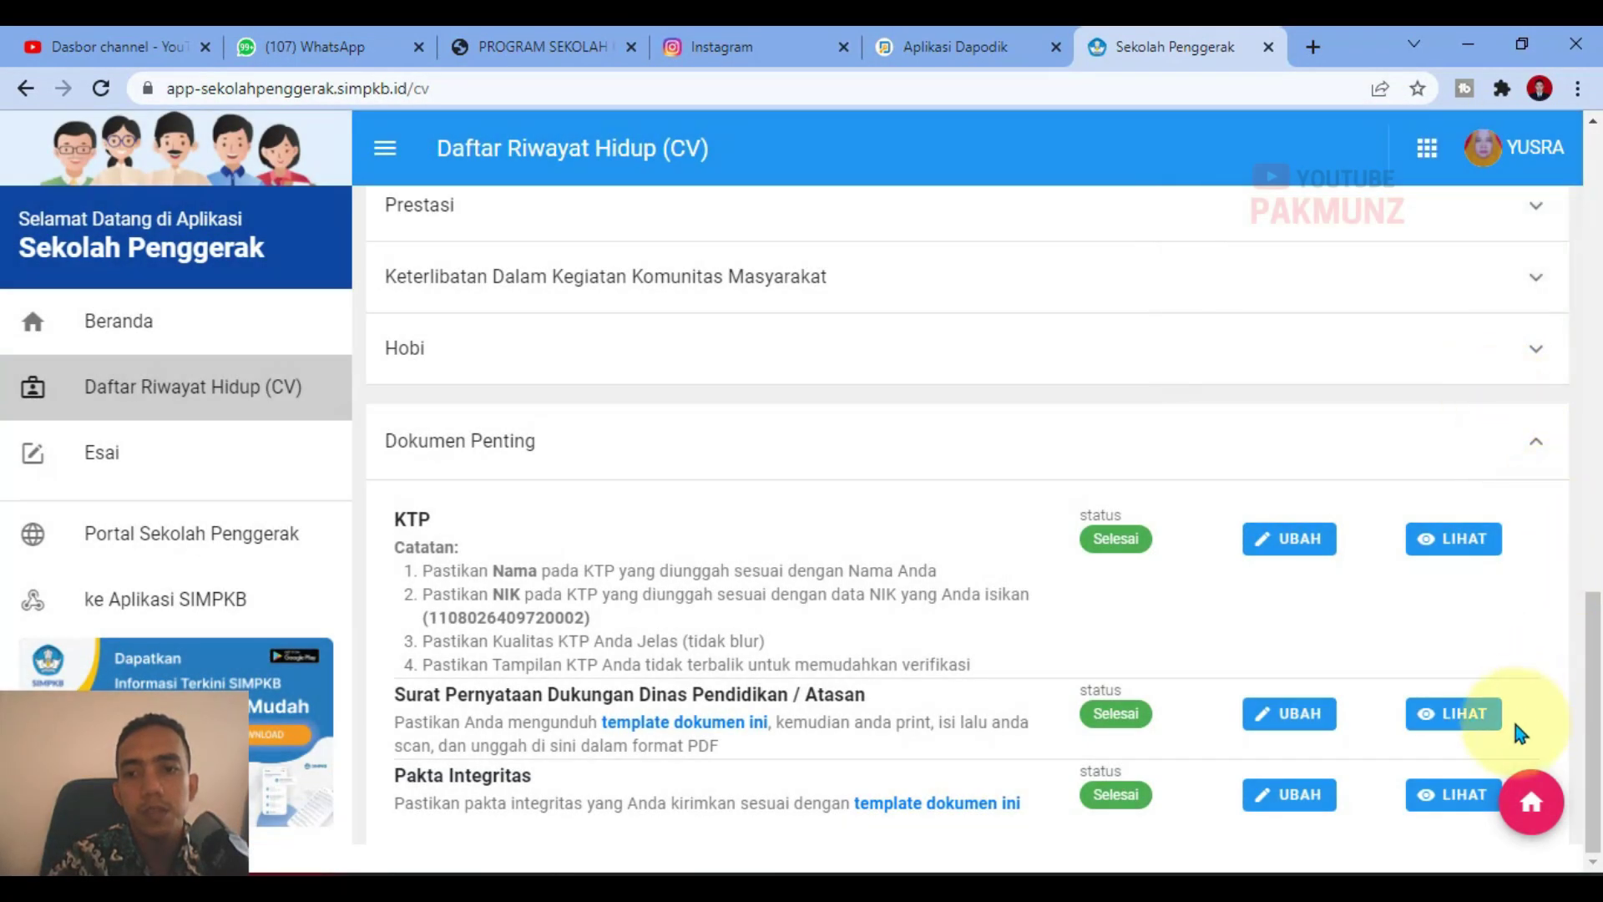
drag(1591, 644, 1593, 701)
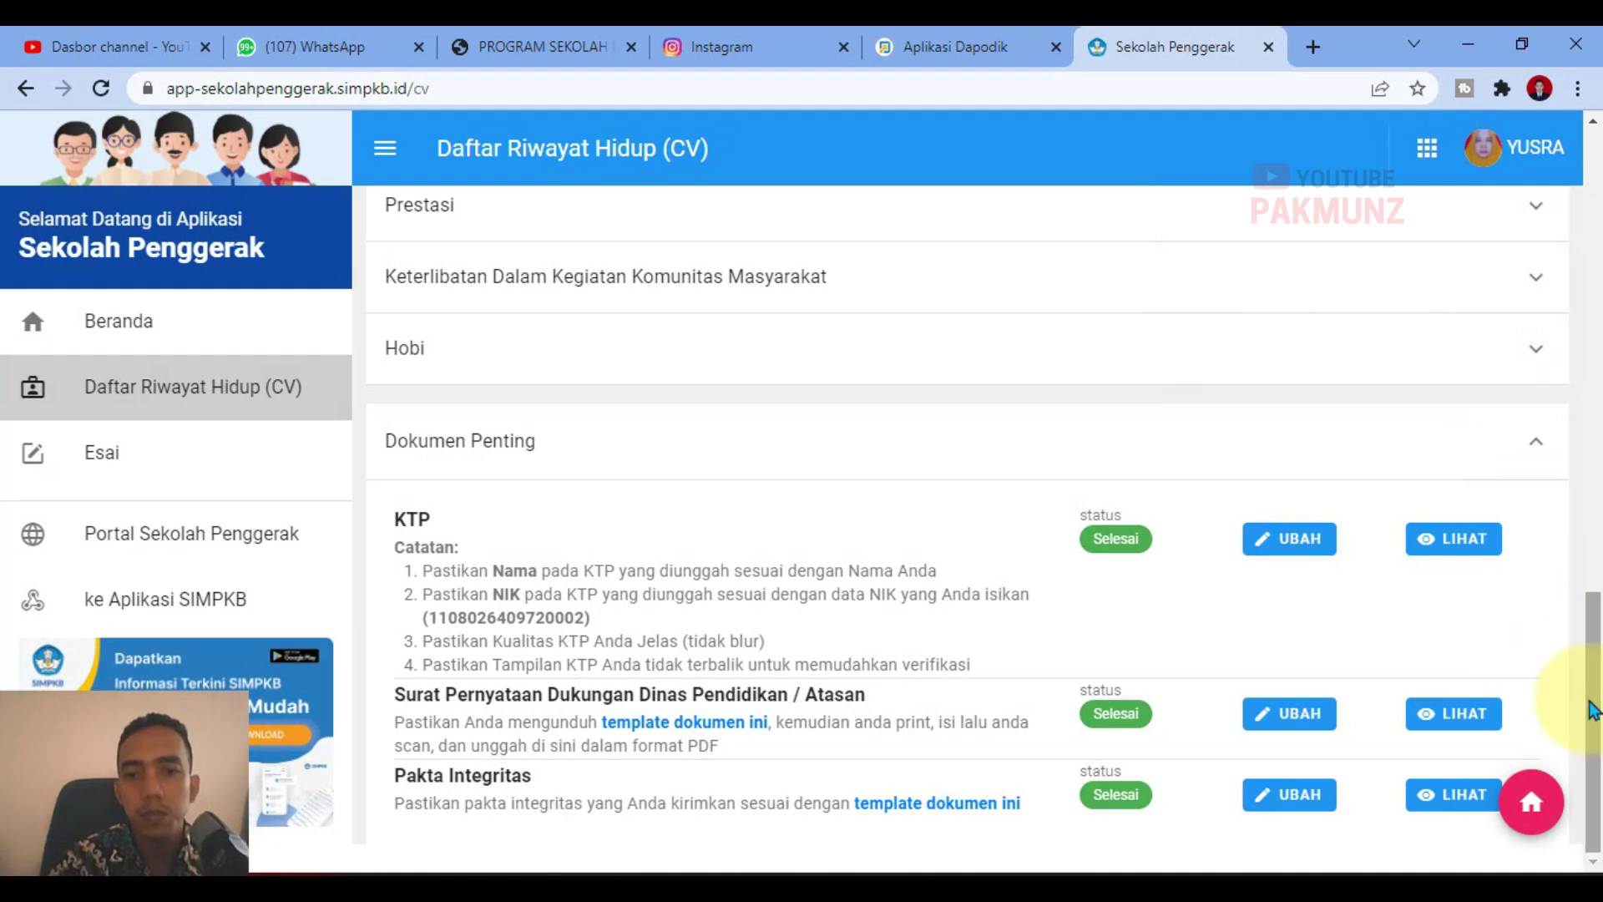
click(1450, 727)
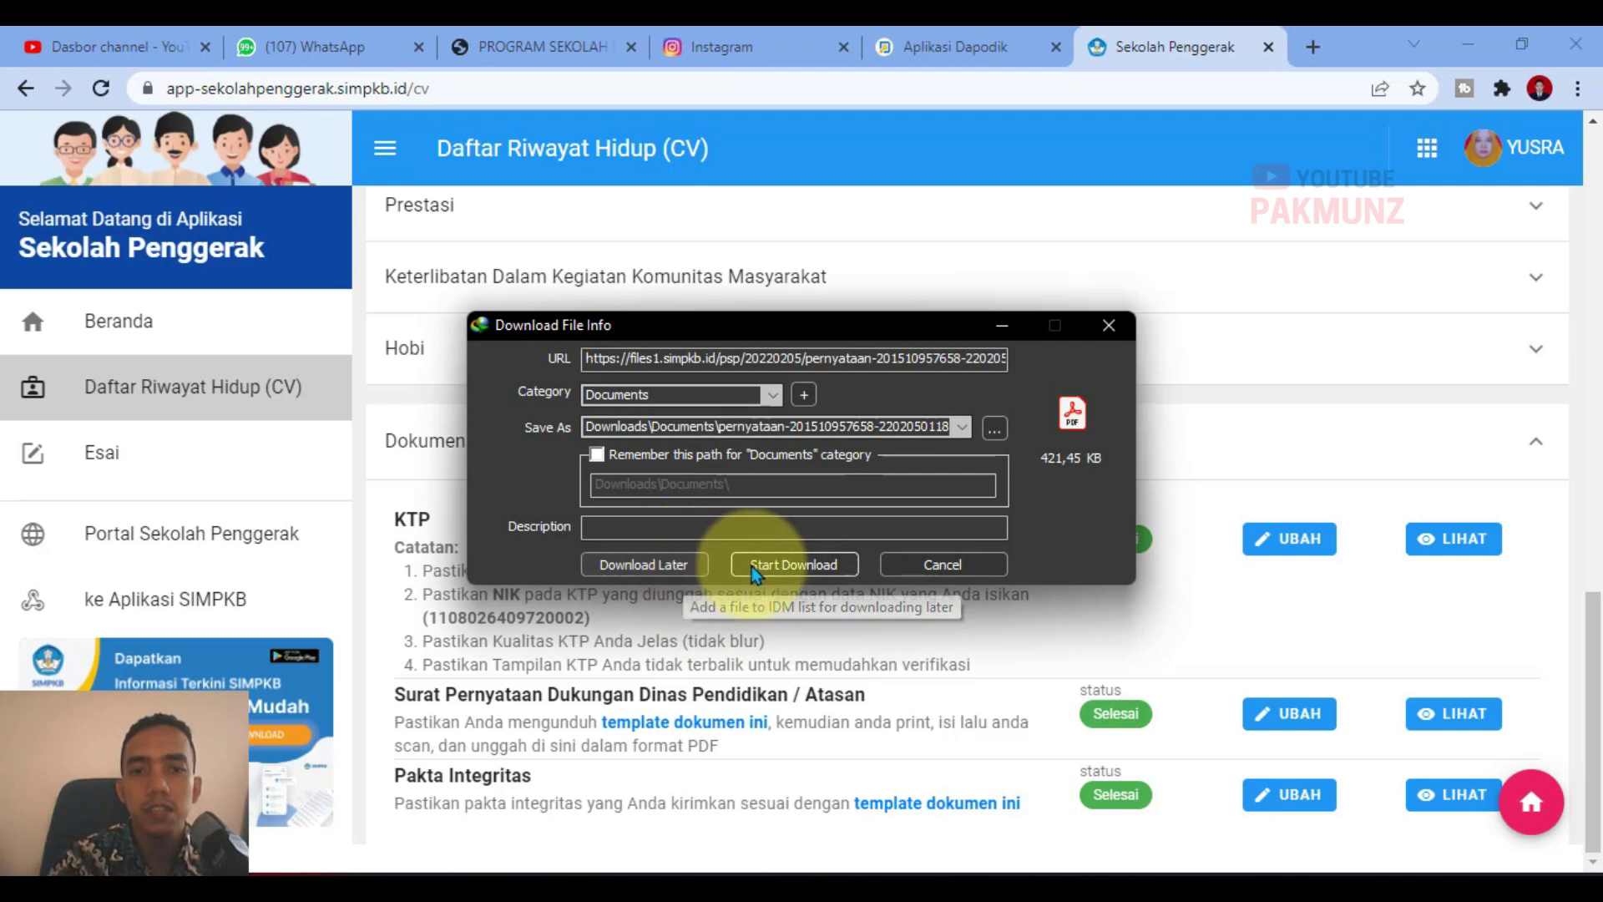
click(751, 566)
click(614, 534)
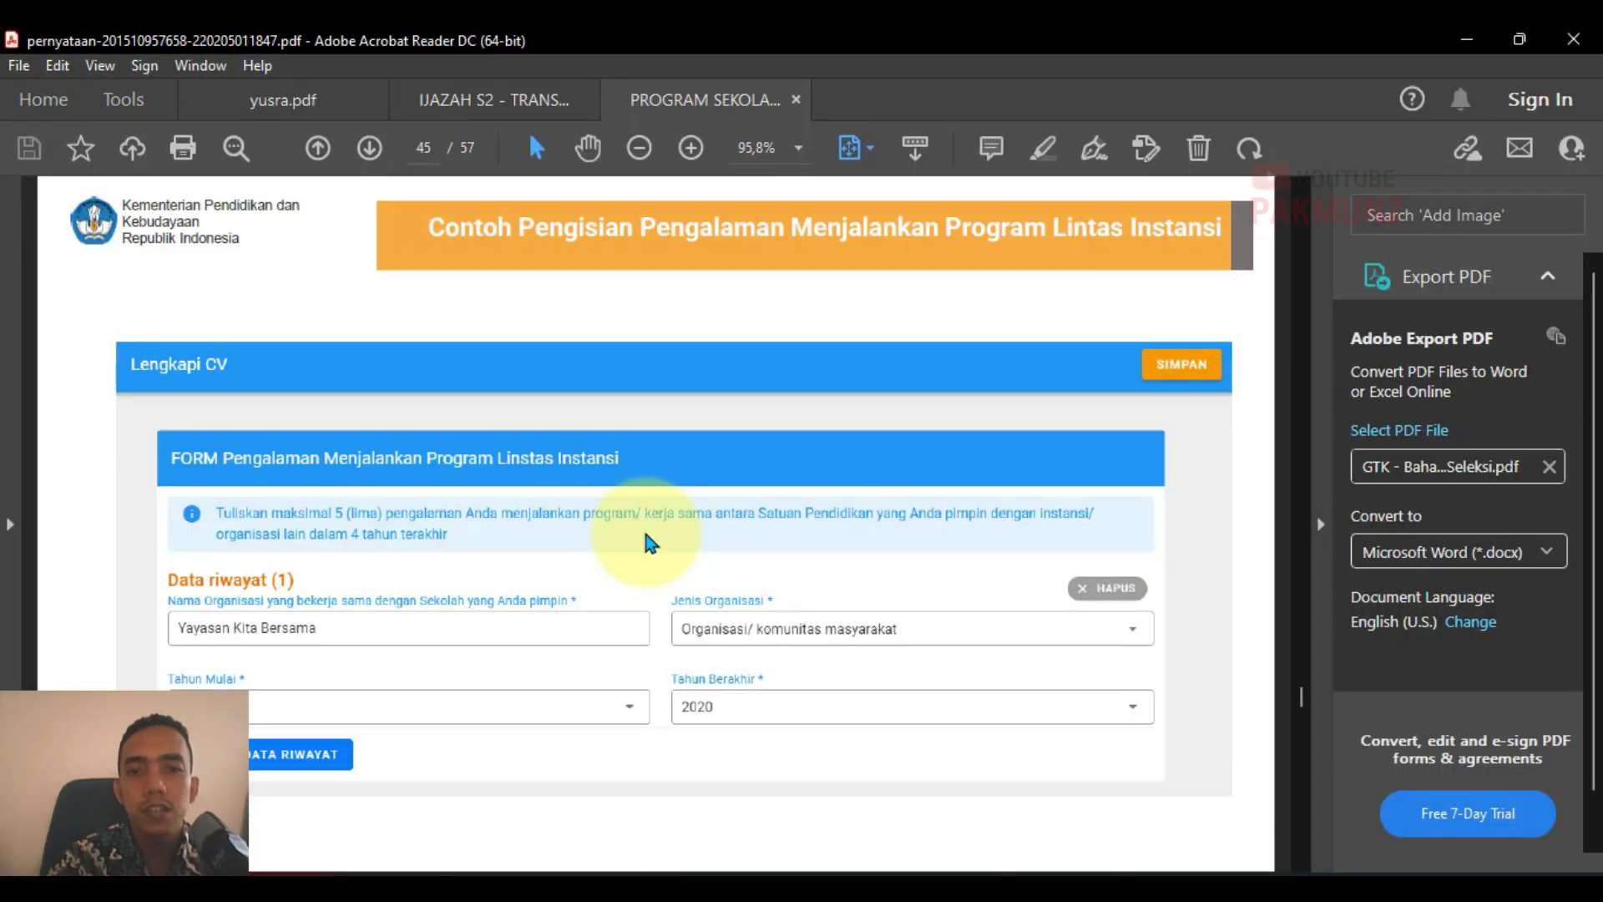
scroll(668, 501, down, 10)
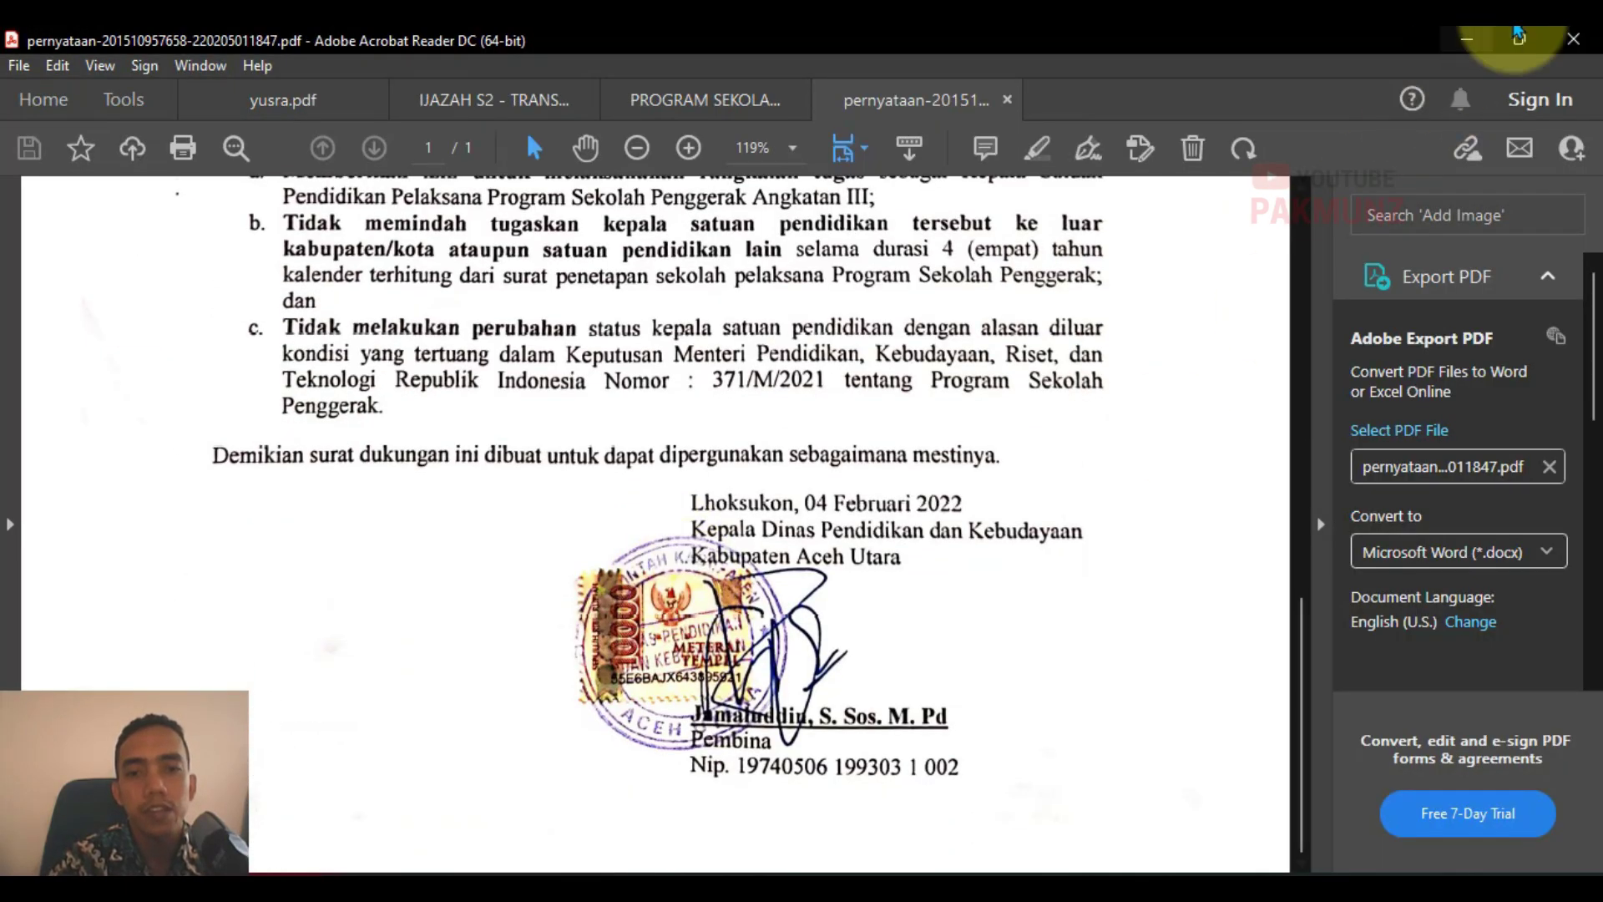
click(1573, 38)
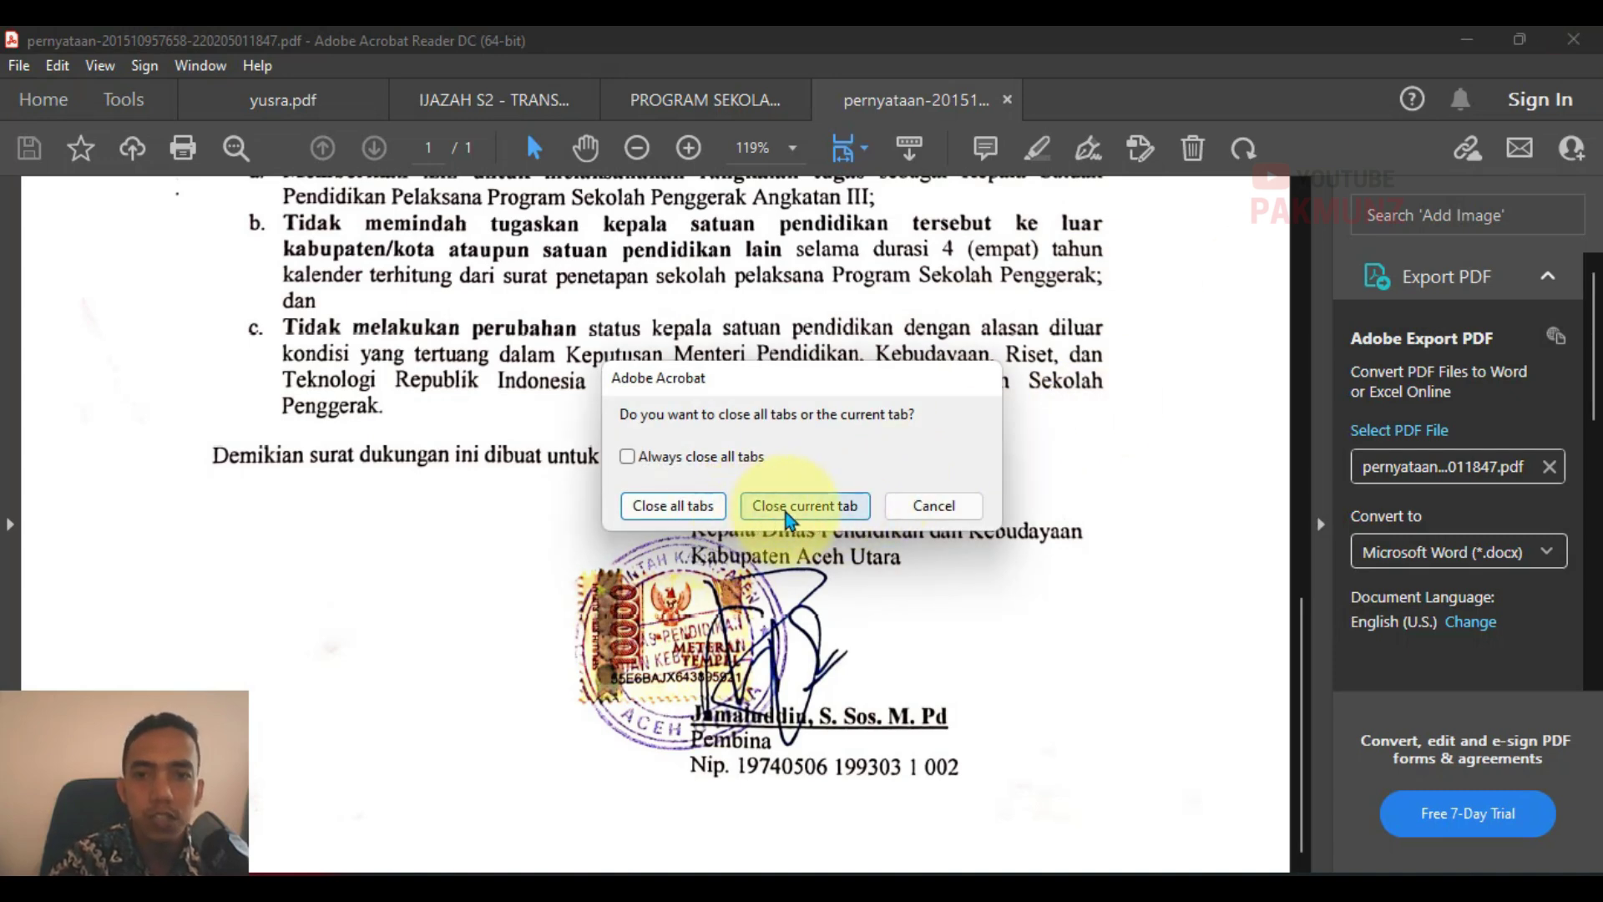
click(797, 506)
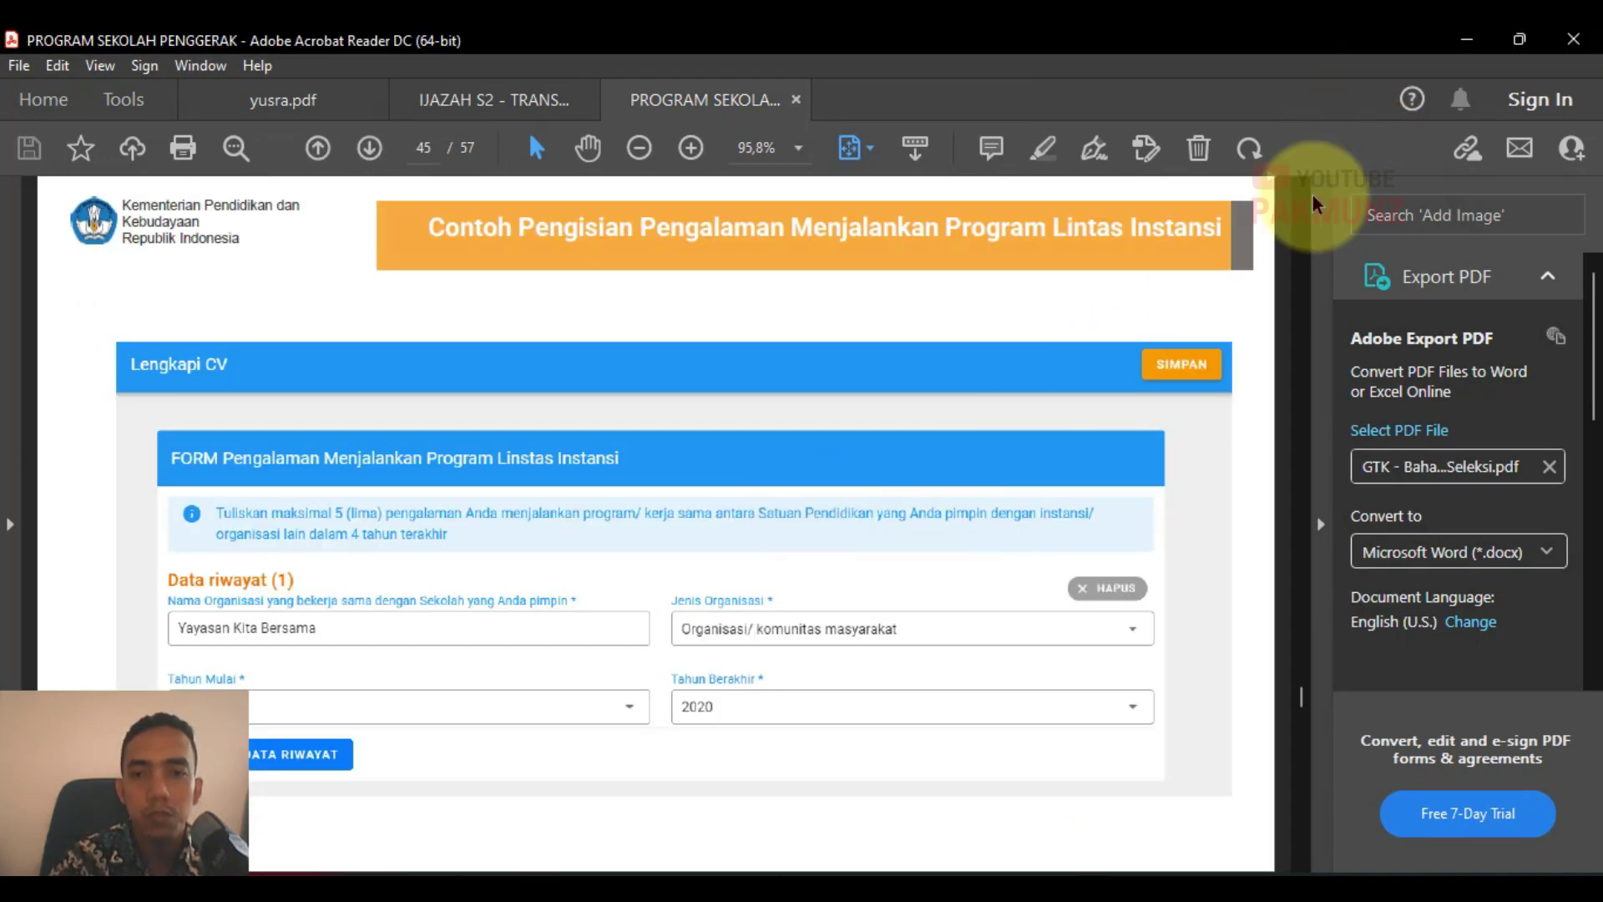
click(1466, 39)
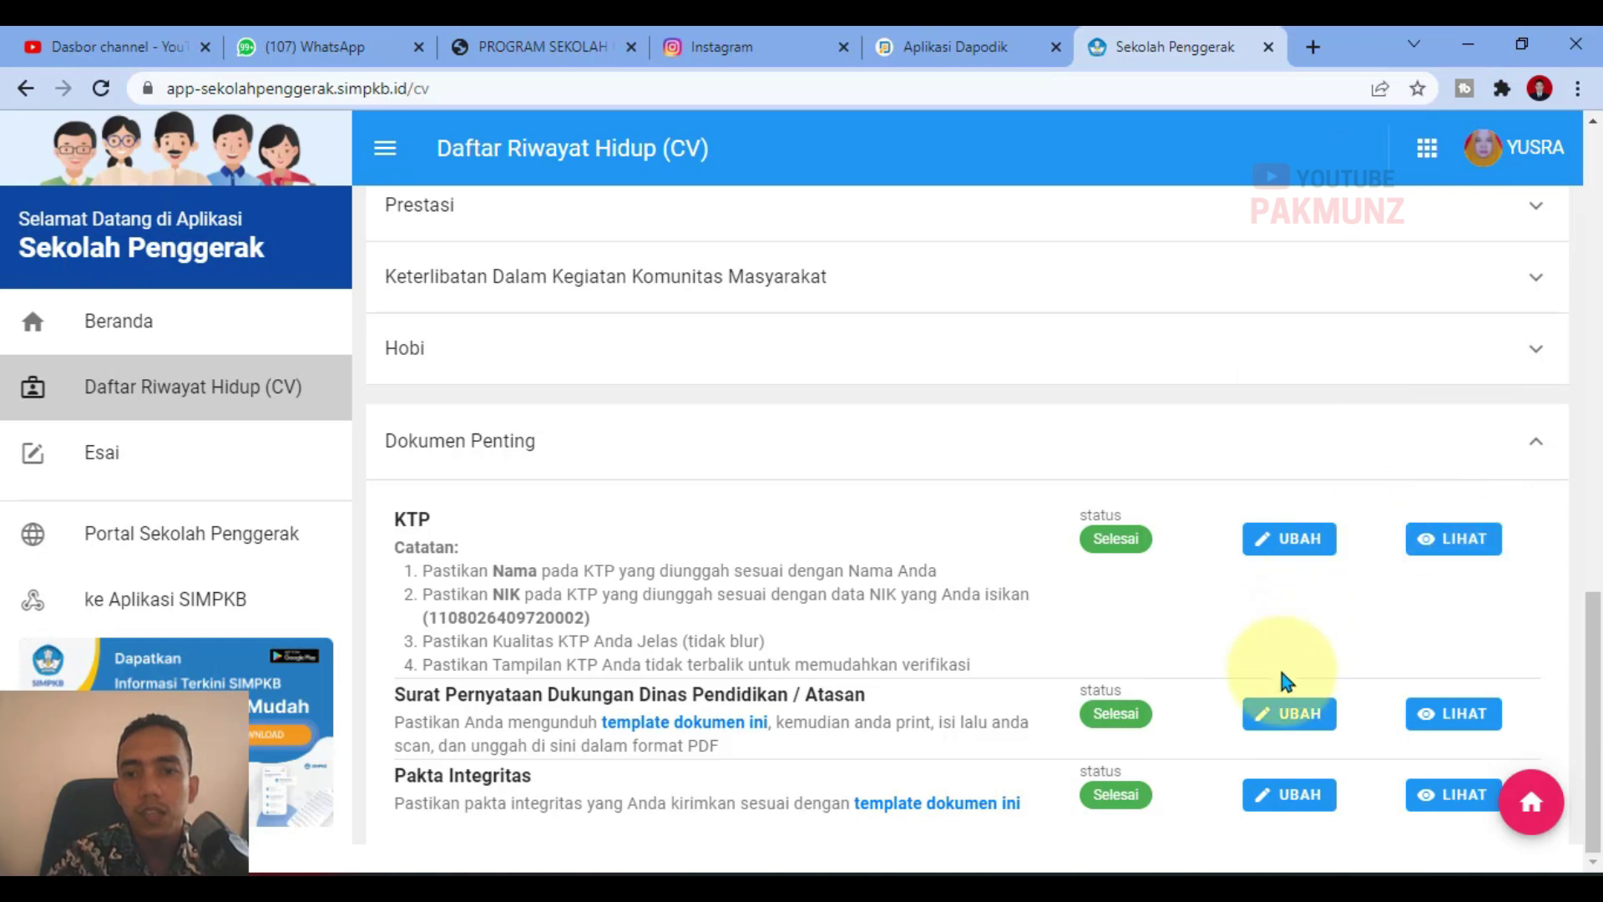
scroll(1414, 648, up, 15)
scroll(1403, 635, down, 4)
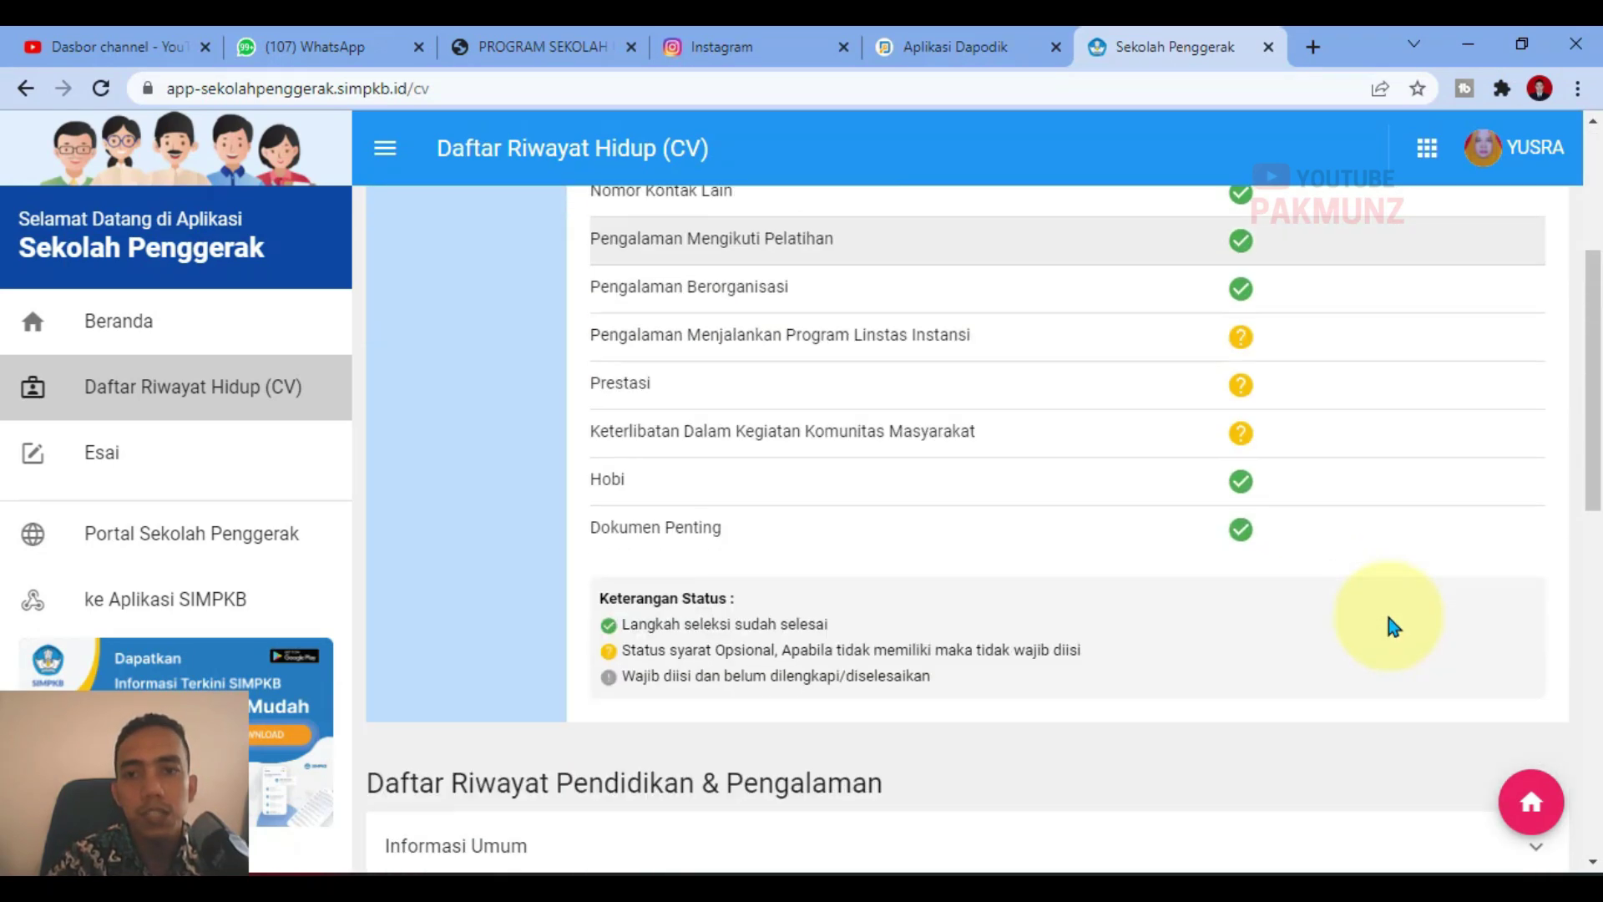
scroll(734, 485, up, 1)
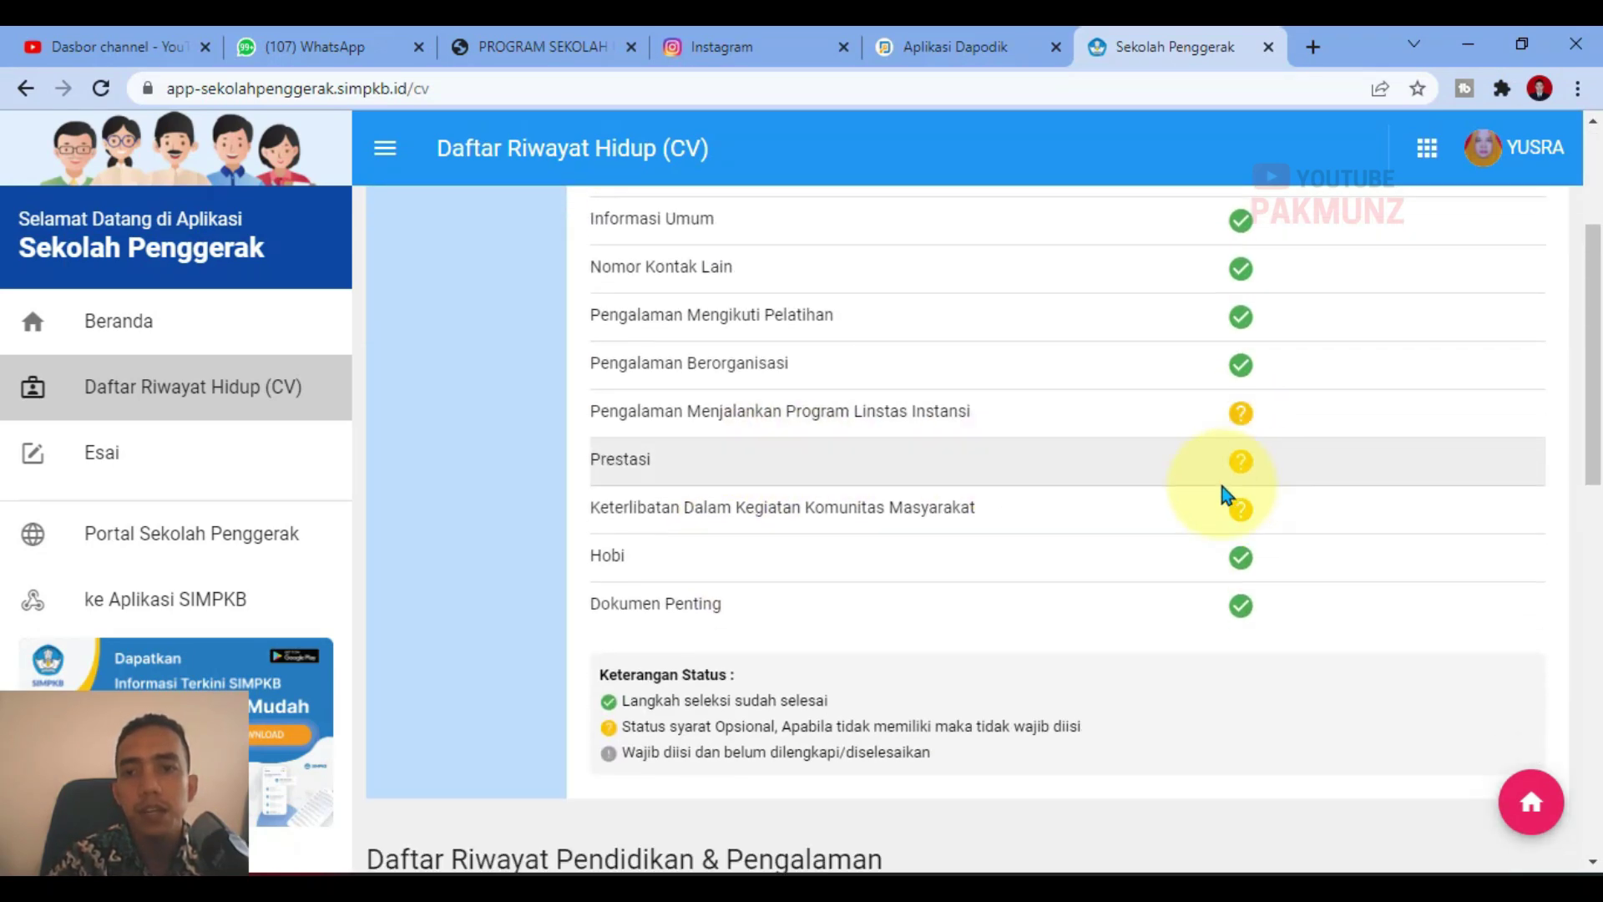
scroll(1221, 493, down, 1)
drag(628, 648, 907, 648)
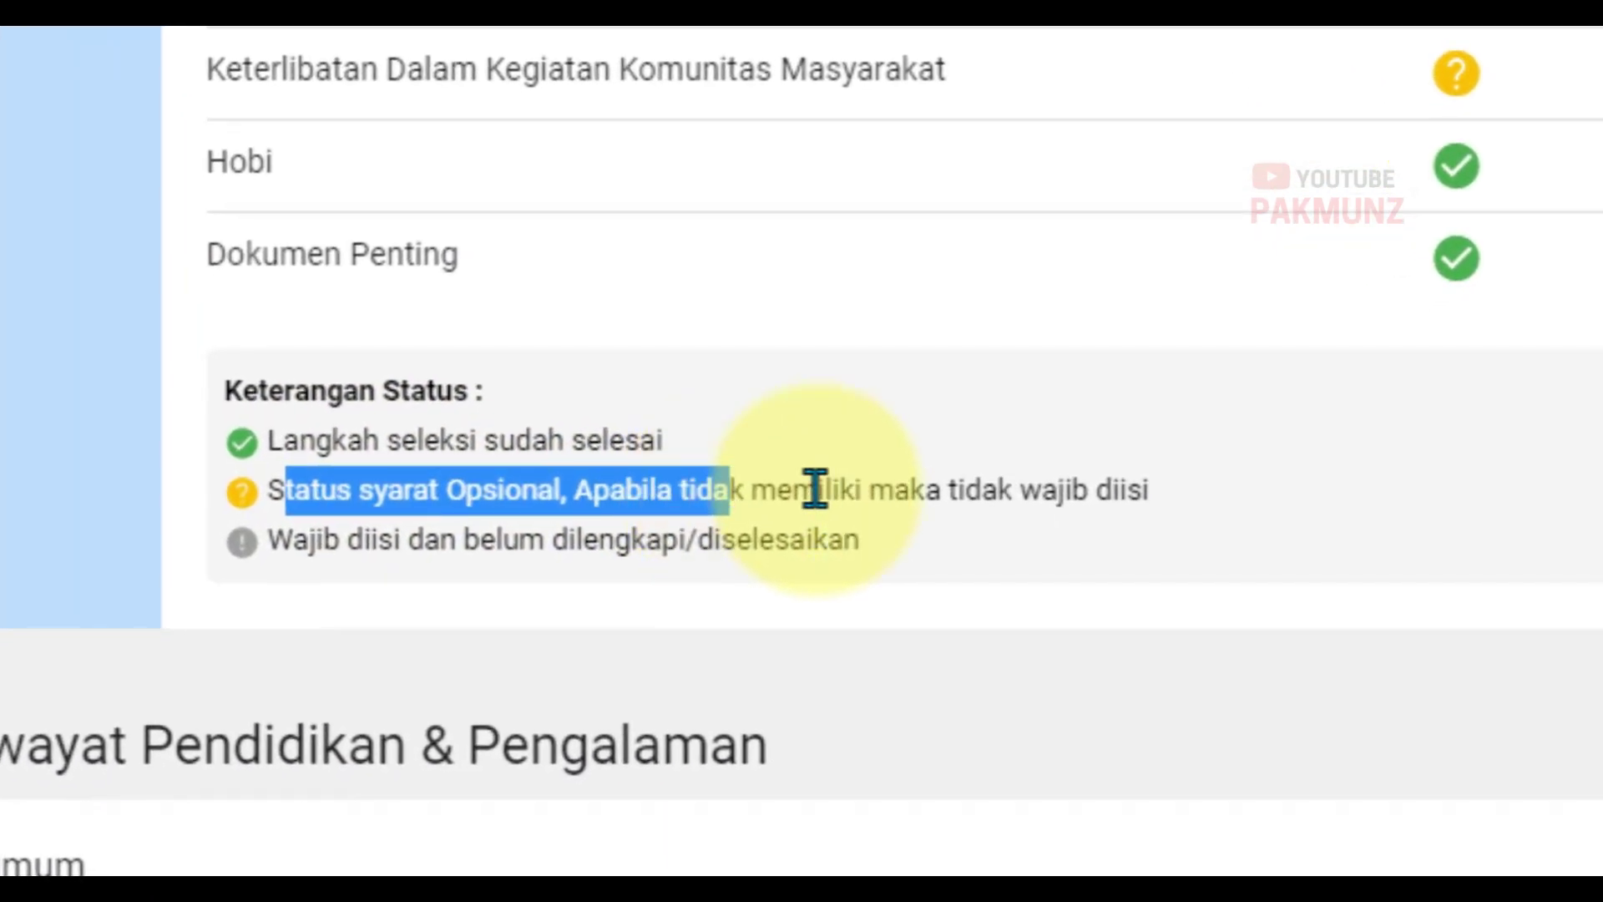
drag(815, 488, 1309, 450)
scroll(1312, 401, up, 4)
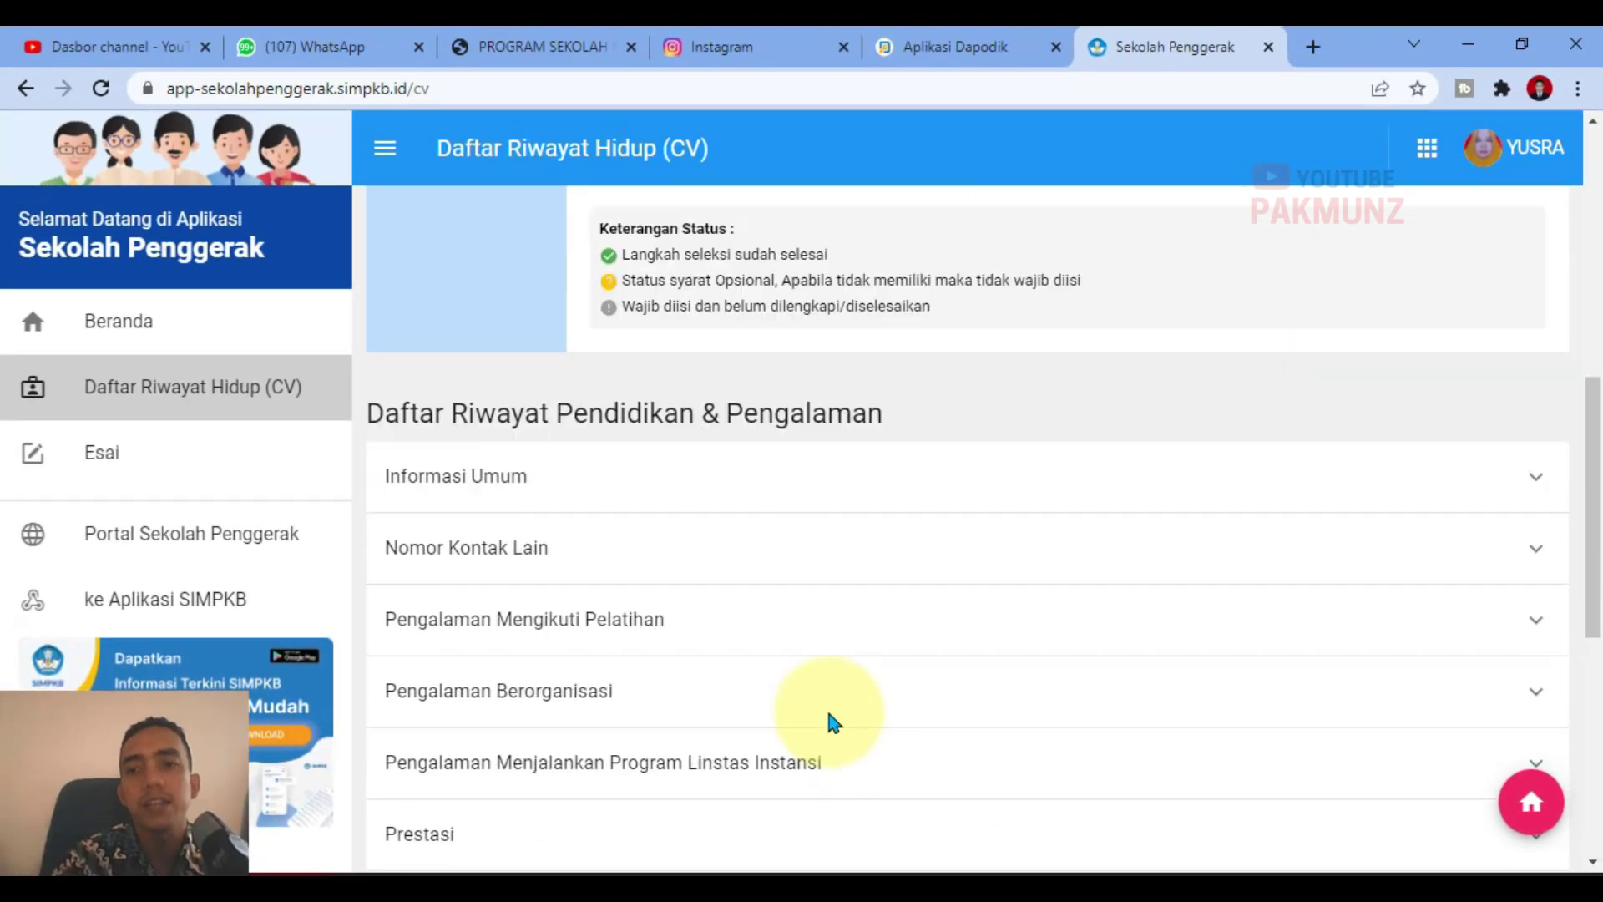
scroll(831, 720, down, 6)
scroll(831, 720, down, 1)
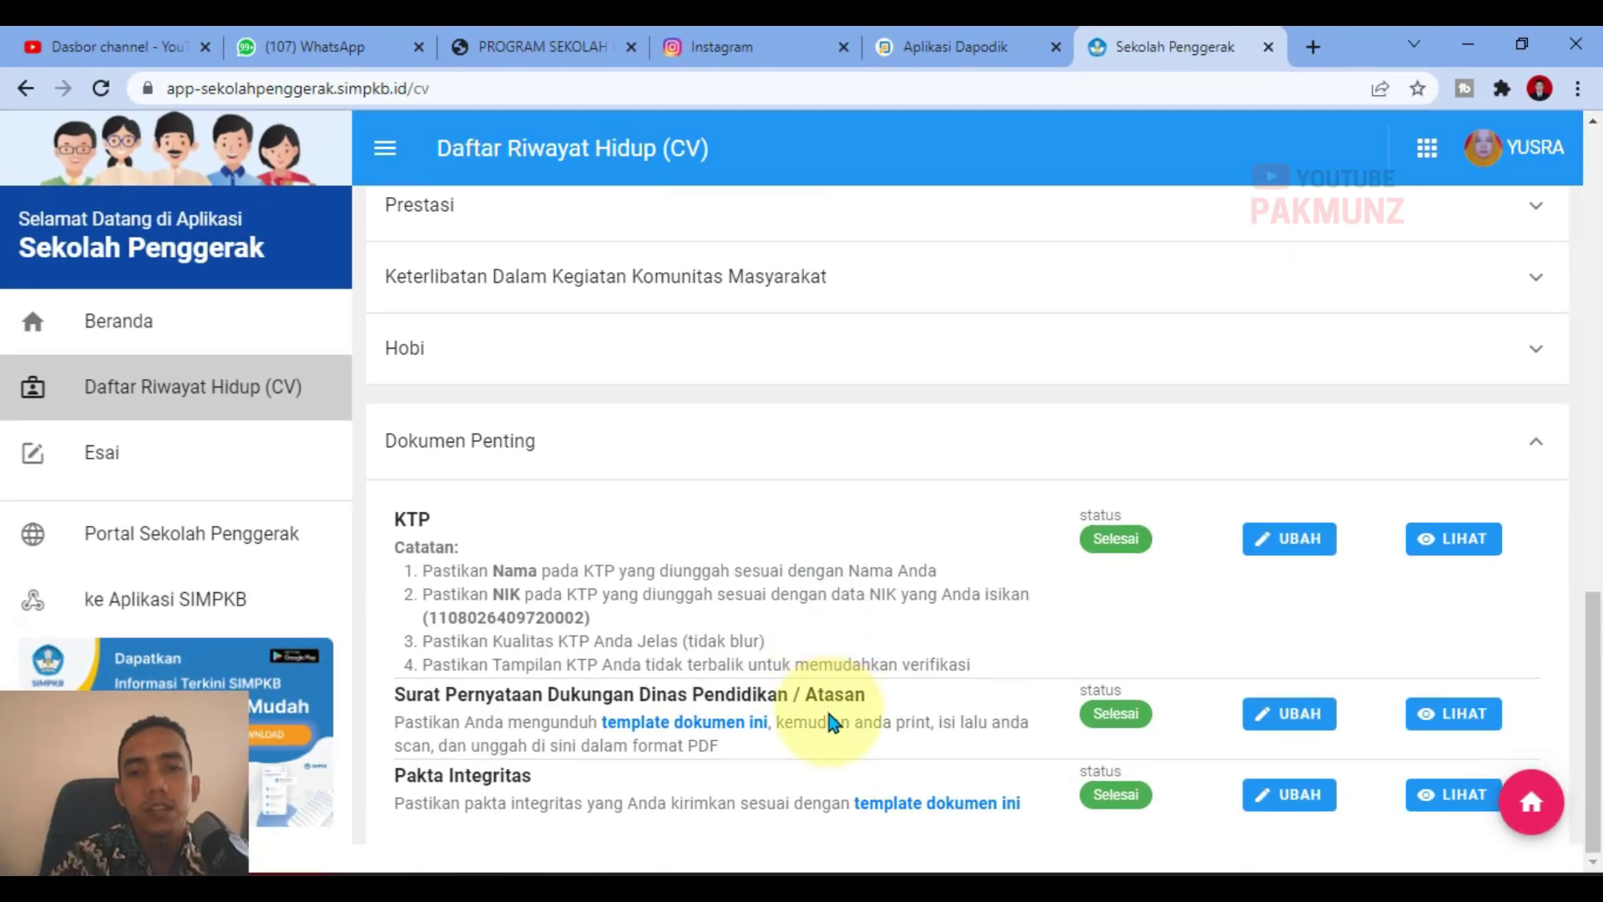
scroll(566, 512, up, 10)
scroll(953, 637, up, 6)
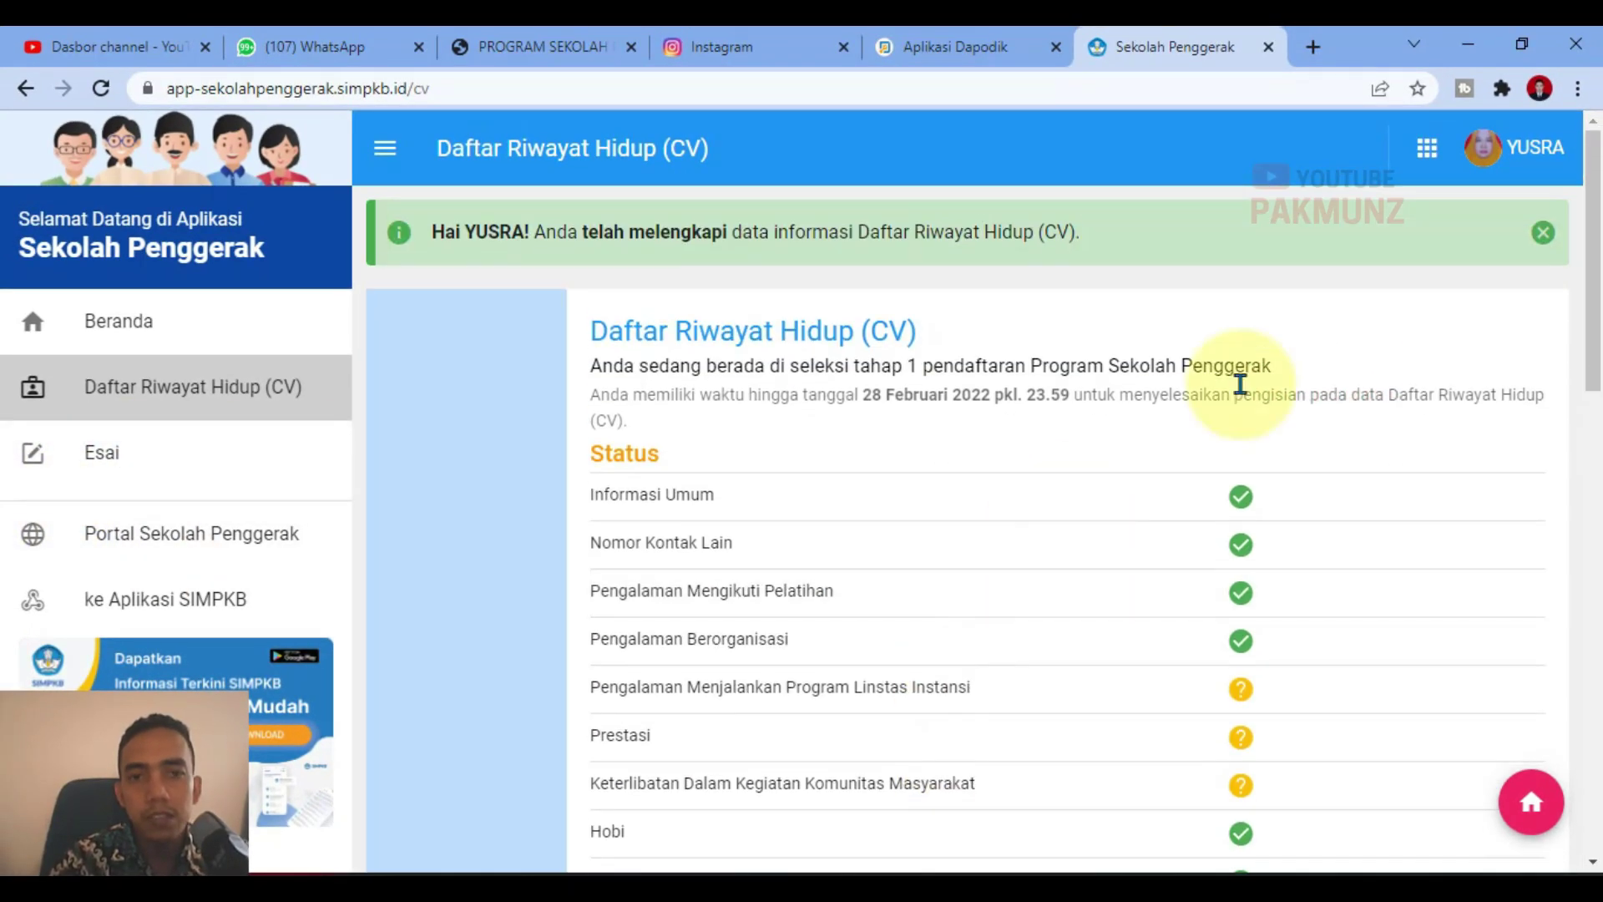
click(101, 87)
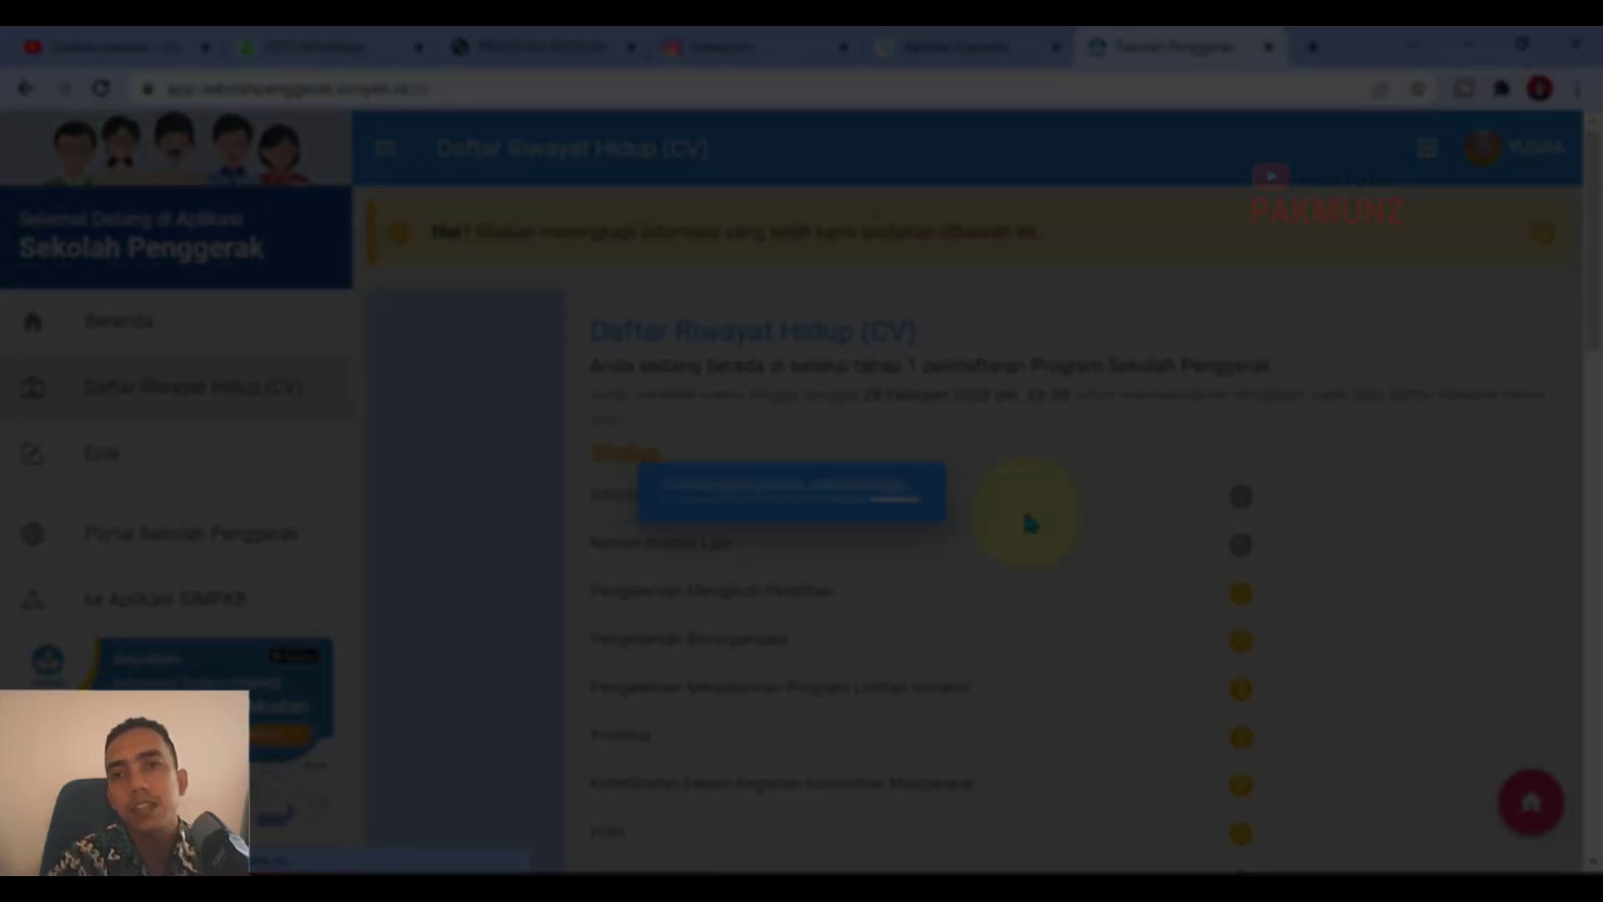
scroll(1029, 524, down, 10)
scroll(1010, 563, down, 5)
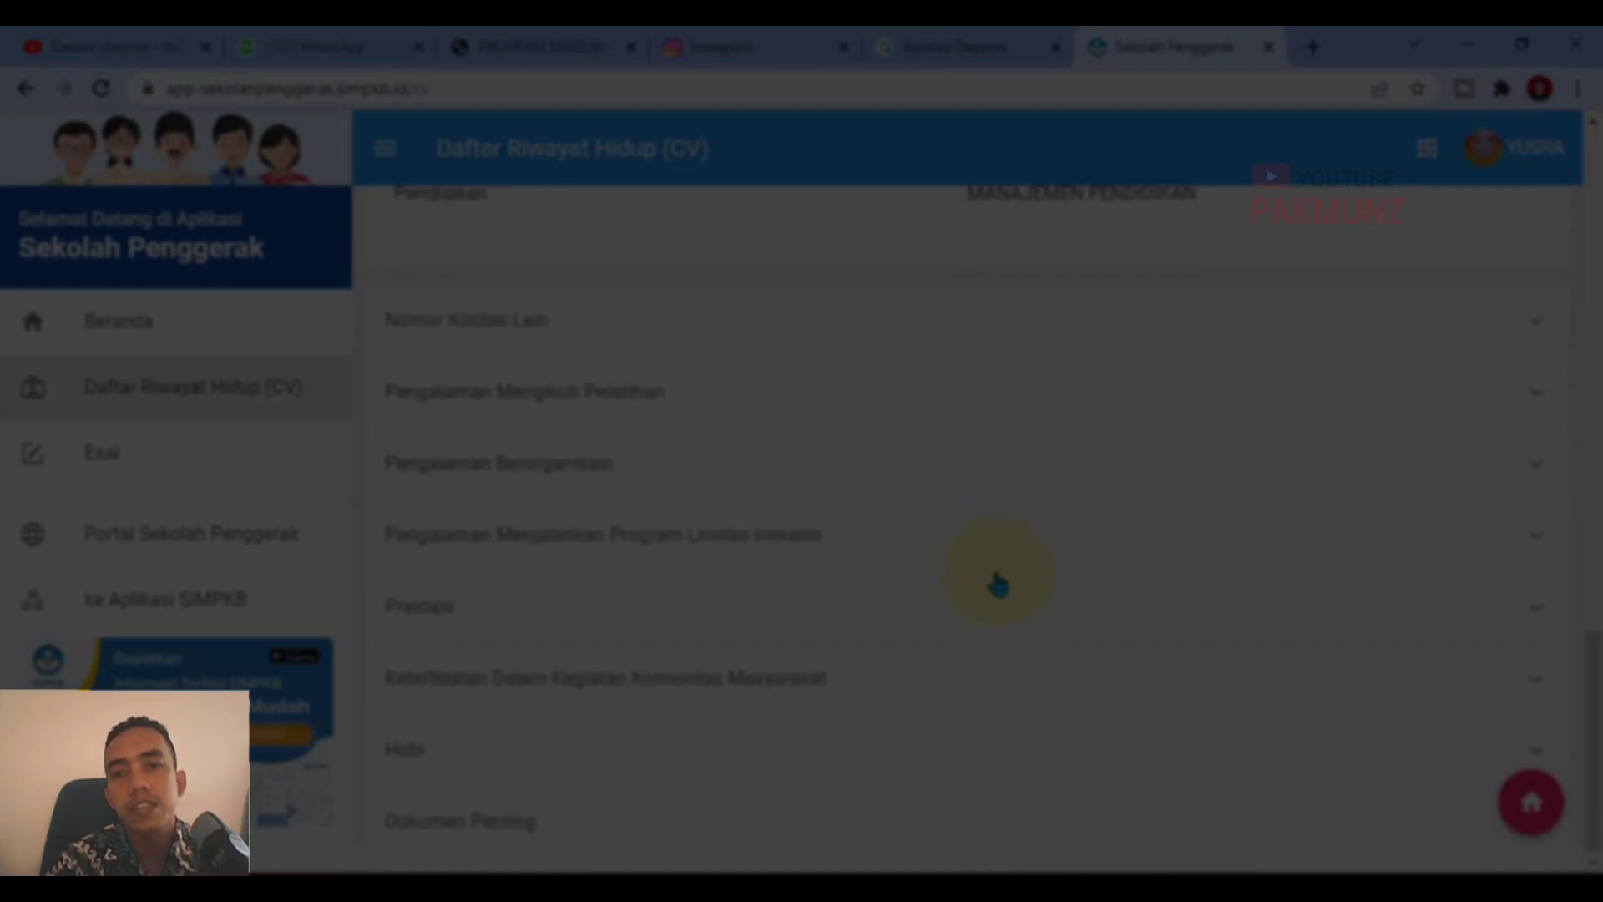
scroll(835, 689, up, 15)
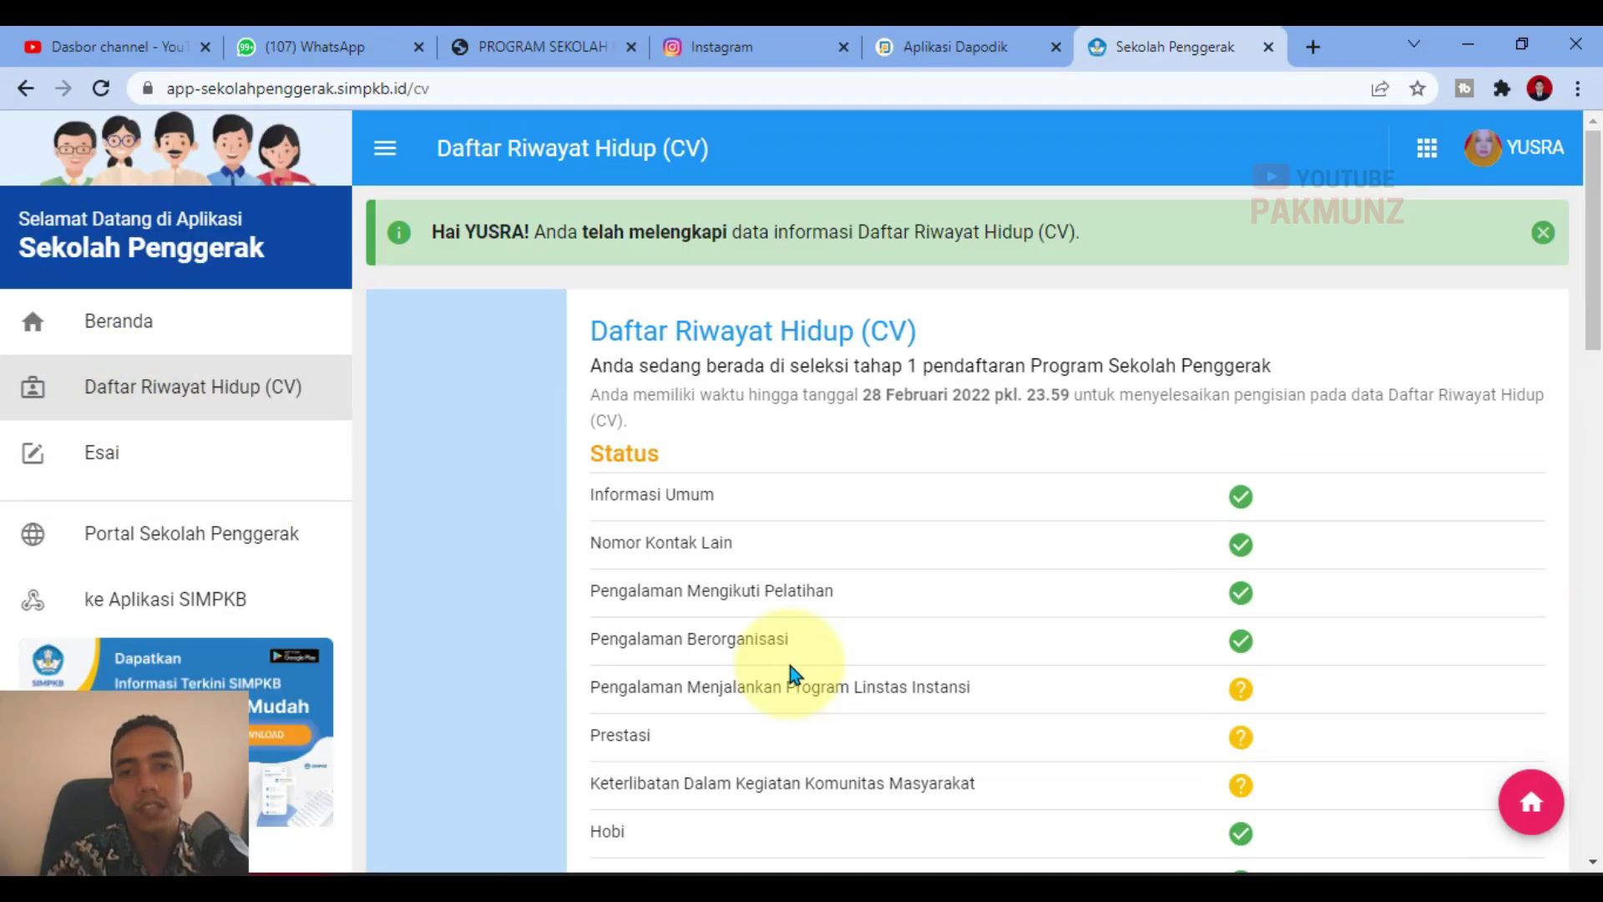
scroll(1012, 660, down, 3)
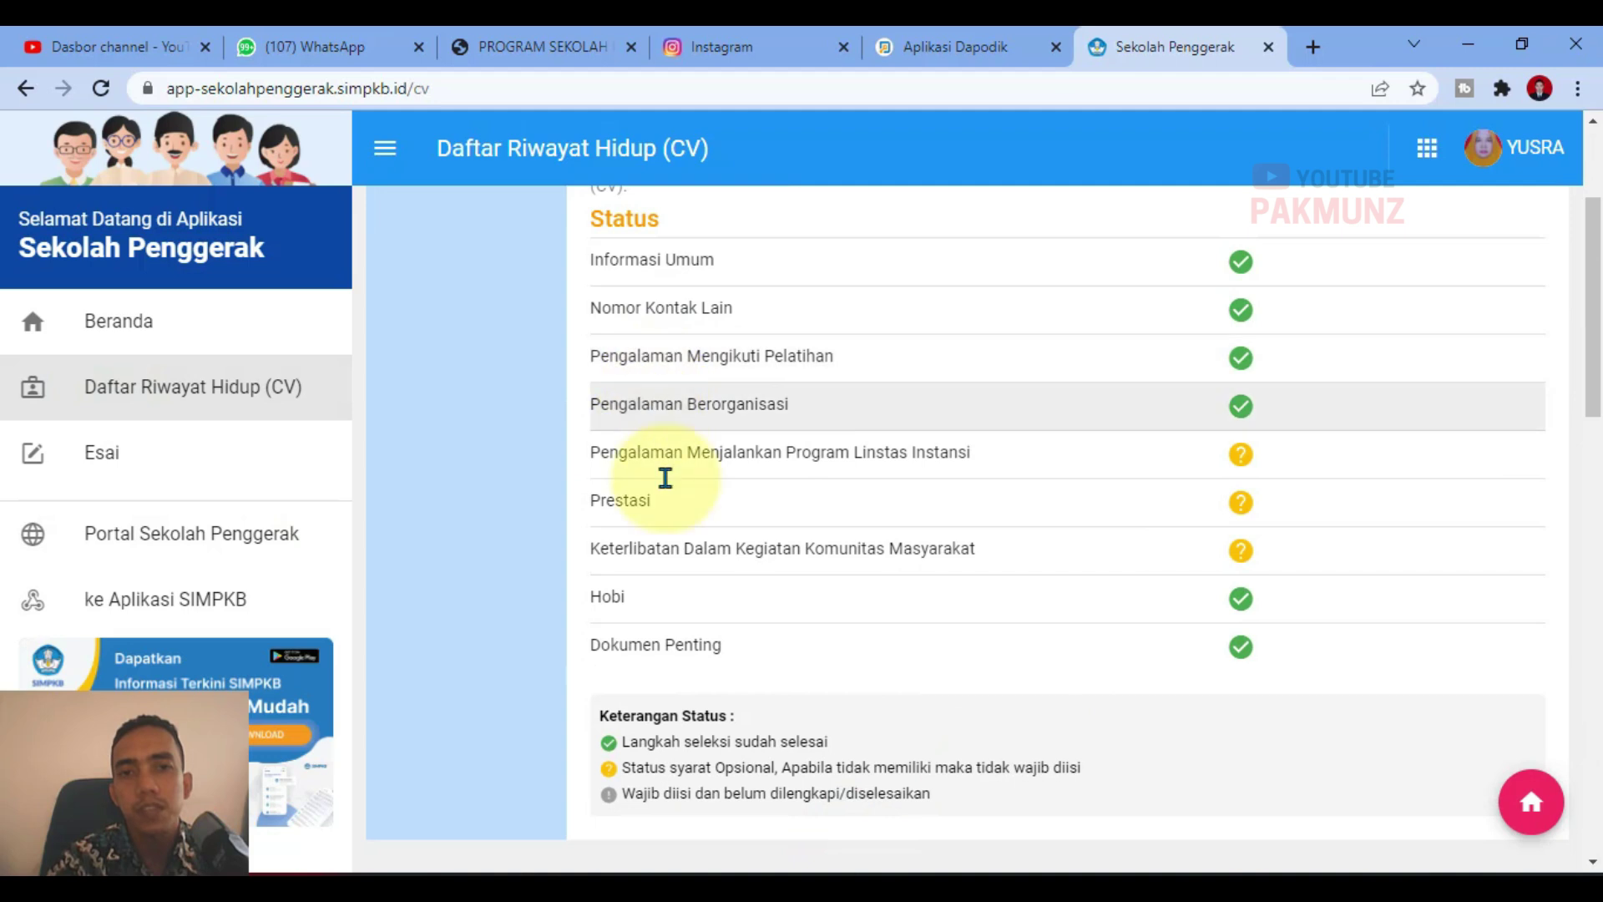
scroll(705, 599, up, 3)
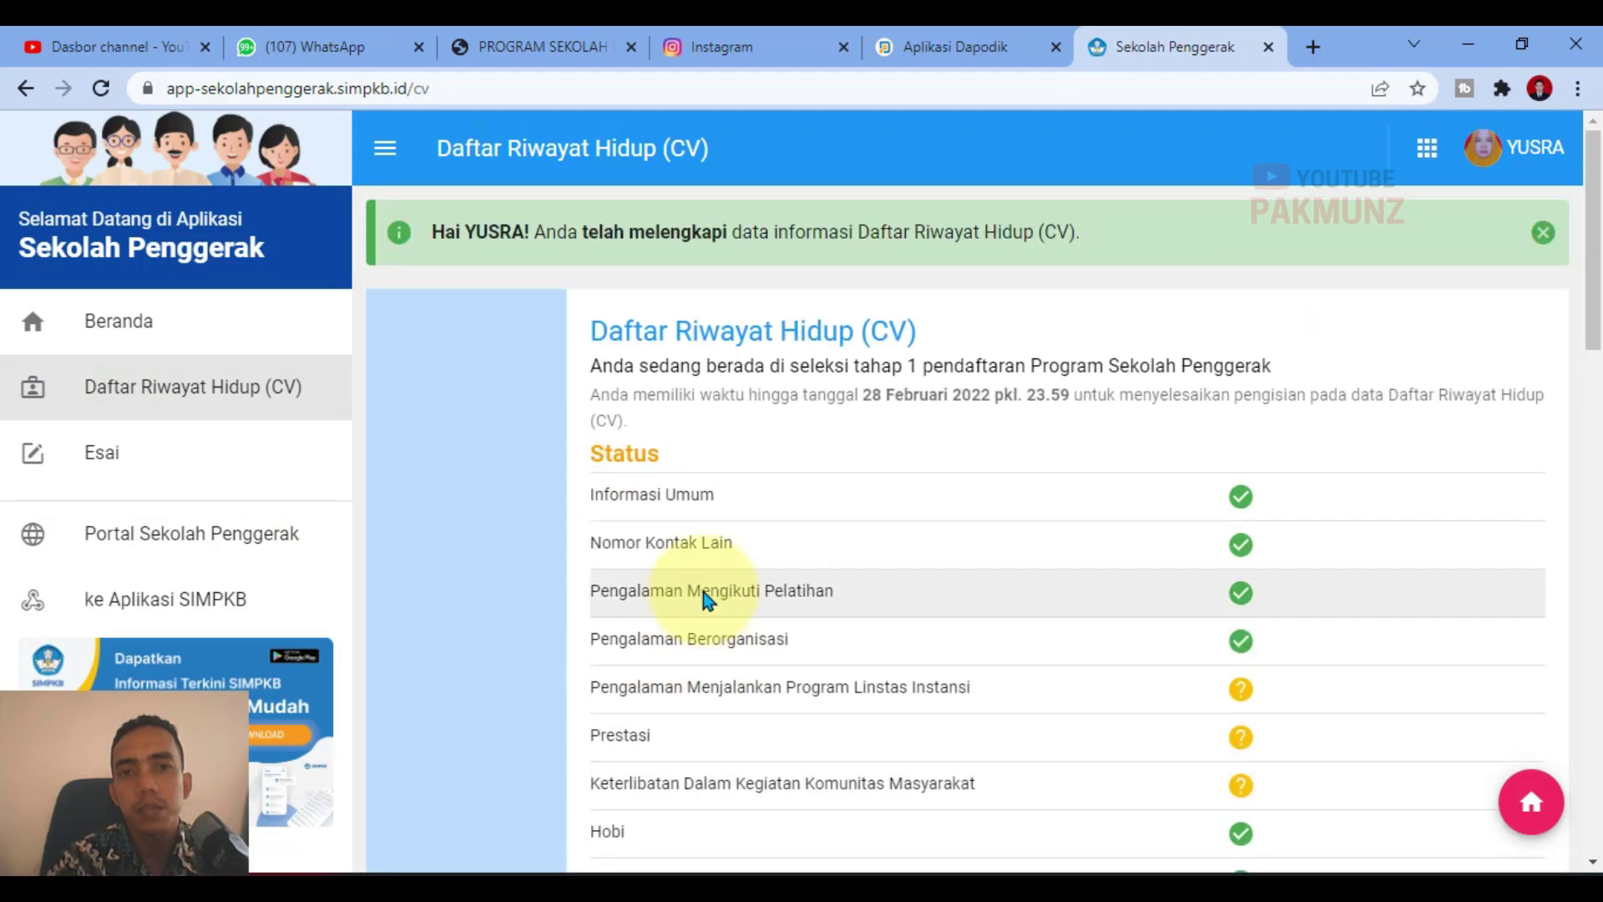
Step: In the Esai section, read the four declaration statements, highlighting each one
click(140, 468)
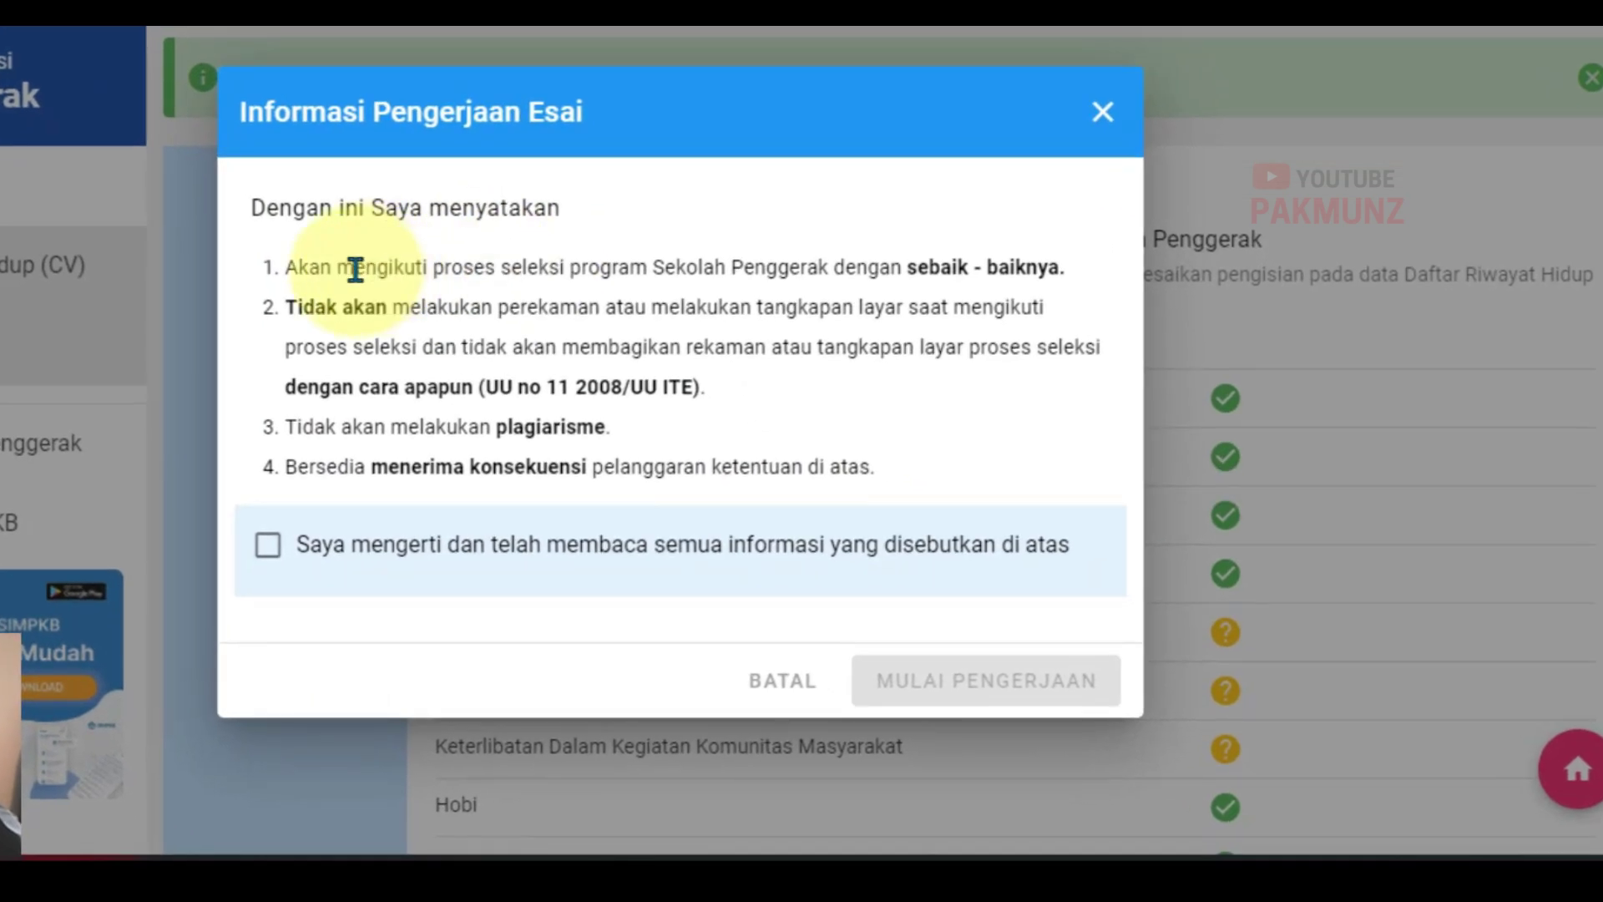
drag(299, 265, 938, 223)
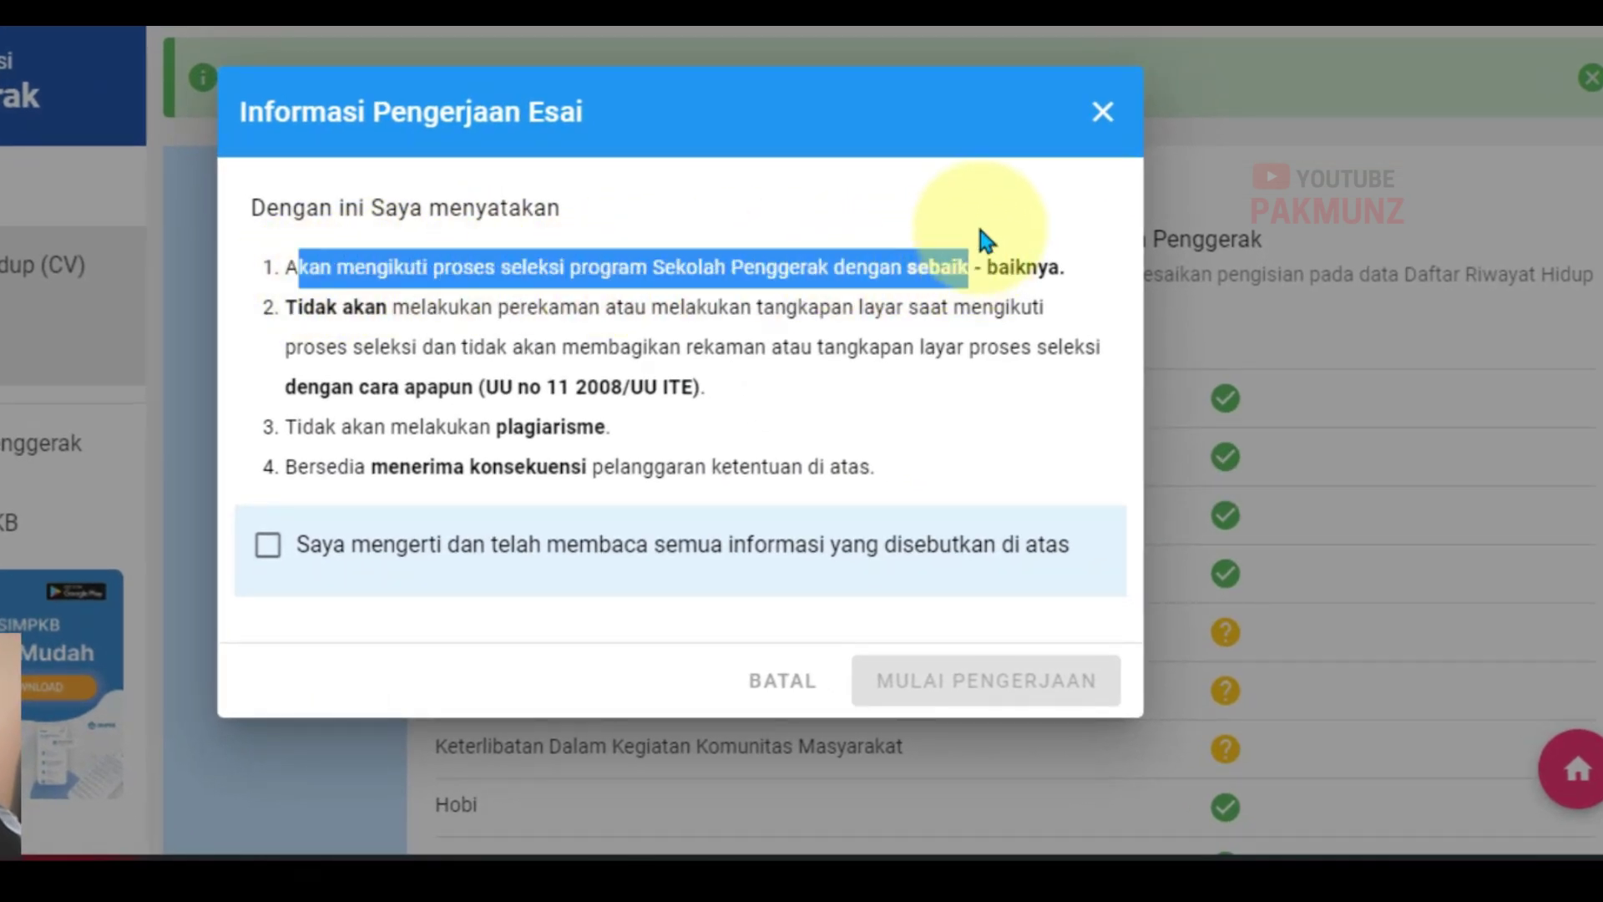
click(981, 213)
drag(292, 307, 787, 274)
click(762, 344)
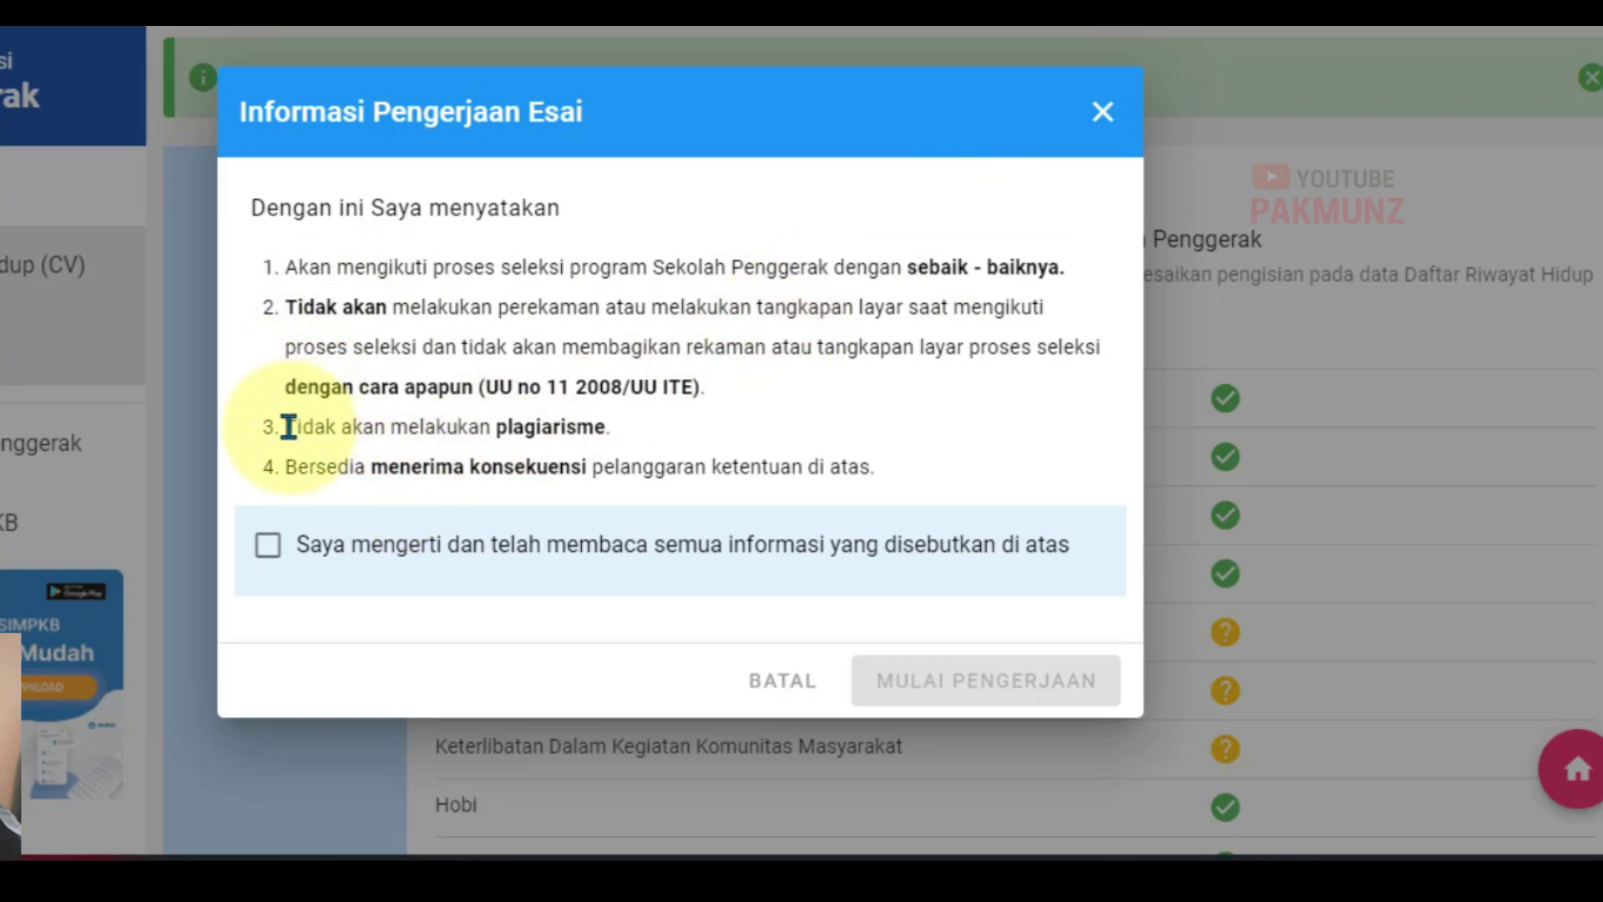
drag(288, 427, 638, 416)
click(677, 426)
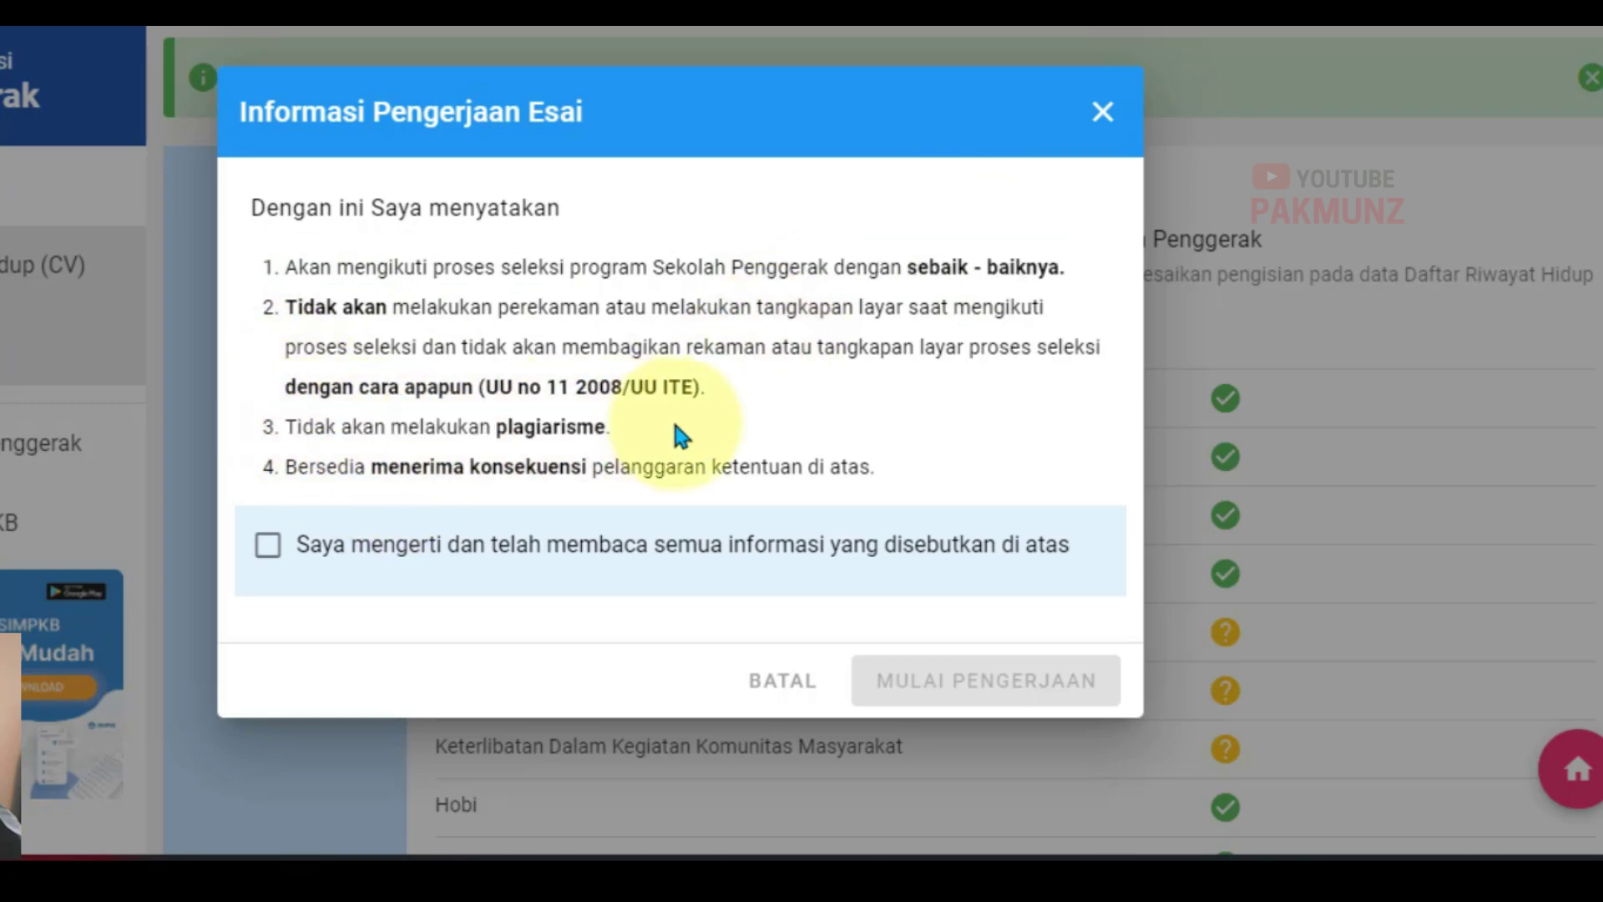
drag(578, 430, 440, 430)
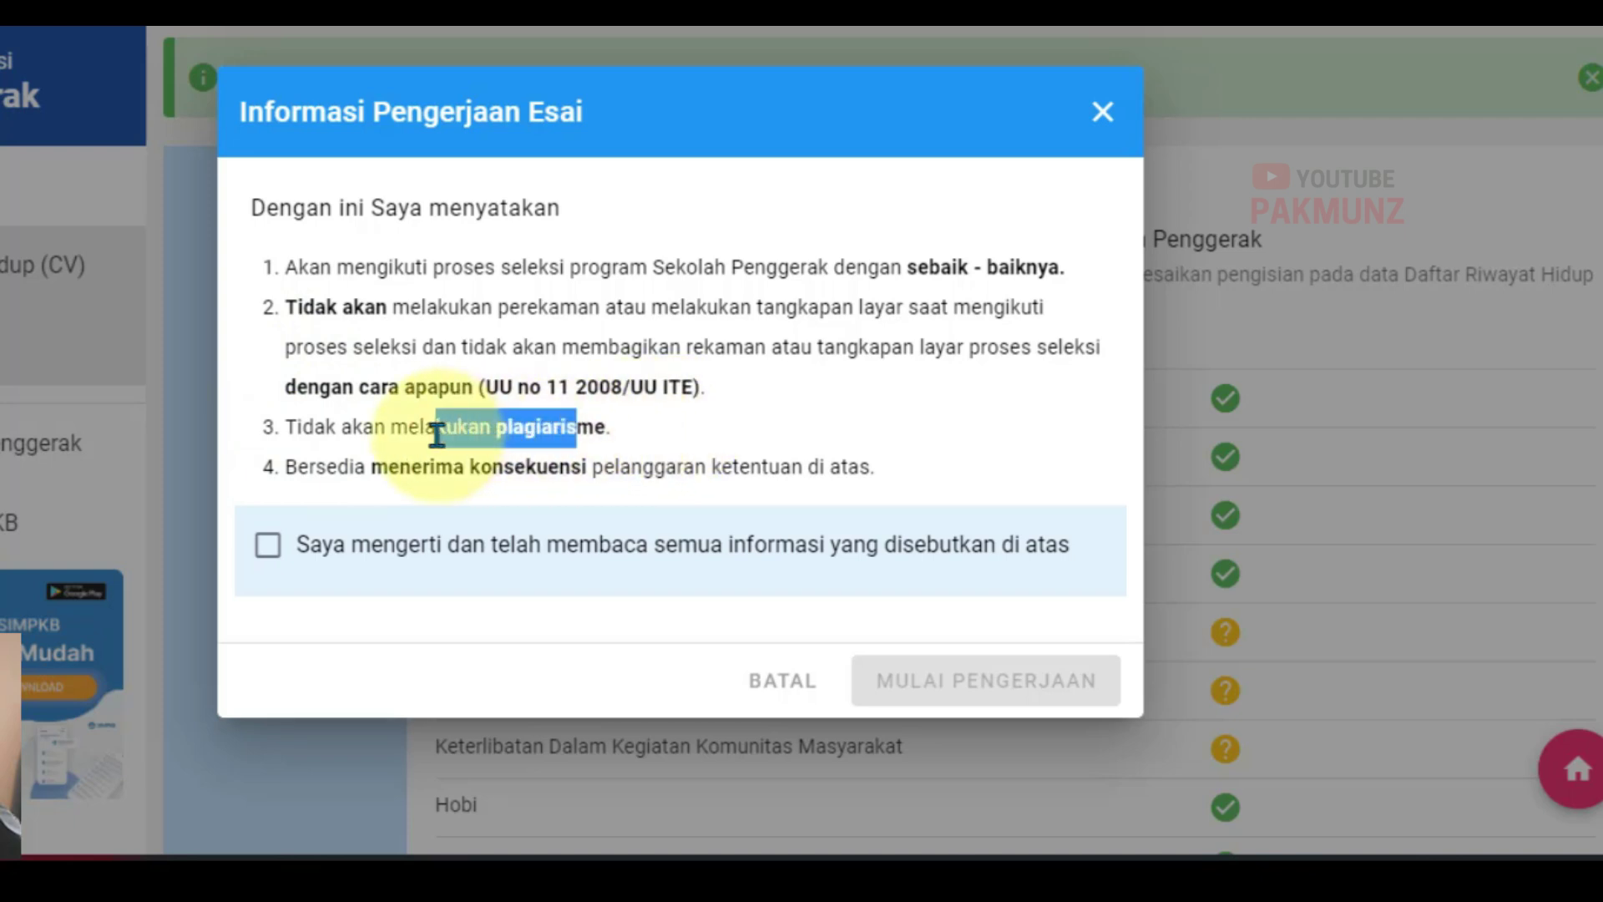
click(609, 445)
drag(611, 422, 494, 426)
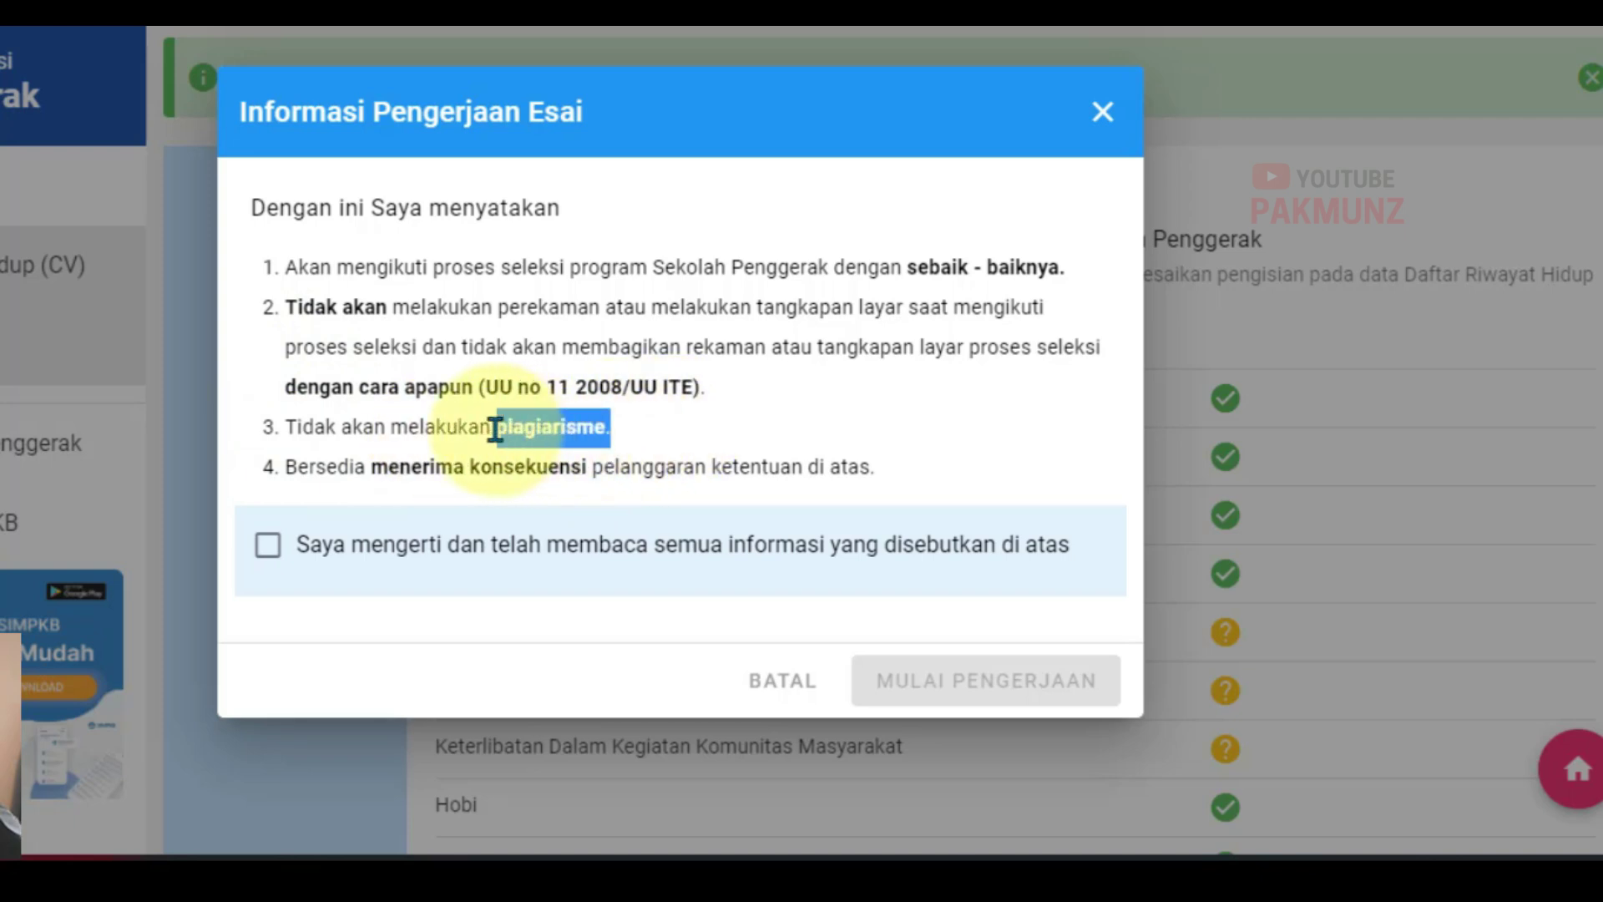
click(732, 440)
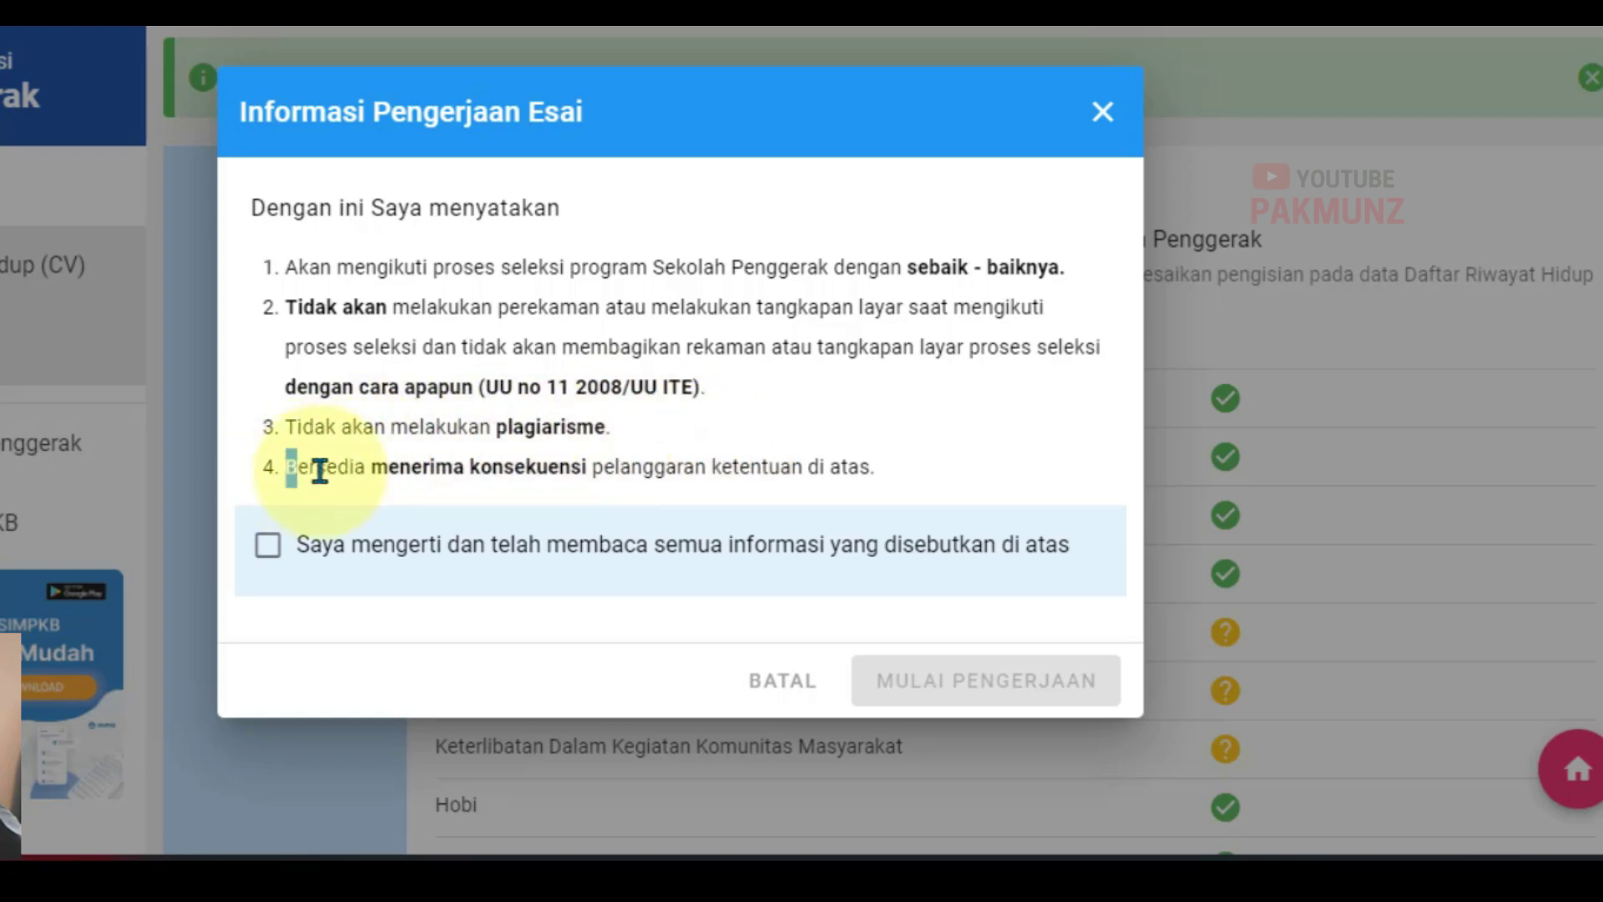
drag(319, 470, 859, 486)
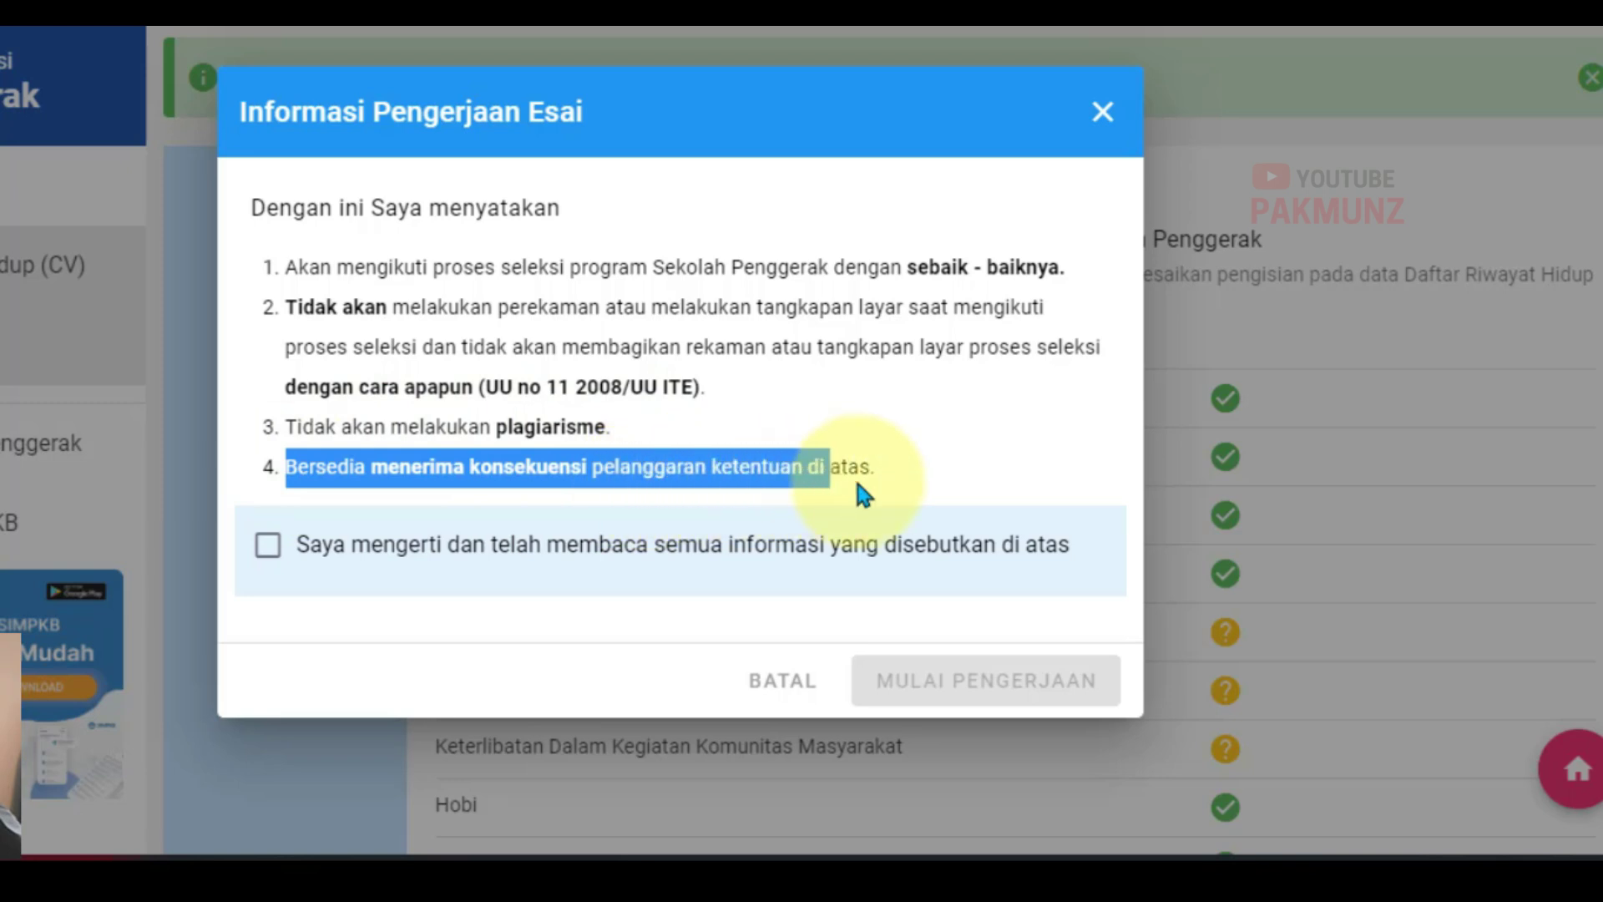
Step: Tick 'Saya mengerti…' and start the essay with MULAI PENGERJAAN
click(935, 497)
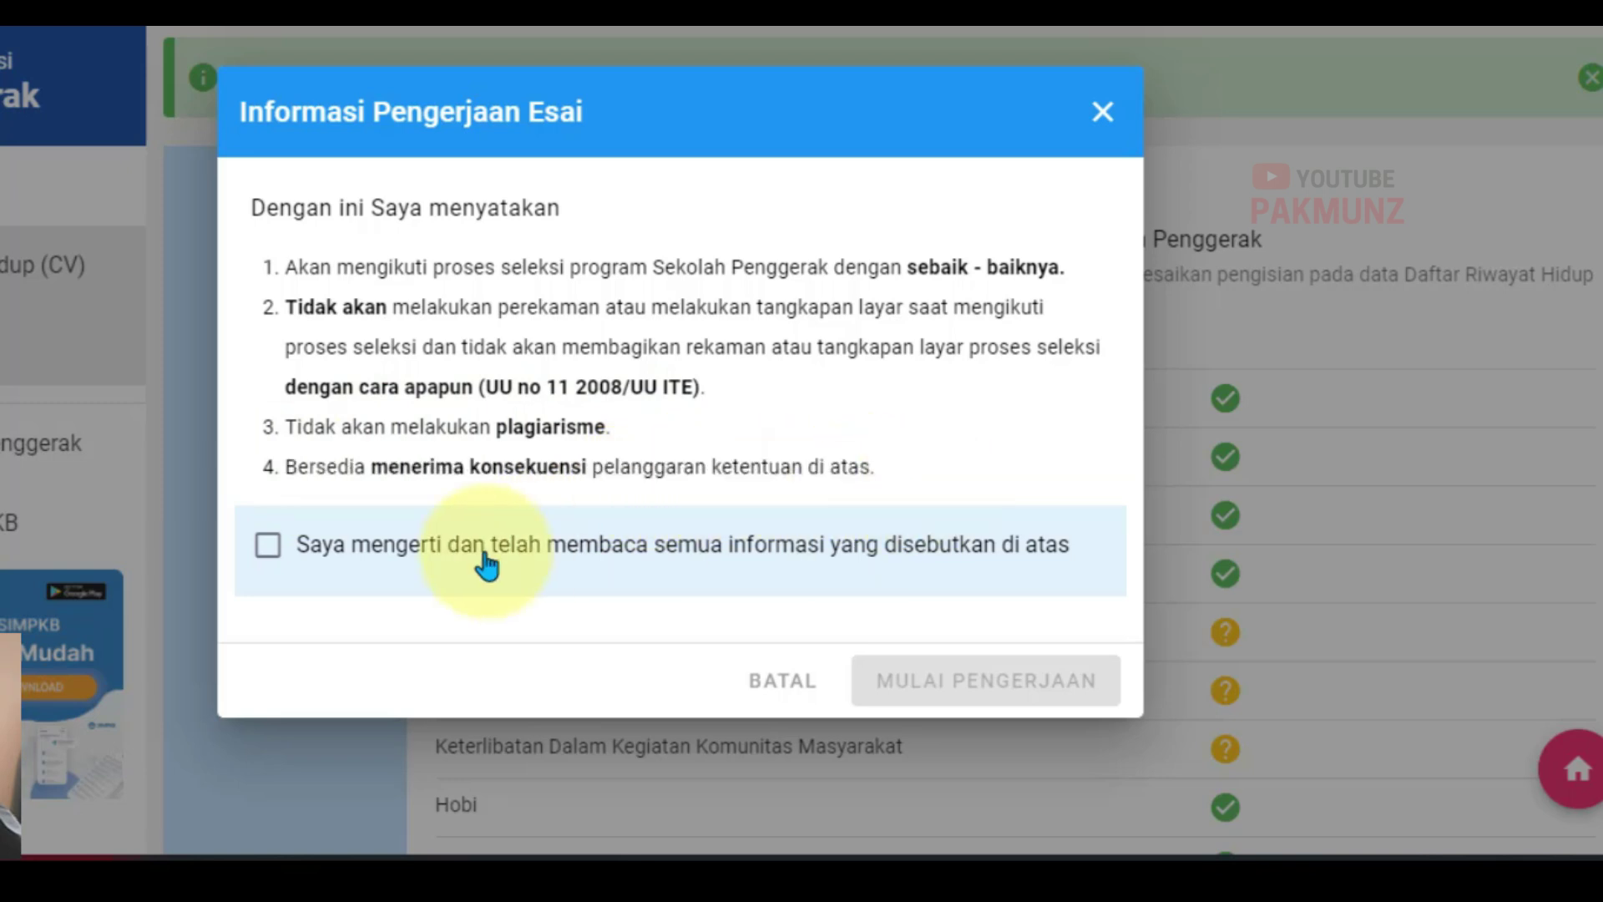
click(268, 547)
click(946, 689)
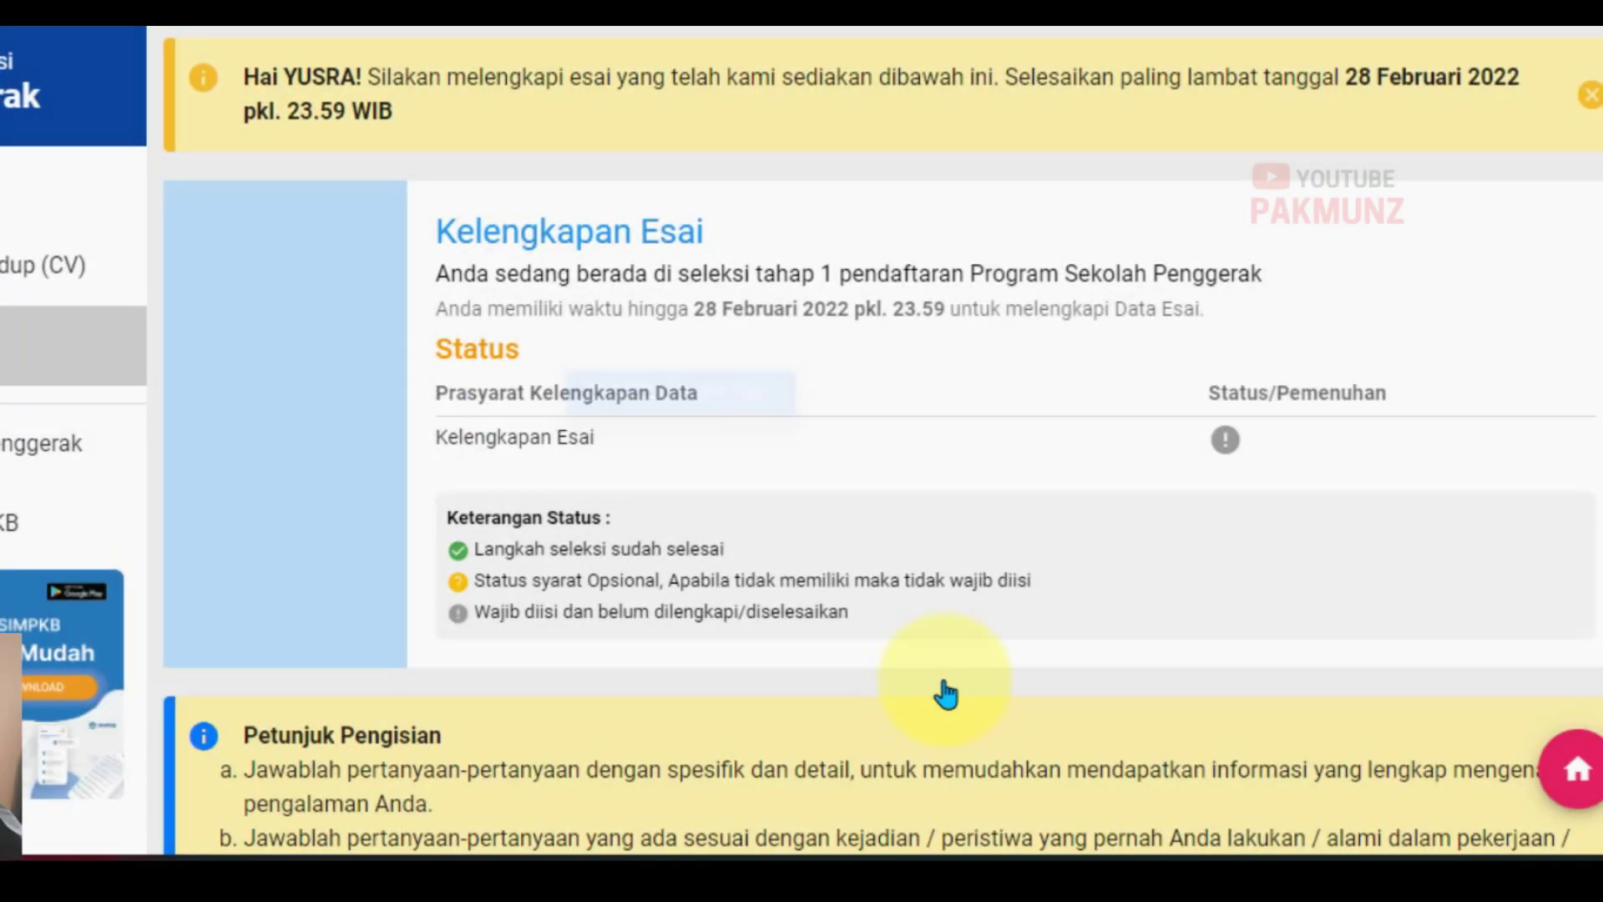
scroll(944, 649, down, 4)
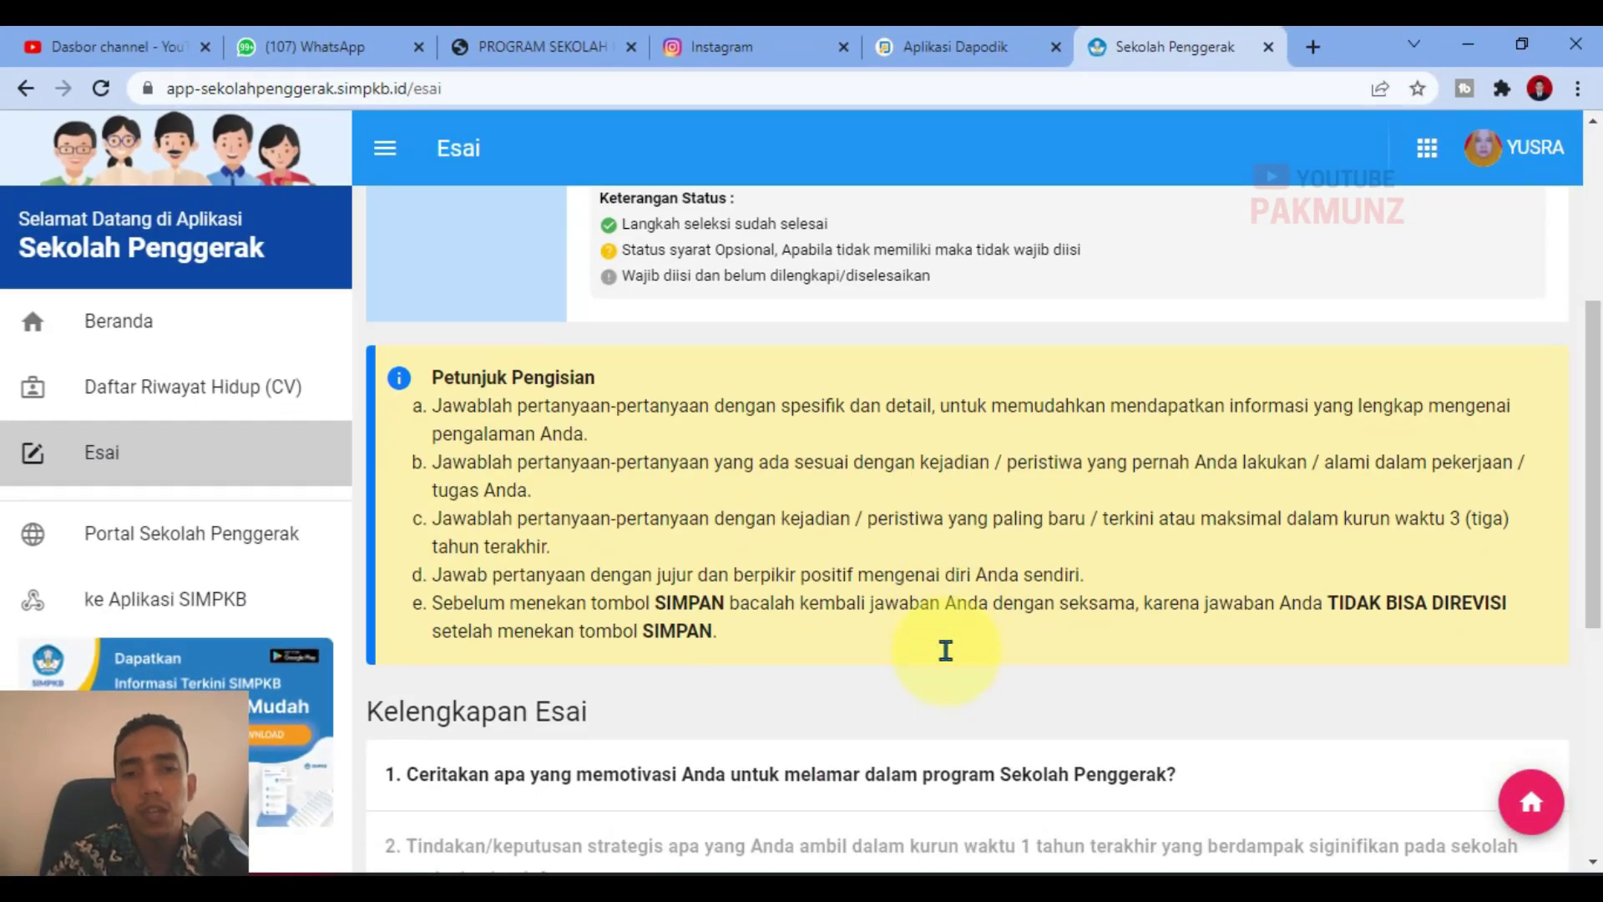
scroll(946, 650, down, 1)
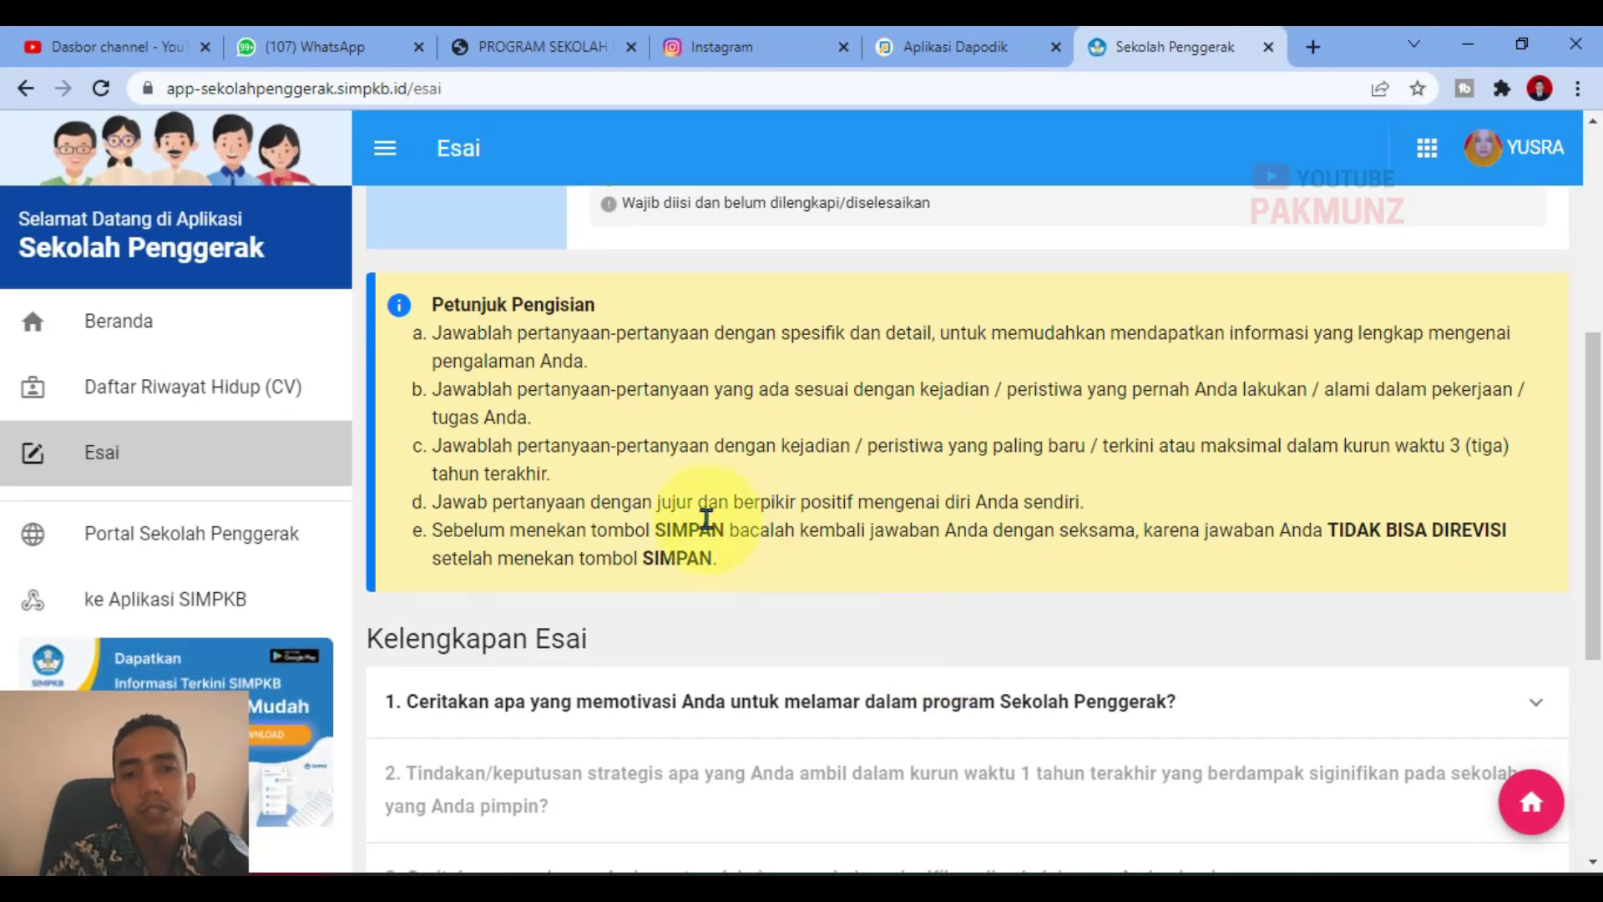
scroll(593, 534, up, 6)
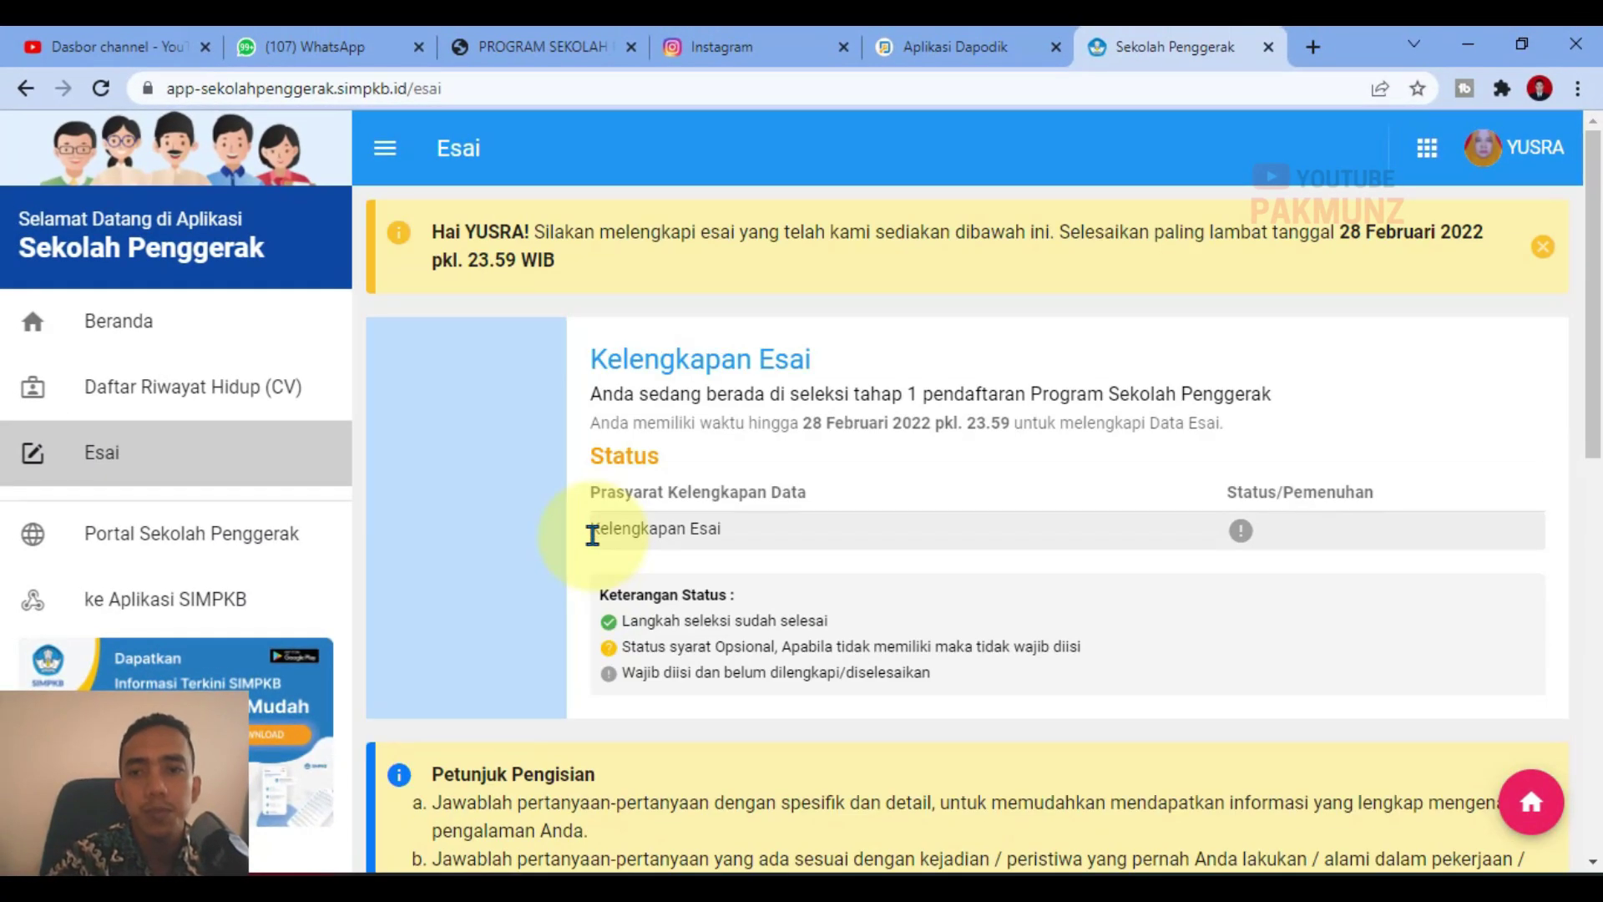
scroll(593, 535, down, 6)
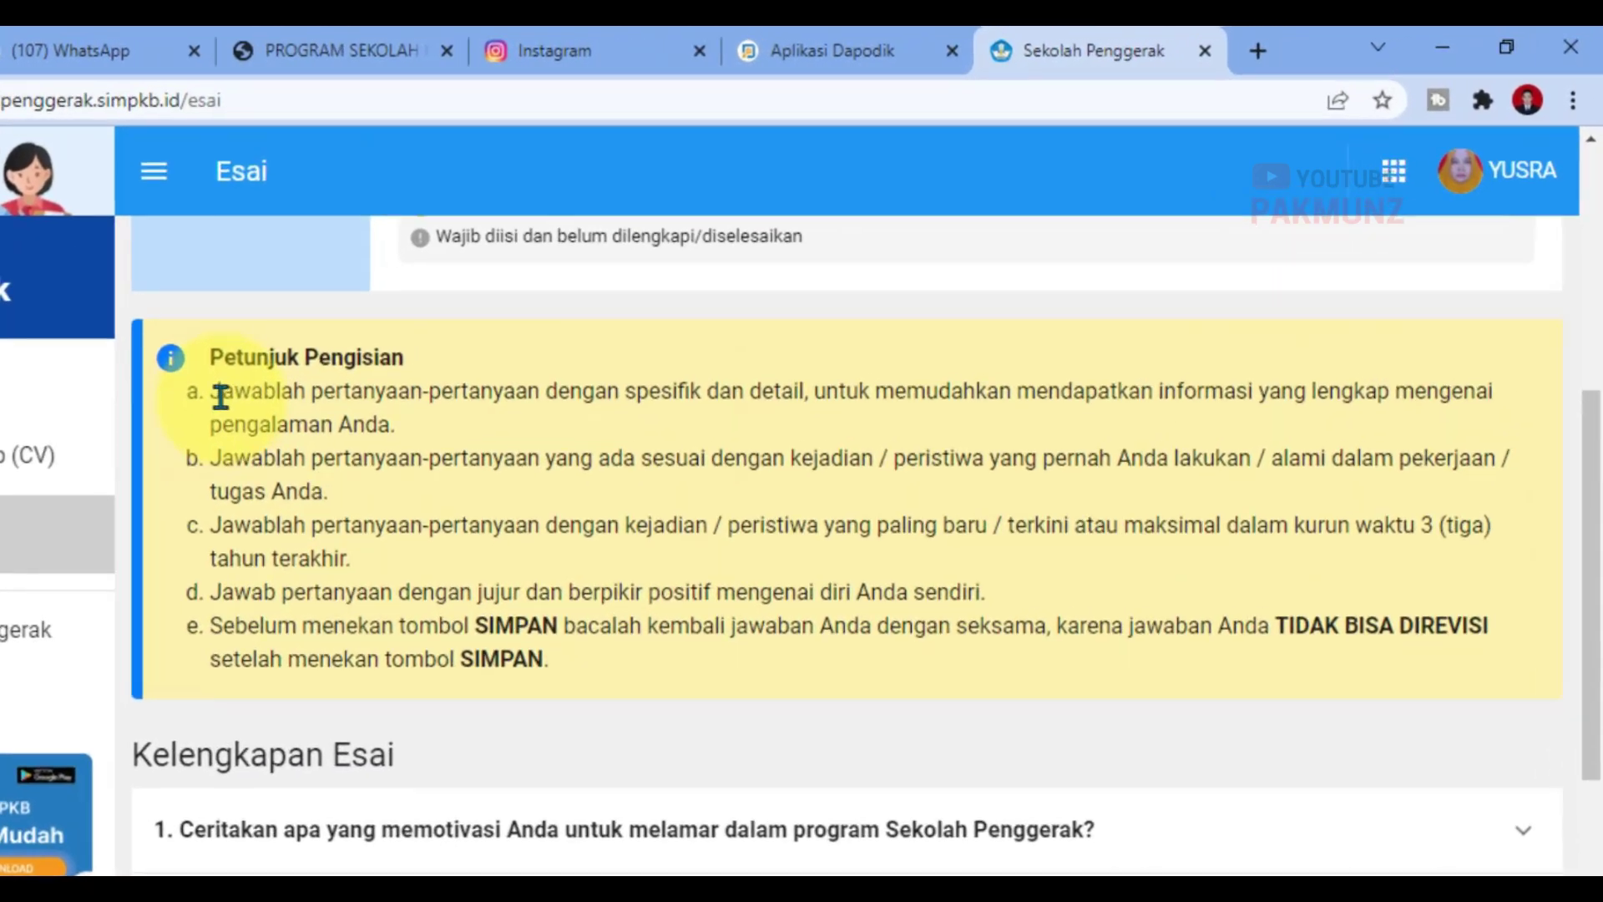
drag(437, 333, 675, 365)
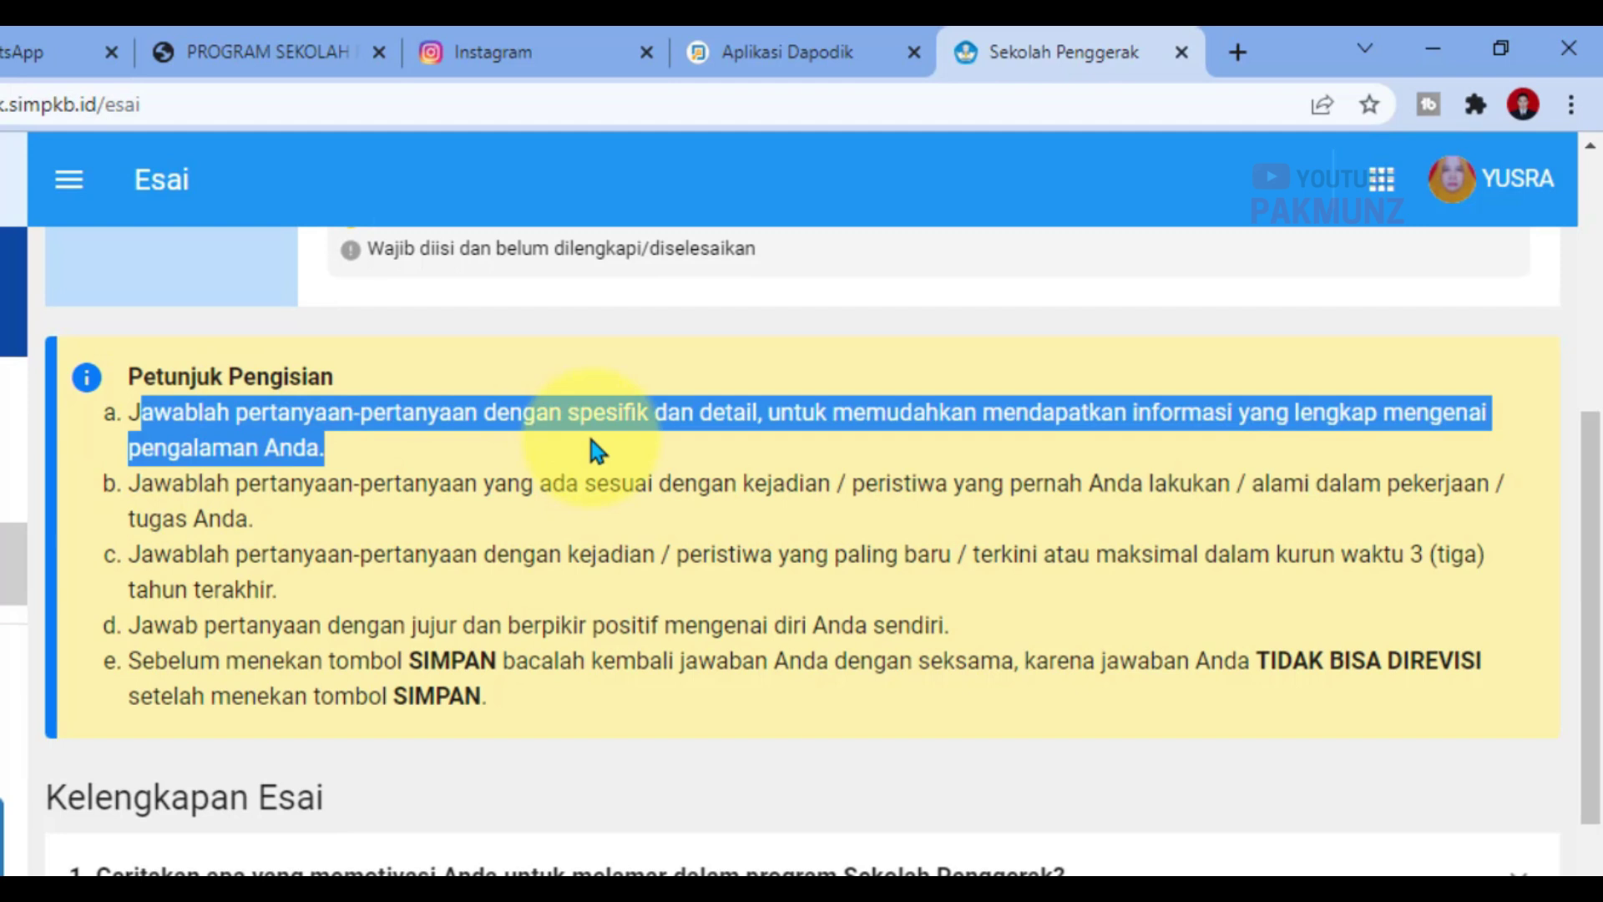
click(201, 496)
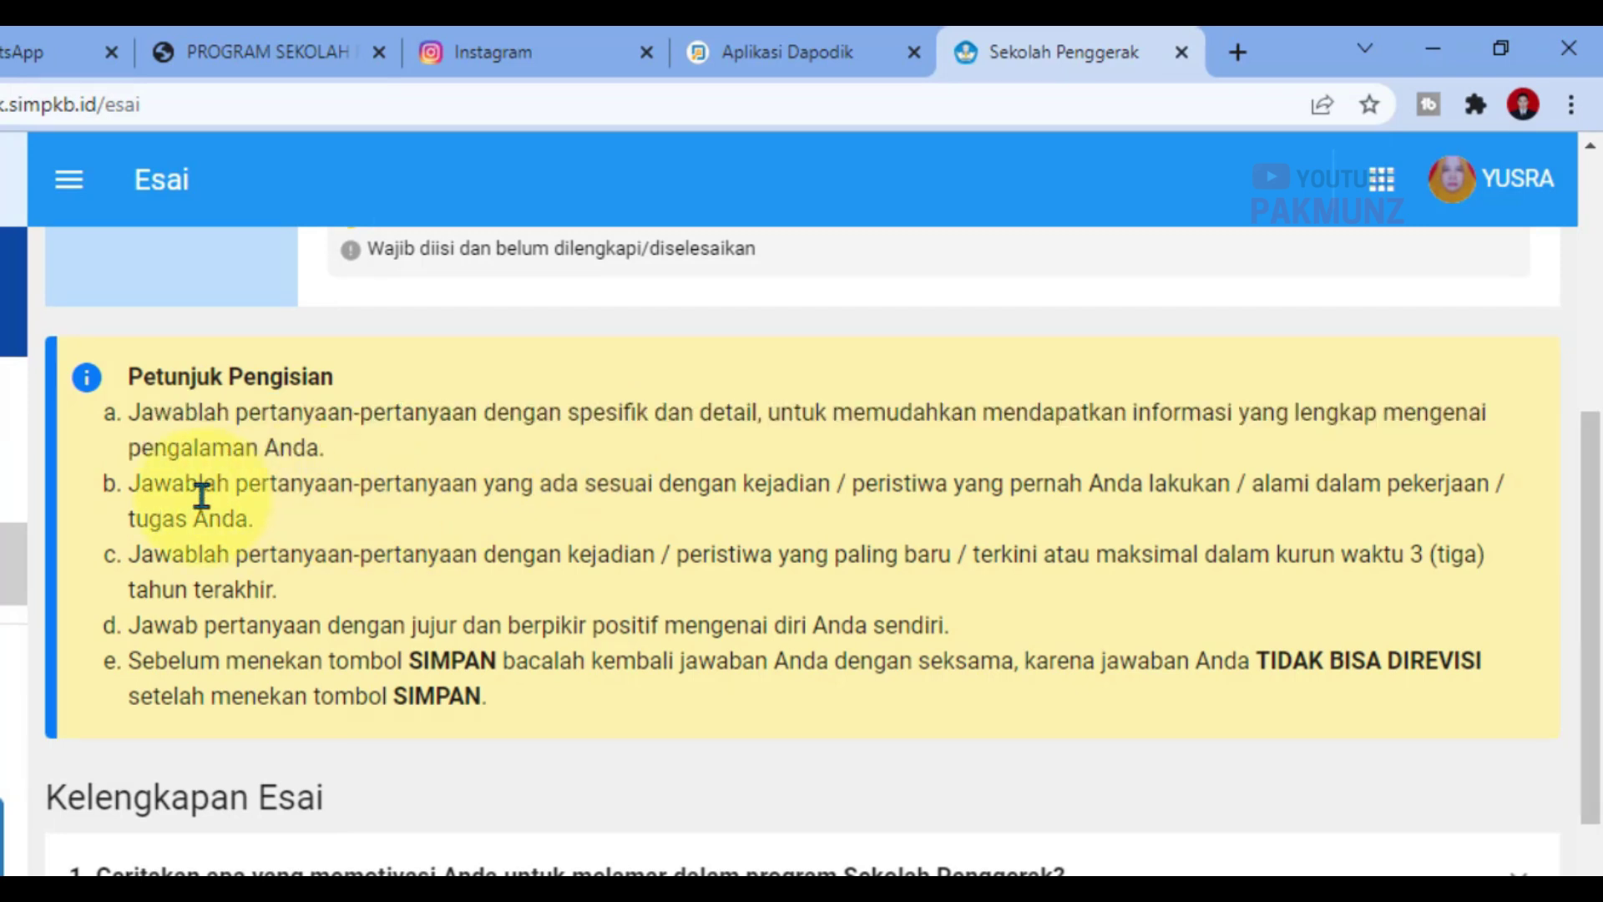
triple_click(171, 491)
click(913, 504)
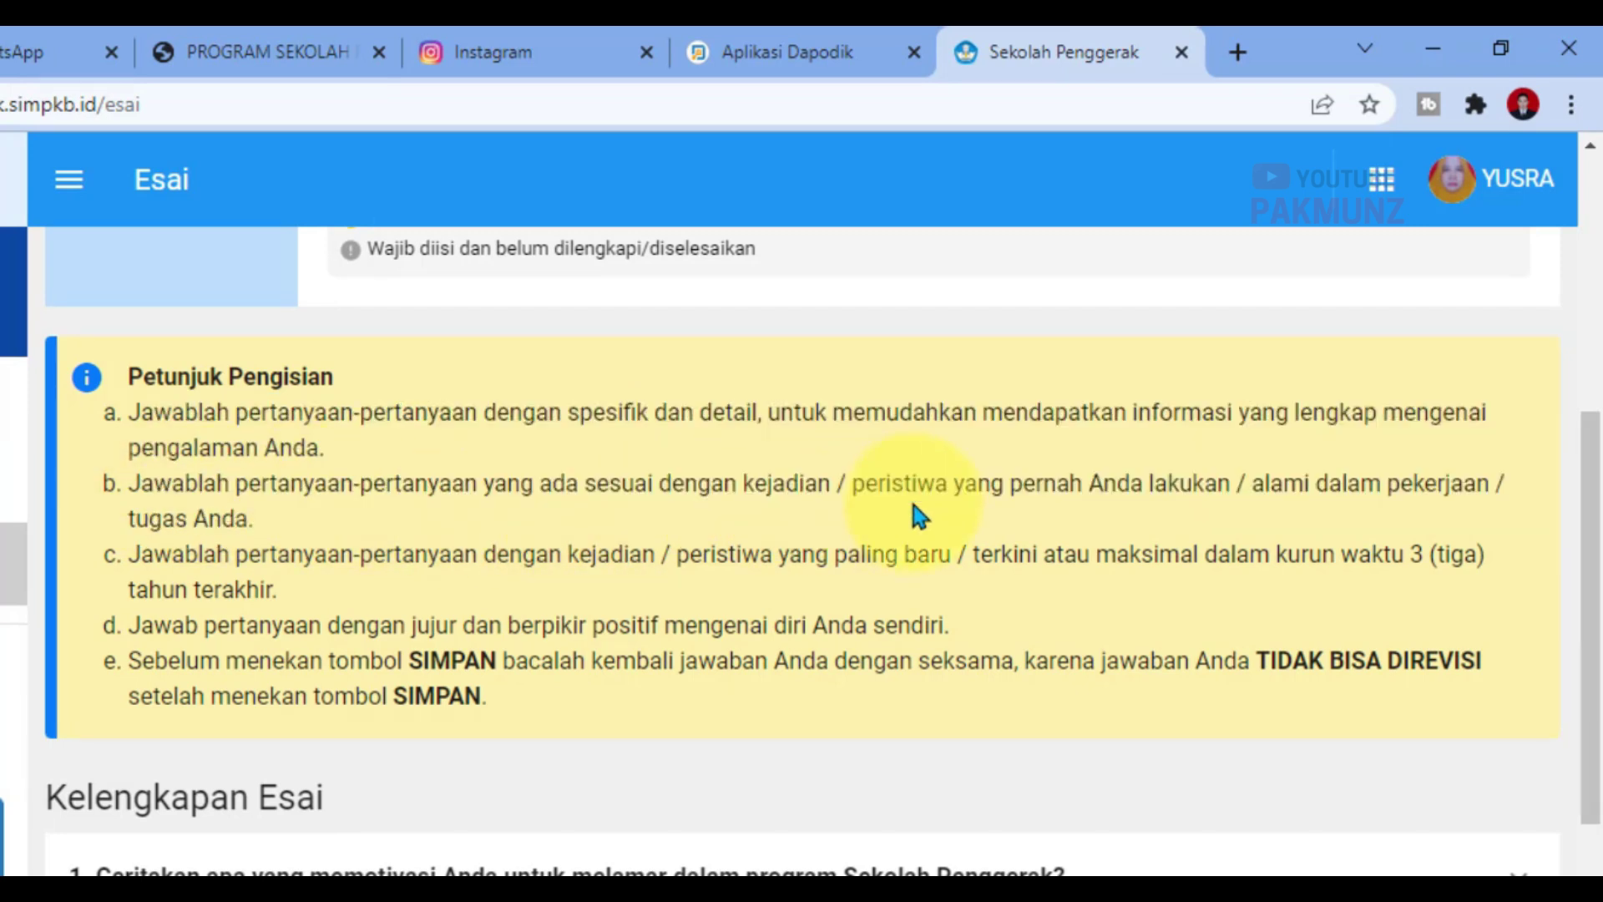
scroll(869, 573, down, 2)
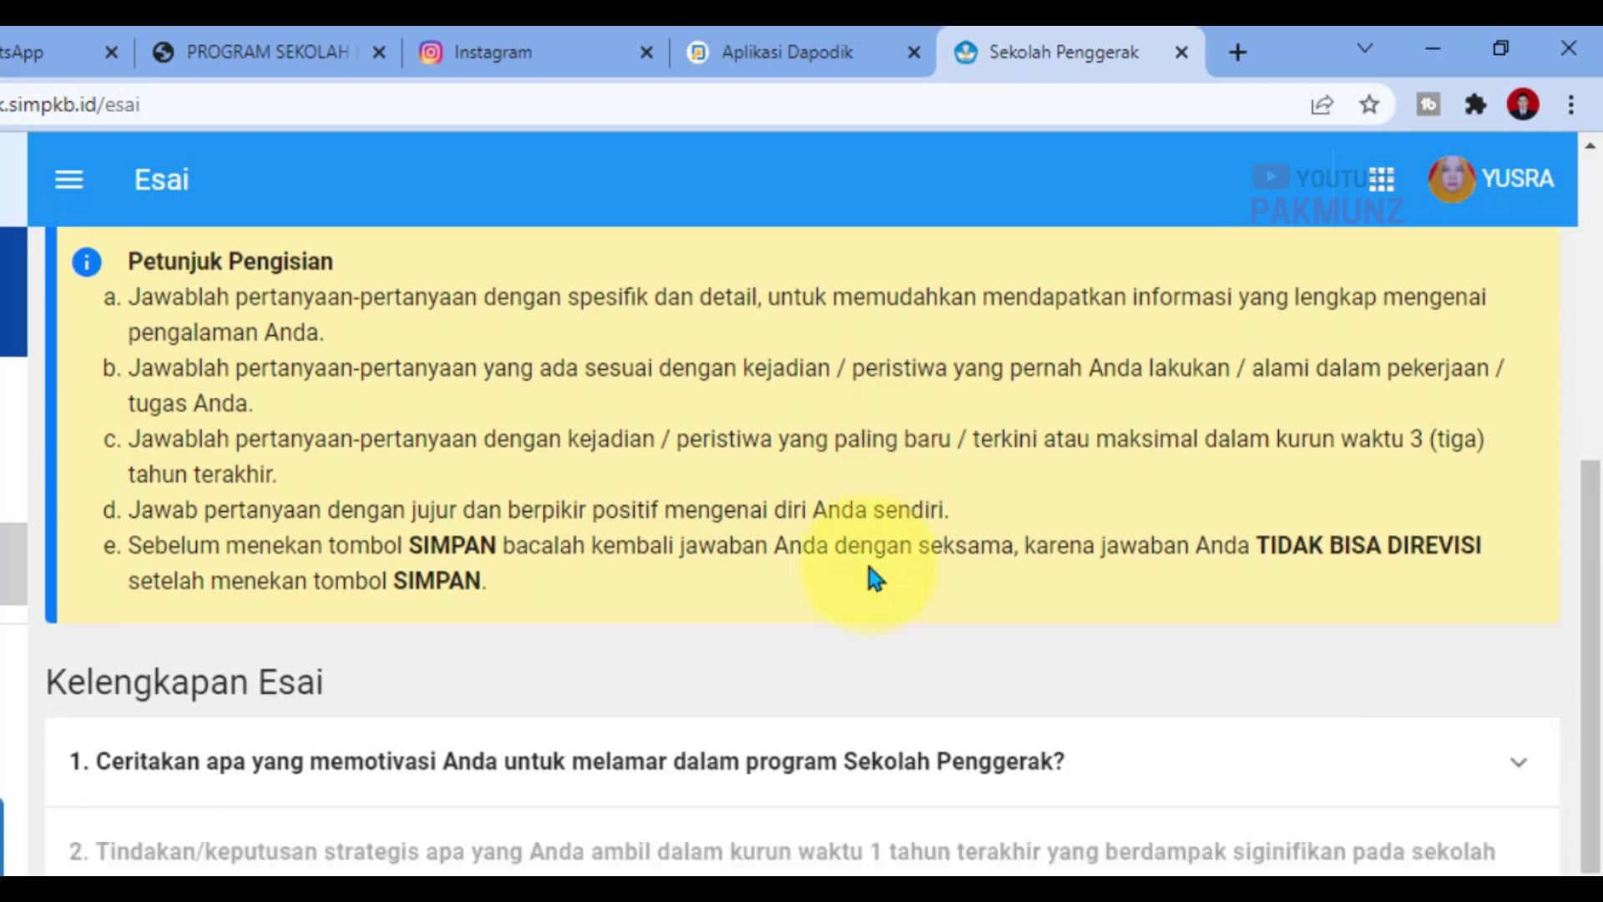
drag(140, 407, 761, 434)
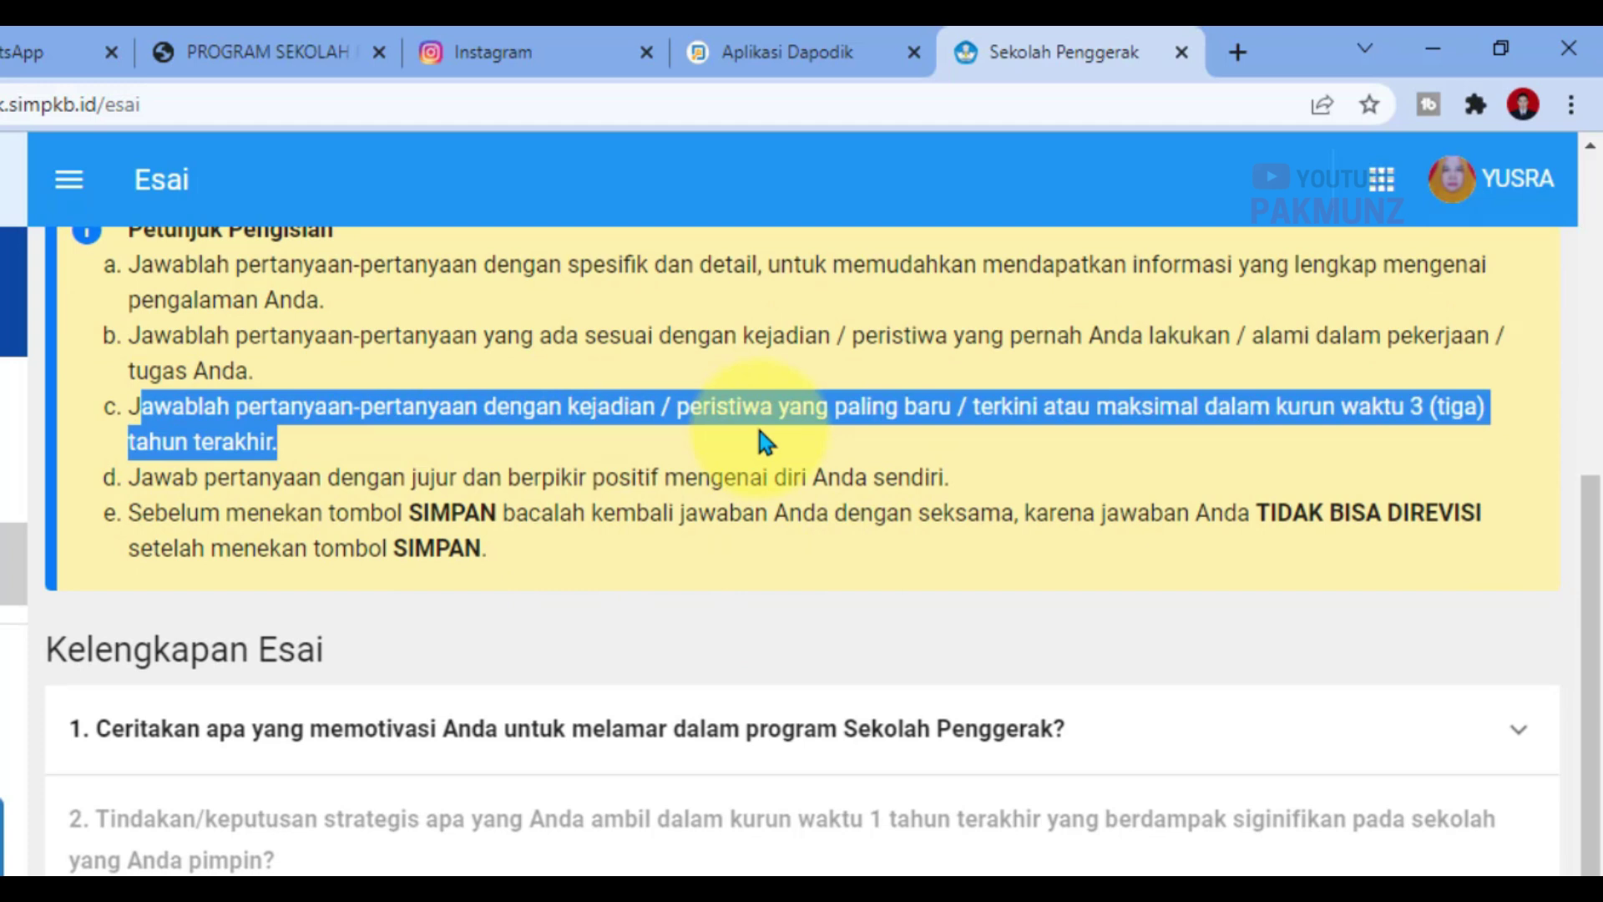
click(759, 431)
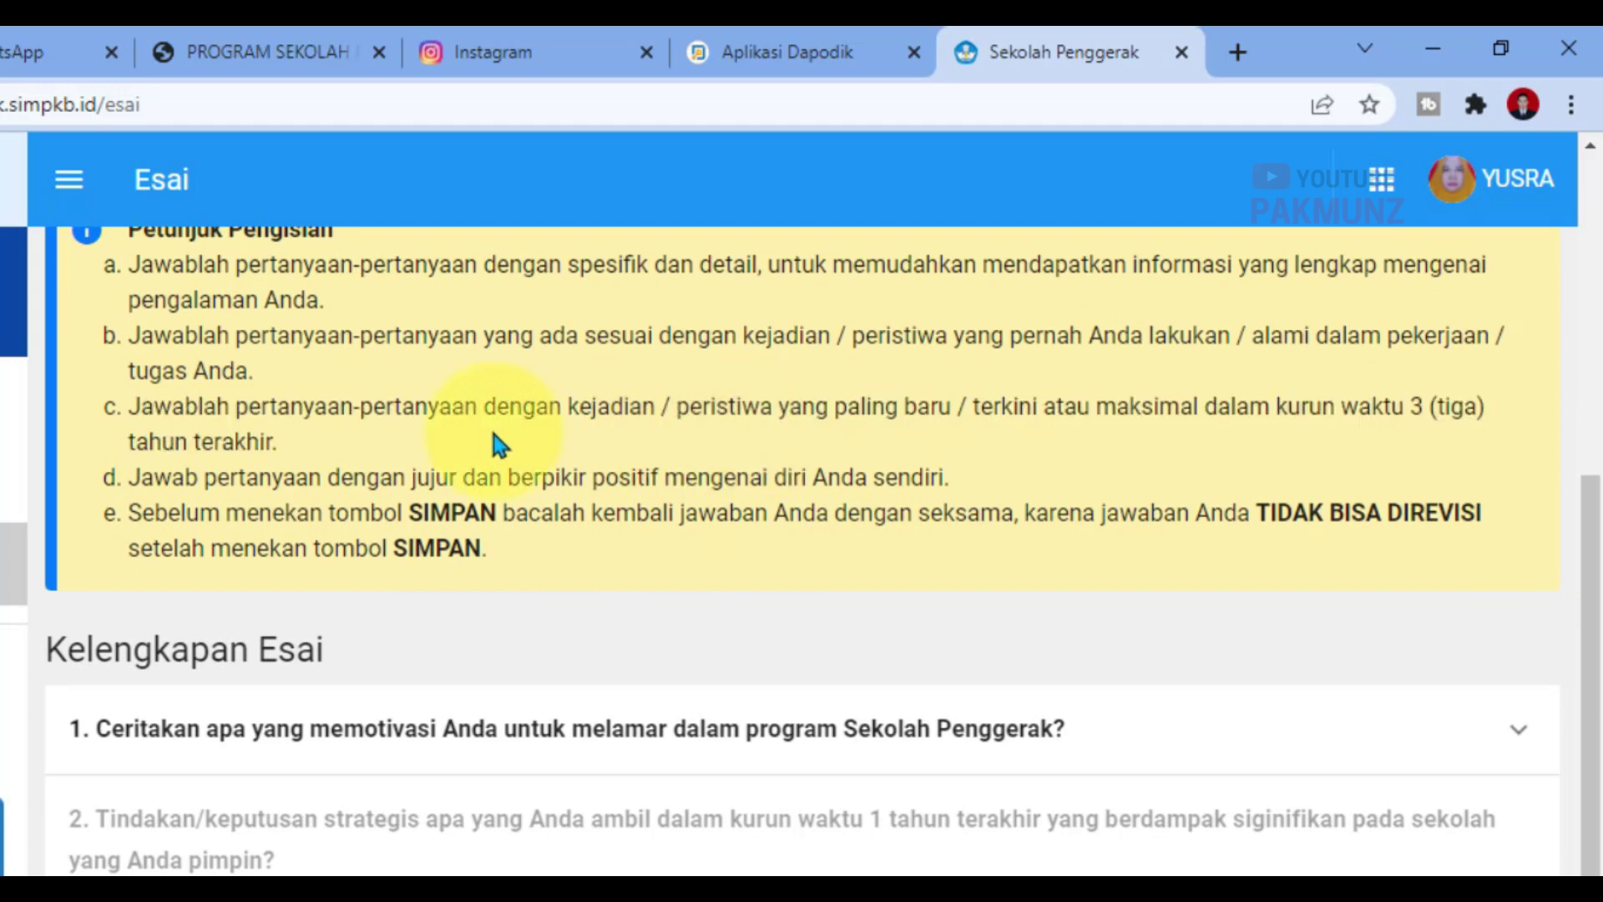
drag(132, 409, 317, 451)
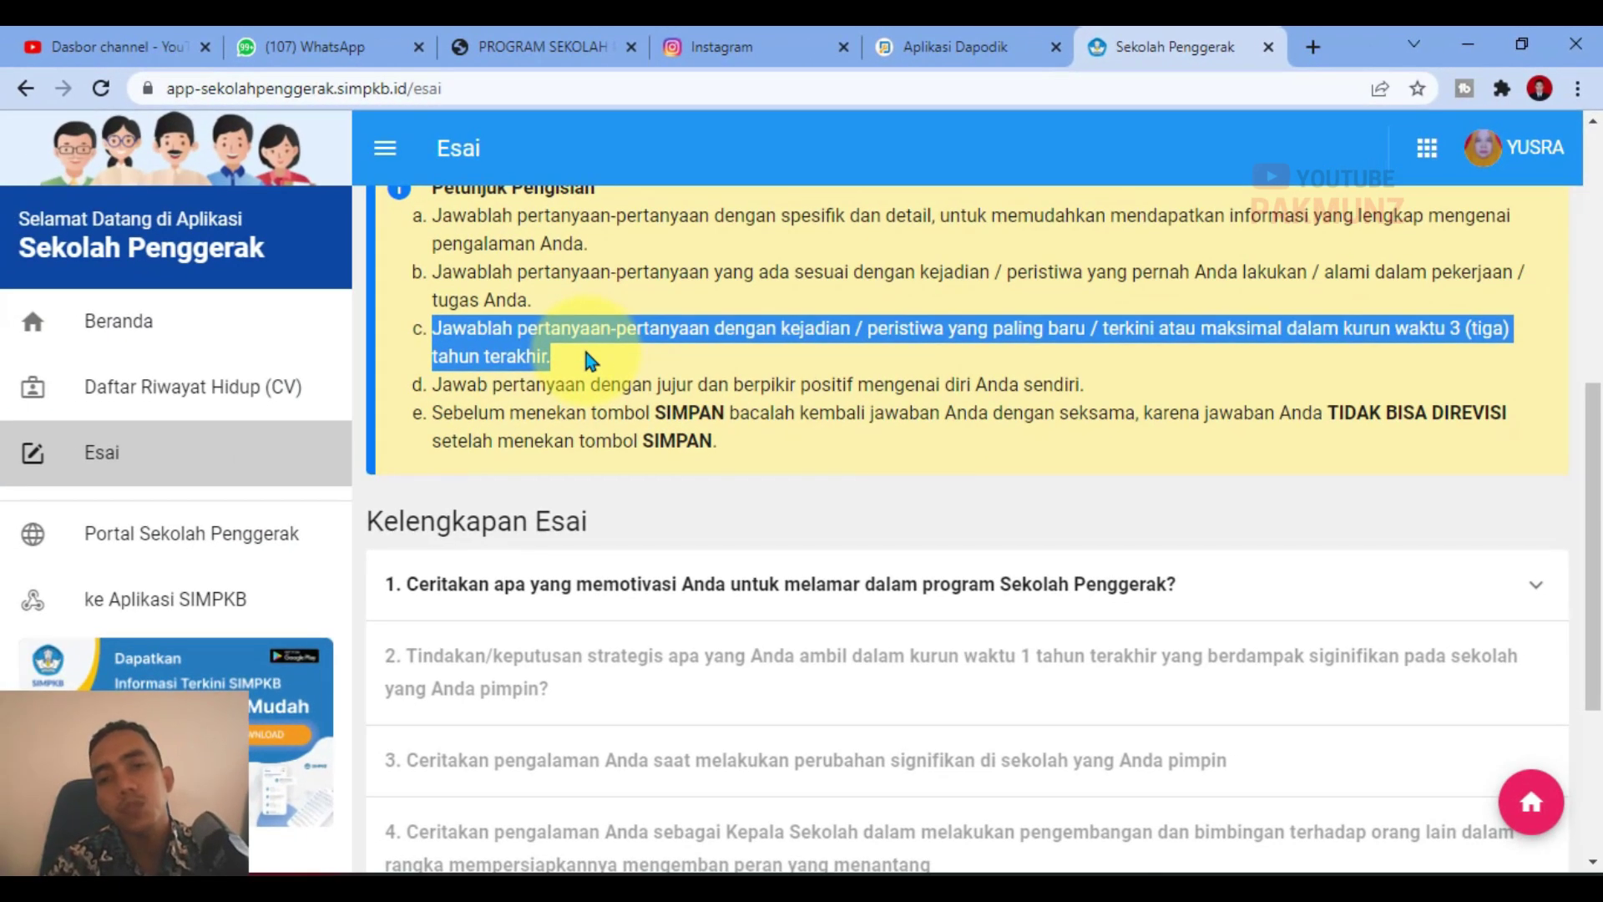
click(584, 352)
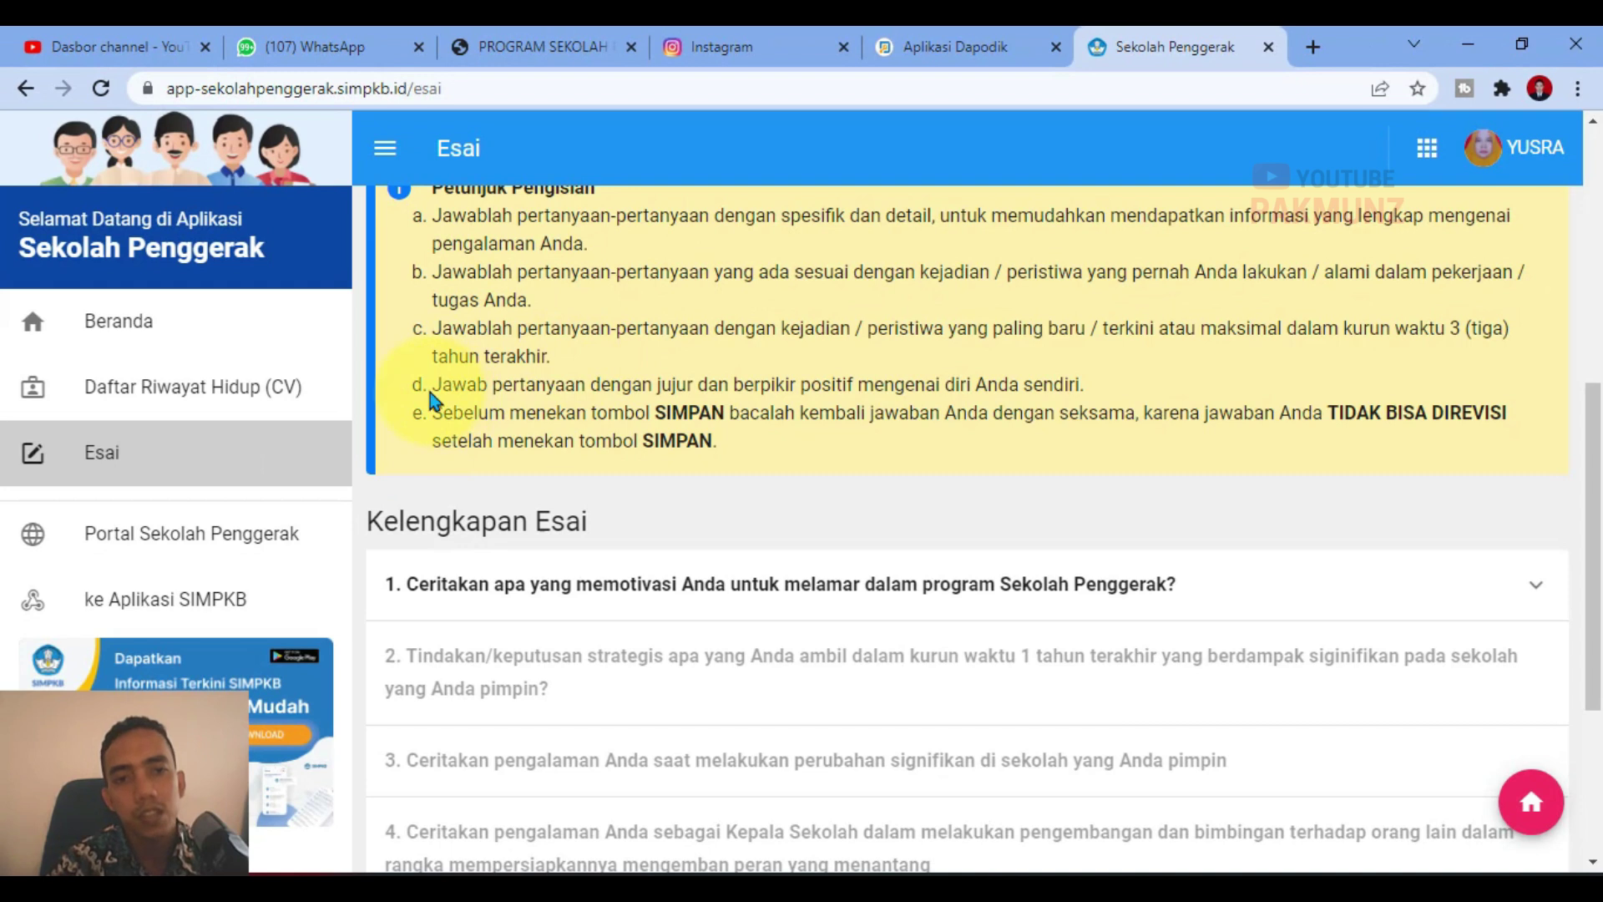
drag(431, 390, 1163, 391)
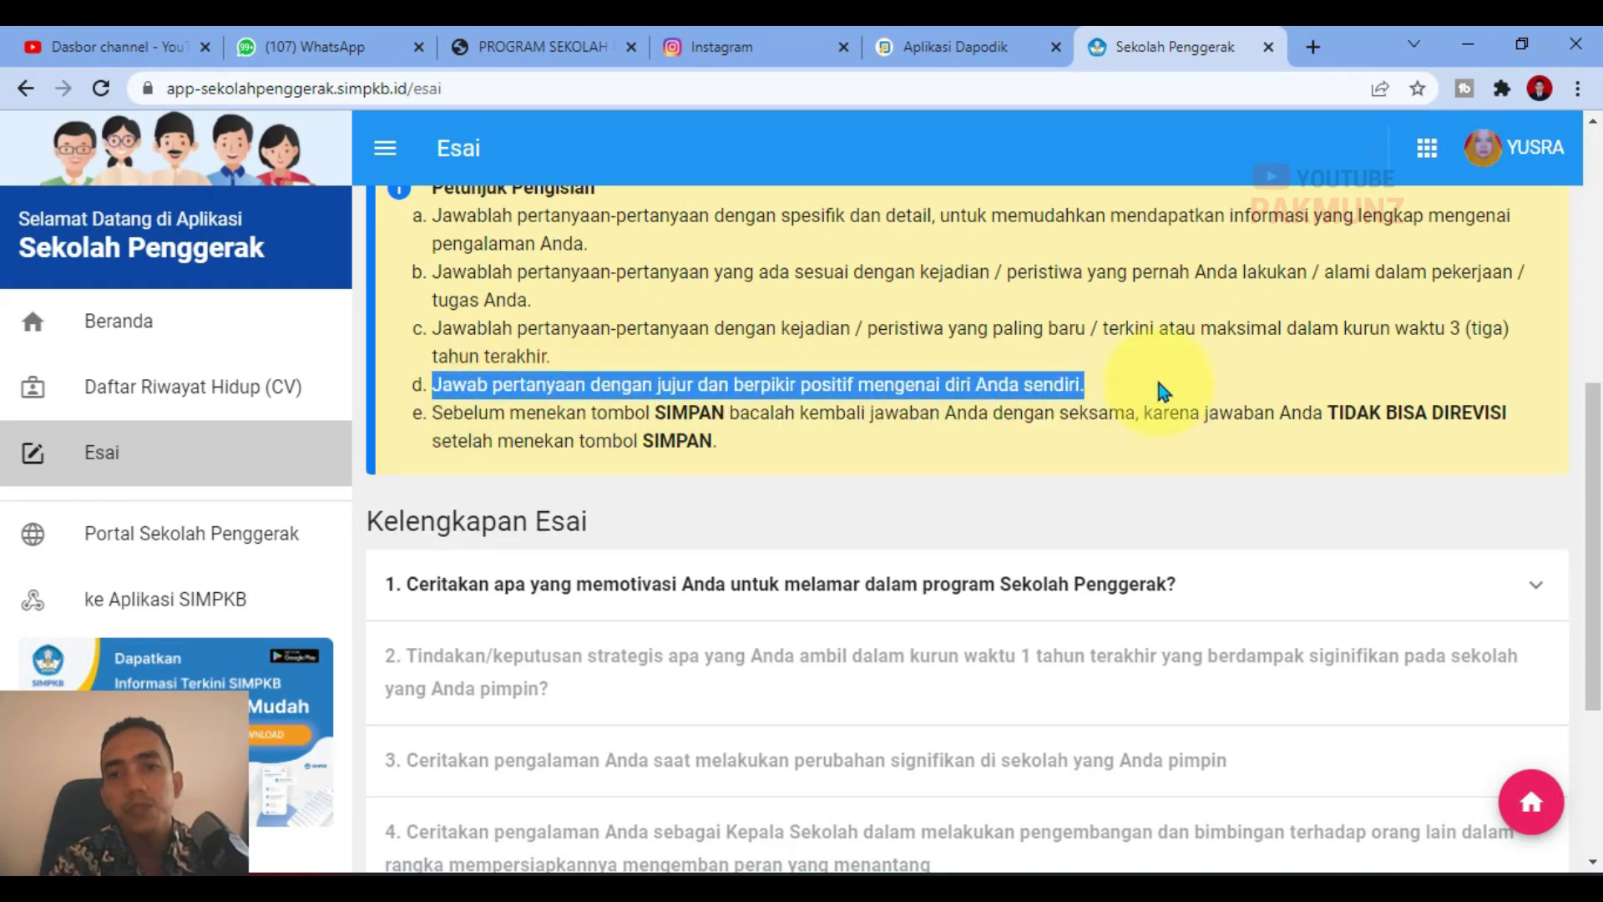
click(1163, 392)
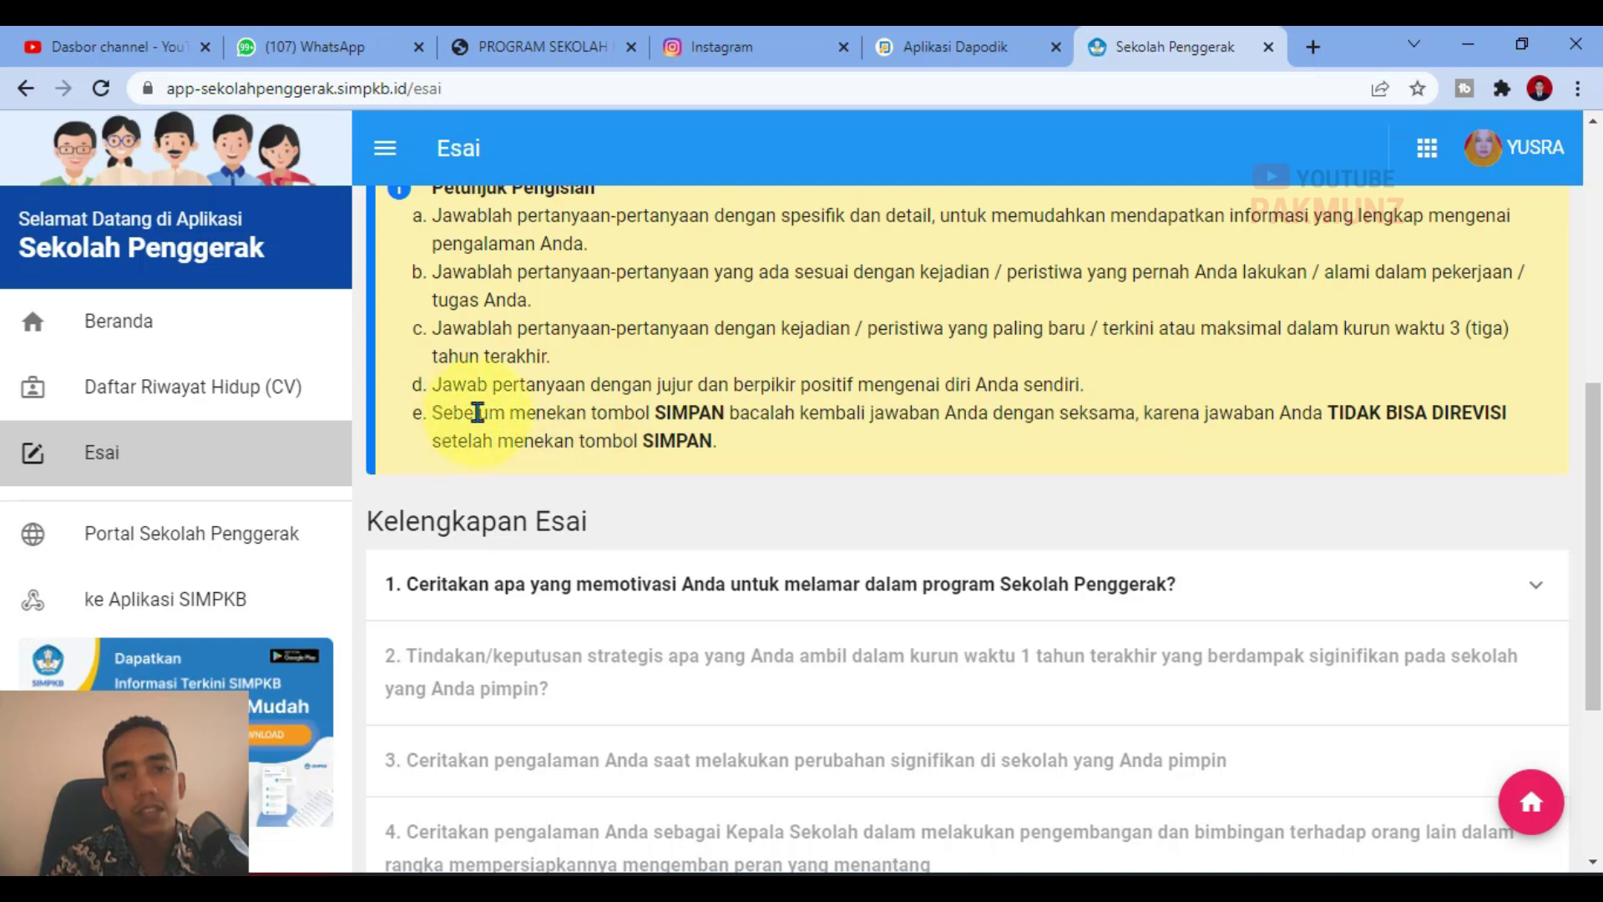
drag(441, 412, 1266, 431)
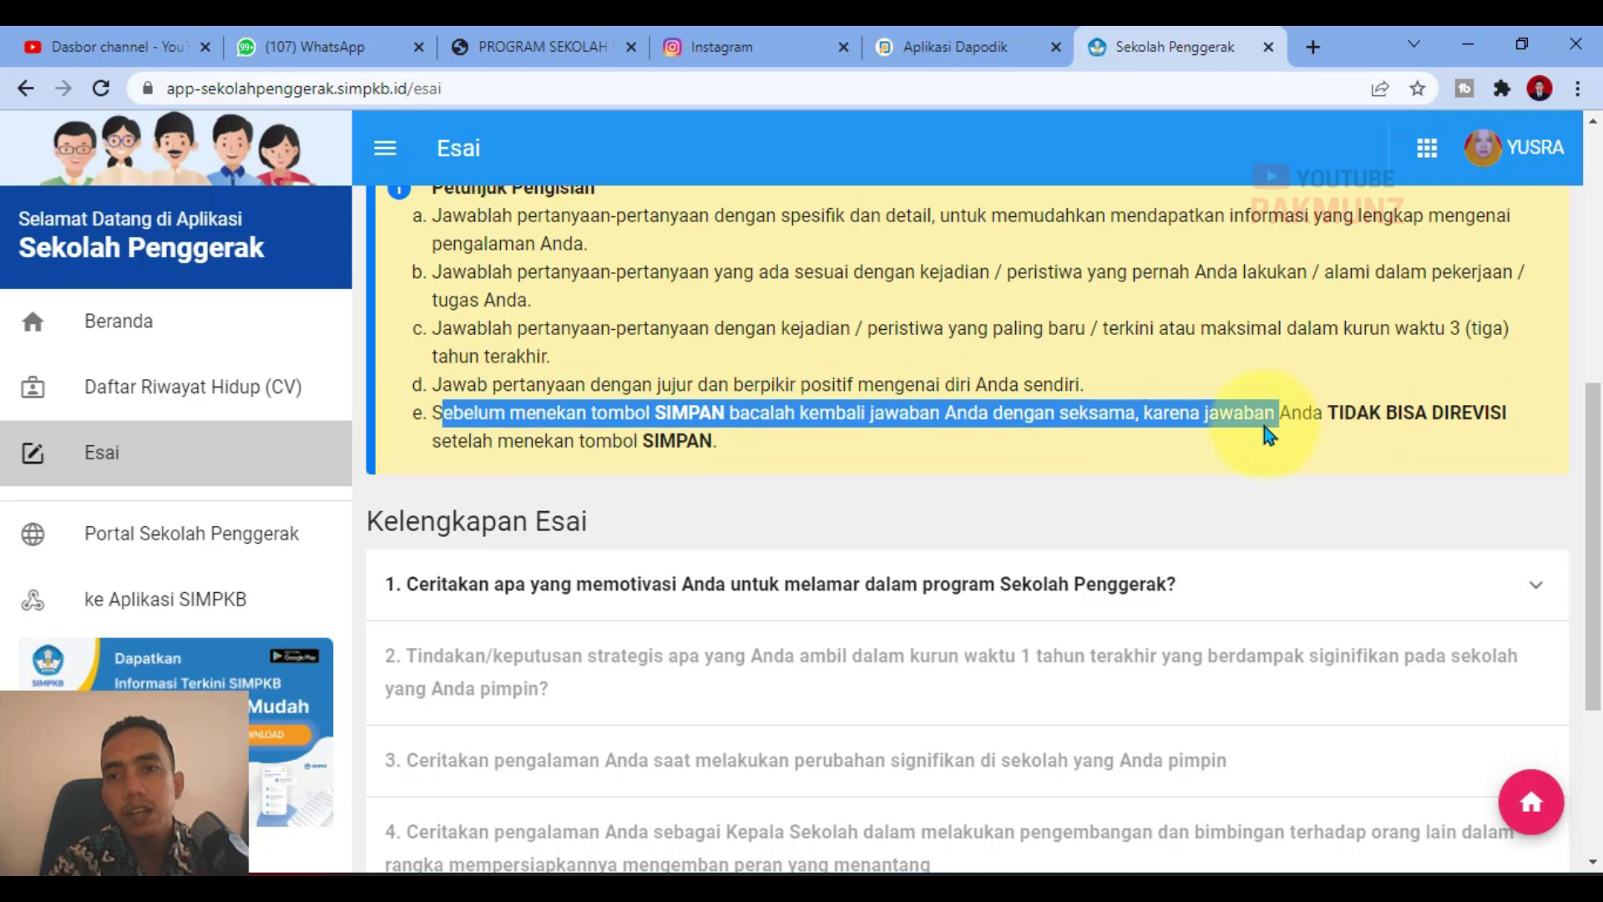
drag(1479, 419, 814, 417)
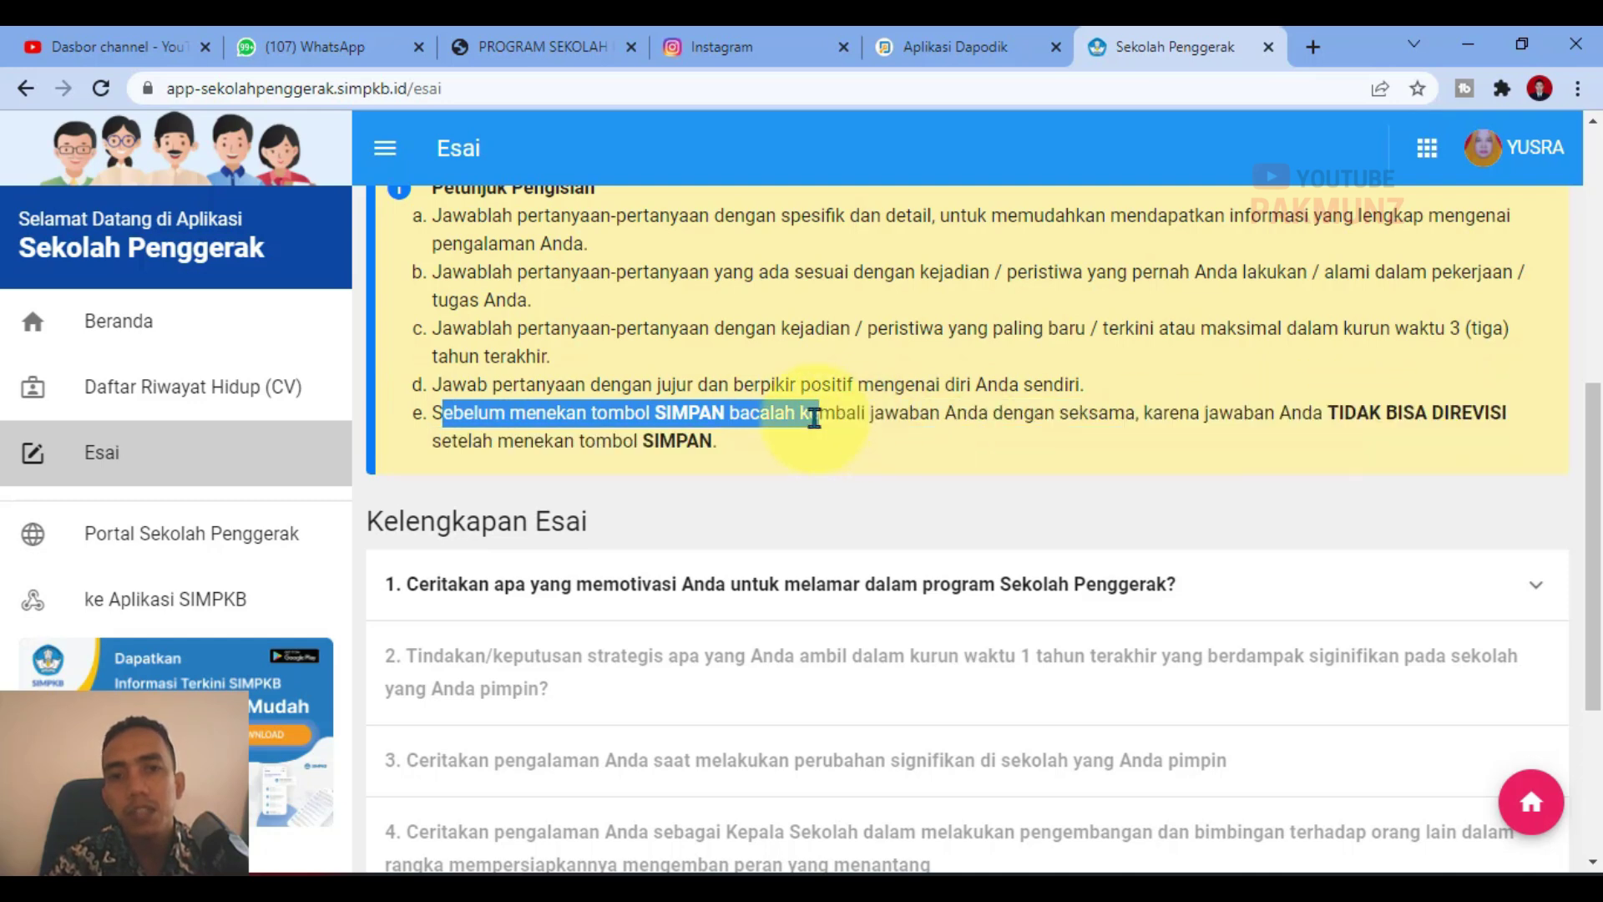
click(741, 437)
scroll(699, 453, down, 3)
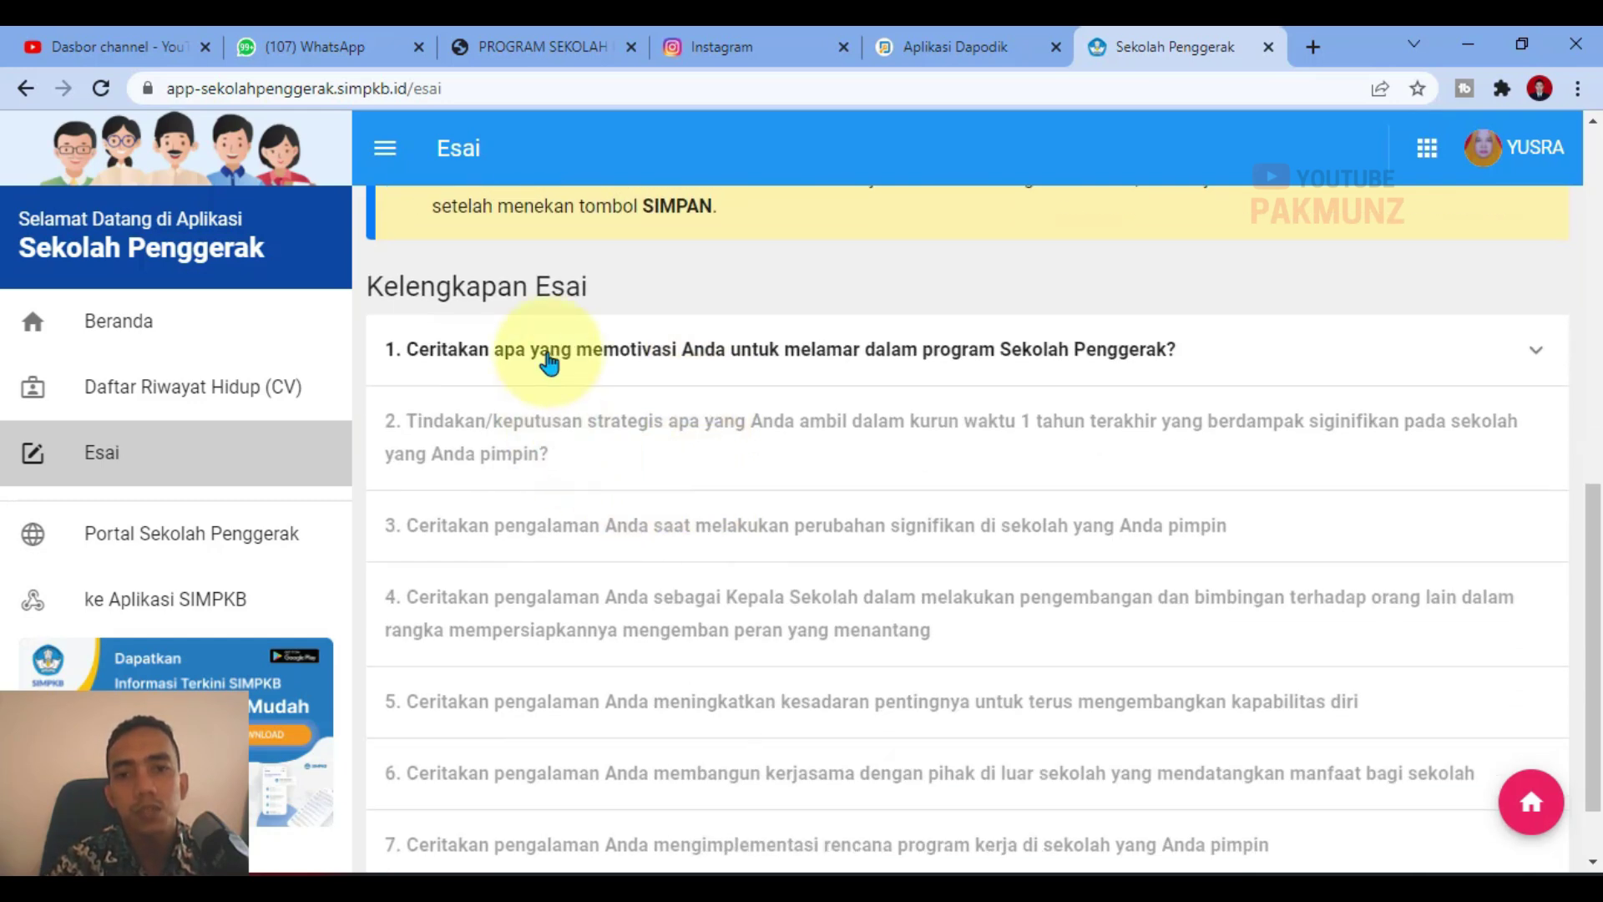
Step: Expand essay question 1 and preview the Formulir Esai for sub-question 1.a
click(548, 361)
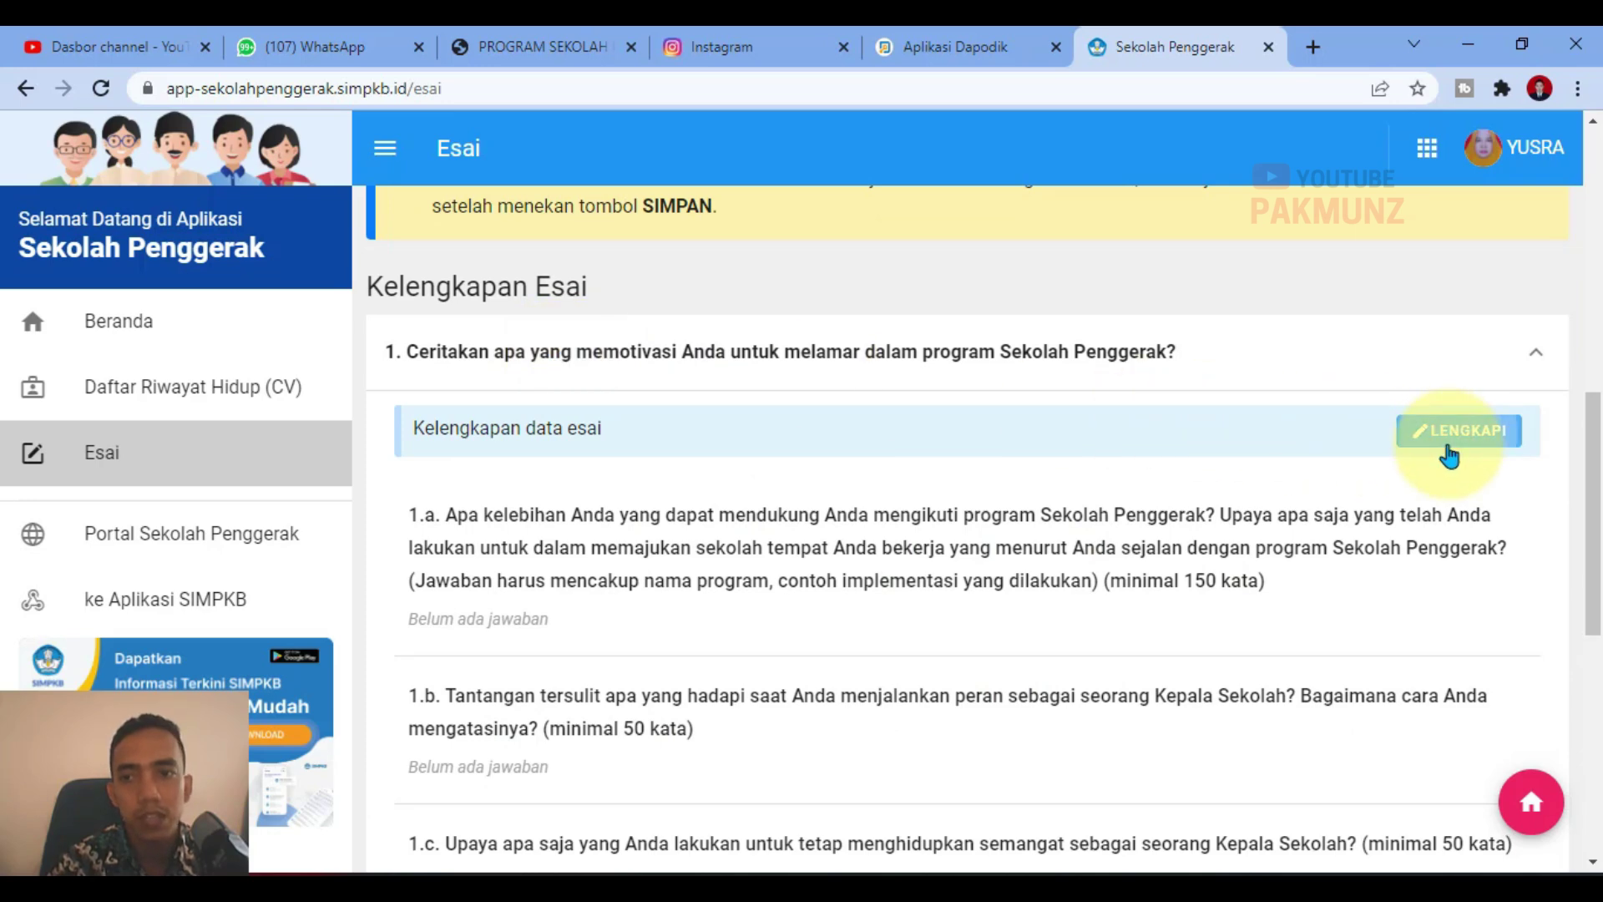
click(1457, 431)
click(930, 441)
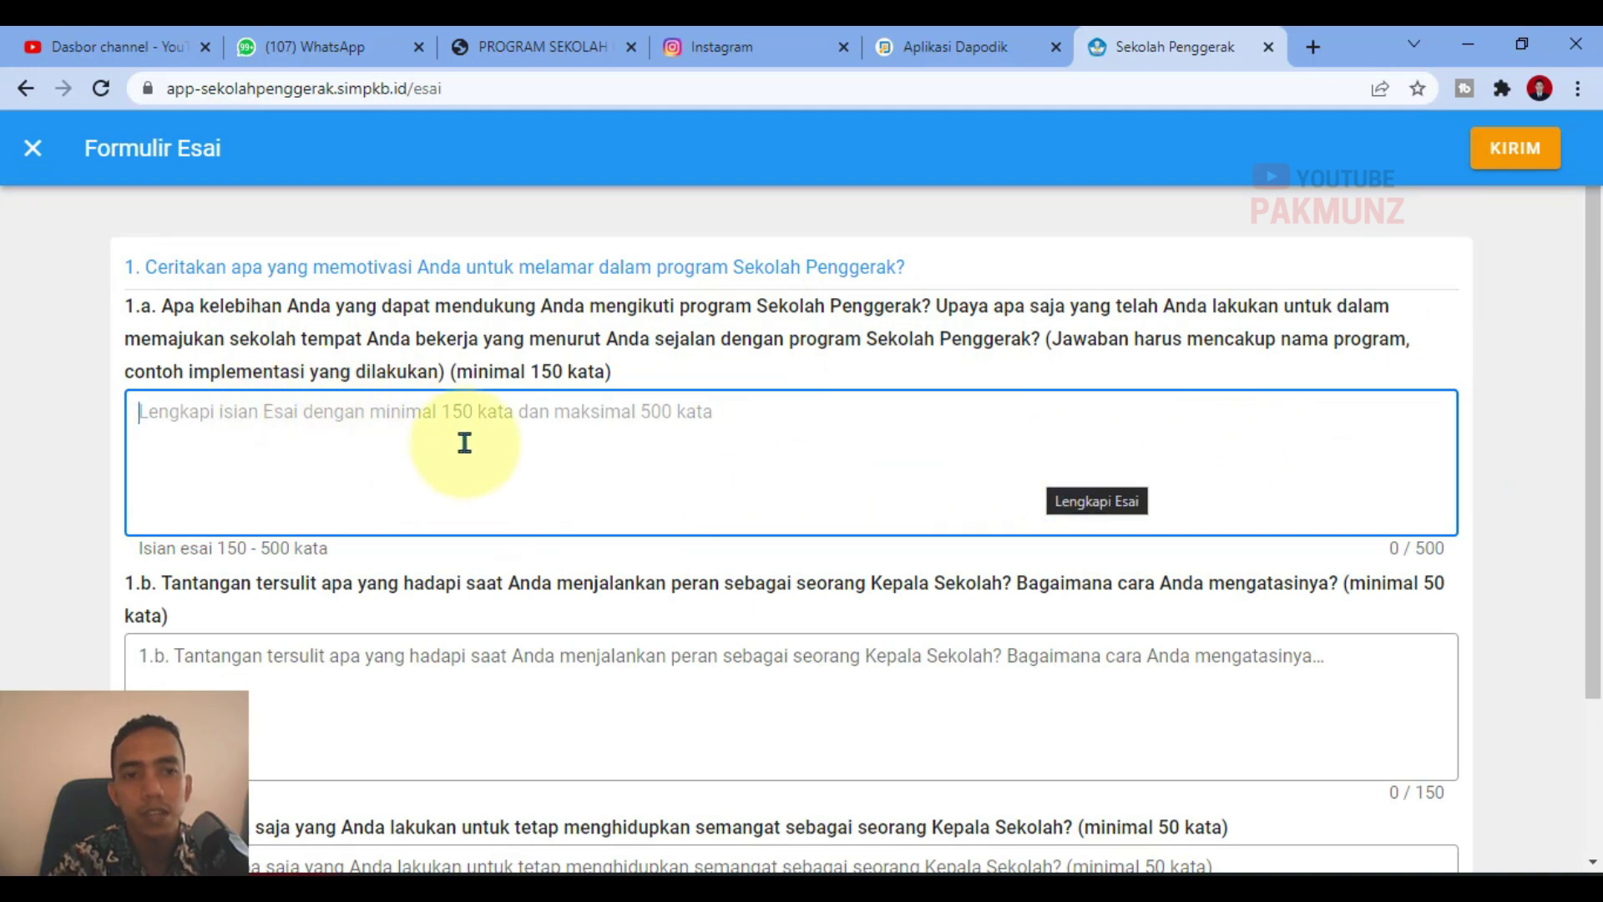
scroll(429, 769, down, 3)
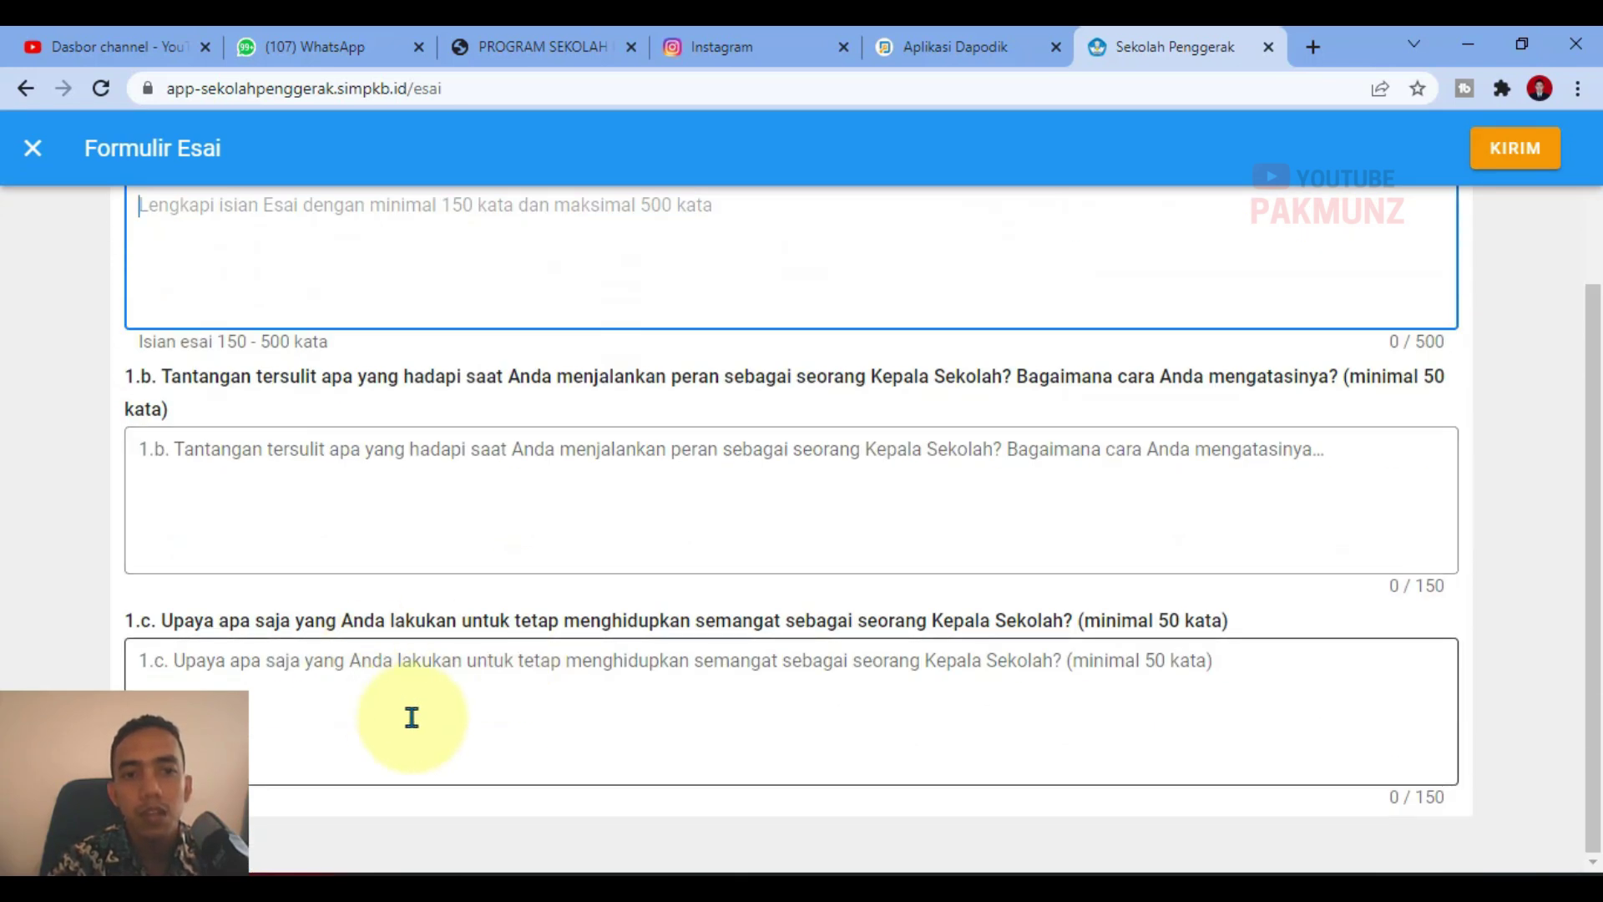
scroll(412, 717, up, 3)
Step: Close the essay form unanswered and review sub-questions 1.a–1.c on the Esai page
click(32, 148)
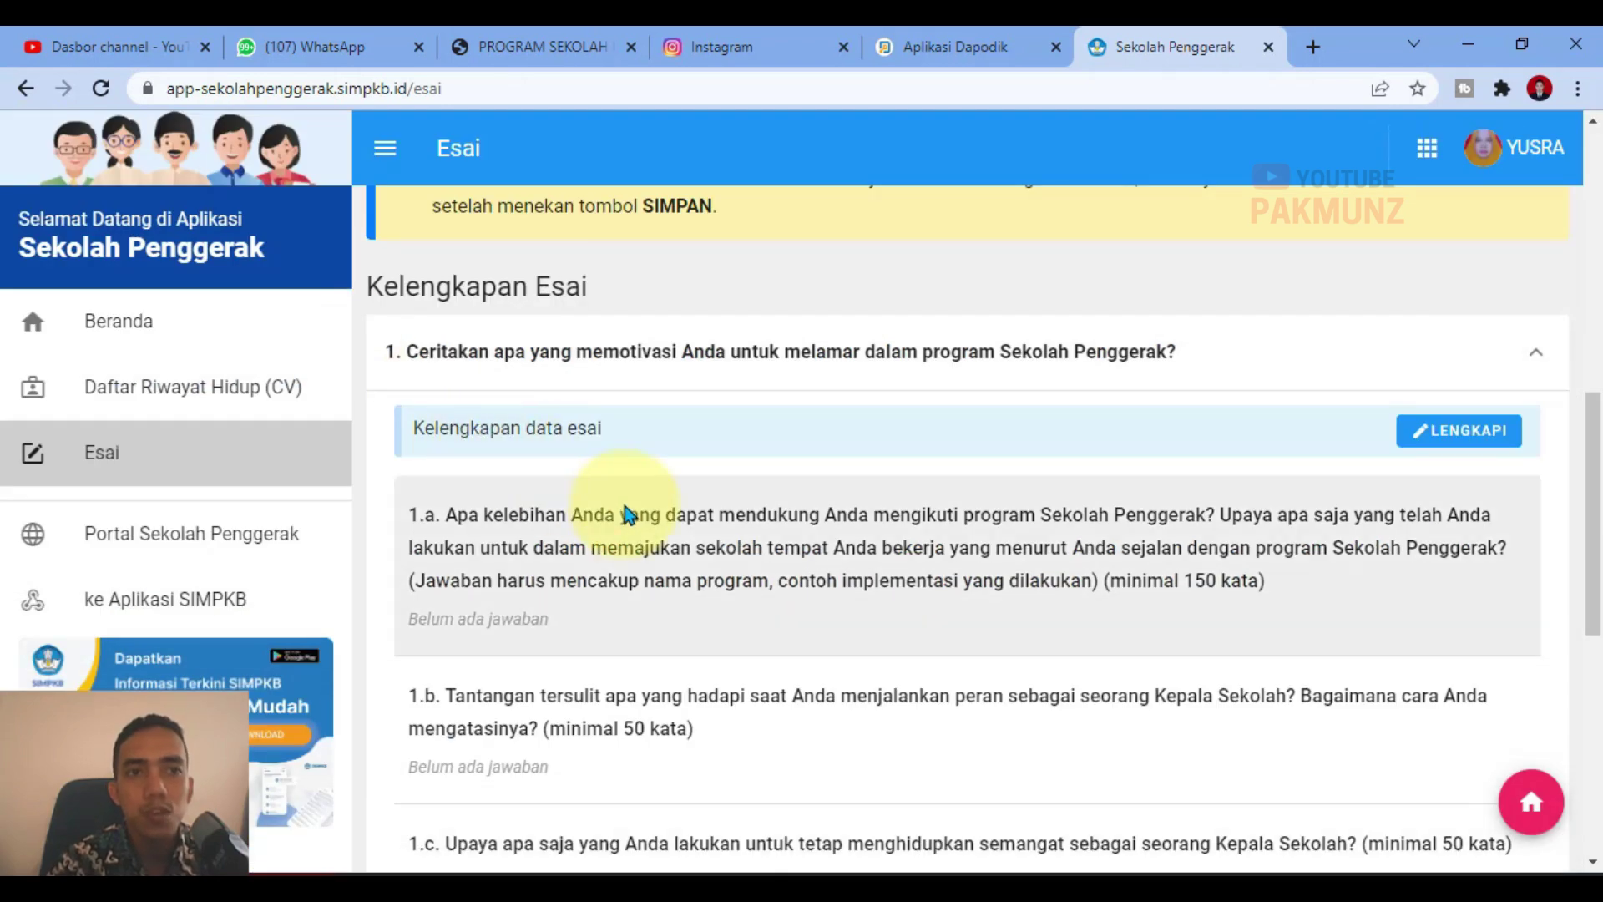
scroll(467, 614, down, 8)
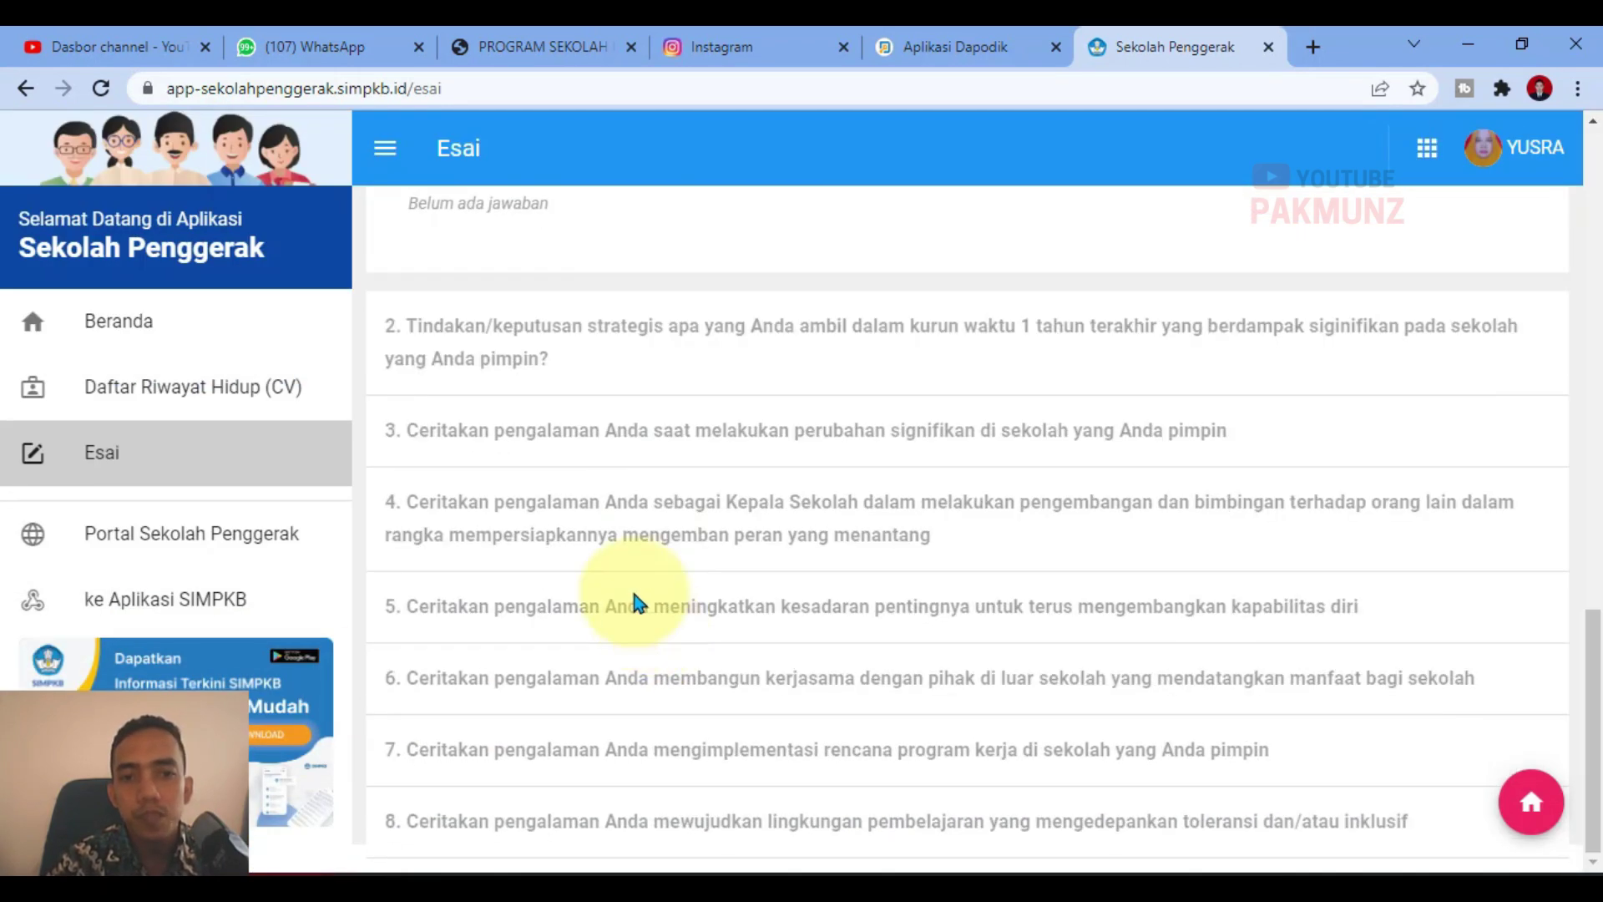
scroll(1091, 479, up, 8)
scroll(1495, 484, down, 3)
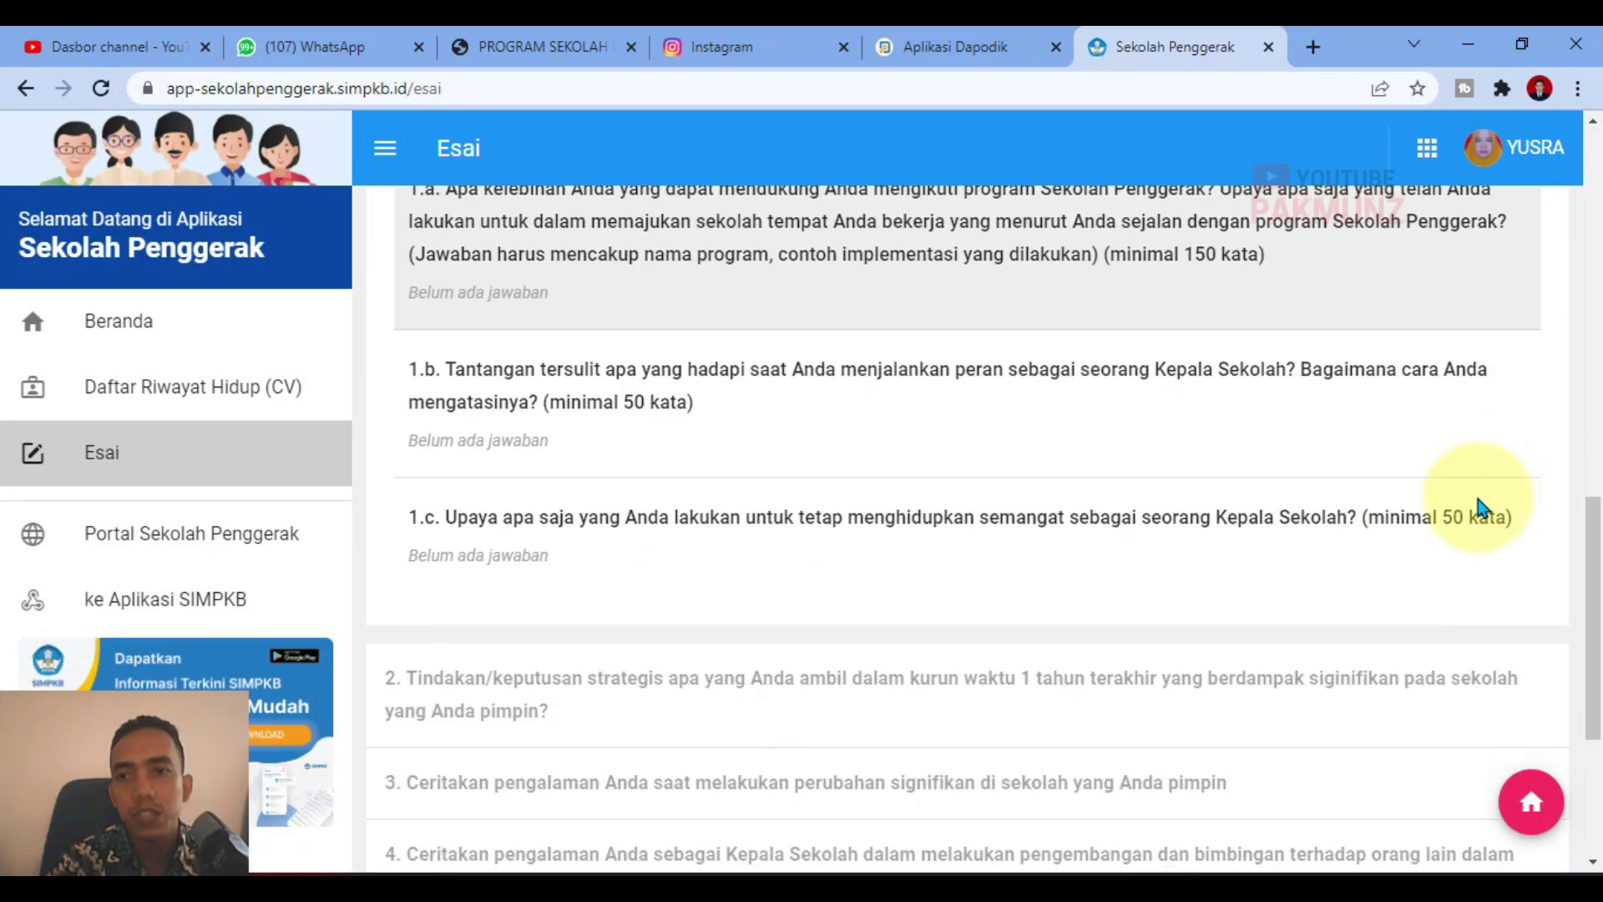
scroll(662, 537, up, 5)
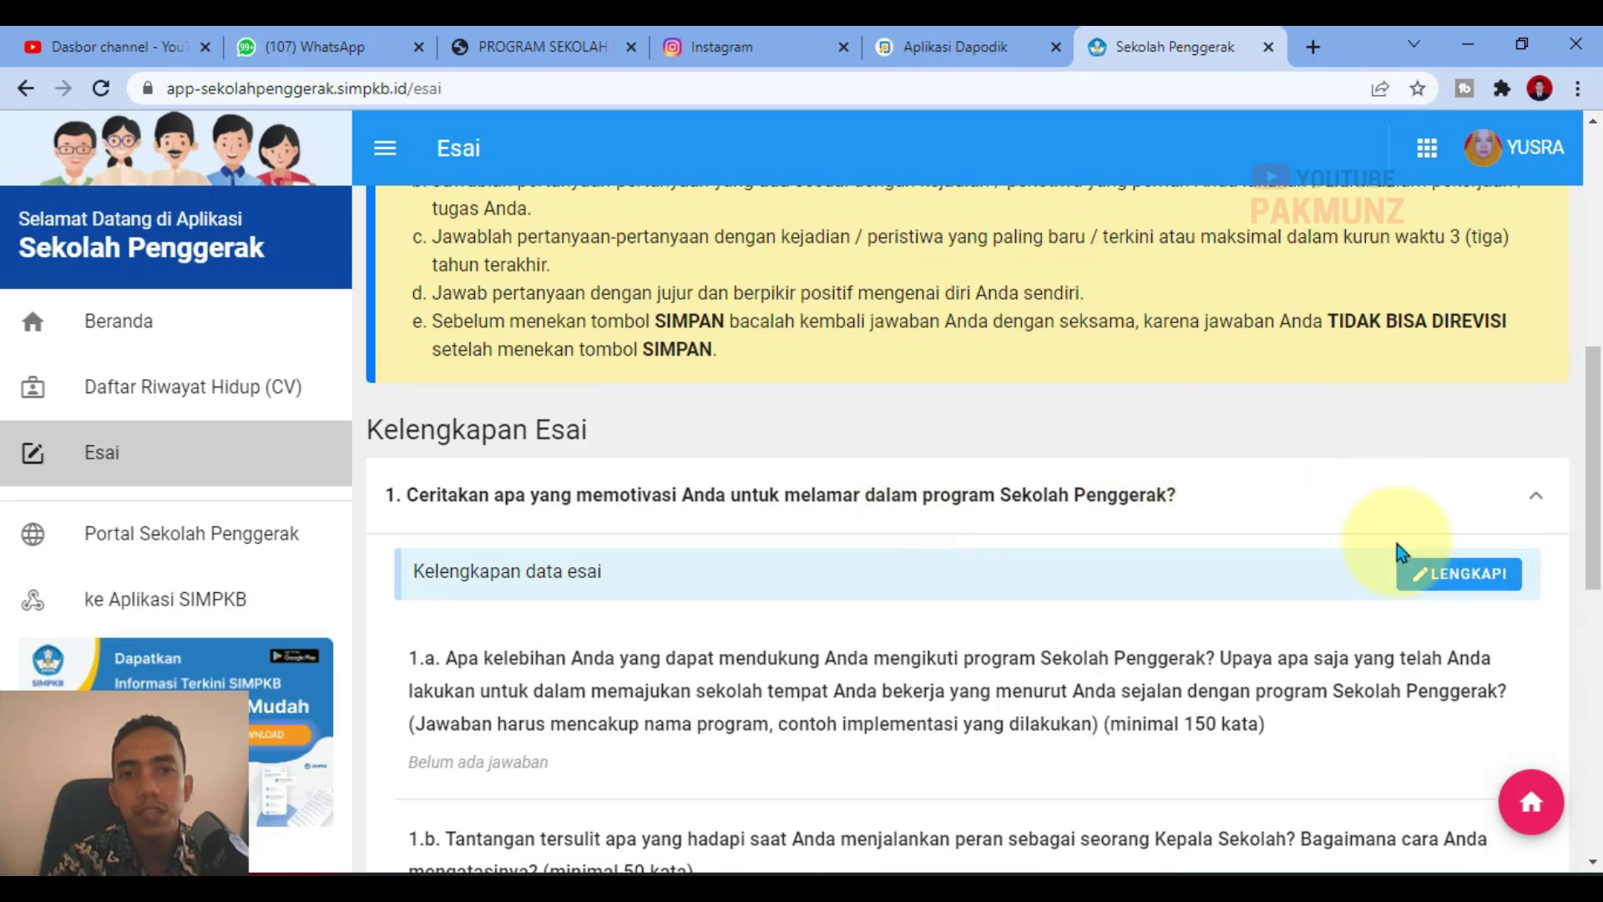
click(1431, 578)
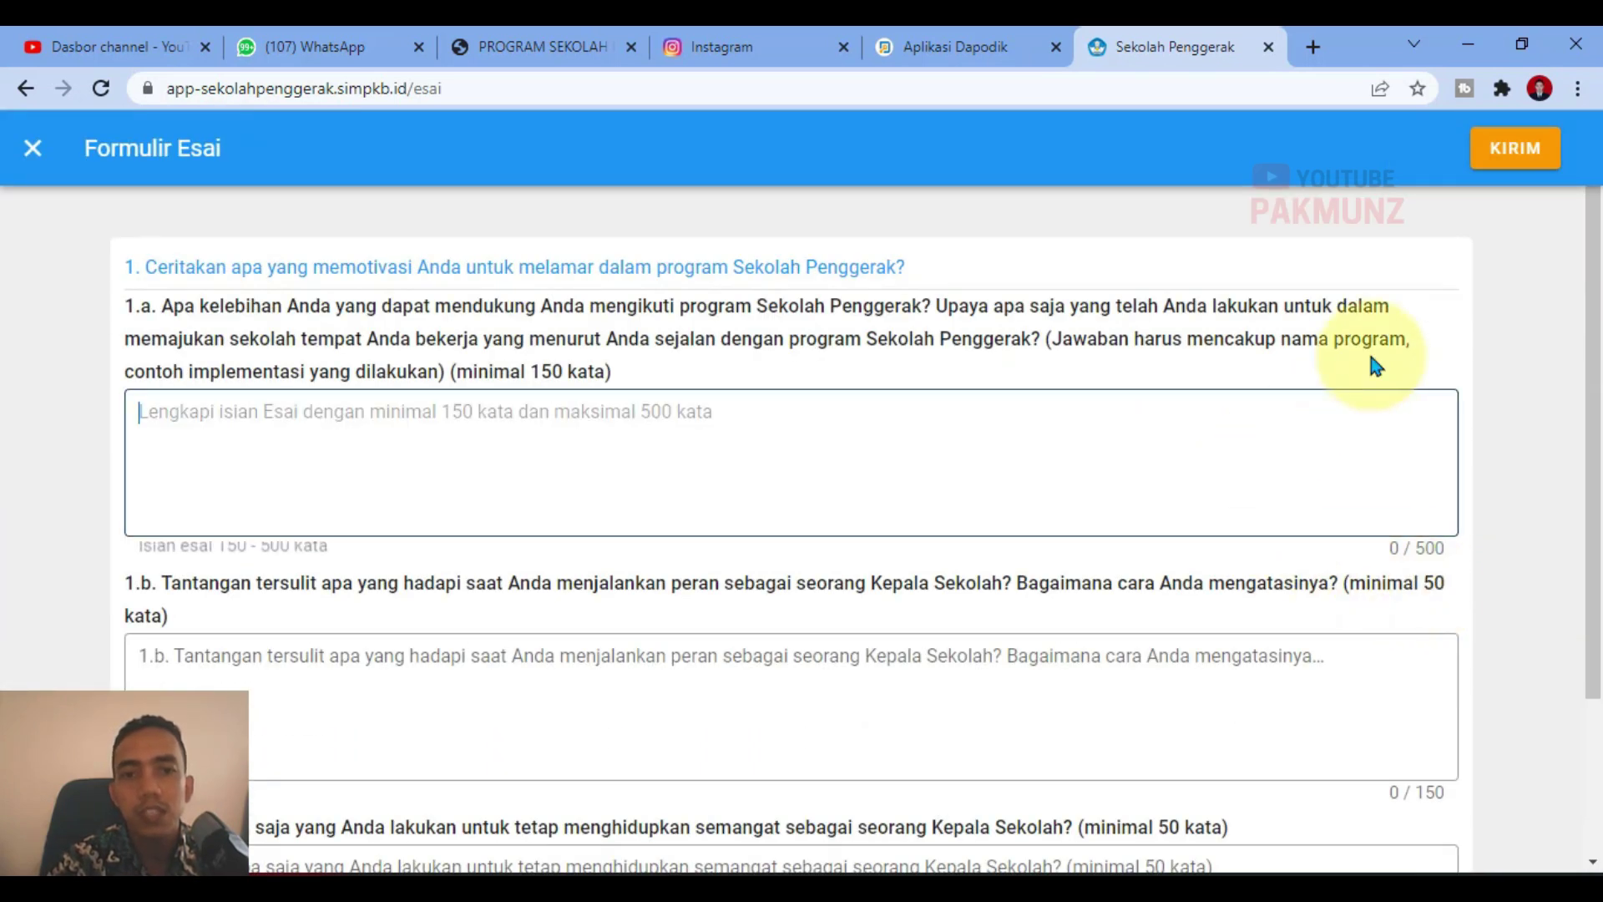
scroll(326, 618, down, 2)
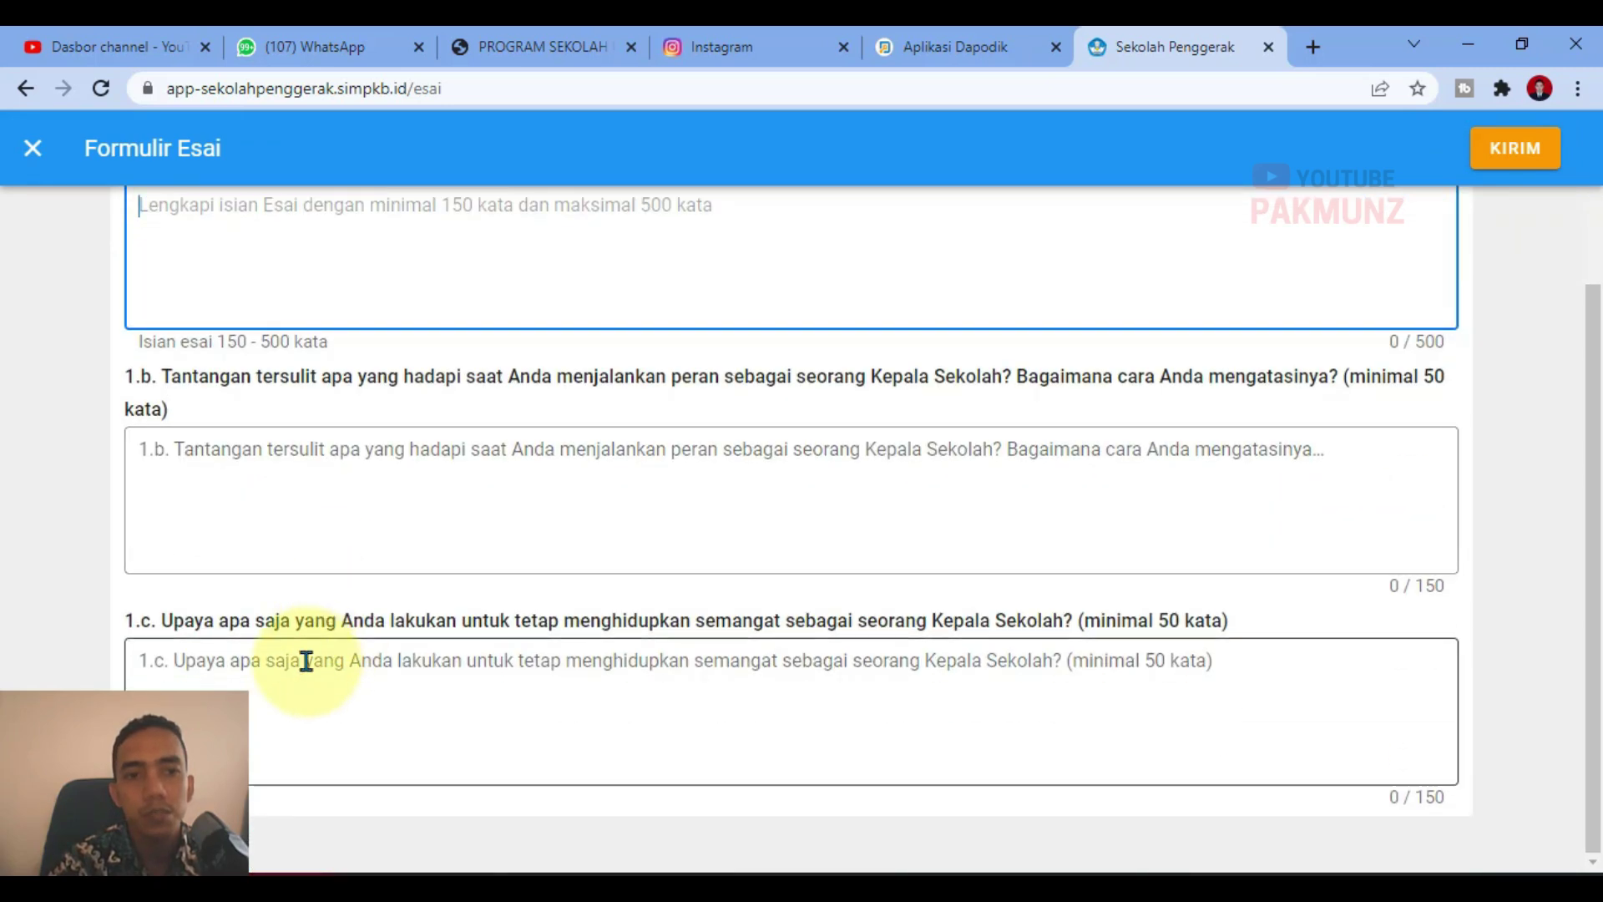
scroll(306, 660, up, 3)
click(33, 148)
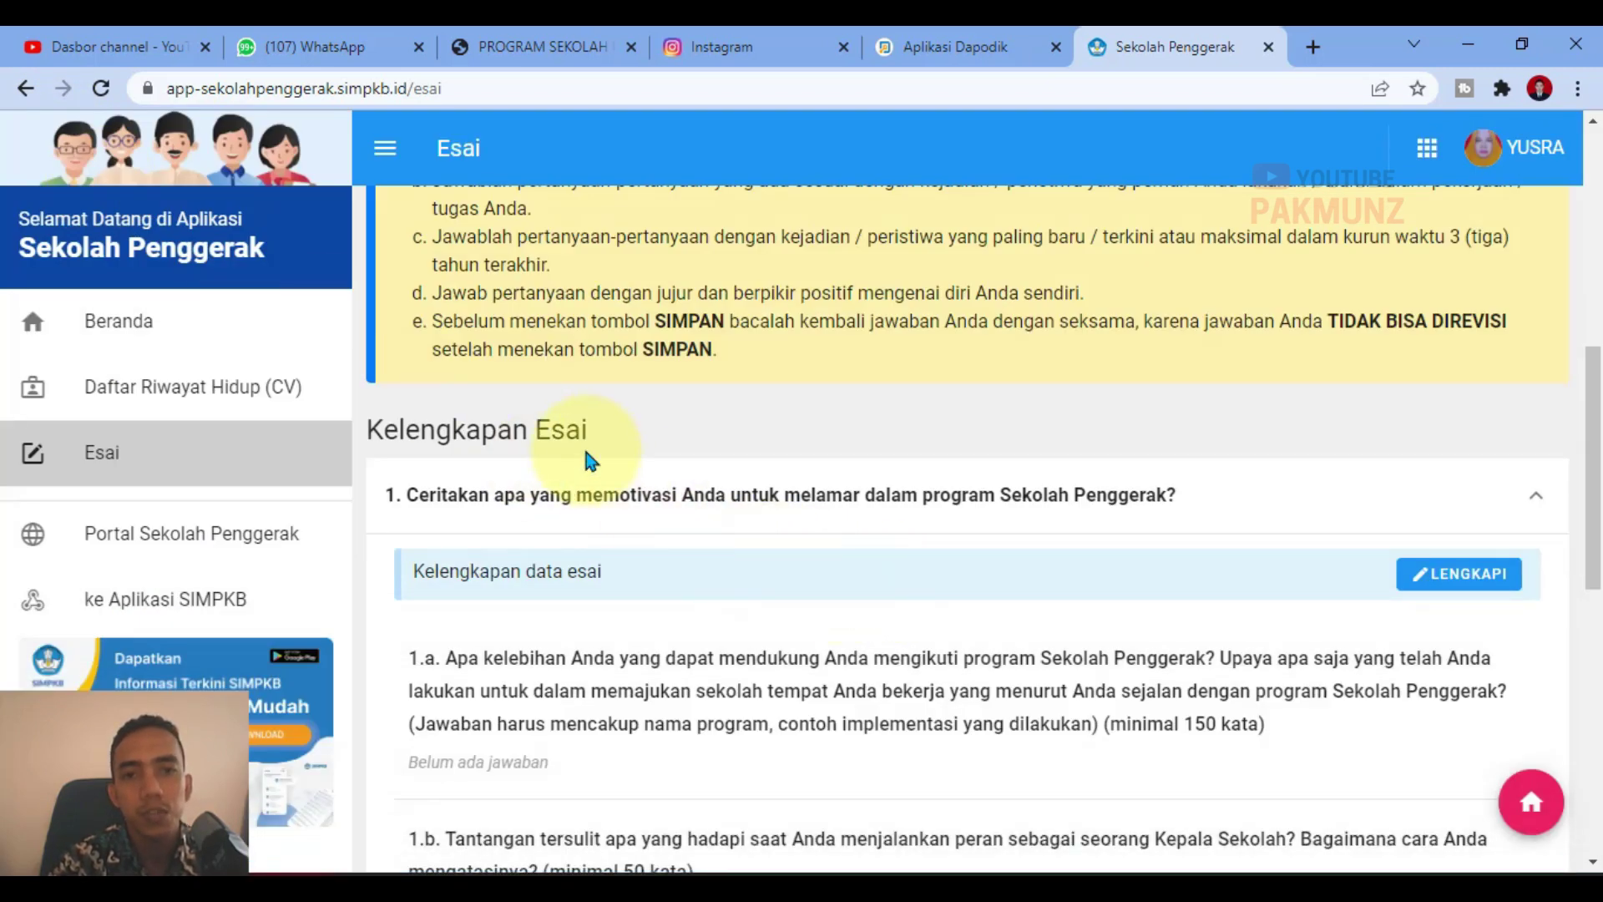
drag(438, 322, 880, 319)
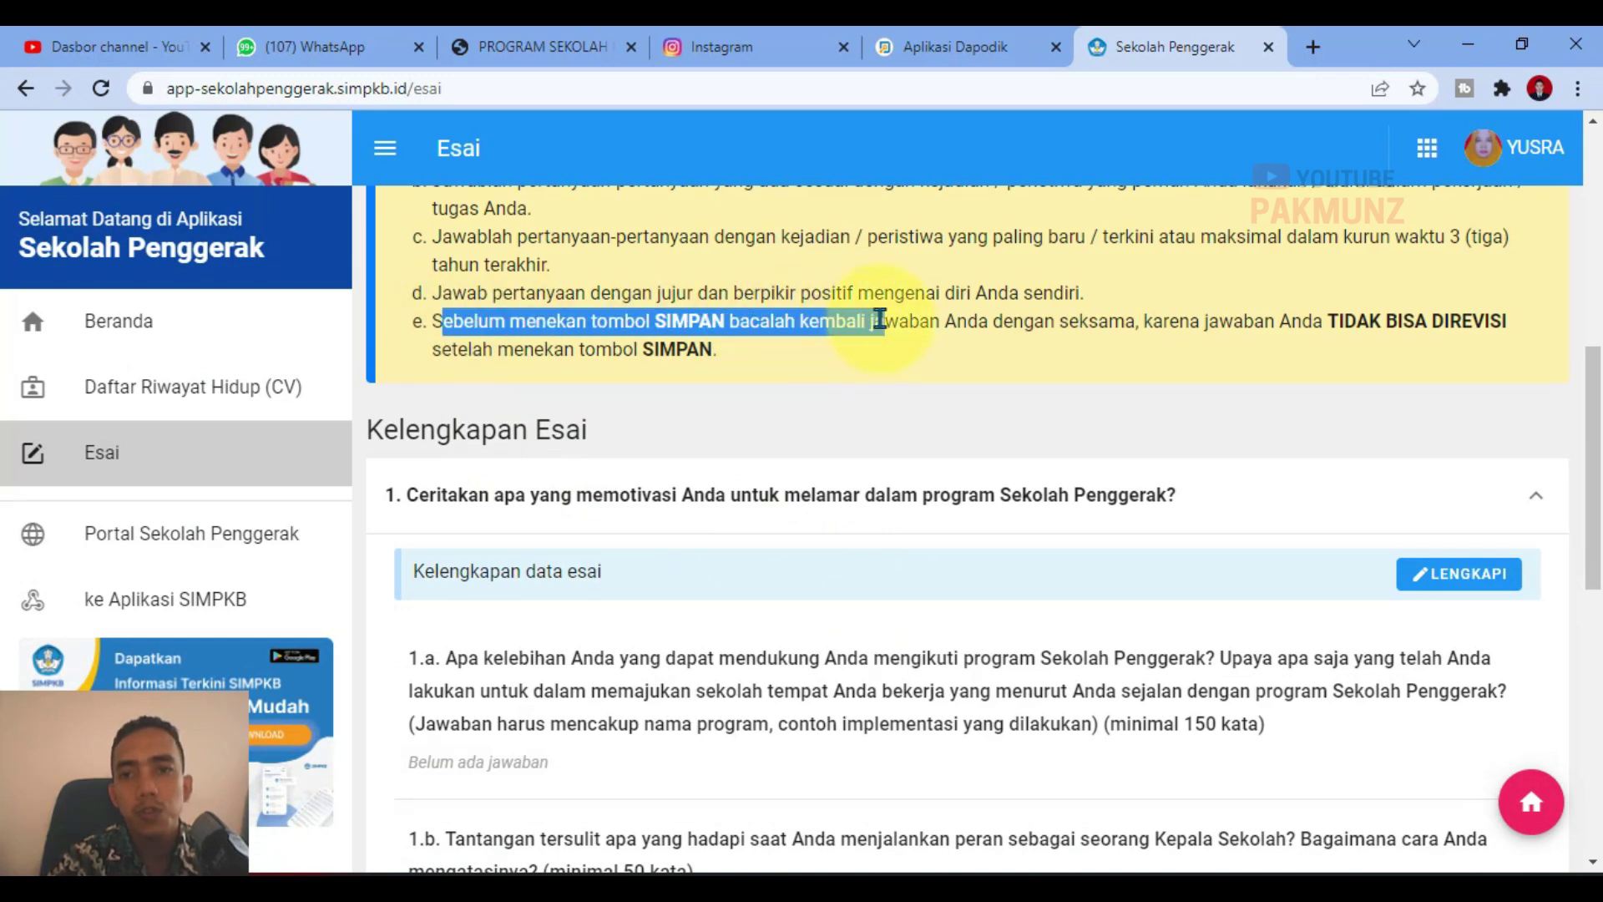
drag(879, 319, 1363, 348)
click(1399, 349)
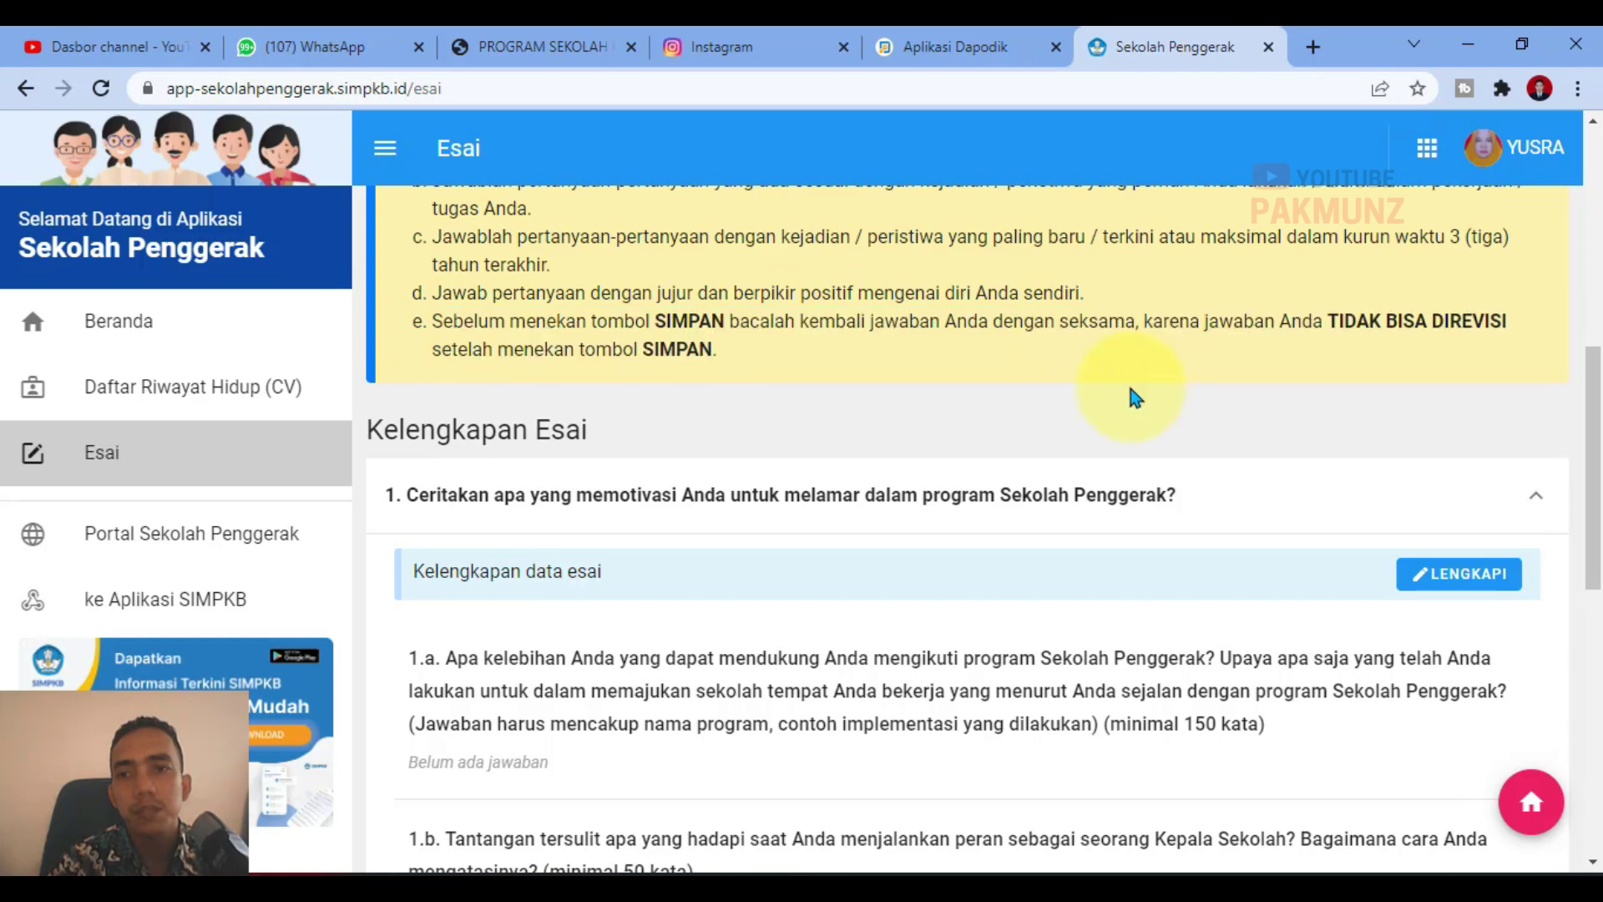
scroll(1199, 645, down, 10)
scroll(970, 682, up, 5)
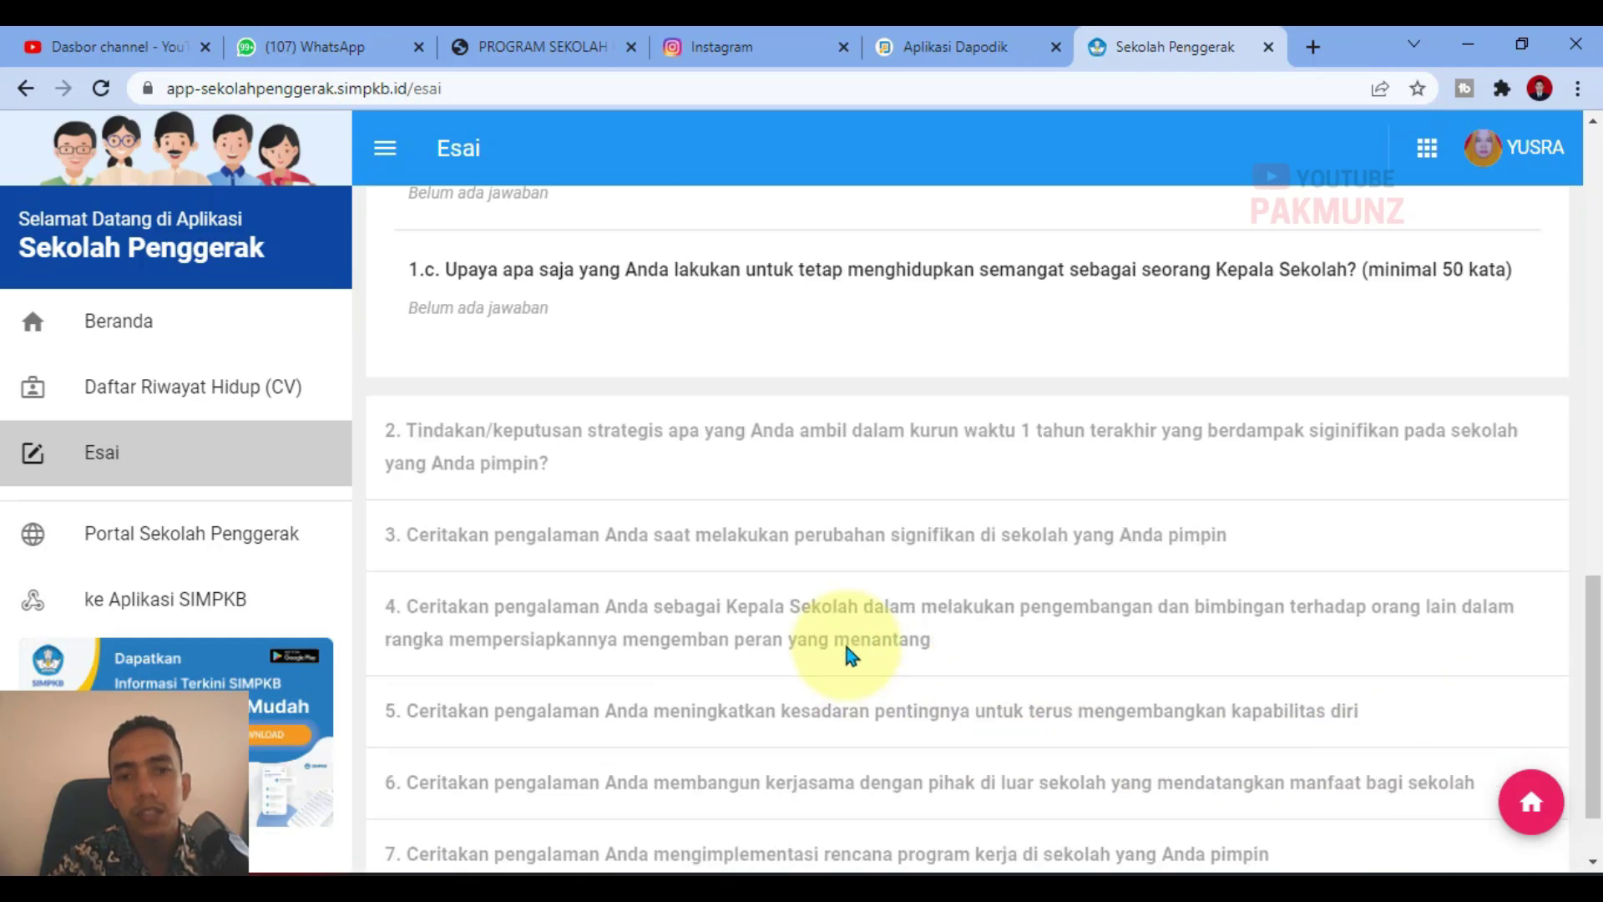